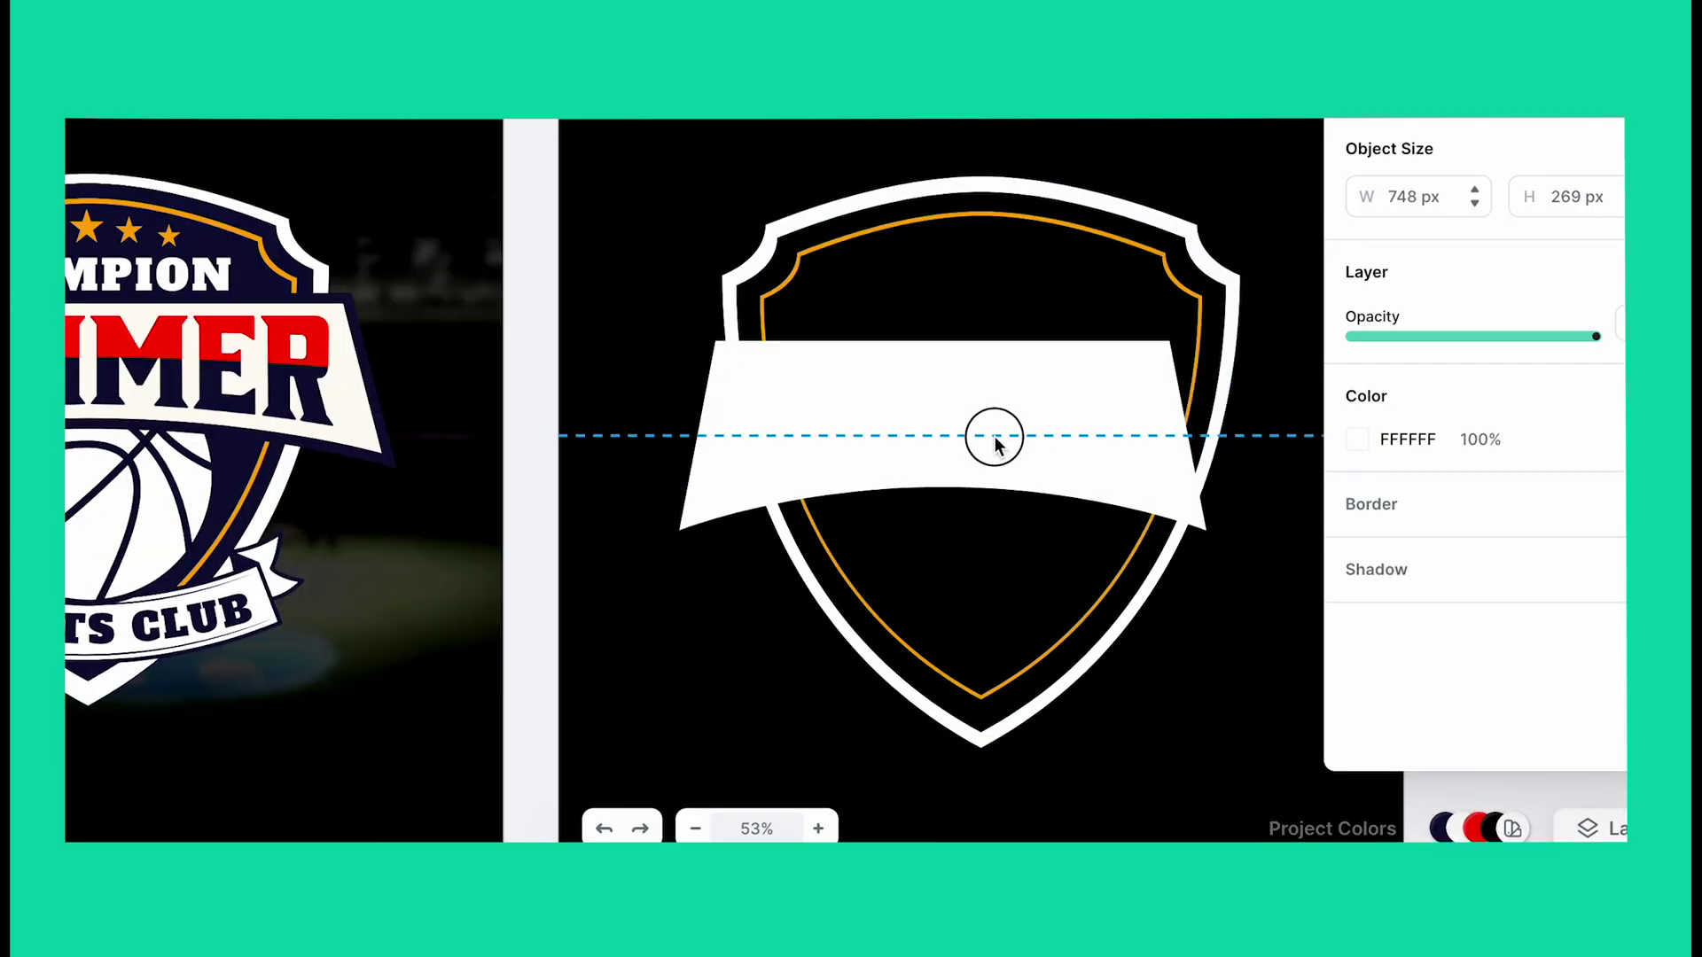
{"action": "left_click_drag", "start_coordinate": [995, 437], "coordinate": [995, 431]}
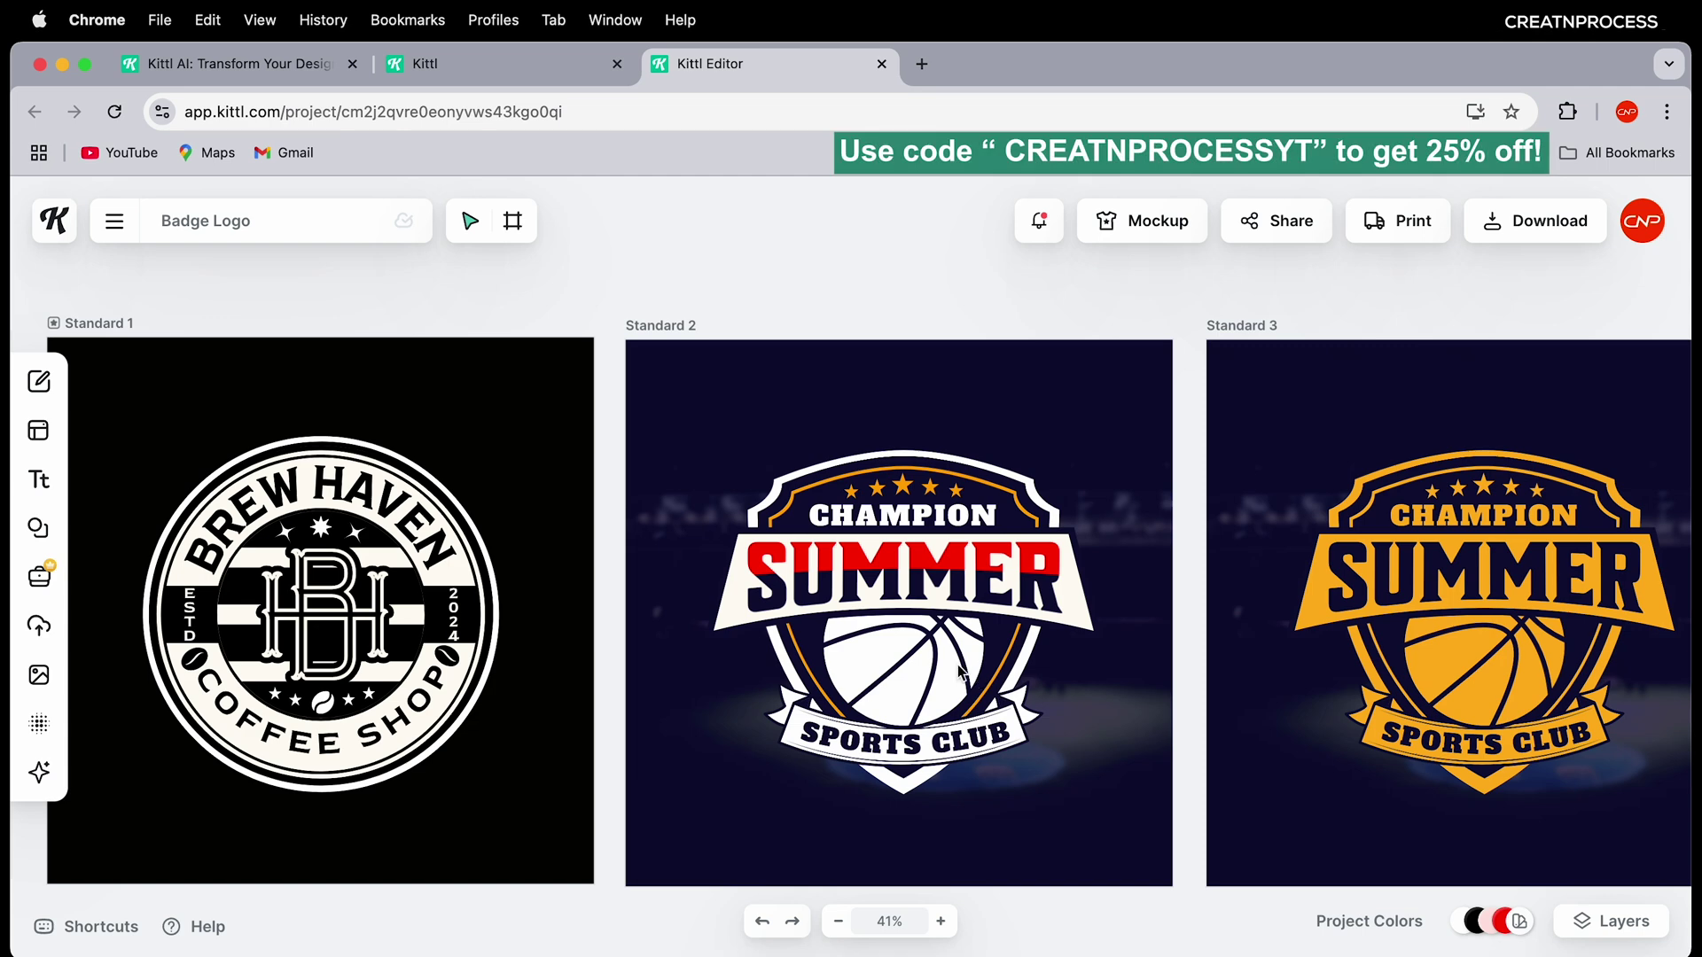
{"action": "scroll", "coordinate": [960, 671], "scroll_direction": "down", "scroll_amount": 3}
{"action": "left_click_drag", "start_coordinate": [517, 394], "coordinate": [607, 370]}
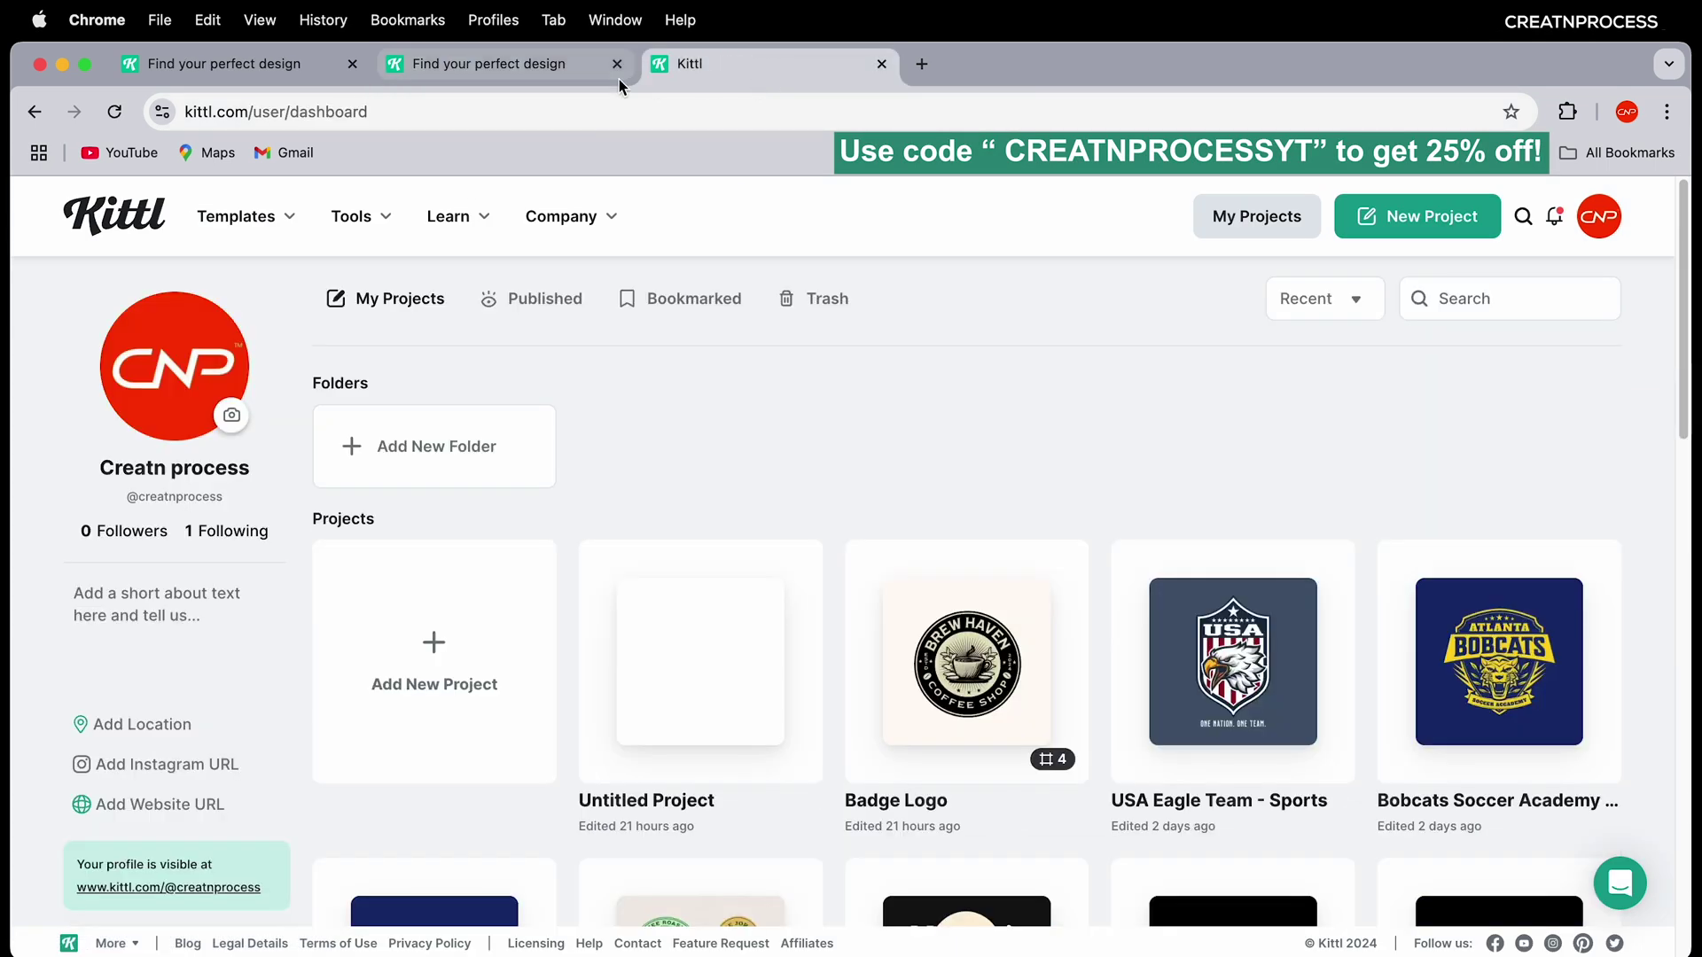
{"action": "left_click", "coordinate": [618, 78]}
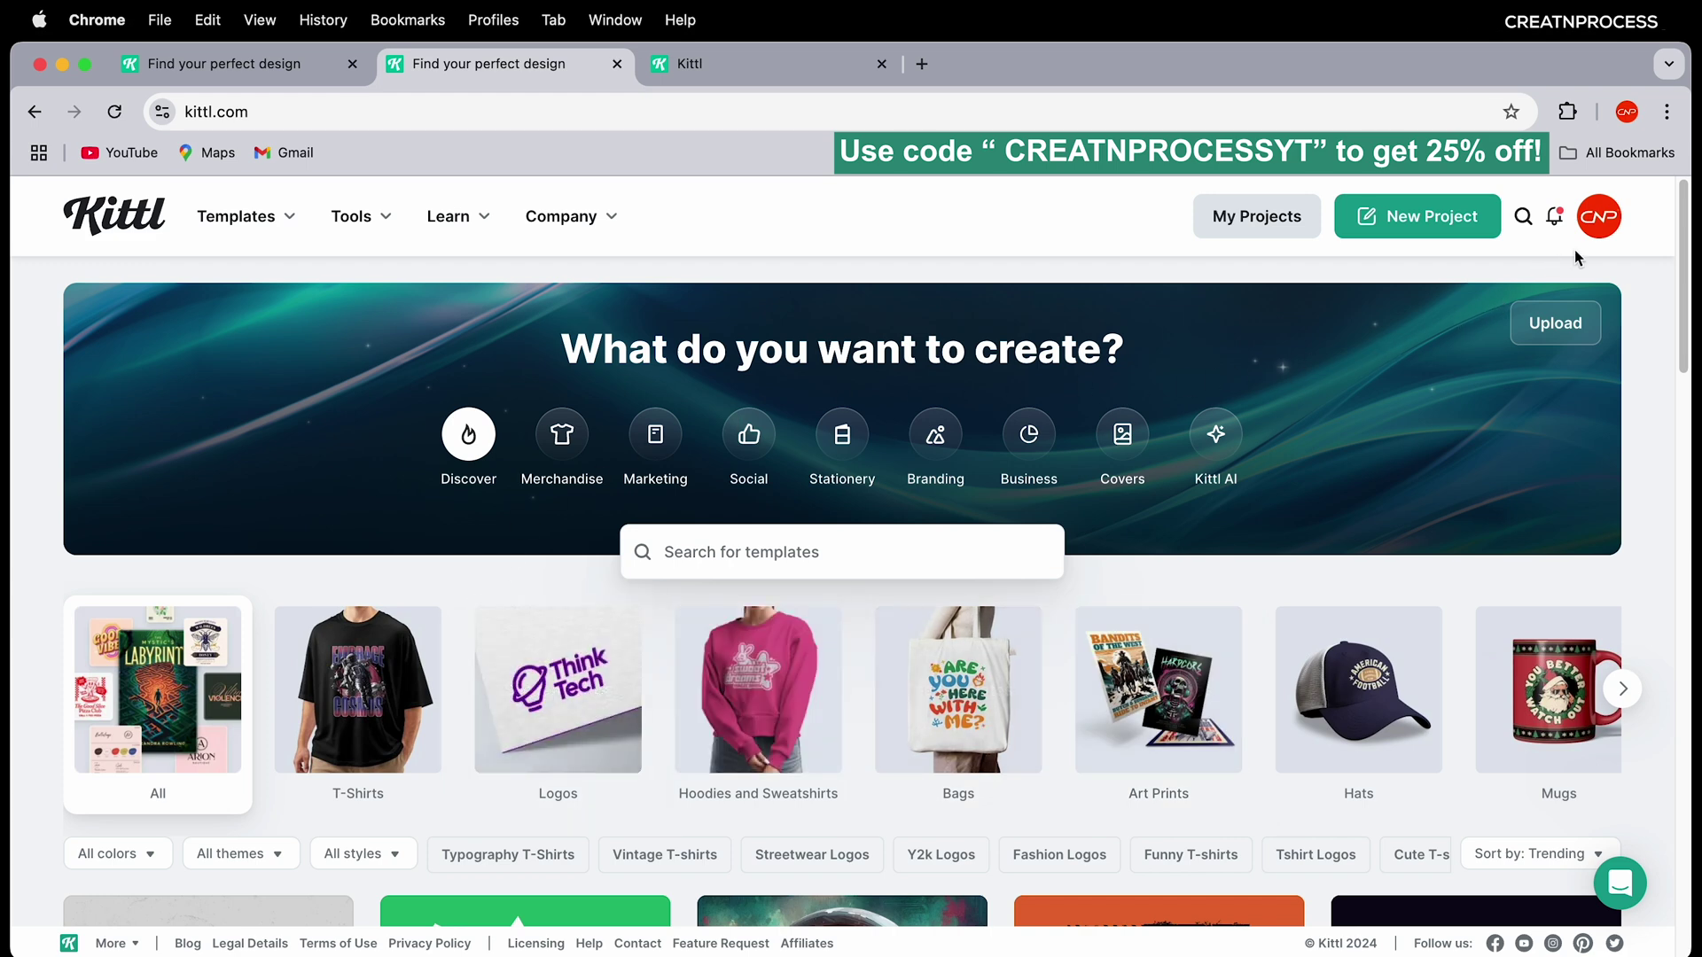
Step: Look through the account options, the home page's template gallery and the site's Templates and Tools listings
{"action": "left_click", "coordinate": [1591, 229]}
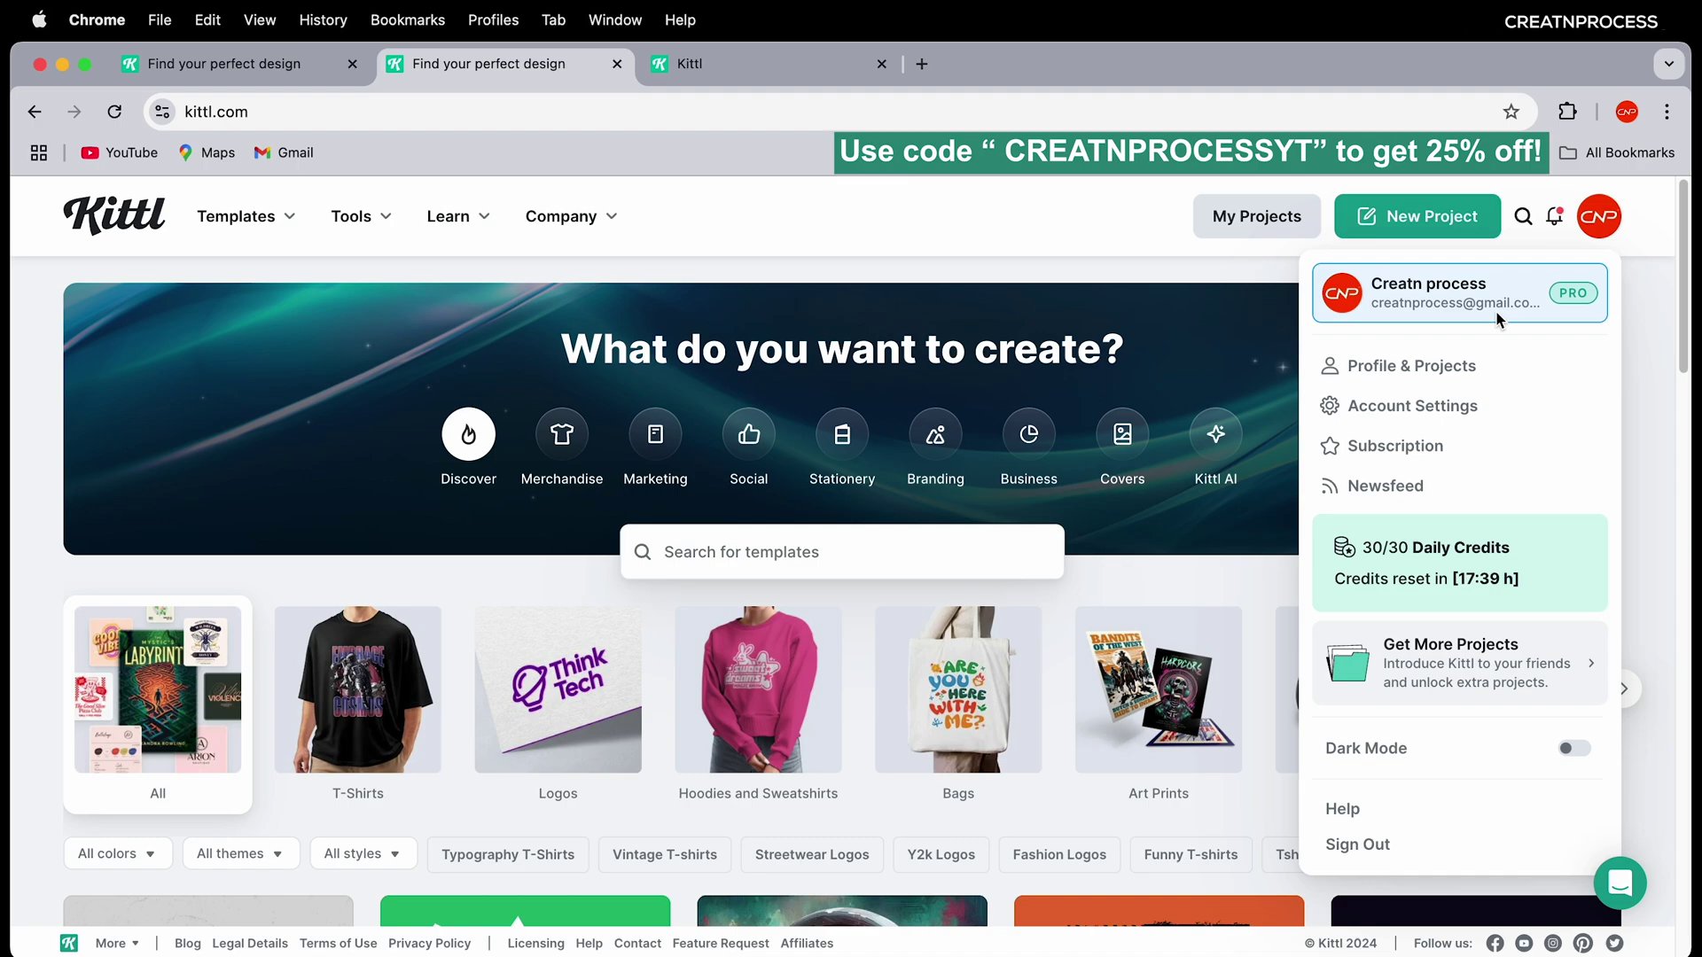
{"action": "scroll", "coordinate": [957, 622], "scroll_direction": "down", "scroll_amount": 8}
{"action": "scroll", "coordinate": [946, 622], "scroll_direction": "down", "scroll_amount": 4}
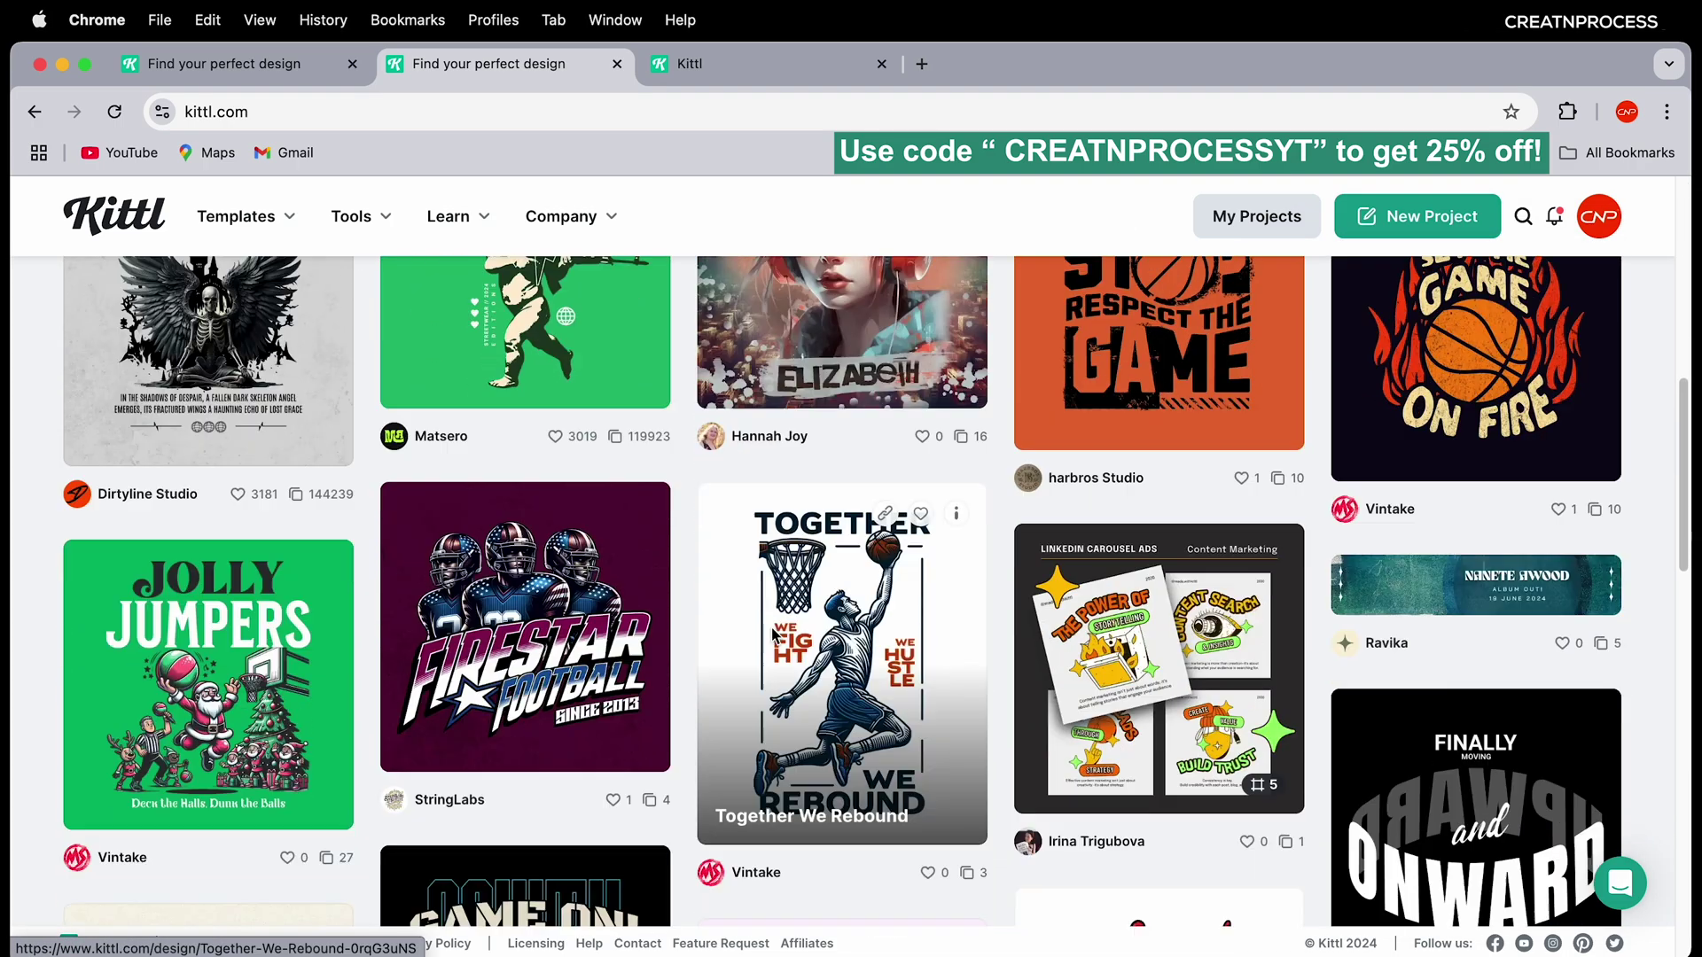
{"action": "scroll", "coordinate": [947, 622], "scroll_direction": "up", "scroll_amount": 12}
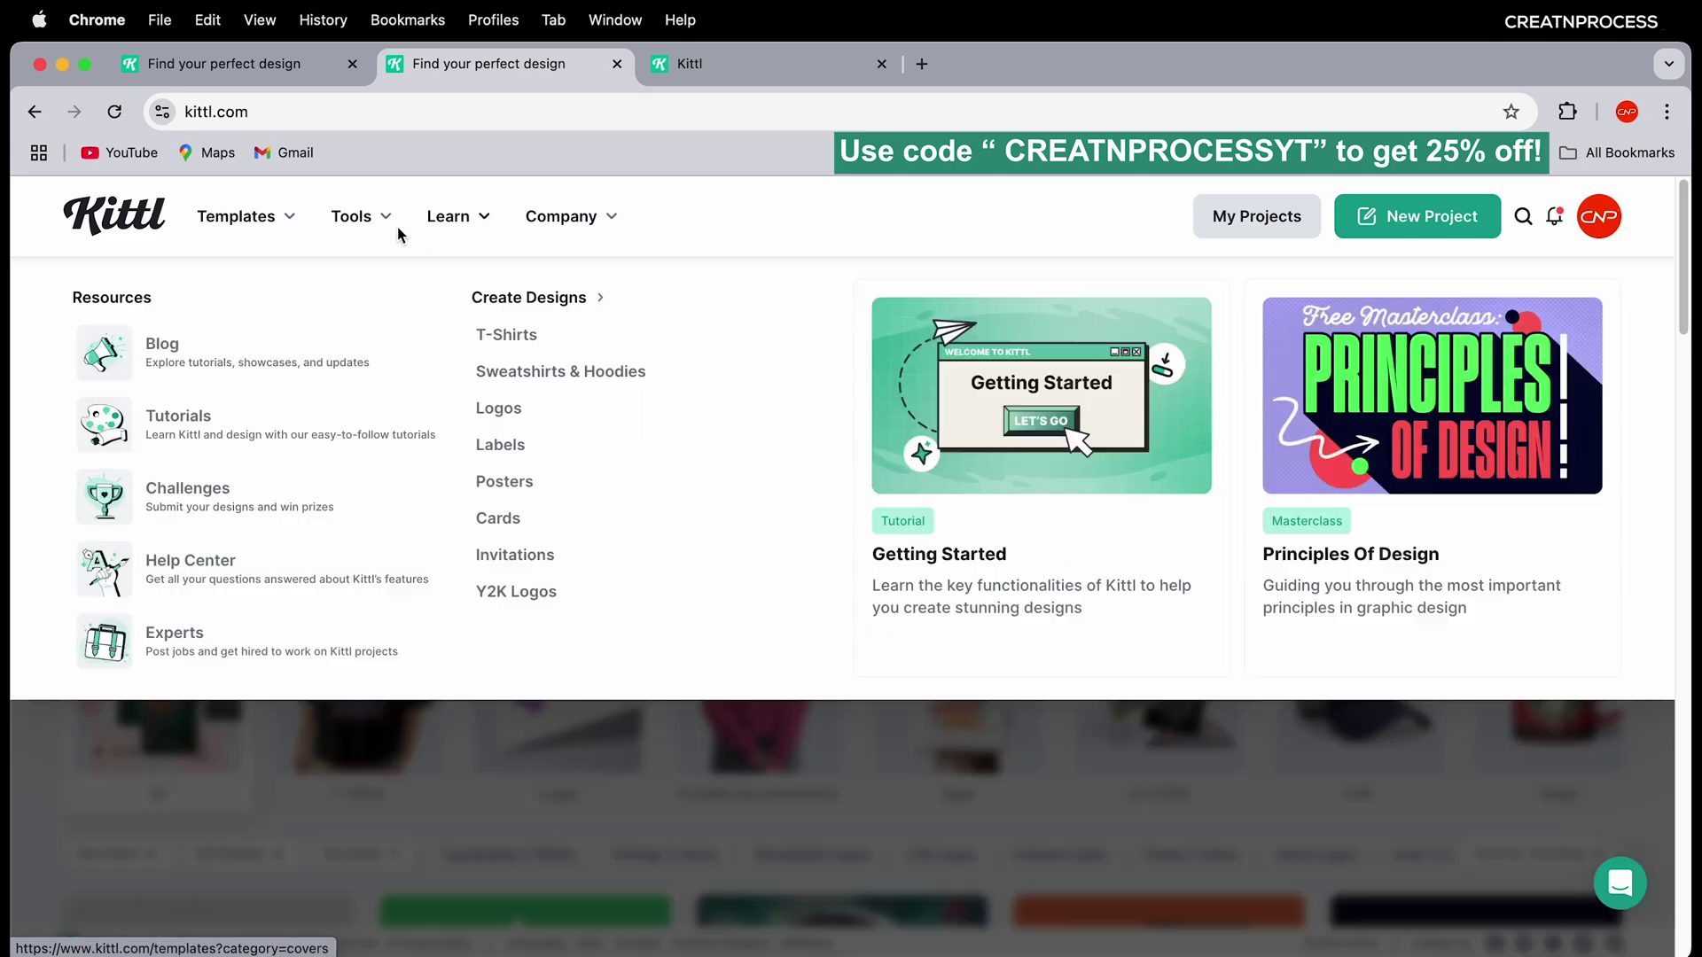
{"action": "mouse_move", "coordinate": [239, 216]}
{"action": "mouse_move", "coordinate": [352, 217]}
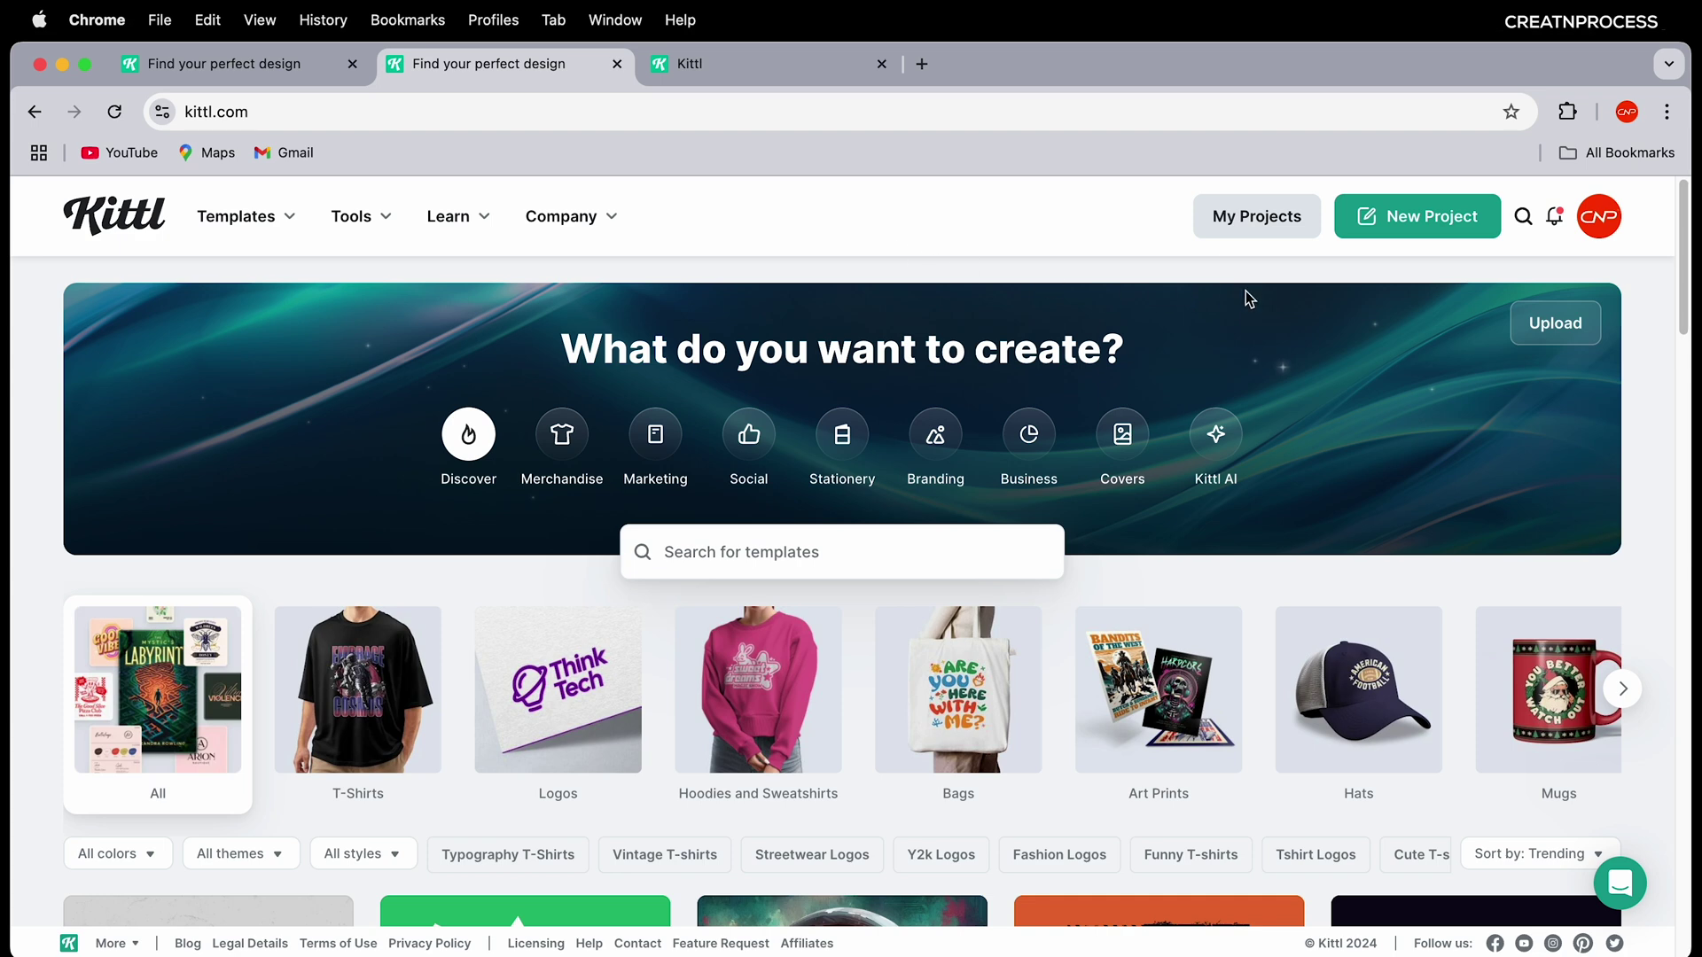
Step: Start a new project and review the artboard size presets for social, marketing, business and print-on-demand use
{"action": "left_click", "coordinate": [1393, 220]}
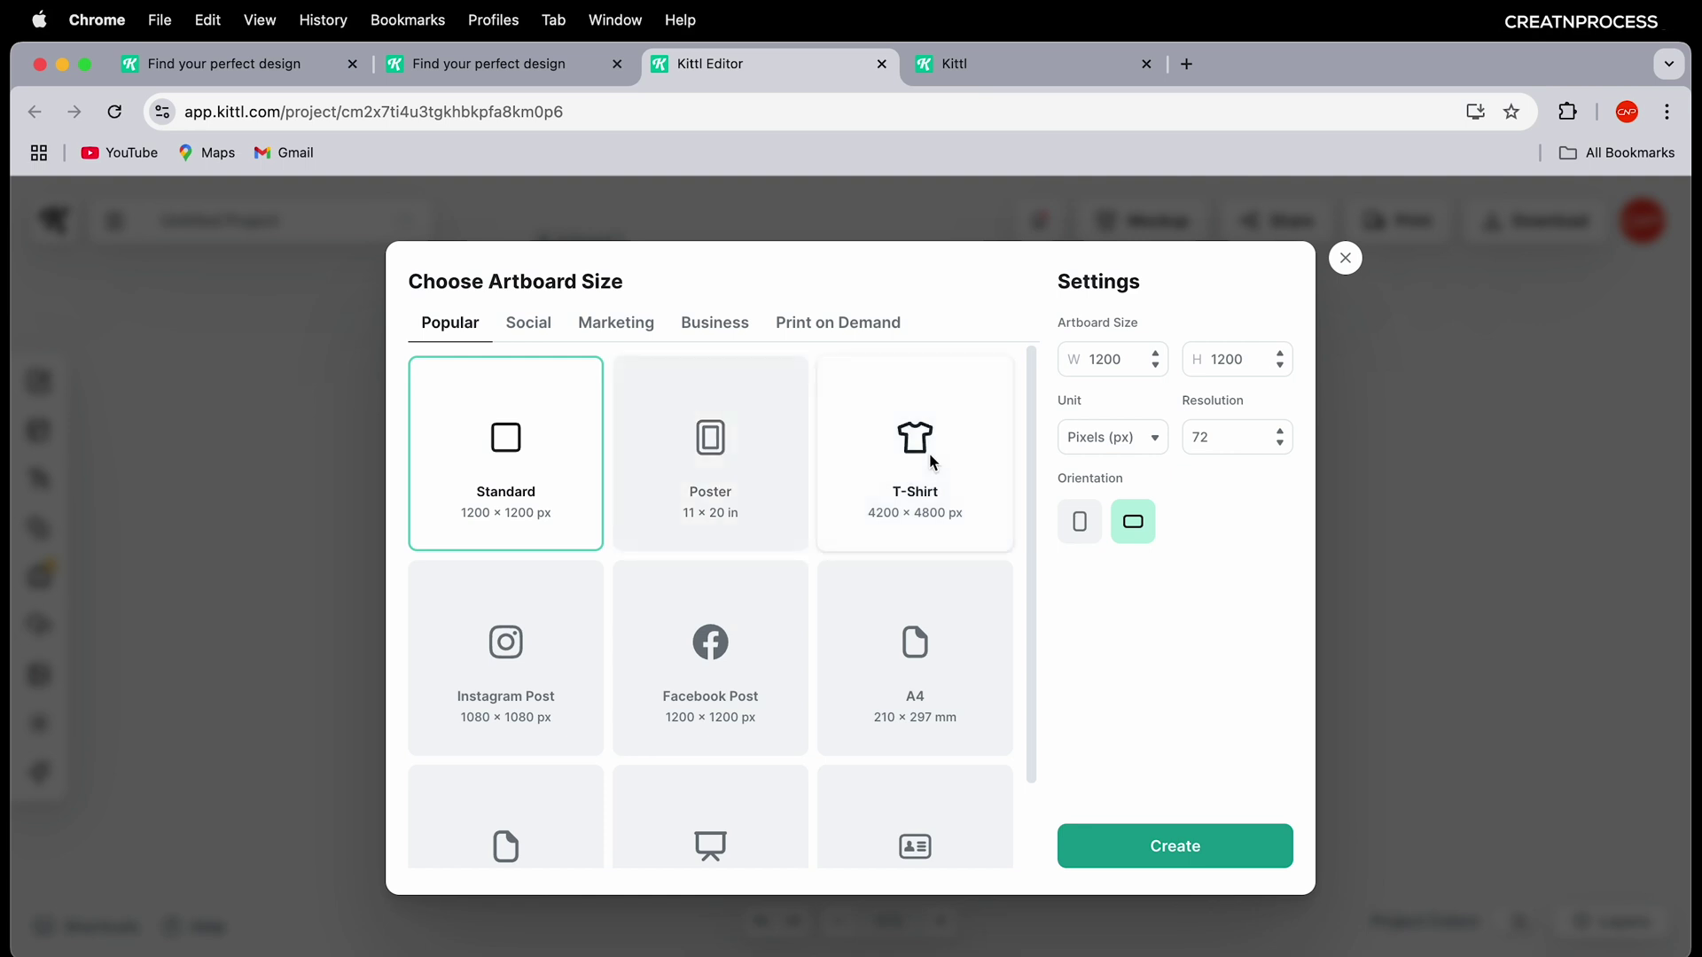
{"action": "scroll", "coordinate": [822, 667], "scroll_direction": "down", "scroll_amount": 2}
{"action": "scroll", "coordinate": [822, 665], "scroll_direction": "up", "scroll_amount": 2}
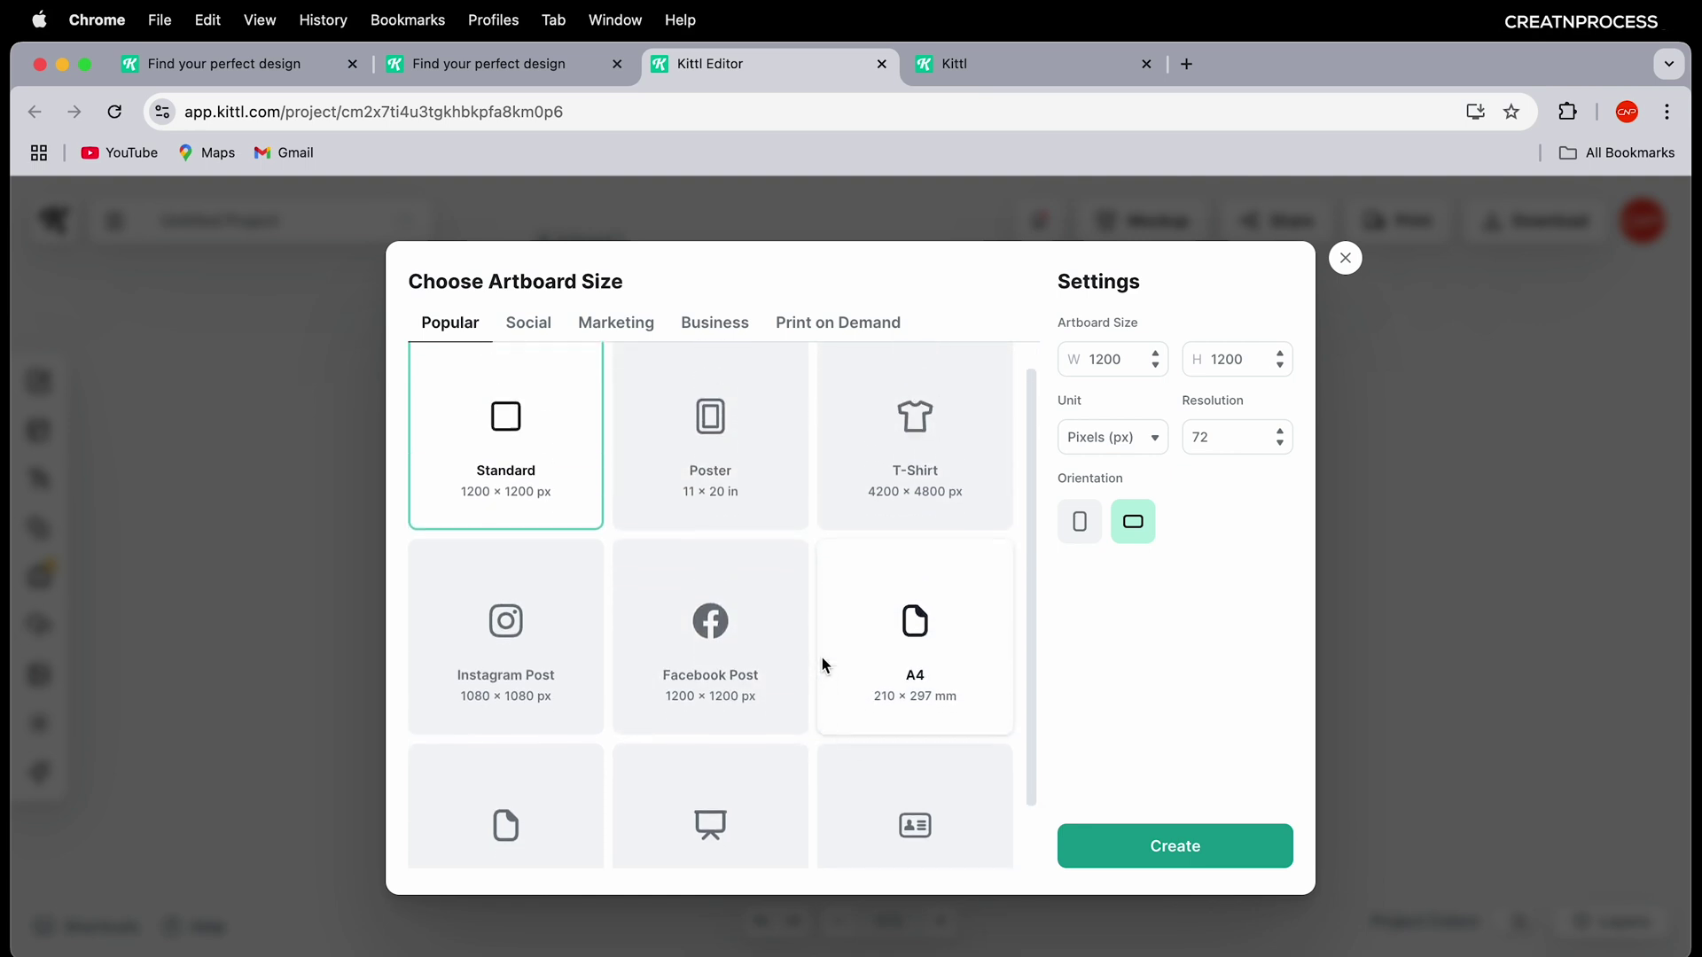
{"action": "left_click", "coordinate": [532, 324]}
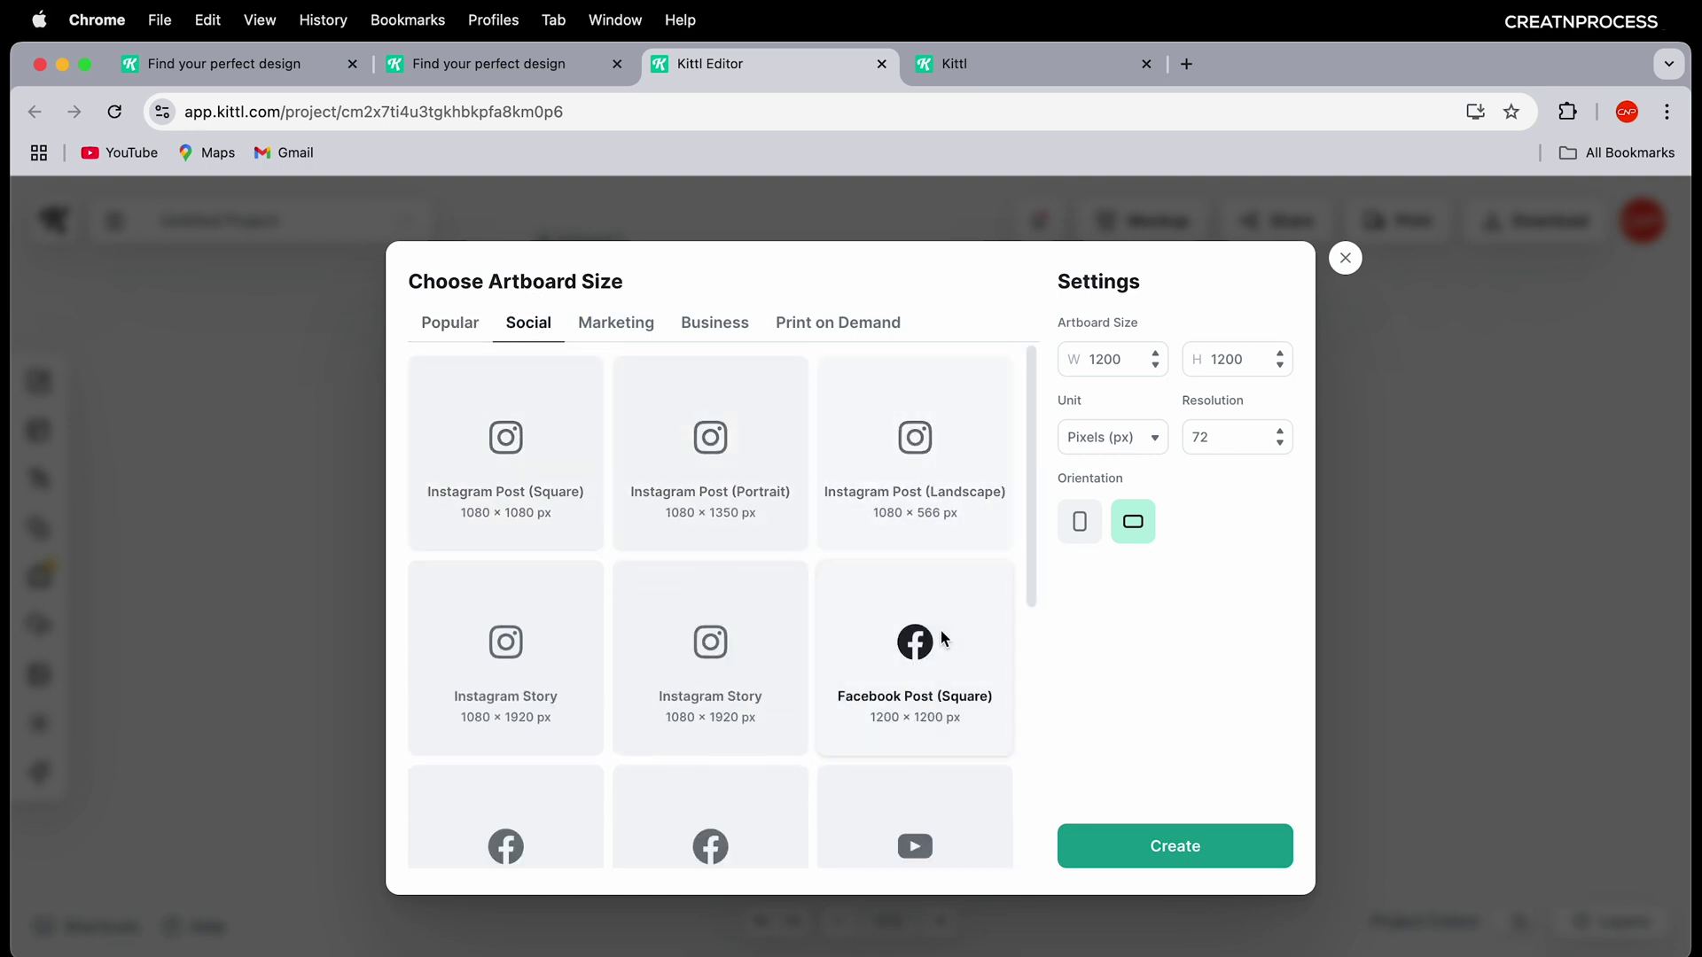
{"action": "left_click", "coordinate": [645, 325]}
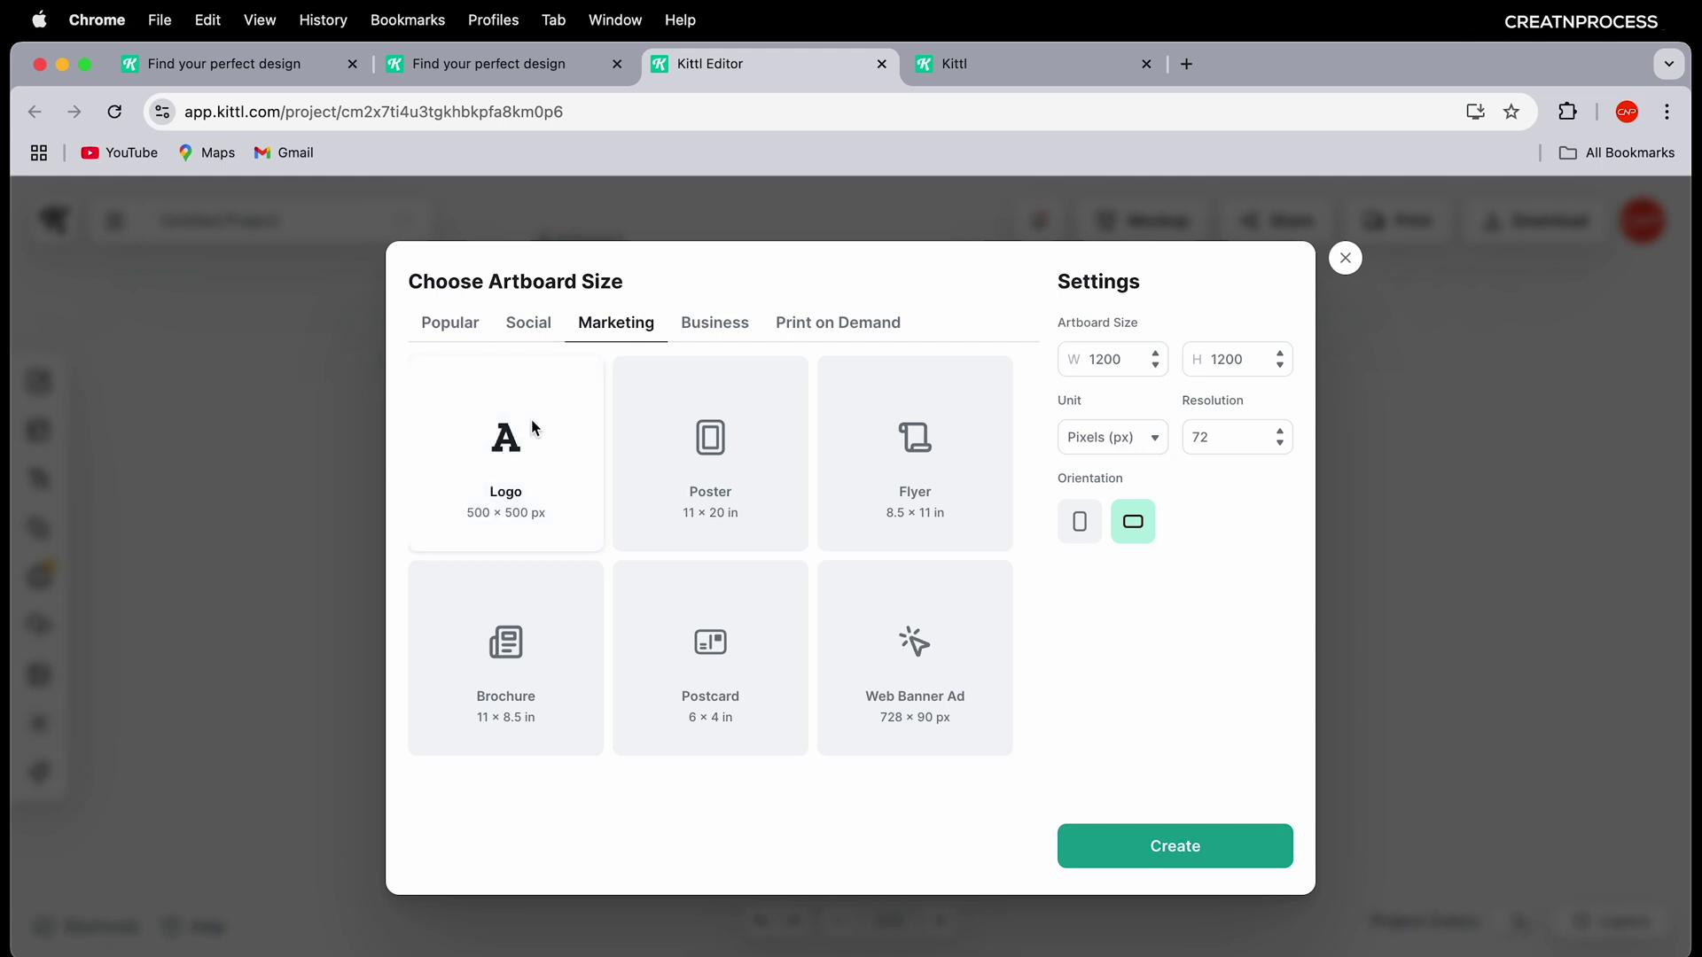
{"action": "left_click", "coordinate": [696, 325]}
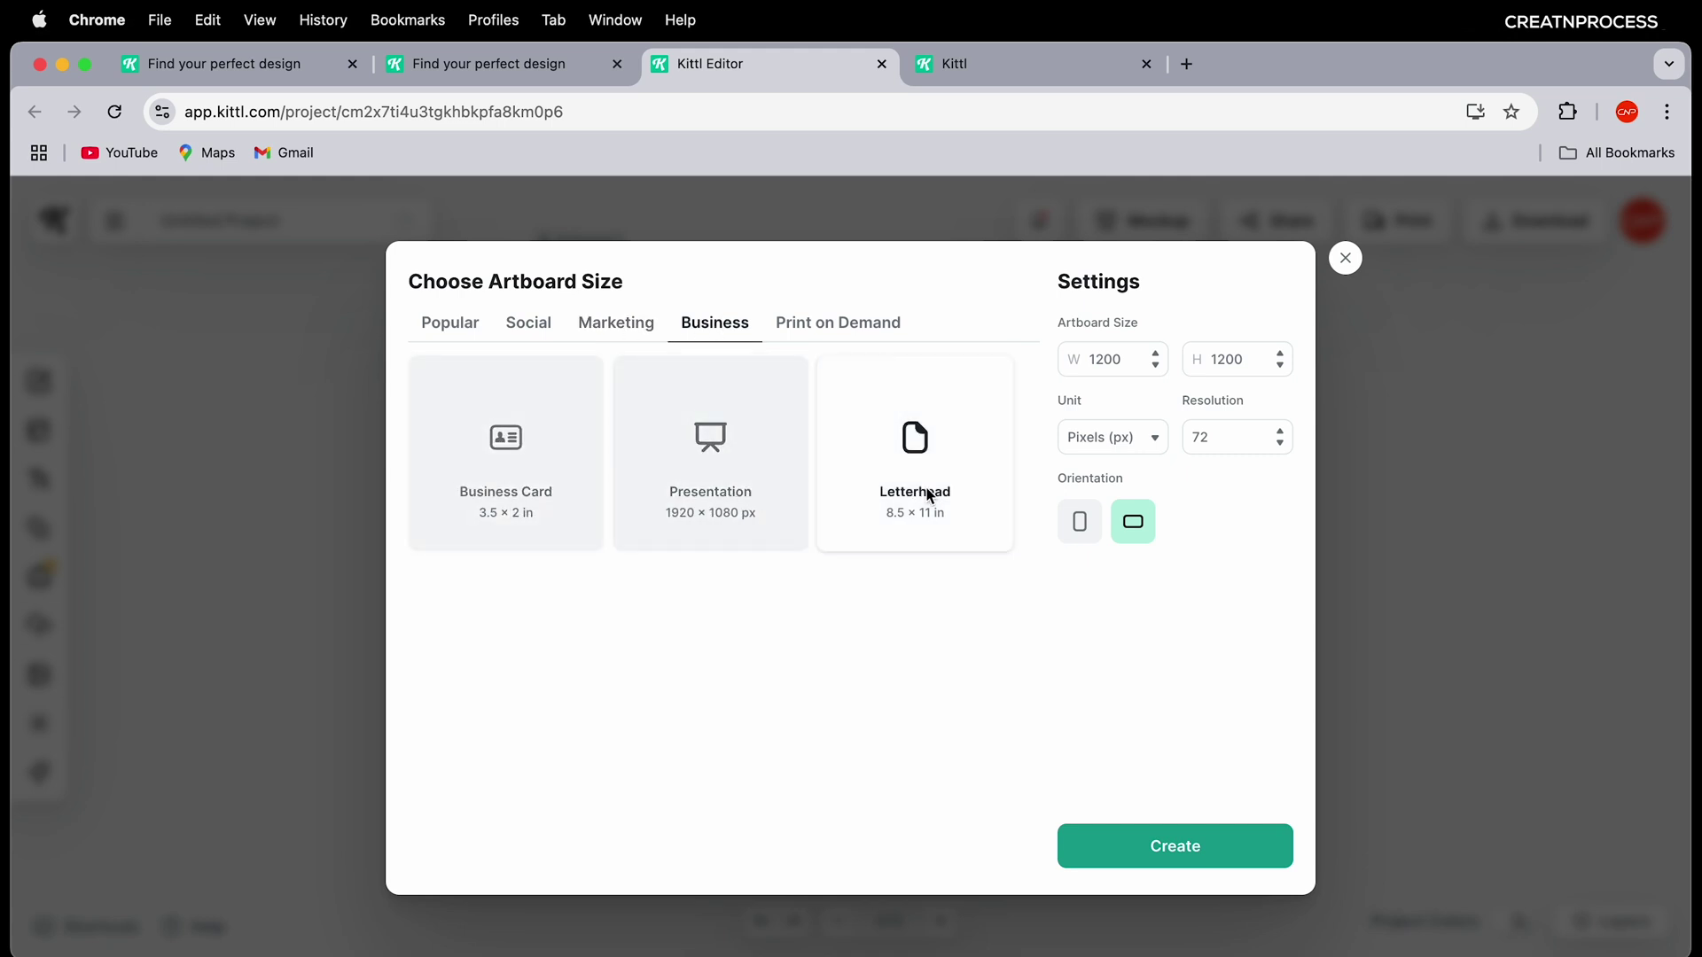
{"action": "left_click", "coordinate": [841, 328]}
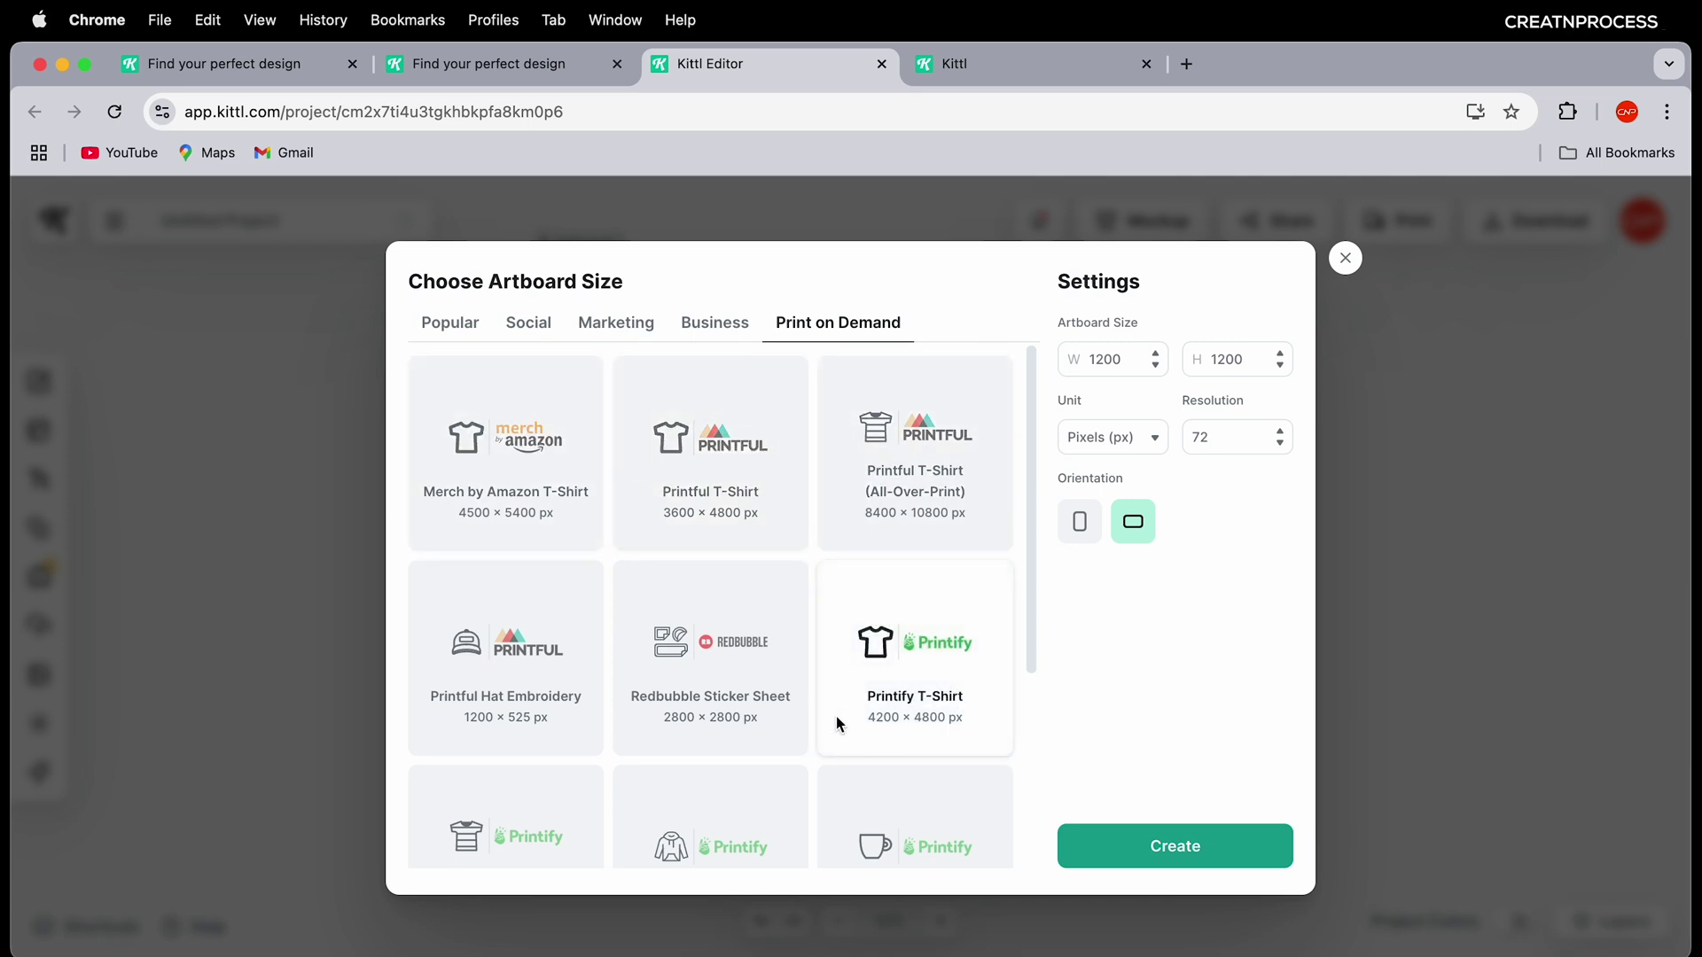
{"action": "scroll", "coordinate": [836, 716], "scroll_direction": "down", "scroll_amount": 5}
{"action": "scroll", "coordinate": [581, 382], "scroll_direction": "up", "scroll_amount": 5}
{"action": "left_click", "coordinate": [443, 328]}
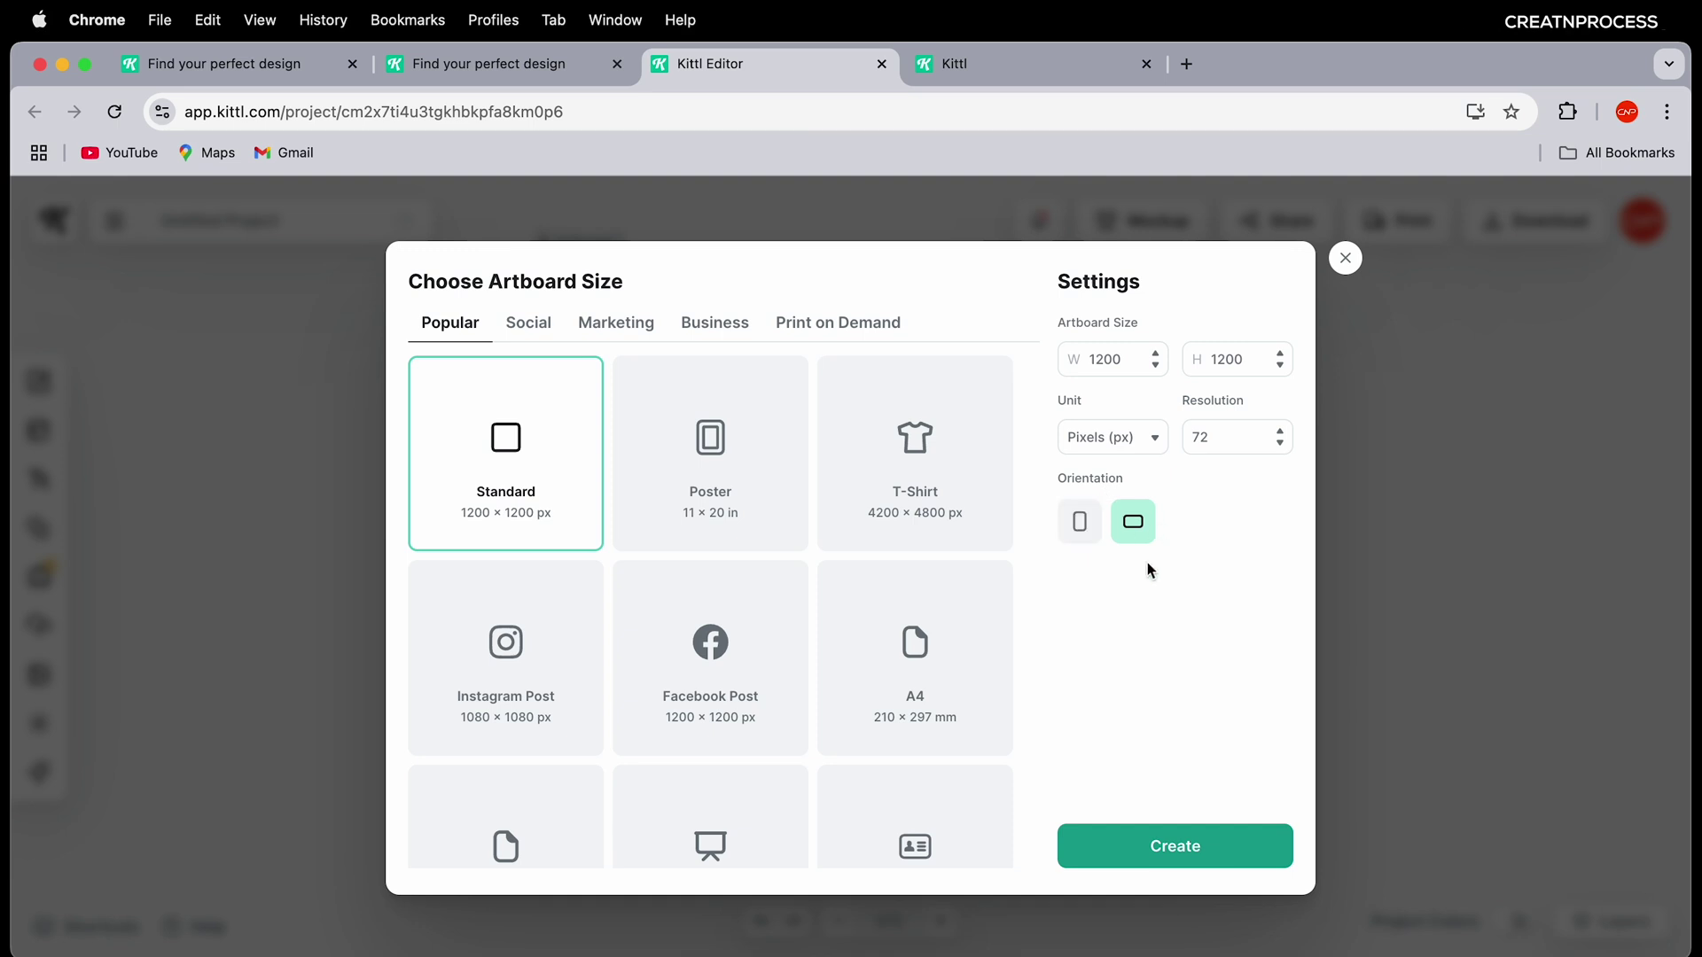
Step: Create the Standard 1200 × 1200 px artboard and change its background color to black
{"action": "left_click", "coordinate": [1159, 837]}
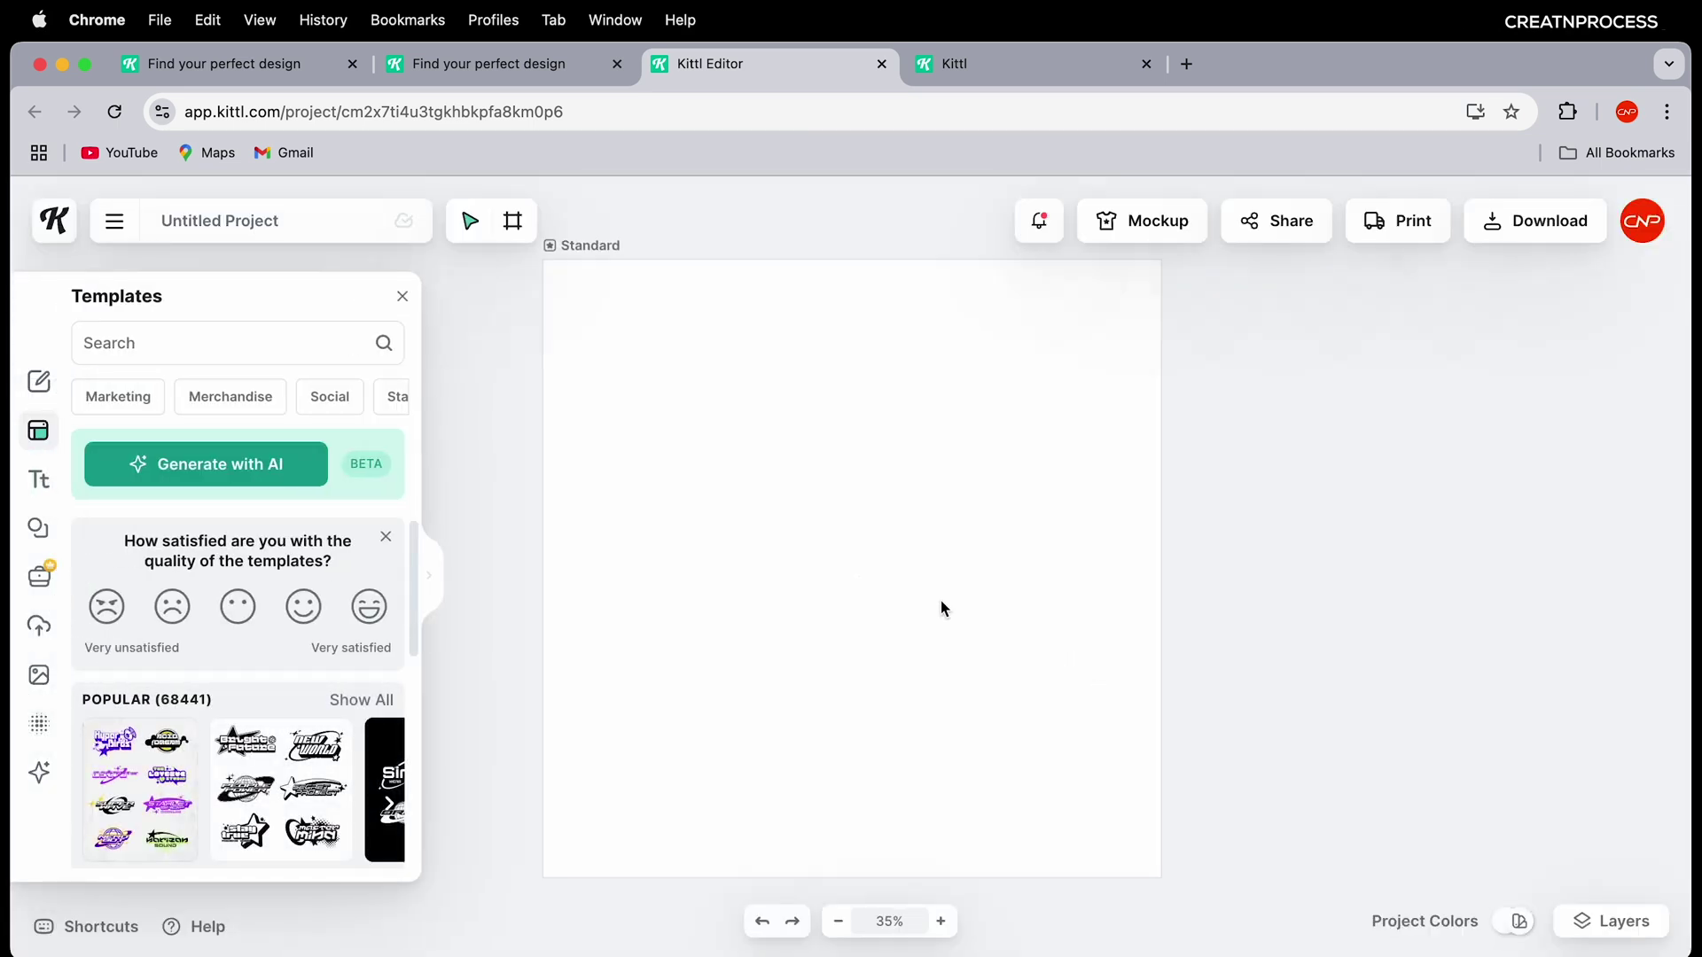
{"action": "left_click", "coordinate": [608, 251]}
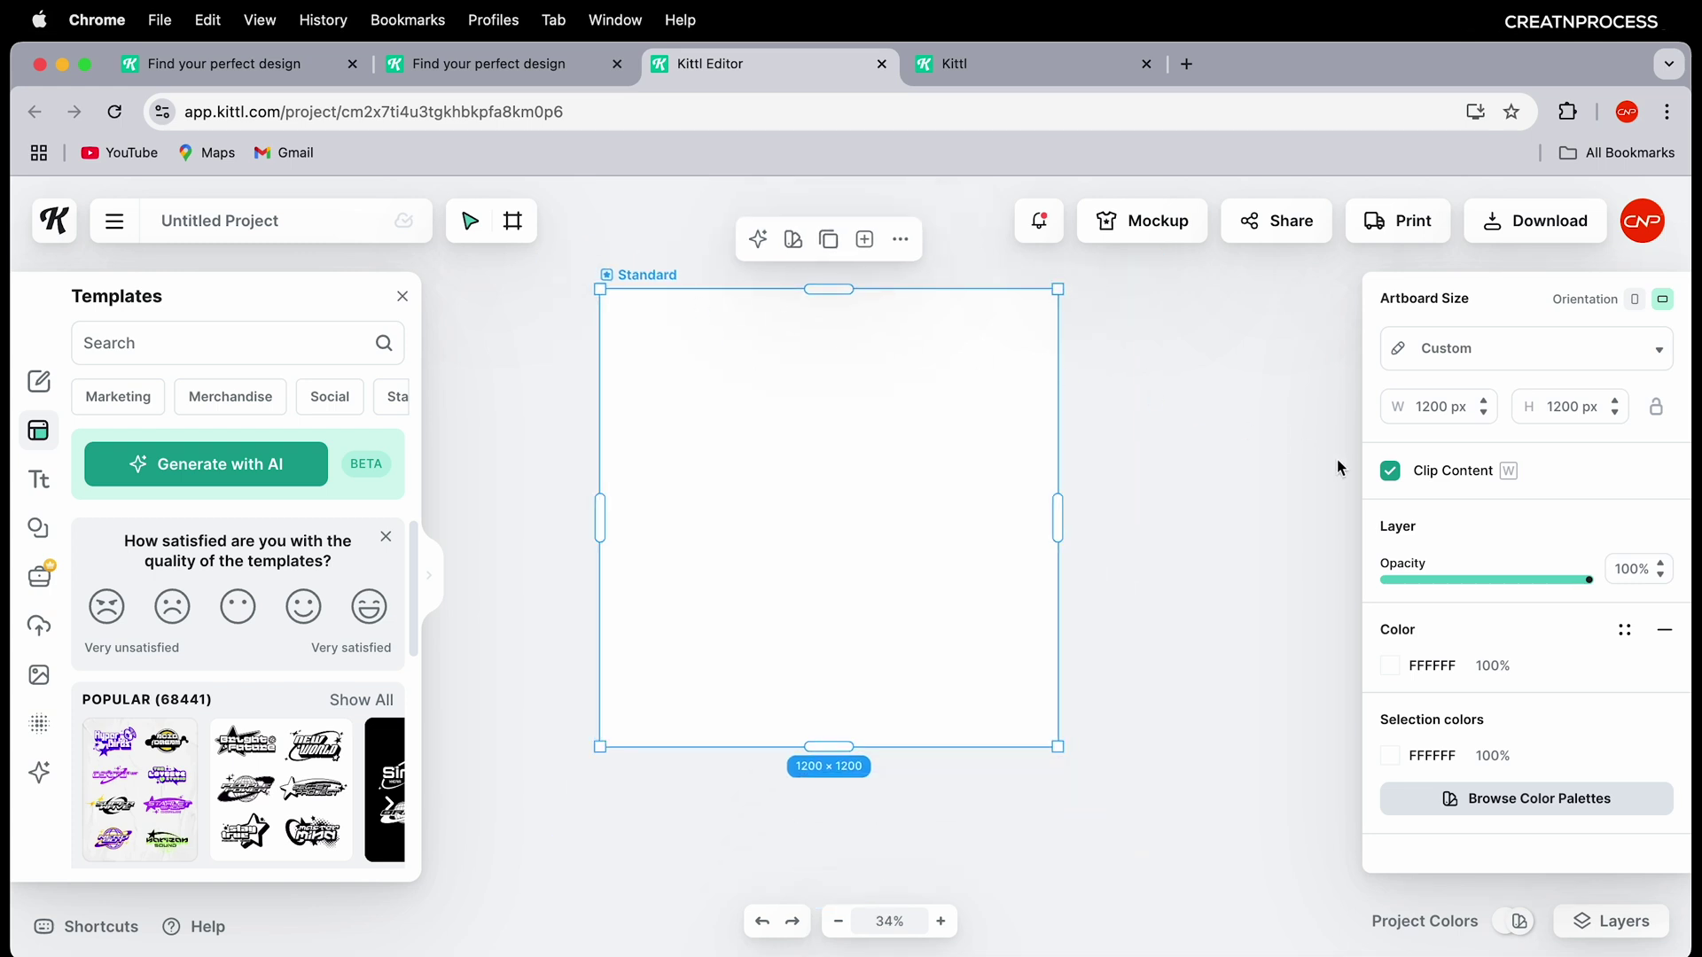
{"action": "left_click", "coordinate": [1389, 665]}
{"action": "left_click_drag", "start_coordinate": [1279, 667], "coordinate": [1362, 750]}
{"action": "left_click", "coordinate": [1182, 345]}
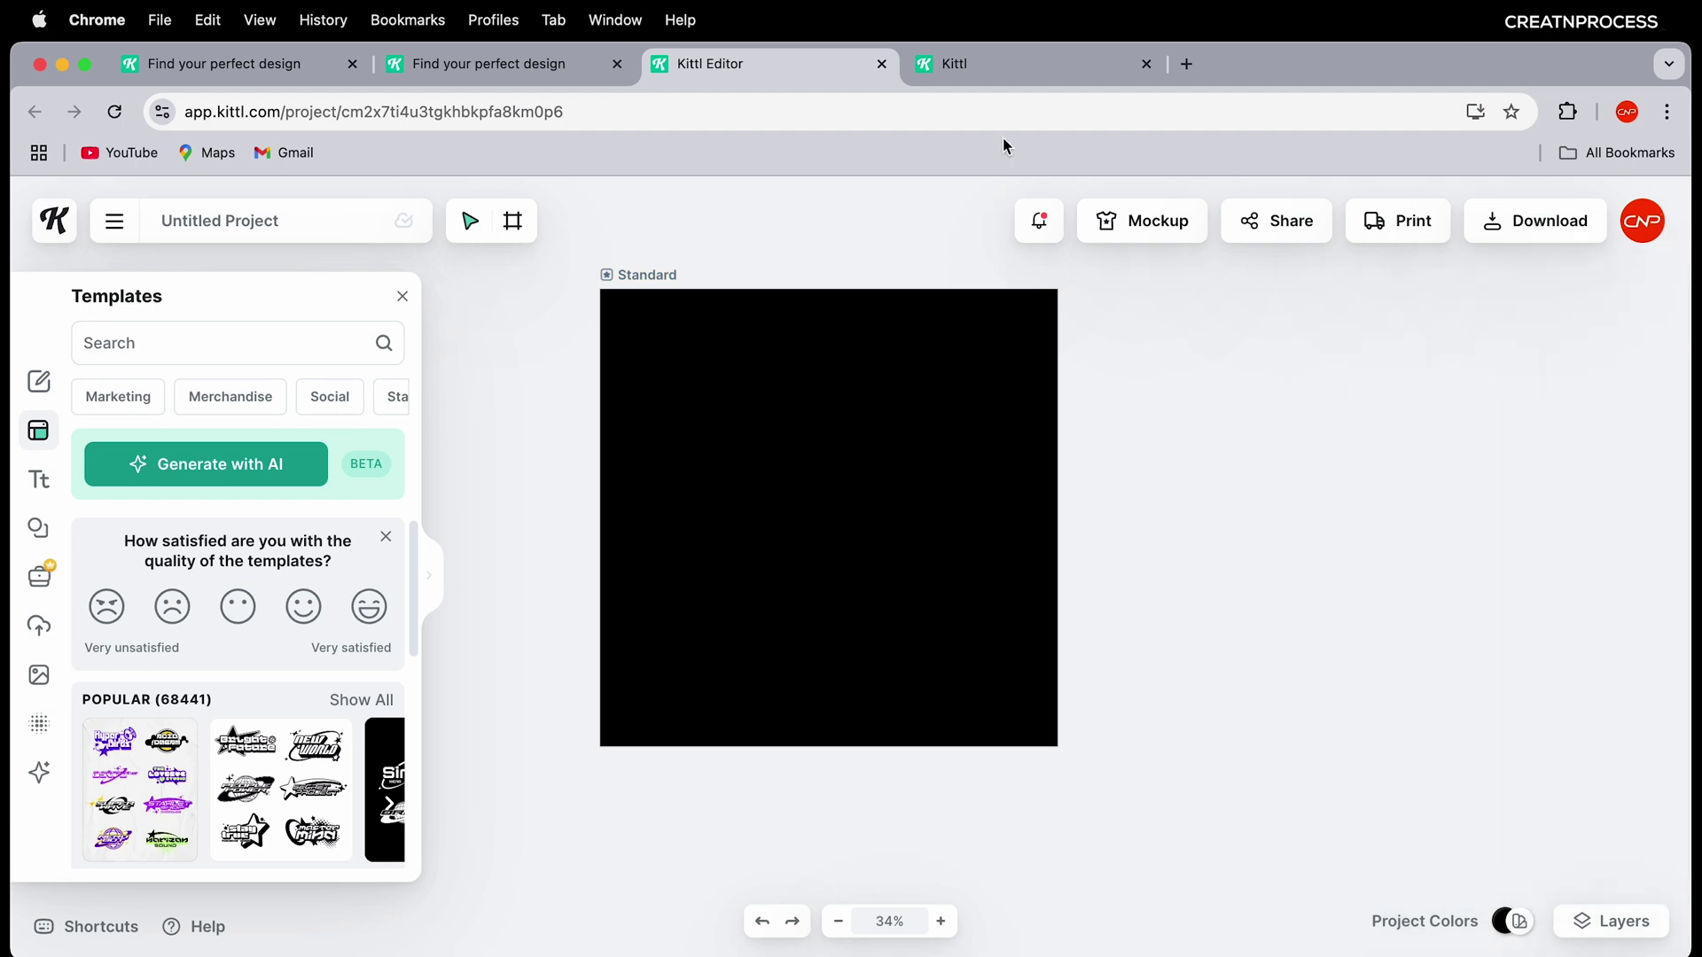
Step: Open the Badge Logo project from the dashboard and copy its Brew Haven coffee badge artboard into the untitled project
{"action": "left_click", "coordinate": [1018, 80]}
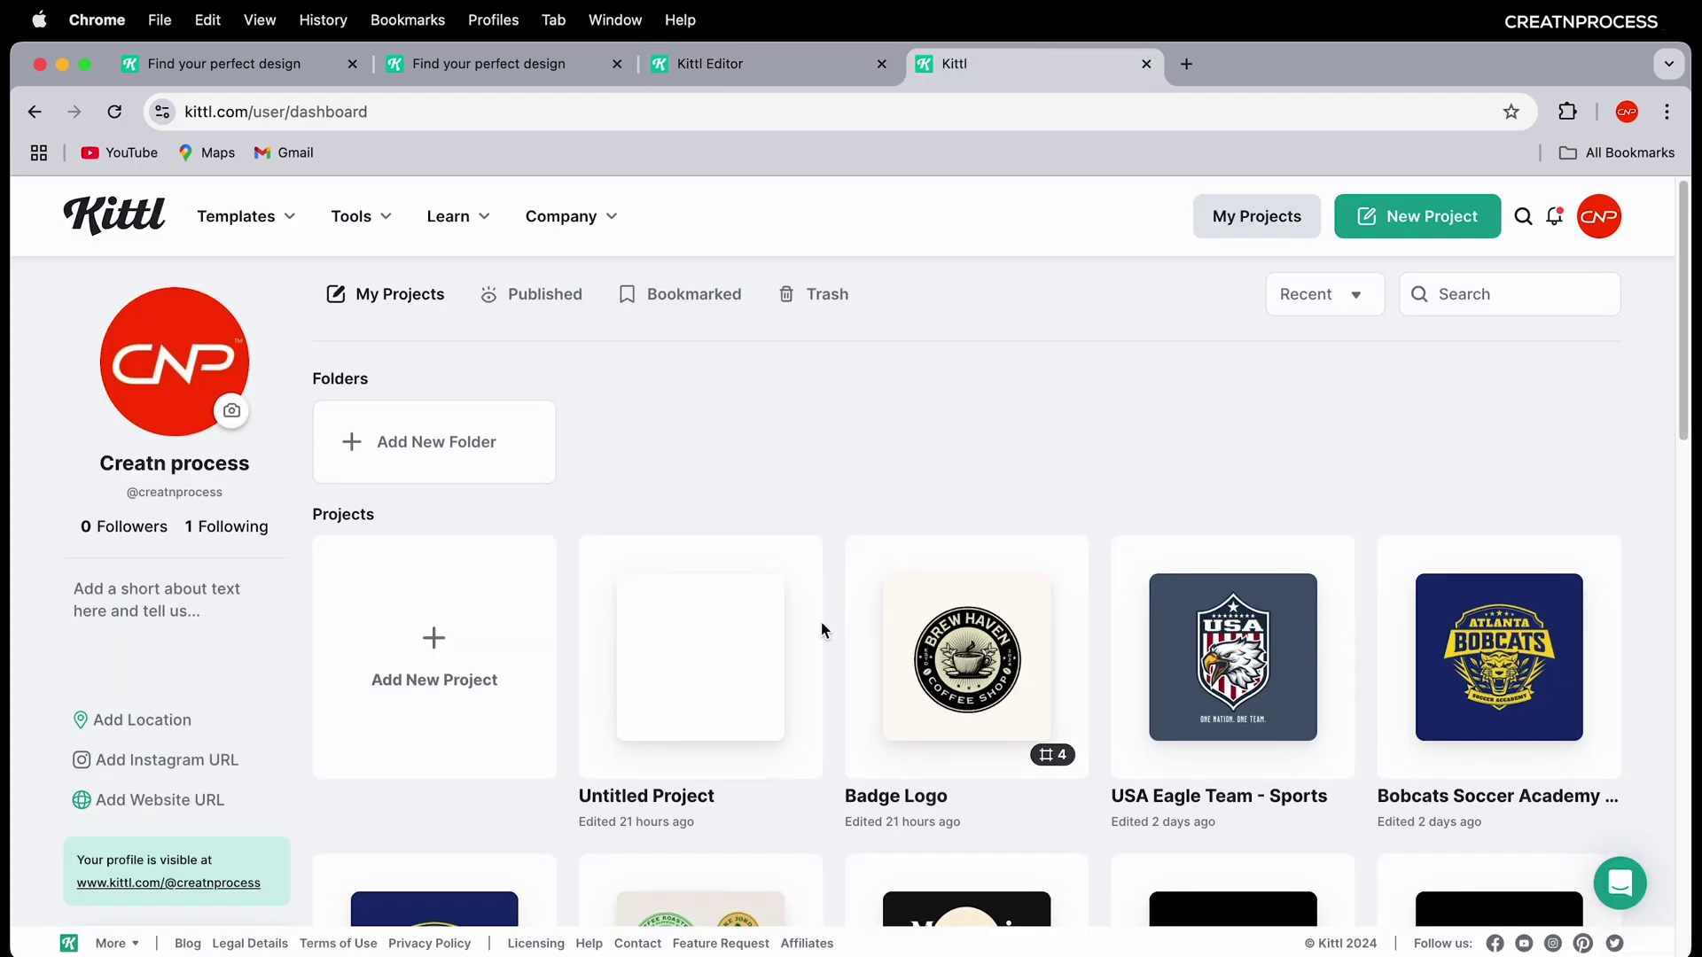
{"action": "left_click", "coordinate": [966, 687]}
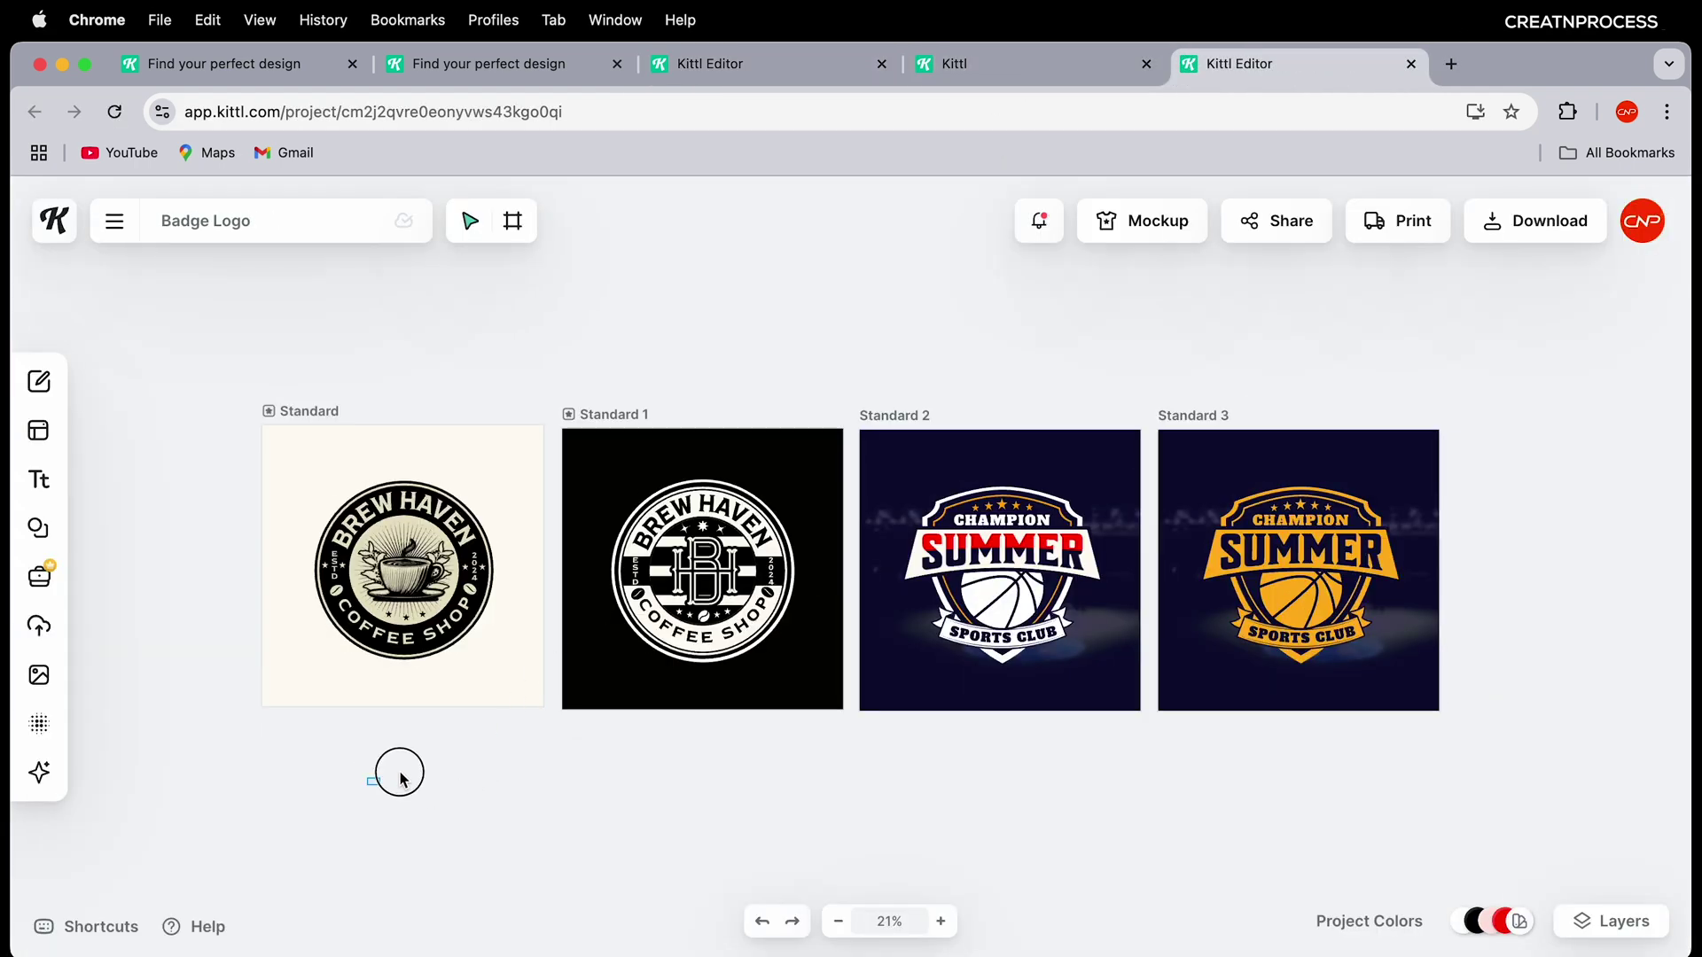
{"action": "left_click_drag", "start_coordinate": [400, 779], "coordinate": [1373, 441]}
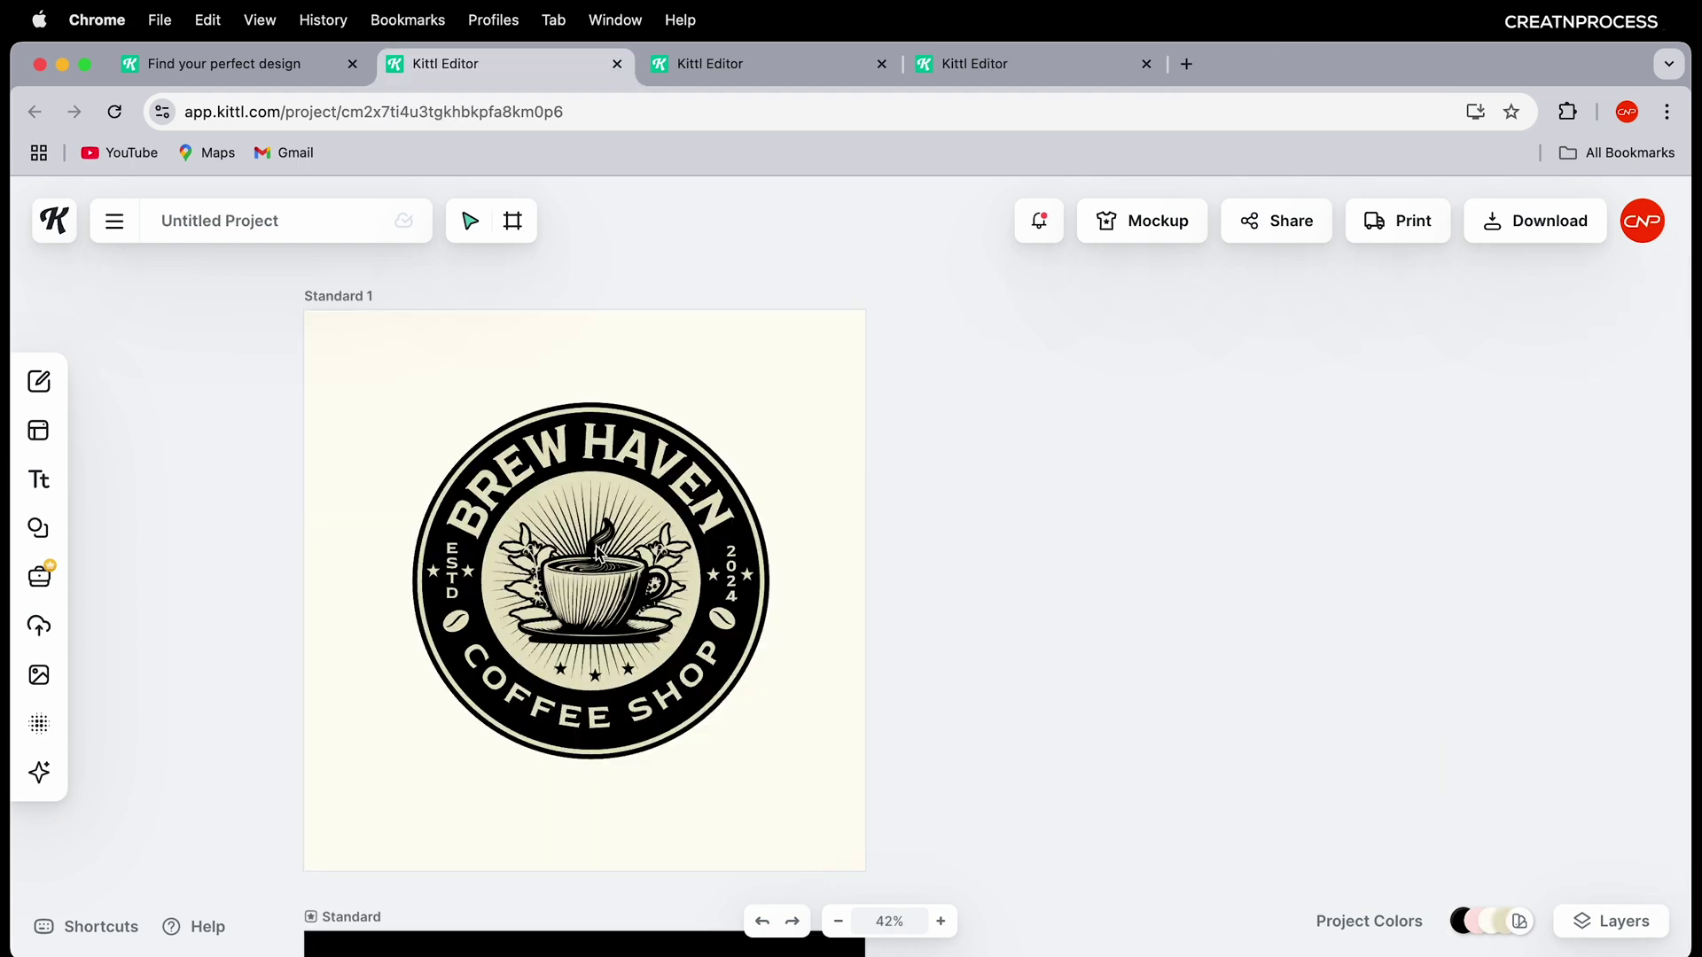
Step: Examine the Brew Haven badge's circular frame, curved lettering, coffee cup illustration and small ornaments up close
{"action": "scroll", "coordinate": [597, 585], "scroll_direction": "up", "scroll_amount": 2}
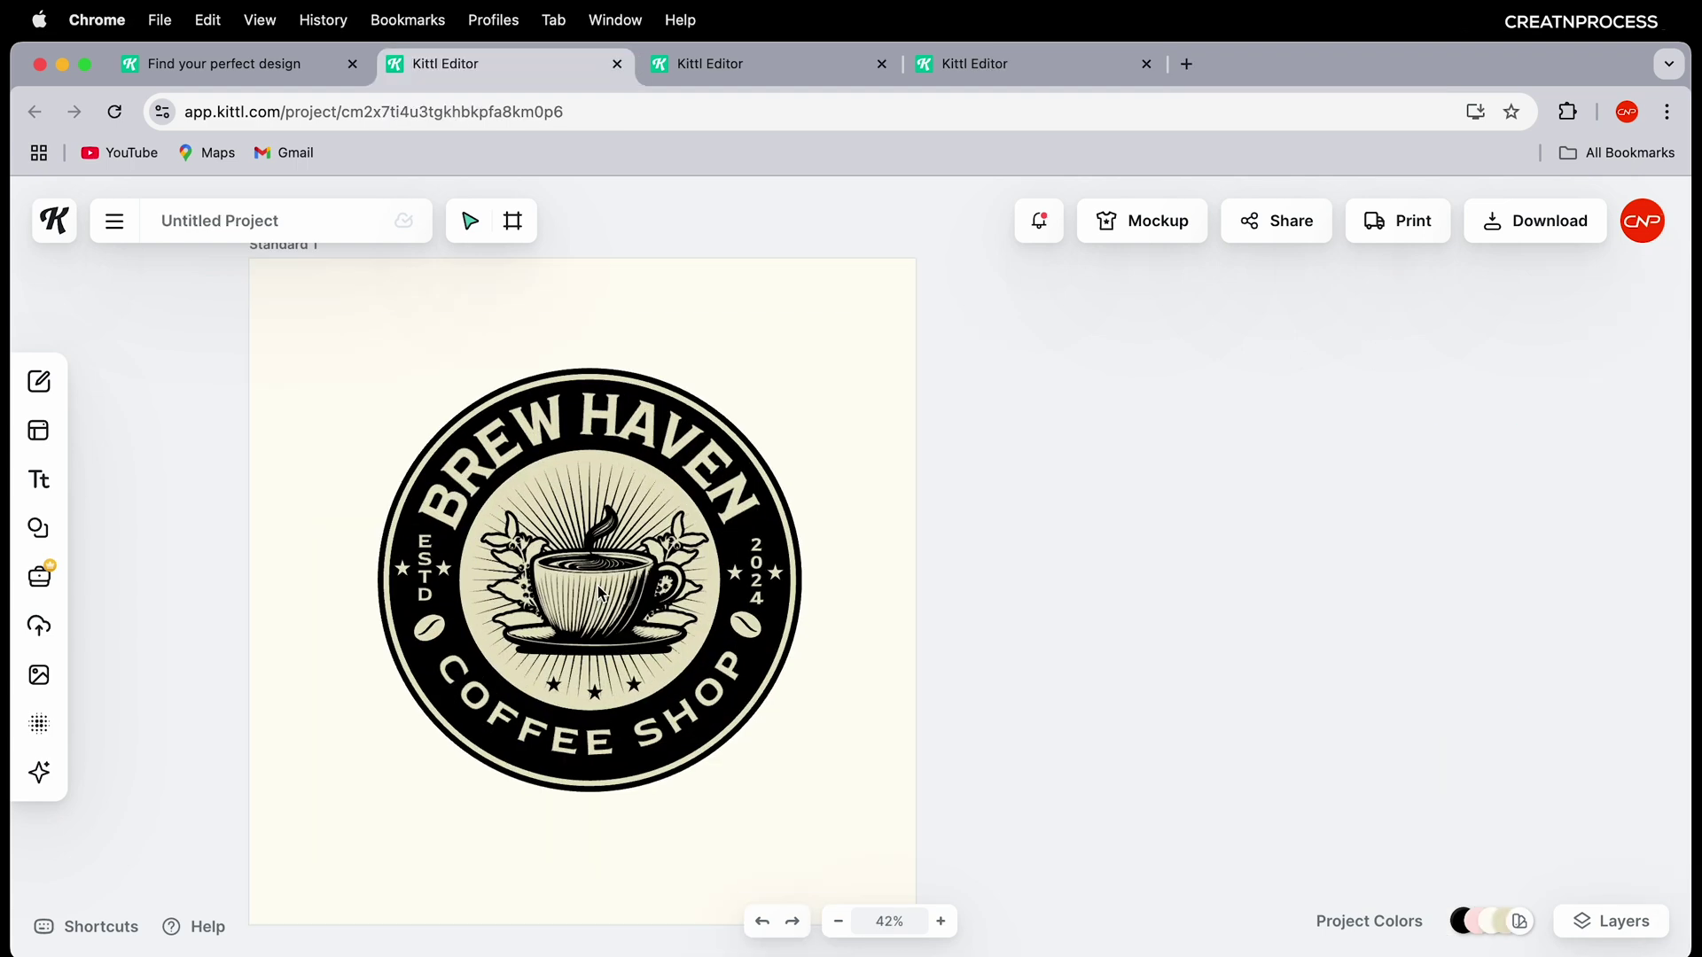
{"action": "scroll", "coordinate": [675, 580], "scroll_direction": "down", "scroll_amount": 1}
{"action": "scroll", "coordinate": [676, 581], "scroll_direction": "down", "scroll_amount": 1}
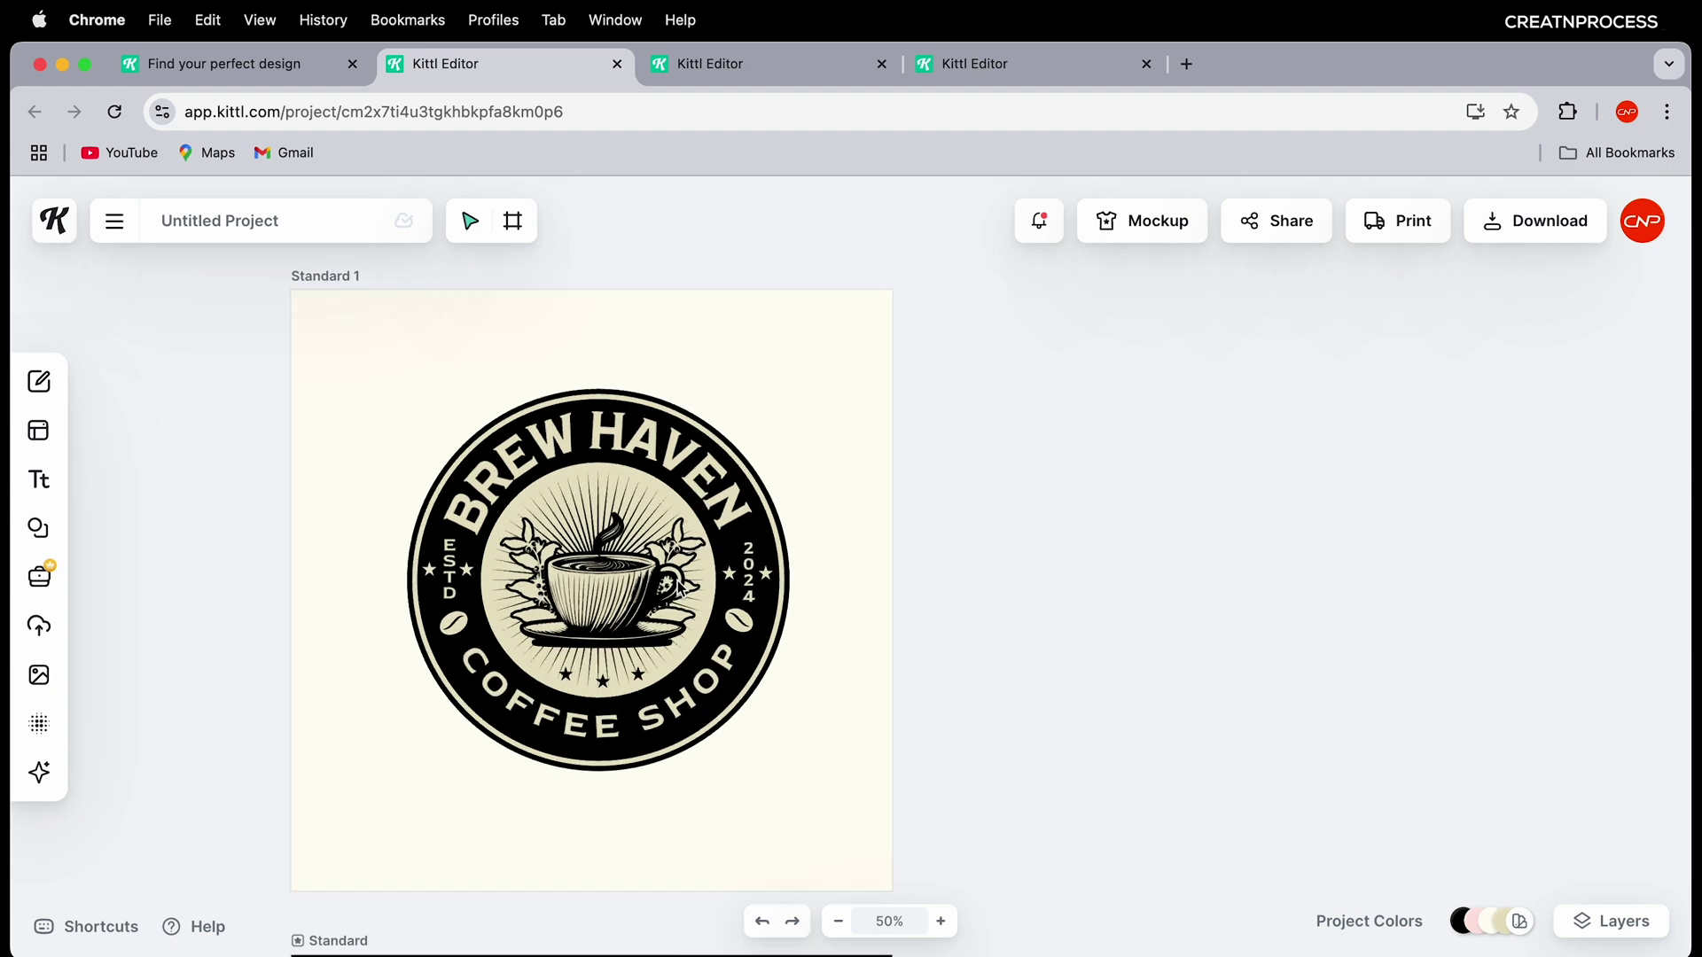
{"action": "scroll", "coordinate": [677, 580], "scroll_direction": "up", "scroll_amount": 2}
{"action": "mouse_move", "coordinate": [636, 478]}
{"action": "left_mouse_down"}
{"action": "mouse_move", "coordinate": [649, 486]}
{"action": "mouse_move", "coordinate": [610, 480]}
{"action": "left_mouse_up"}
{"action": "scroll", "coordinate": [576, 454], "scroll_direction": "up", "scroll_amount": 2}
{"action": "scroll", "coordinate": [612, 480], "scroll_direction": "down", "scroll_amount": 1}
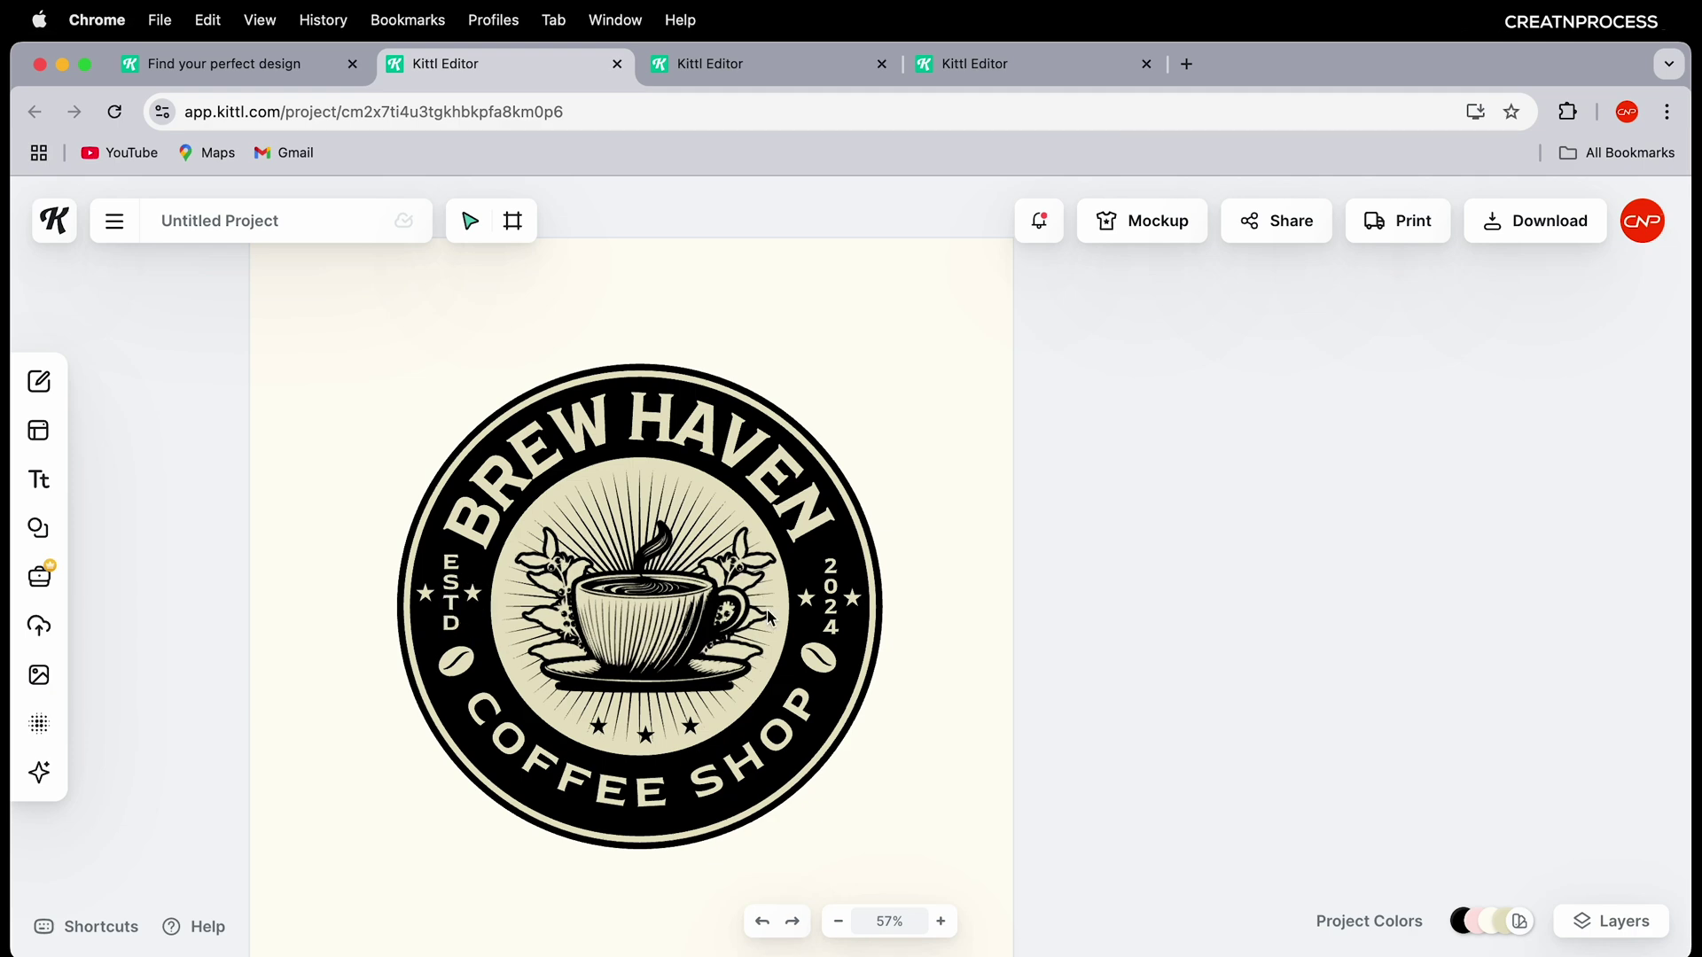
{"action": "scroll", "coordinate": [784, 655], "scroll_direction": "down", "scroll_amount": 3}
{"action": "left_click_drag", "start_coordinate": [912, 638], "coordinate": [740, 582]}
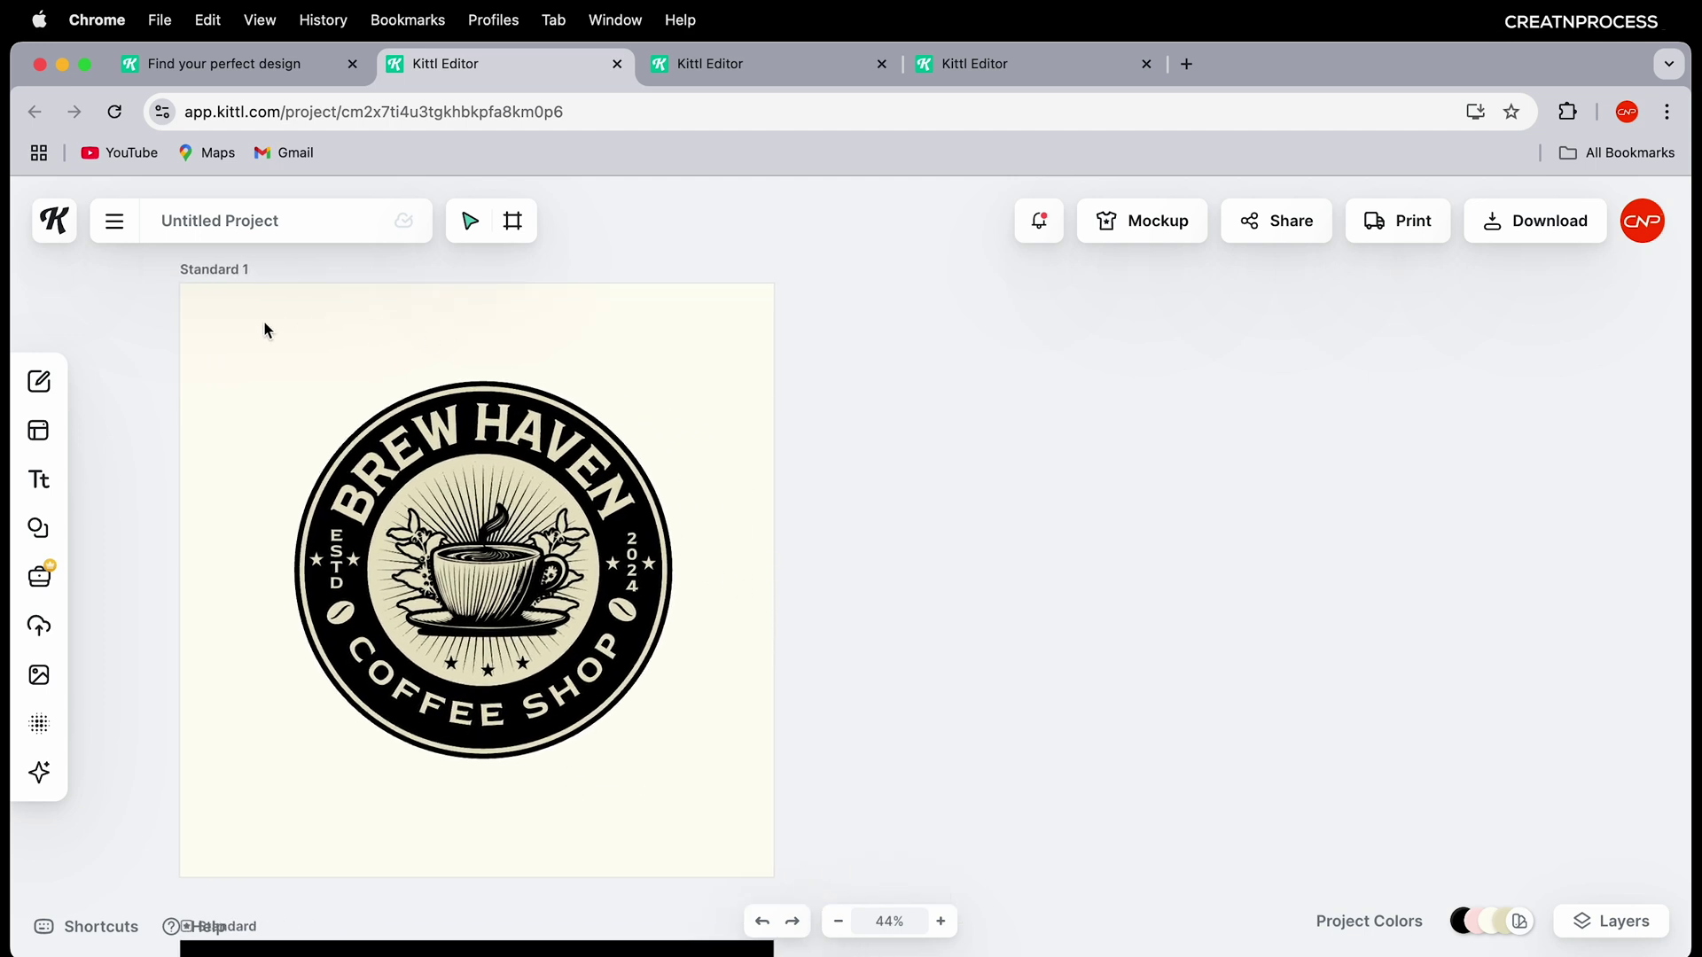
Step: Duplicate the Brew Haven artboard beside the original and delete all badge artwork from the copy
{"action": "left_click", "coordinate": [221, 277]}
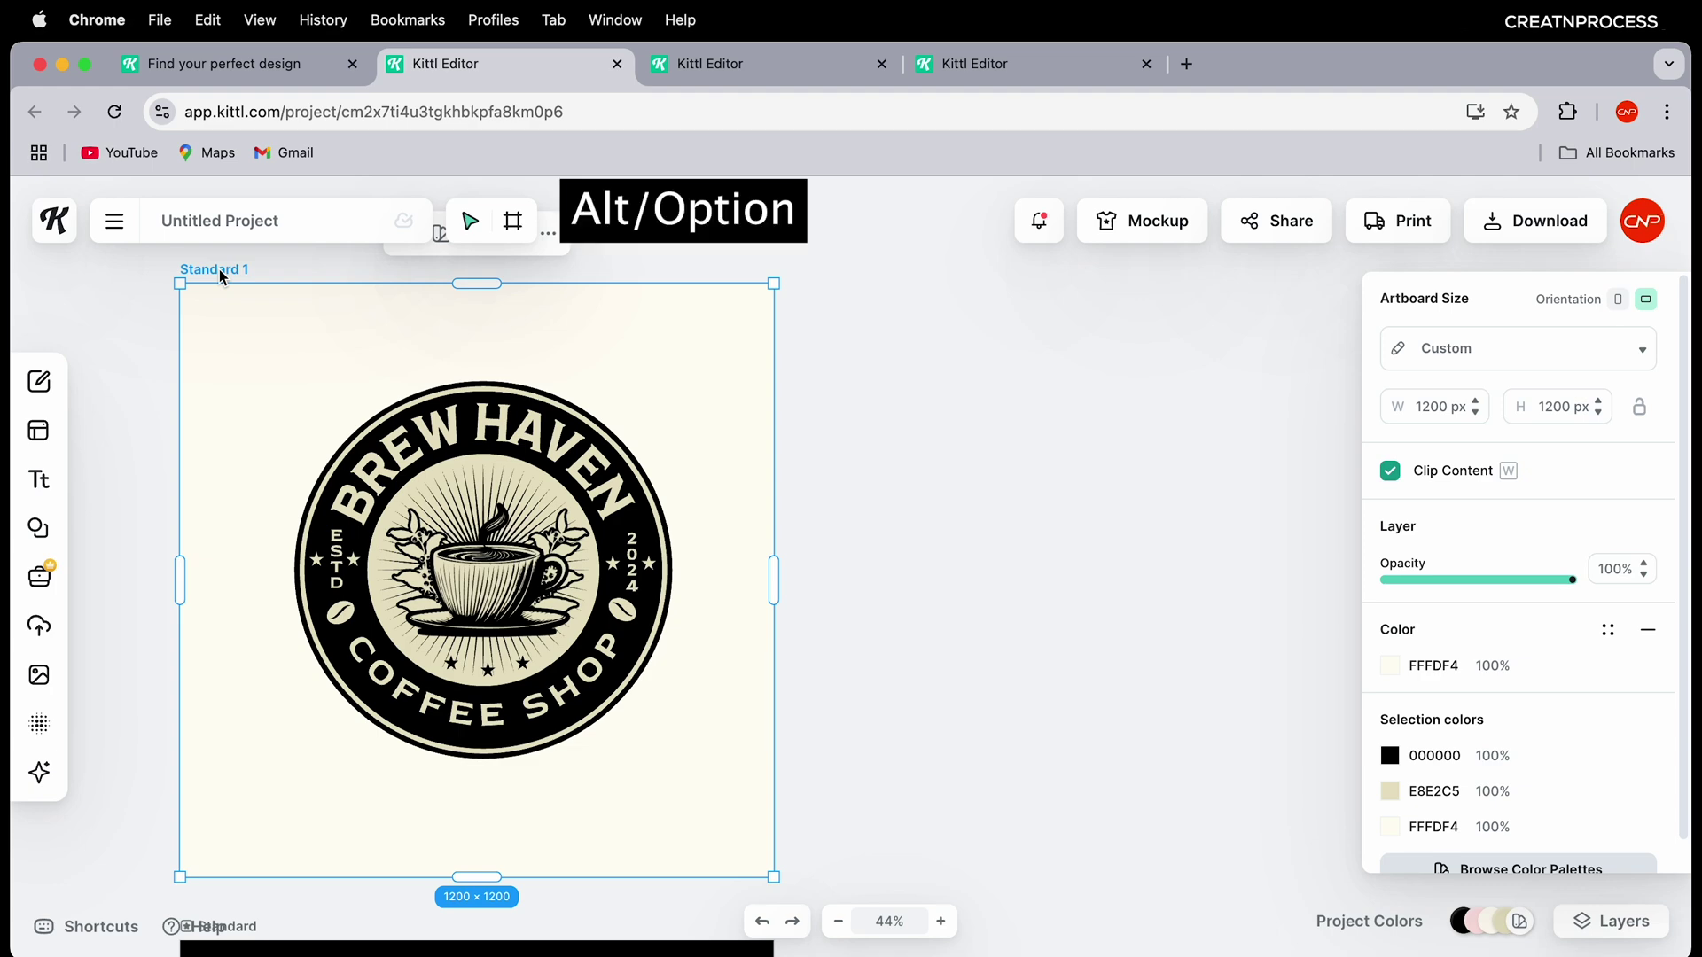
{"action": "left_click_drag", "start_coordinate": [220, 277], "coordinate": [853, 273]}
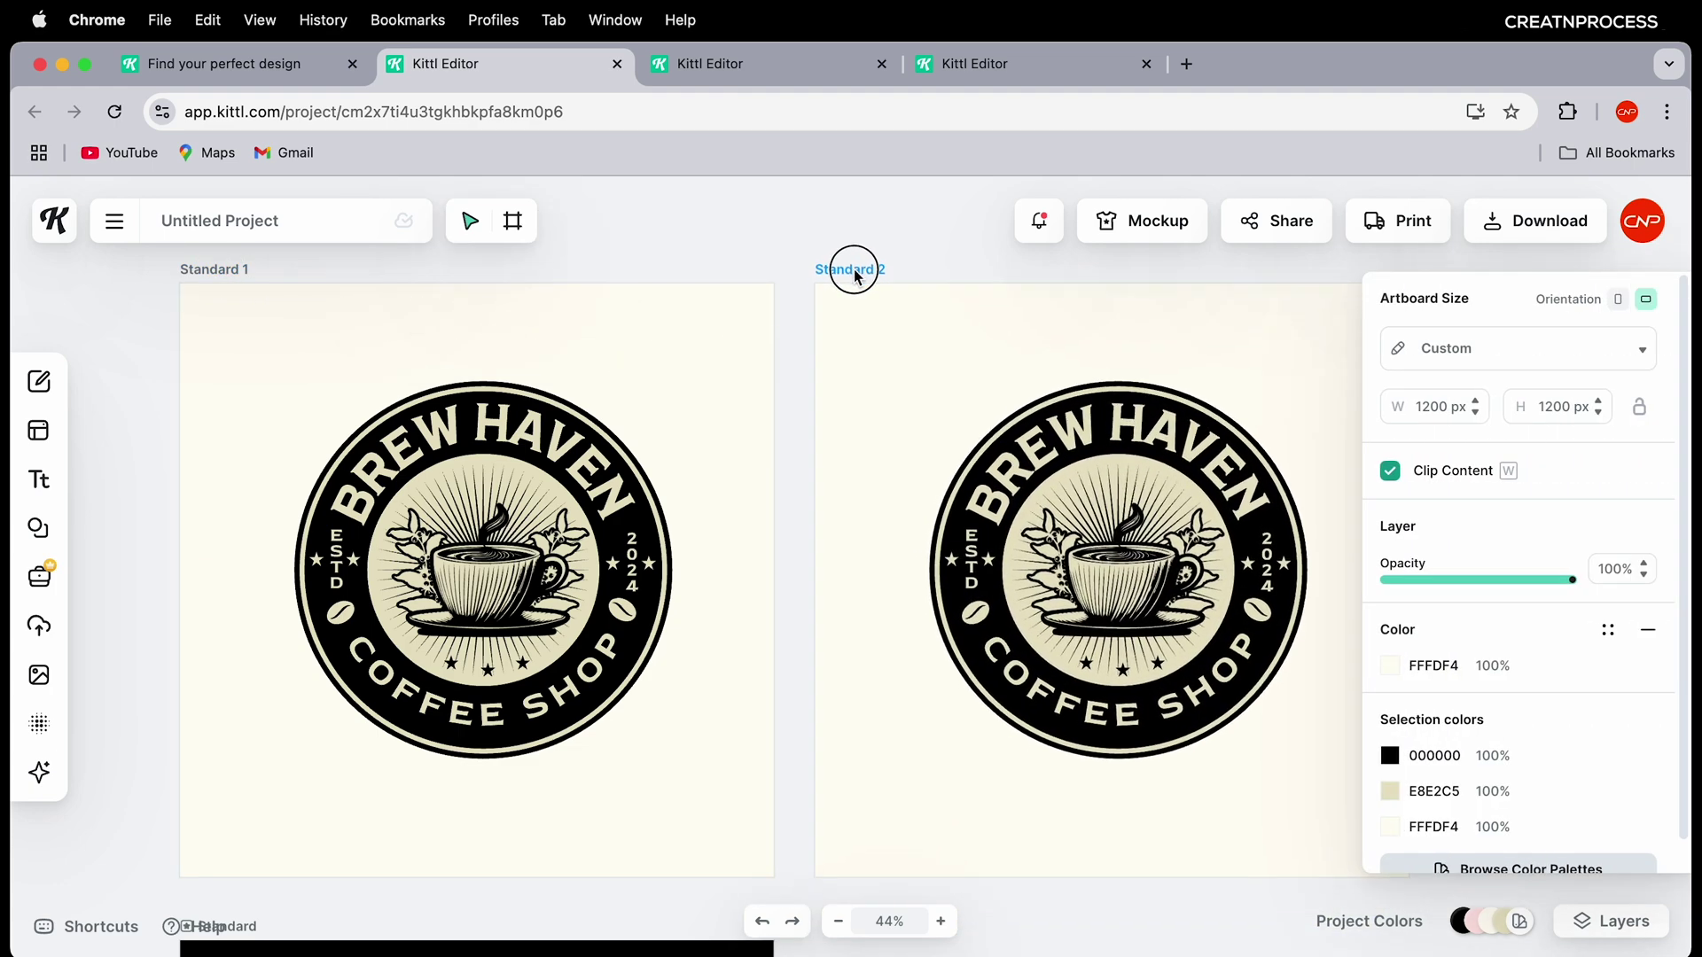
{"action": "left_click", "coordinate": [794, 285]}
{"action": "scroll", "coordinate": [796, 310], "scroll_direction": "right", "scroll_amount": 5}
{"action": "left_click_drag", "start_coordinate": [694, 322], "coordinate": [1219, 825]}
{"action": "key", "text": "BackSpace"}
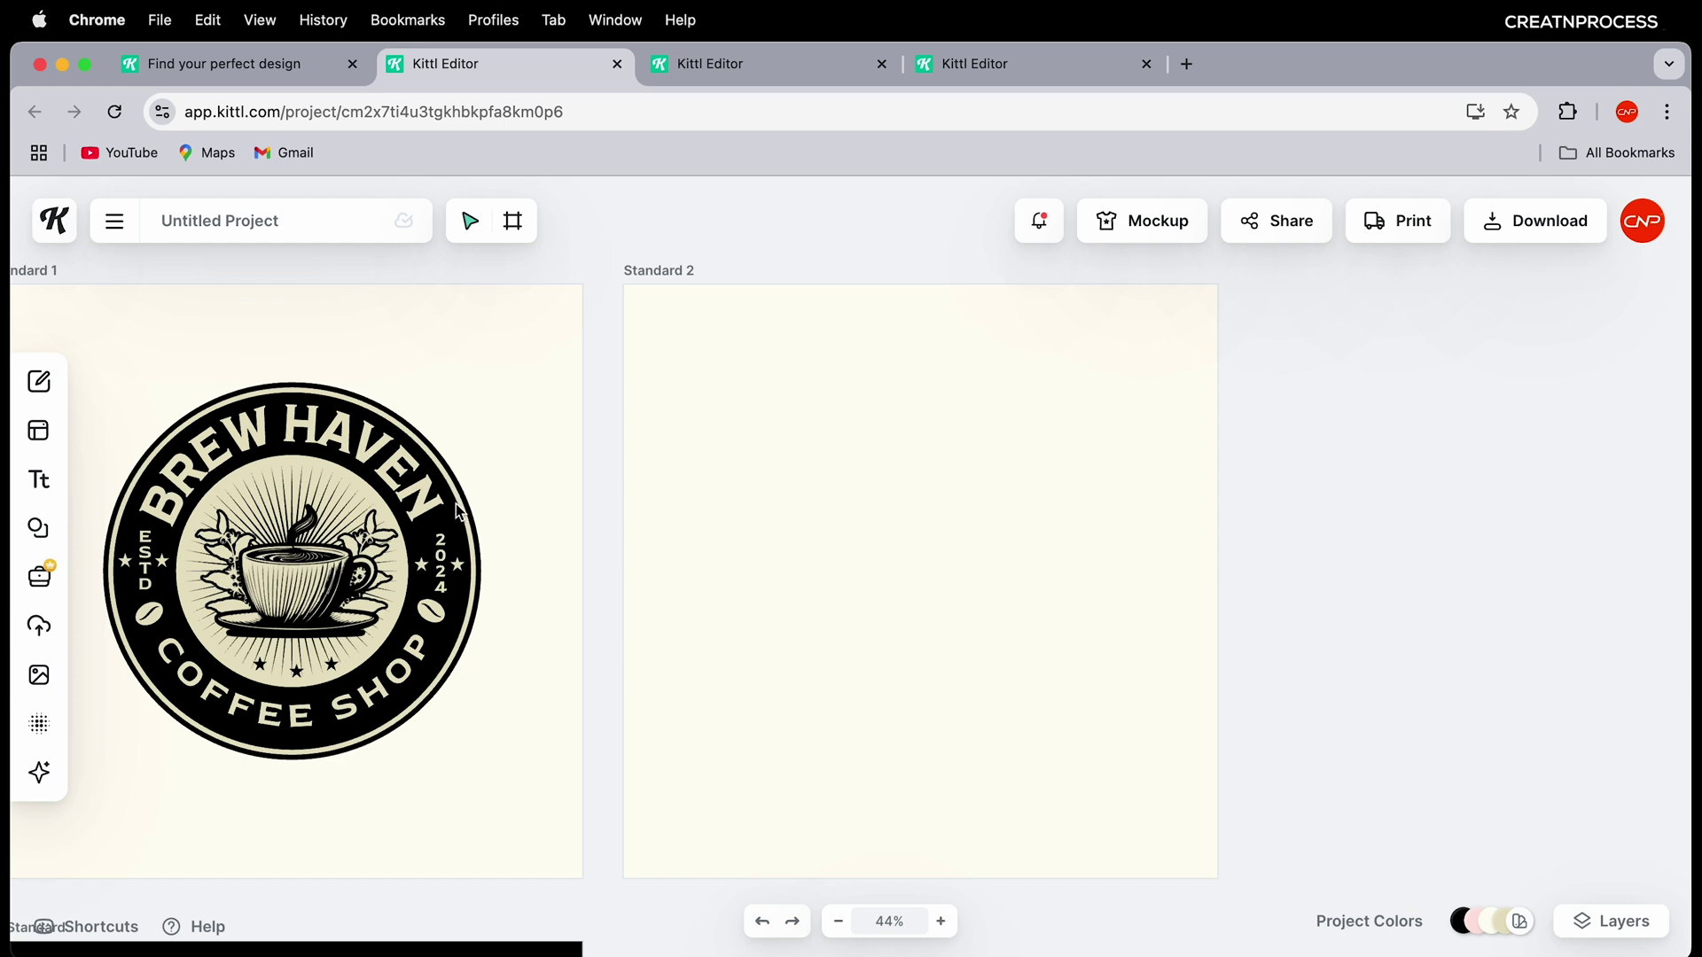
Step: Open the elements library and look through its shape categories, including Banners, Badges and Complex Shapes
{"action": "left_click", "coordinate": [51, 531]}
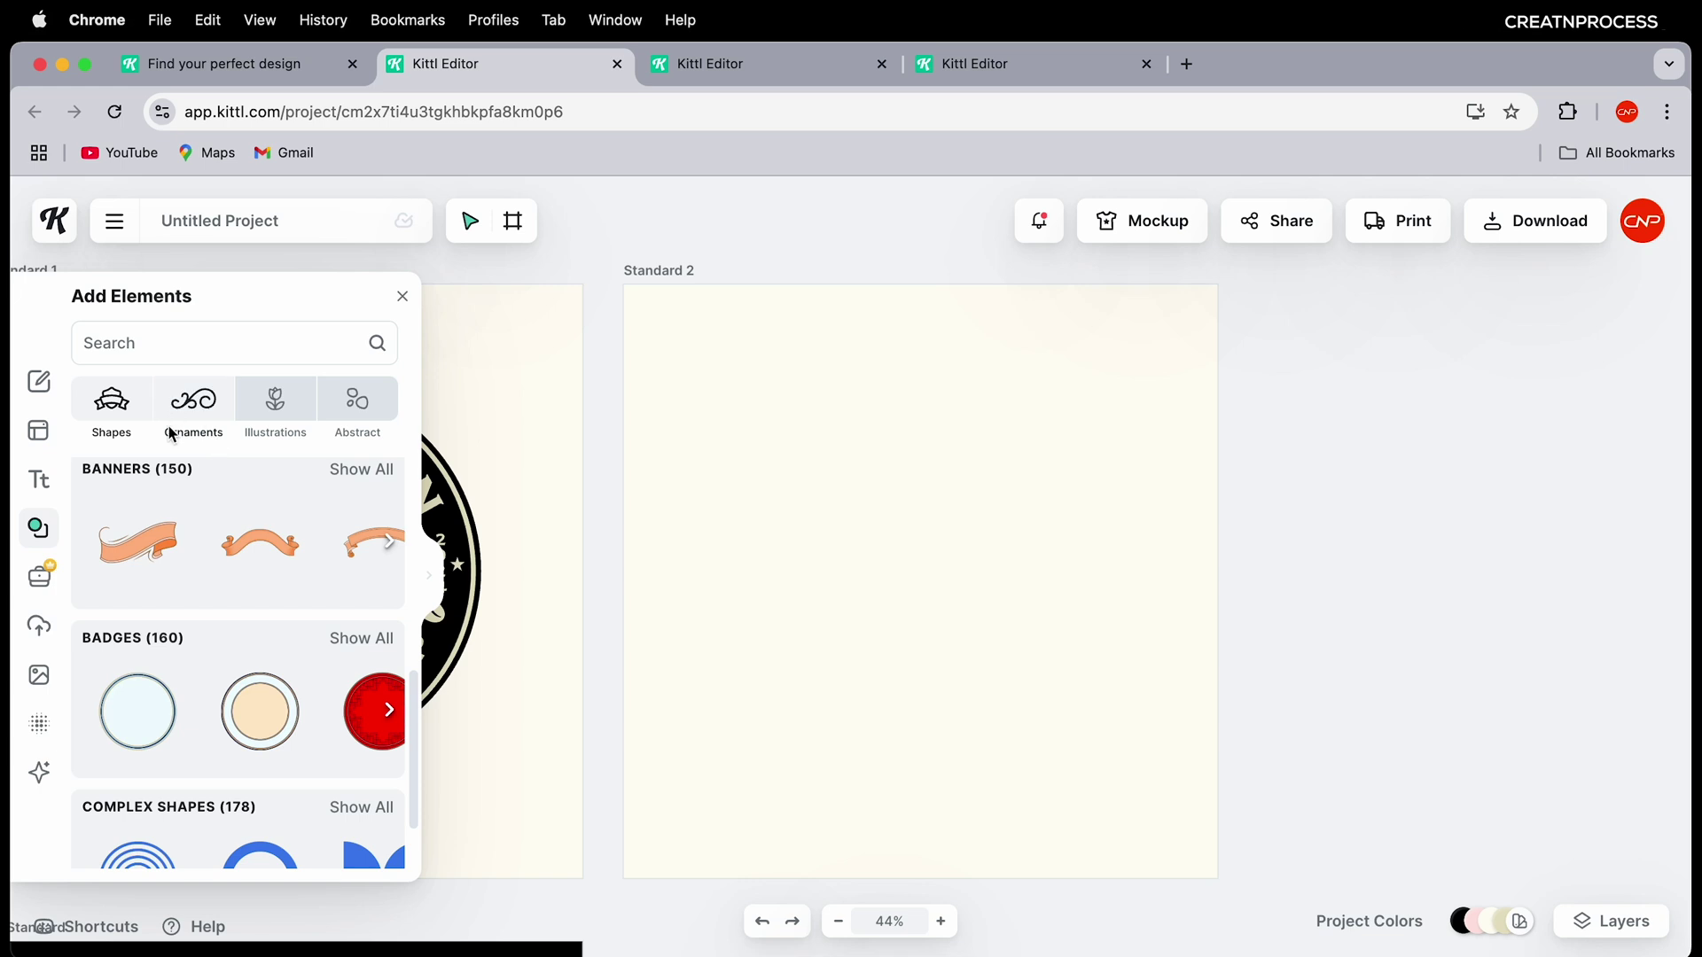
{"action": "scroll", "coordinate": [304, 635], "scroll_direction": "down", "scroll_amount": 1}
{"action": "scroll", "coordinate": [303, 630], "scroll_direction": "down", "scroll_amount": 5}
{"action": "scroll", "coordinate": [303, 630], "scroll_direction": "up", "scroll_amount": 6}
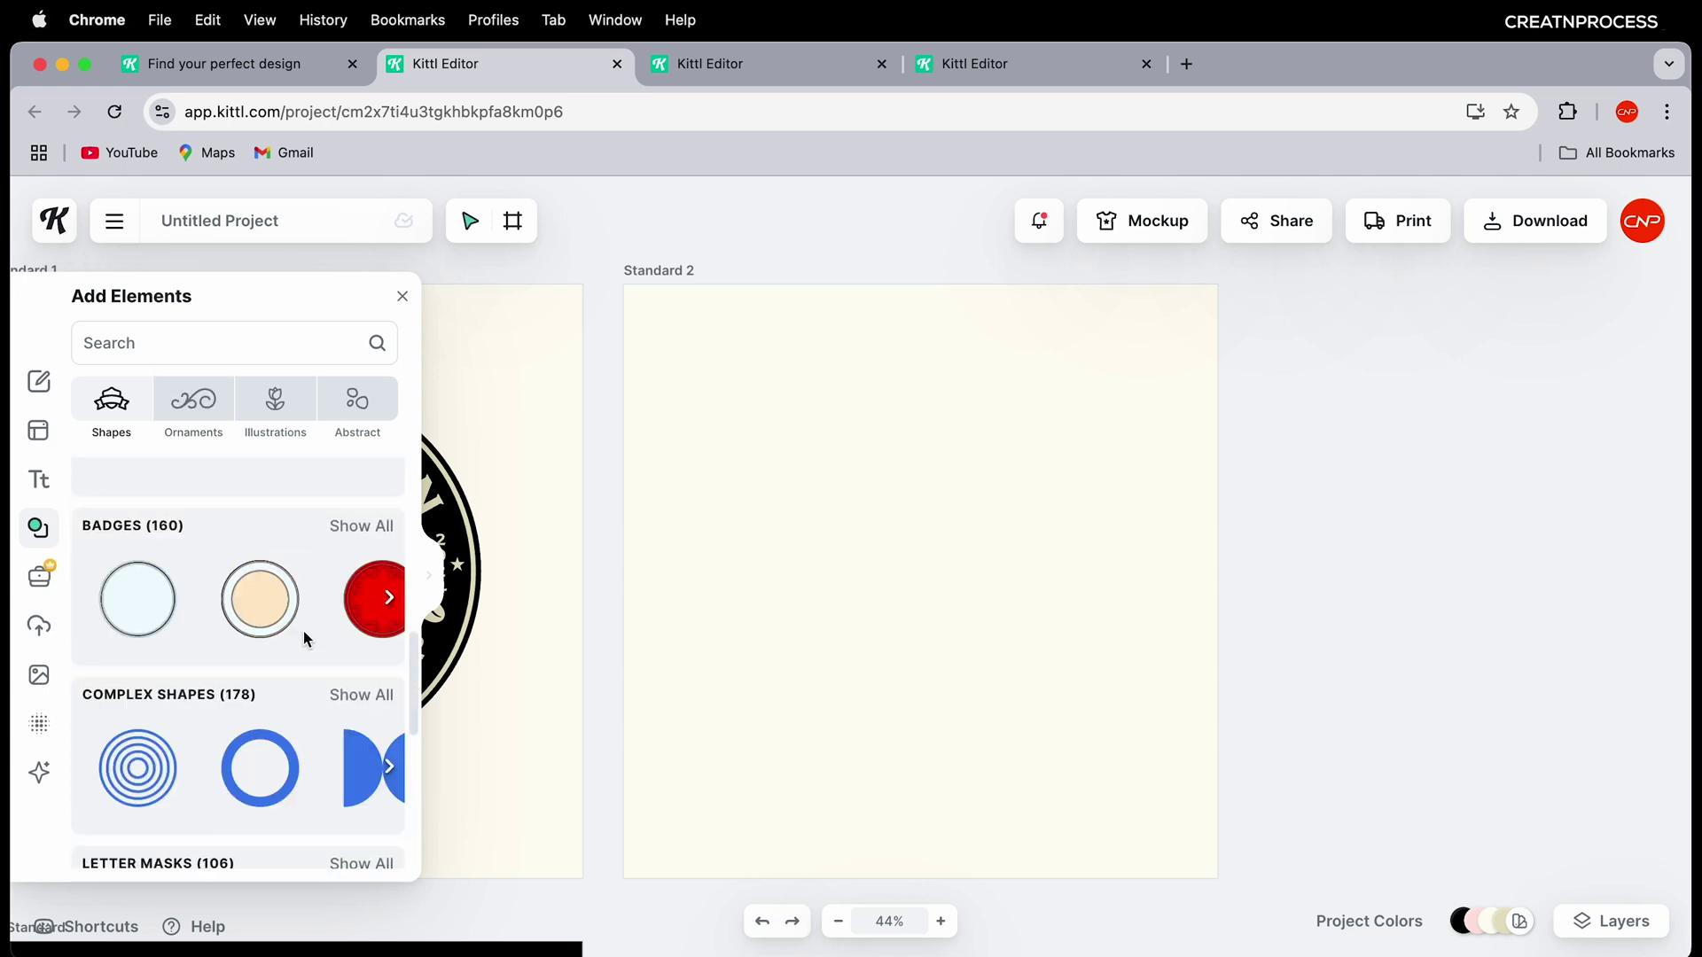
{"action": "scroll", "coordinate": [204, 673], "scroll_direction": "up", "scroll_amount": 2}
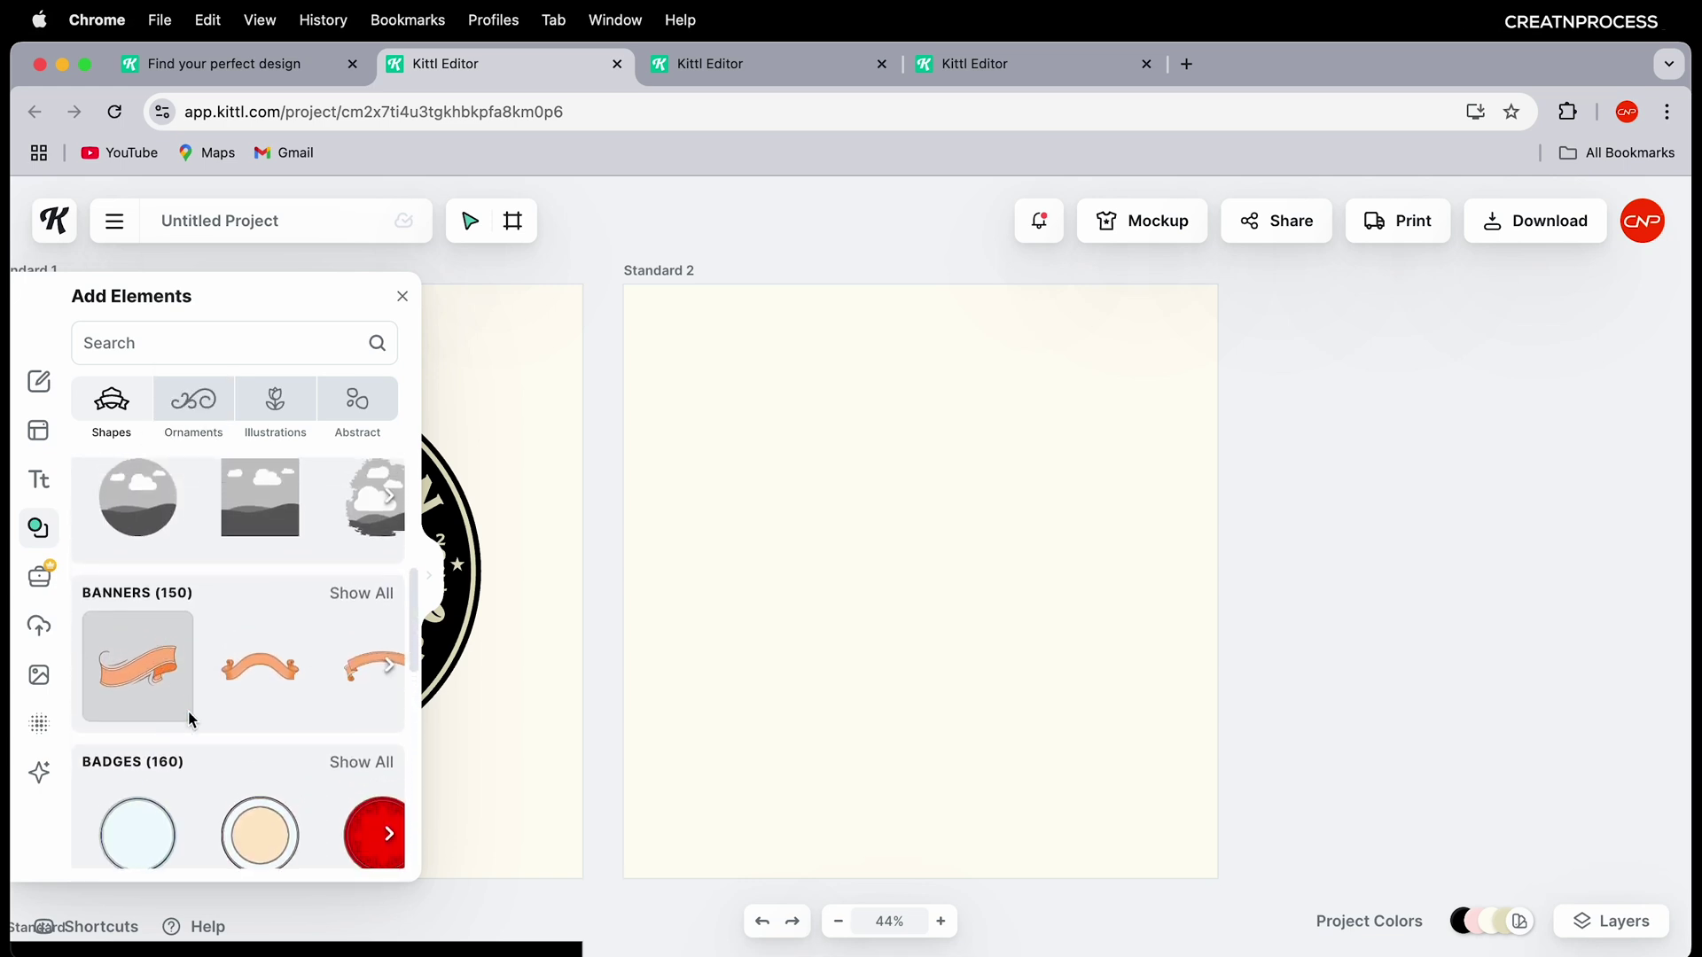
{"action": "scroll", "coordinate": [177, 713], "scroll_direction": "down", "scroll_amount": 2}
{"action": "scroll", "coordinate": [173, 705], "scroll_direction": "down", "scroll_amount": 2}
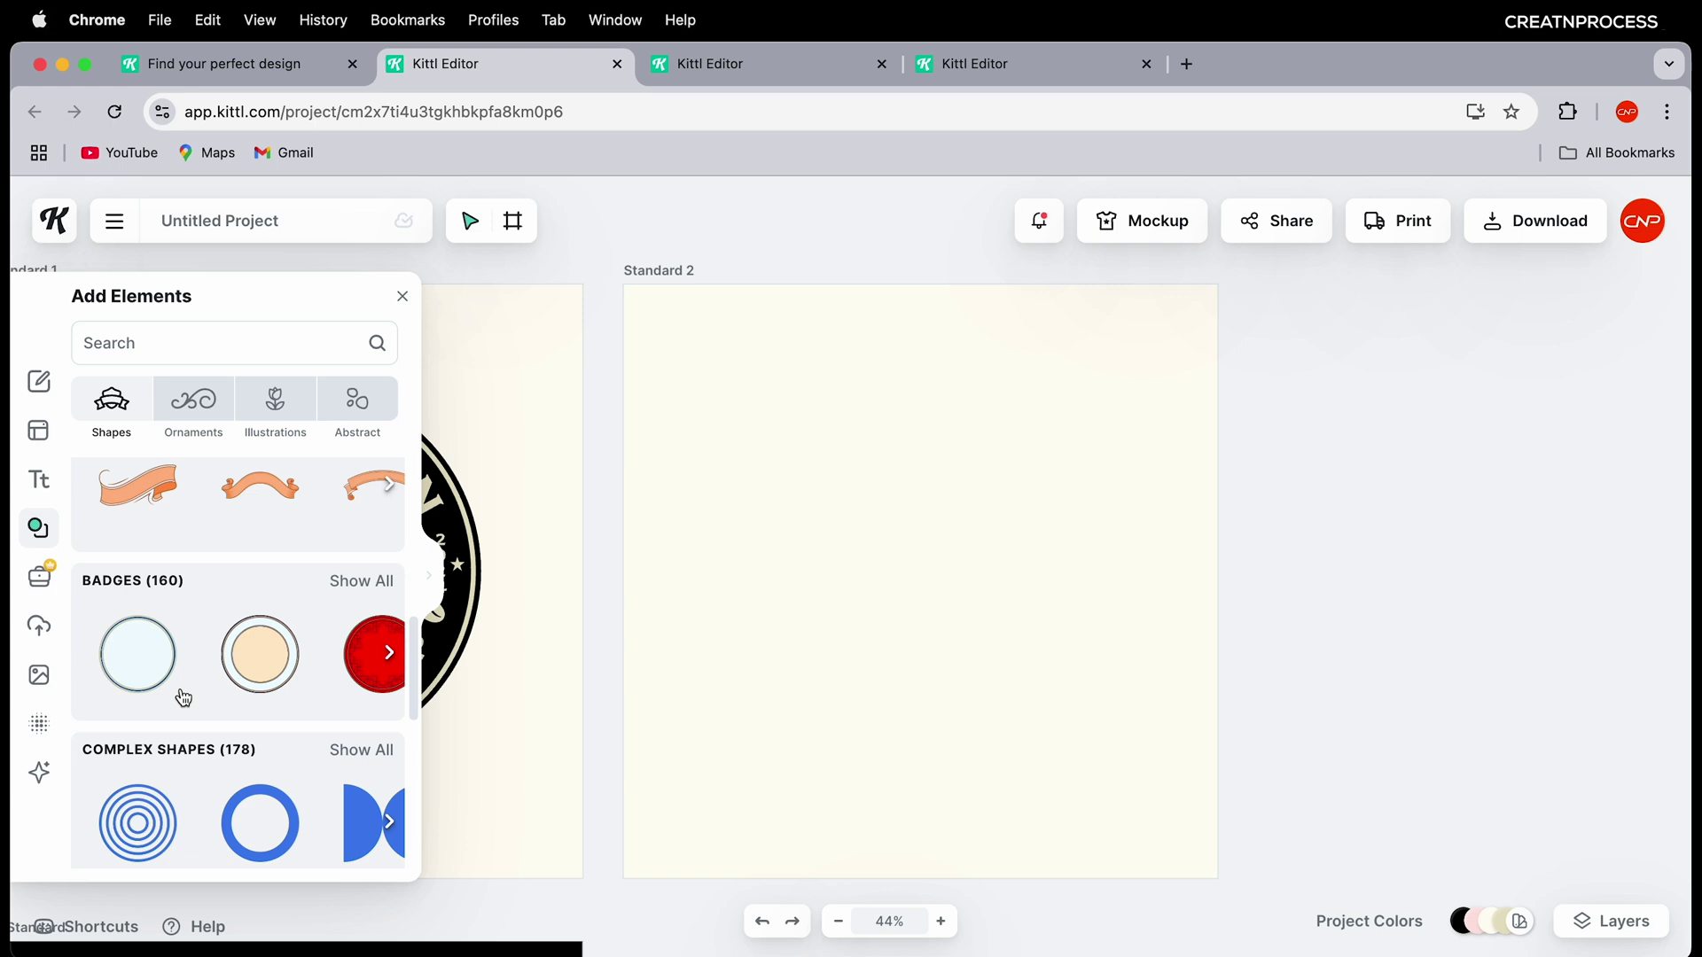
Step: Add the light-blue circular badge with a pale centre and two side bands from the Badges category to the empty artboard
{"action": "left_click", "coordinate": [361, 568]}
{"action": "scroll", "coordinate": [294, 677], "scroll_direction": "down", "scroll_amount": 20}
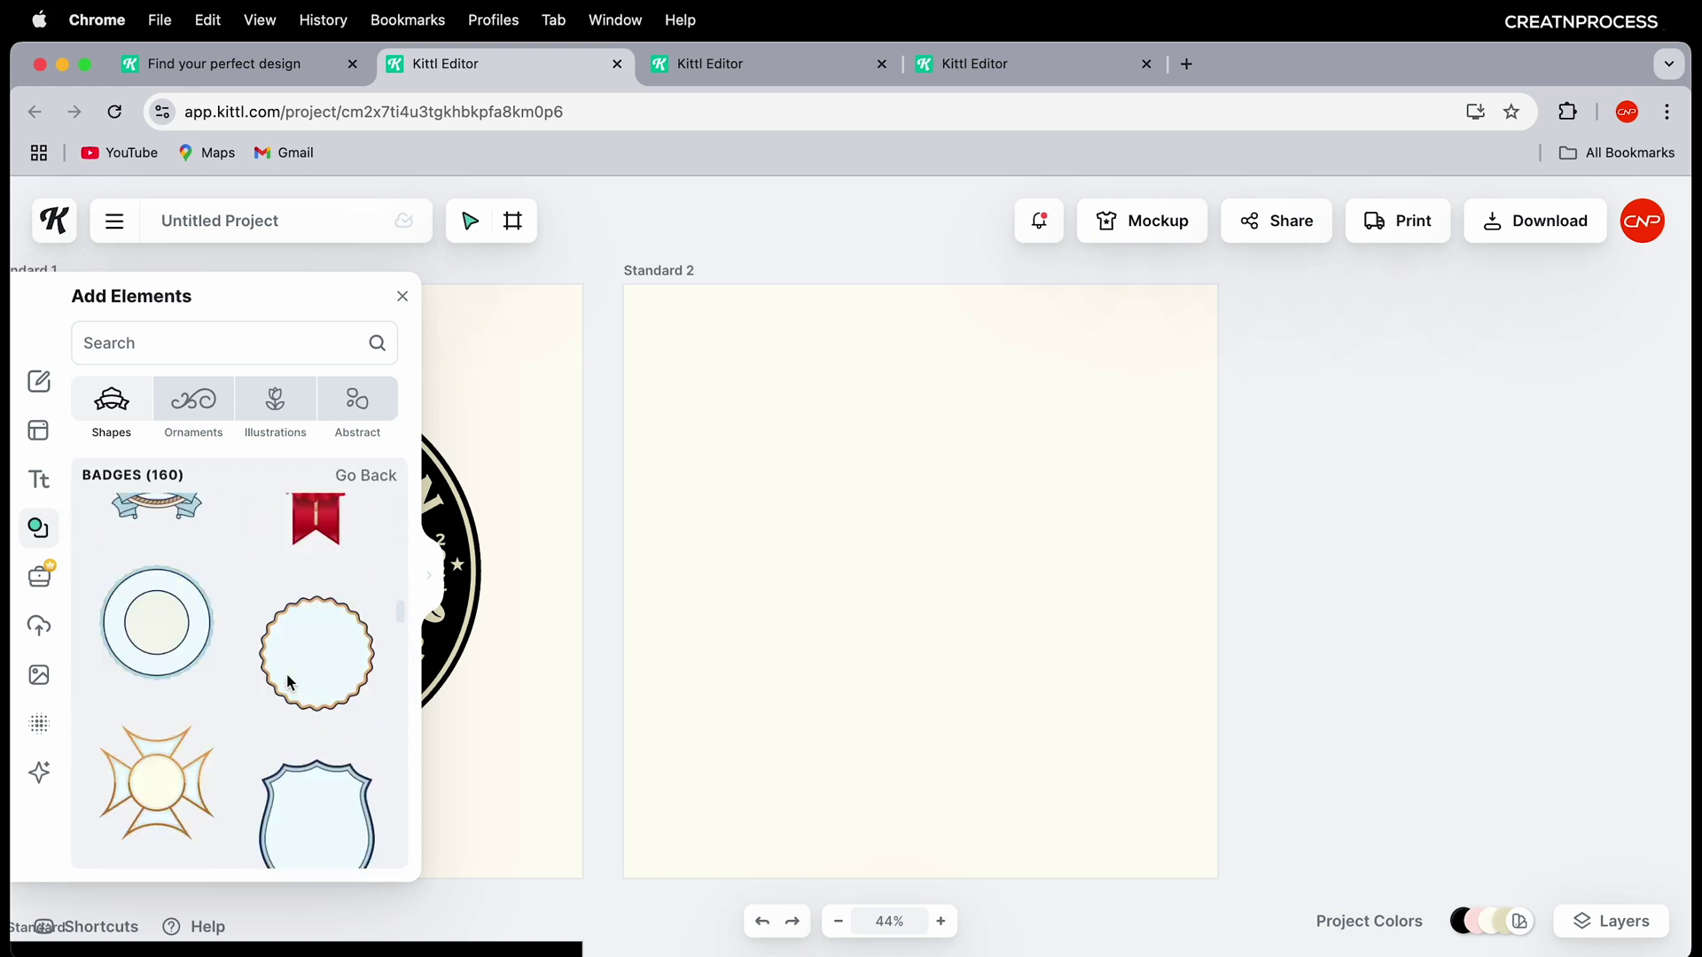
{"action": "scroll", "coordinate": [291, 681], "scroll_direction": "down", "scroll_amount": 5}
{"action": "scroll", "coordinate": [291, 681], "scroll_direction": "up", "scroll_amount": 7}
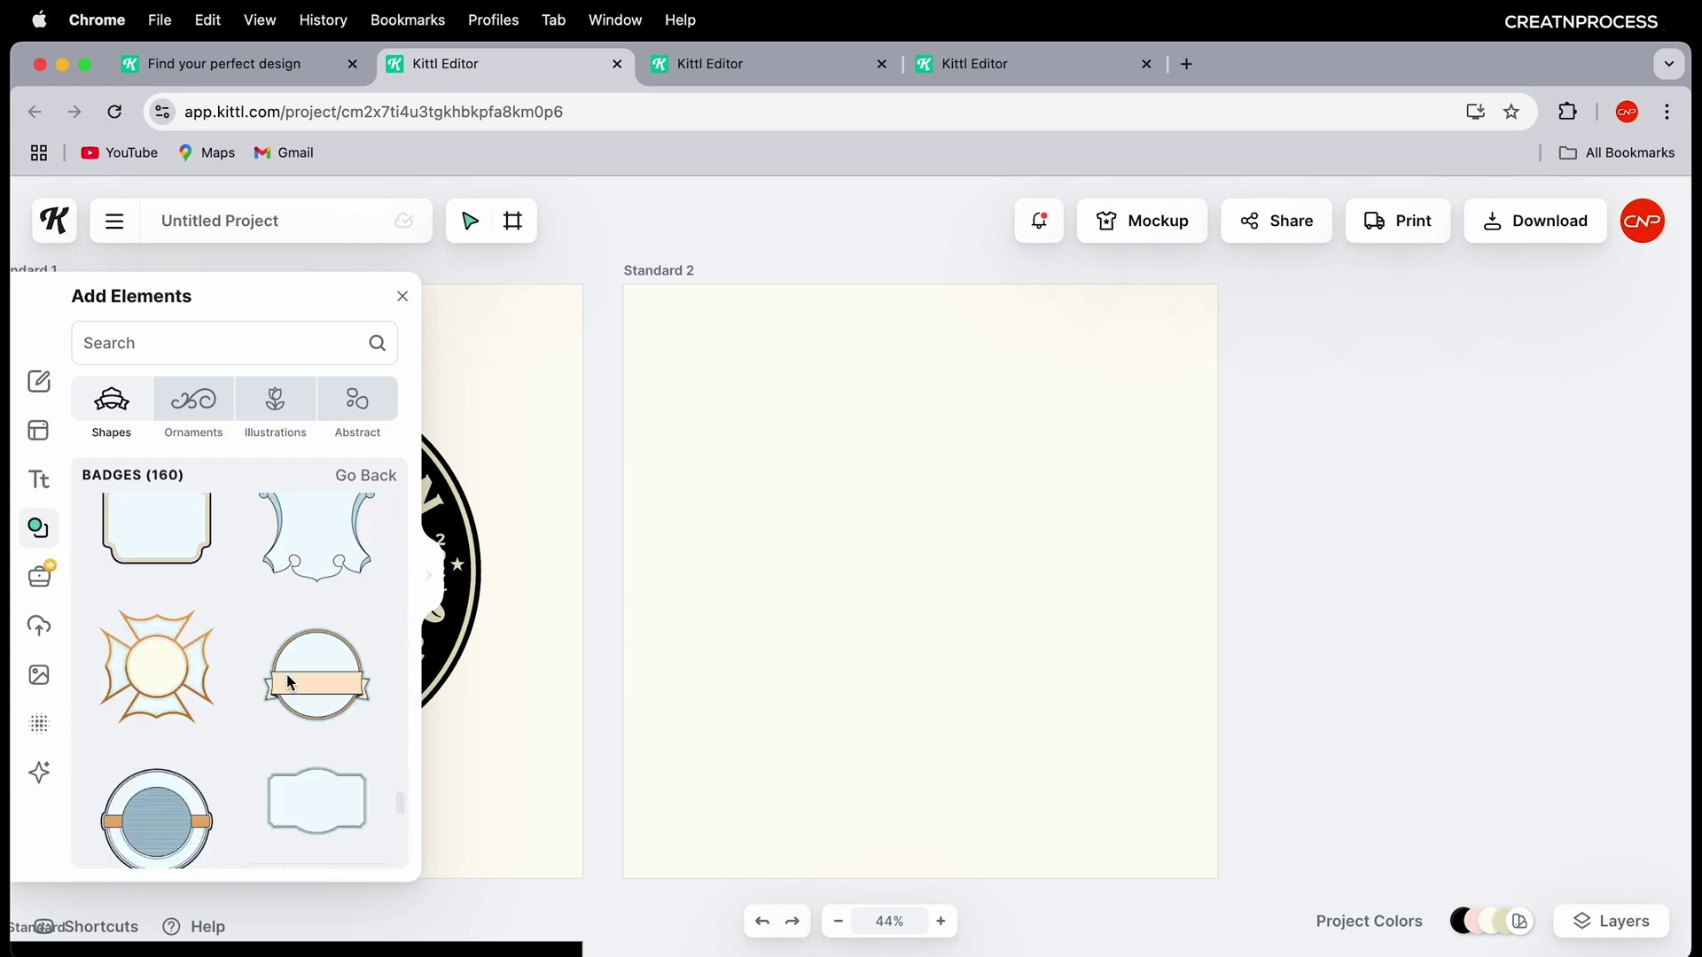
{"action": "scroll", "coordinate": [291, 681], "scroll_direction": "up", "scroll_amount": 6}
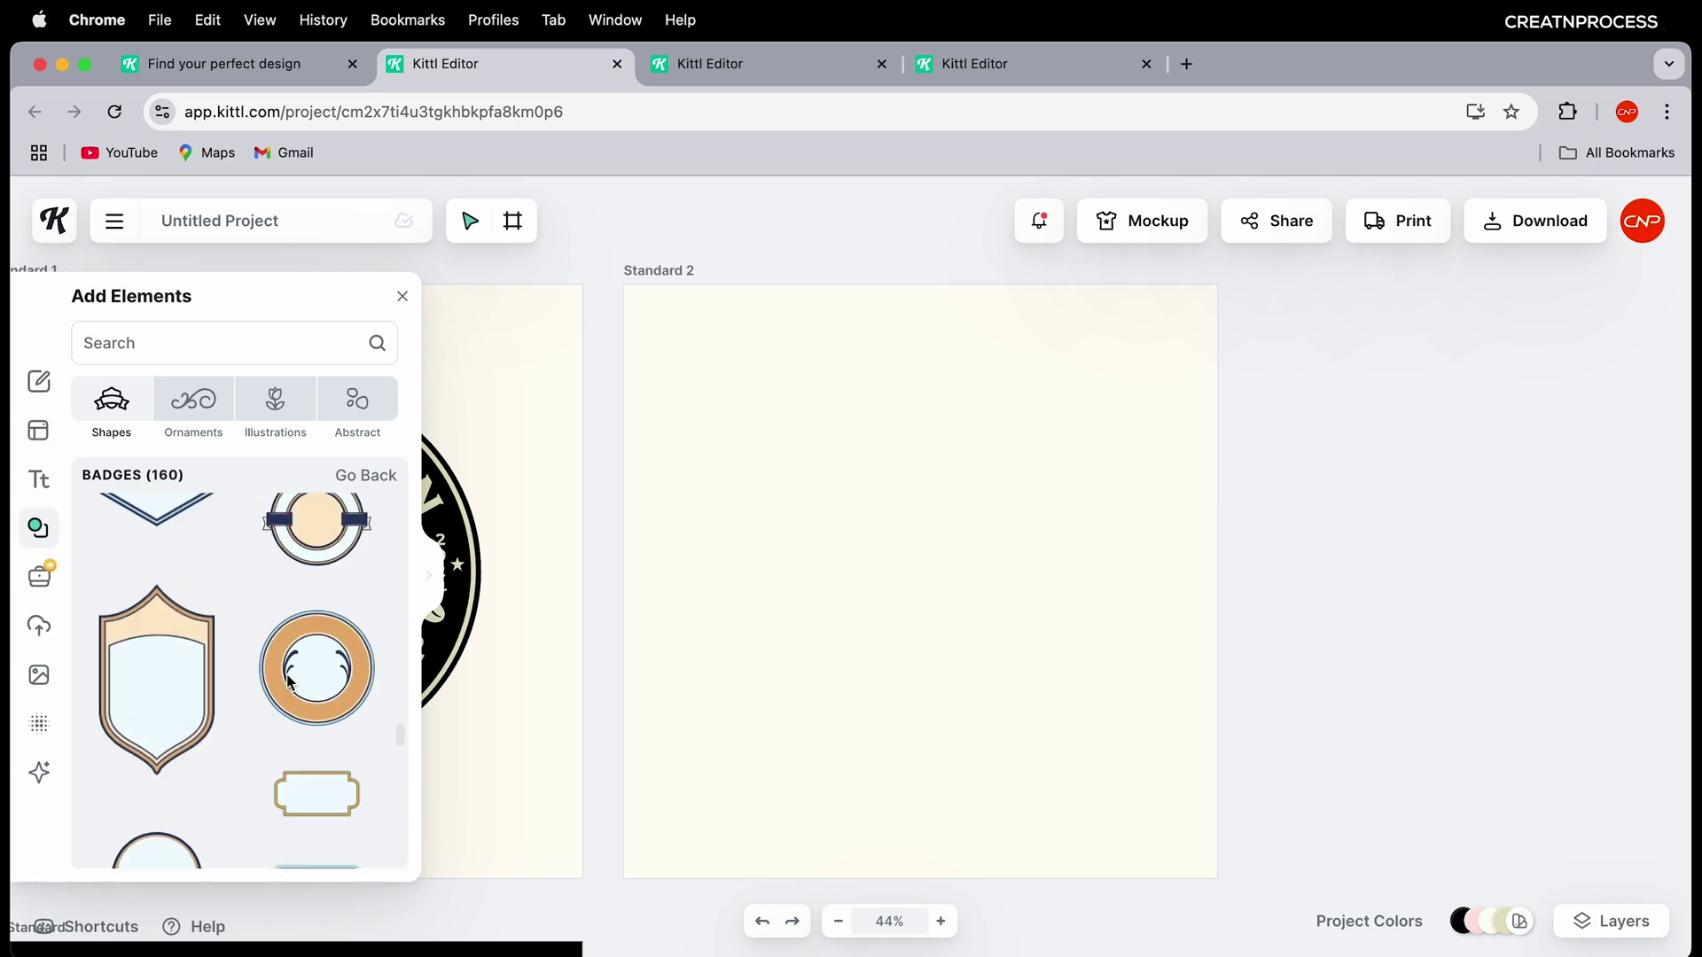
{"action": "scroll", "coordinate": [289, 680], "scroll_direction": "up", "scroll_amount": 5}
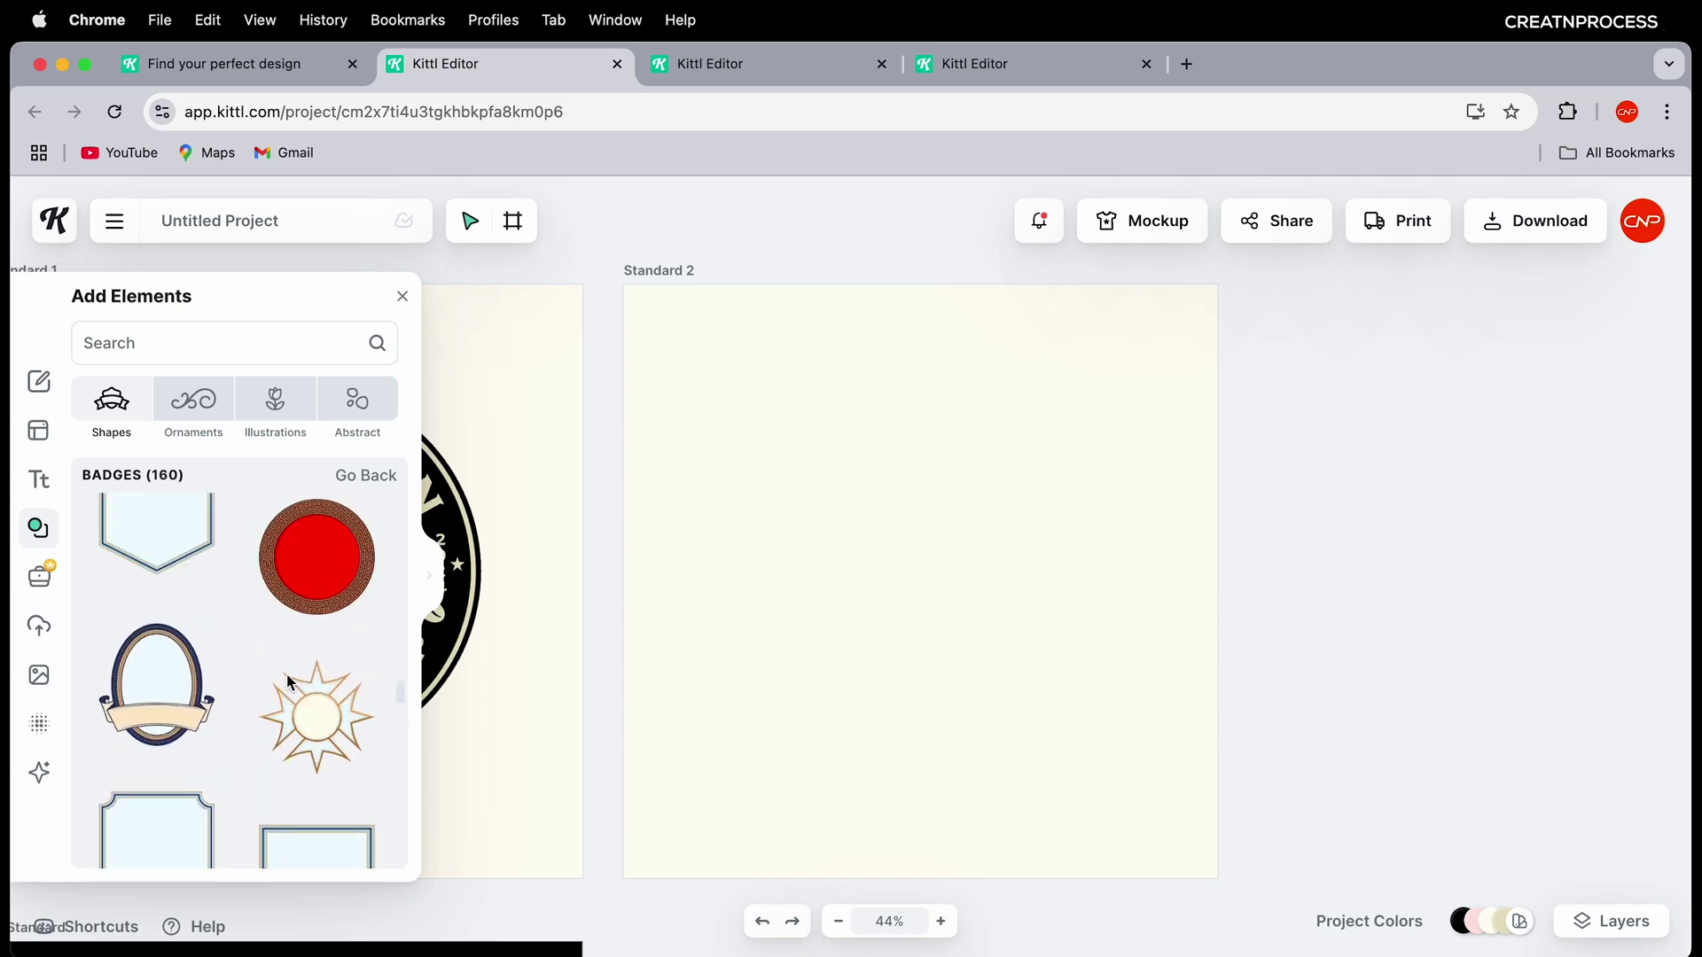
{"action": "left_click", "coordinate": [325, 577]}
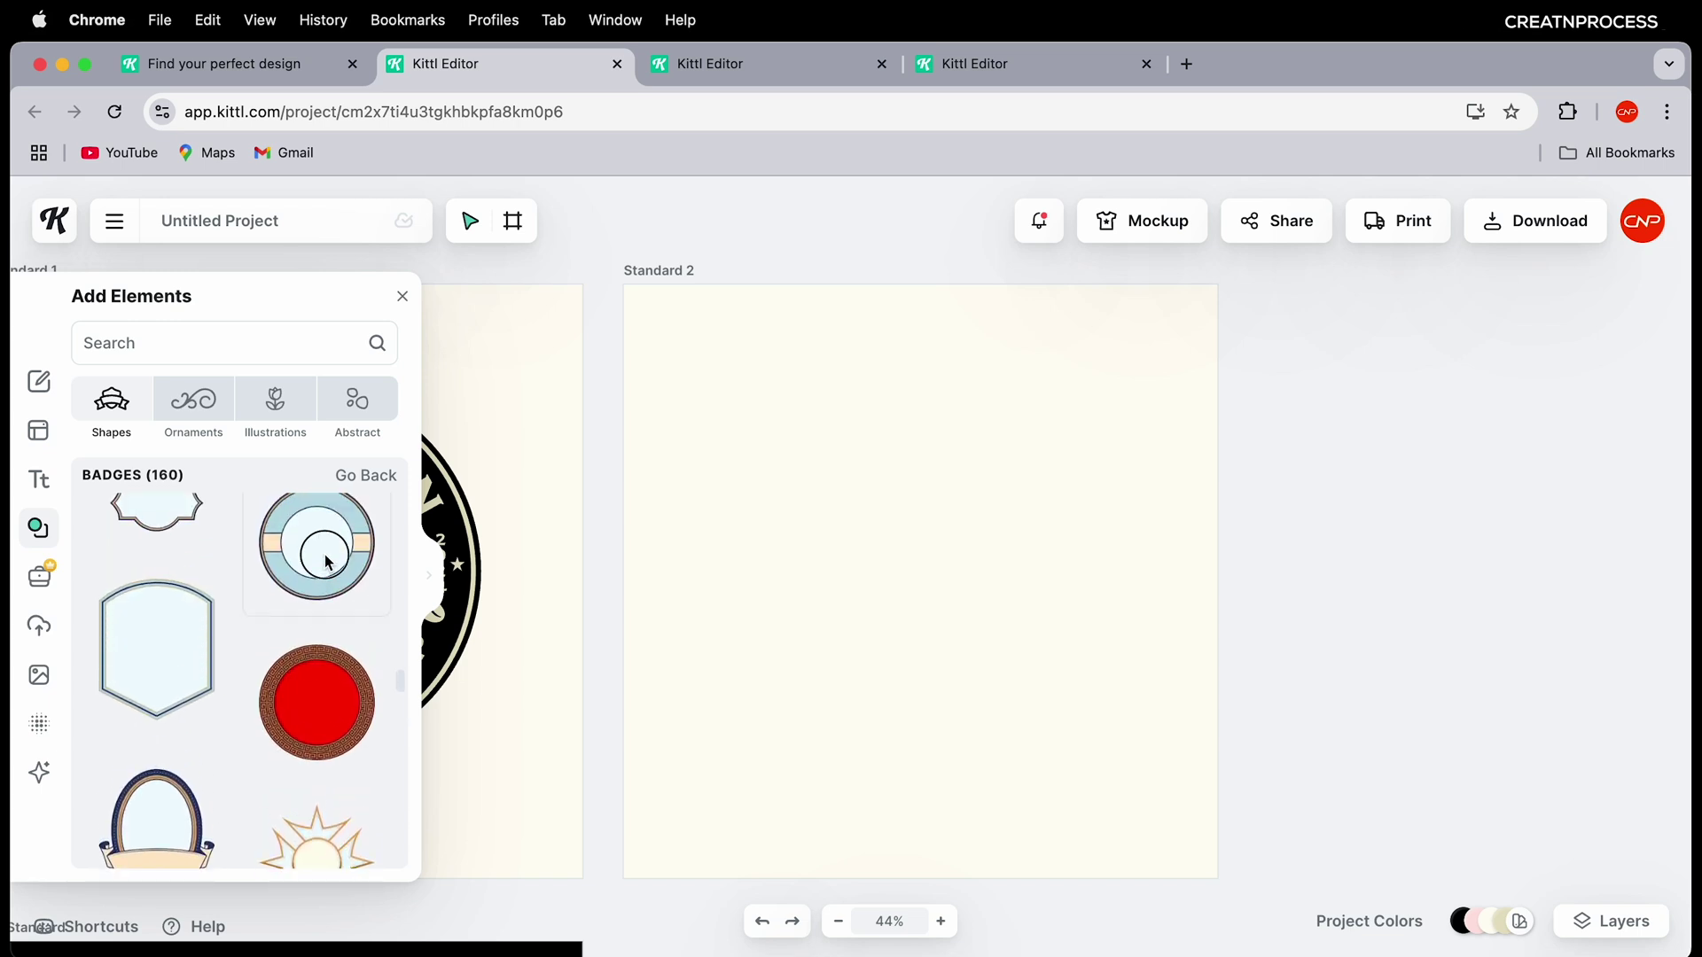
Step: Enlarge the circular badge to about 753 px and place it around the middle of the artboard
{"action": "left_click_drag", "start_coordinate": [940, 691], "coordinate": [1013, 612]}
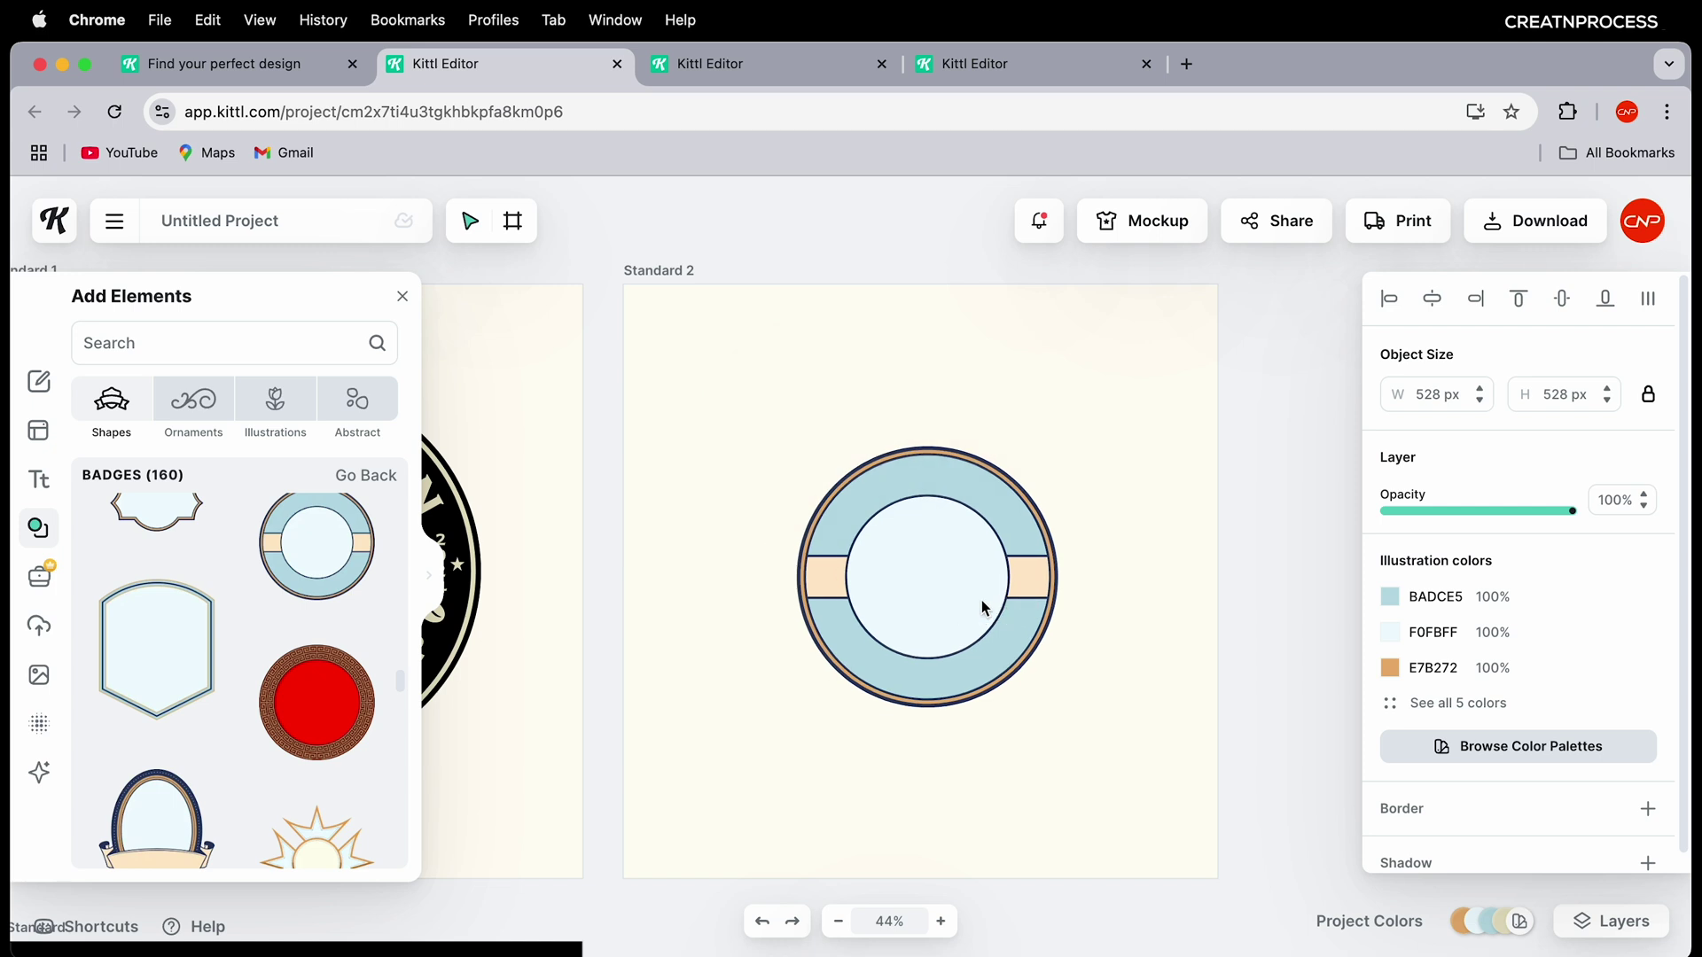
{"action": "scroll", "coordinate": [907, 780], "scroll_direction": "down", "scroll_amount": 3}
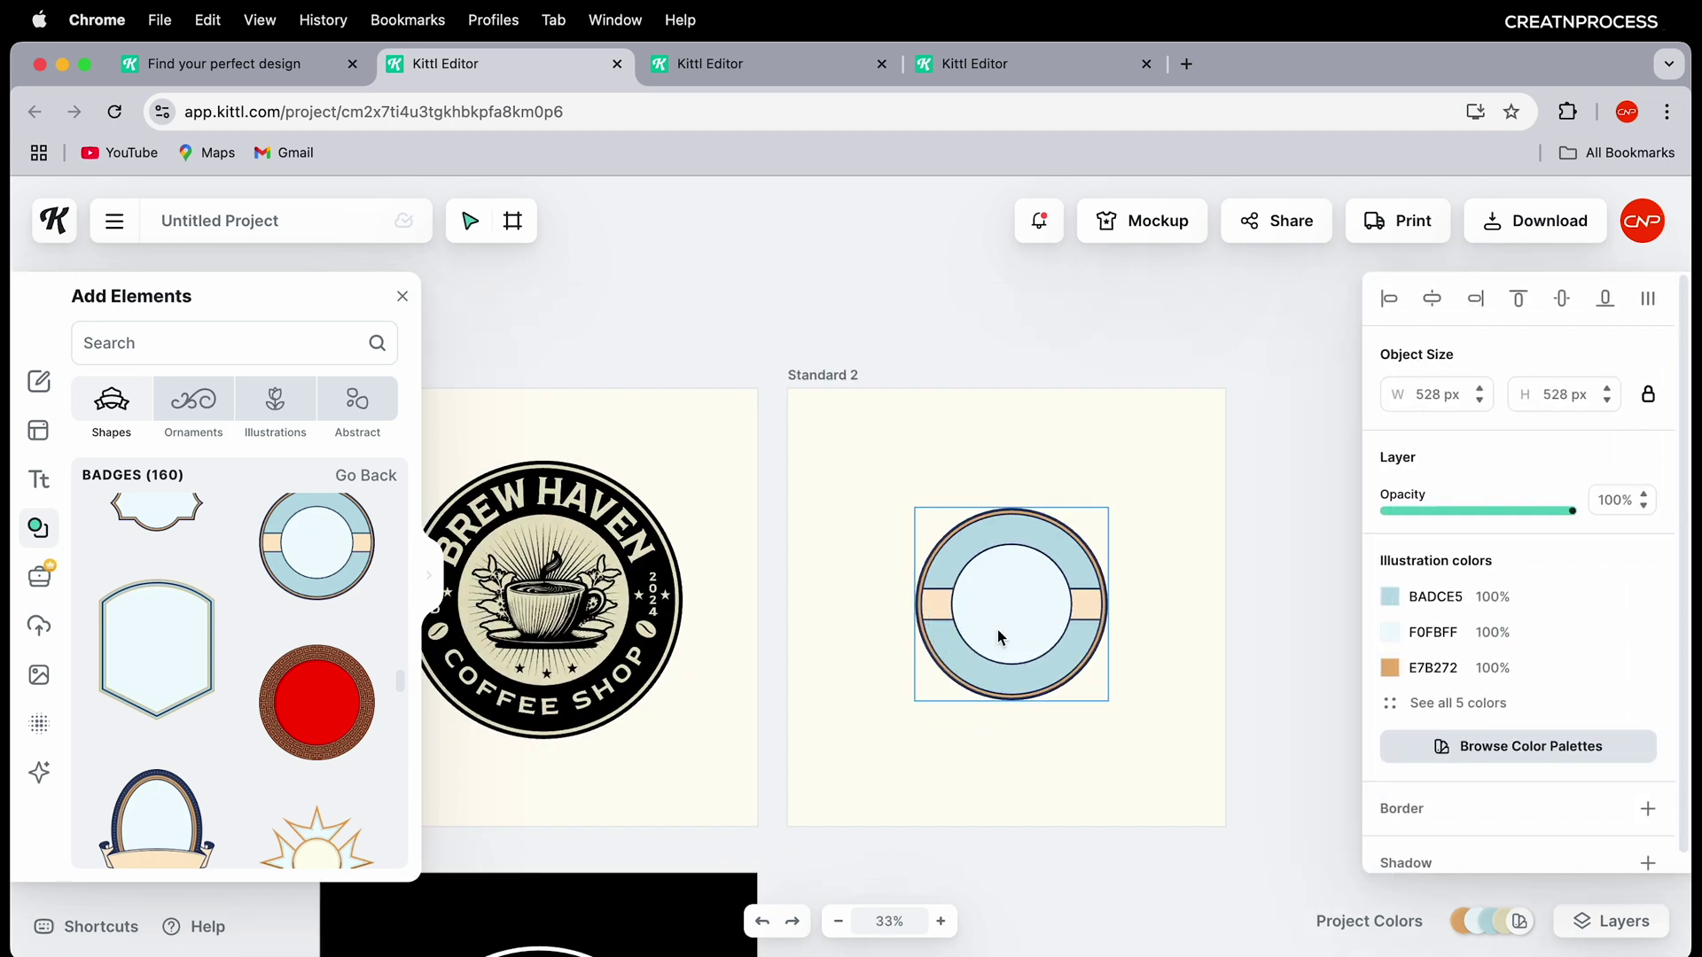
{"action": "left_click_drag", "start_coordinate": [1109, 702], "coordinate": [1094, 656]}
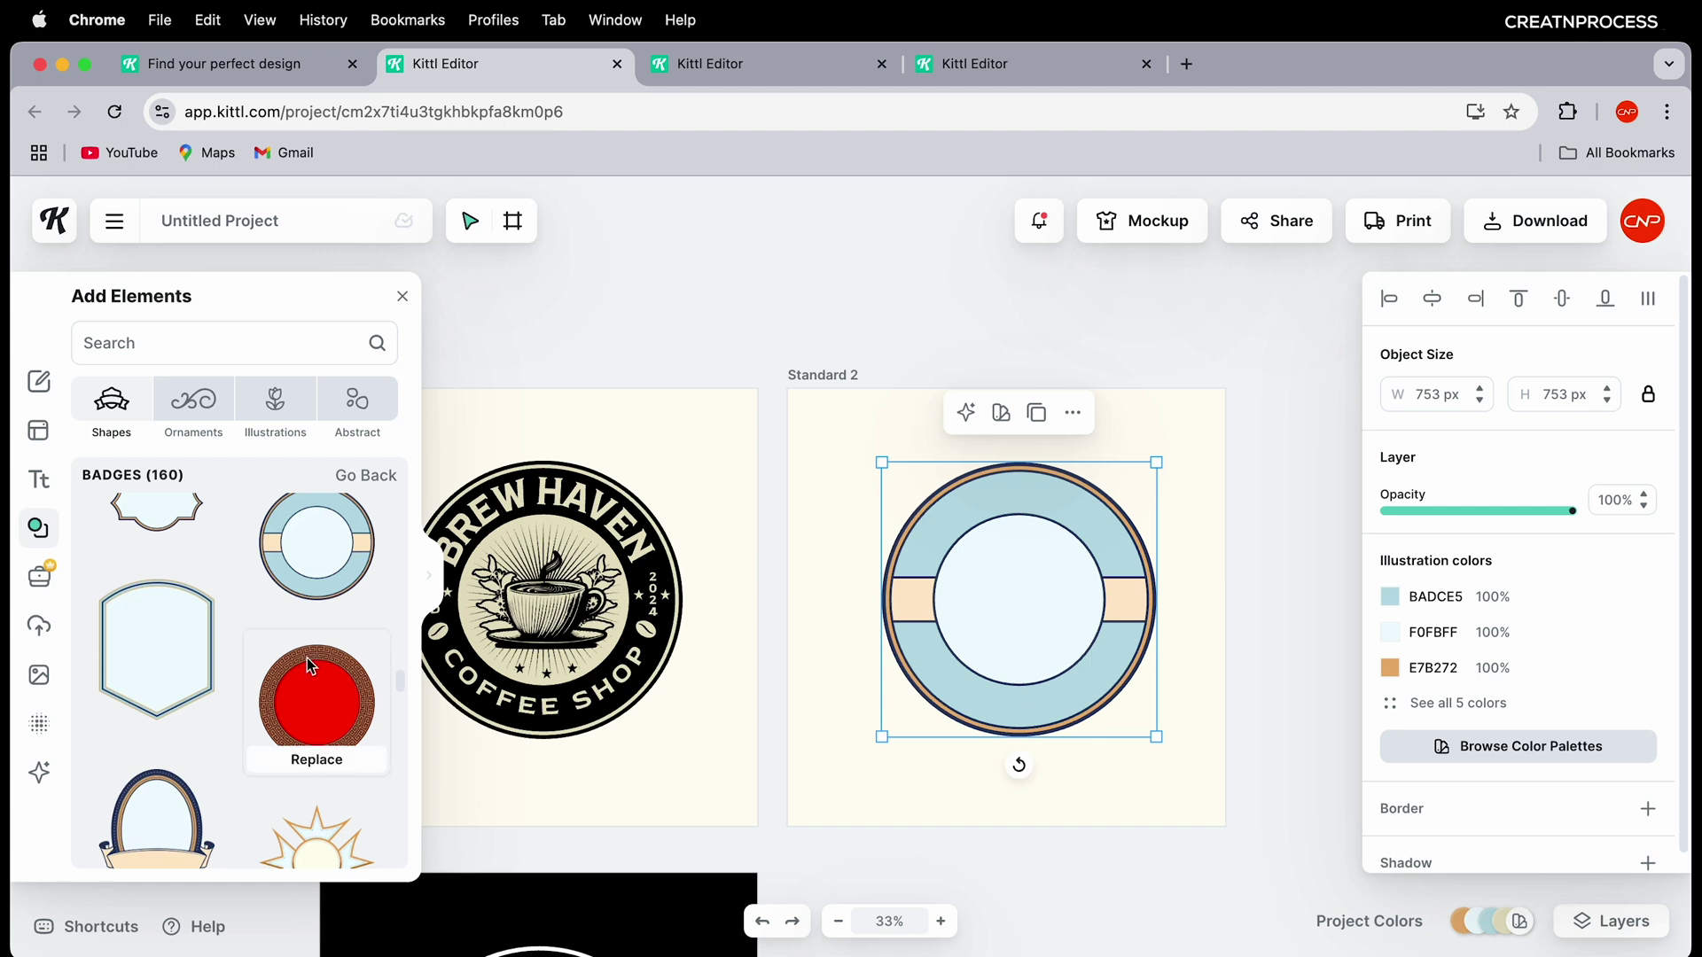
Step: Try a pointed pennant and a notched-corner square frame in place of the circular badge, and swap the circular badge back in
{"action": "scroll", "coordinate": [310, 691], "scroll_direction": "down", "scroll_amount": 3}
{"action": "scroll", "coordinate": [312, 706], "scroll_direction": "down", "scroll_amount": 2}
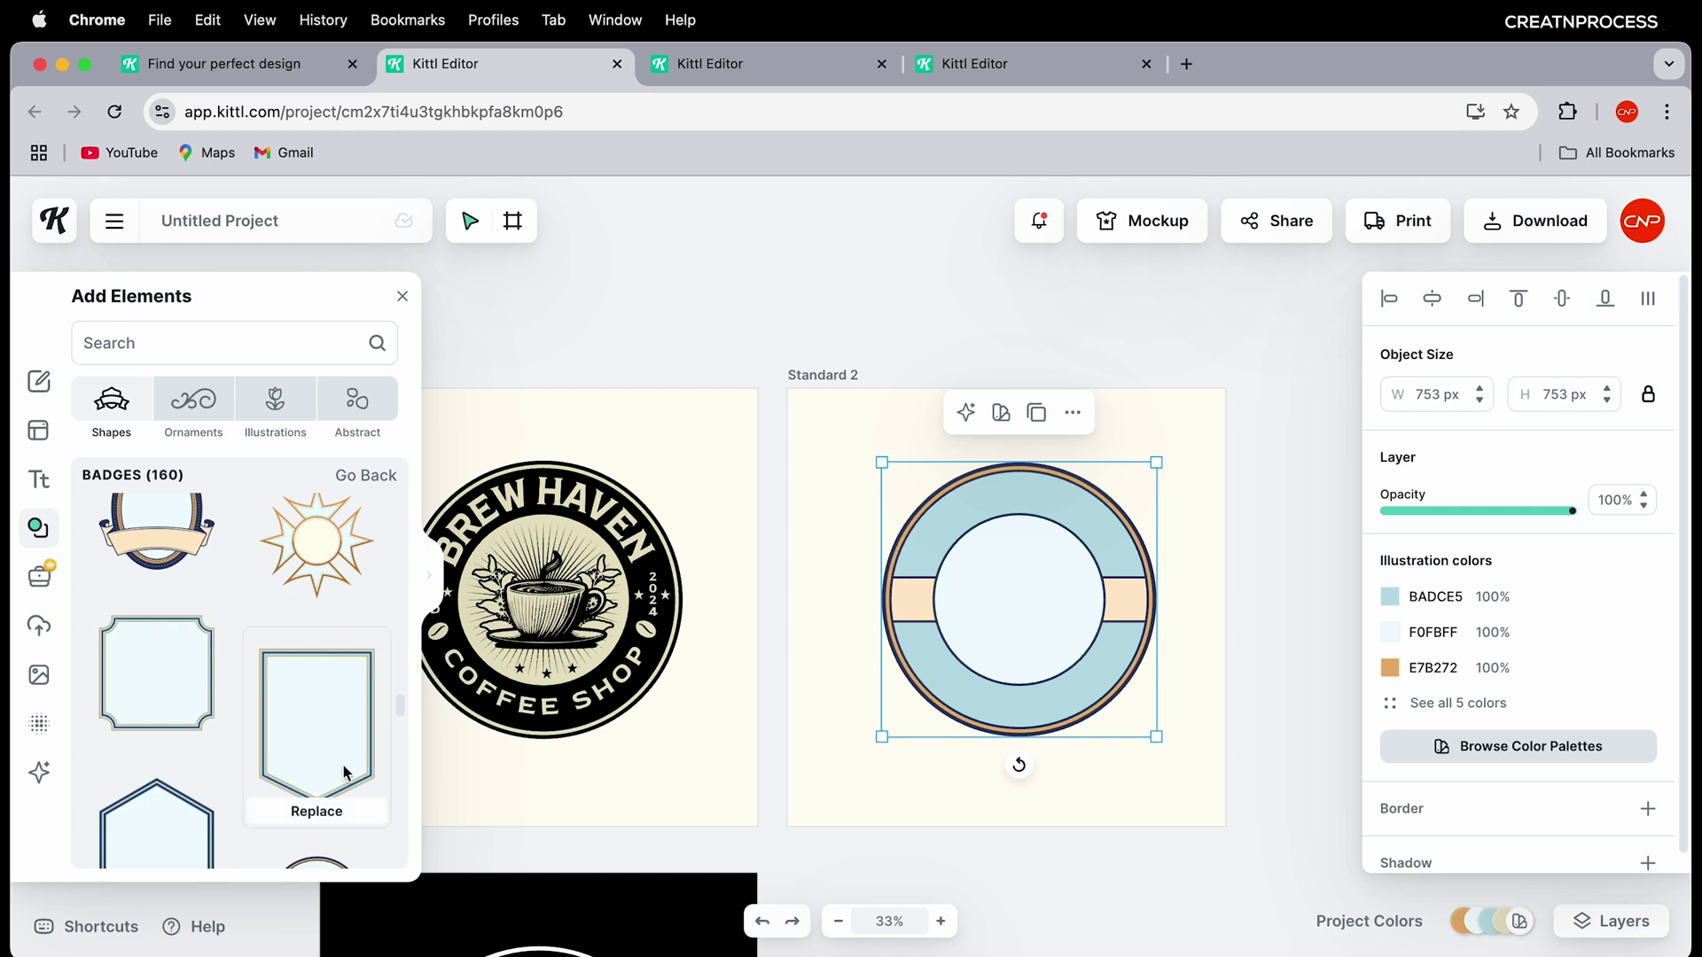
{"action": "left_click", "coordinate": [336, 819]}
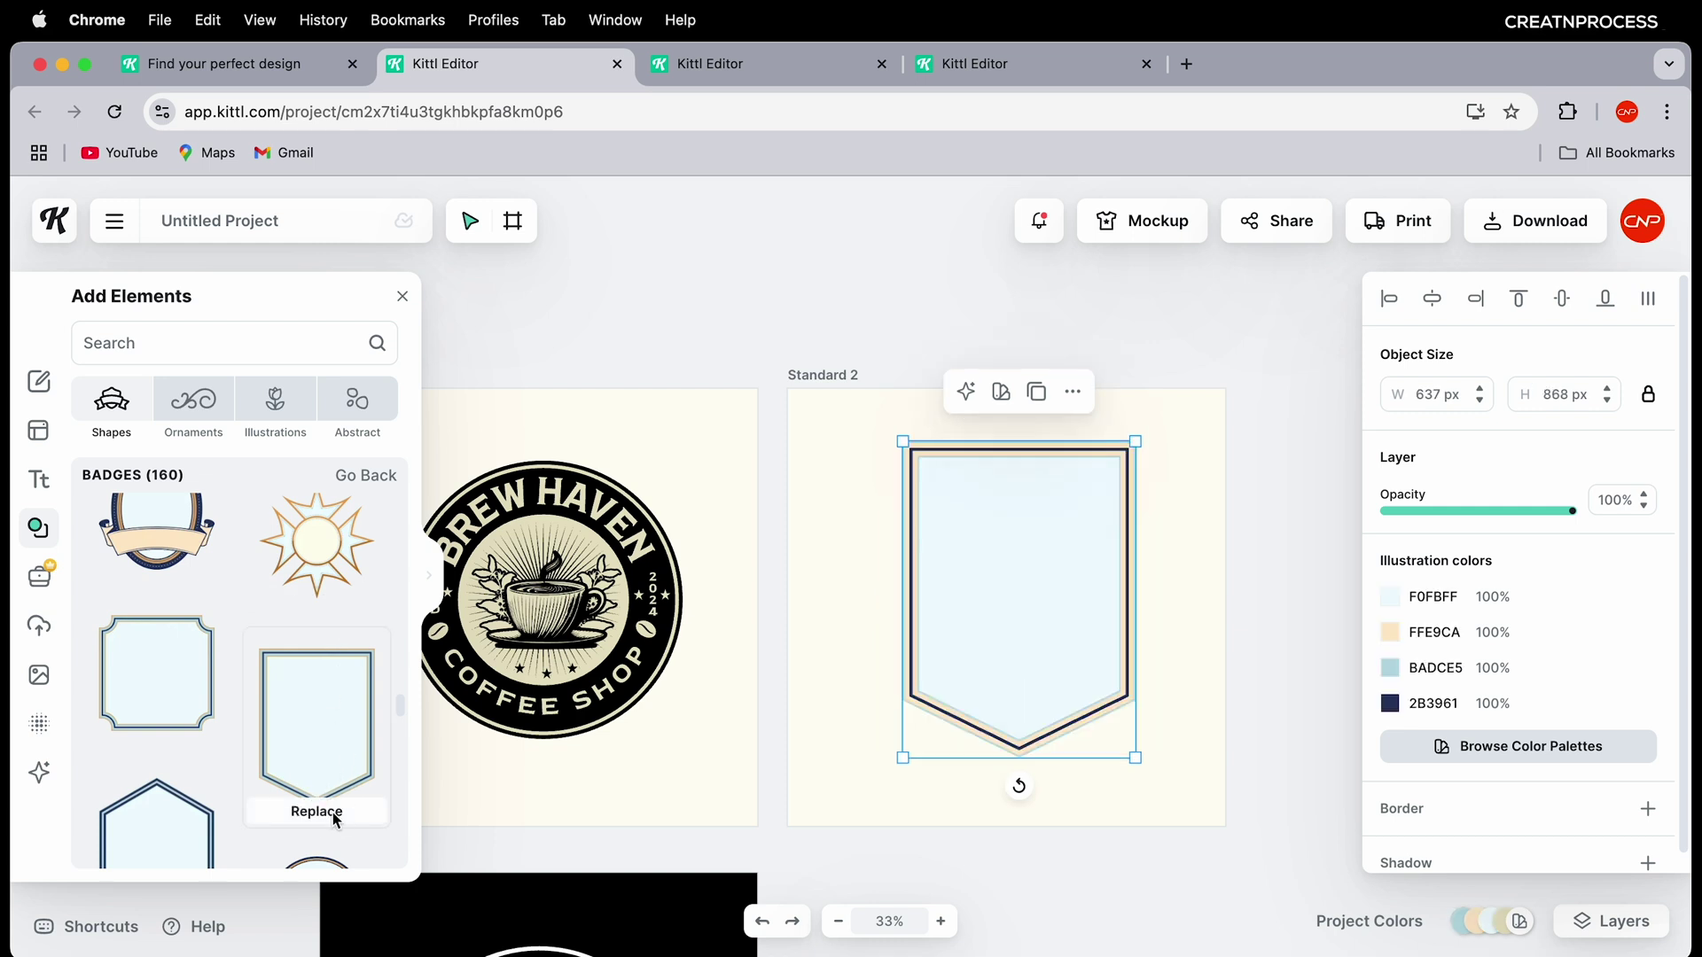
{"action": "left_click", "coordinate": [147, 735]}
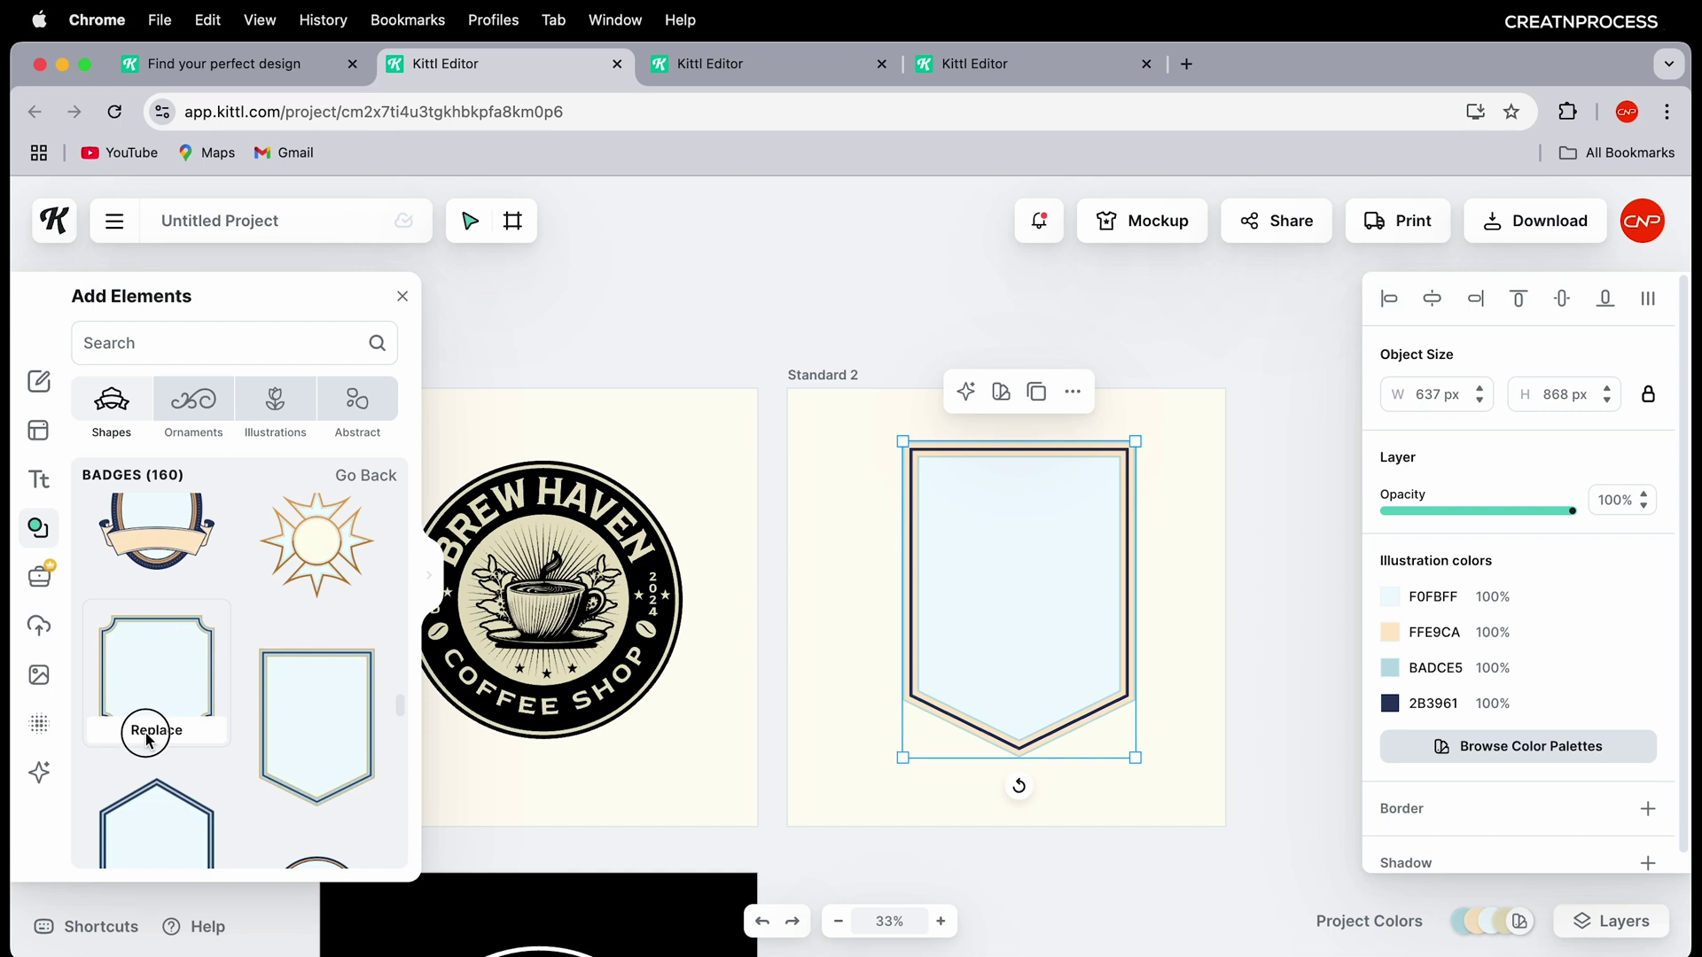
{"action": "scroll", "coordinate": [312, 707], "scroll_direction": "up", "scroll_amount": 2}
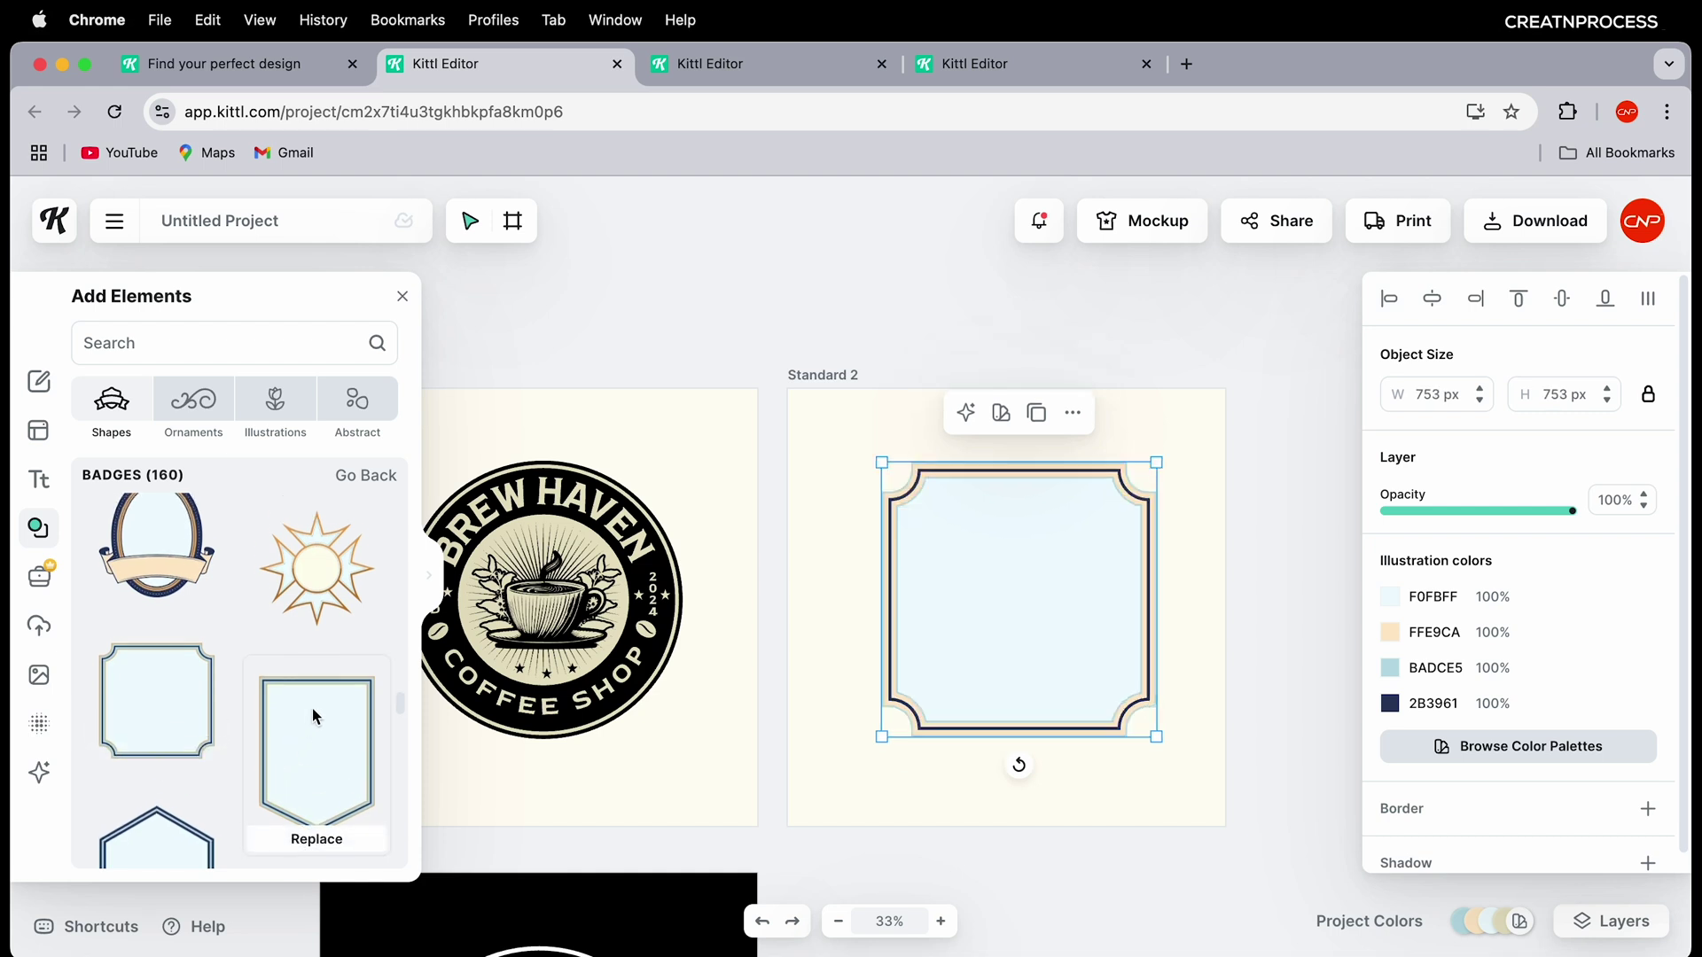
{"action": "scroll", "coordinate": [311, 709], "scroll_direction": "up", "scroll_amount": 1}
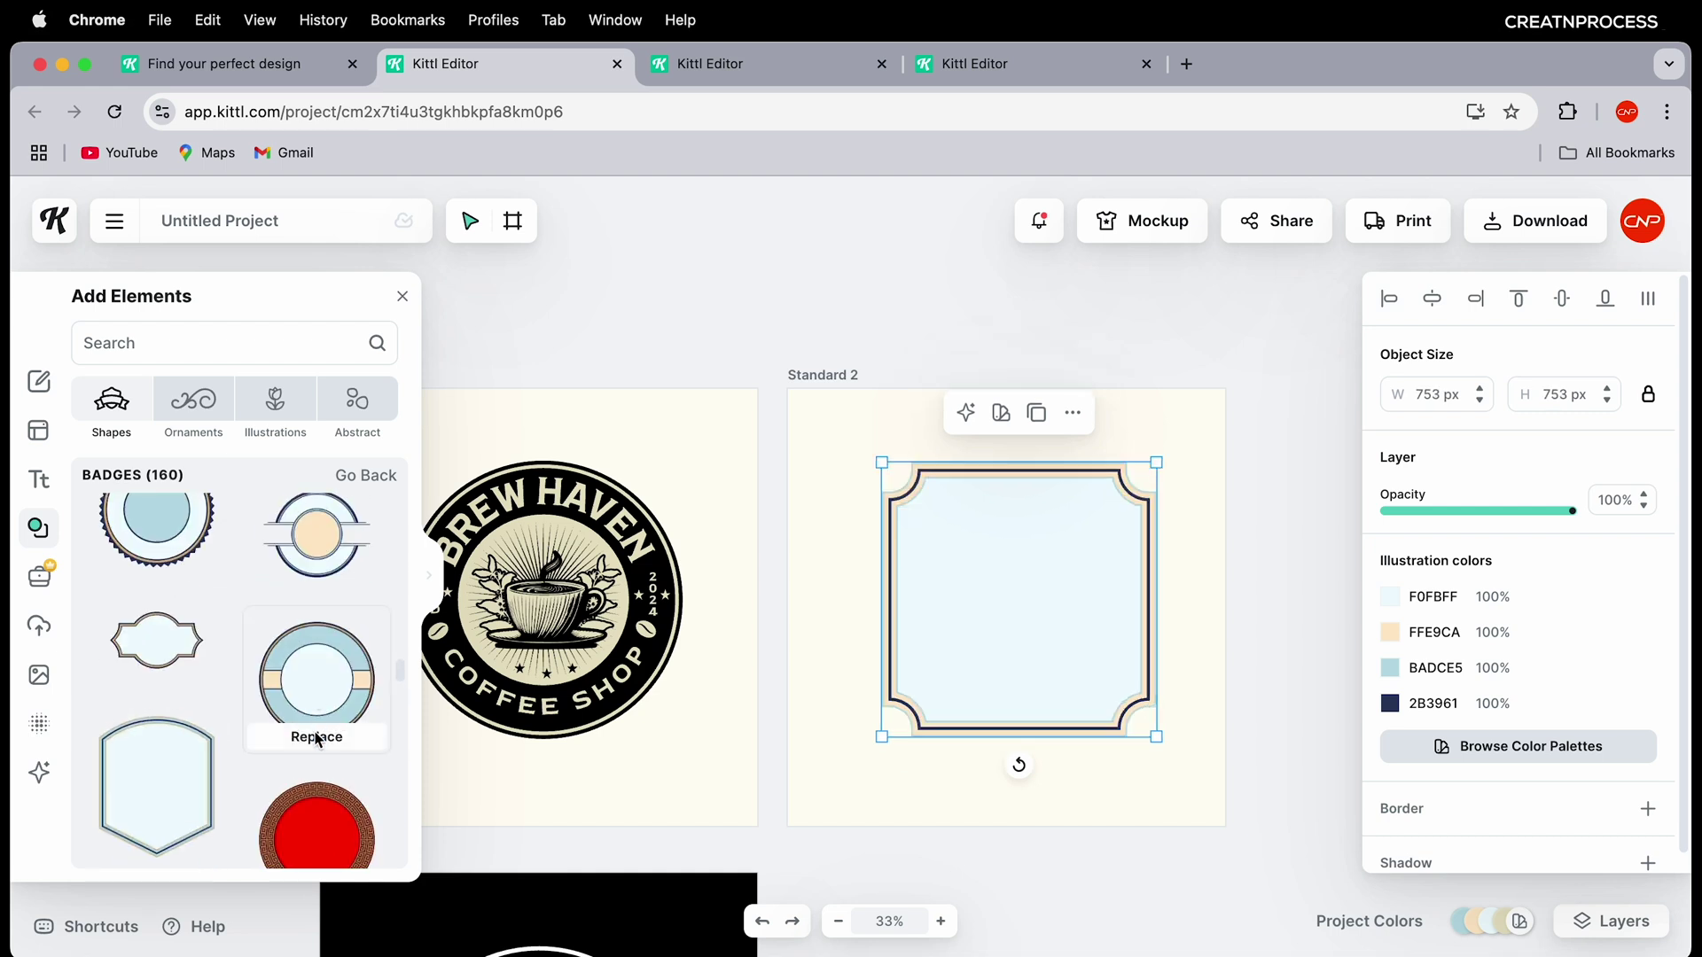
{"action": "left_click", "coordinate": [313, 714]}
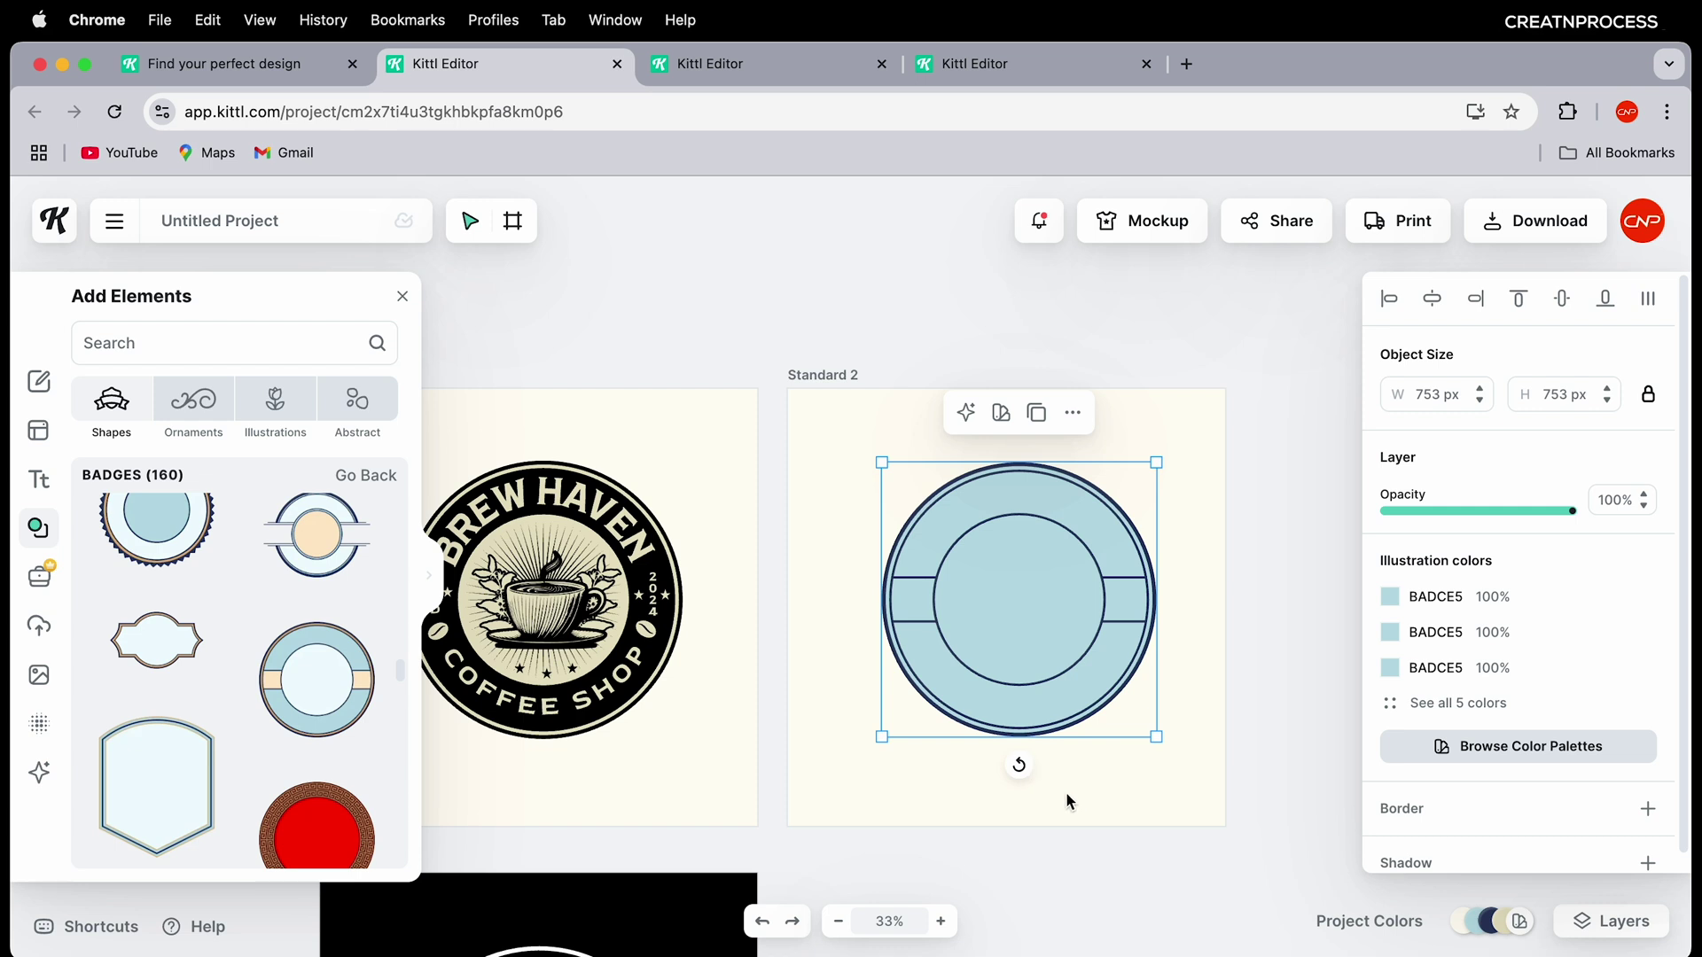
Step: Recolour the wide ring of the circular badge to black 000000
{"action": "left_click", "coordinate": [1049, 666]}
{"action": "left_click", "coordinate": [1386, 599]}
{"action": "left_click_drag", "start_coordinate": [1276, 695], "coordinate": [1361, 738]}
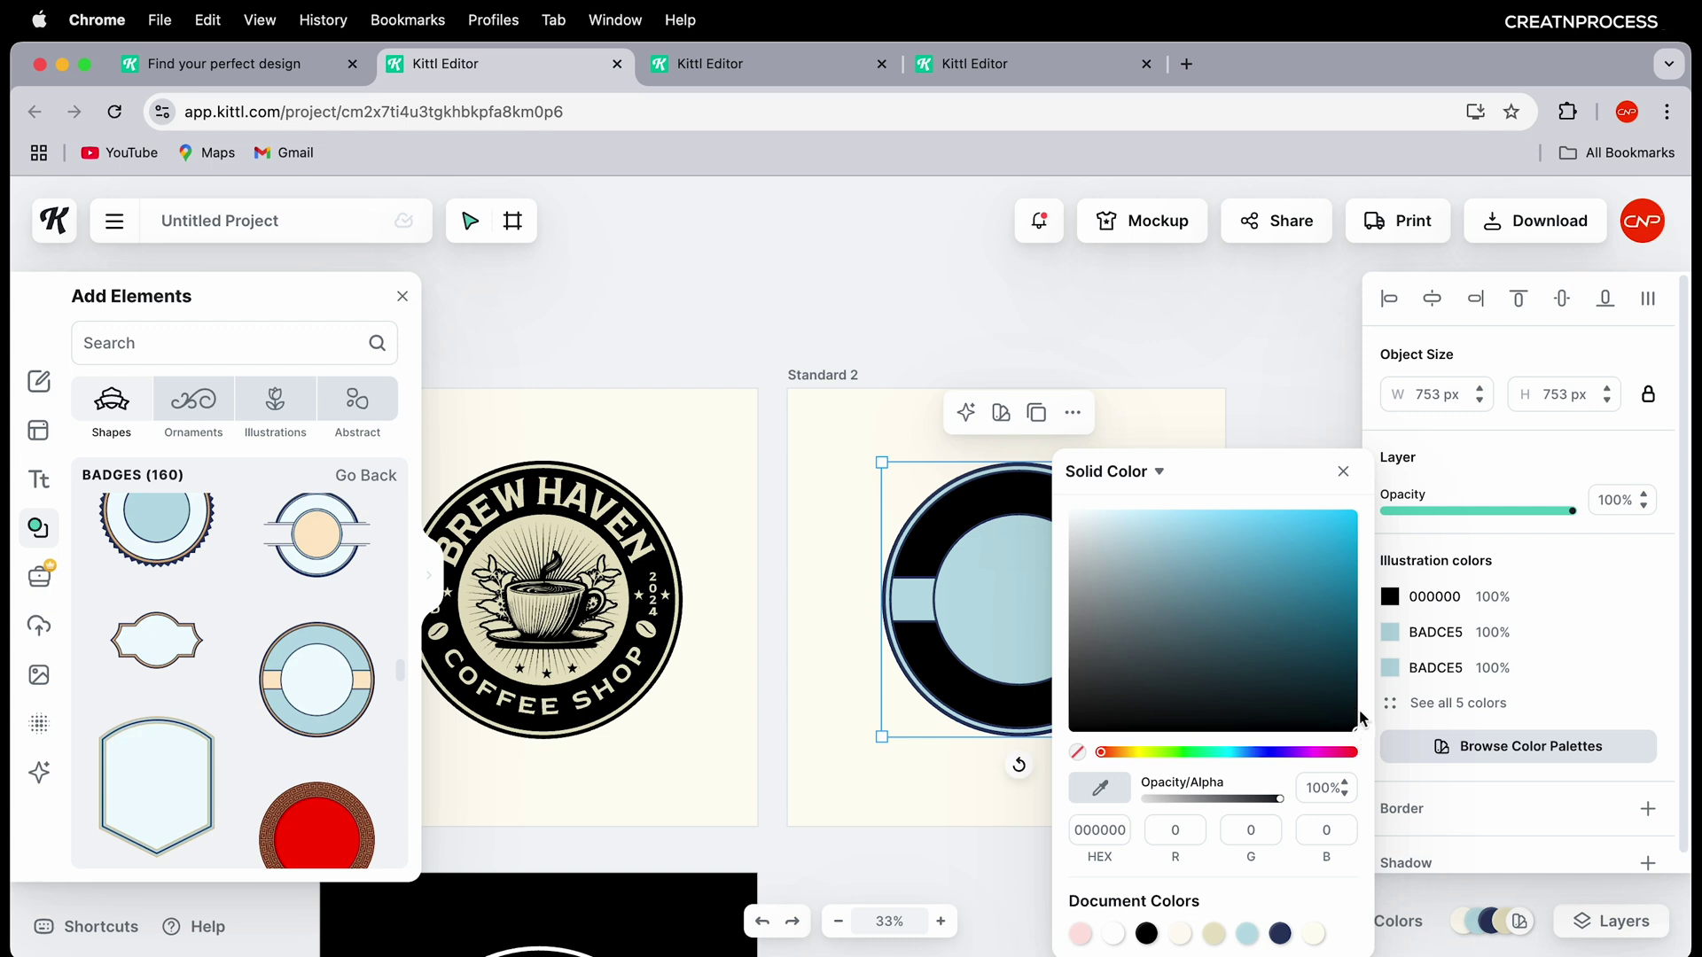
Step: Recolour the badge's centre circle and its thin outer ring with the beige document colour E8E2C5
{"action": "left_click", "coordinate": [1390, 633]}
{"action": "left_click_drag", "start_coordinate": [1325, 680], "coordinate": [1226, 603]}
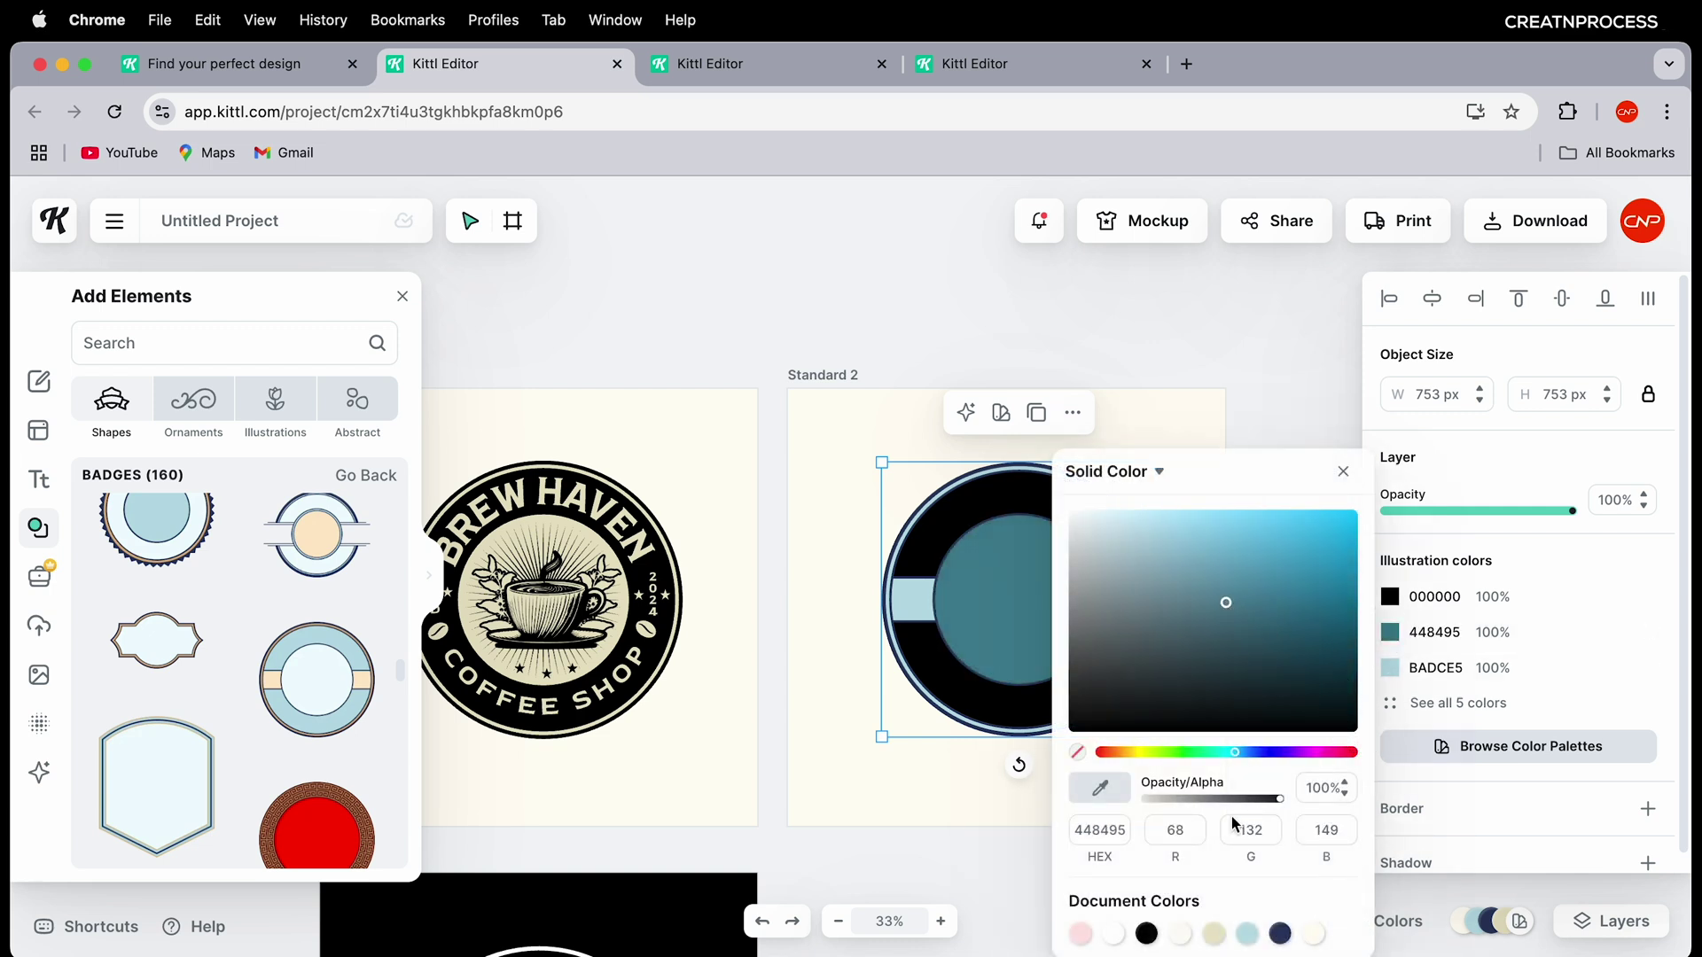
{"action": "left_click", "coordinate": [1215, 936]}
{"action": "left_click", "coordinate": [1388, 667]}
{"action": "left_click", "coordinate": [1329, 716]}
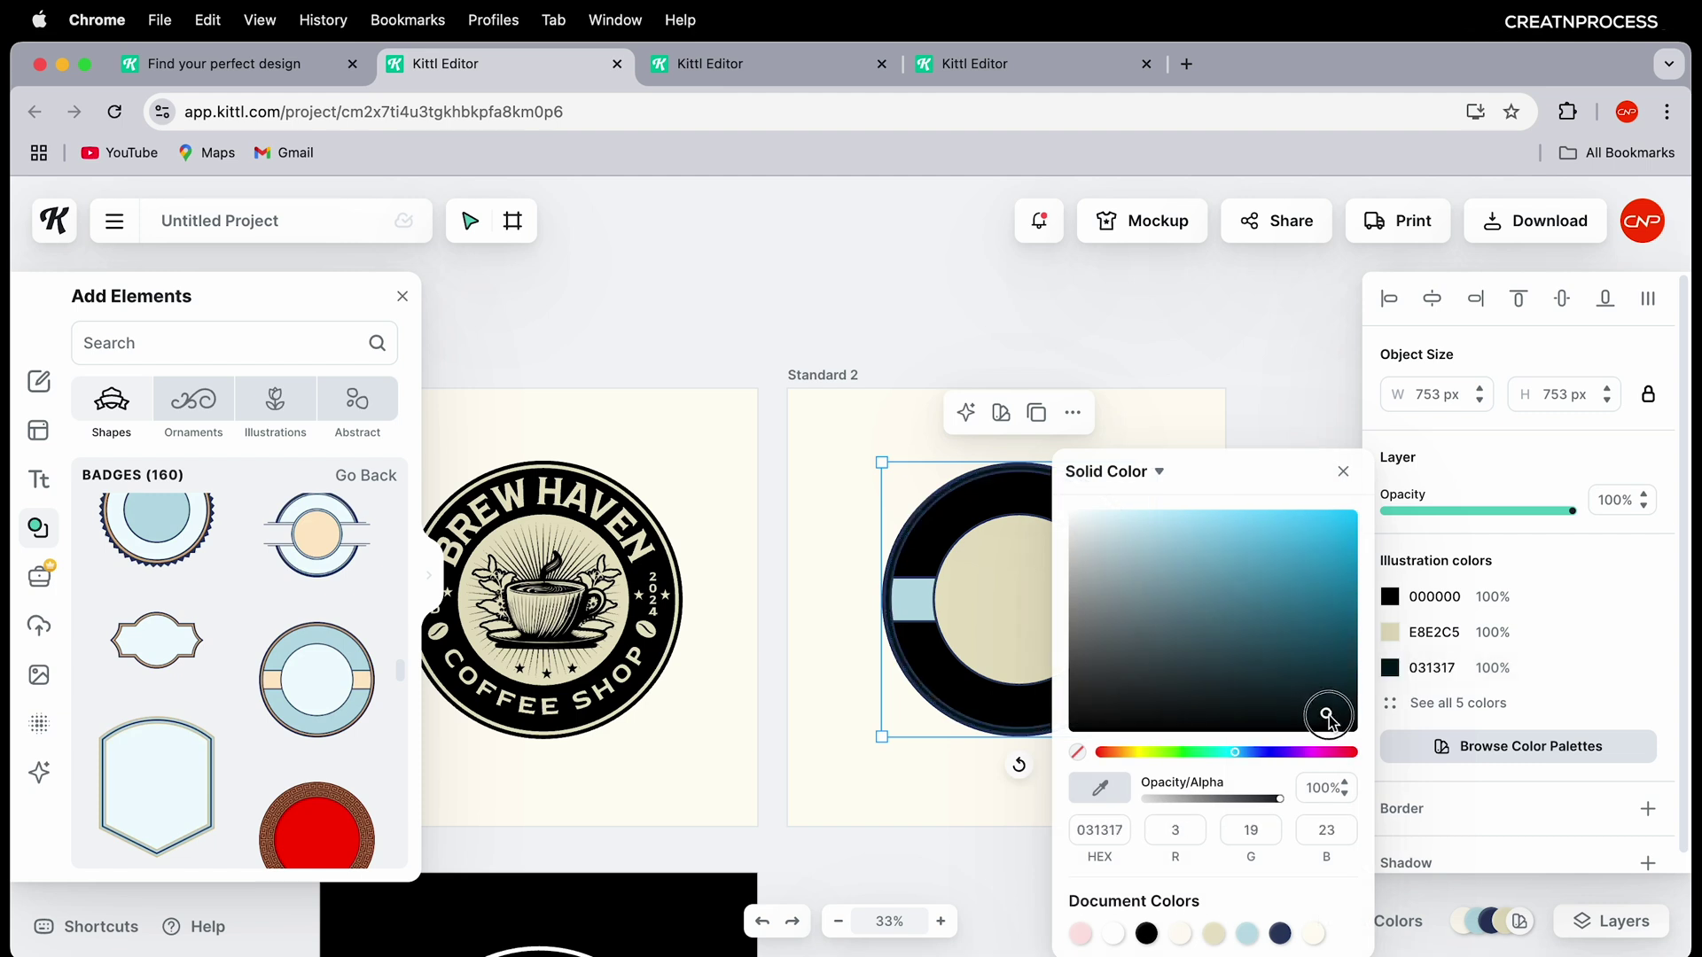
{"action": "left_click_drag", "start_coordinate": [1328, 717], "coordinate": [1209, 615]}
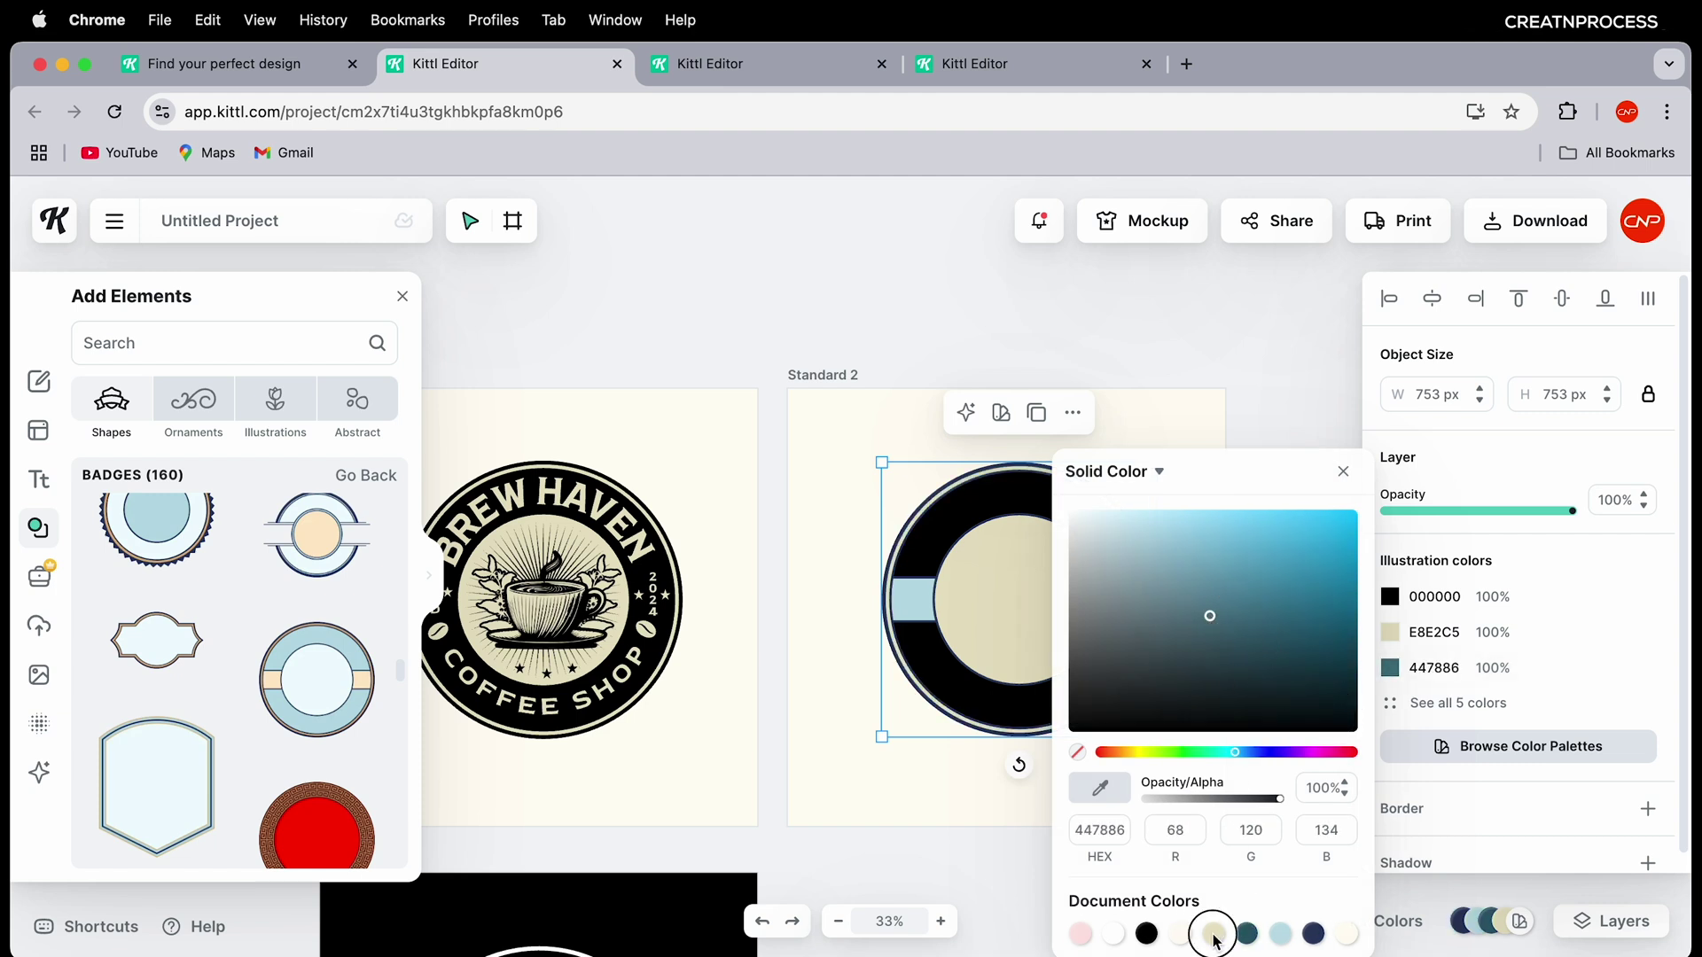
{"action": "left_click", "coordinate": [1214, 936]}
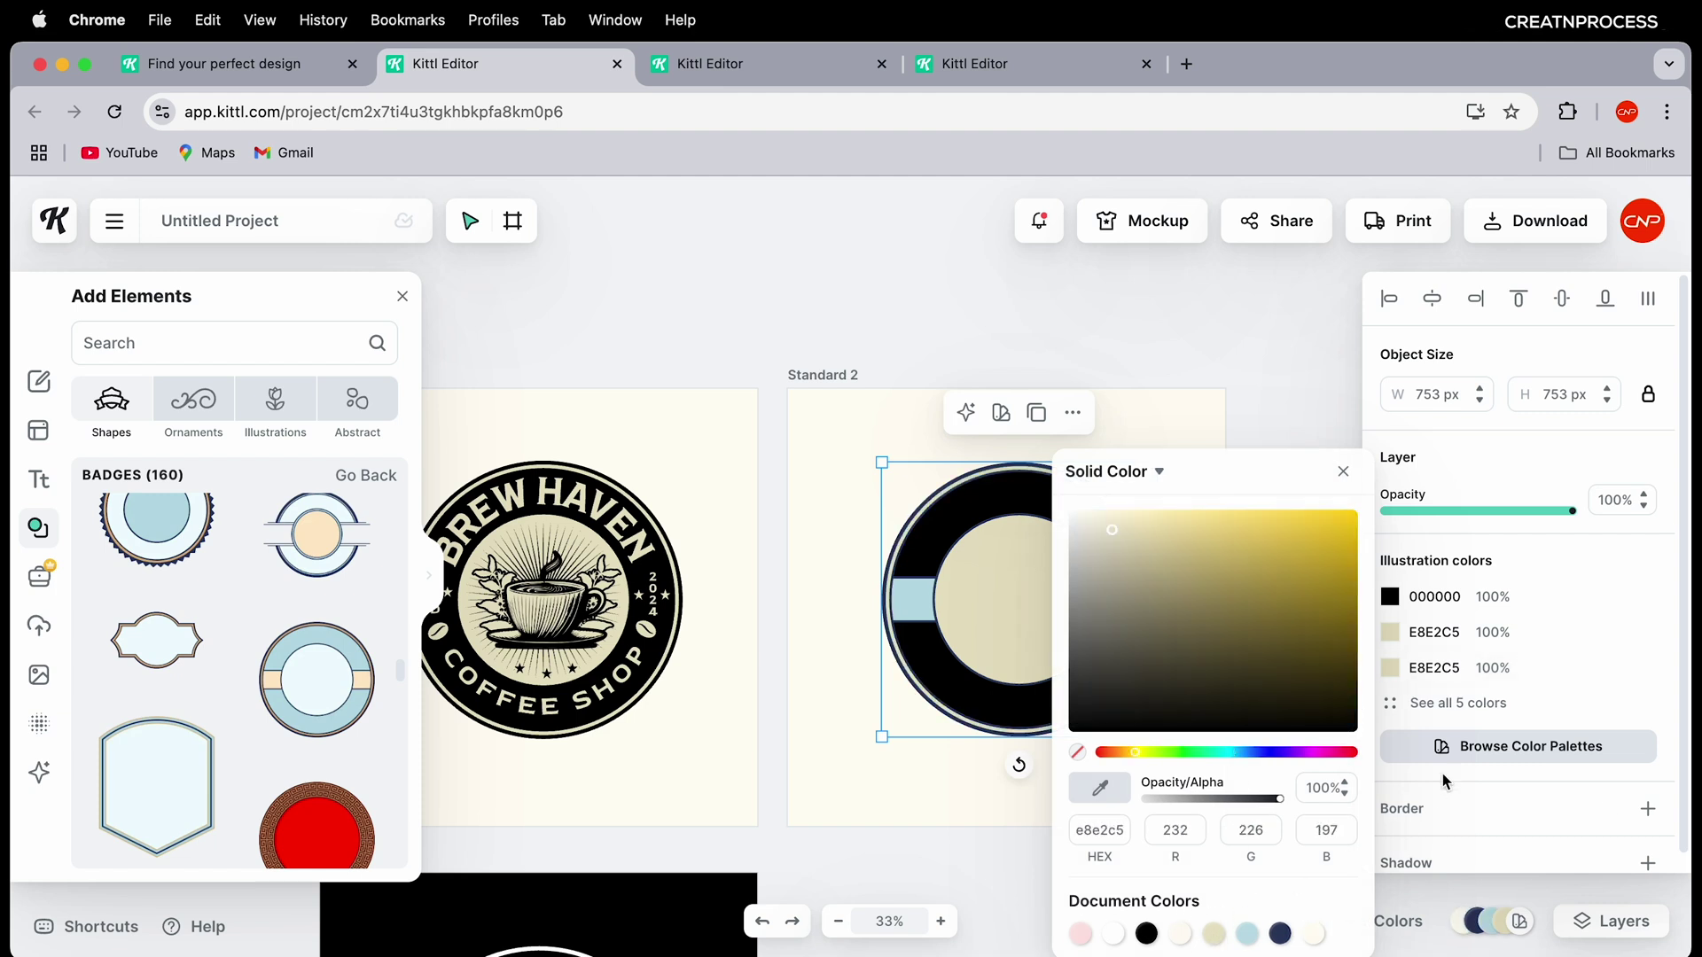
Step: Recolour the badge's two side bands to near-black 000101 and its navy outlines to black
{"action": "left_click", "coordinate": [1438, 705]}
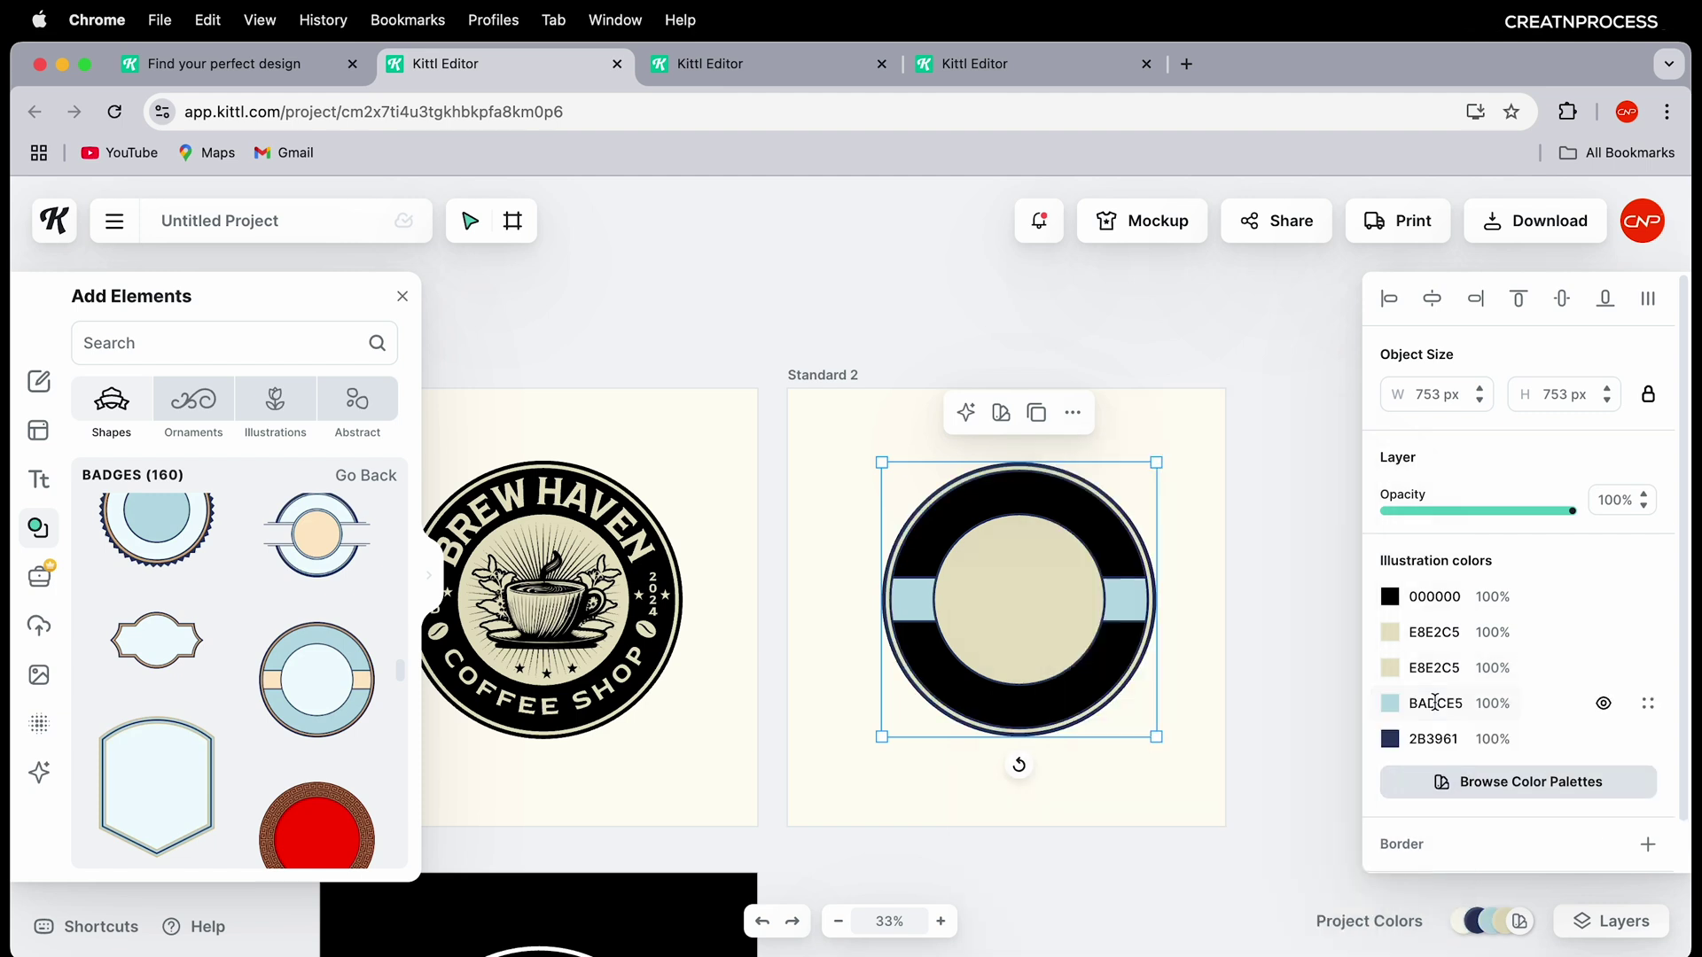
{"action": "left_click", "coordinate": [1390, 707]}
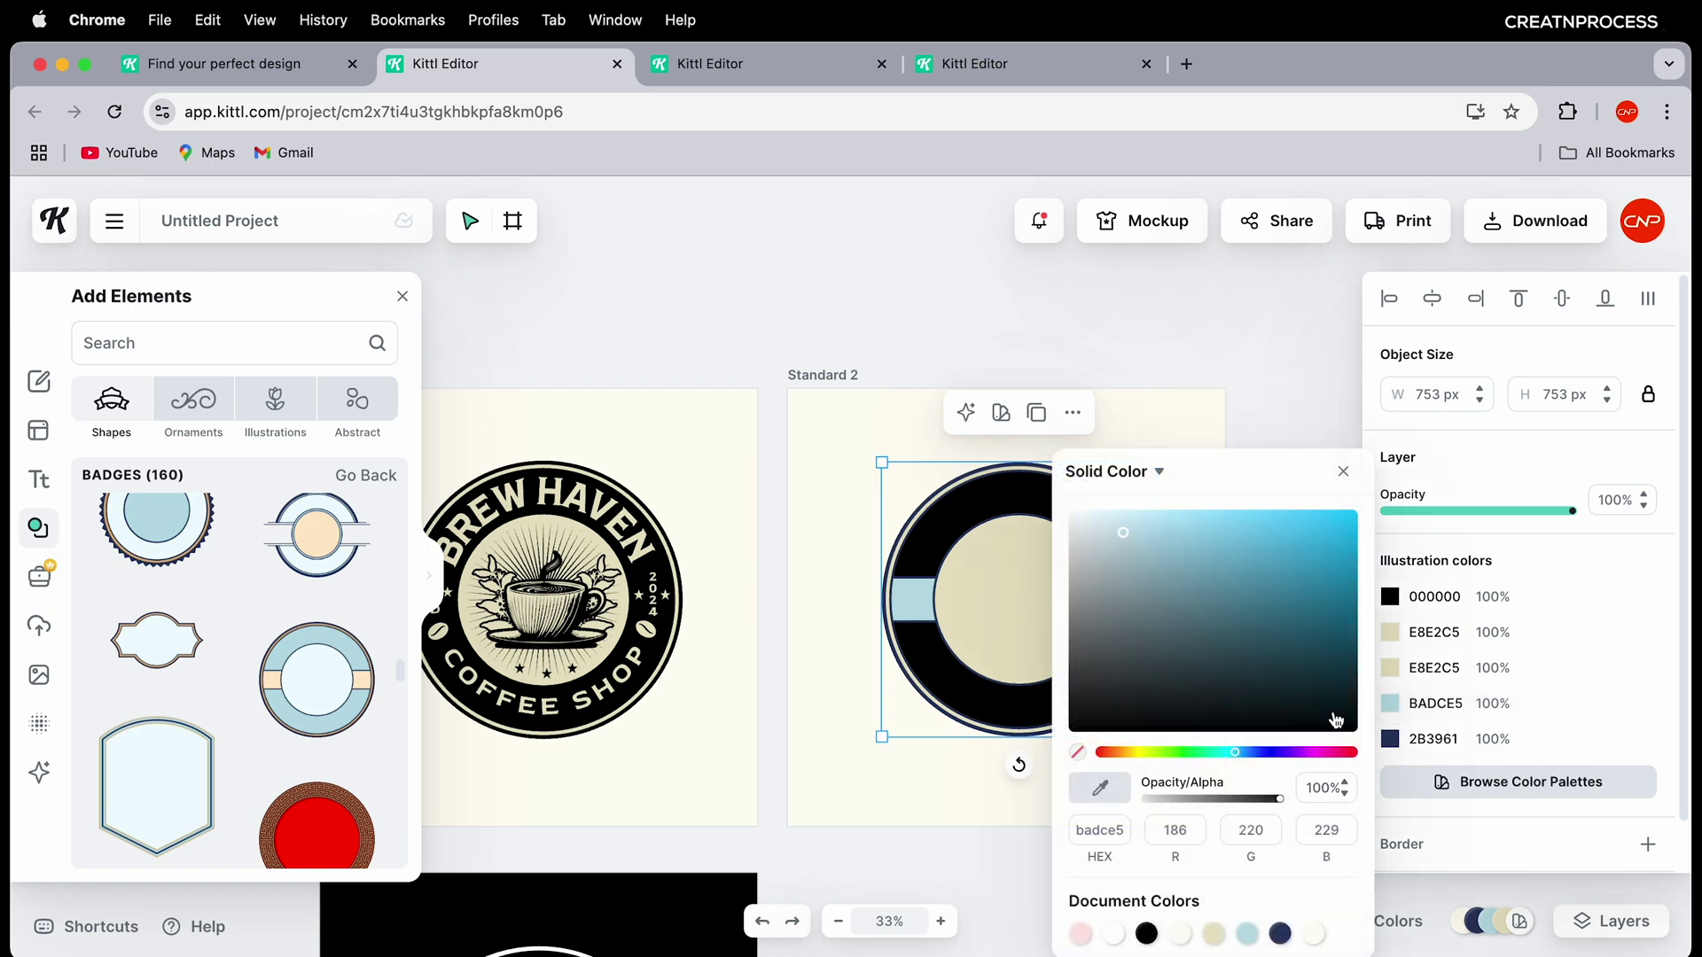
{"action": "left_click_drag", "start_coordinate": [1336, 718], "coordinate": [1365, 732]}
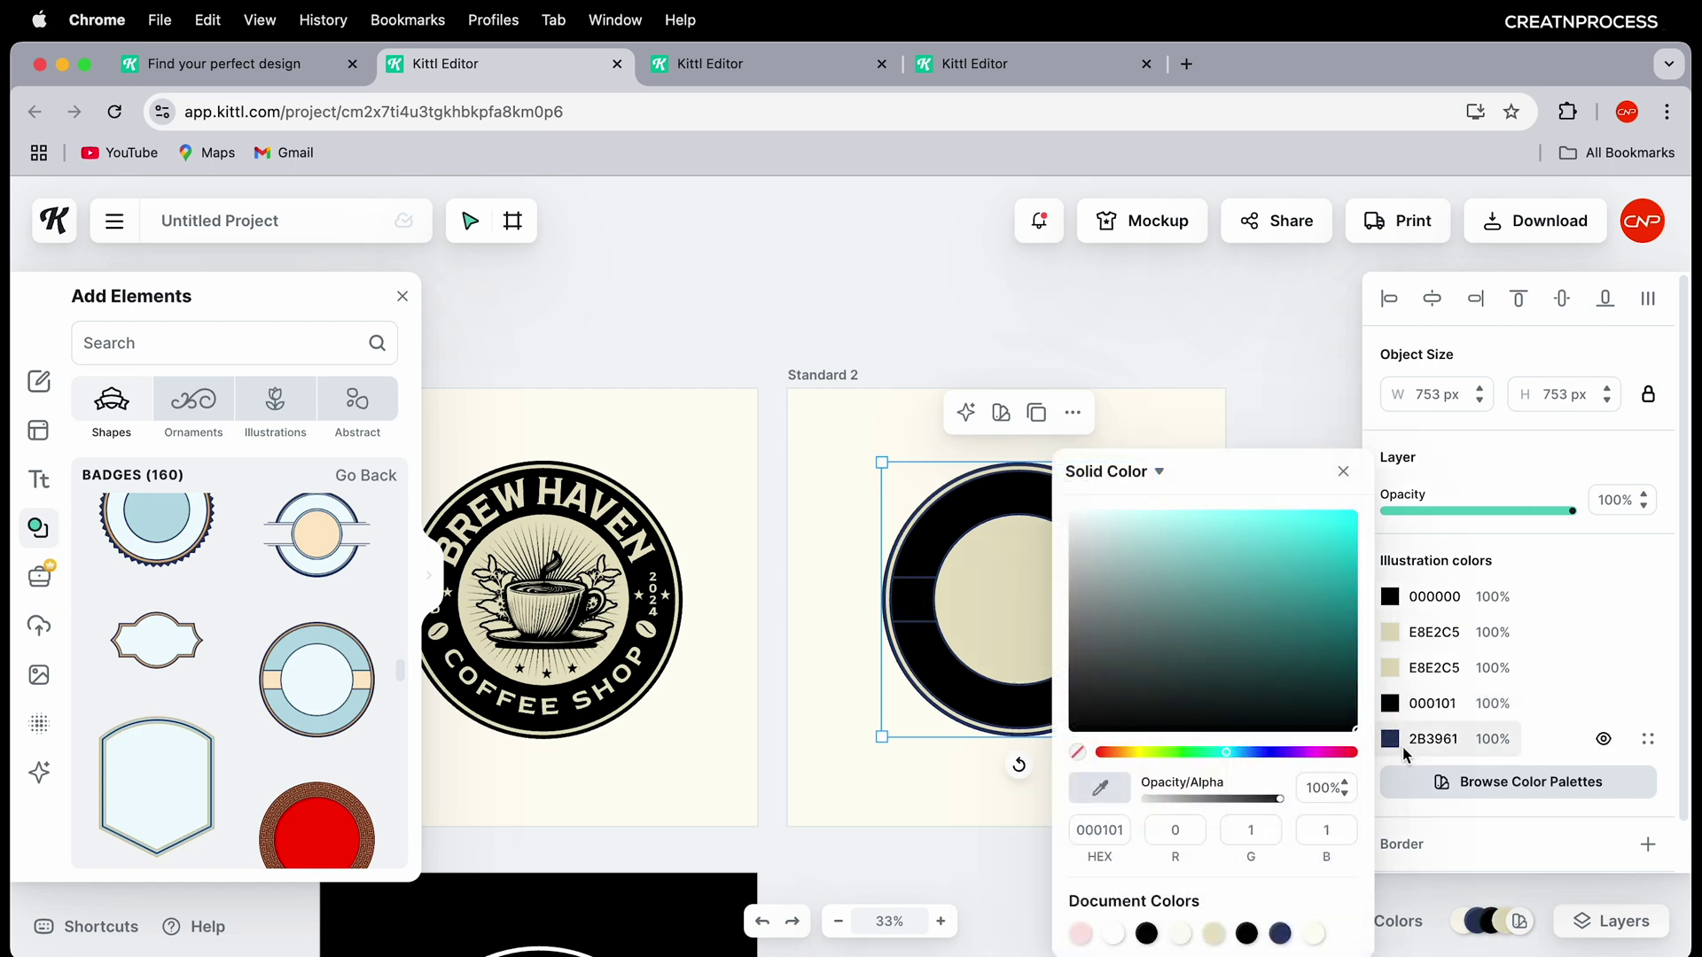
{"action": "left_click", "coordinate": [1390, 739]}
{"action": "left_click", "coordinate": [1390, 739]}
{"action": "left_click_drag", "start_coordinate": [1280, 695], "coordinate": [1382, 741]}
{"action": "left_click", "coordinate": [1267, 401]}
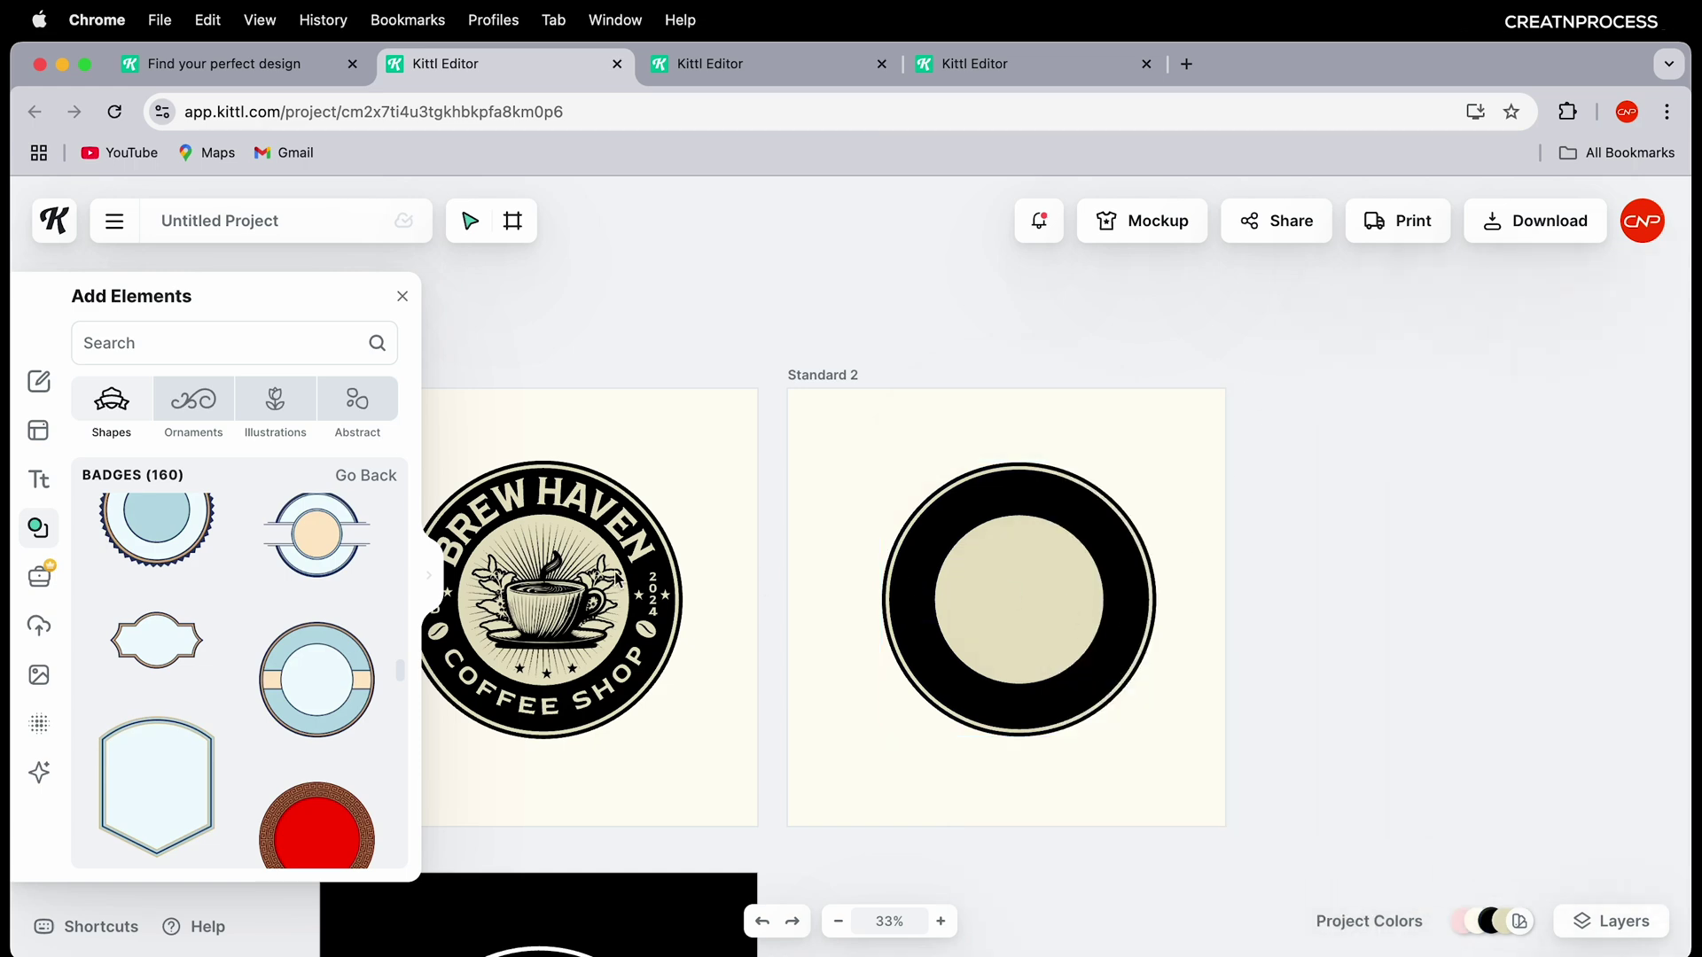
Step: Add the text BREW HAVEN above the badge on the new artboard, on a single line in a box about 698 px wide
{"action": "left_click_drag", "start_coordinate": [663, 592], "coordinate": [875, 592]}
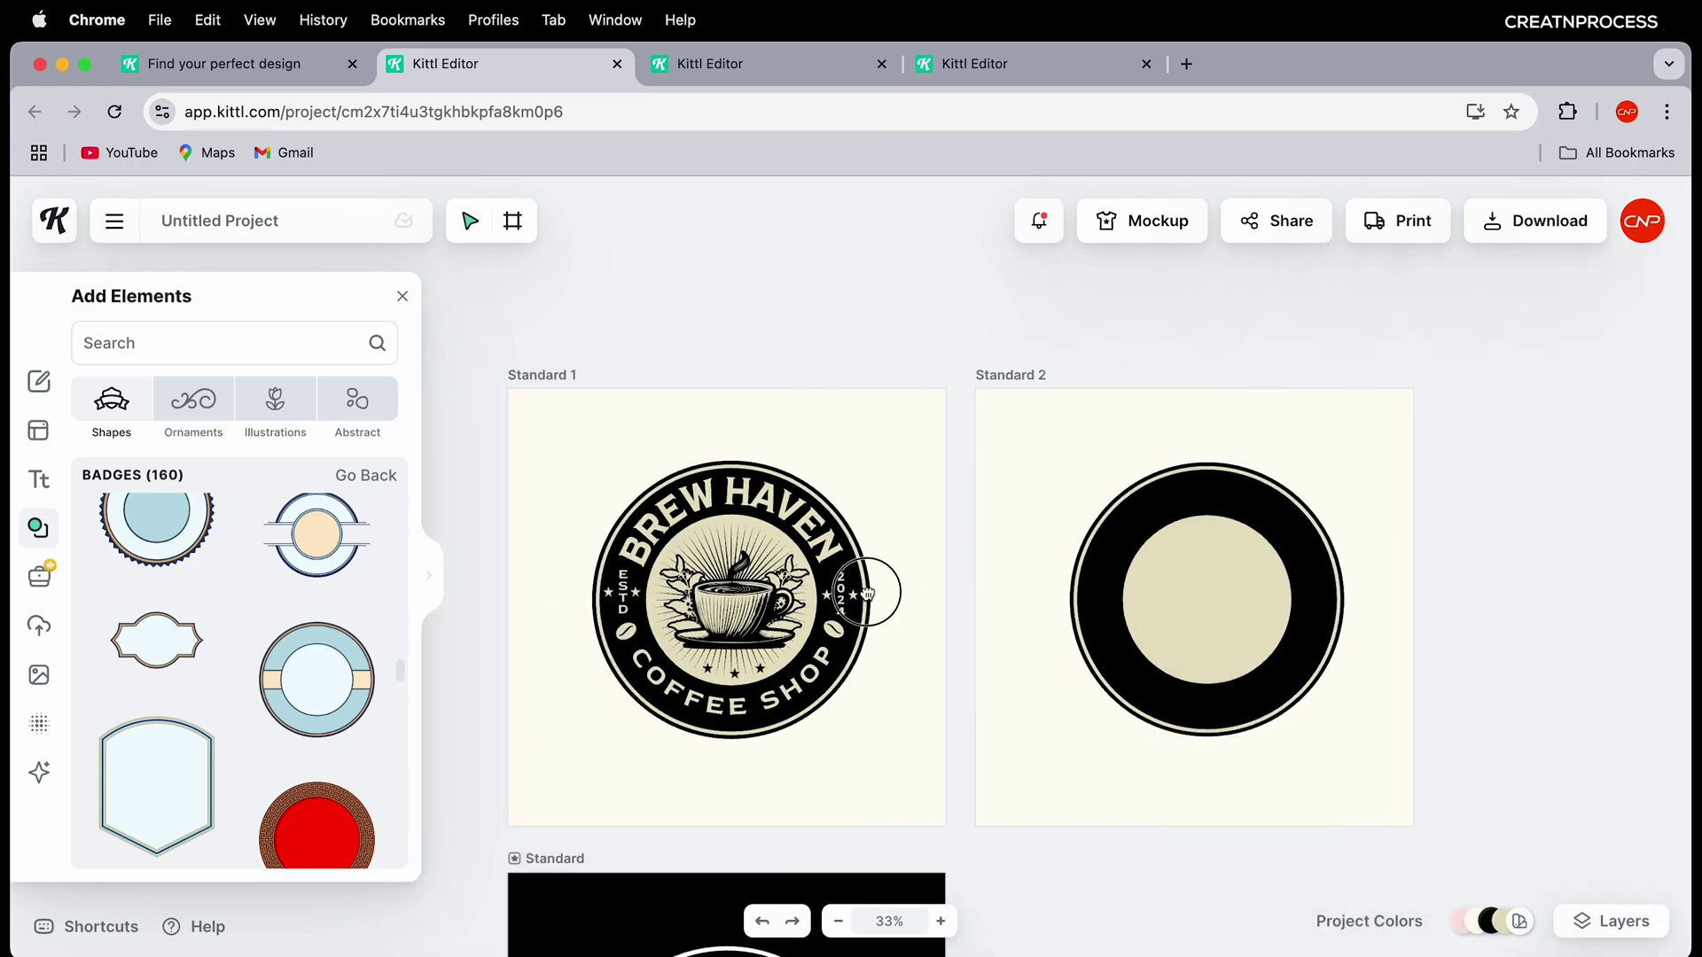
{"action": "scroll", "coordinate": [791, 493], "scroll_direction": "up", "scroll_amount": 2}
{"action": "scroll", "coordinate": [942, 578], "scroll_direction": "up", "scroll_amount": 2}
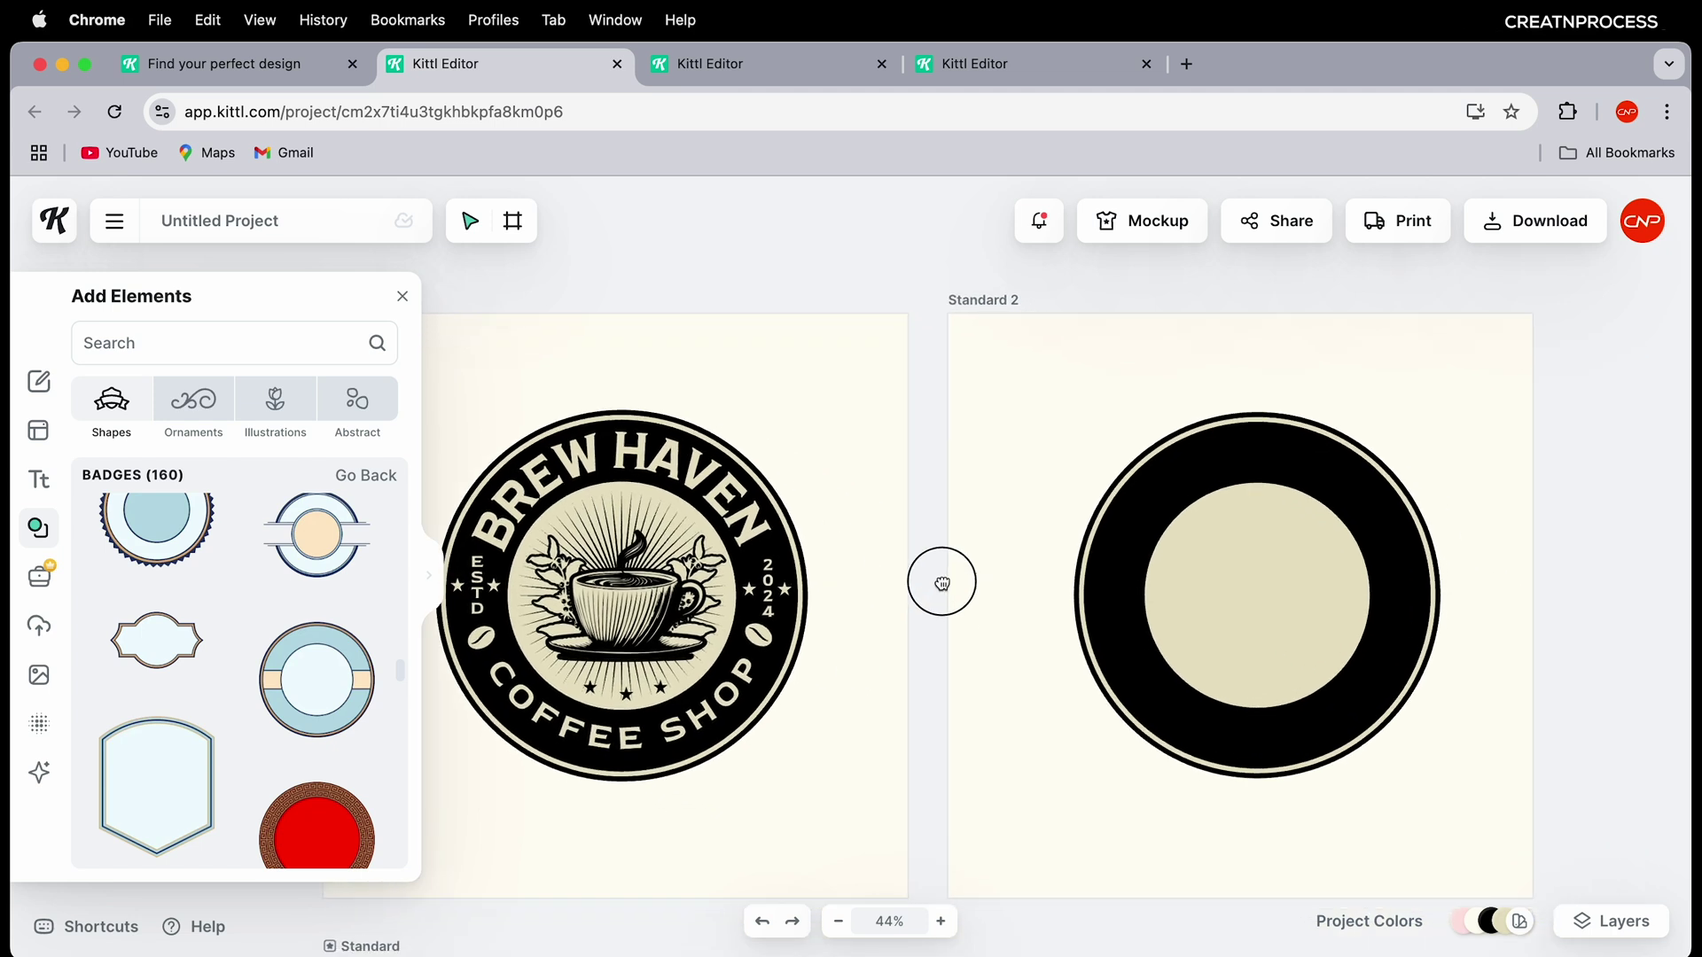
{"action": "scroll", "coordinate": [947, 553], "scroll_direction": "down", "scroll_amount": 1}
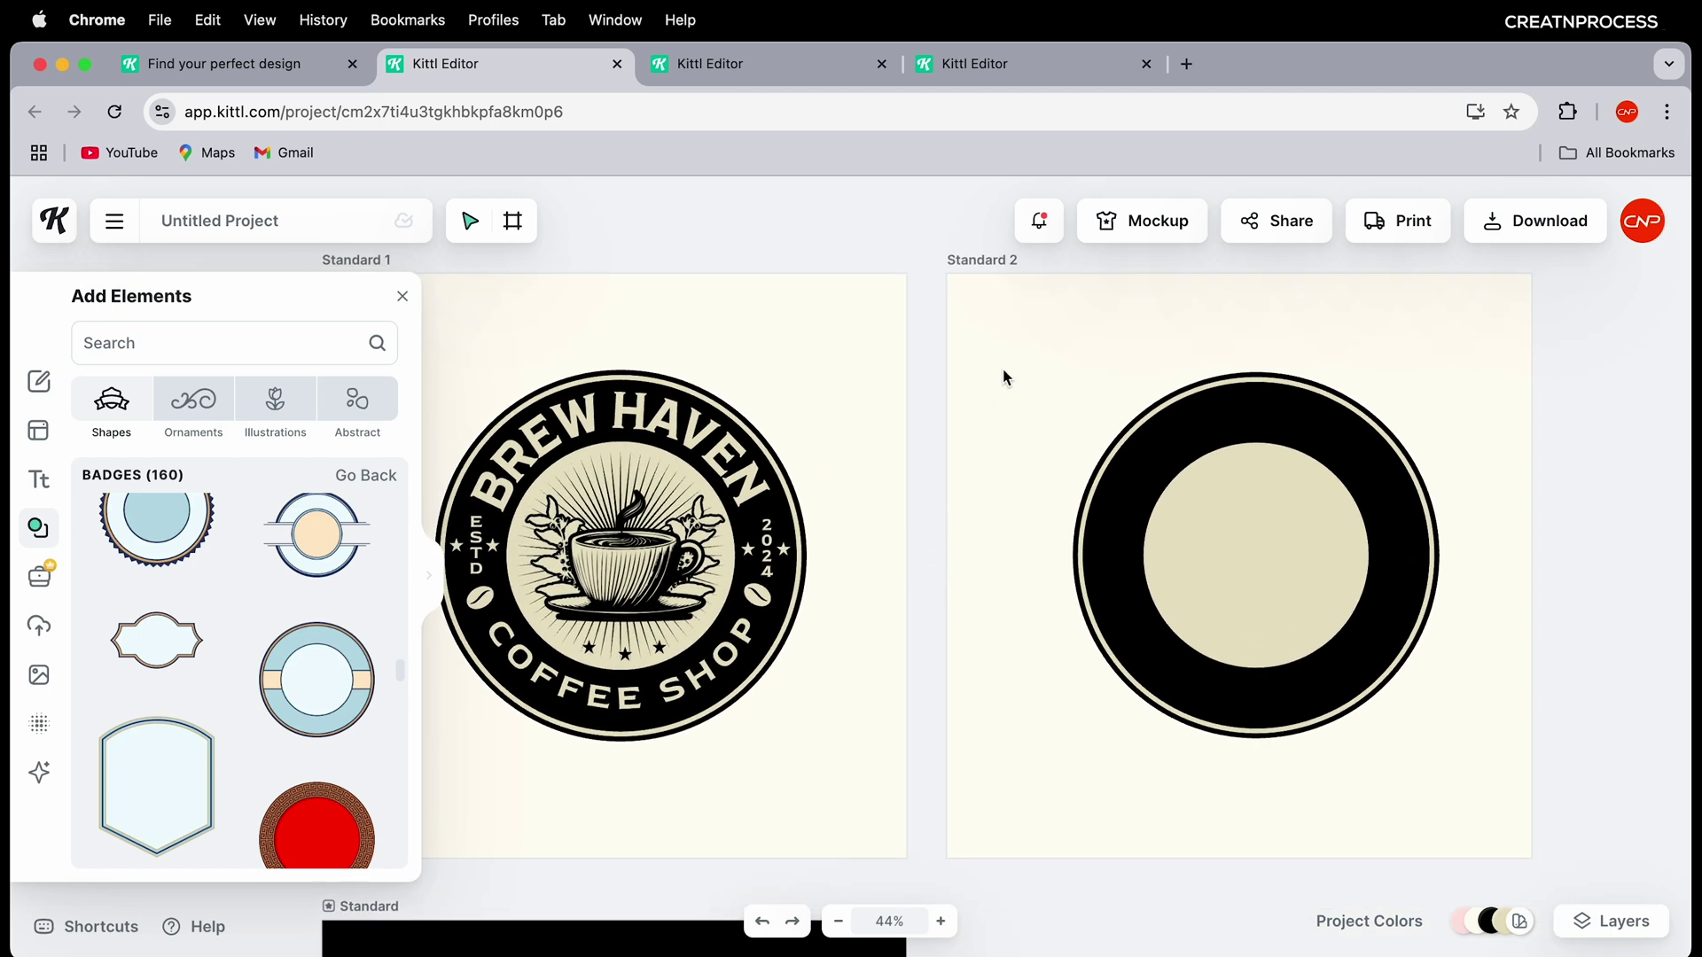
{"action": "key", "text": "t"}
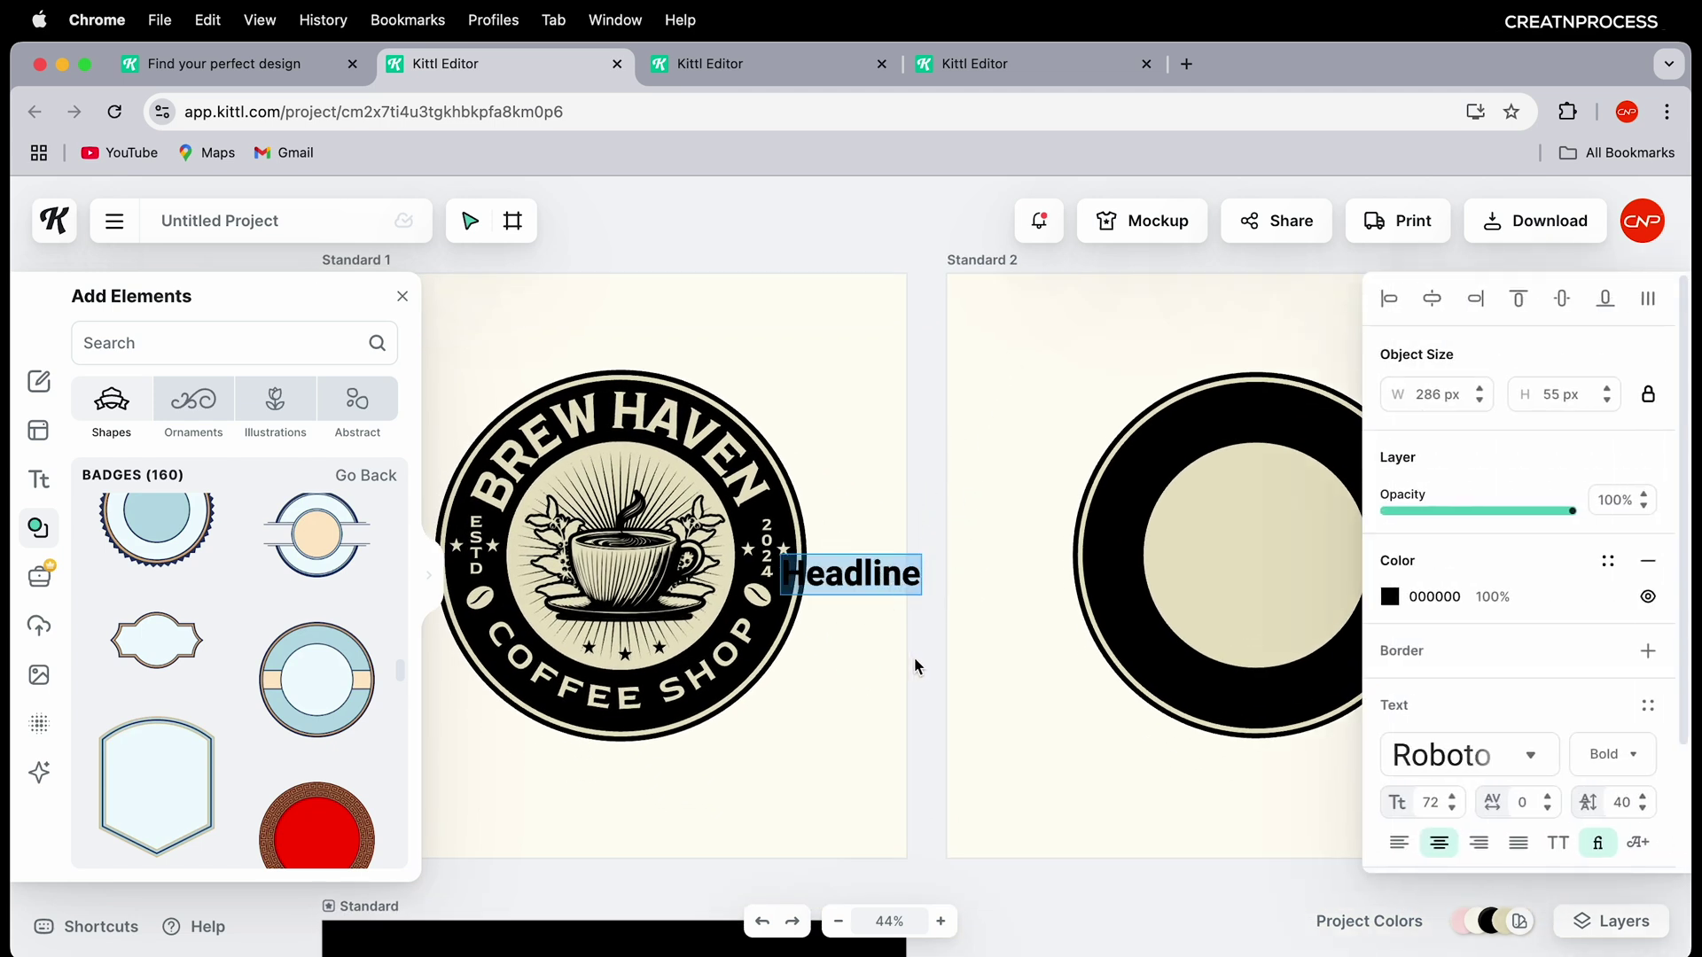
{"action": "left_click_drag", "start_coordinate": [855, 589], "coordinate": [1070, 367]}
{"action": "double_click", "coordinate": [1071, 367]}
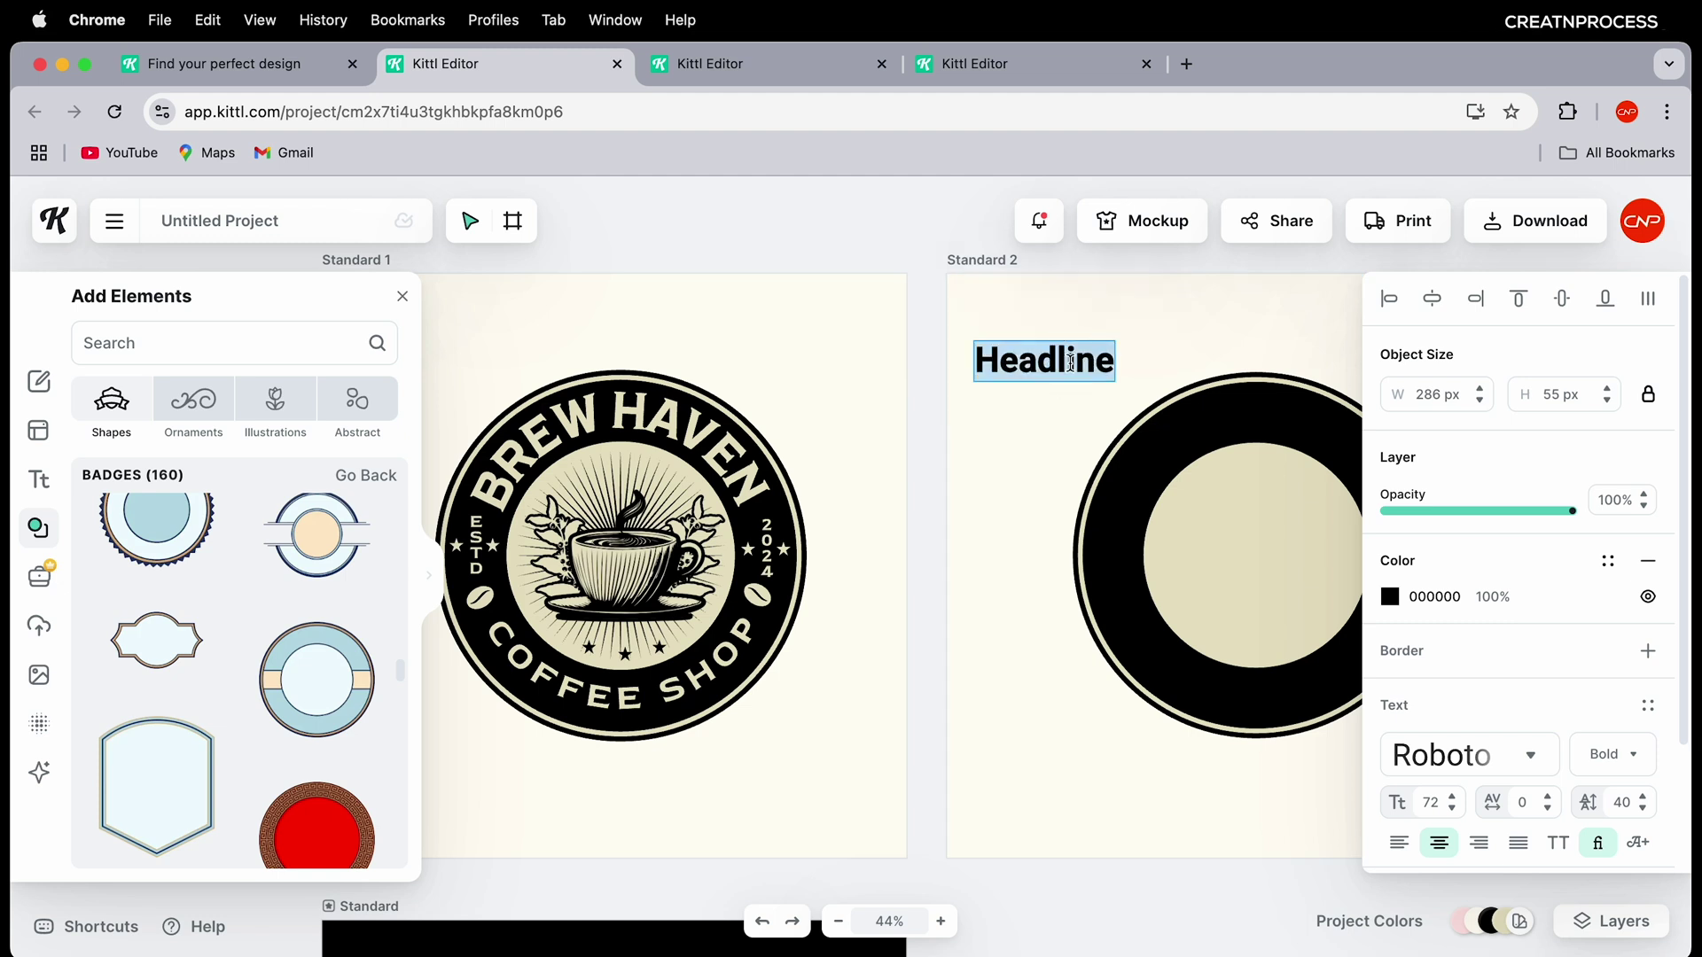
{"action": "type", "text": "BR"}
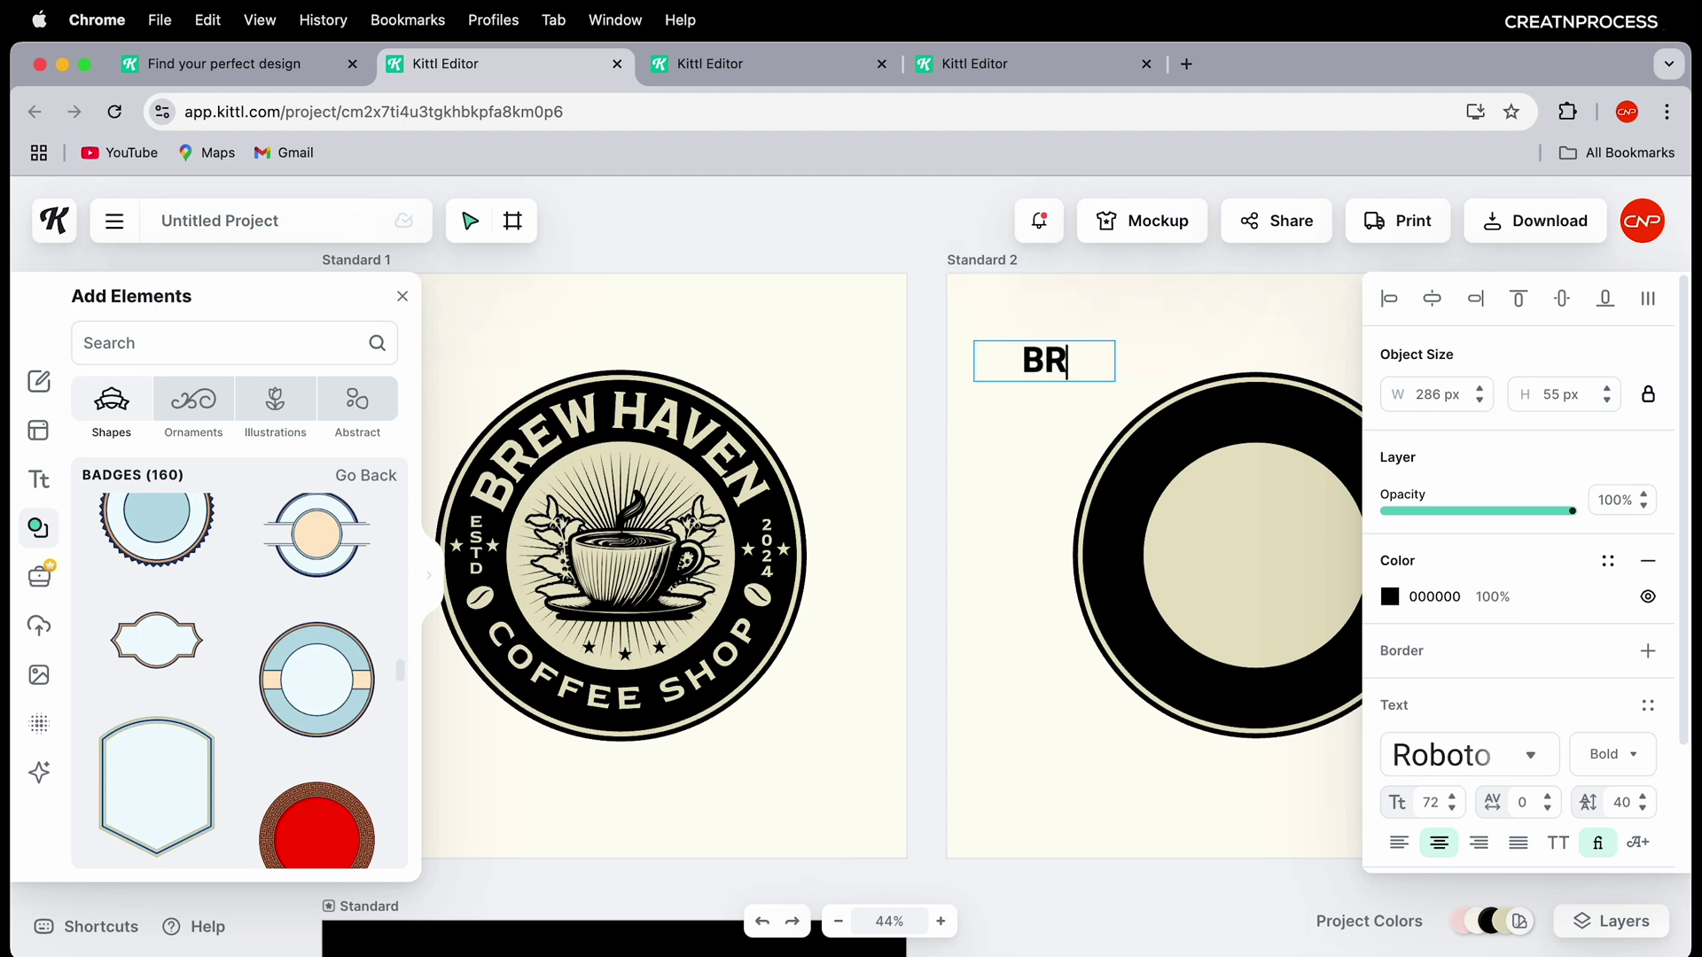
{"action": "type", "text": "EW HAVE"}
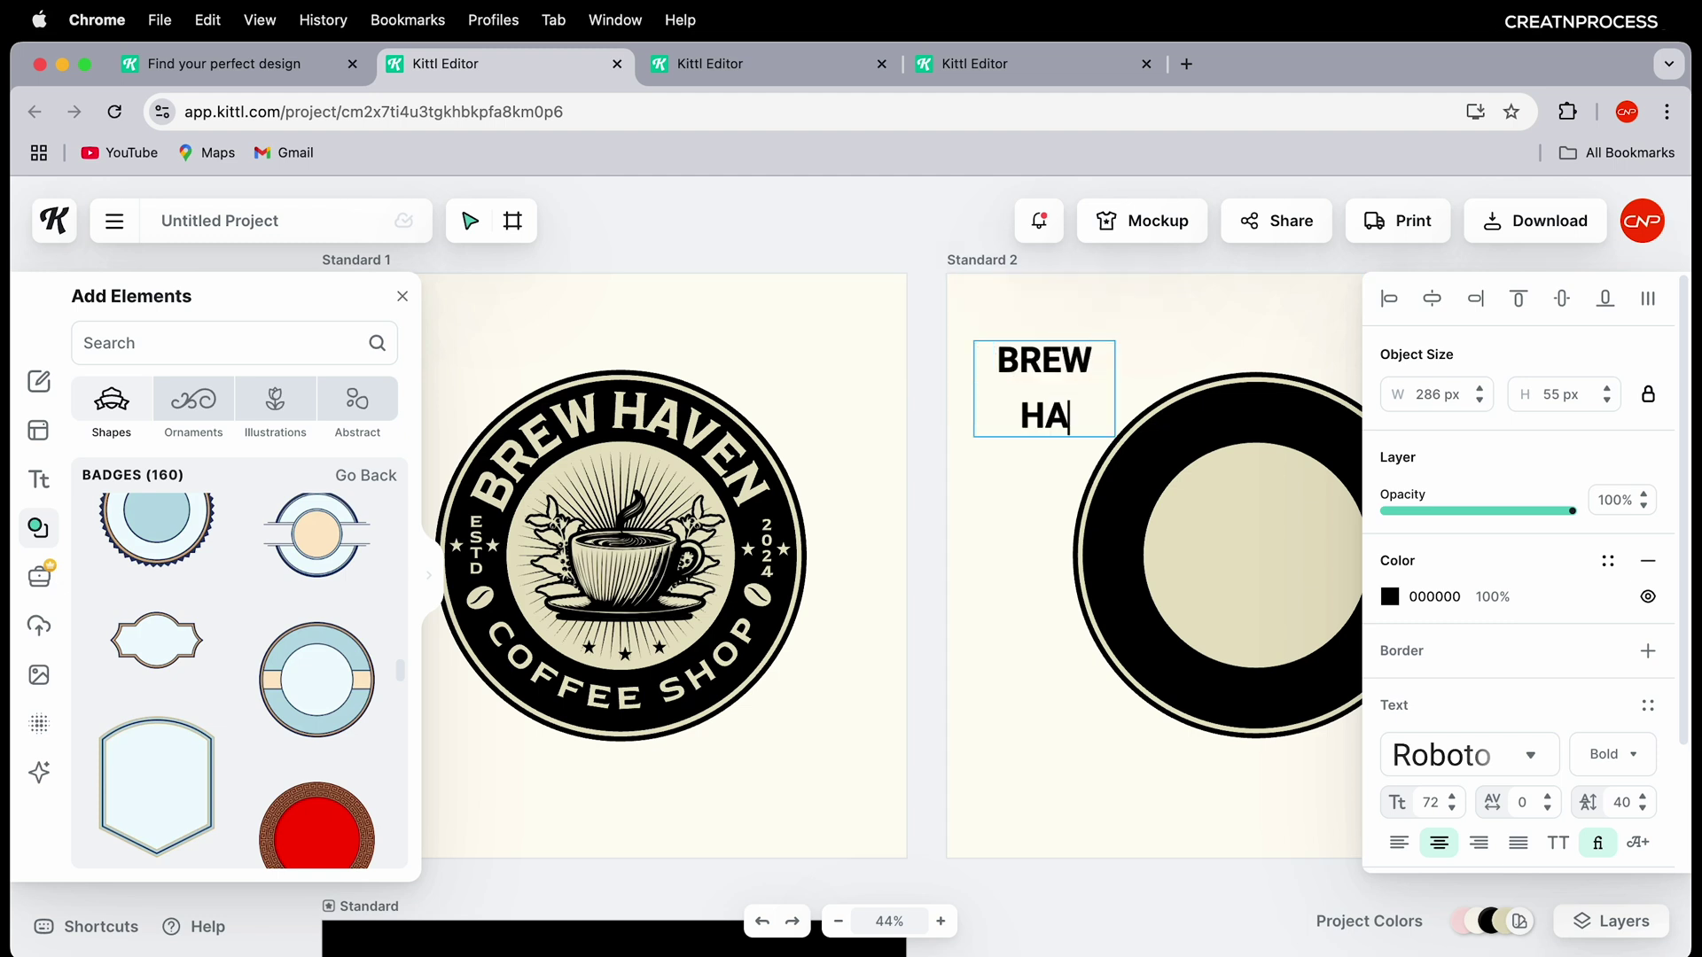
{"action": "type", "text": "N"}
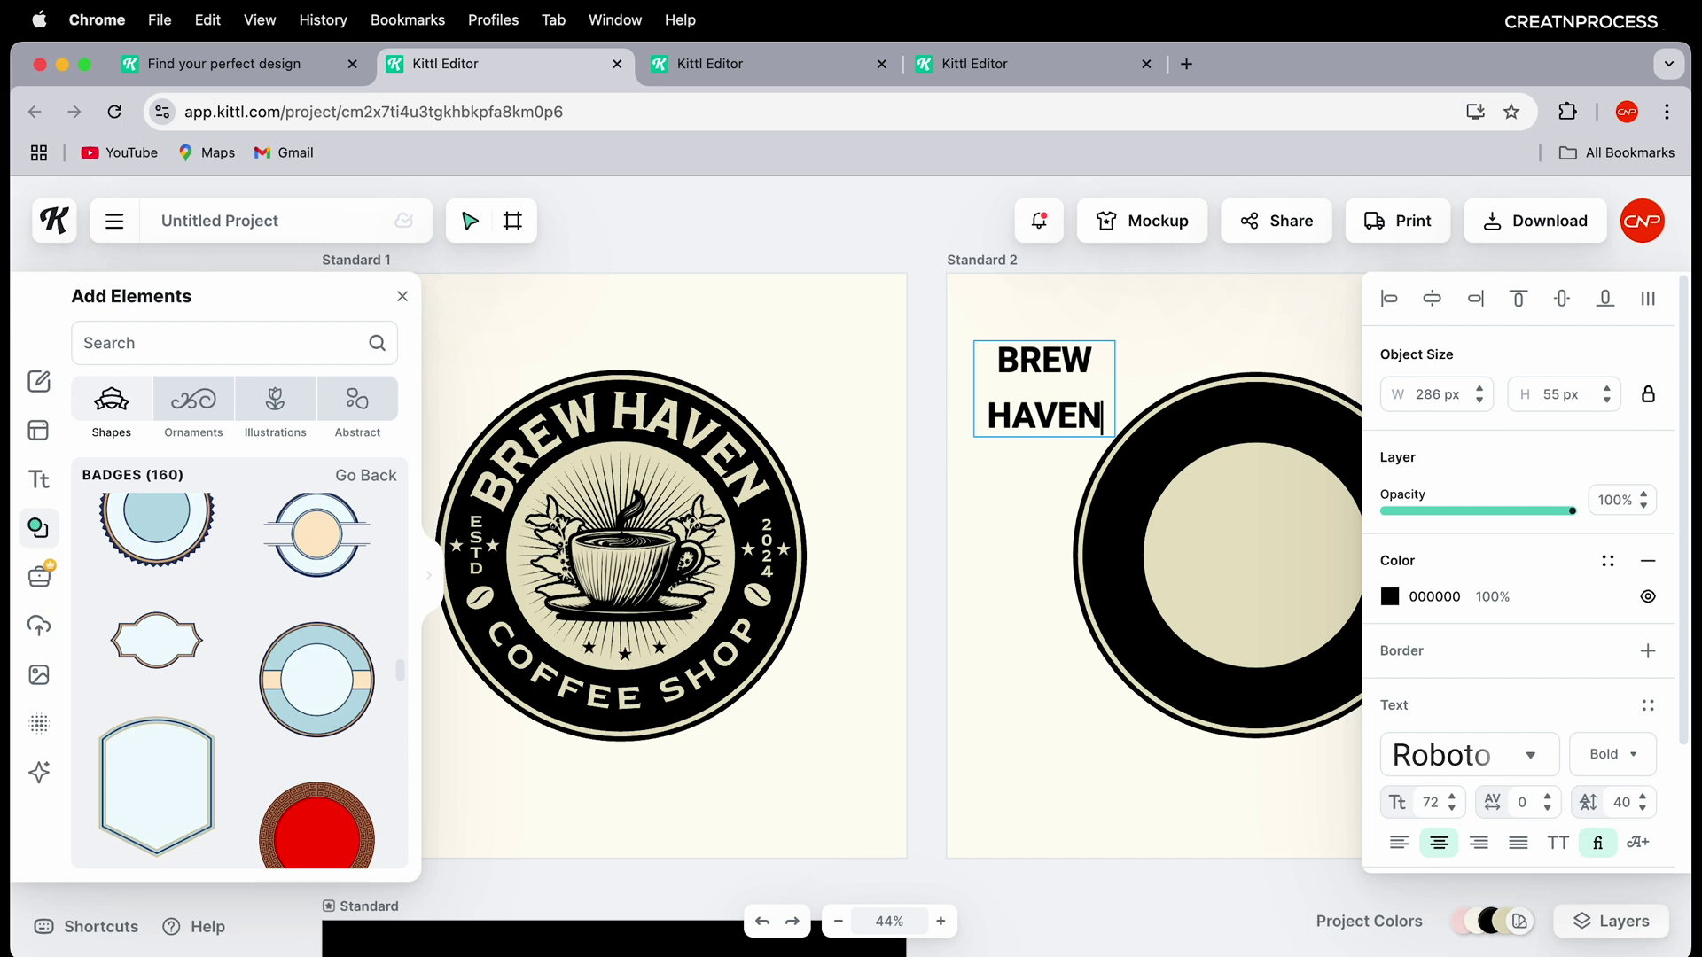
{"action": "key", "text": "Escape"}
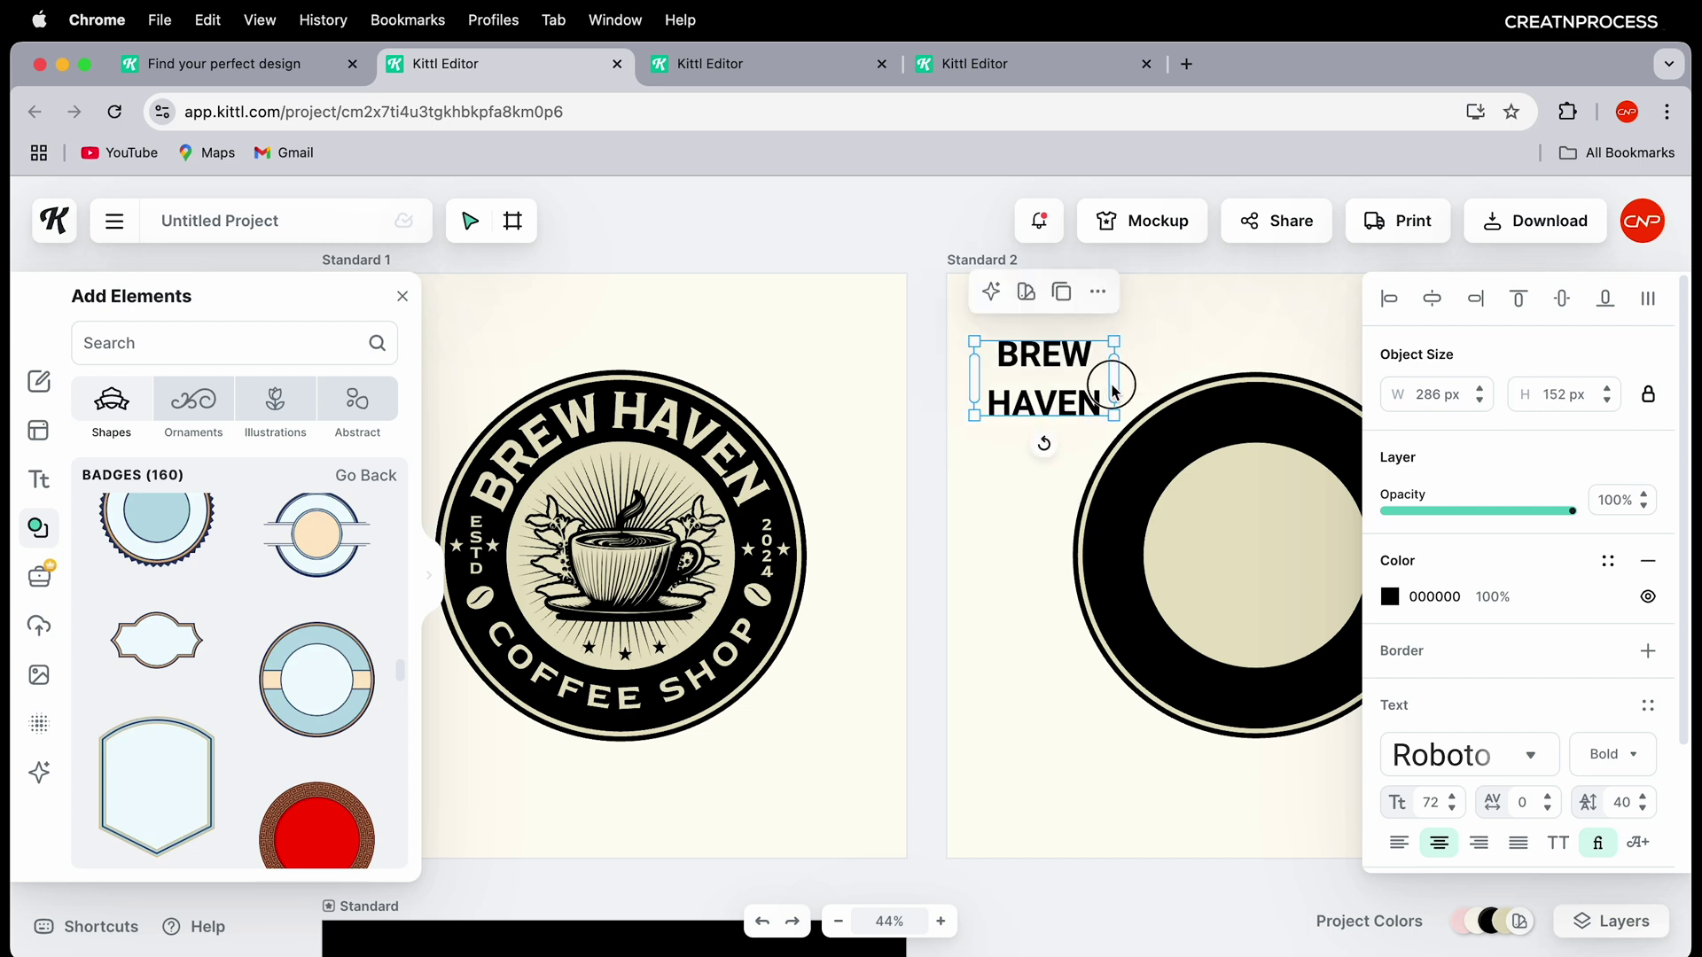
{"action": "left_click_drag", "start_coordinate": [1114, 376], "coordinate": [1191, 342]}
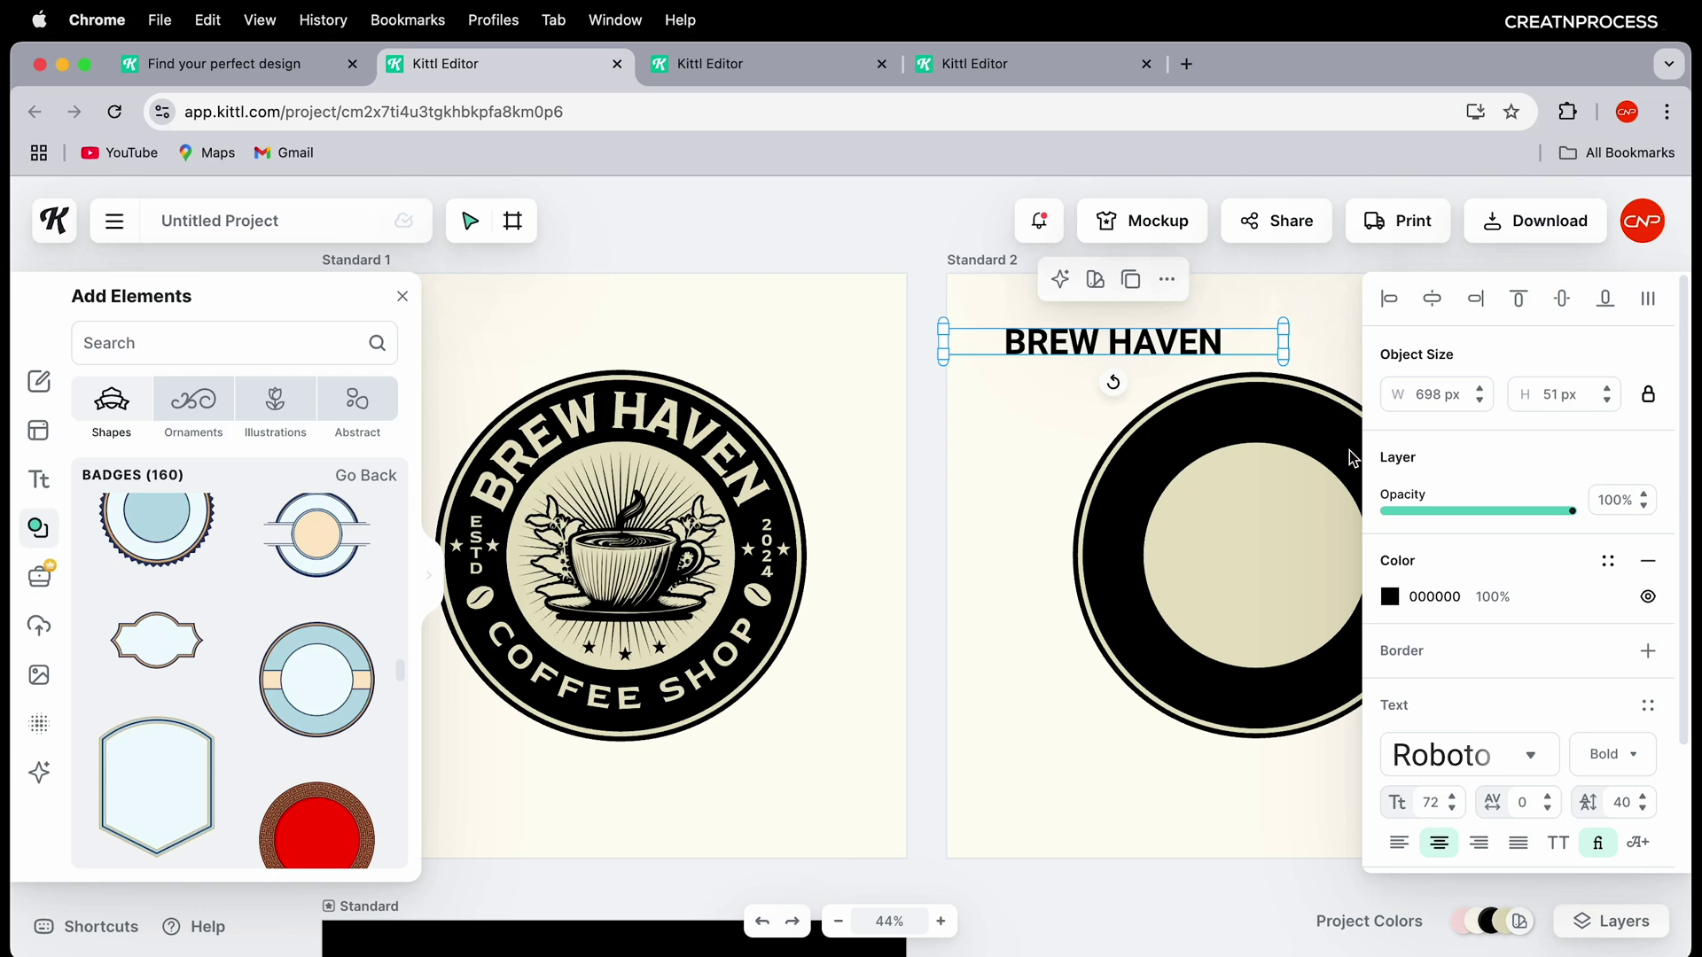
Step: Change the typeface of the BREW HAVEN text to Brookfield
{"action": "left_click", "coordinate": [1518, 763]}
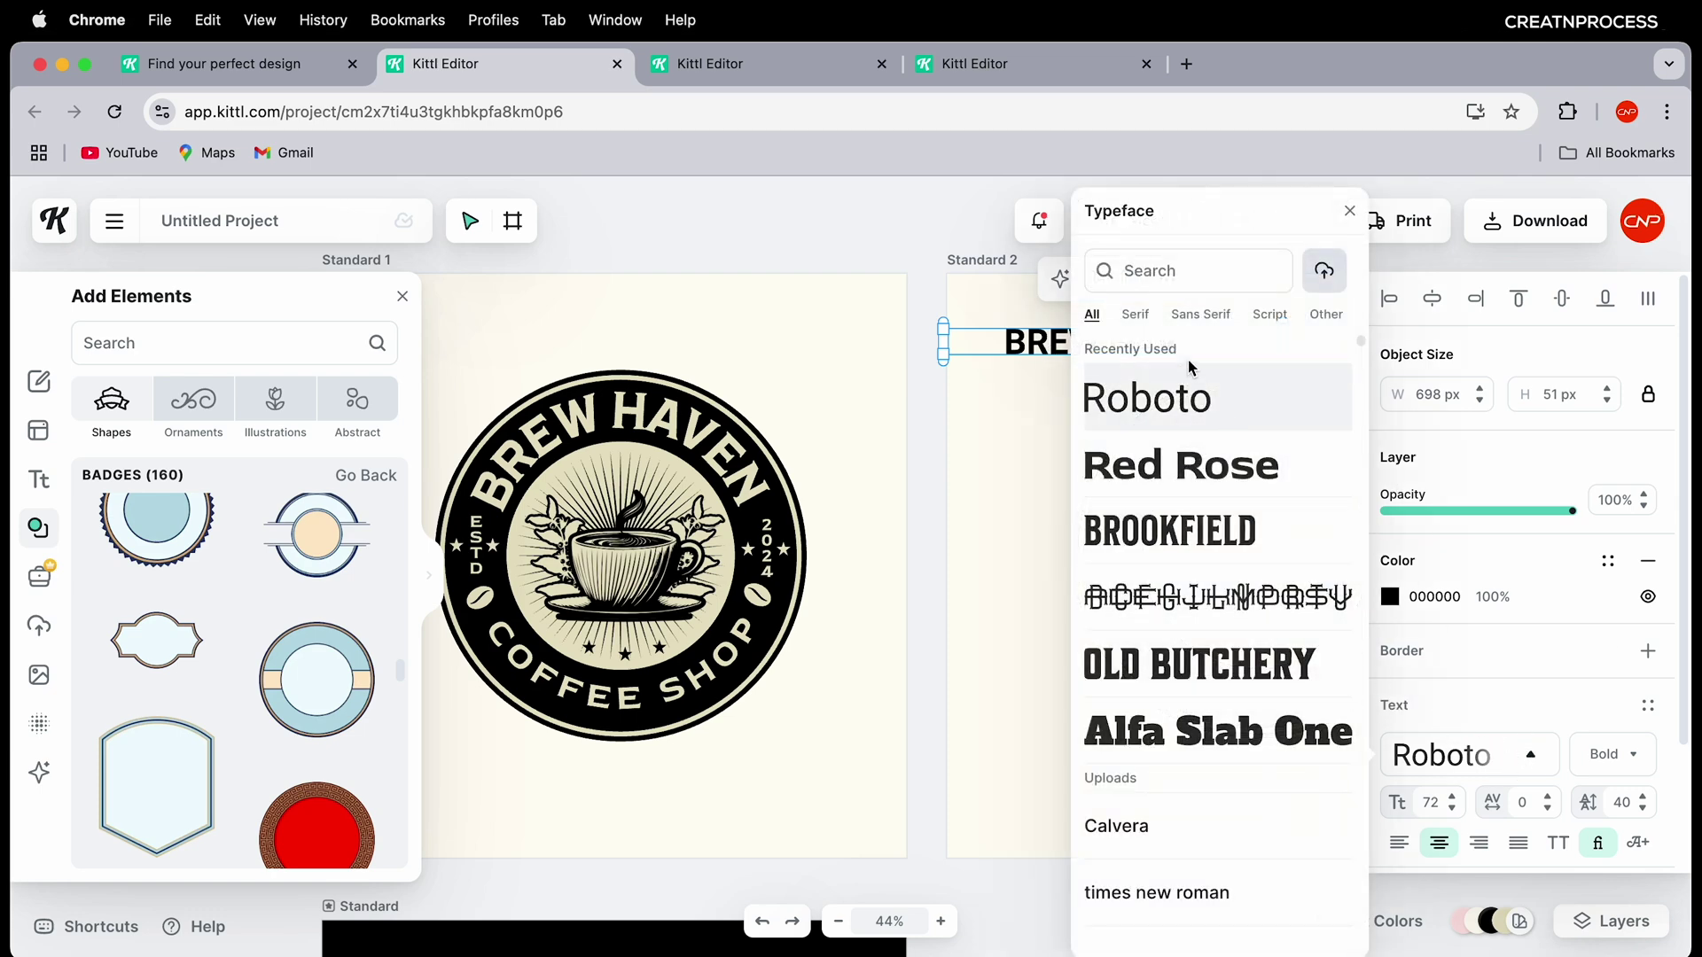
{"action": "left_click", "coordinate": [1165, 531]}
{"action": "double_click", "coordinate": [1048, 354]}
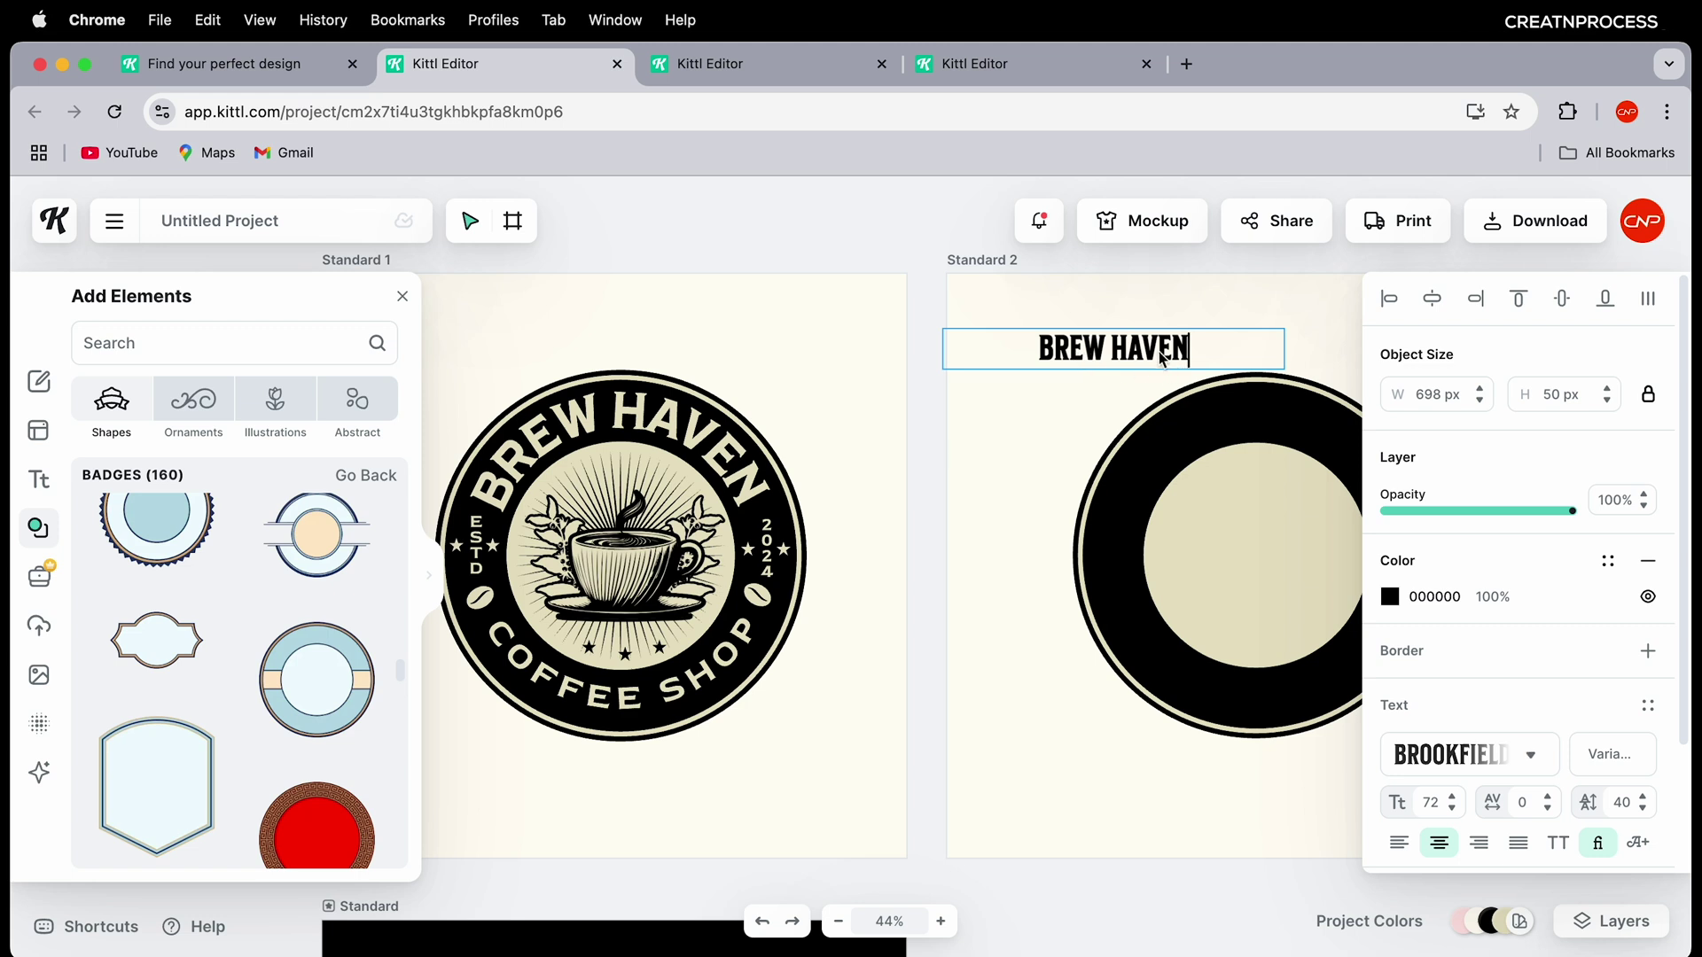
{"action": "key", "text": "Escape"}
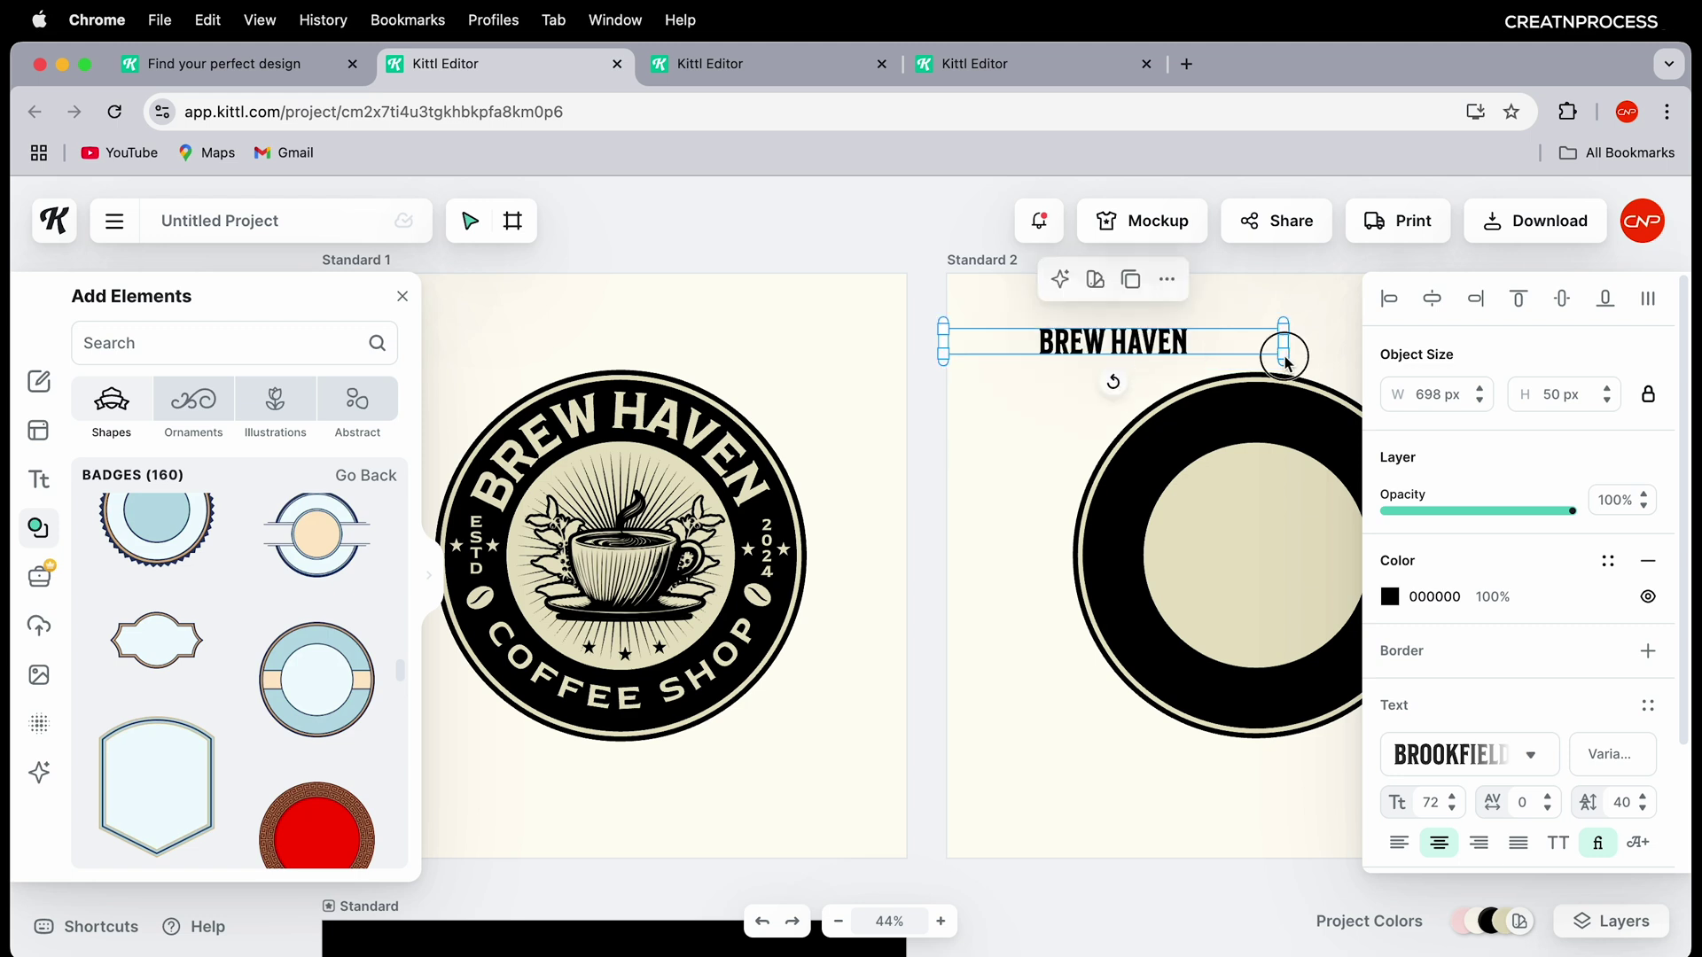
Step: Enlarge the BREW HAVEN text to size 140 over the badge's upper part and recolour it with the beige document colour E8E2C5
{"action": "left_click_drag", "start_coordinate": [1282, 350], "coordinate": [1276, 435]}
{"action": "left_click_drag", "start_coordinate": [1212, 377], "coordinate": [1250, 464]}
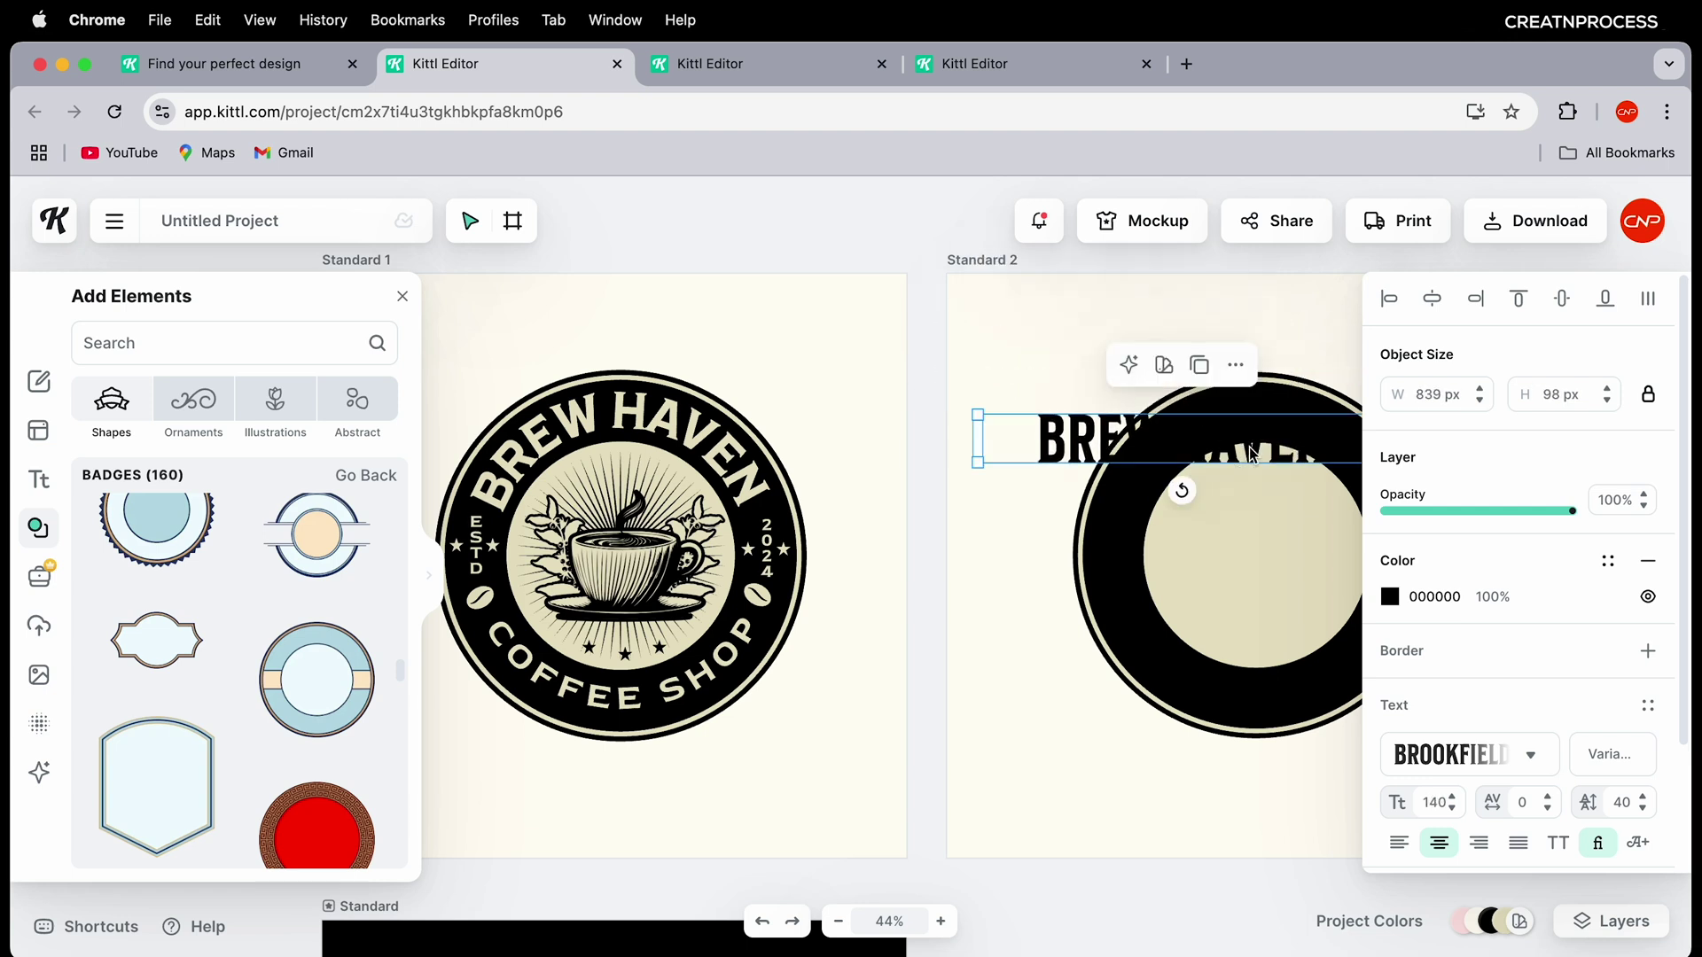
{"action": "left_click", "coordinate": [1389, 596]}
{"action": "left_click", "coordinate": [1213, 933]}
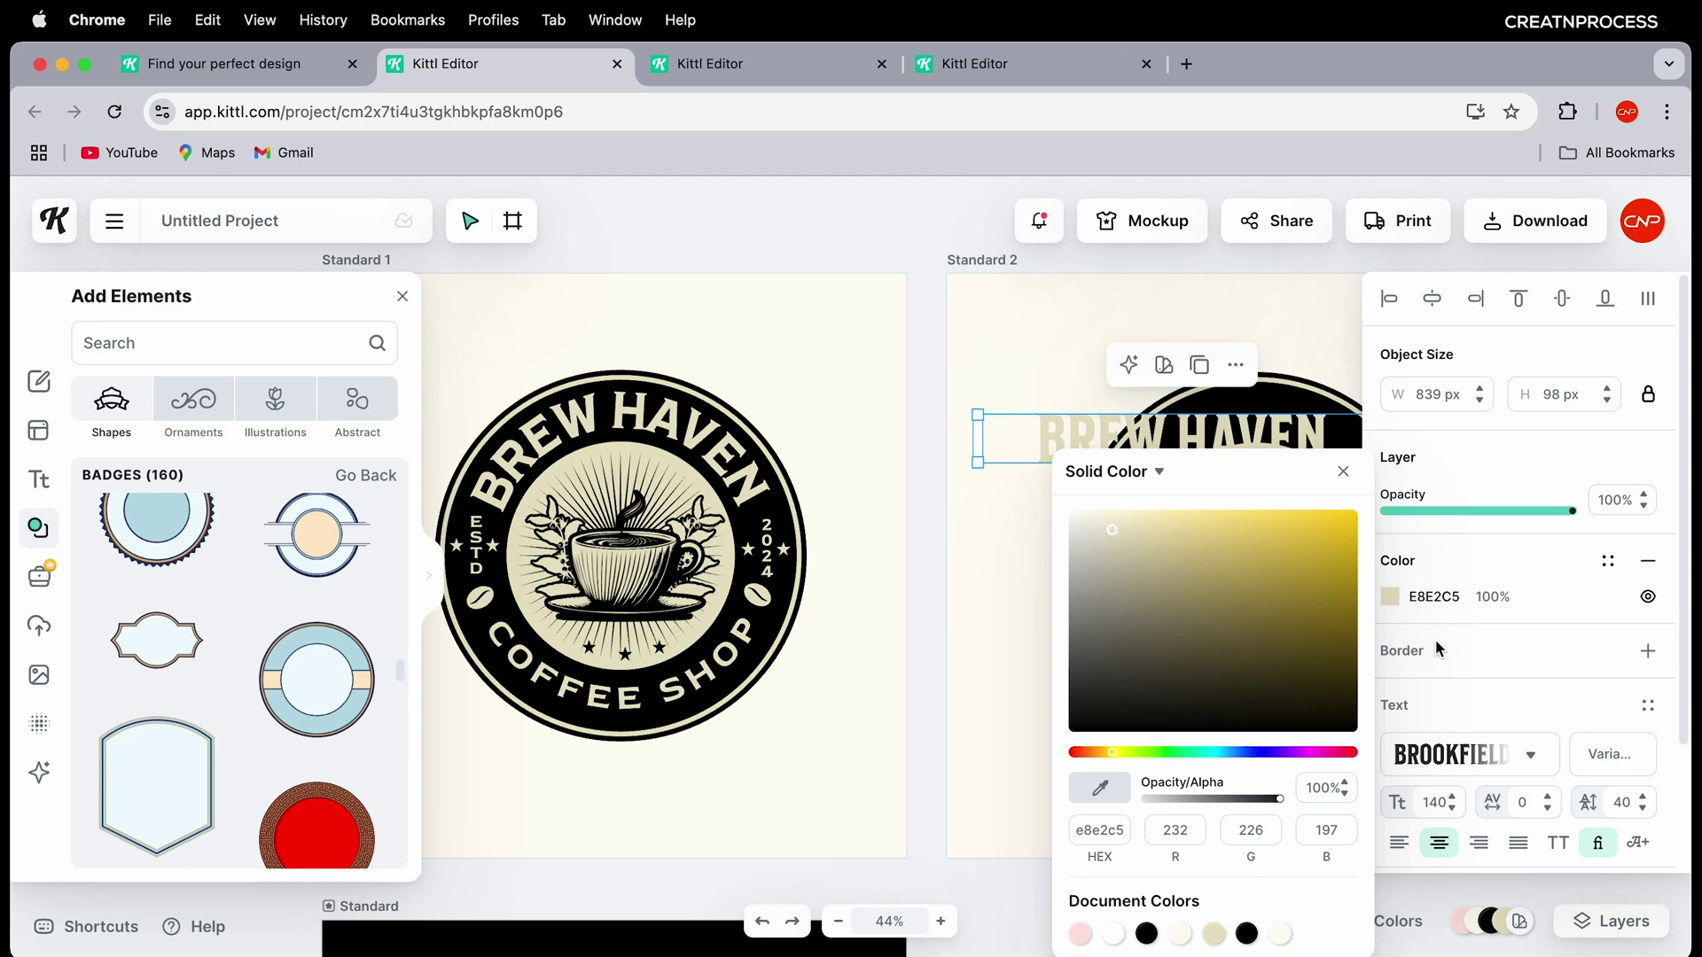
{"action": "left_click", "coordinate": [1420, 598]}
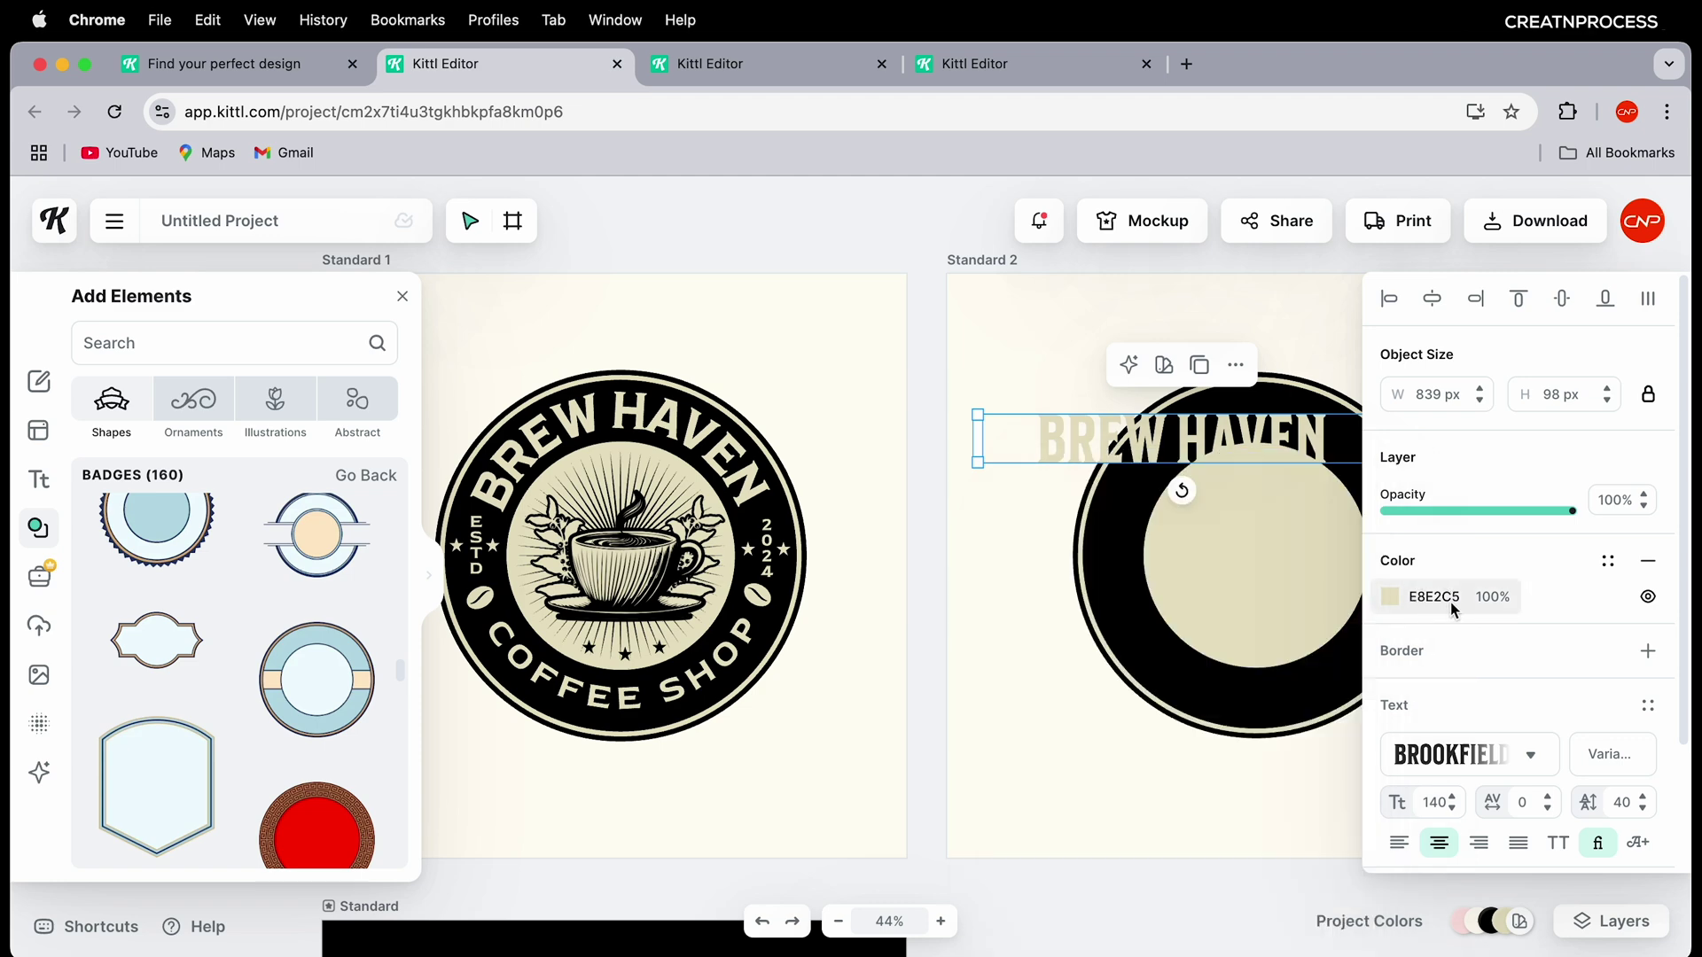
Step: Centre the BREW HAVEN text horizontally over the upper part of the badge ring, comparing it with the reference logo
{"action": "scroll", "coordinate": [1173, 482], "scroll_direction": "up", "scroll_amount": 5}
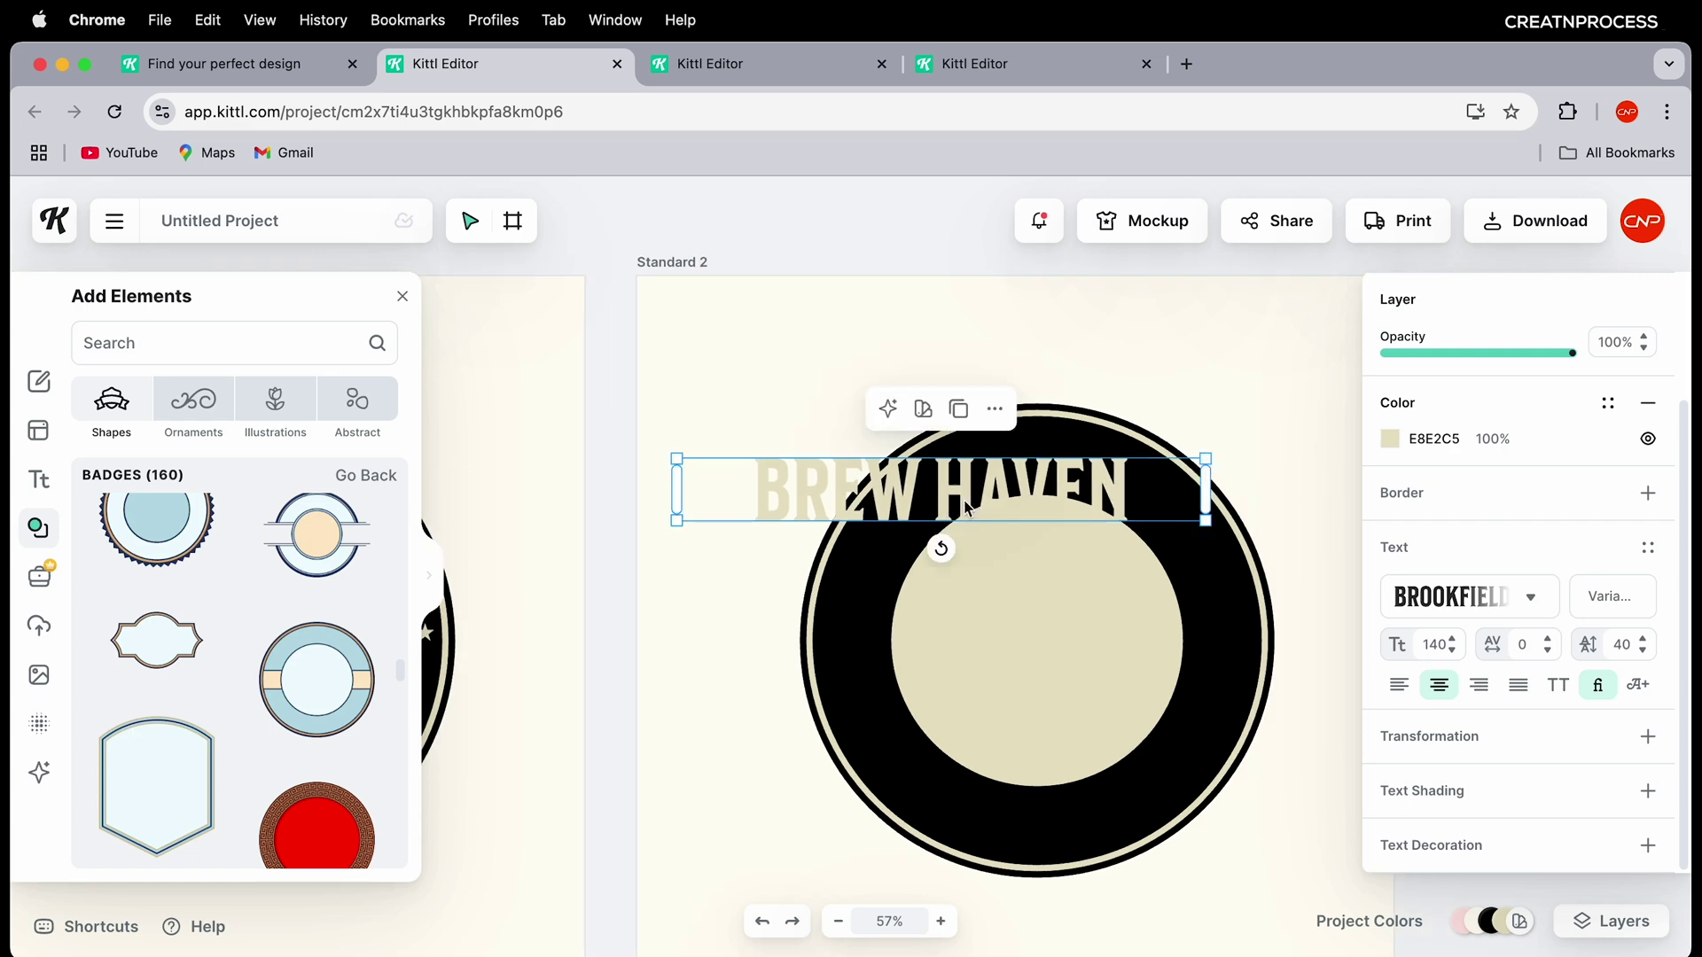
{"action": "left_click_drag", "start_coordinate": [964, 507], "coordinate": [1074, 507]}
{"action": "scroll", "coordinate": [1074, 507], "scroll_direction": "down", "scroll_amount": 3}
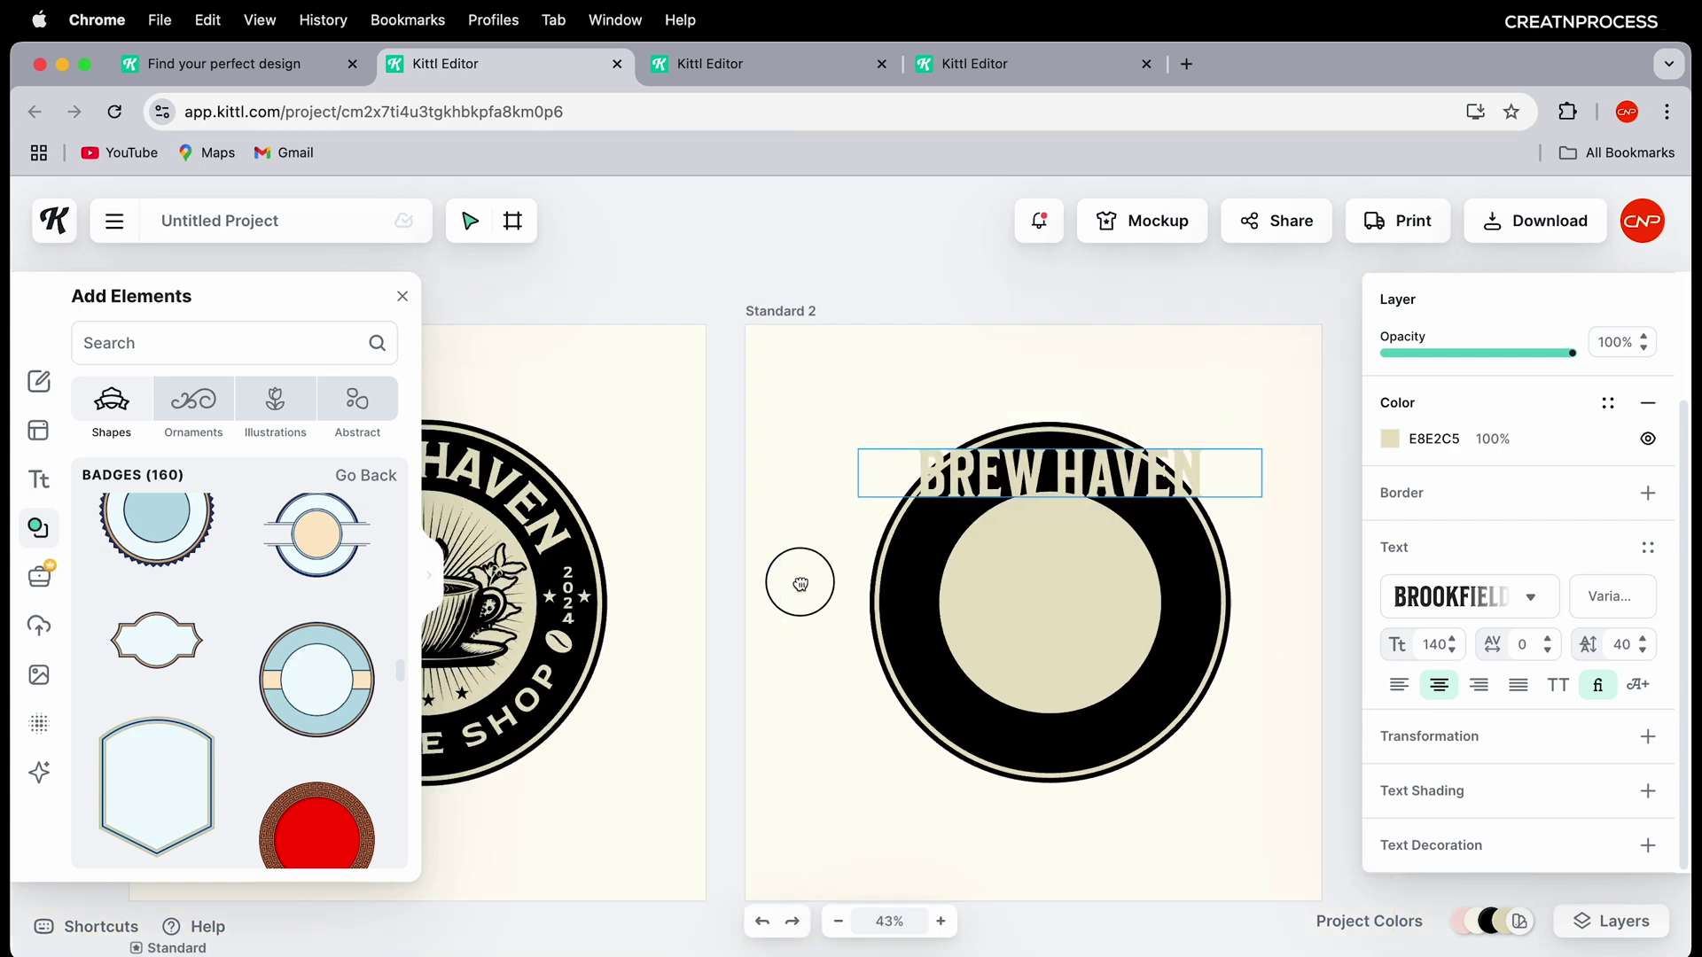
{"action": "left_click_drag", "start_coordinate": [800, 584], "coordinate": [1057, 583]}
{"action": "scroll", "coordinate": [892, 647], "scroll_direction": "up", "scroll_amount": 1}
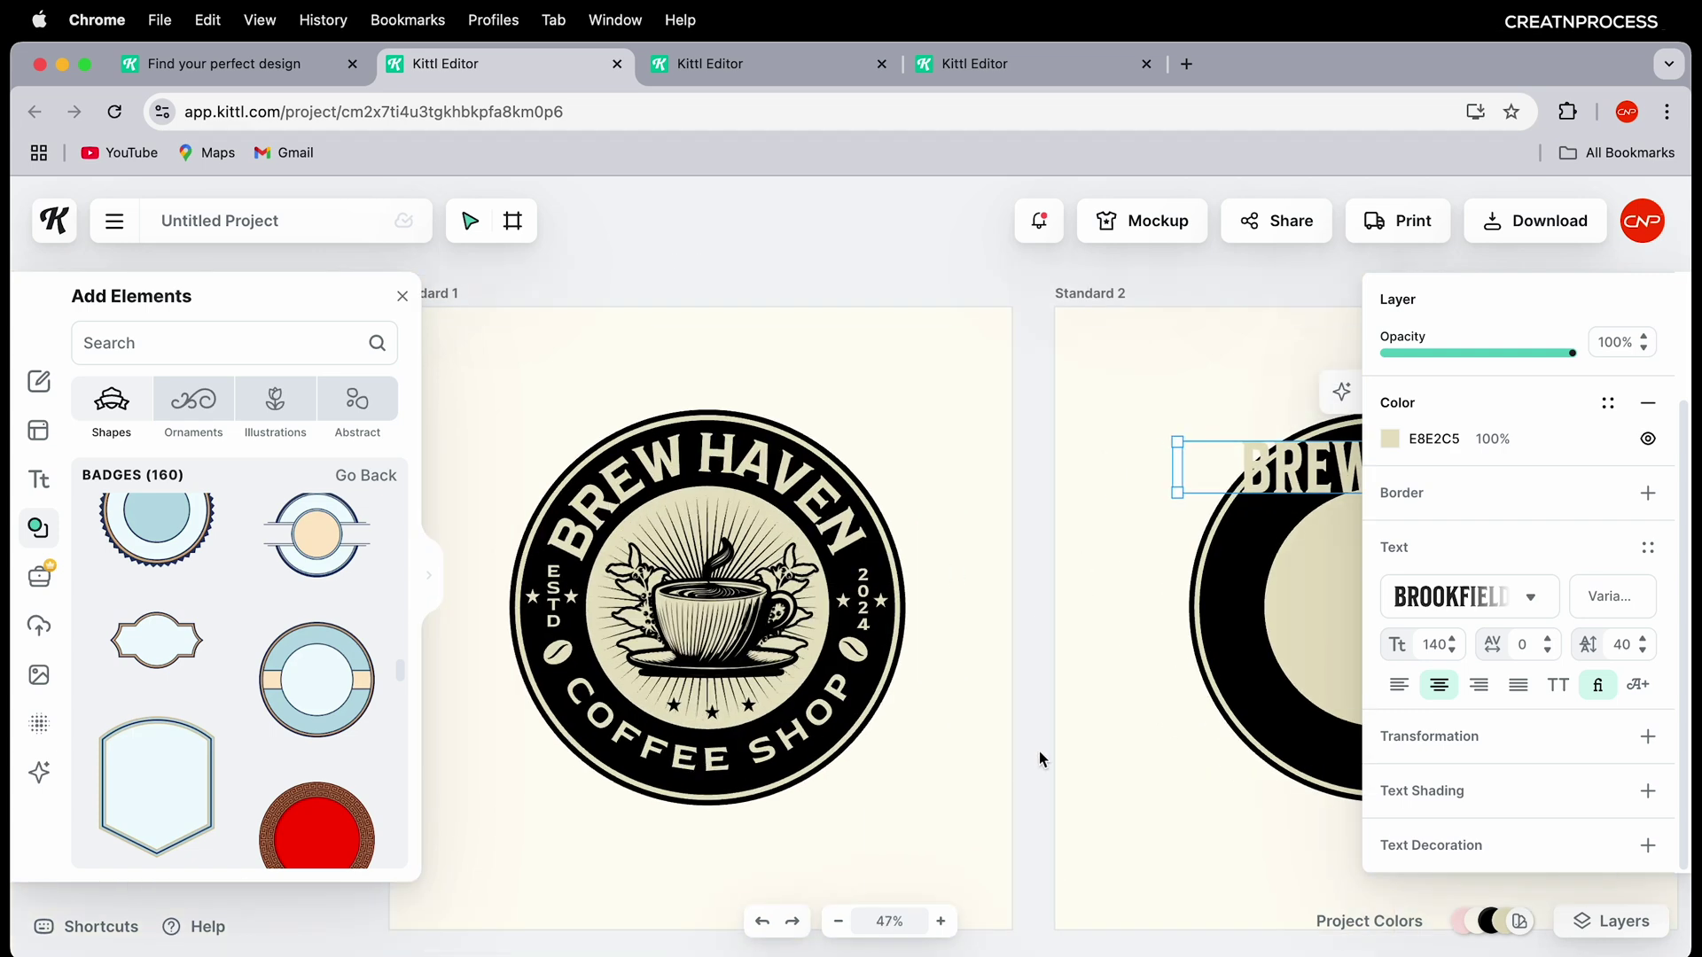
{"action": "scroll", "coordinate": [1042, 759], "scroll_direction": "down", "scroll_amount": 3}
{"action": "left_click_drag", "start_coordinate": [1156, 670], "coordinate": [818, 651]}
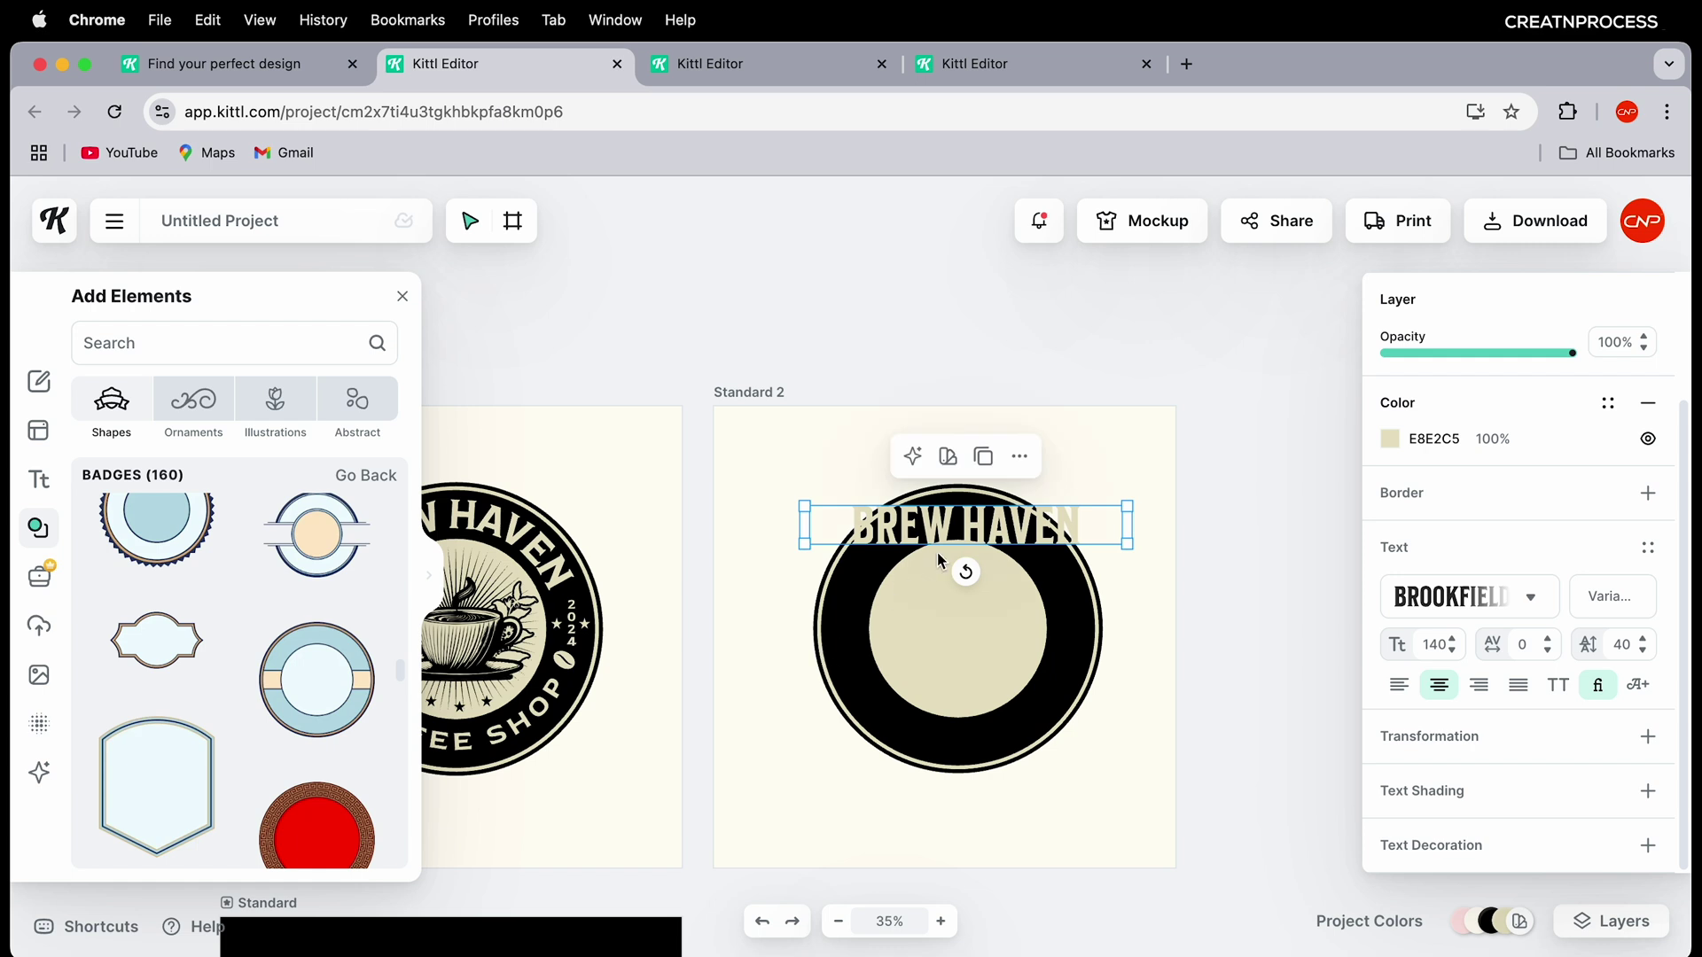
{"action": "left_click_drag", "start_coordinate": [991, 538], "coordinate": [980, 545]}
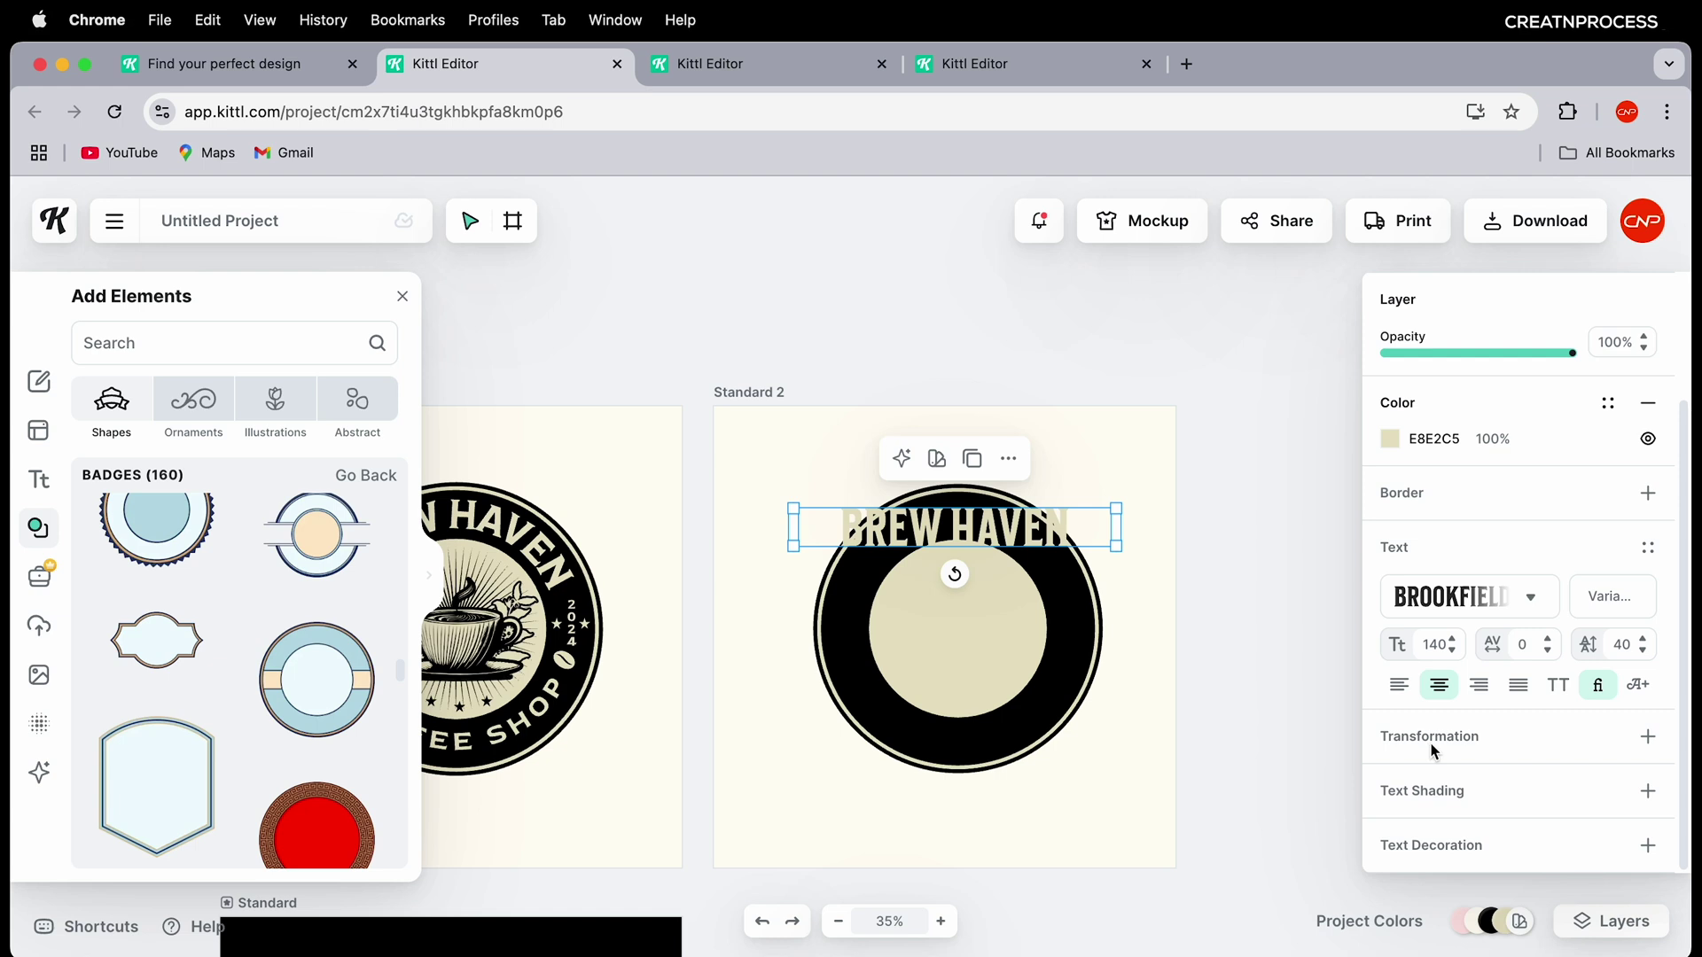
Step: Try several text transformation presets on BREW HAVEN and apply the Circle transformation
{"action": "left_click", "coordinate": [1647, 736]}
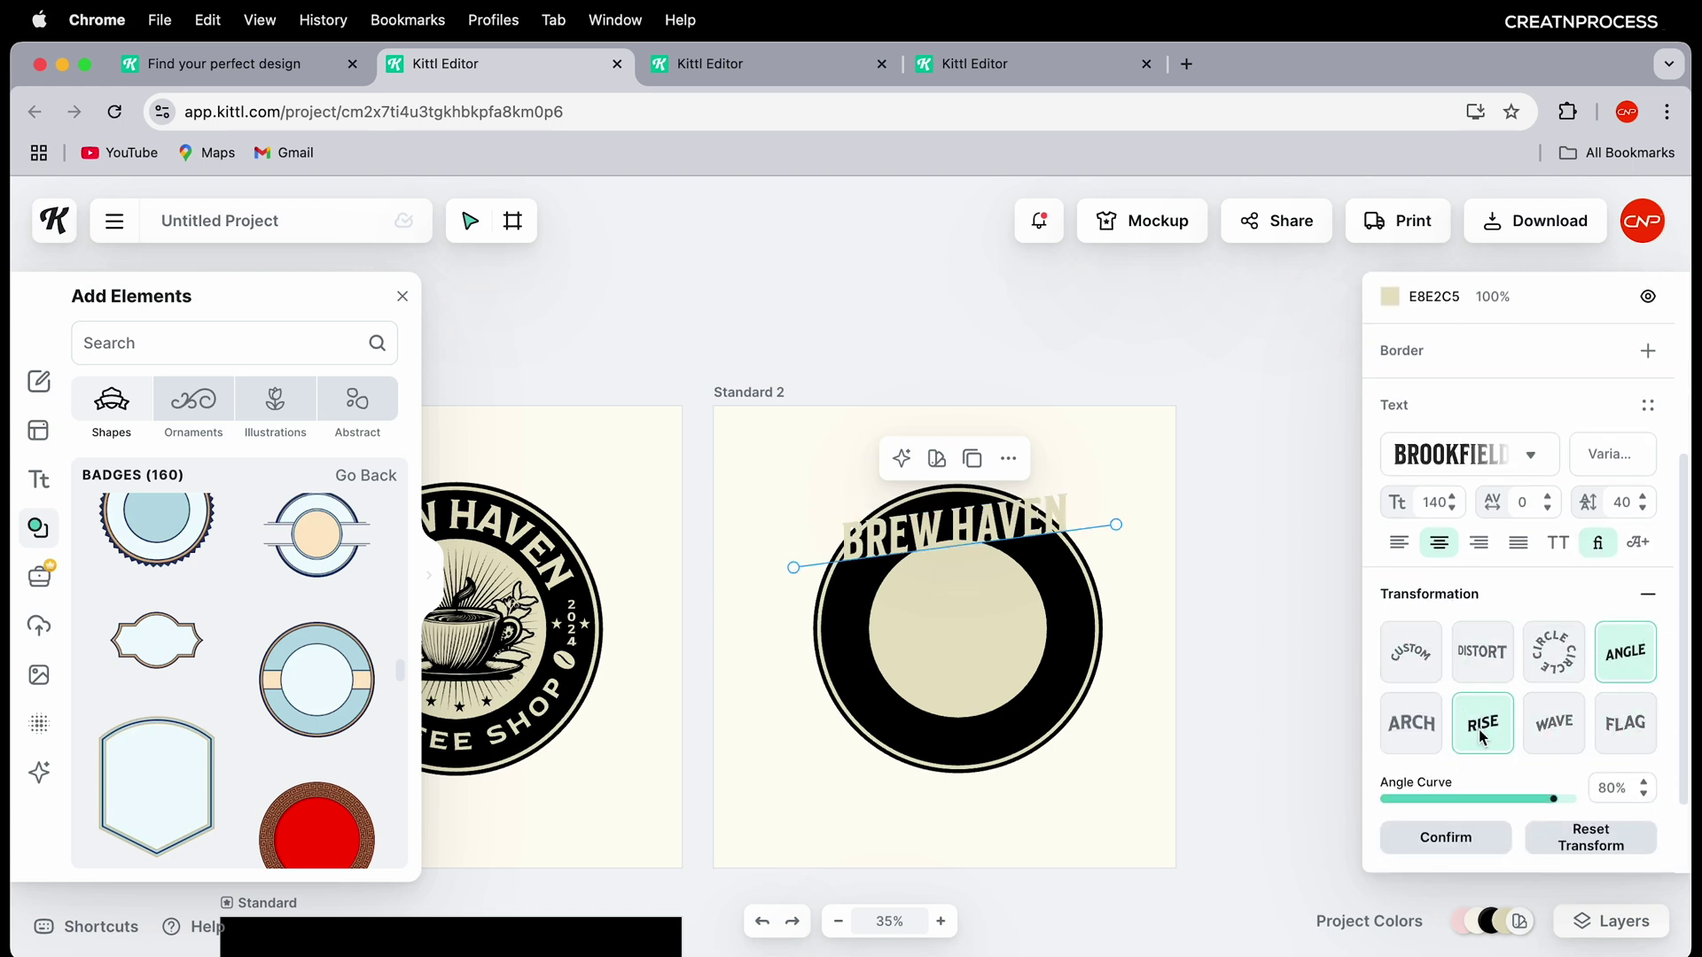
{"action": "left_click", "coordinate": [1396, 710]}
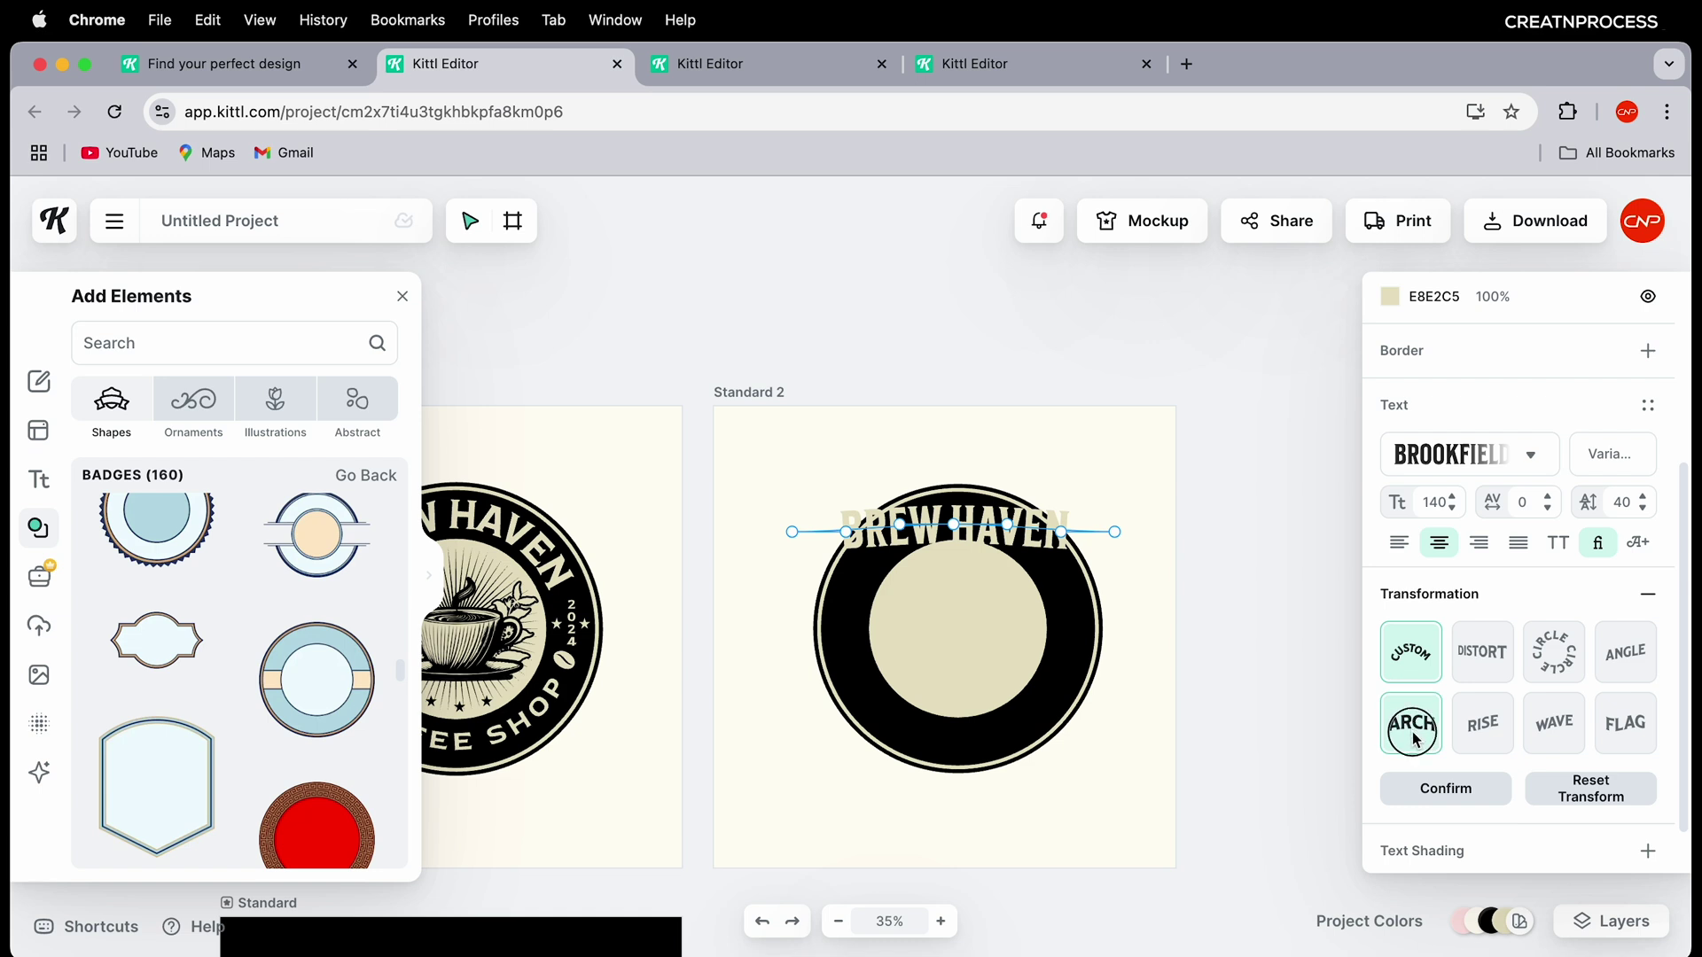
{"action": "left_click", "coordinate": [1470, 727]}
{"action": "left_click", "coordinate": [1482, 653]}
{"action": "left_click", "coordinate": [1554, 723]}
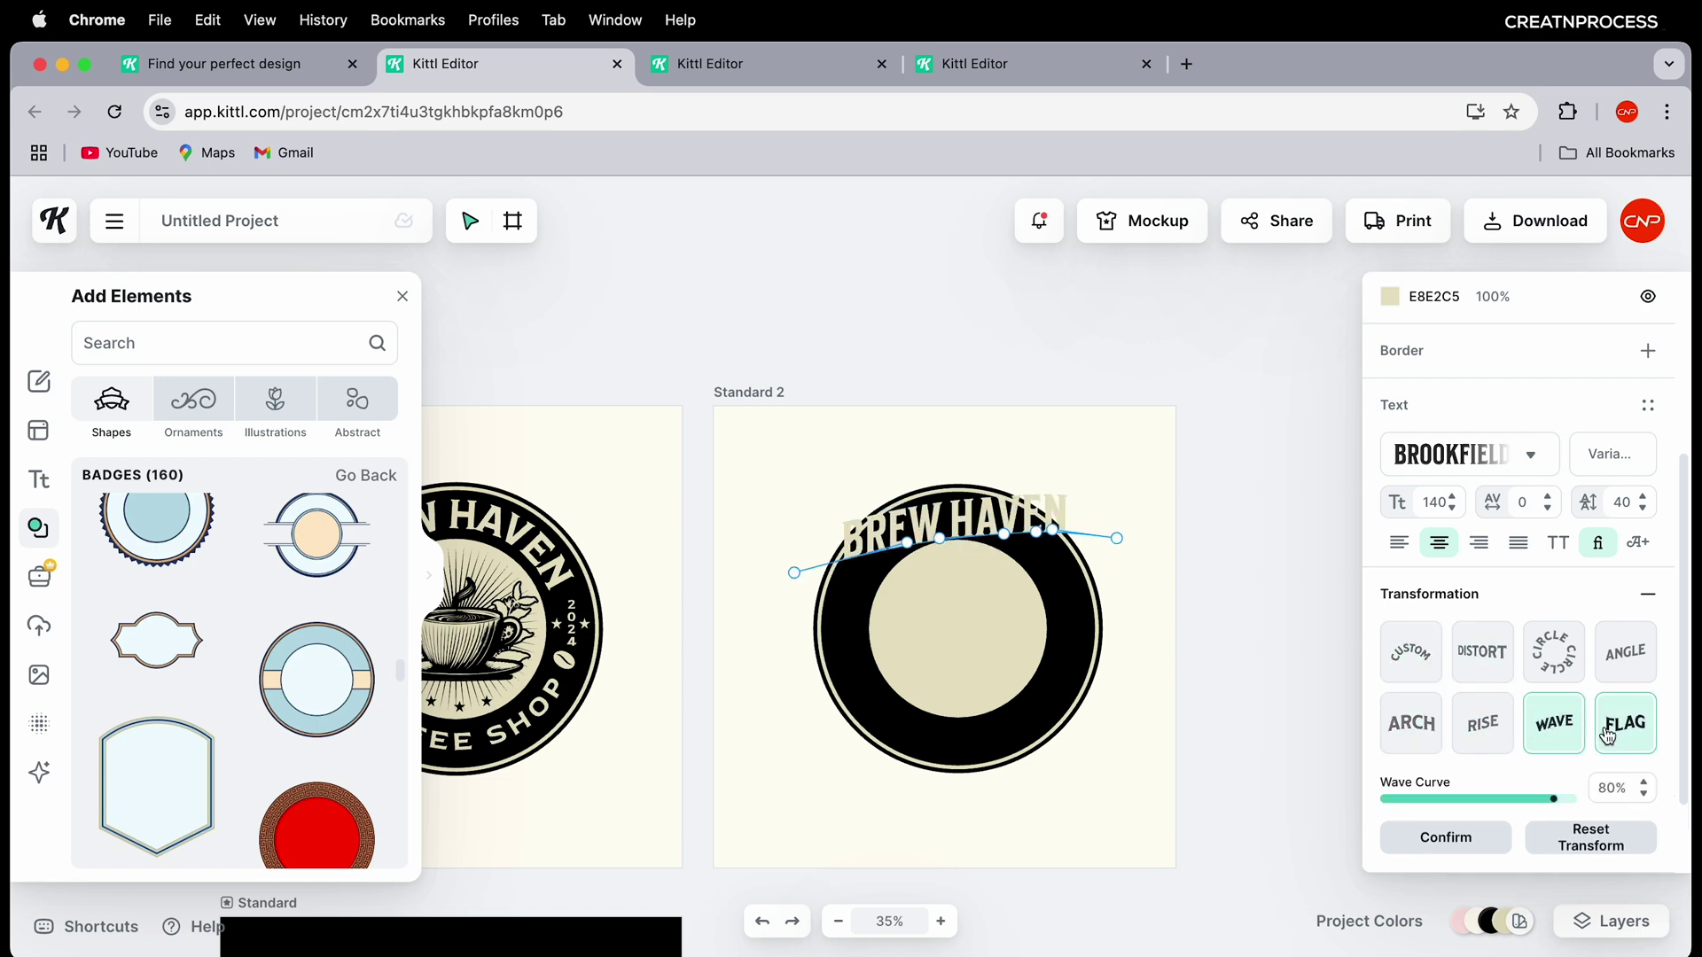
{"action": "left_click", "coordinate": [1624, 723]}
{"action": "left_click", "coordinate": [1571, 669]}
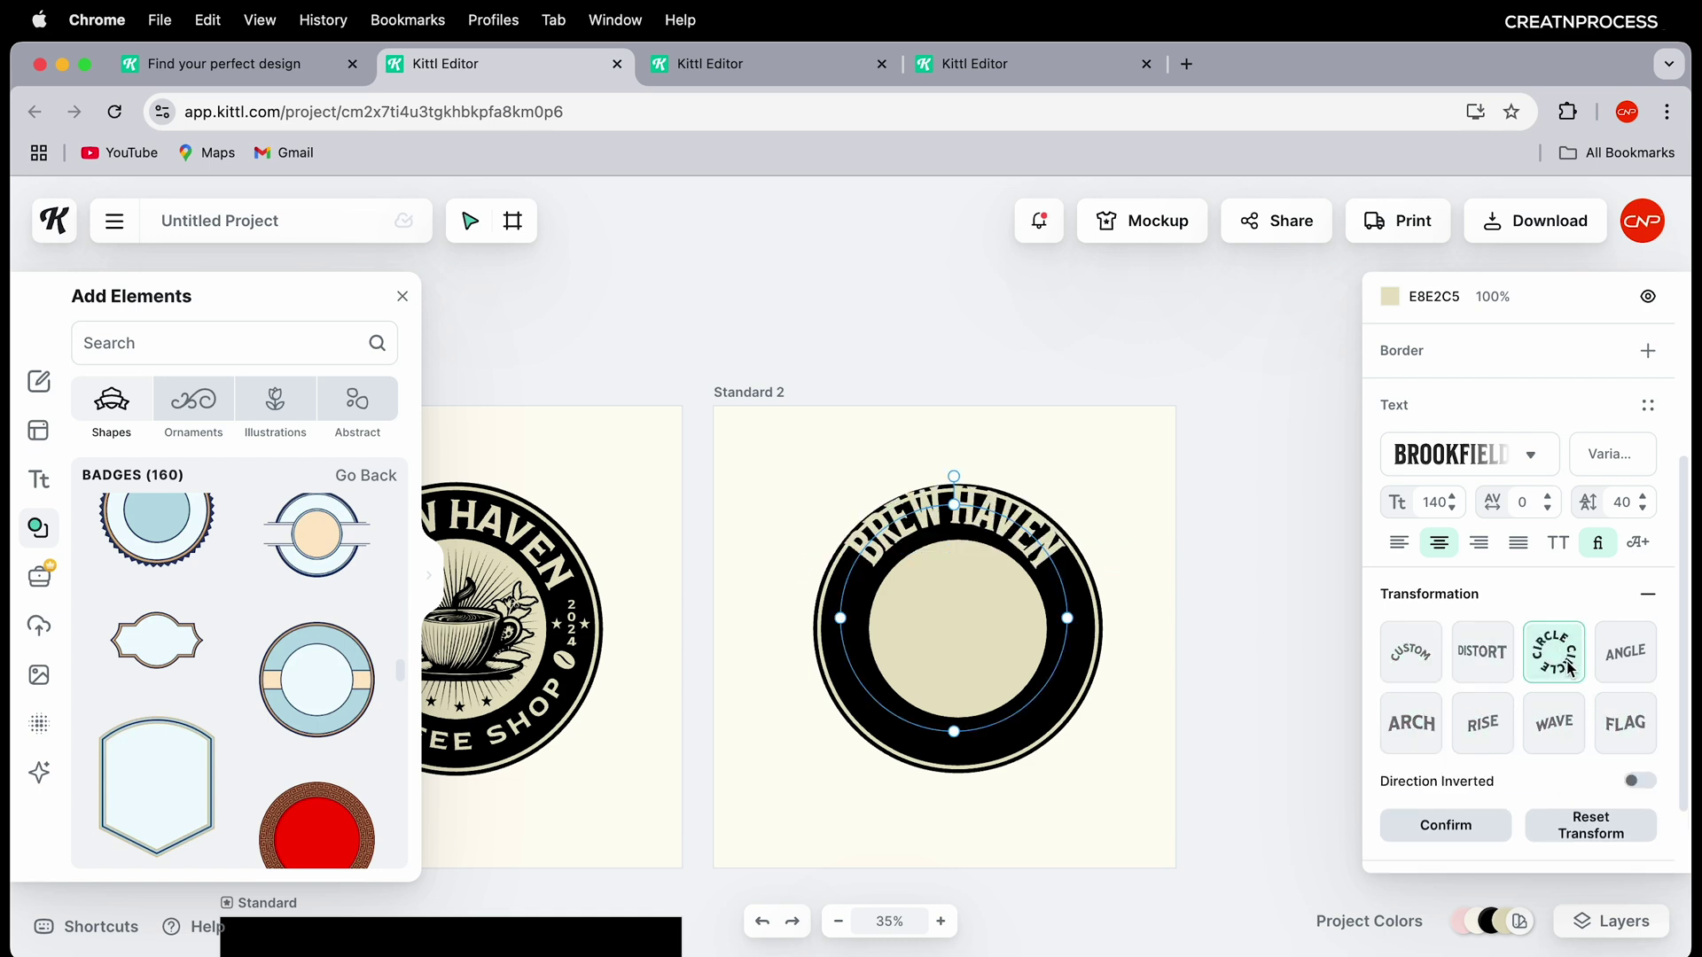
Step: Shift and adjust the circular BREW HAVEN text so it follows the upper part of the badge's black ring
{"action": "scroll", "coordinate": [989, 700], "scroll_direction": "up", "scroll_amount": 3}
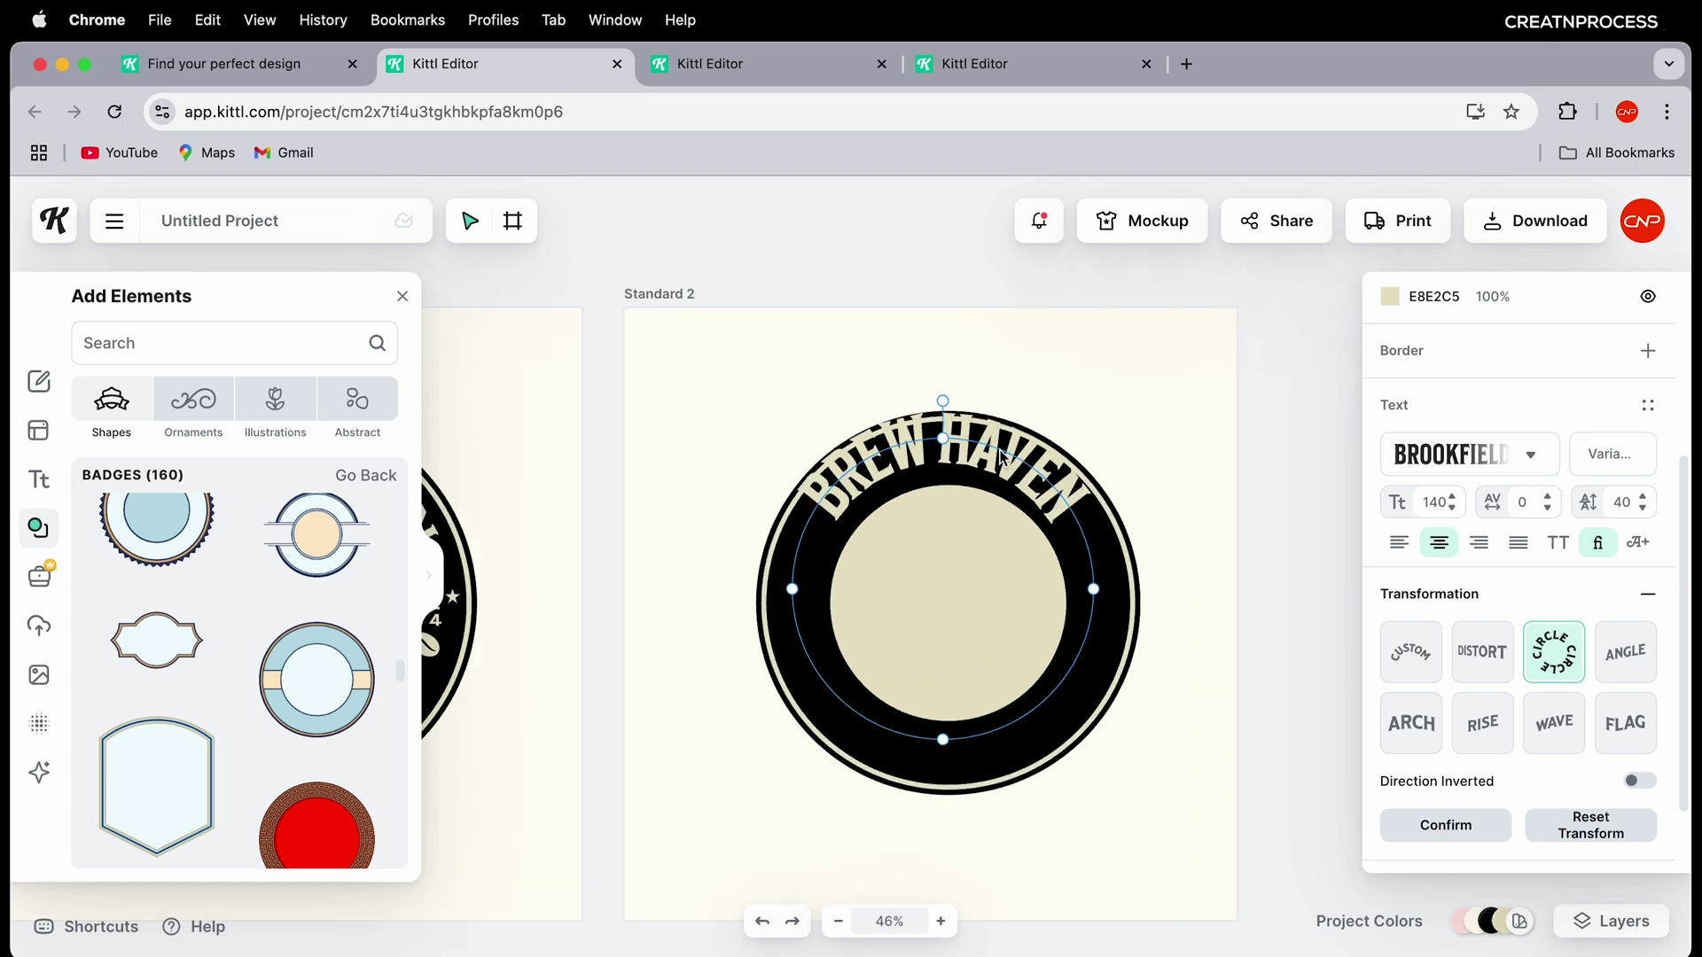
{"action": "left_click_drag", "start_coordinate": [1000, 457], "coordinate": [1010, 467]}
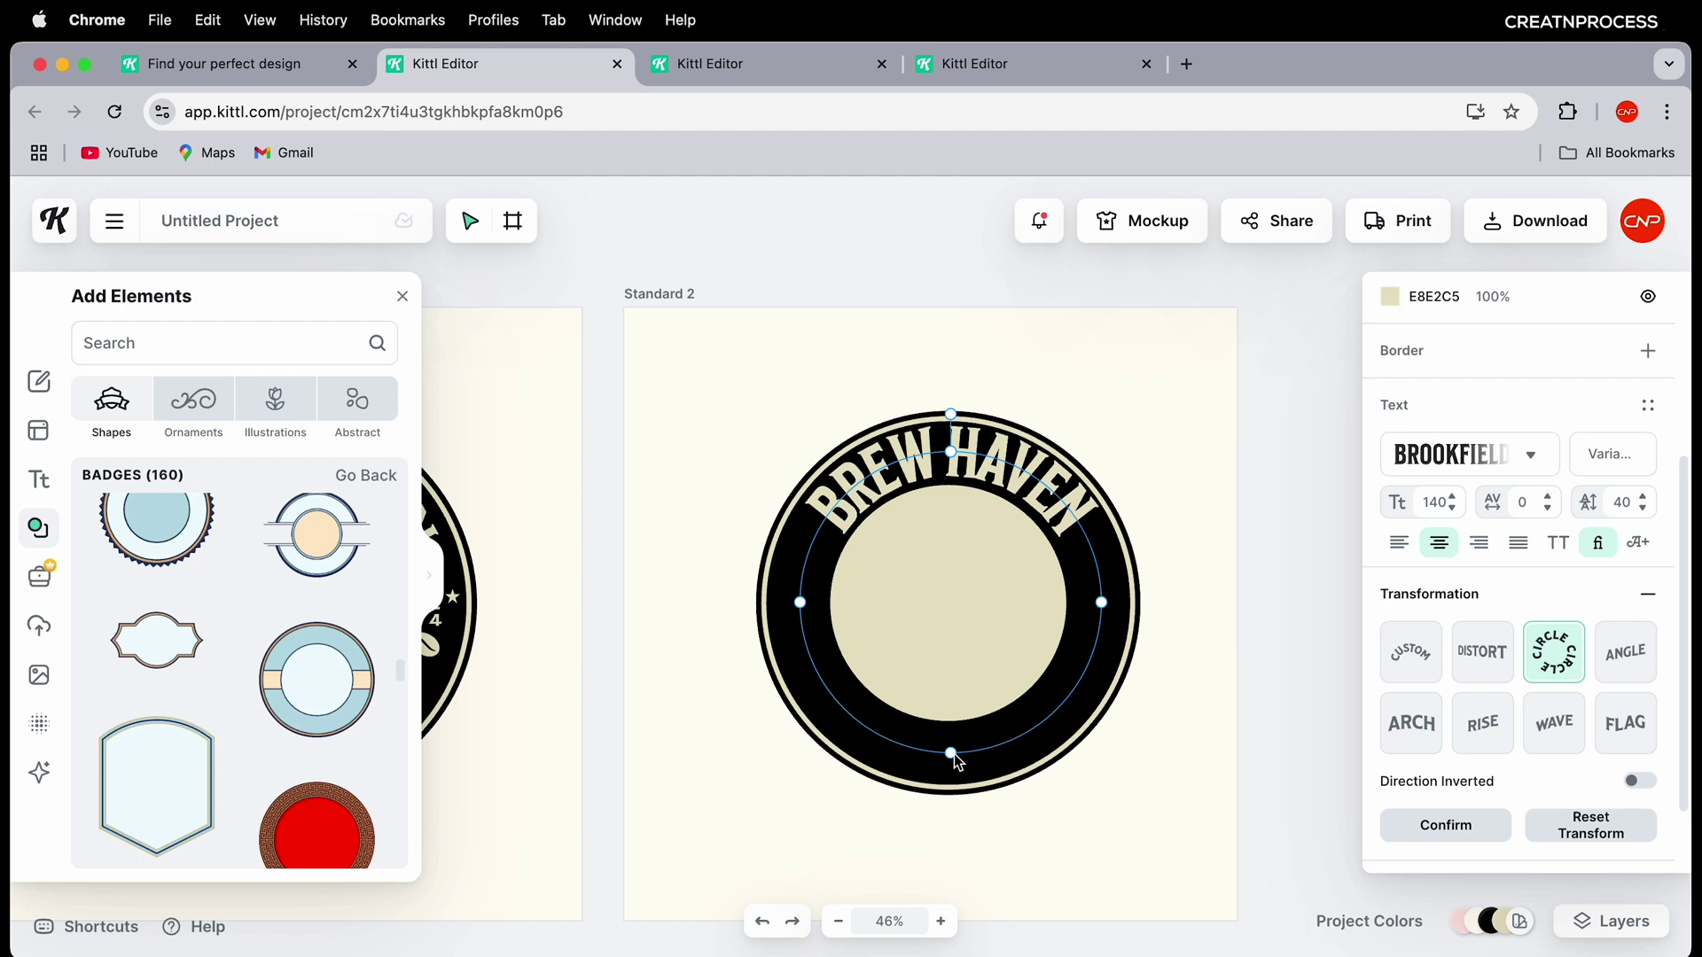
{"action": "left_click_drag", "start_coordinate": [957, 760], "coordinate": [957, 760]}
{"action": "left_click_drag", "start_coordinate": [1033, 470], "coordinate": [1025, 473]}
{"action": "left_click_drag", "start_coordinate": [950, 755], "coordinate": [953, 760]}
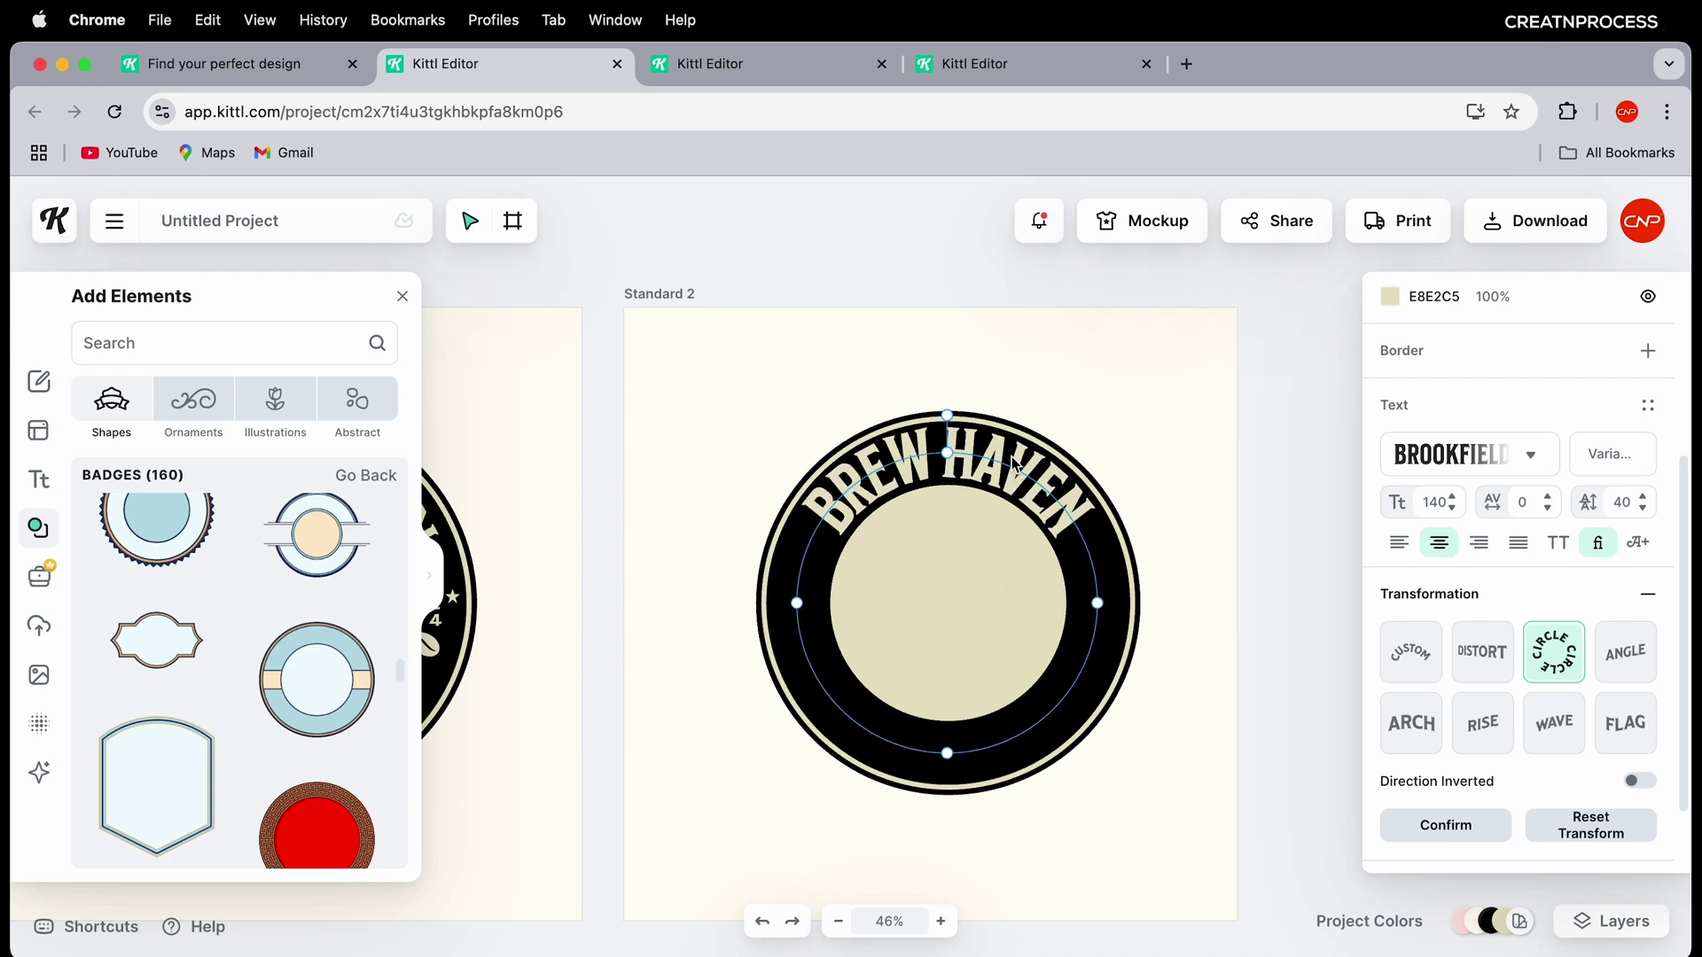
Step: Set the BREW HAVEN text's font size to 118 and its variable font width to 472
{"action": "left_click", "coordinate": [1437, 501]}
{"action": "key", "text": "Down"}
{"action": "scroll", "coordinate": [1437, 501], "scroll_direction": "down", "scroll_amount": 10}
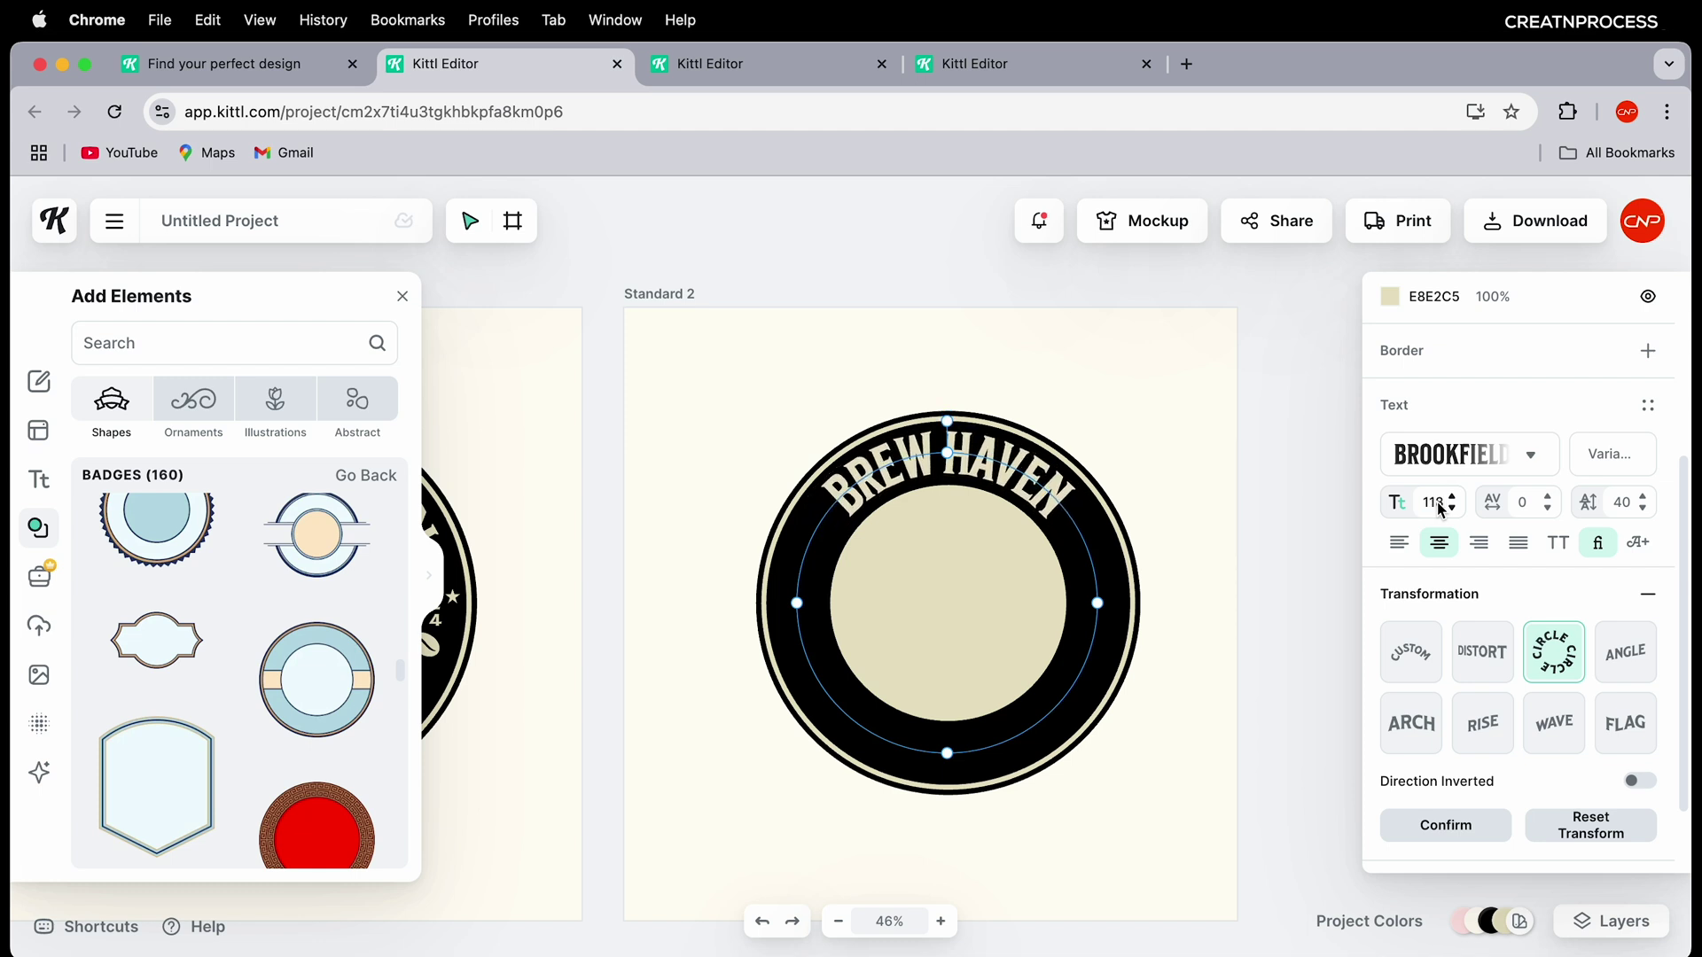
{"action": "left_click", "coordinate": [1627, 453]}
{"action": "left_click_drag", "start_coordinate": [1252, 501], "coordinate": [1342, 516]}
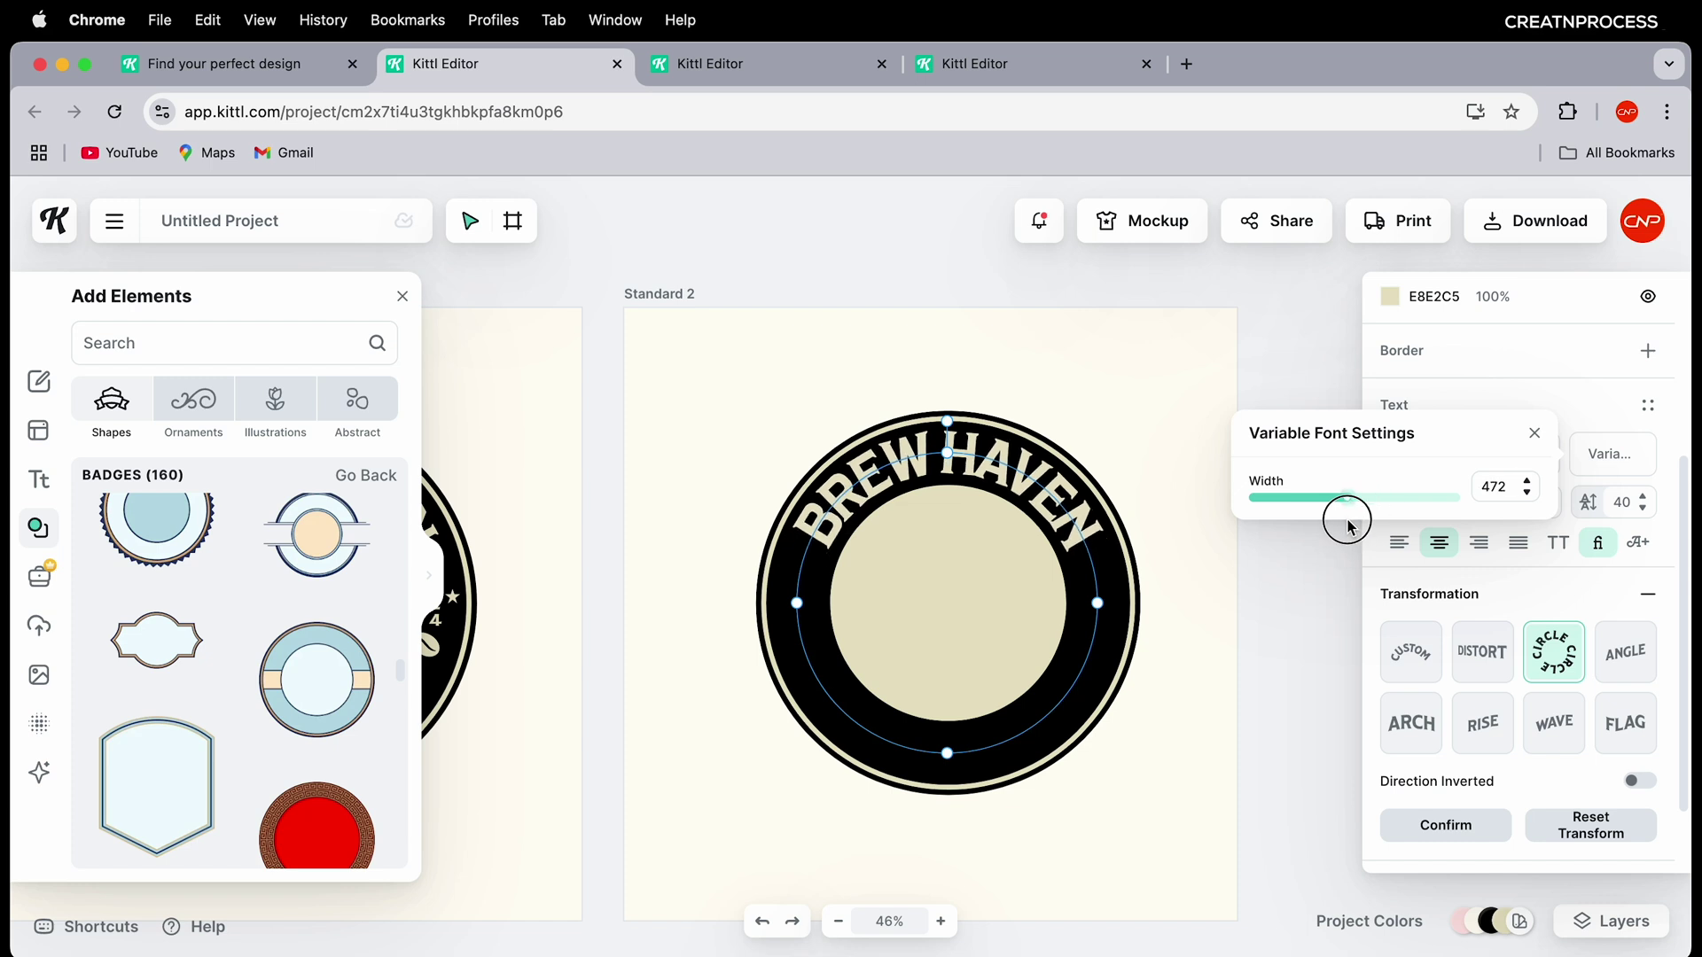
{"action": "left_click", "coordinate": [1493, 403]}
Step: Set the BREW HAVEN letter spacing to 50 and widen its variable font slightly, comparing it with the reference badge
{"action": "left_click", "coordinate": [1520, 502]}
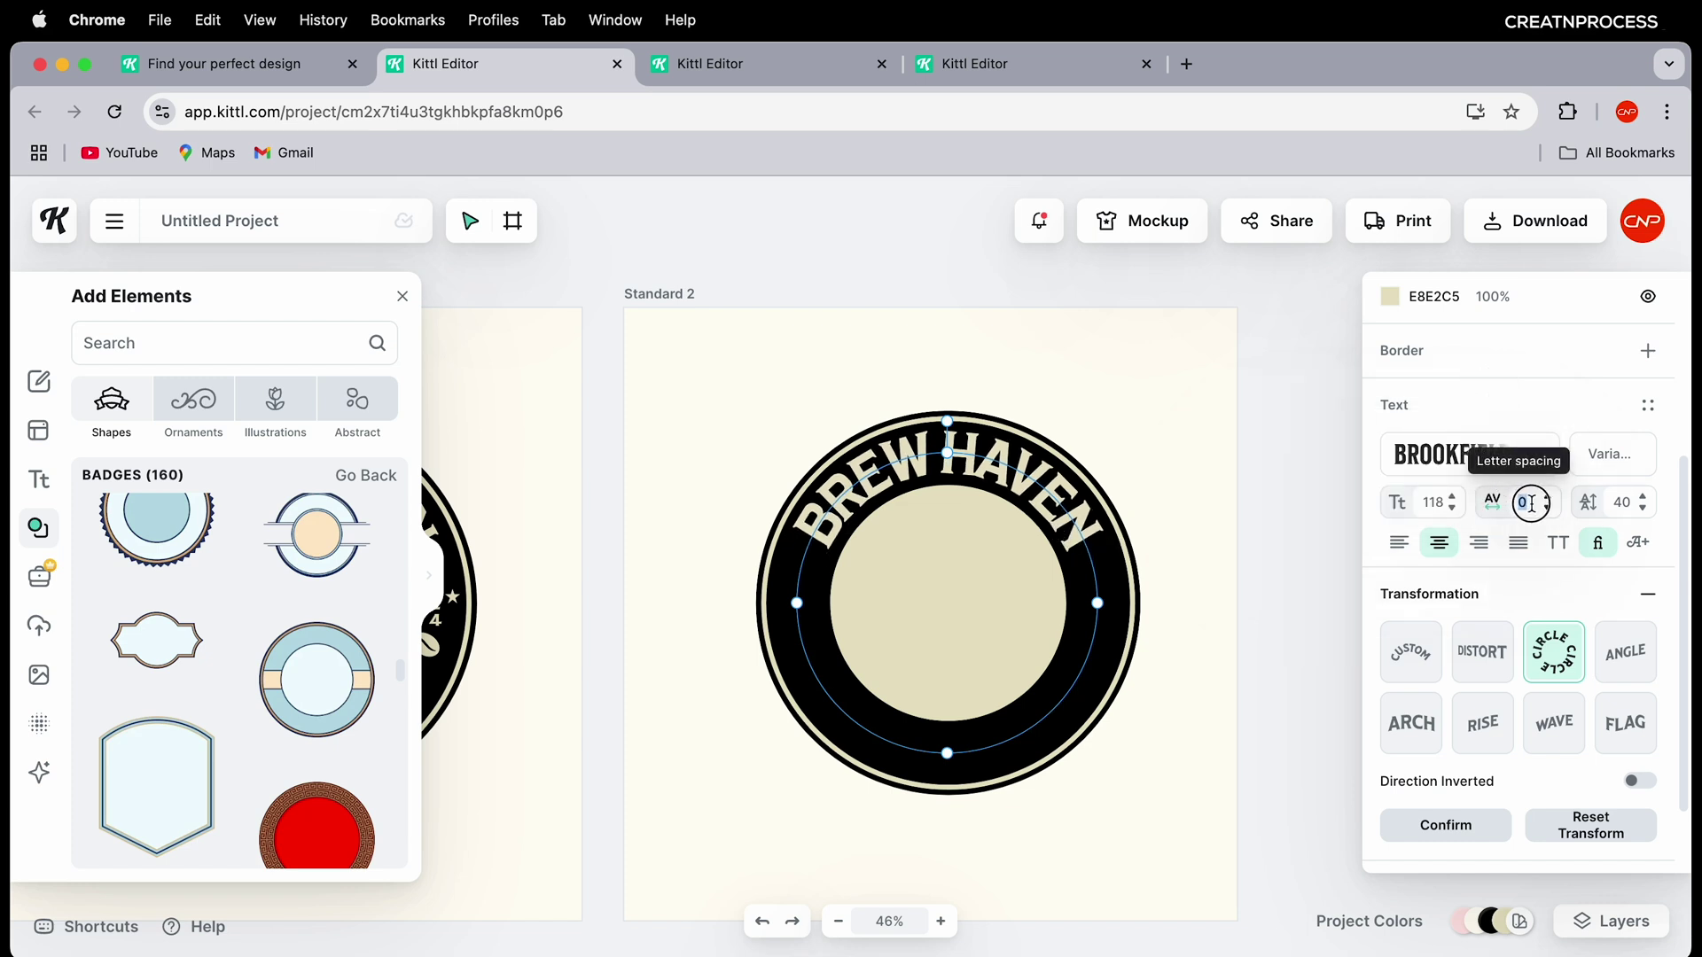
{"action": "type", "text": "50"}
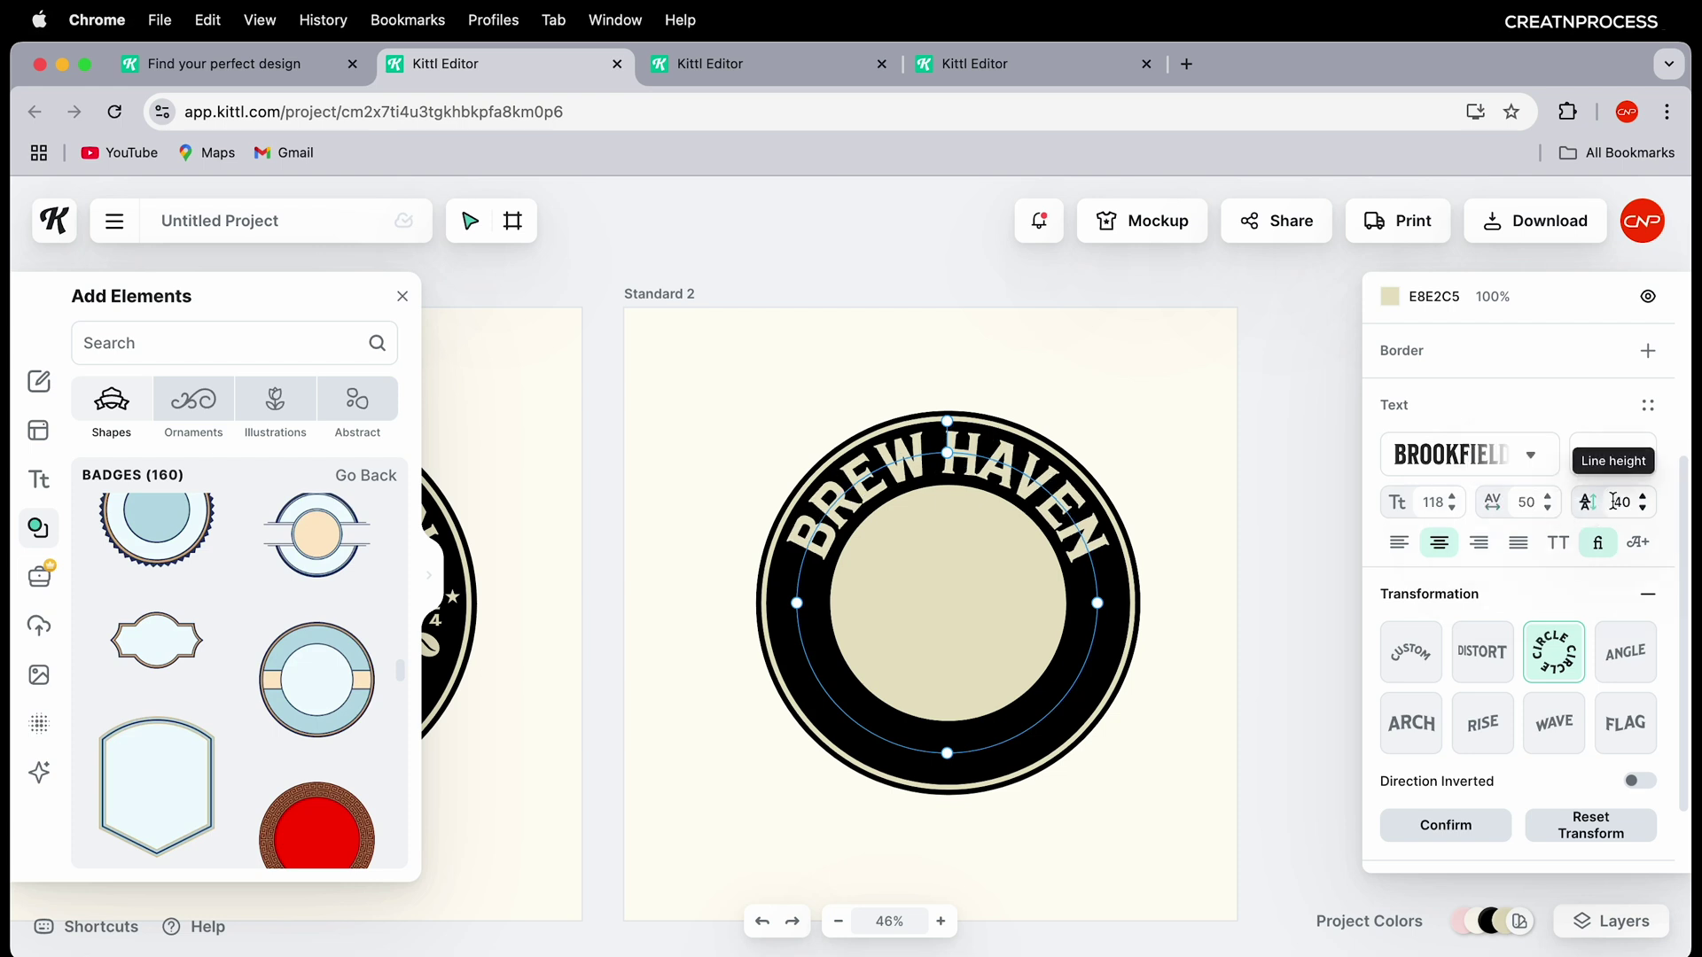
{"action": "left_click", "coordinate": [1611, 463]}
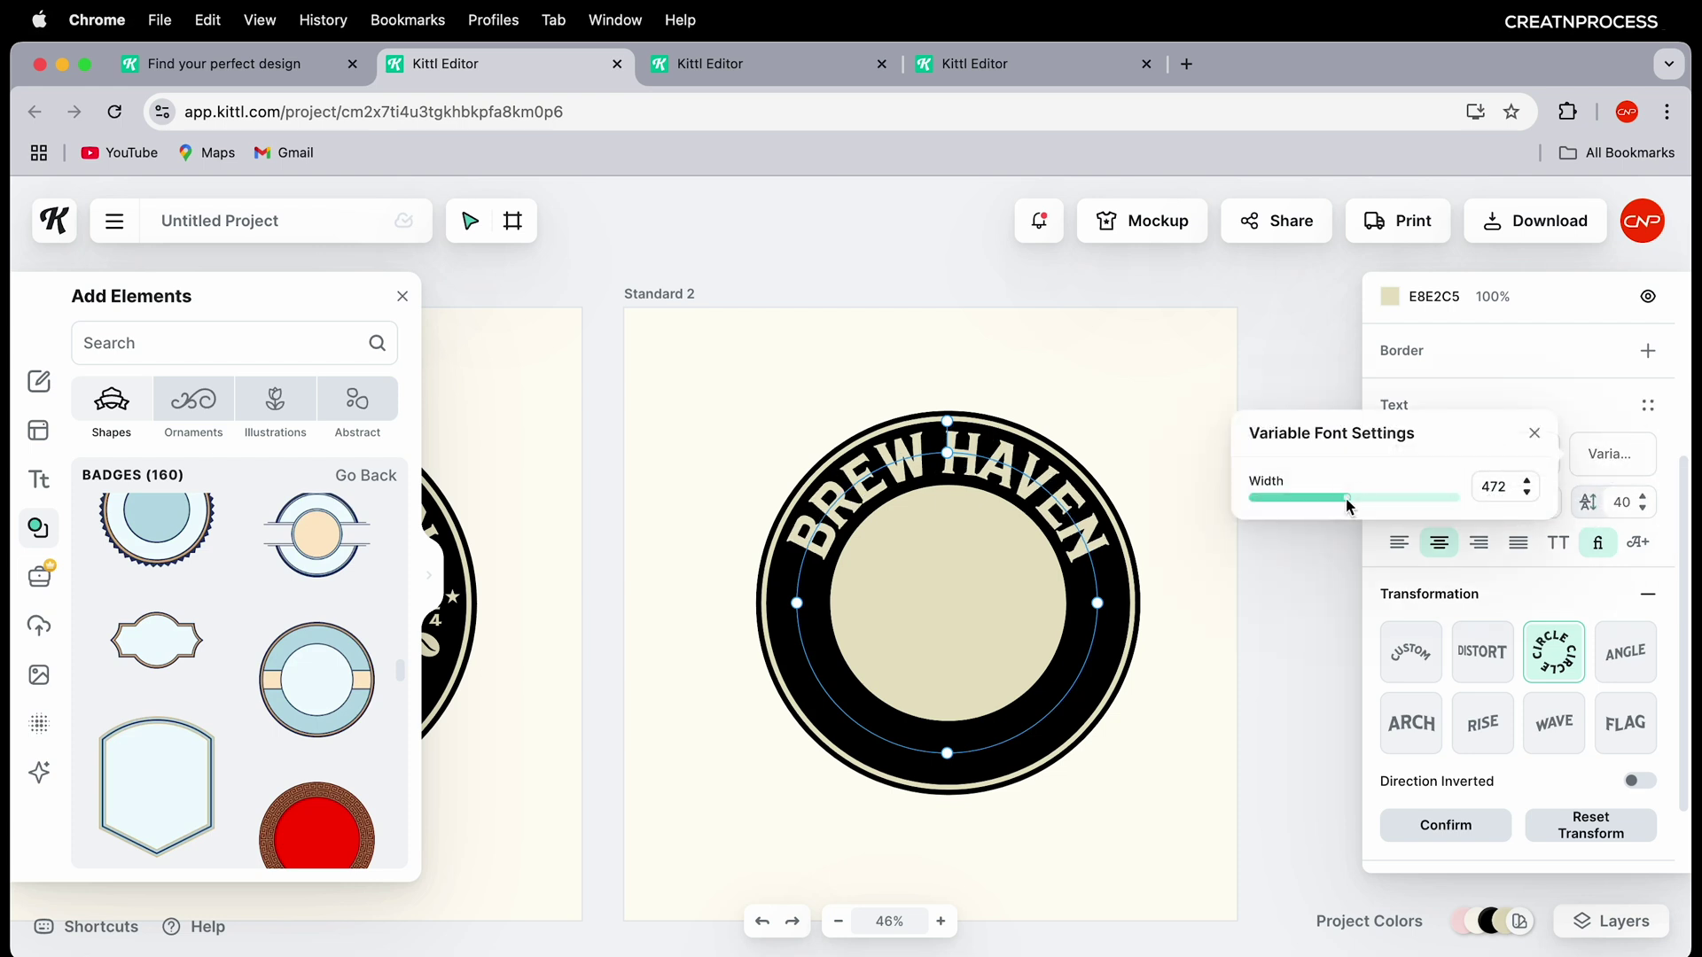
{"action": "mouse_move", "coordinate": [1347, 505]}
{"action": "left_mouse_down"}
{"action": "mouse_move", "coordinate": [1329, 502]}
{"action": "mouse_move", "coordinate": [1364, 509]}
{"action": "left_mouse_up"}
{"action": "left_click", "coordinate": [1223, 645]}
{"action": "left_click", "coordinate": [1099, 641]}
{"action": "left_click_drag", "start_coordinate": [727, 634], "coordinate": [1075, 620]}
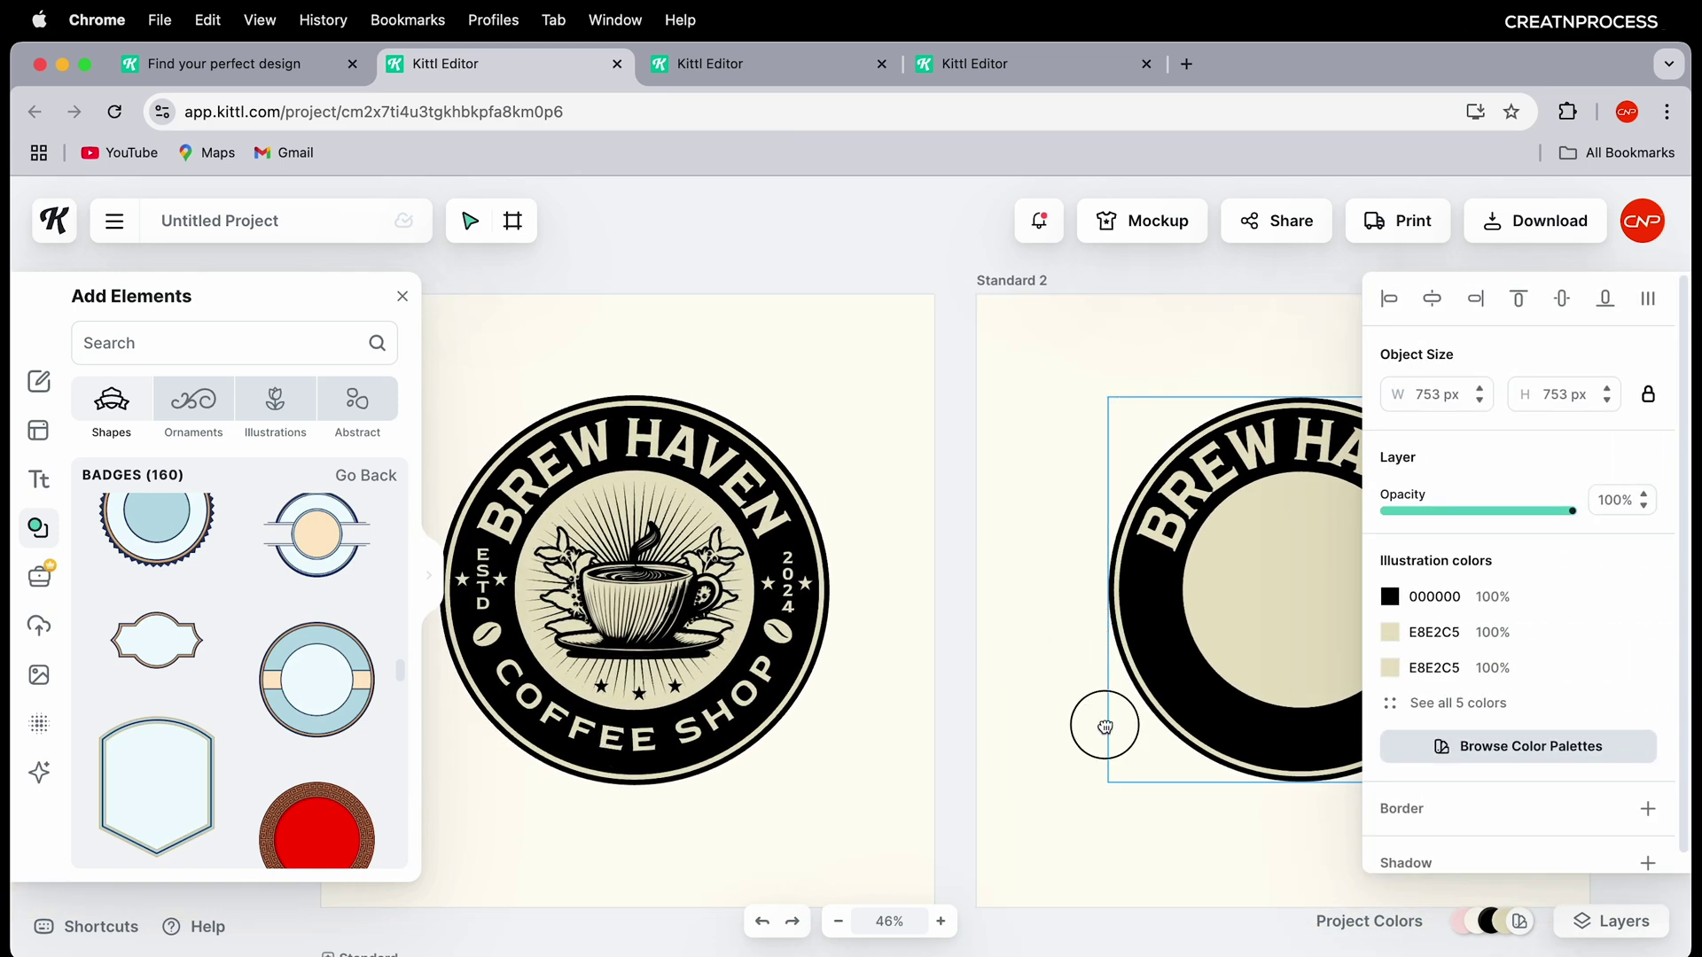
{"action": "left_click_drag", "start_coordinate": [1104, 724], "coordinate": [806, 722]}
Step: Duplicate the curved BREW HAVEN text in place and invert the copy's direction so it runs along the badge's lower ring
{"action": "left_click", "coordinate": [1050, 470]}
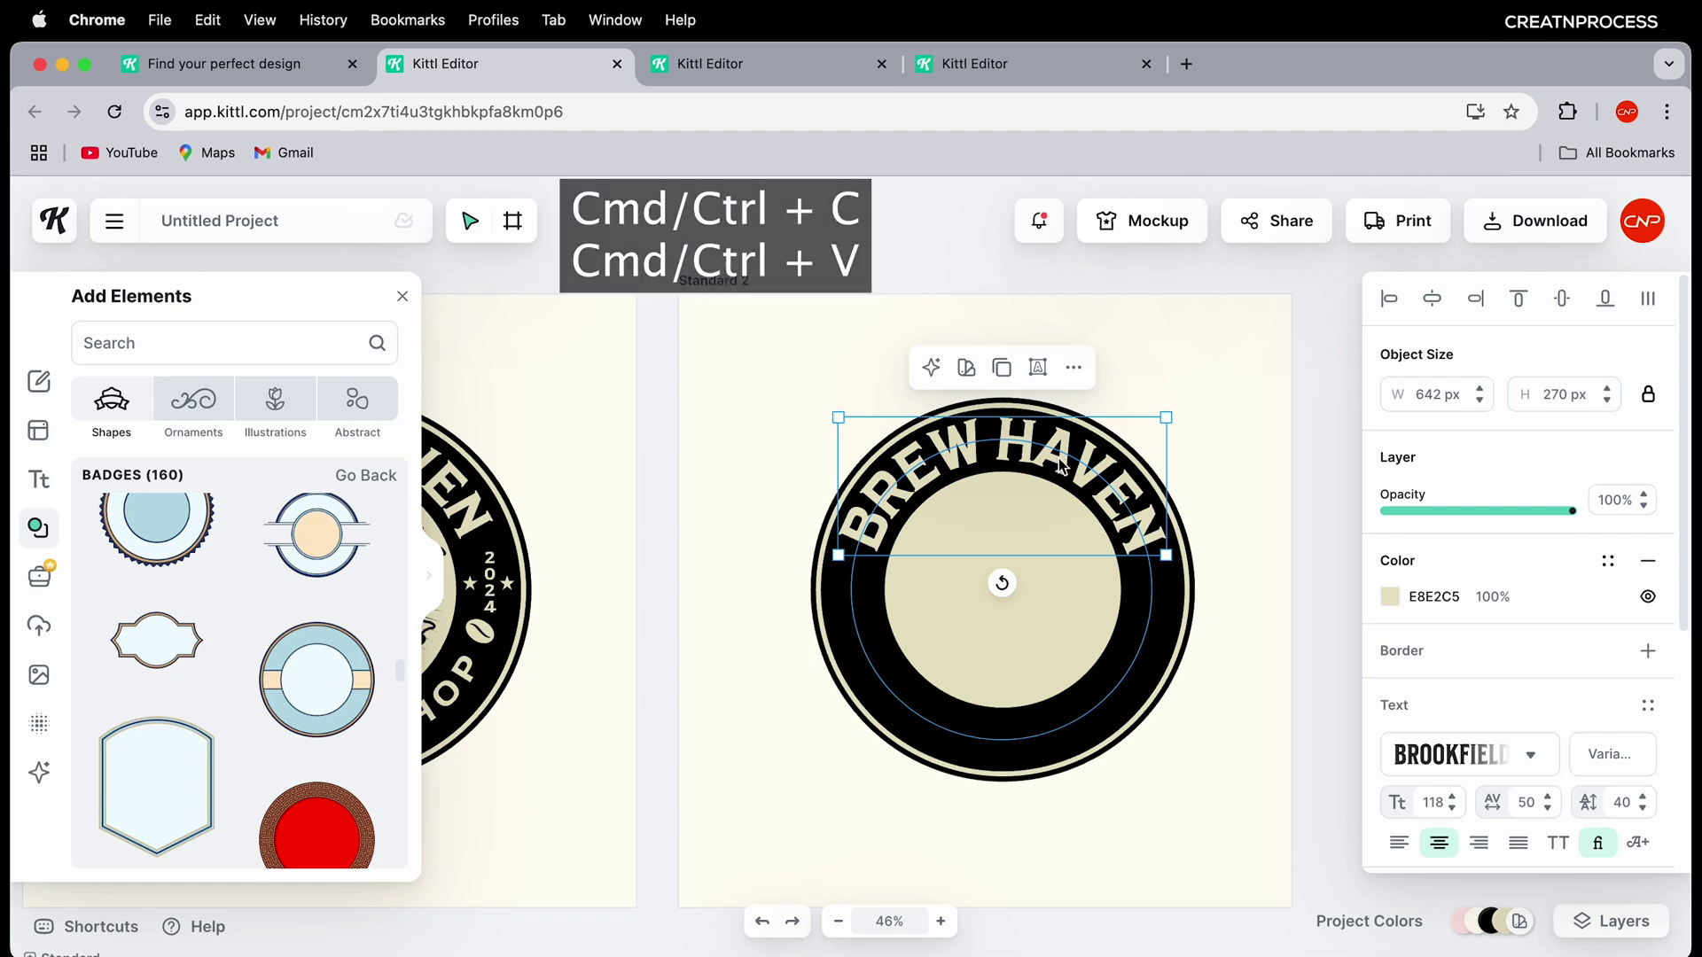
{"action": "key", "text": "super+v"}
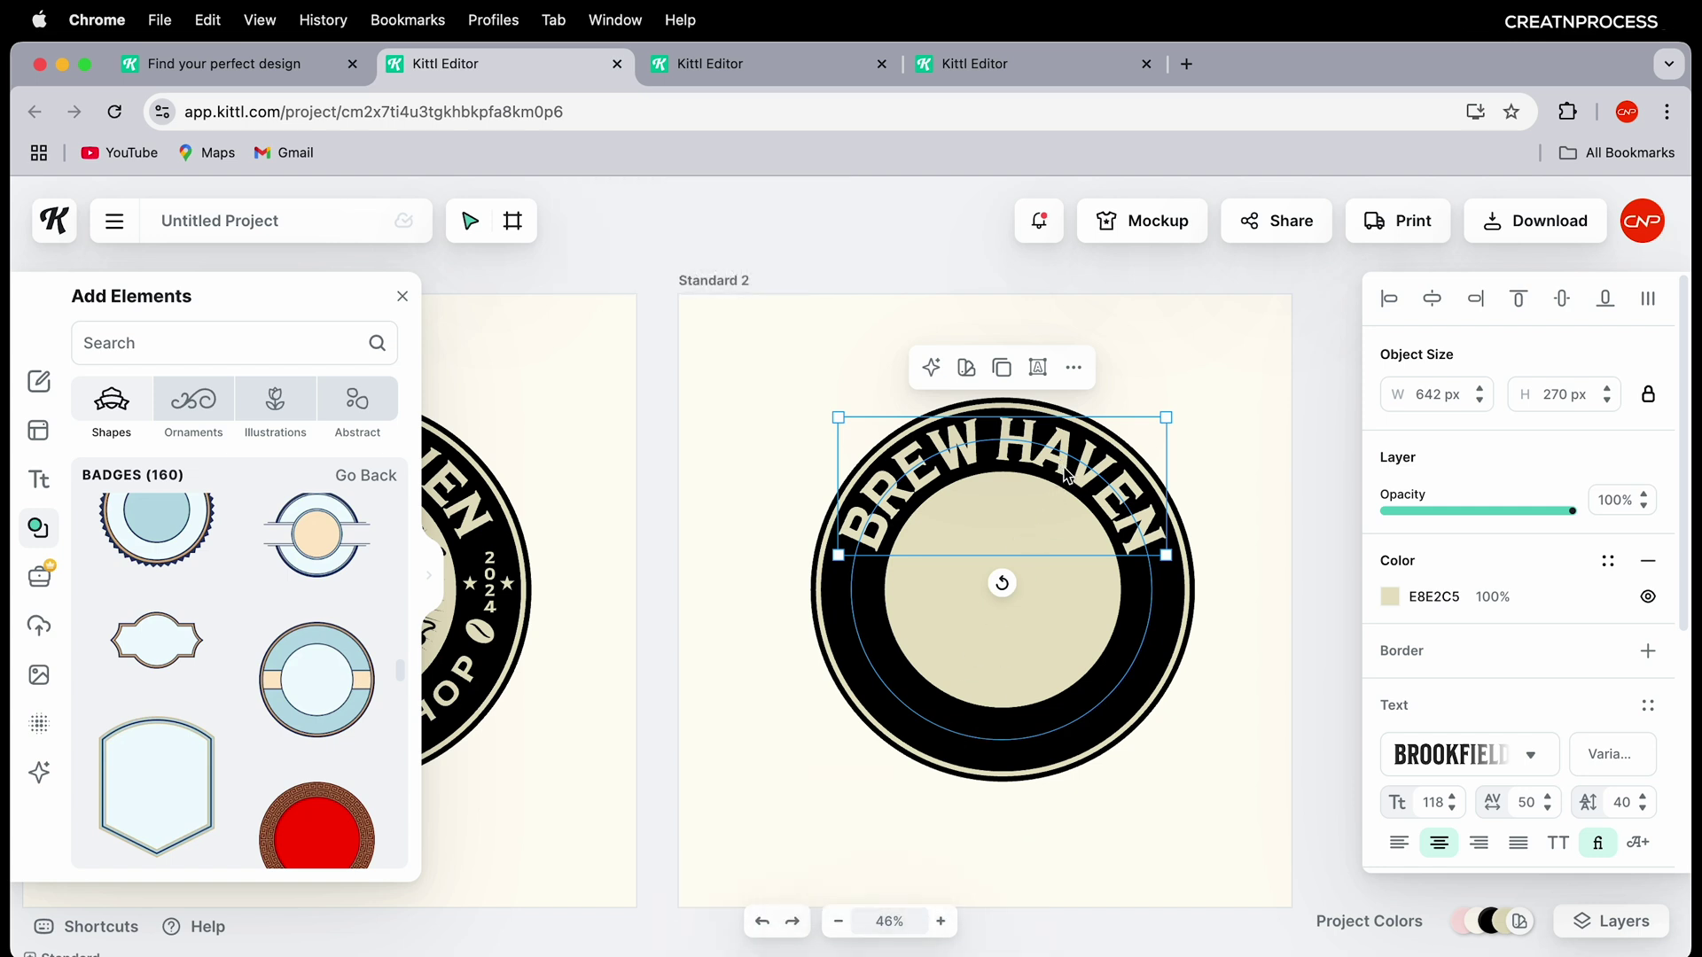
{"action": "scroll", "coordinate": [1482, 659], "scroll_direction": "down", "scroll_amount": 5}
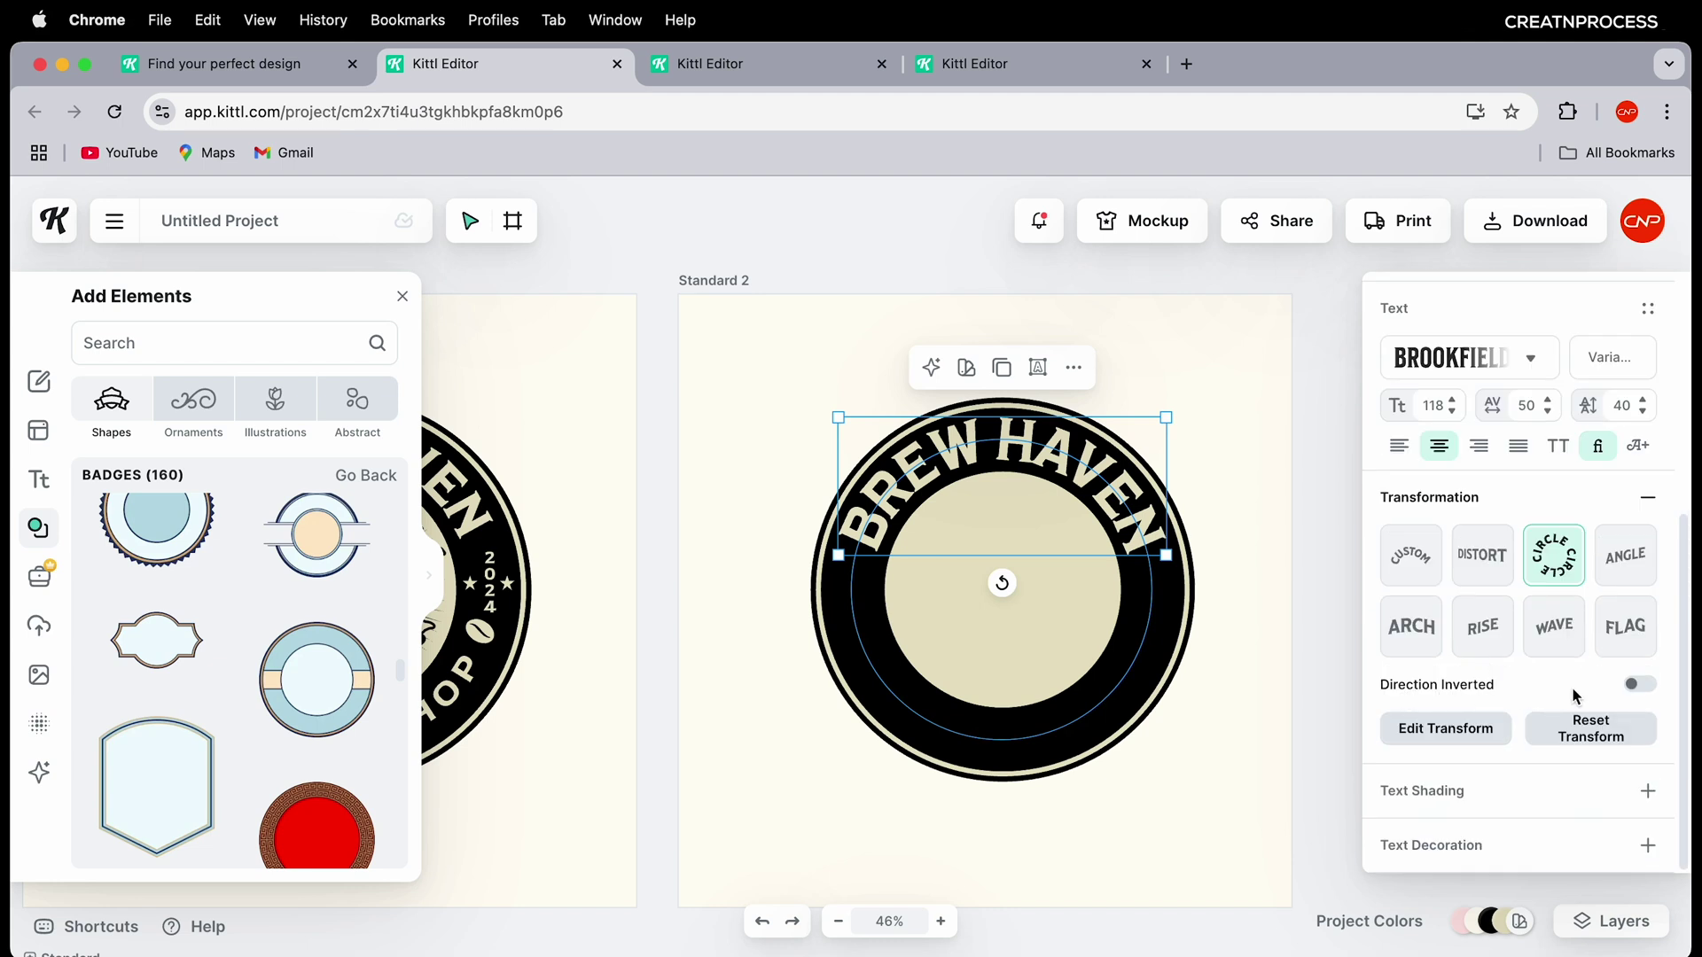
{"action": "left_click", "coordinate": [1638, 683]}
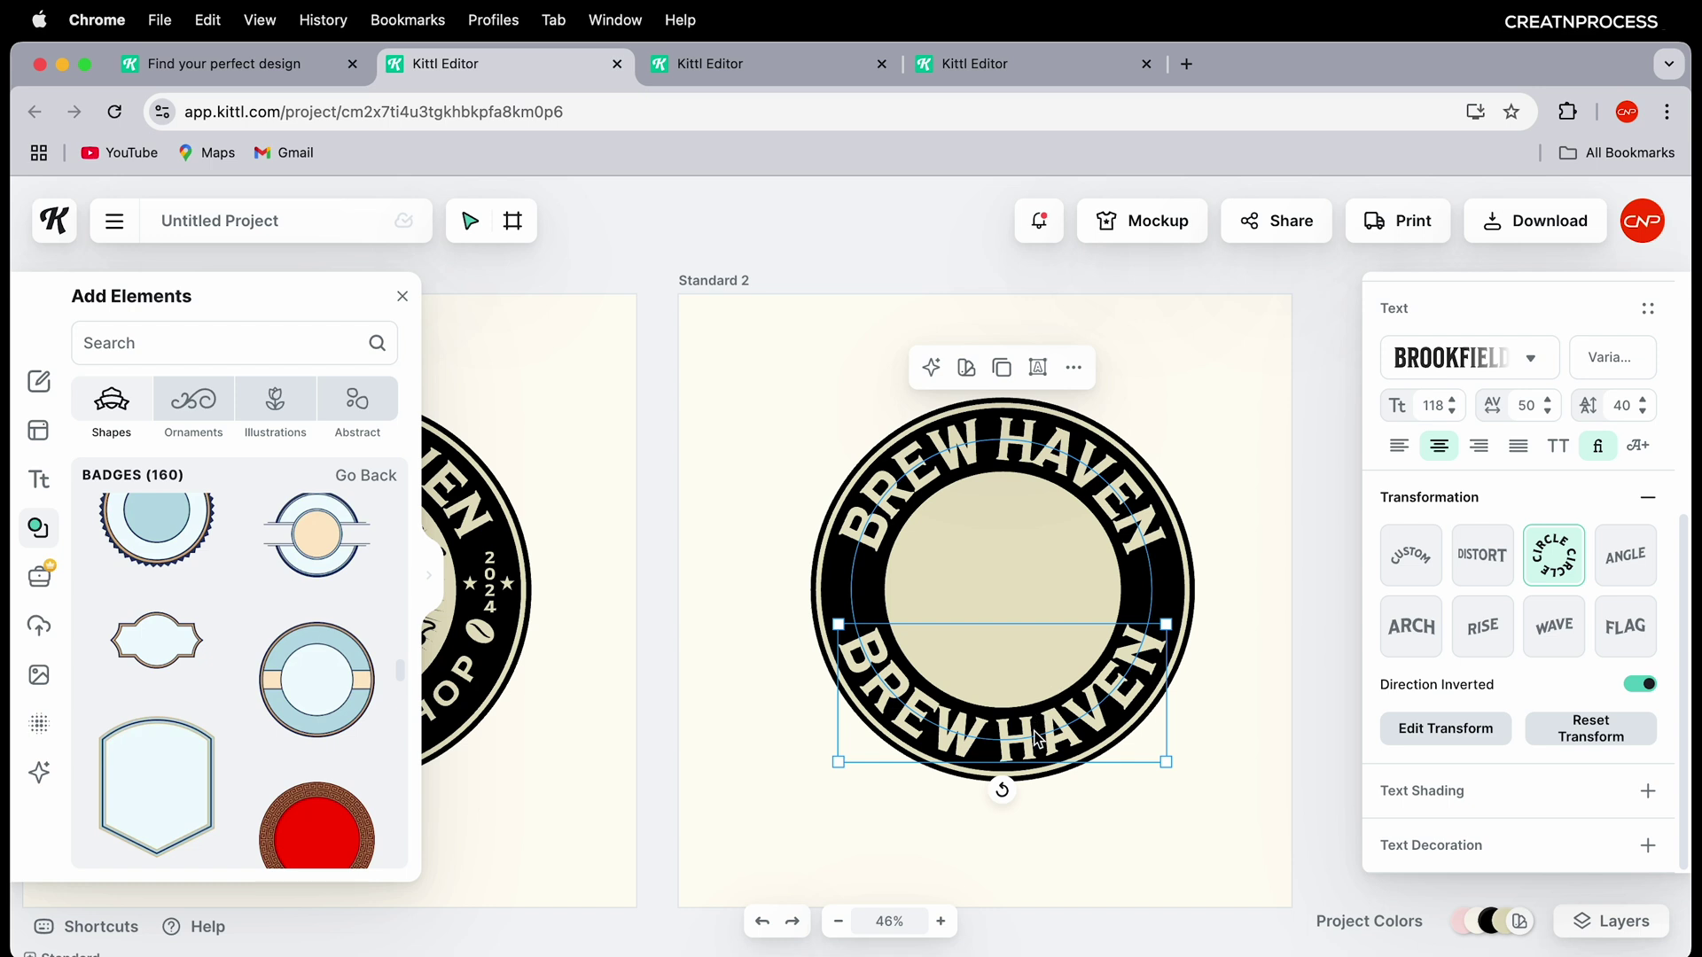
{"action": "left_click", "coordinate": [1638, 683]}
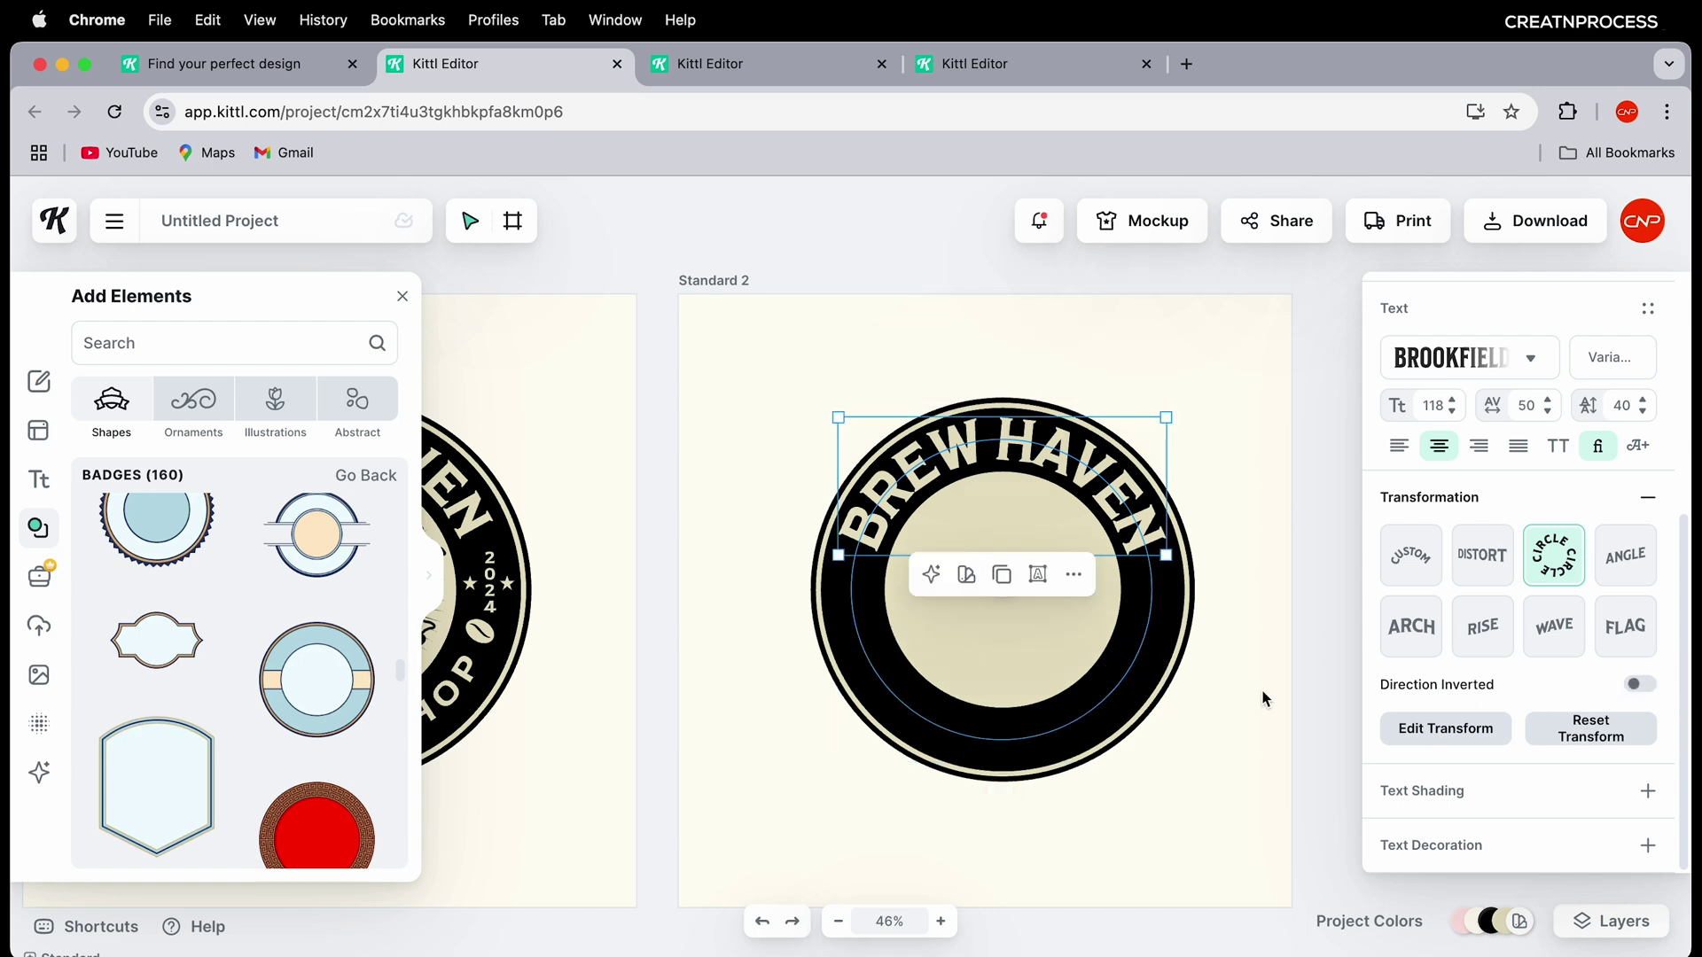
{"action": "left_click", "coordinate": [1639, 683]}
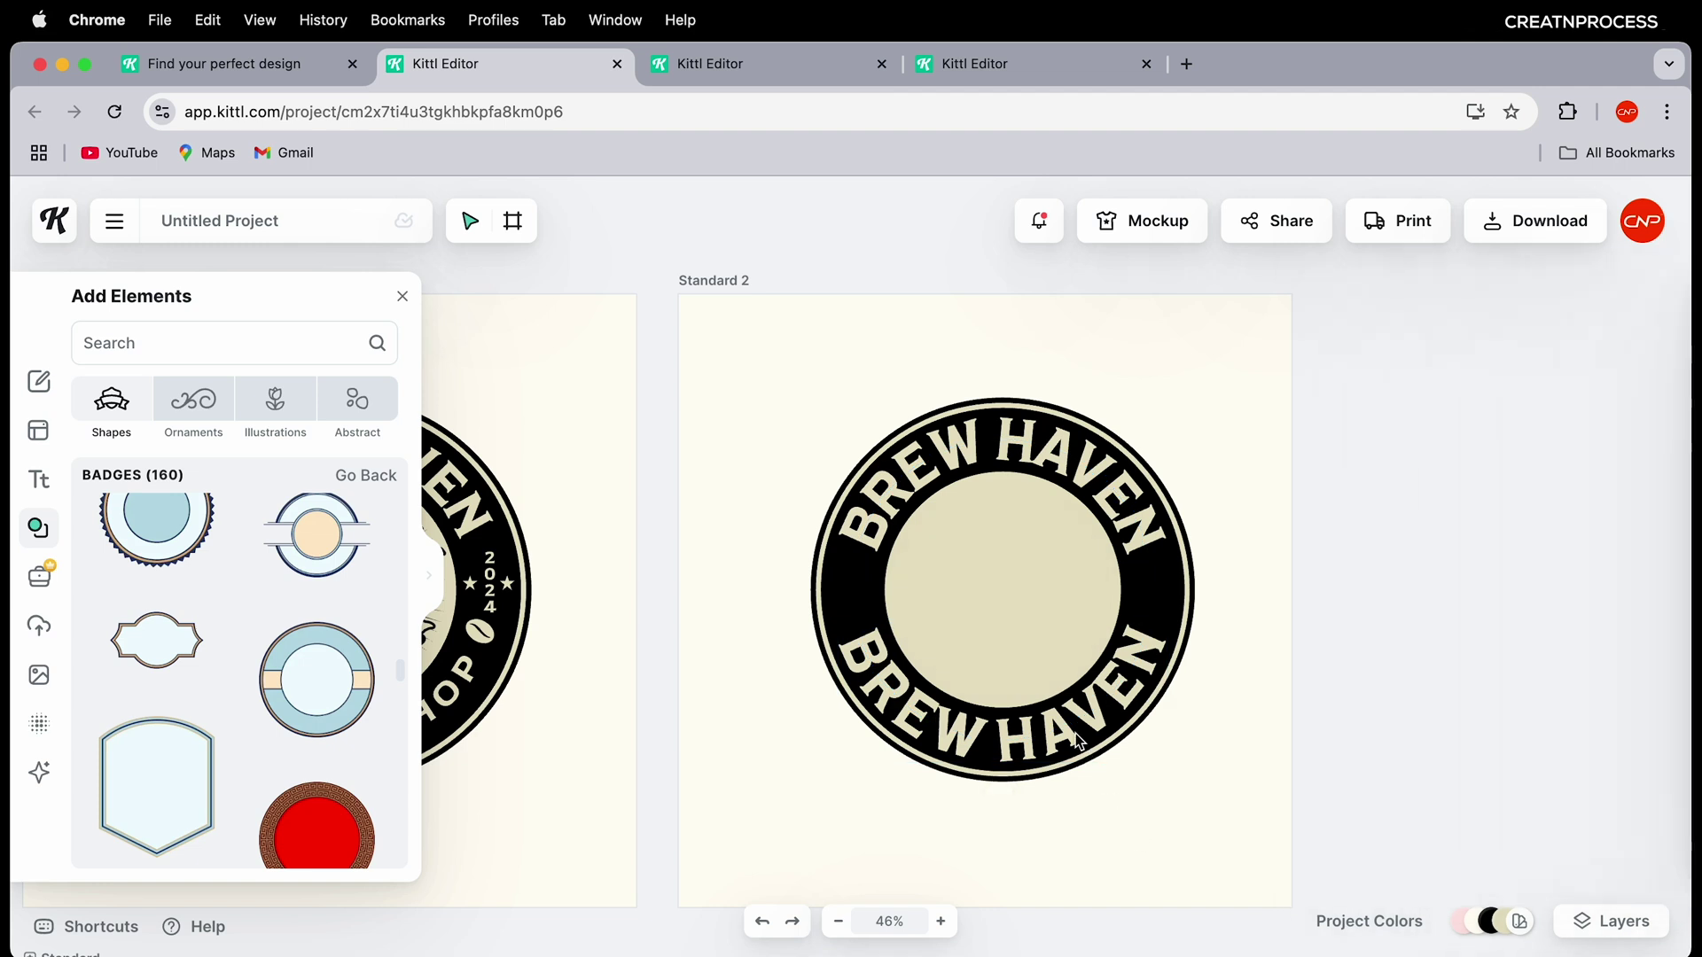
Step: Replace the wording of the lower curved text with COFEE SHOP
{"action": "left_click", "coordinate": [1079, 722]}
{"action": "double_click", "coordinate": [1083, 720]}
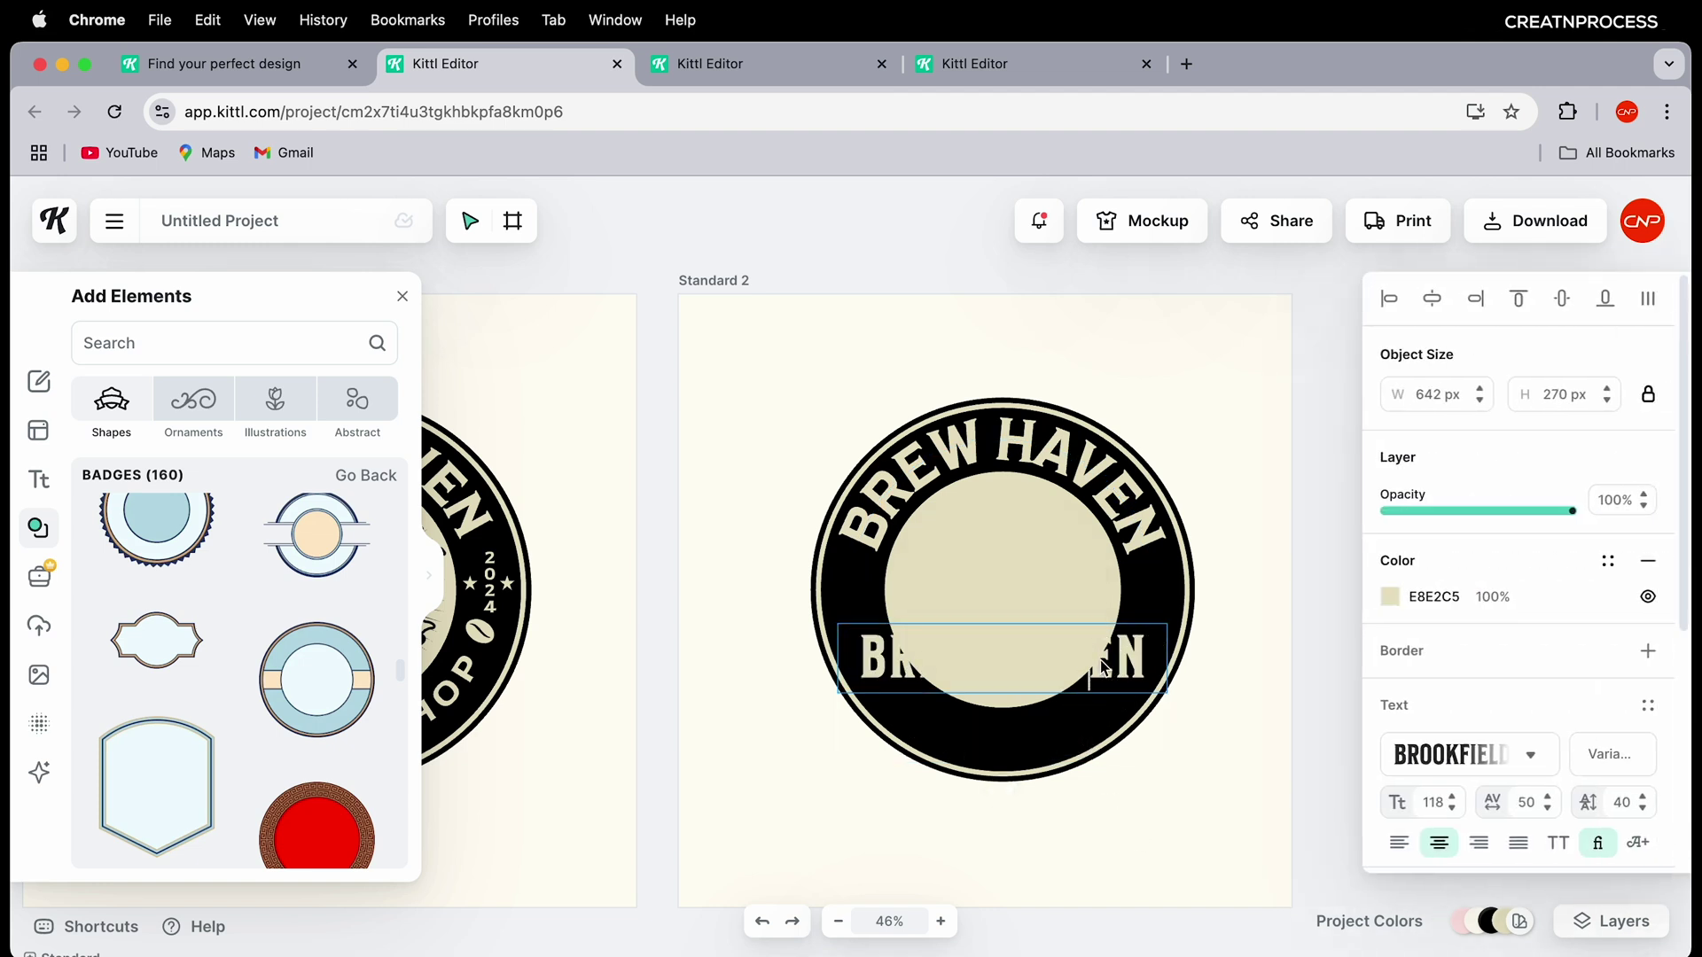
{"action": "key", "text": "super+a"}
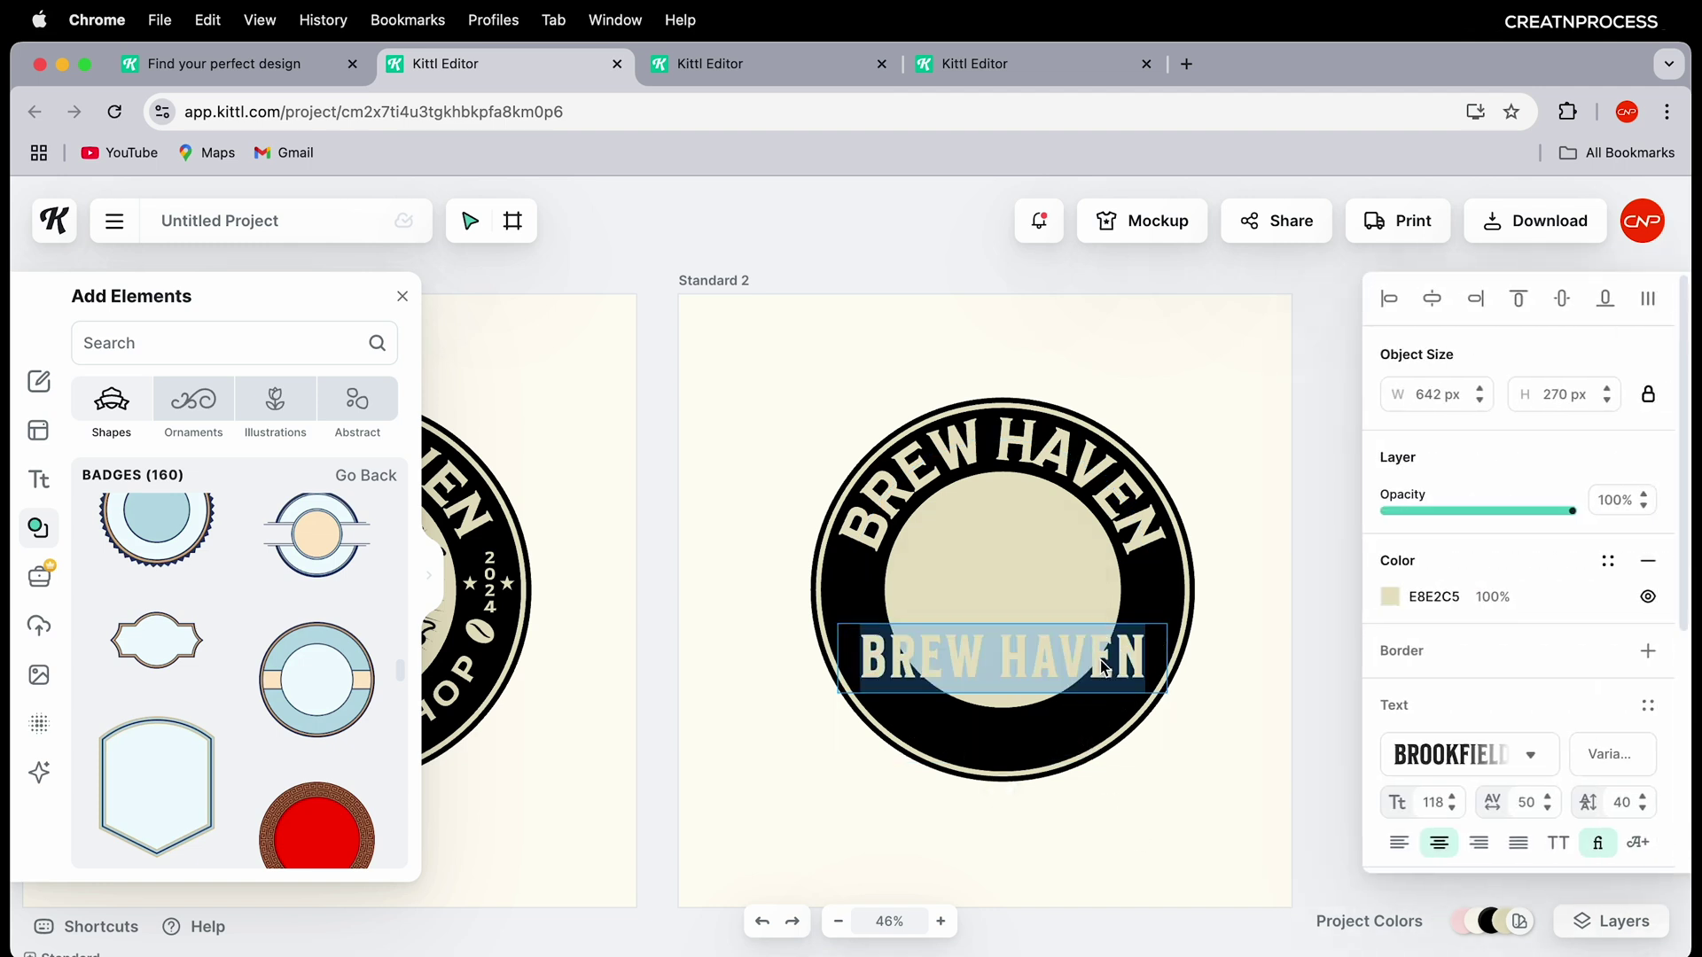
{"action": "key", "text": "BackSpace"}
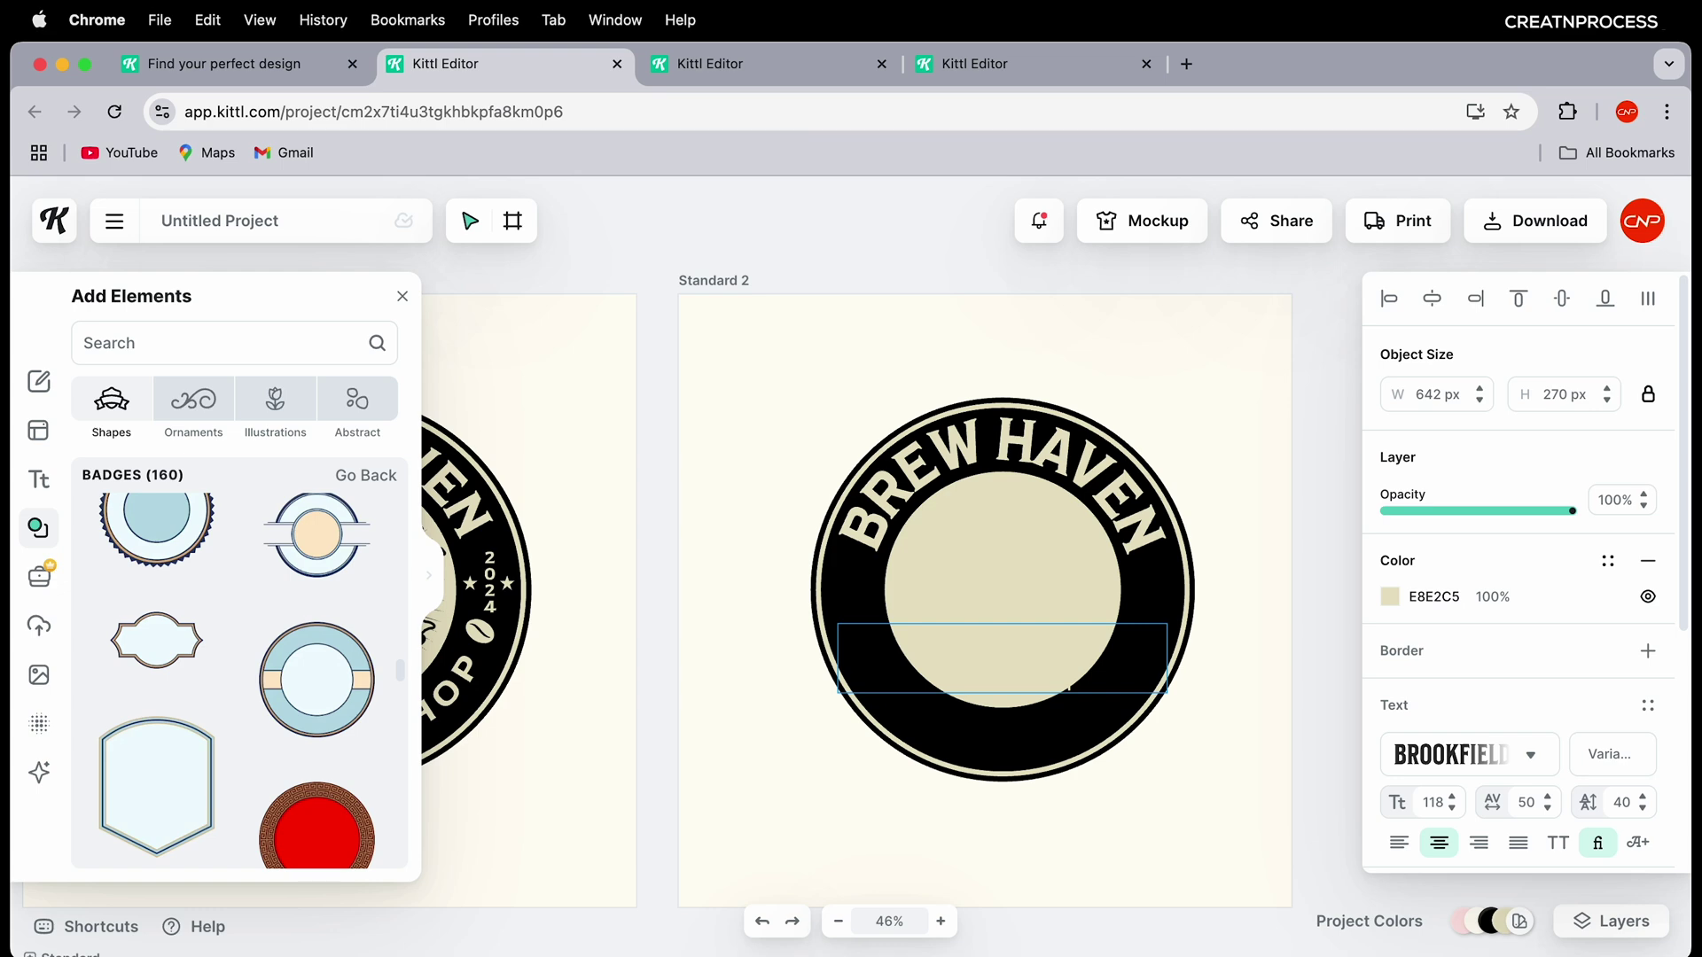
{"action": "type", "text": "COFFEE SHOP"}
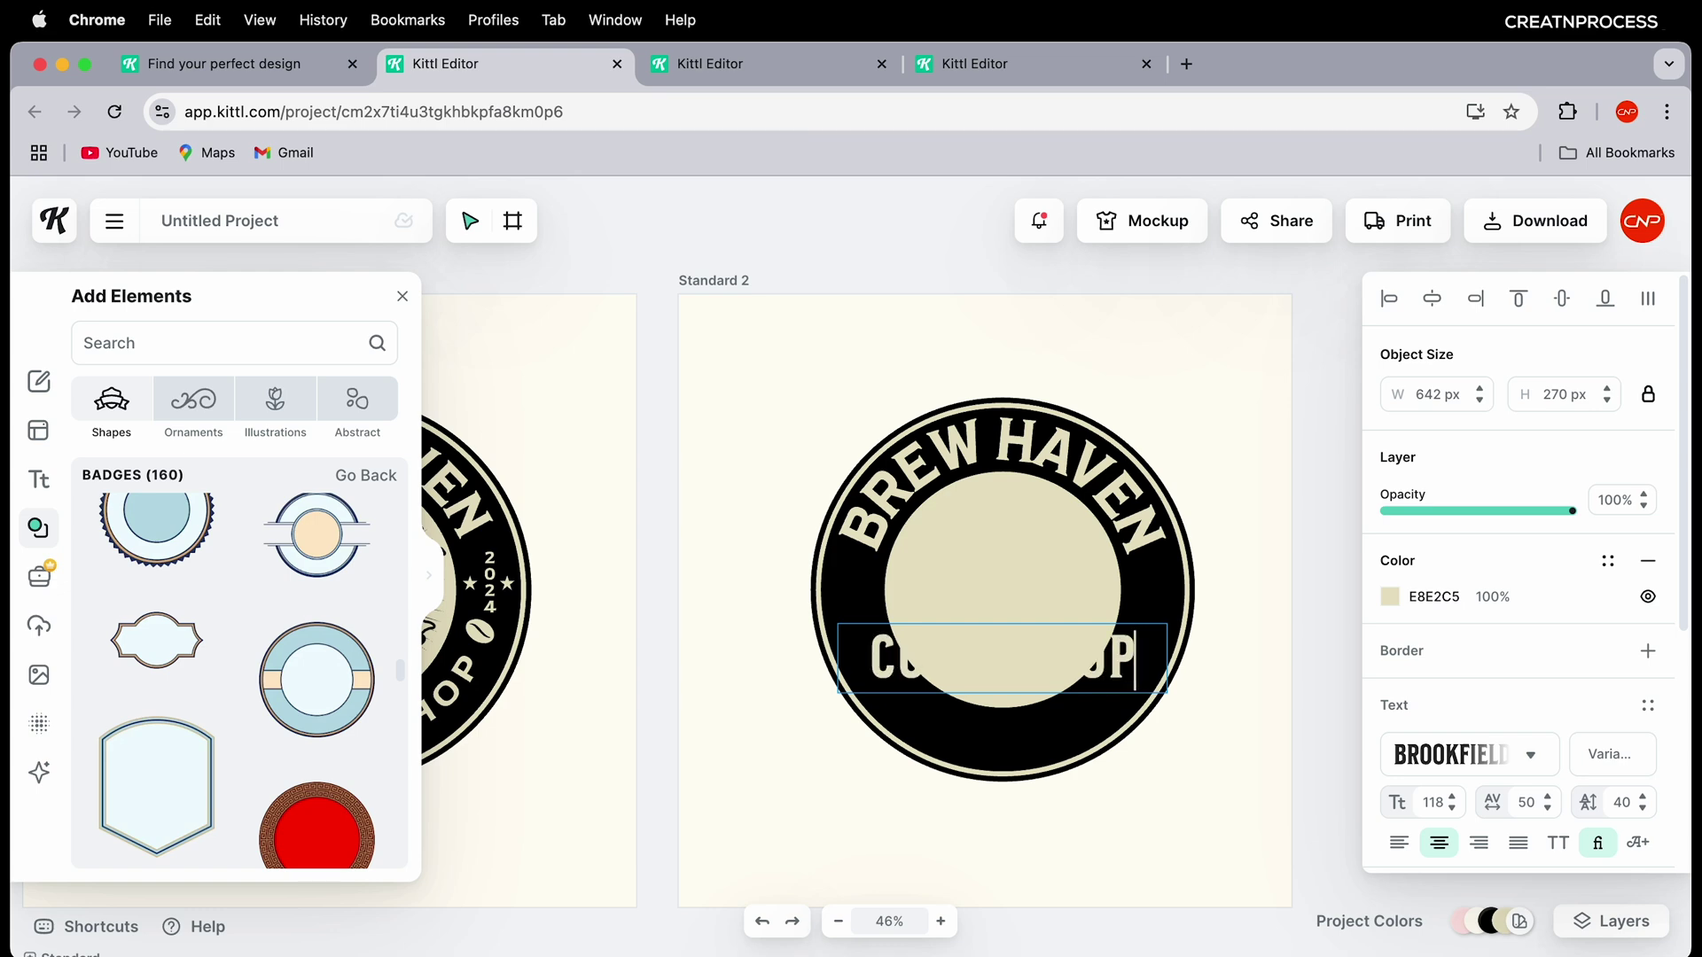
{"action": "left_click", "coordinate": [1138, 804]}
{"action": "scroll", "coordinate": [1010, 727], "scroll_direction": "down", "scroll_amount": 4}
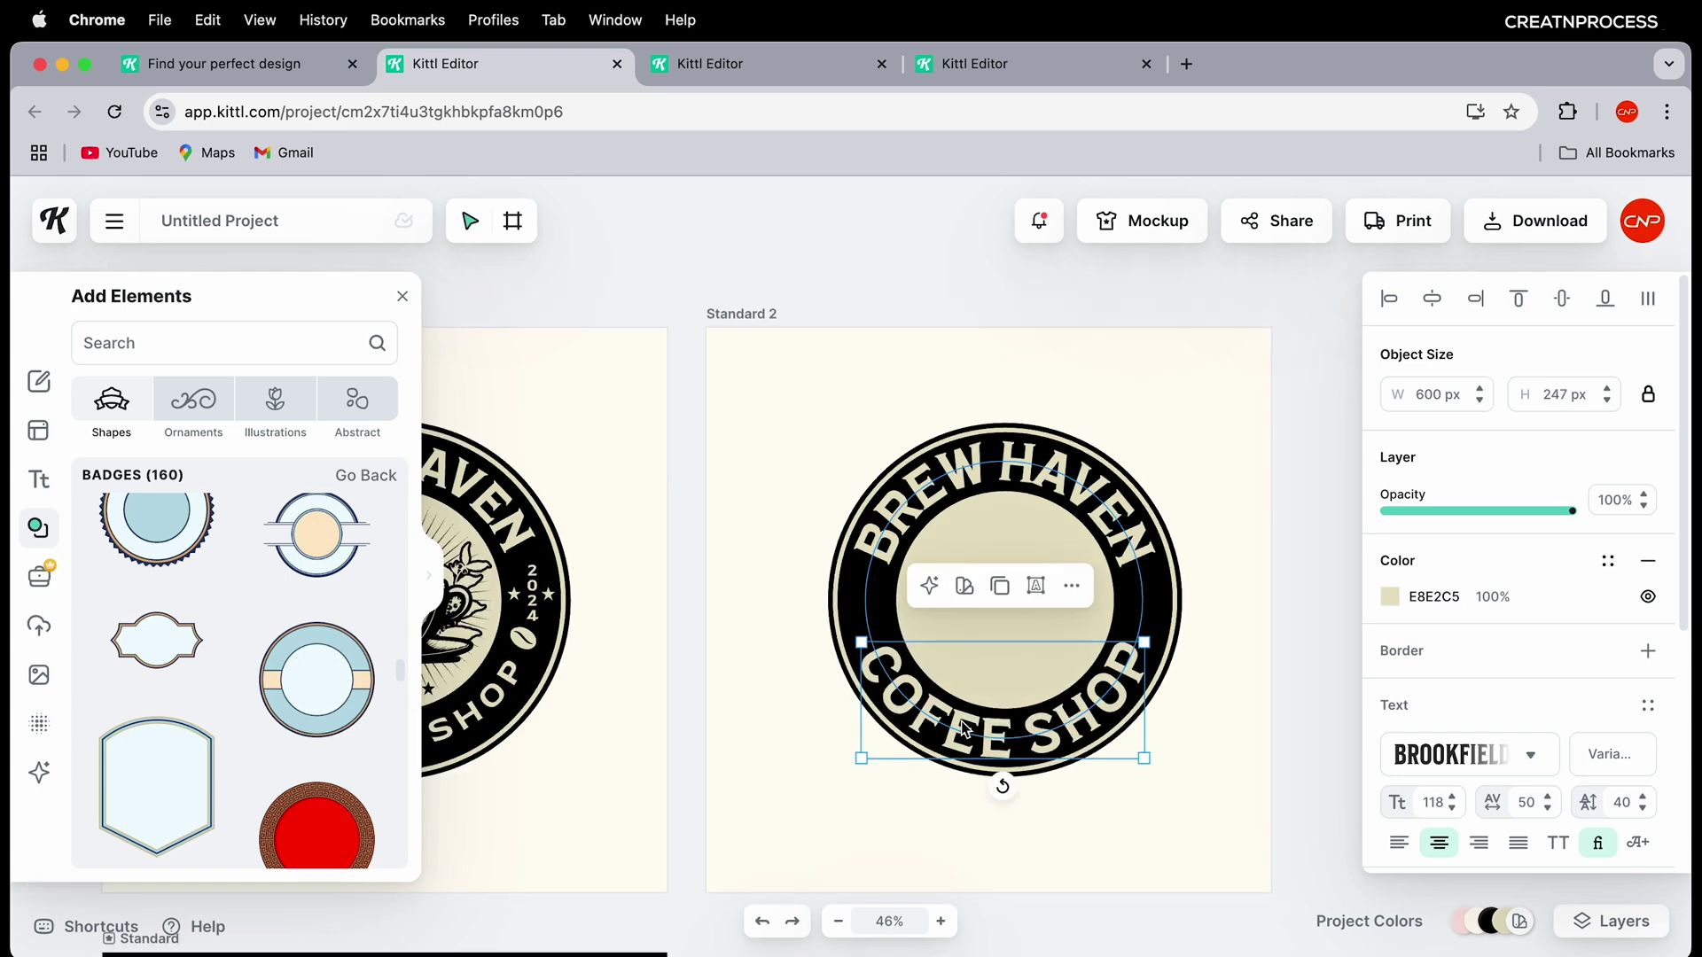
Step: Reduce the lower curved text's font size to 87
{"action": "scroll", "coordinate": [965, 778], "scroll_direction": "down", "scroll_amount": 3}
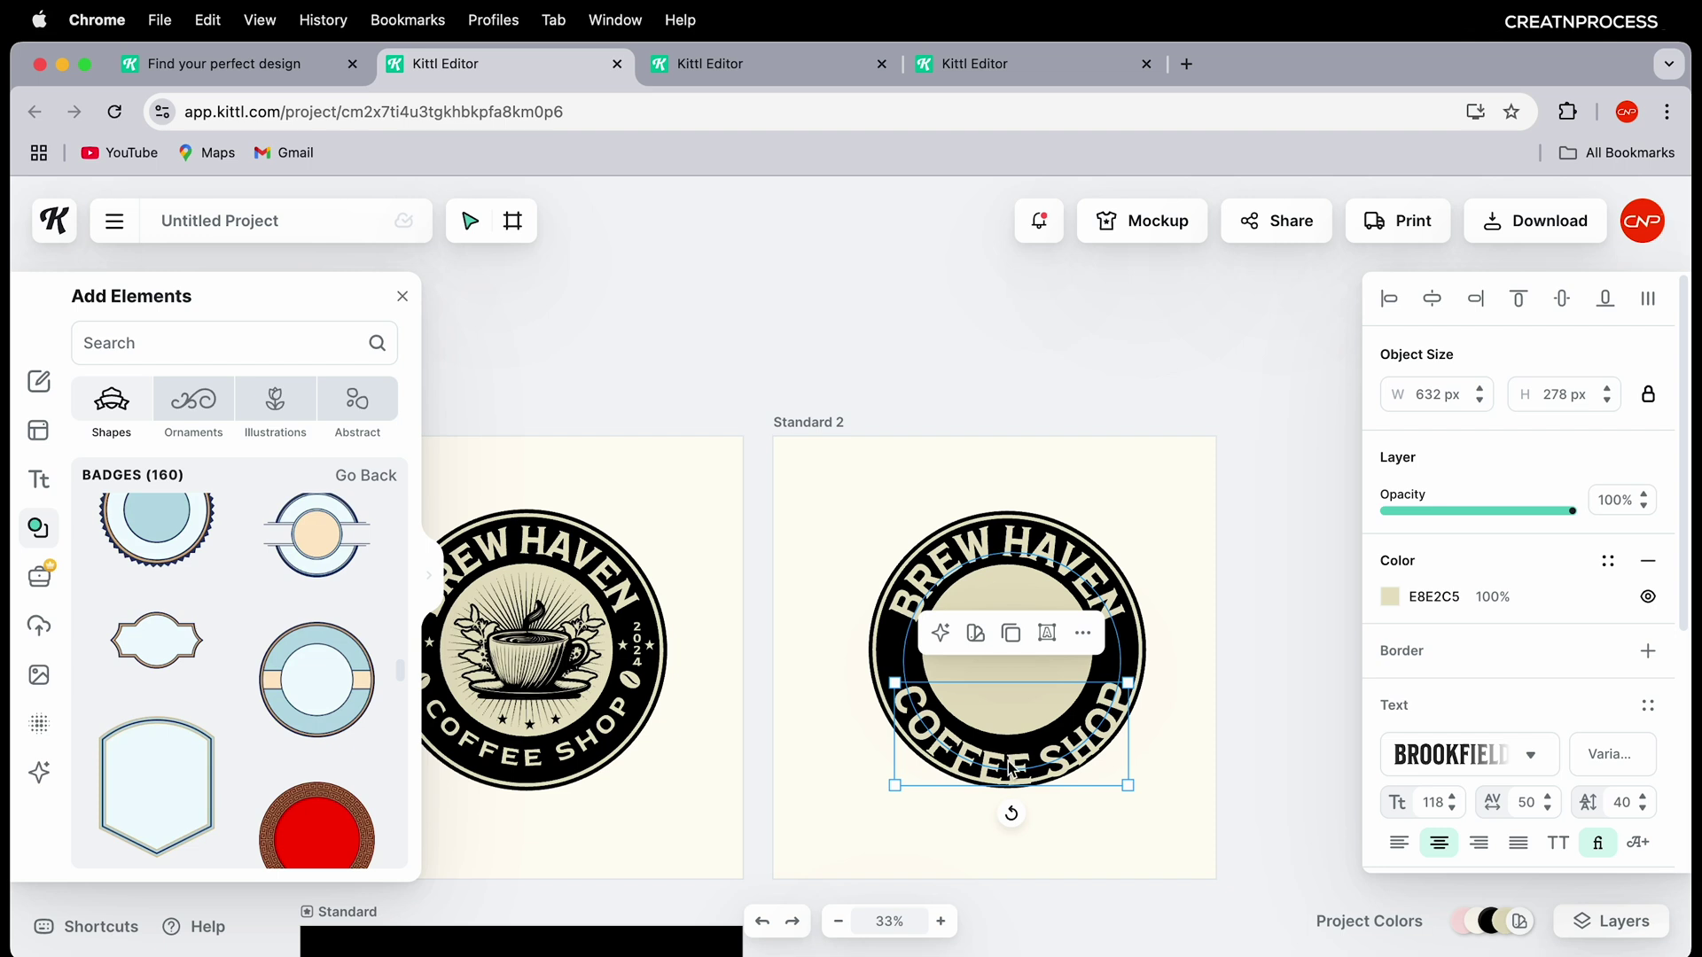
{"action": "scroll", "coordinate": [1437, 711], "scroll_direction": "down", "scroll_amount": 2}
{"action": "left_click", "coordinate": [1437, 603]}
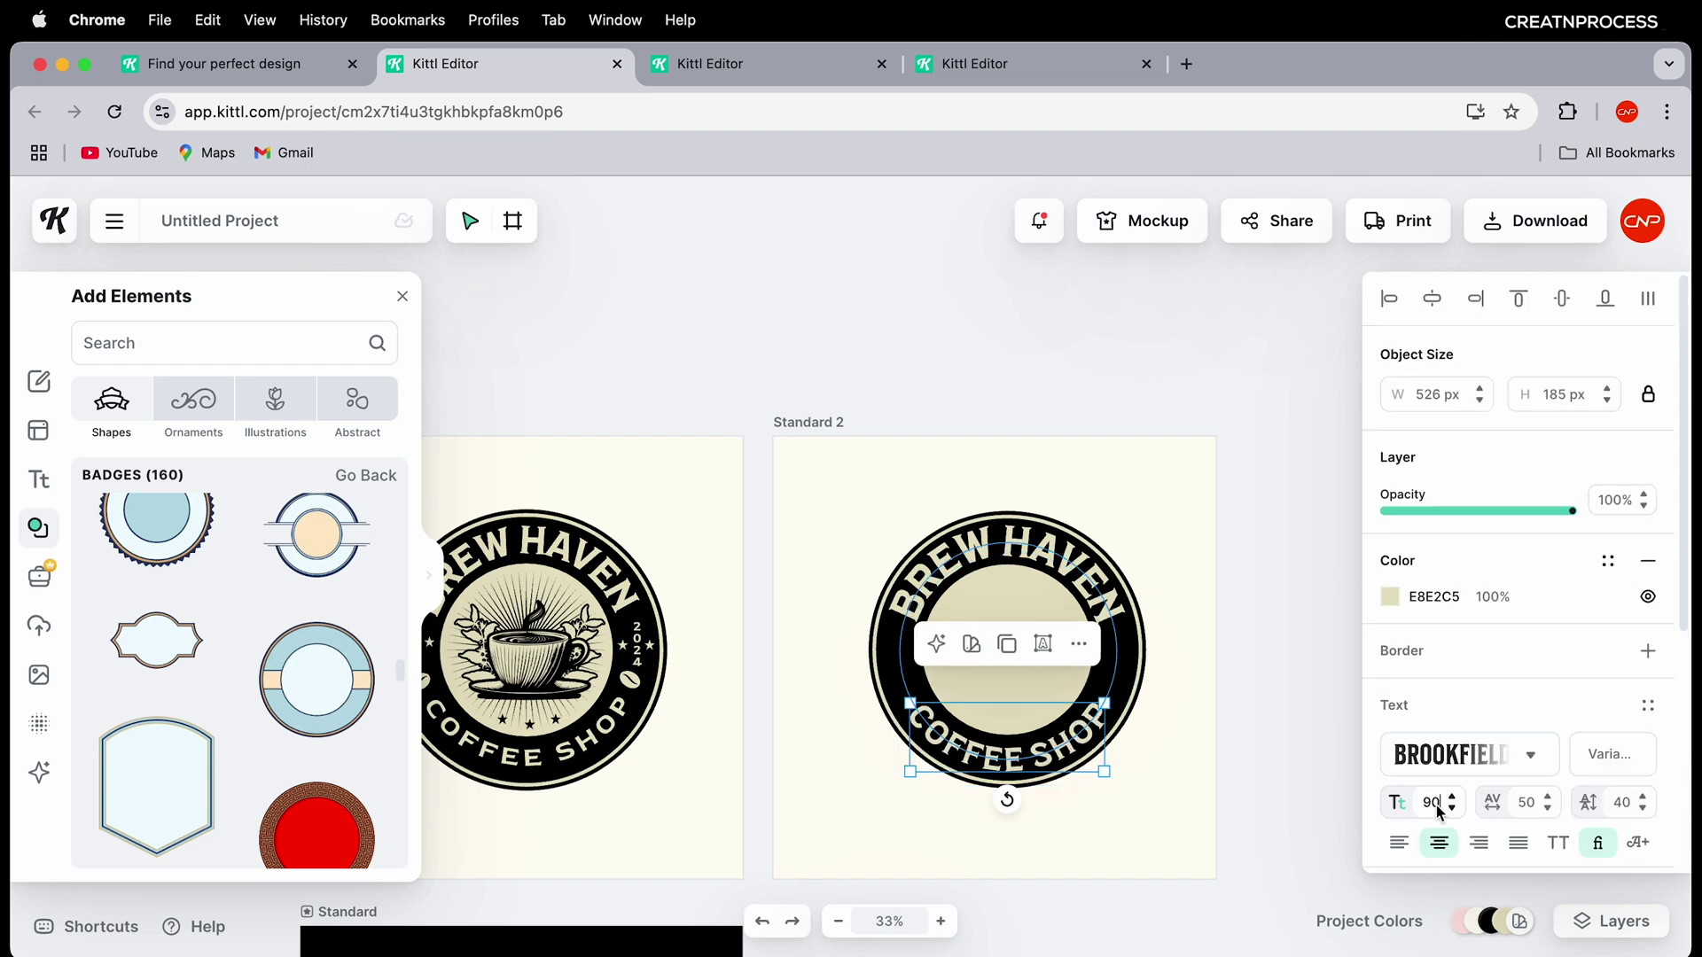
{"action": "key", "text": "Down"}
{"action": "key", "text": "Down"}
{"action": "key", "text": "Down"}
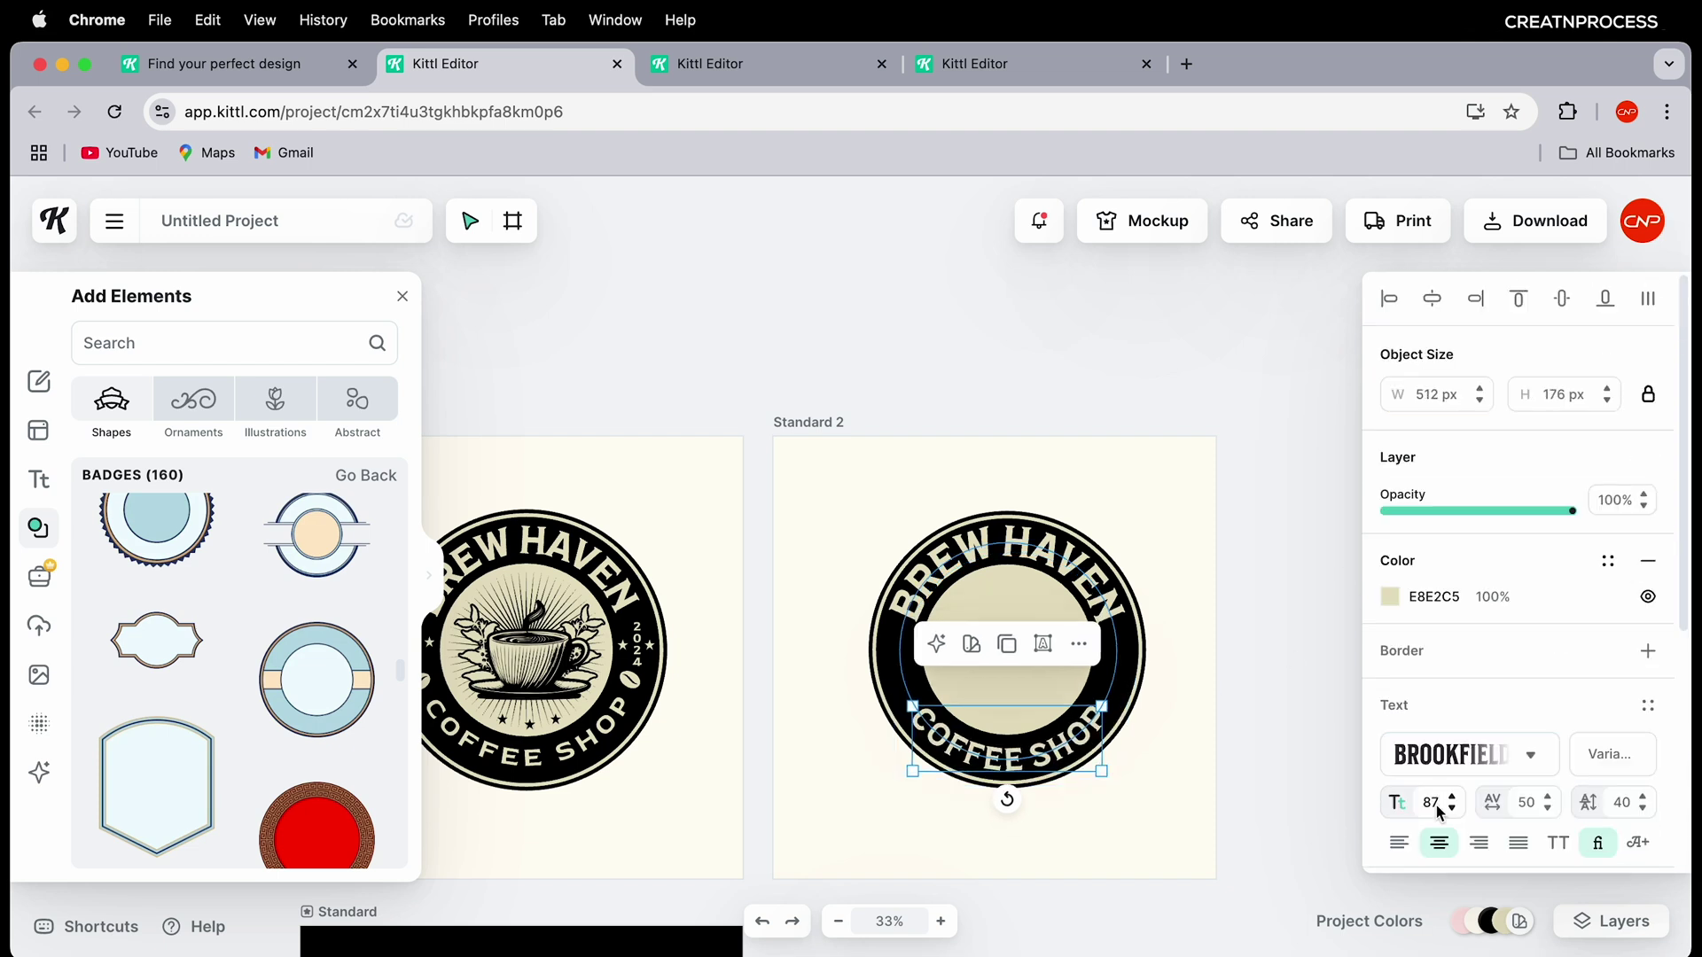
Step: Set the lower curved text in Red Rose Bold and correct its wording to COFFEE SHOP
{"action": "left_click", "coordinate": [1529, 757]}
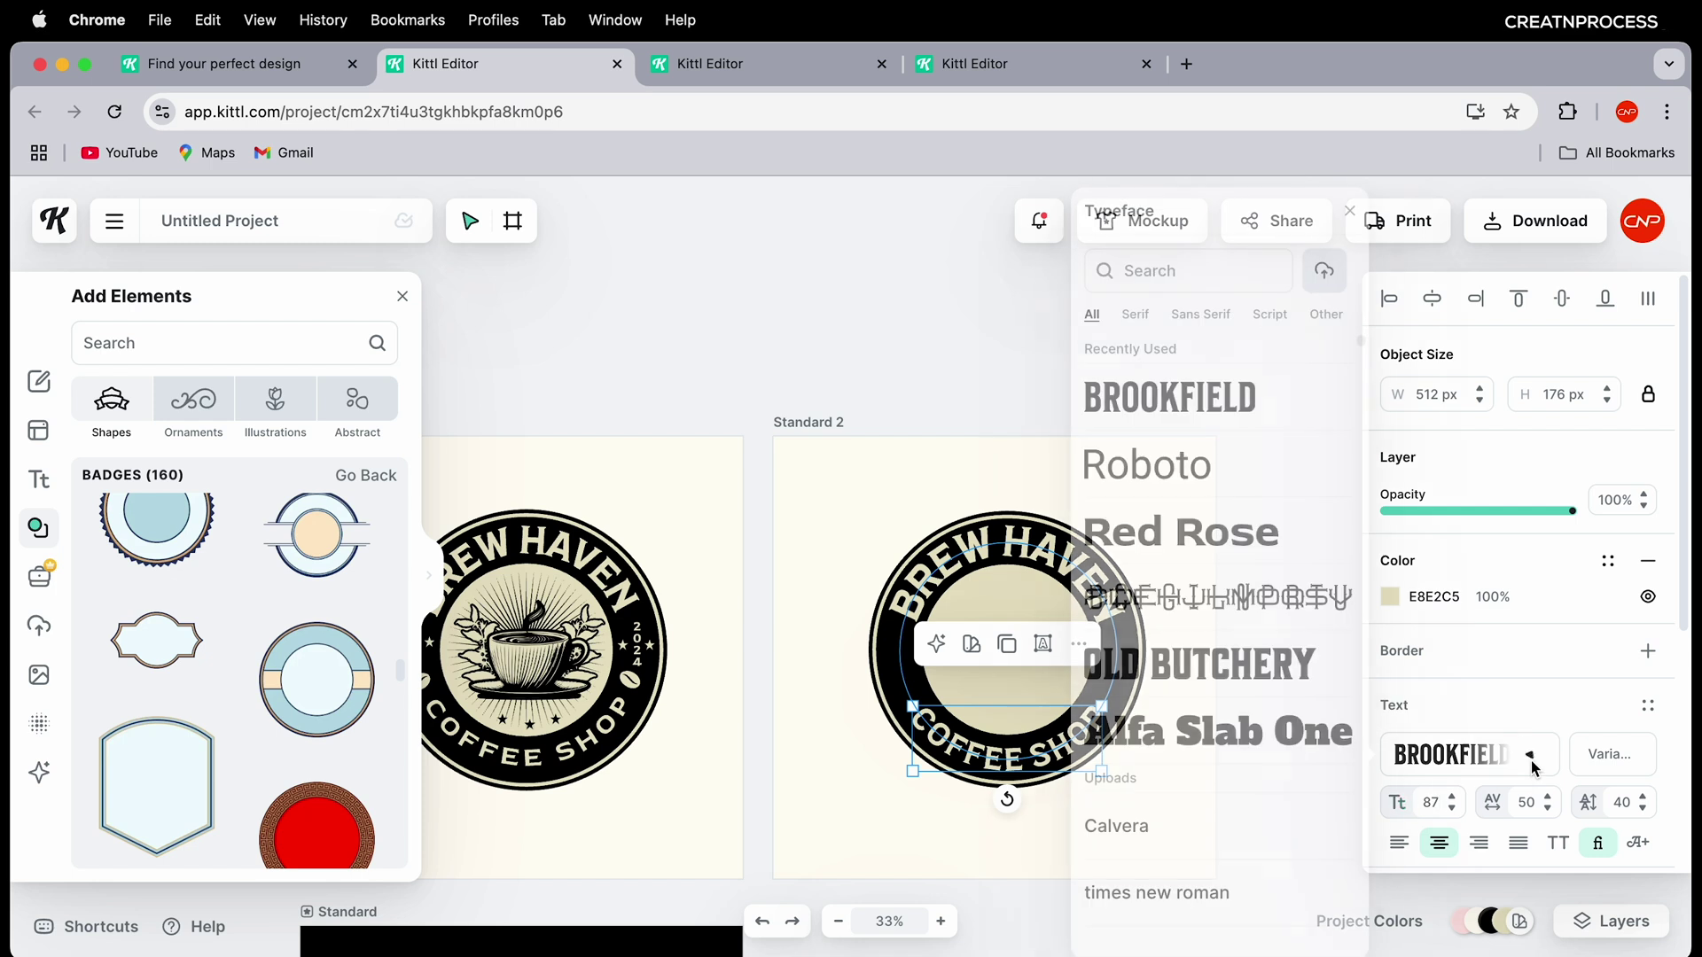
{"action": "left_click", "coordinate": [1170, 548]}
{"action": "left_click", "coordinate": [1618, 757]}
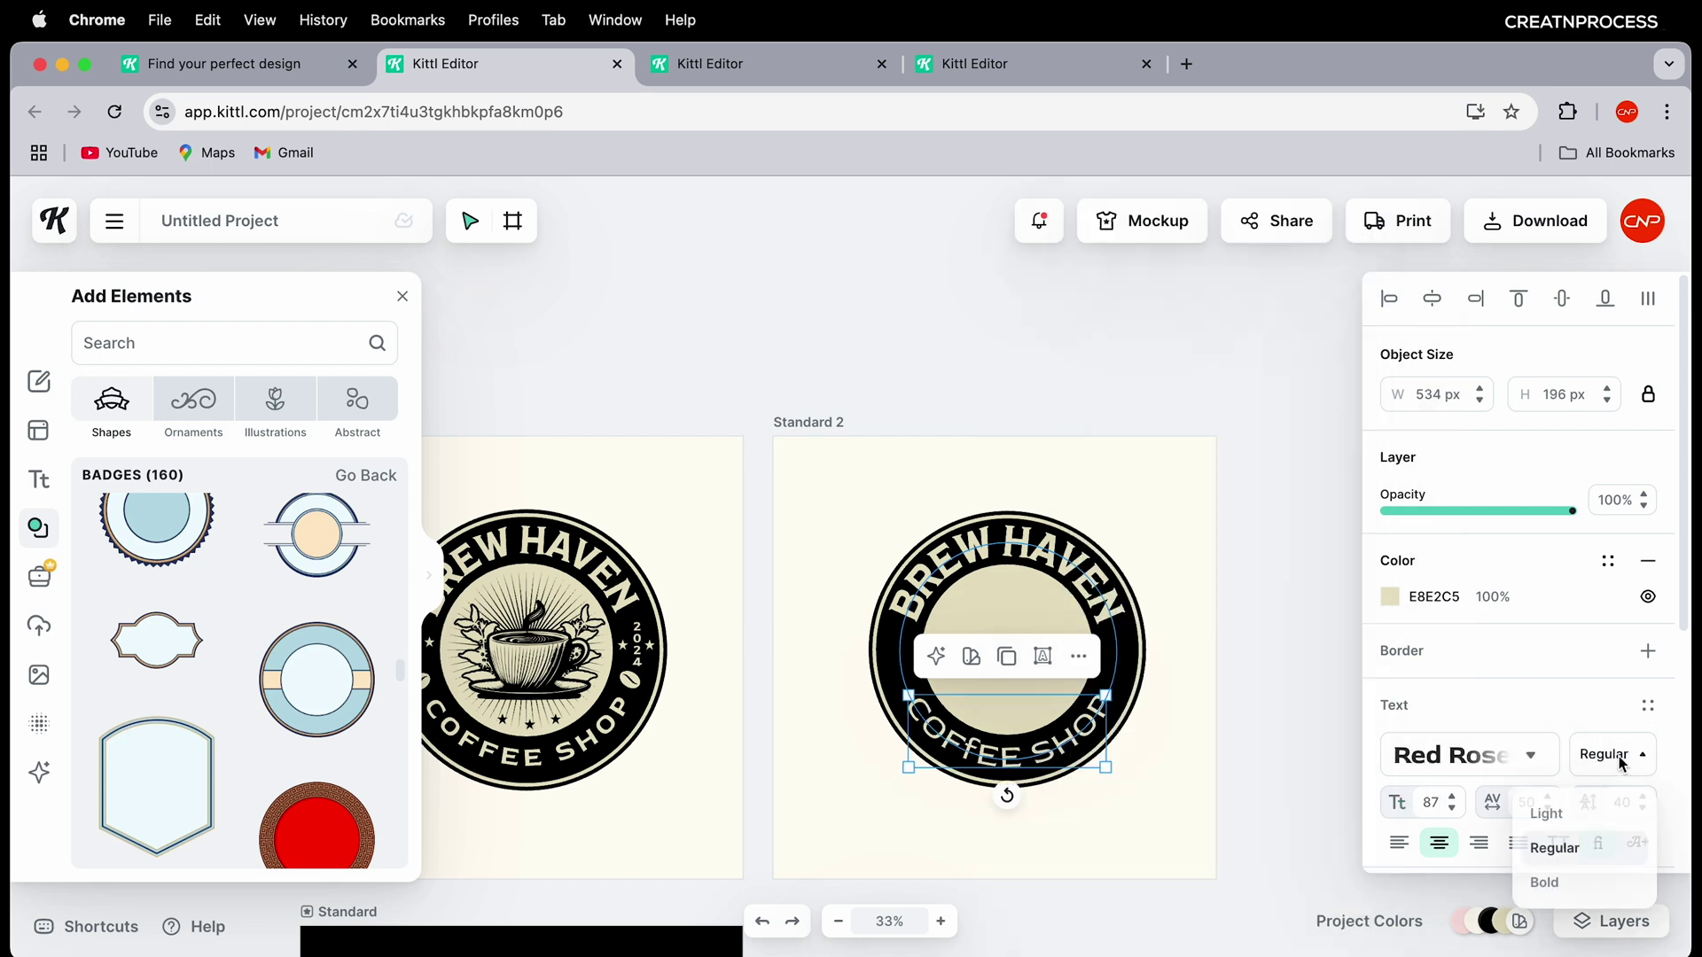
{"action": "left_click", "coordinate": [1558, 883]}
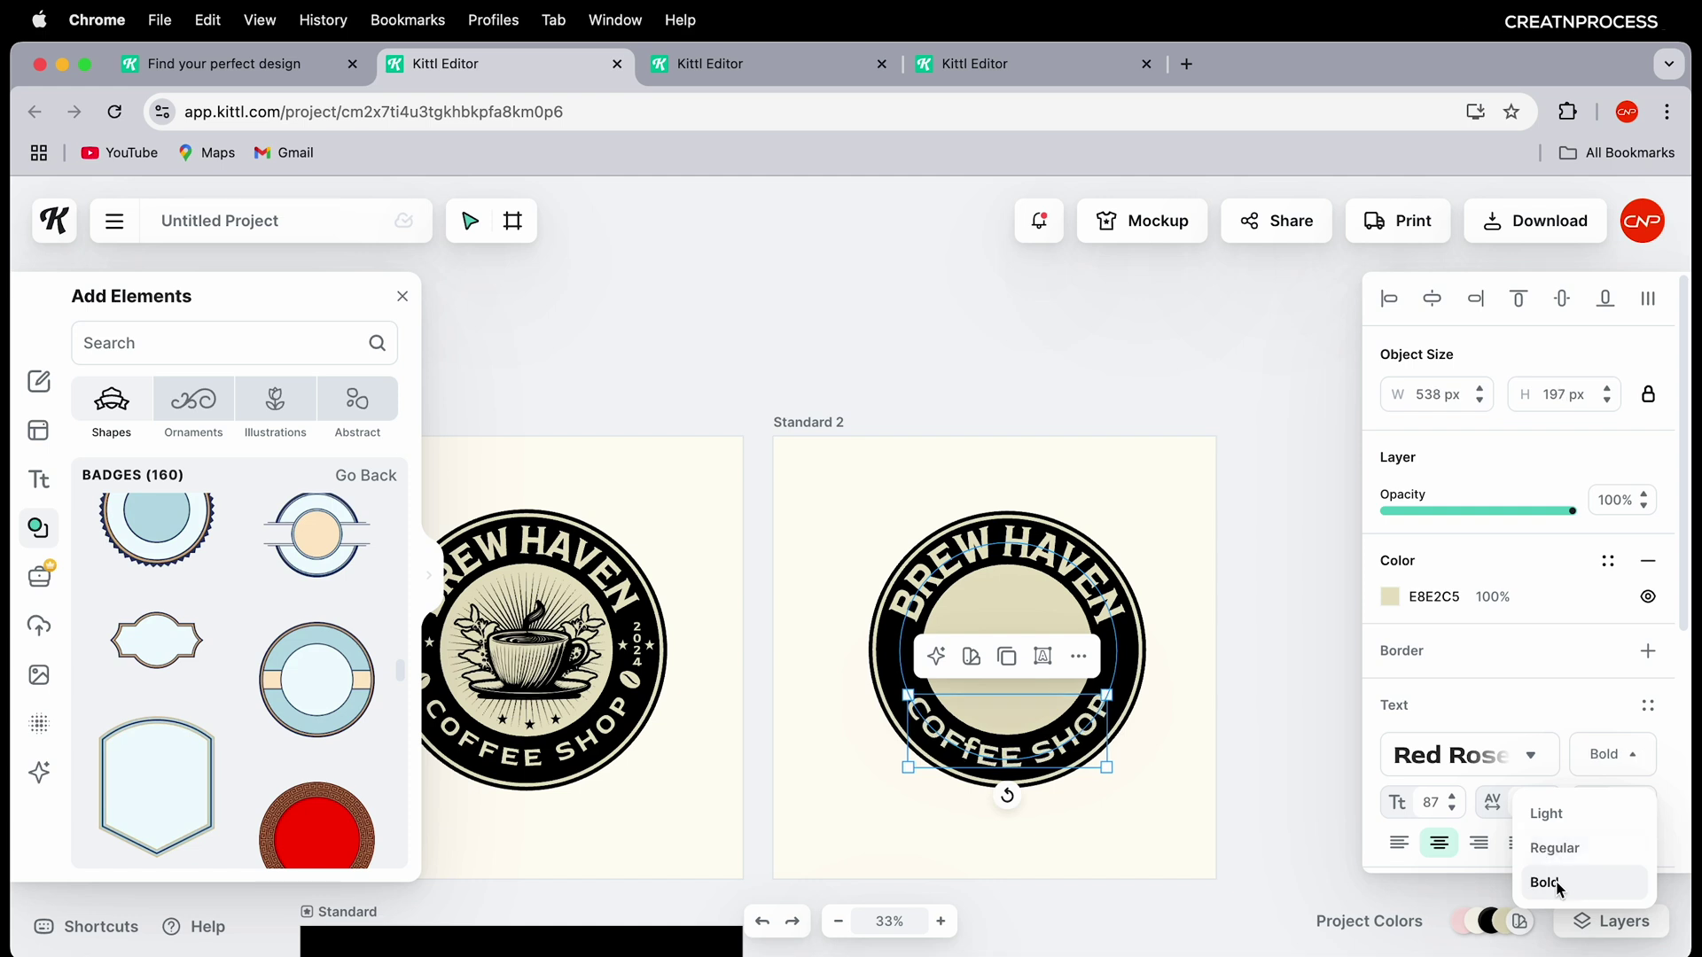
{"action": "double_click", "coordinate": [961, 758]}
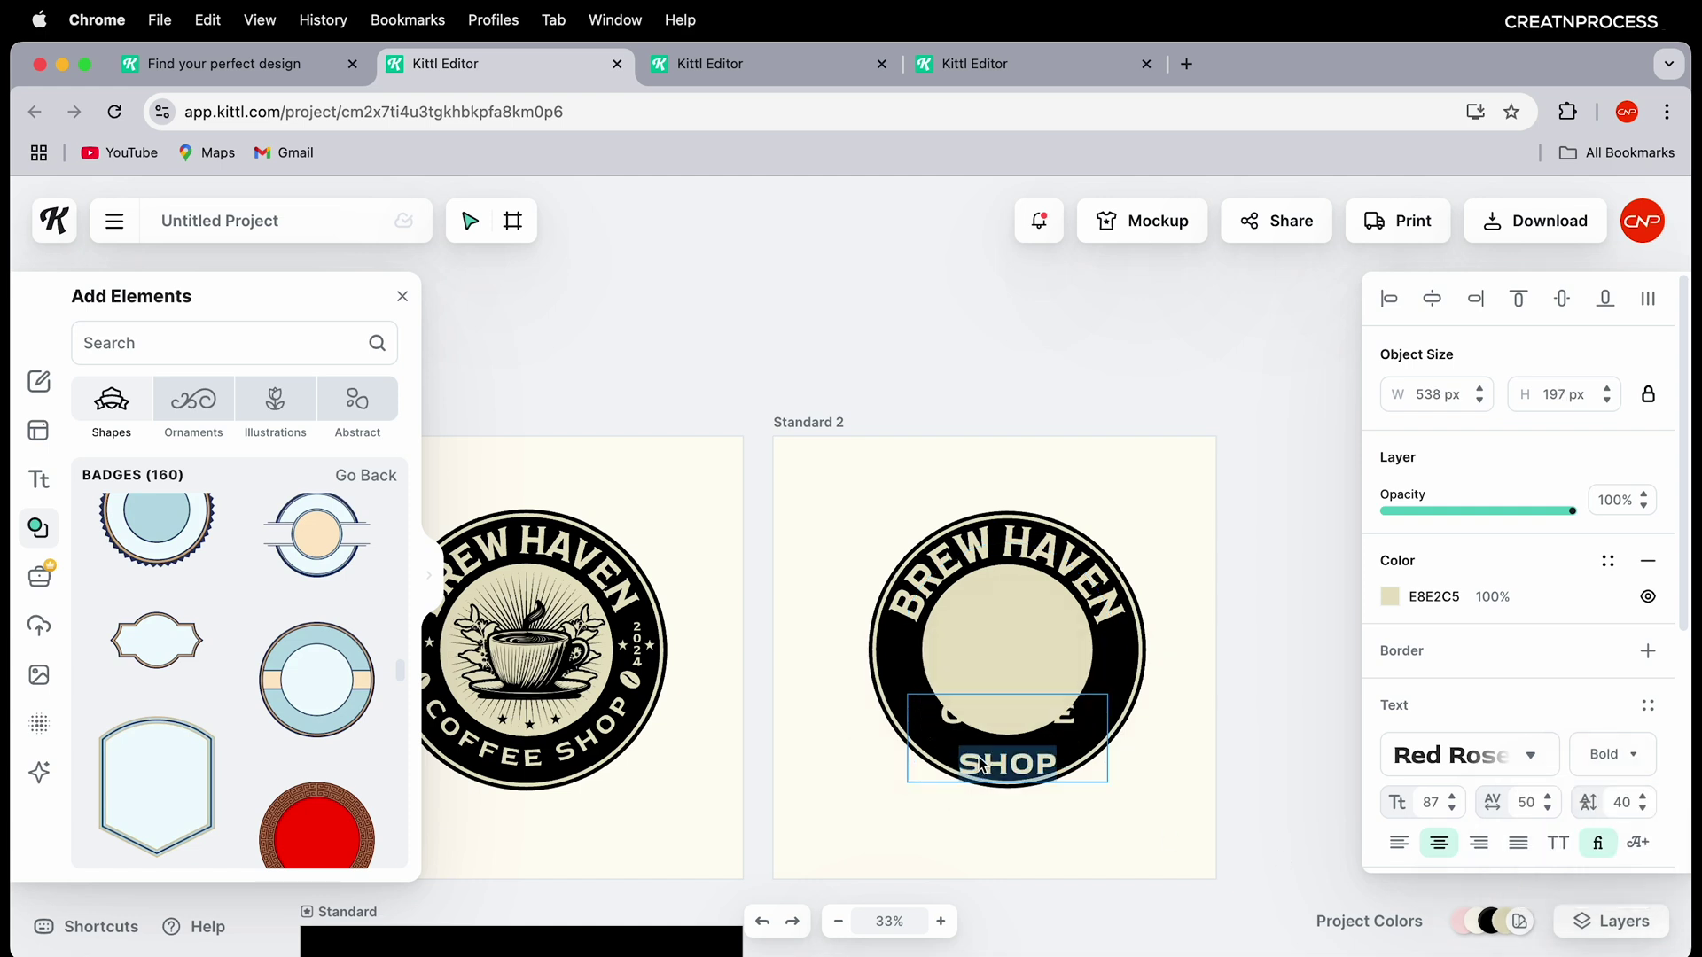
{"action": "left_click", "coordinate": [1201, 829]}
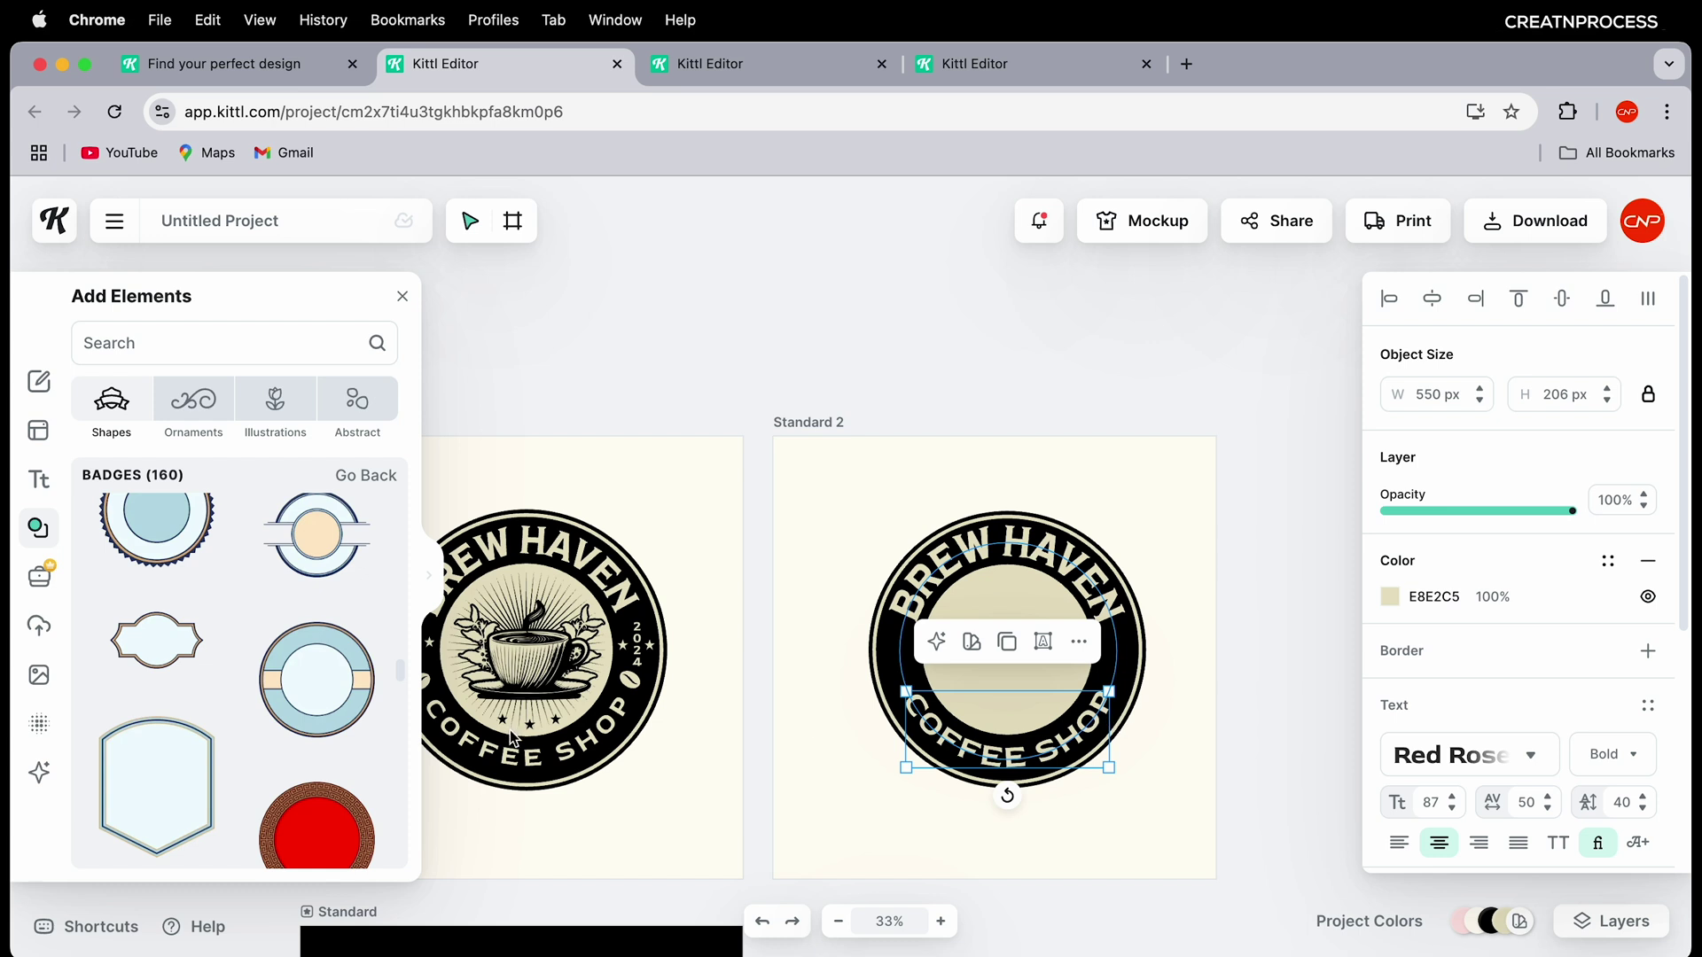
Step: Set the COFFEE SHOP text's letter spacing to 100 and reduce its font size to 80
{"action": "scroll", "coordinate": [1504, 790], "scroll_direction": "down", "scroll_amount": 1}
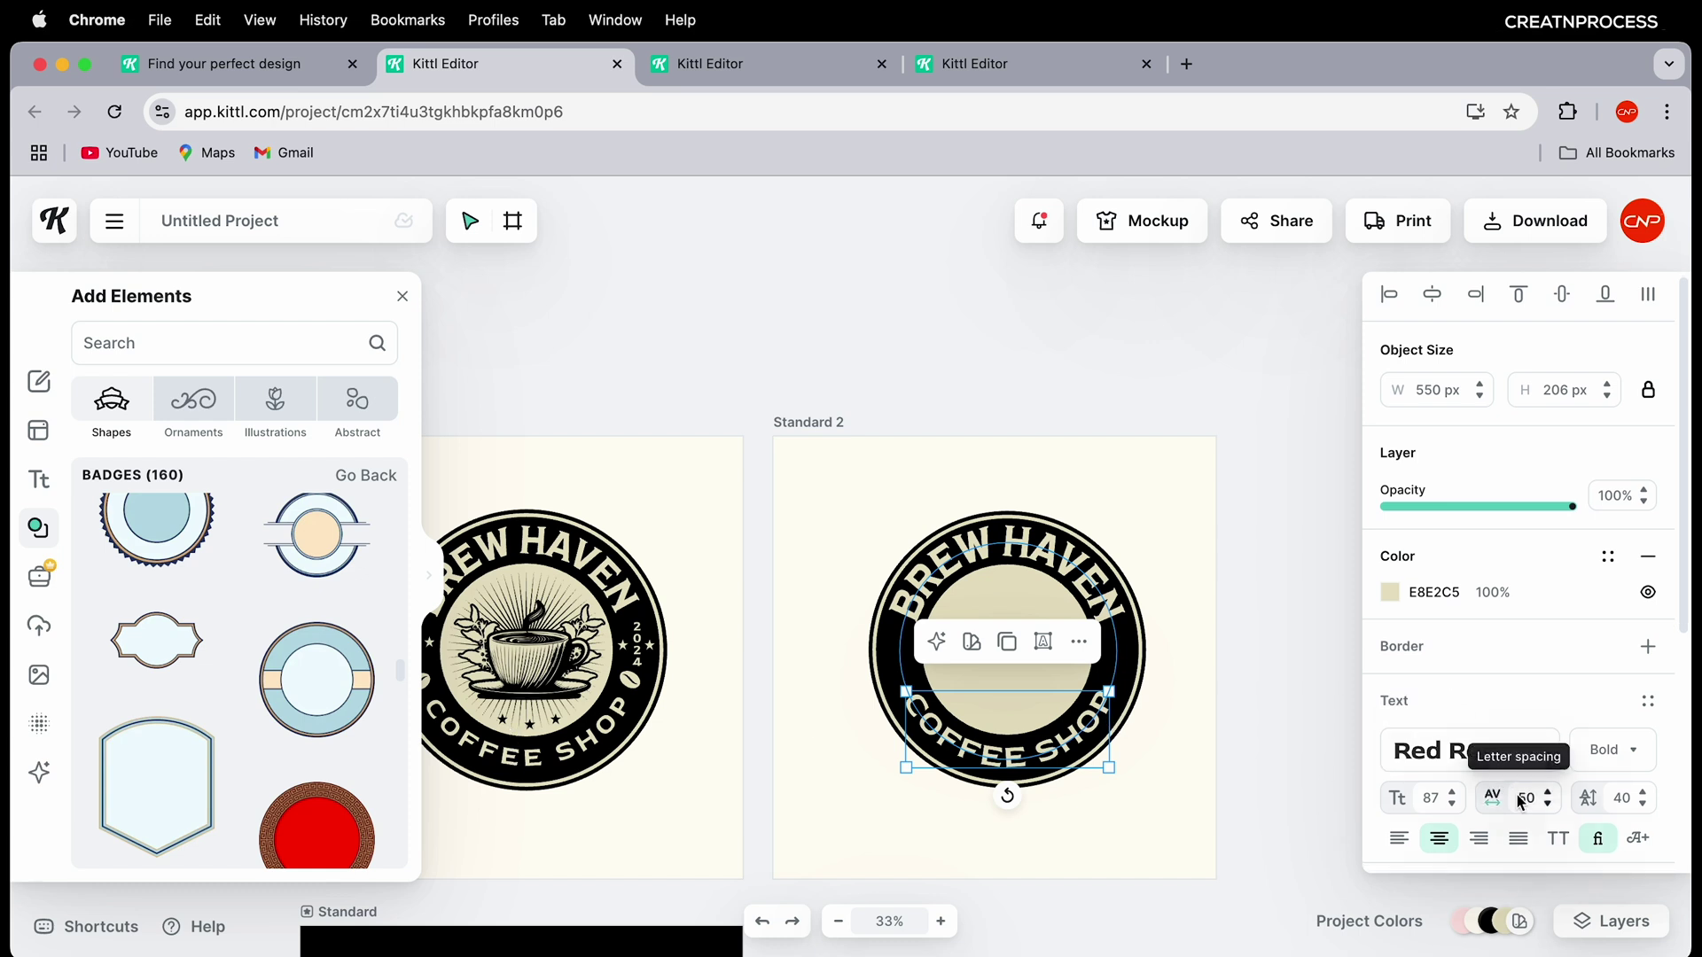
{"action": "left_click", "coordinate": [1535, 802]}
{"action": "type", "text": "100"}
{"action": "key", "text": "Return"}
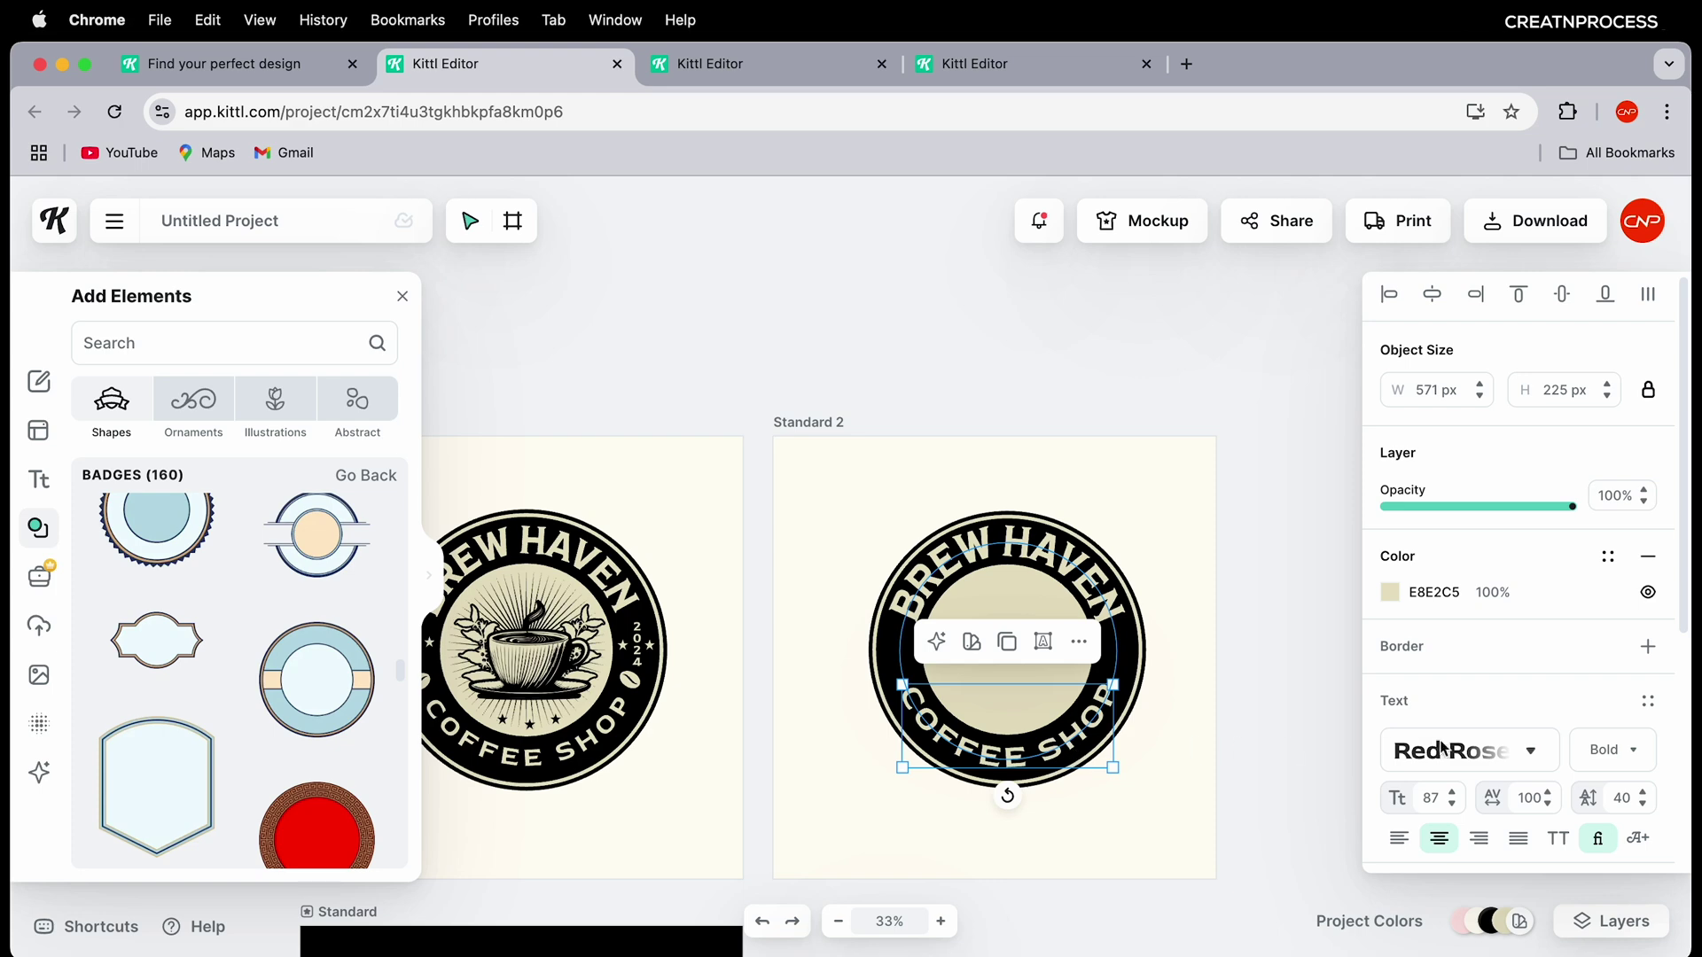
{"action": "left_click", "coordinate": [1433, 797]}
{"action": "key", "text": "Down"}
{"action": "key", "text": "Down"}
{"action": "key", "text": "Down"}
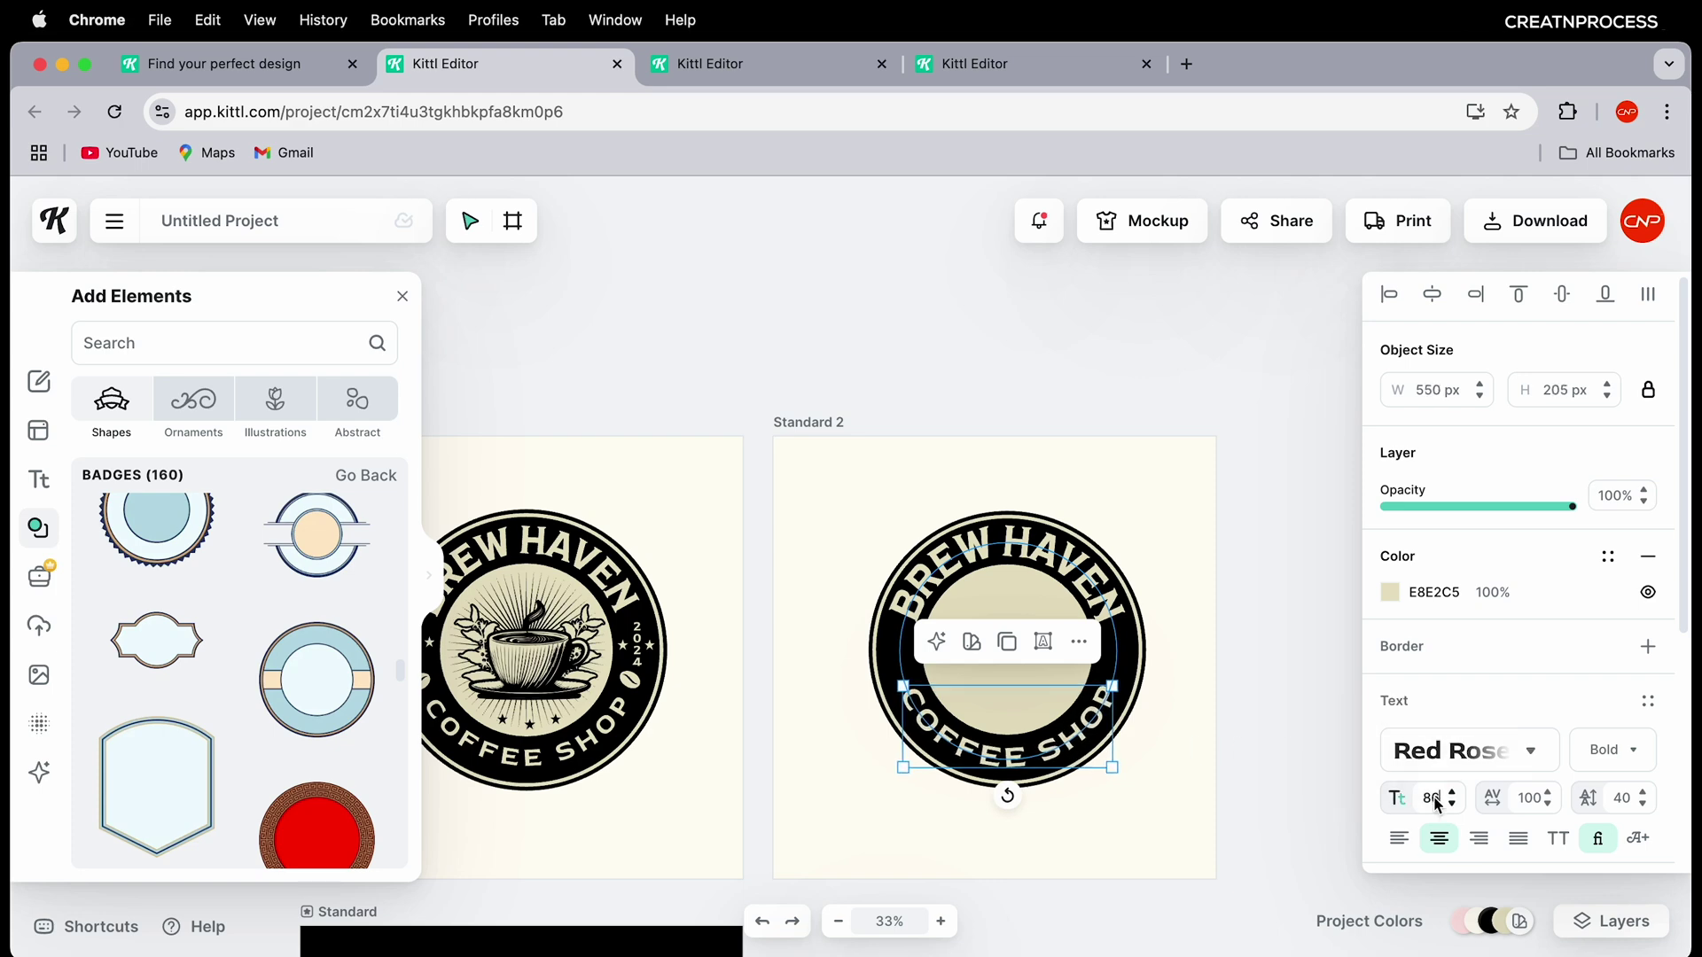
{"action": "scroll", "coordinate": [1437, 803], "scroll_direction": "up", "scroll_amount": 1}
{"action": "left_click", "coordinate": [1248, 740]}
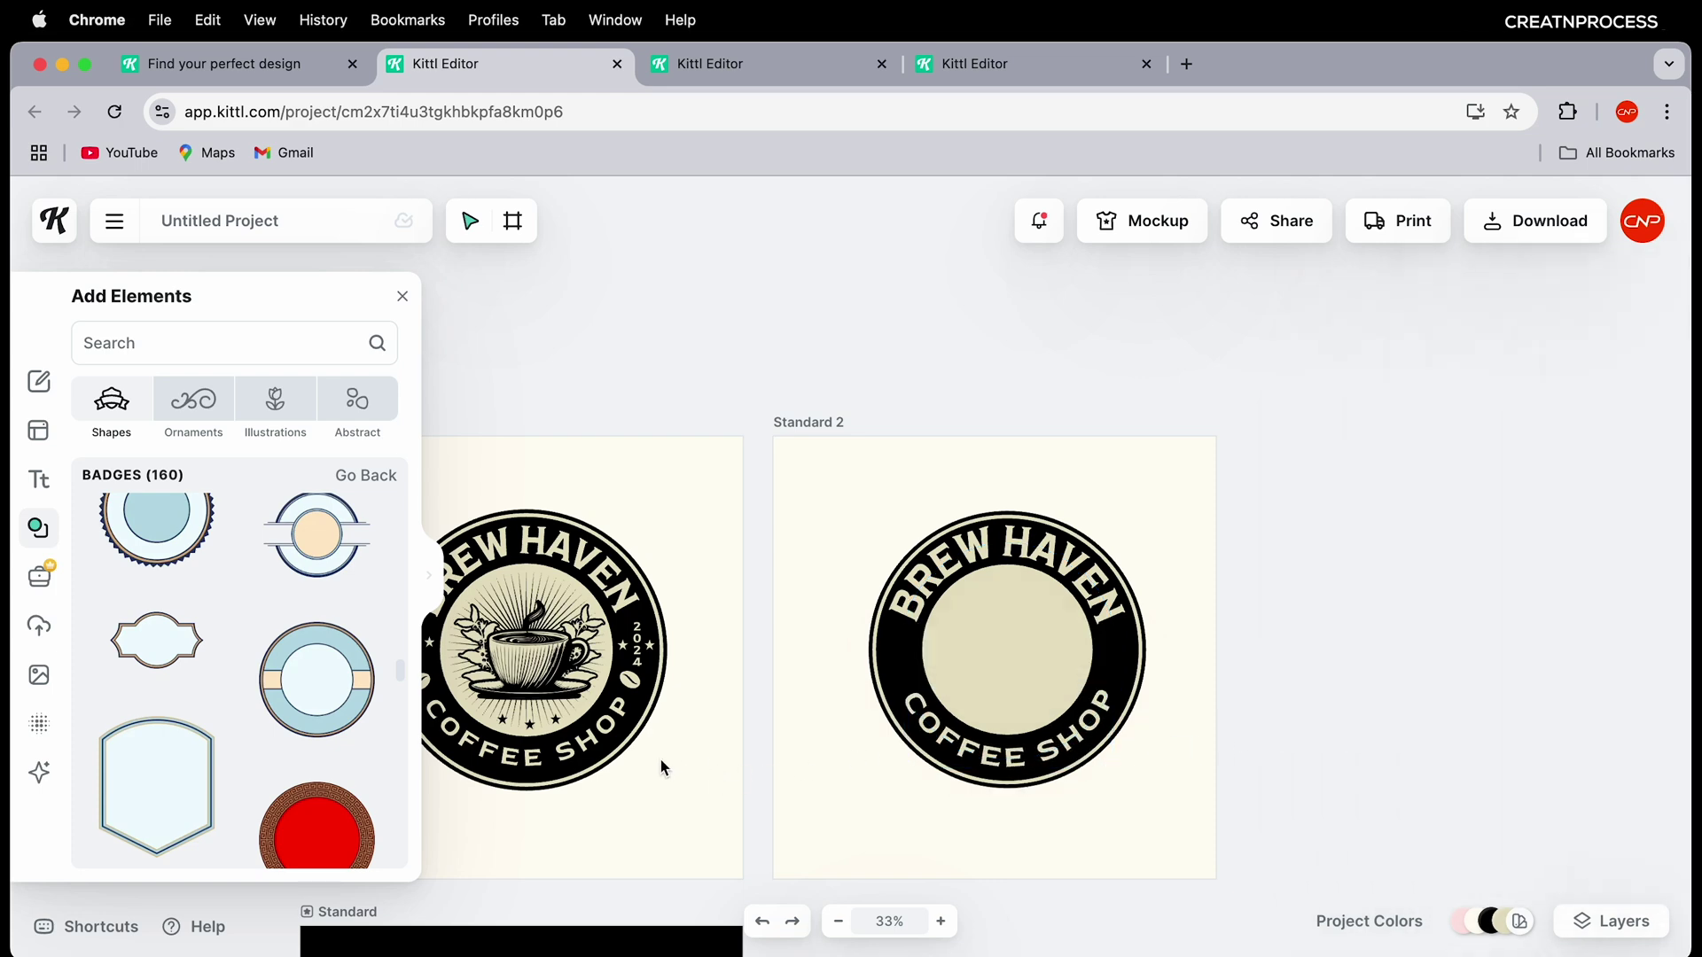
Step: Add the text ESTD in the empty upper-left area of the Standard 2 artboard
{"action": "scroll", "coordinate": [661, 767], "scroll_direction": "up", "scroll_amount": 5}
{"action": "left_click_drag", "start_coordinate": [1288, 713], "coordinate": [938, 733]}
{"action": "key", "text": "t"}
{"action": "left_click", "coordinate": [1001, 450]}
{"action": "left_click", "coordinate": [1002, 450]}
{"action": "type", "text": "ESTD"}
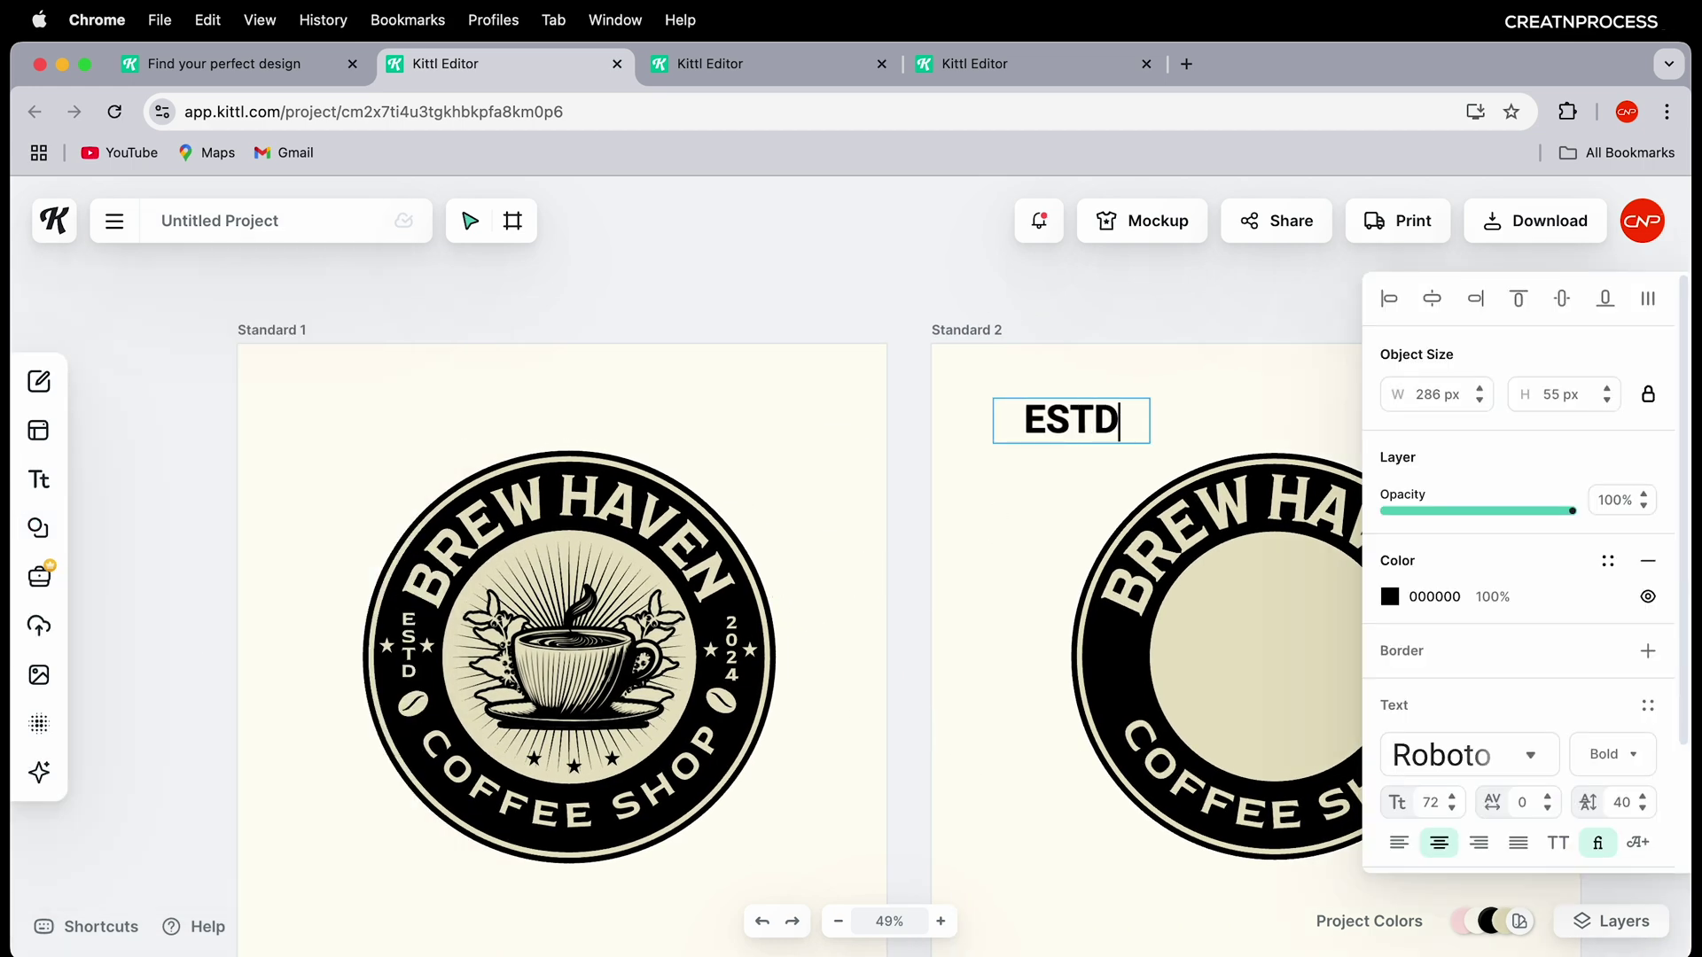
{"action": "key", "text": "Escape"}
Step: Narrow the ESTD text box so its letters stack vertically, and set the line height to 0
{"action": "left_click_drag", "start_coordinate": [1113, 425], "coordinate": [1004, 437]}
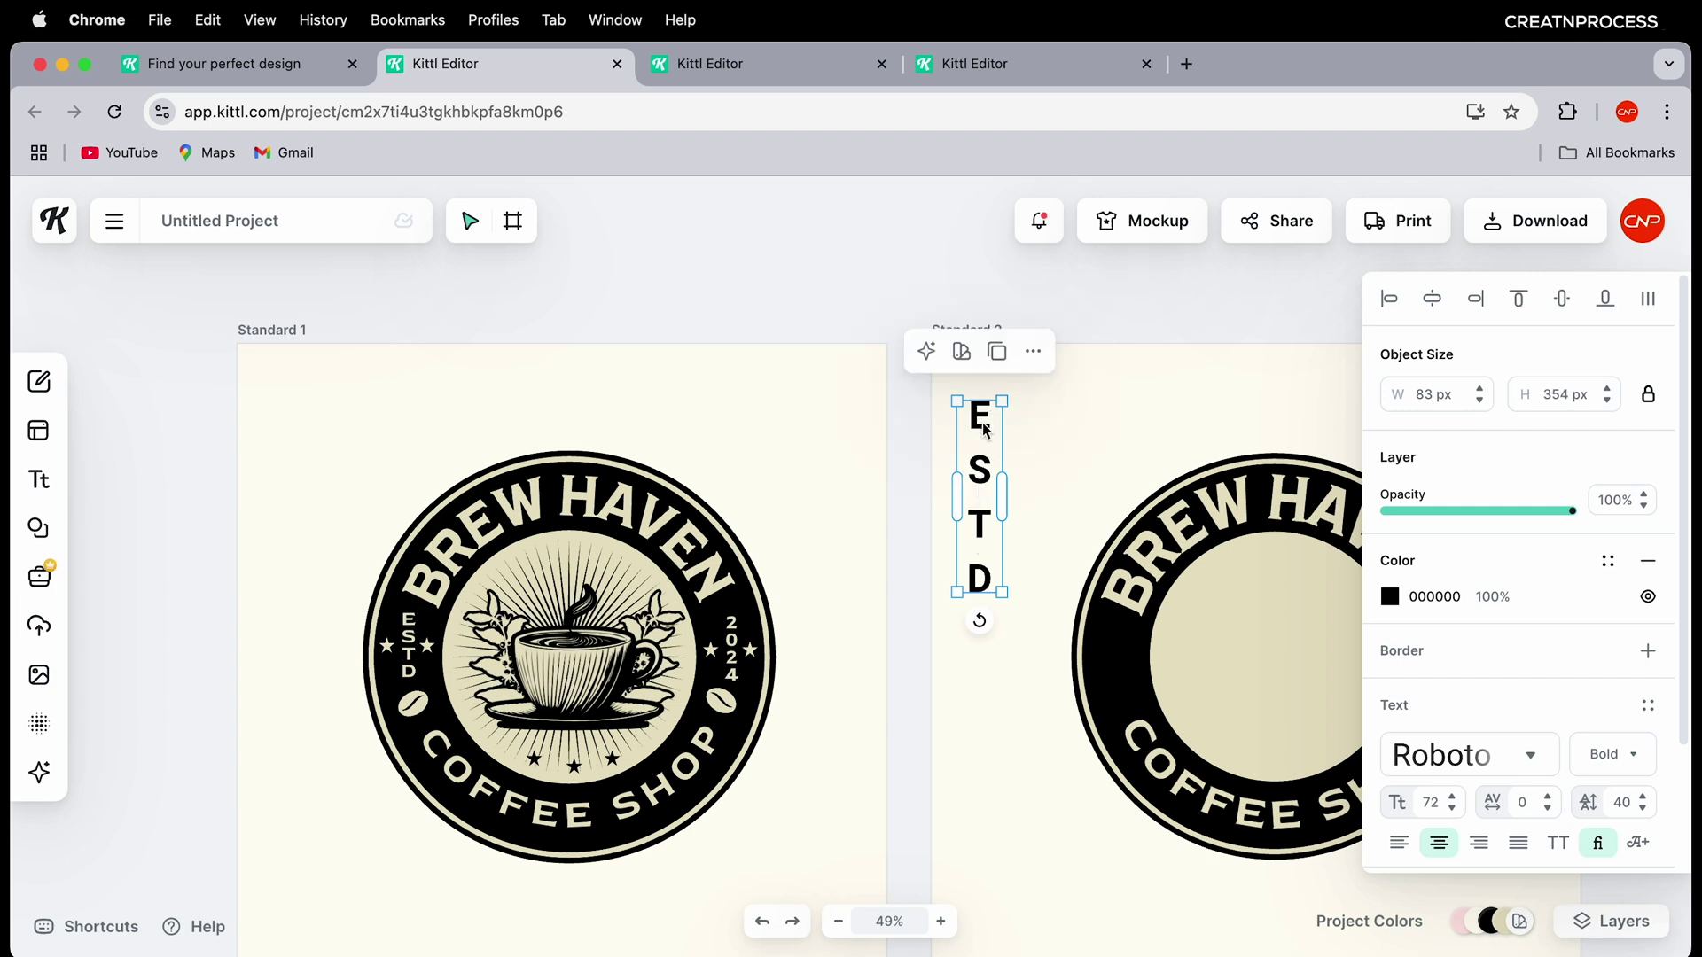
{"action": "left_click", "coordinate": [1614, 807]}
{"action": "left_click_drag", "start_coordinate": [1621, 801], "coordinate": [1643, 808]}
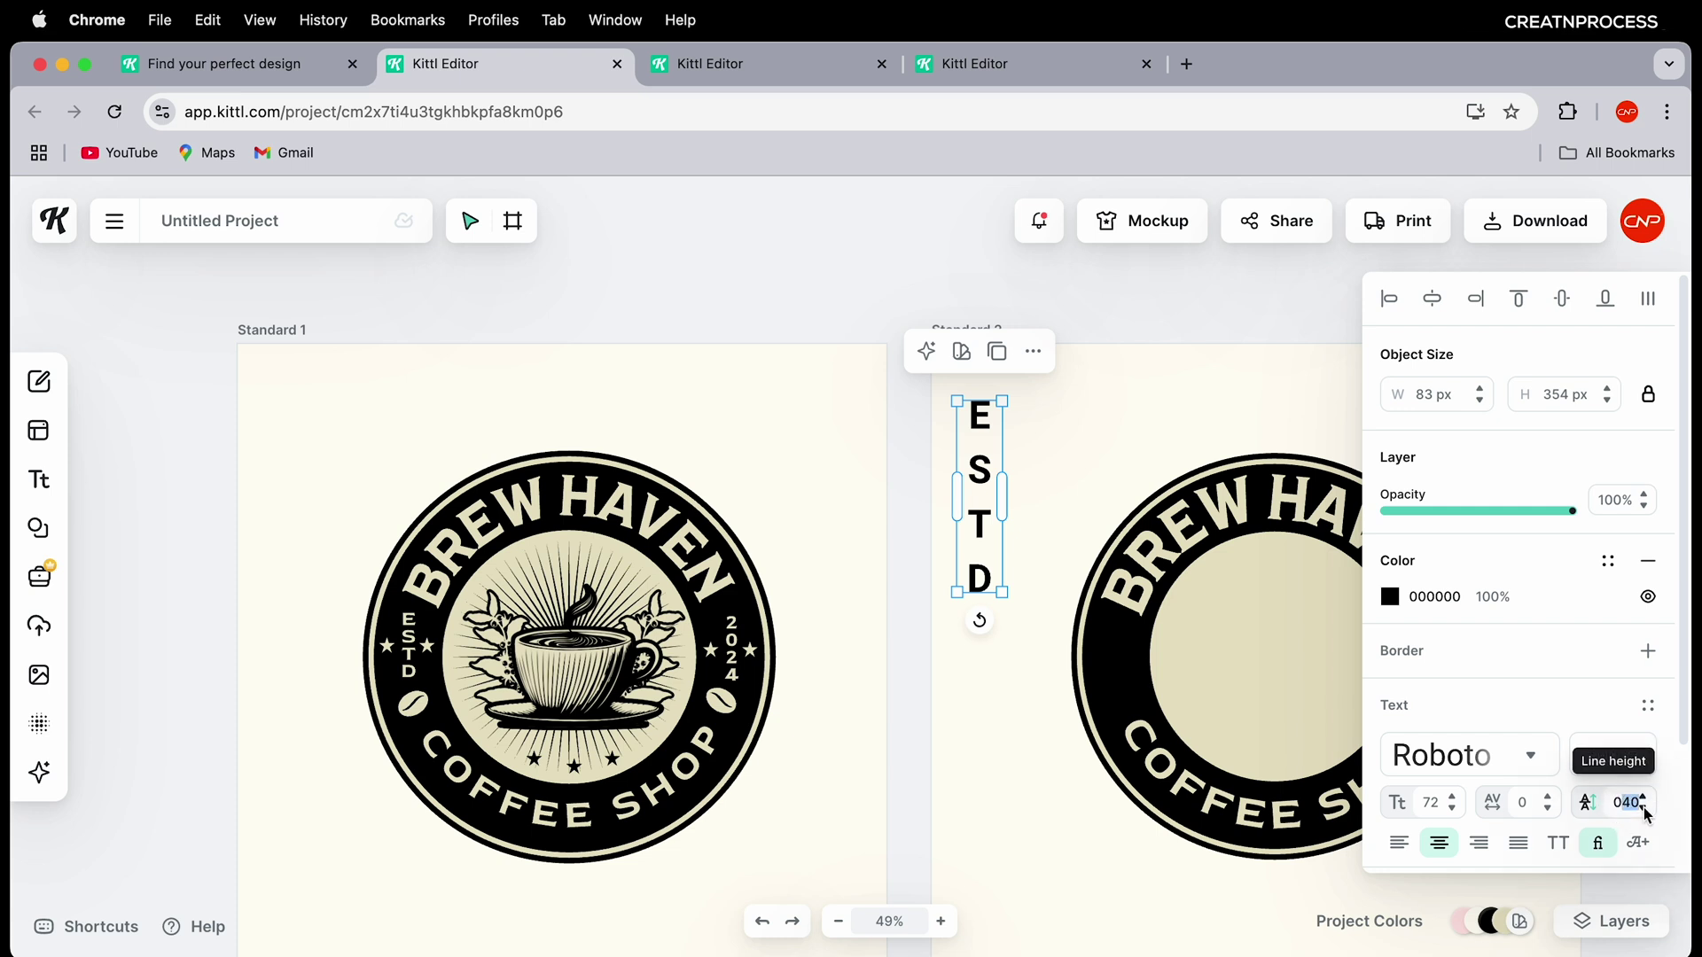
{"action": "type", "text": "0"}
{"action": "key", "text": "Return"}
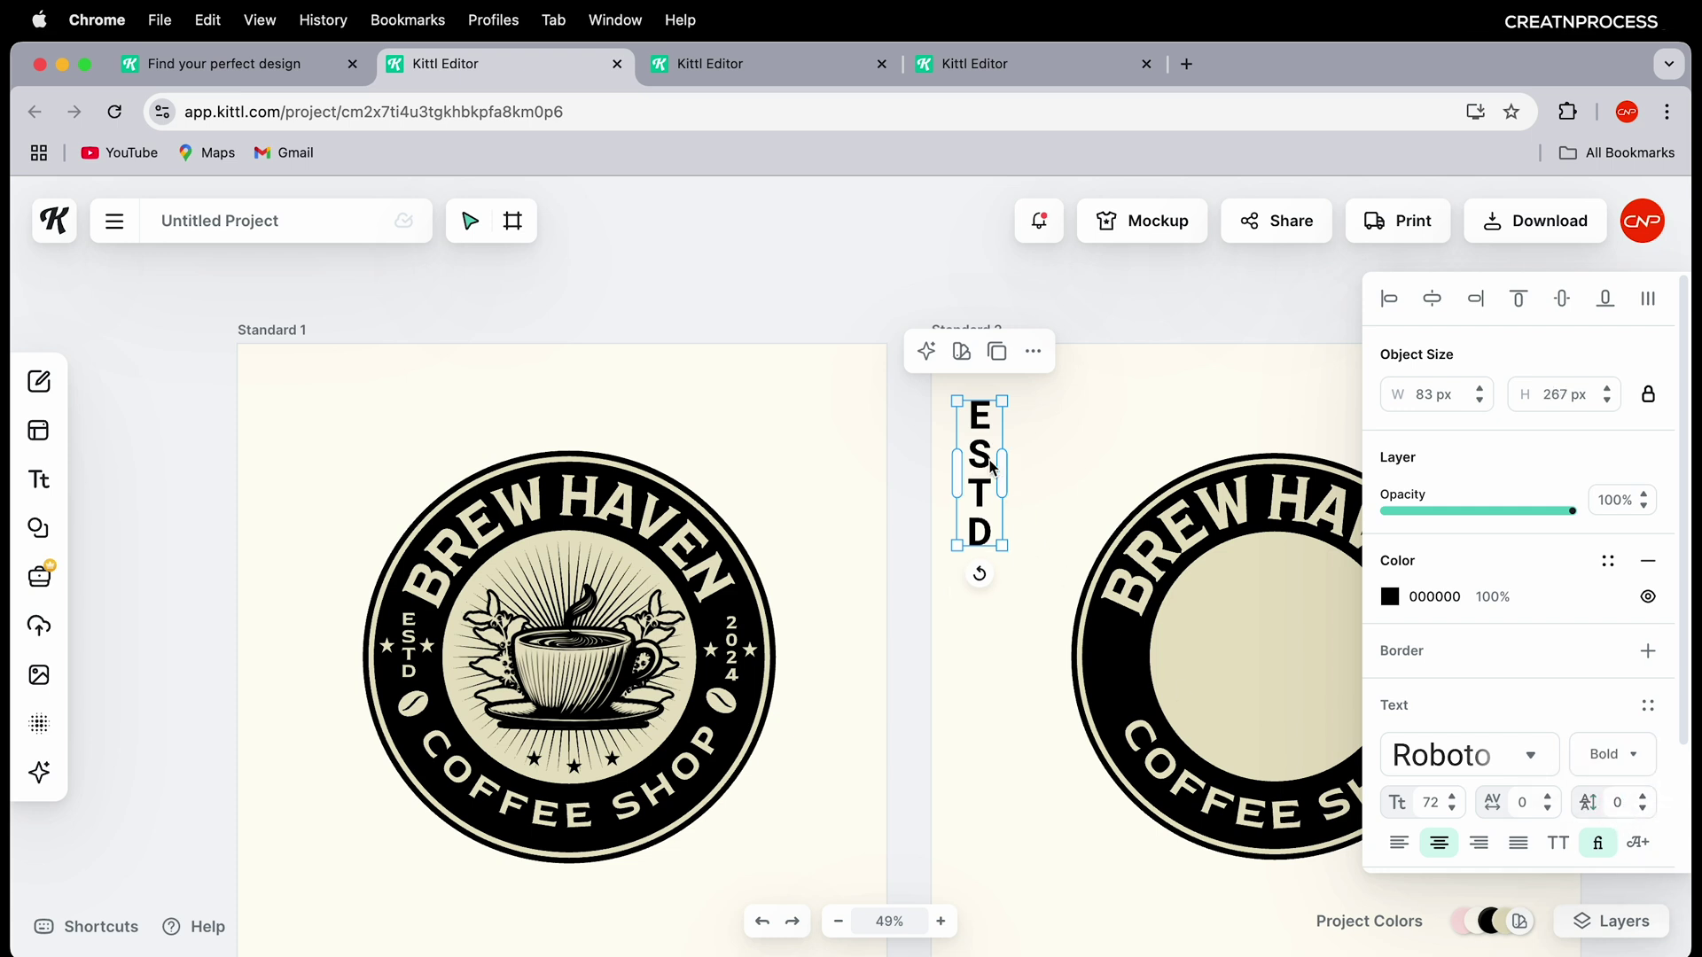
Step: Duplicate the stacked ESTD text beside the original and replace the copy's wording with 2024
{"action": "left_click_drag", "start_coordinate": [985, 470], "coordinate": [1027, 469]}
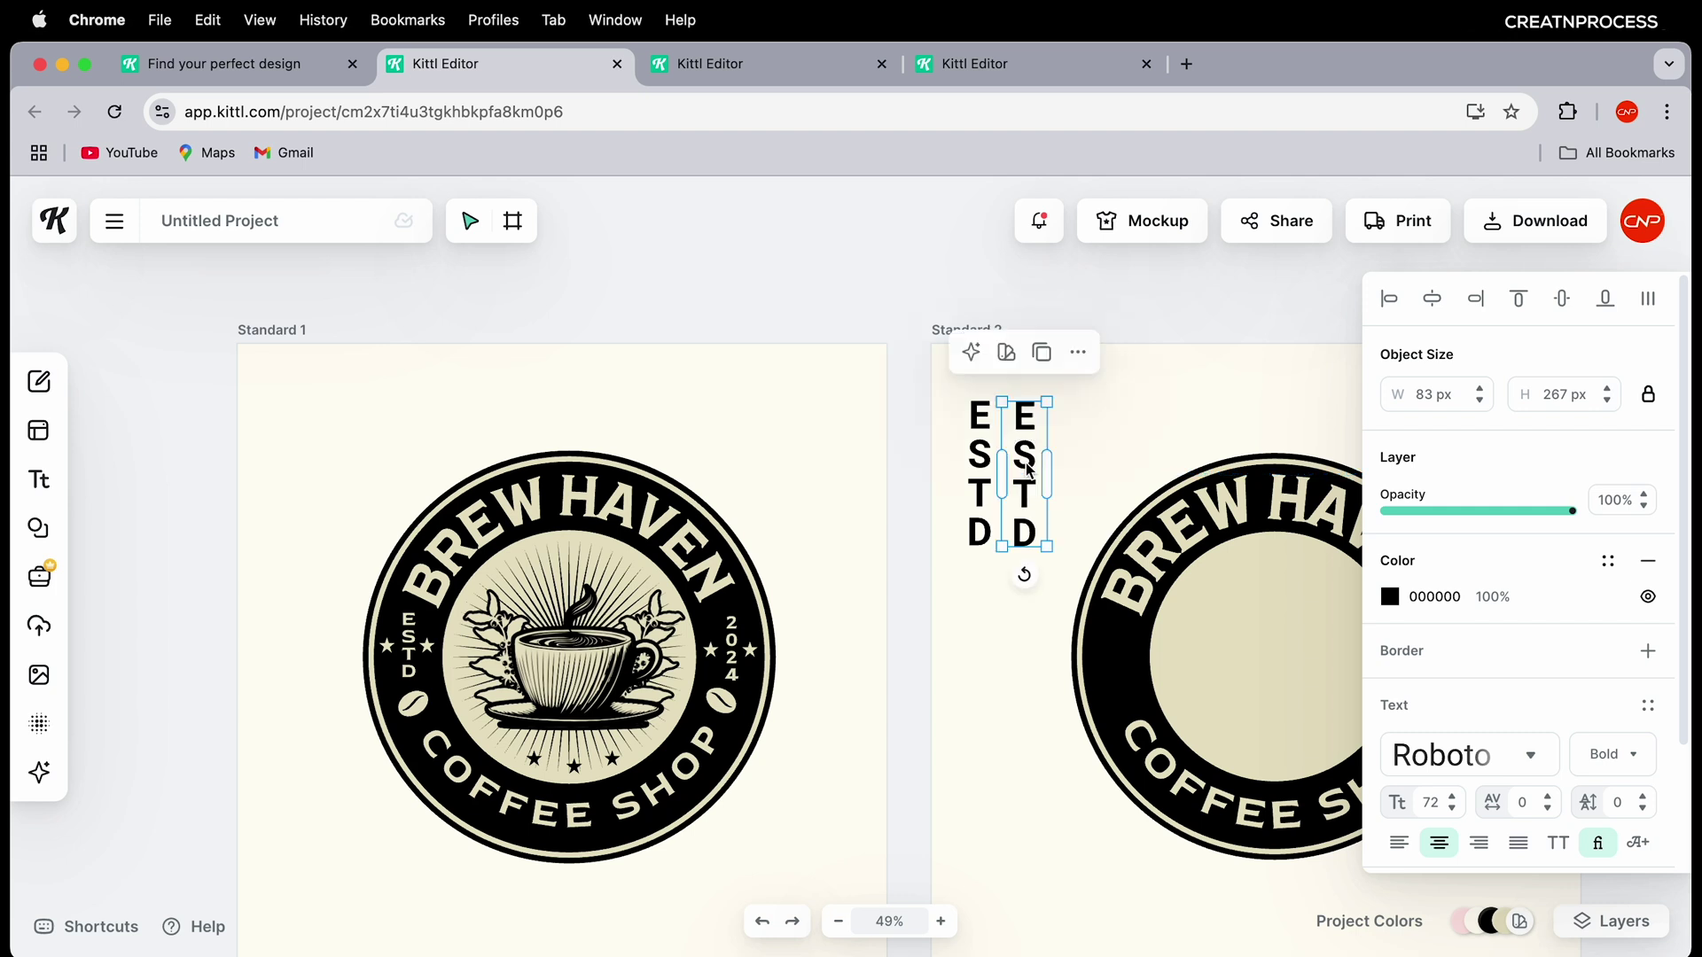
{"action": "double_click", "coordinate": [1026, 452]}
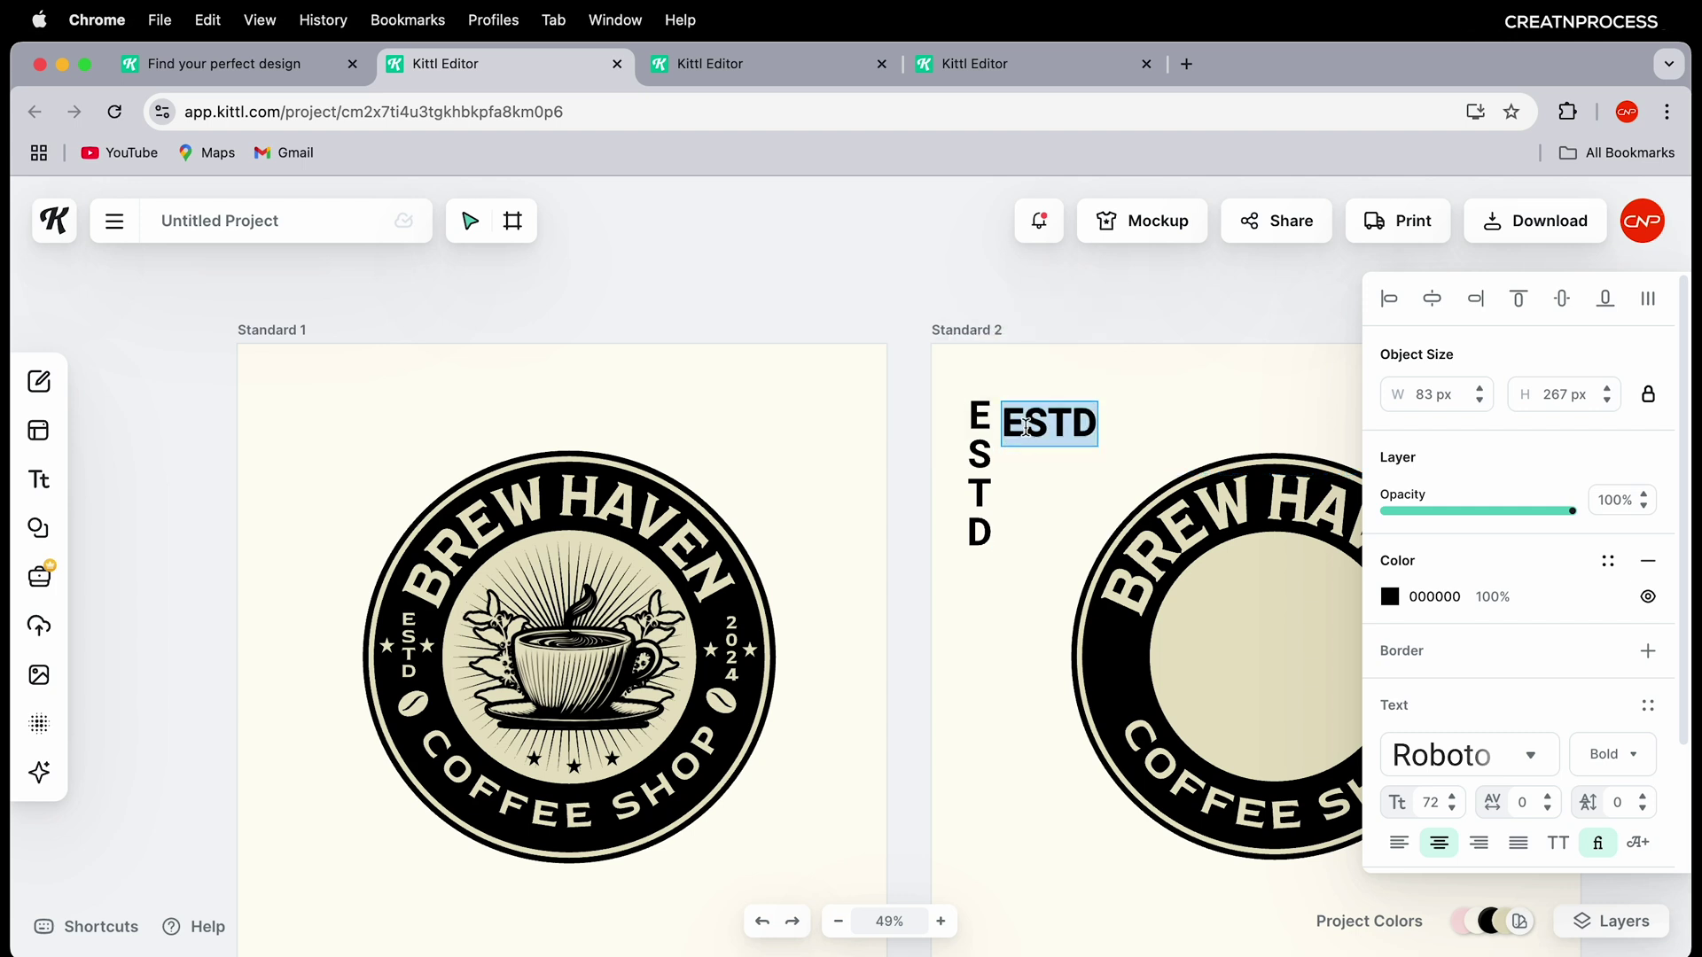
{"action": "type", "text": "2024"}
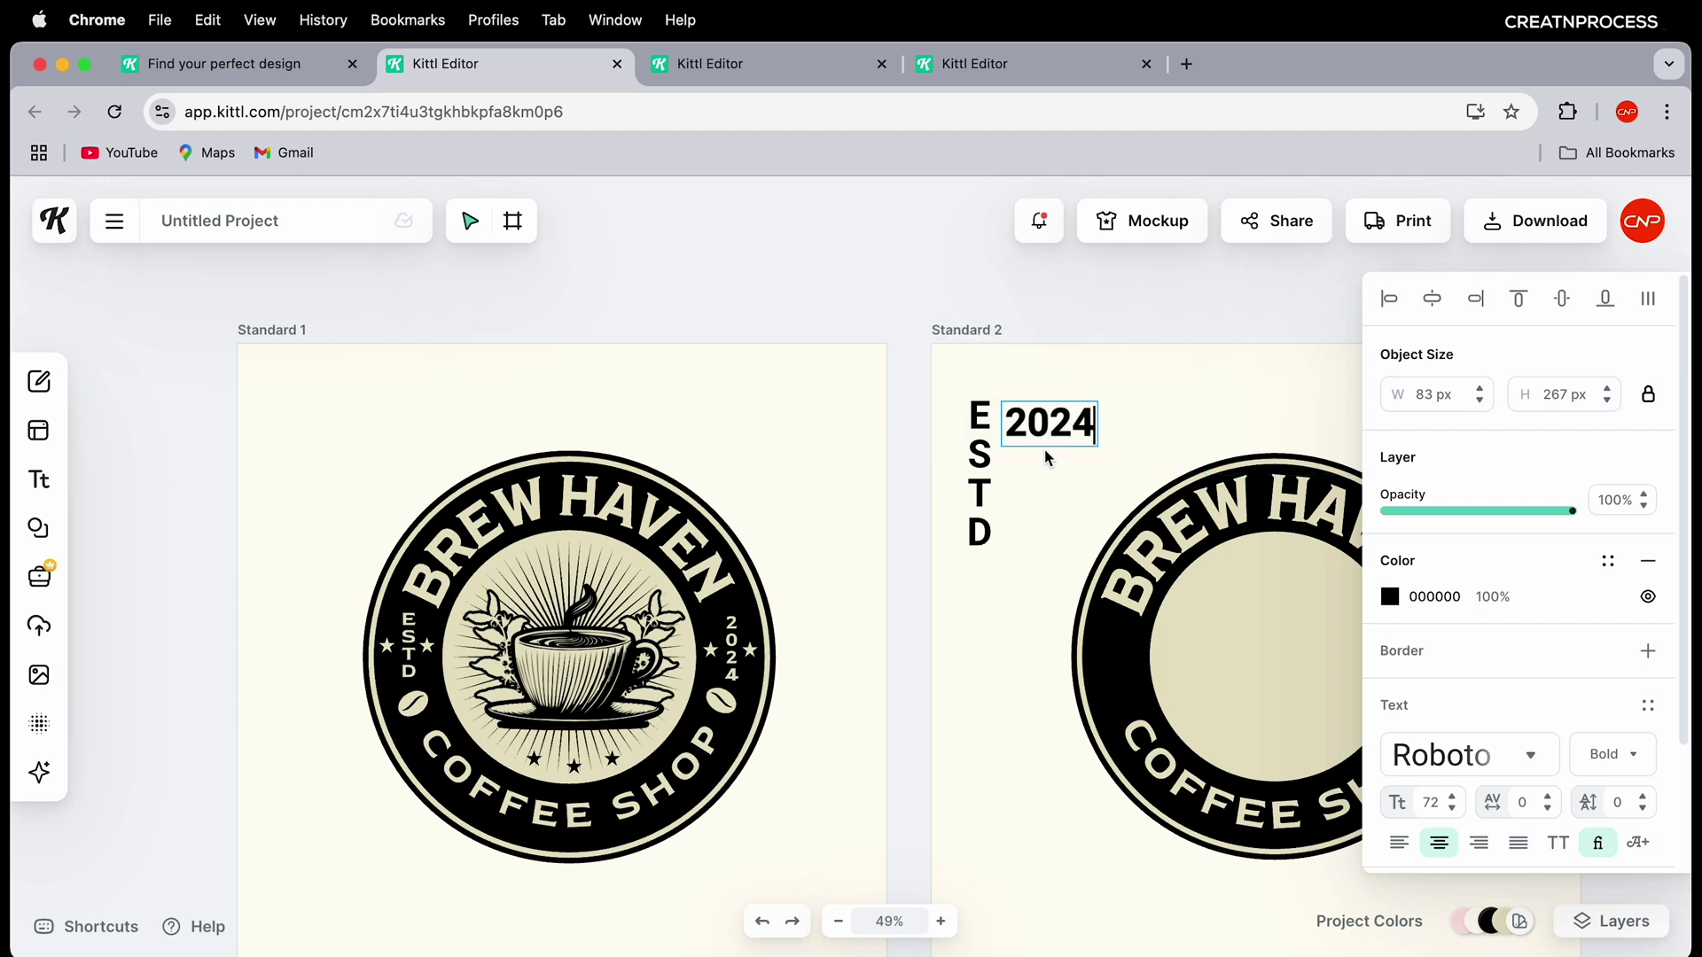
{"action": "key", "text": "Escape"}
Step: Move the stacked ESTD text onto the left side of the badge's black ring and colour it E8E2C5
{"action": "left_click_drag", "start_coordinate": [1048, 458], "coordinate": [1106, 684]}
{"action": "left_click", "coordinate": [1067, 438]}
{"action": "scroll", "coordinate": [1045, 467], "scroll_direction": "down", "scroll_amount": 2}
{"action": "left_click", "coordinate": [988, 551]}
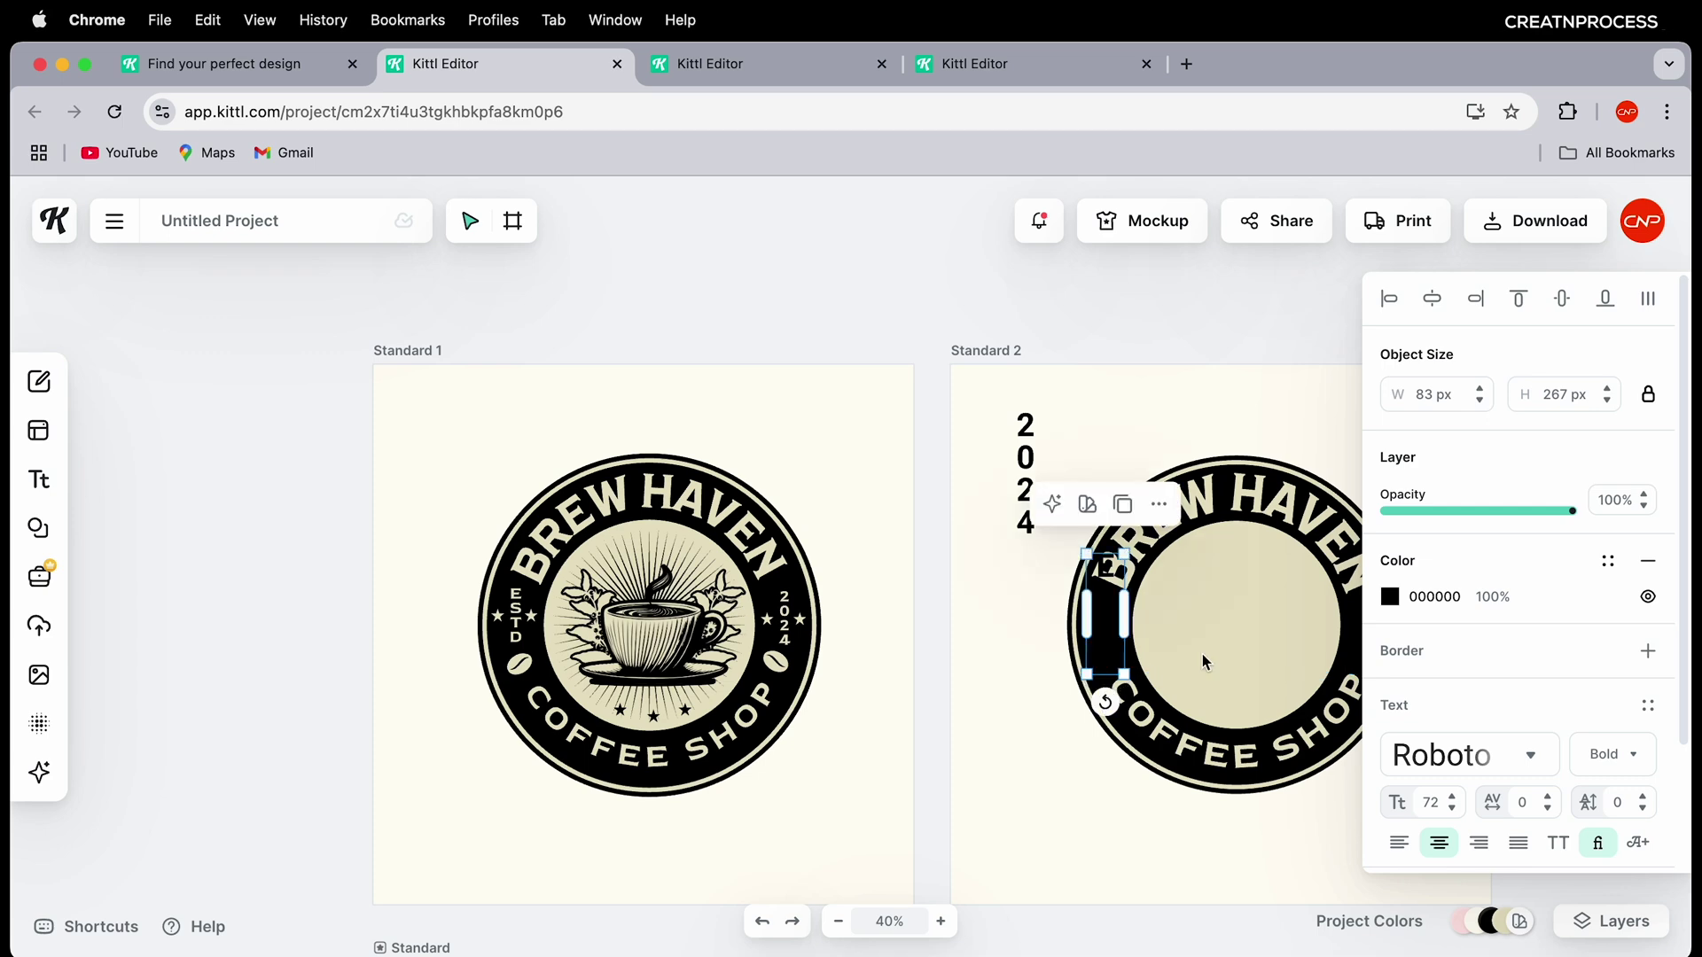
{"action": "left_click", "coordinate": [1389, 599]}
{"action": "left_click", "coordinate": [1215, 933]}
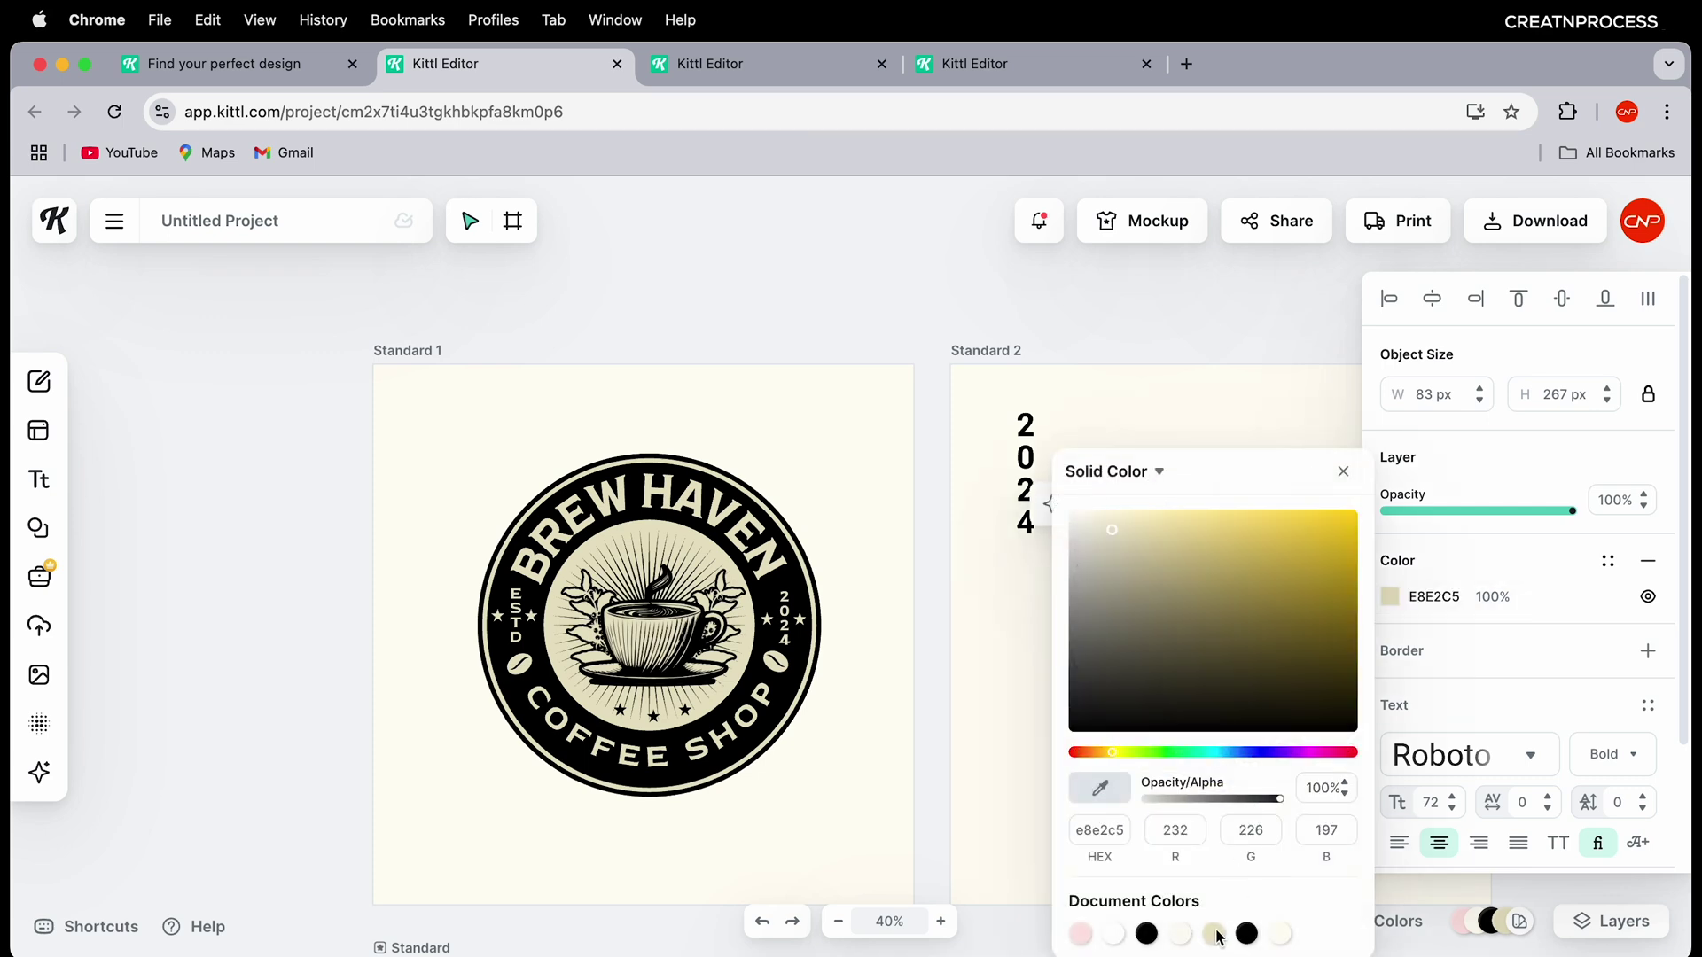
Step: Colour the stacked 2024 text E8E2C5 and move it onto the right side of the badge's ring
{"action": "left_click", "coordinate": [1027, 479]}
{"action": "left_click", "coordinate": [1389, 599]}
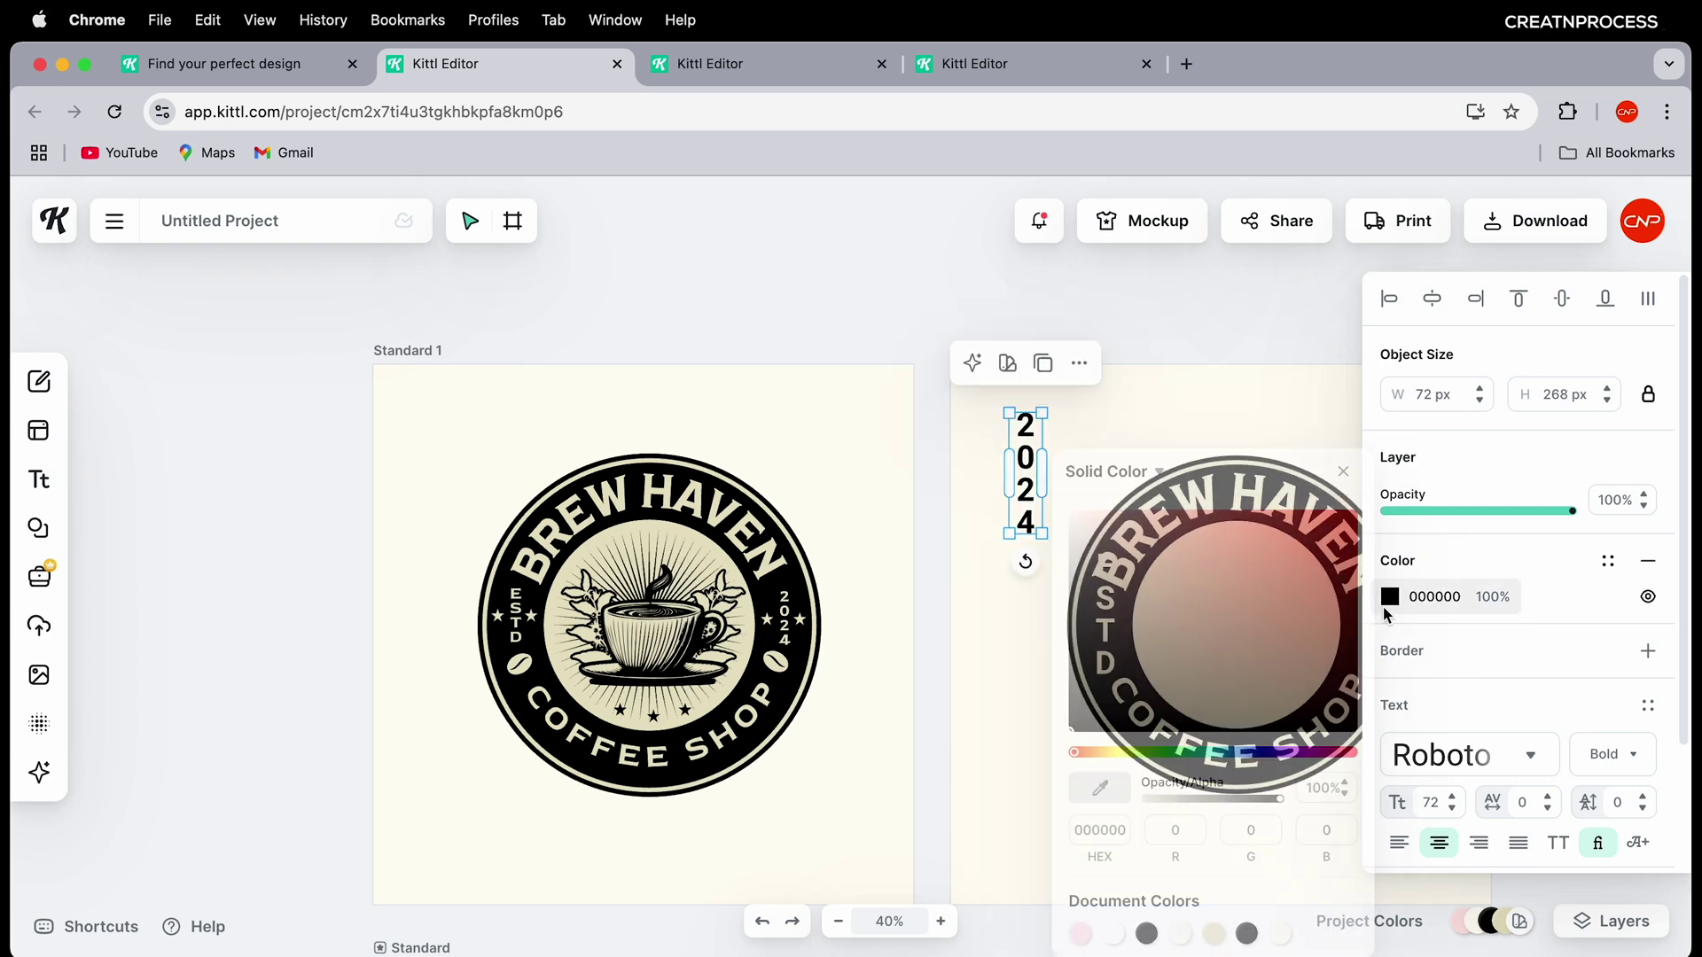
{"action": "left_click", "coordinate": [1234, 934]}
{"action": "left_click", "coordinate": [1017, 611]}
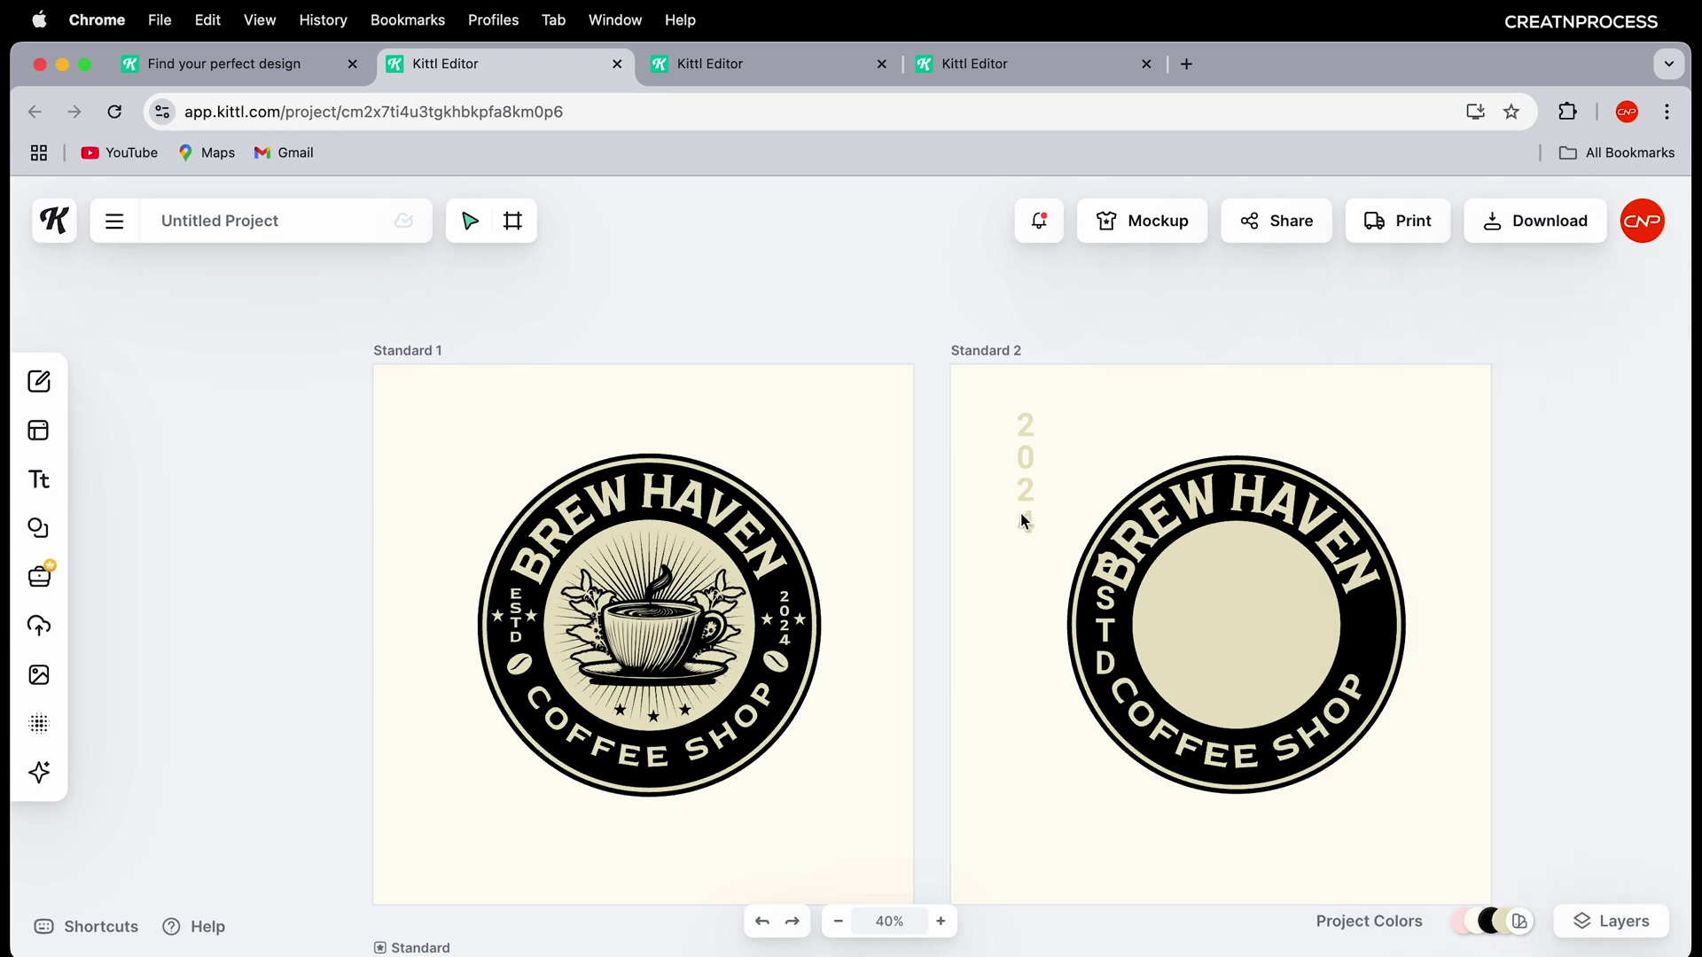
{"action": "left_click_drag", "start_coordinate": [1021, 516], "coordinate": [1358, 688]}
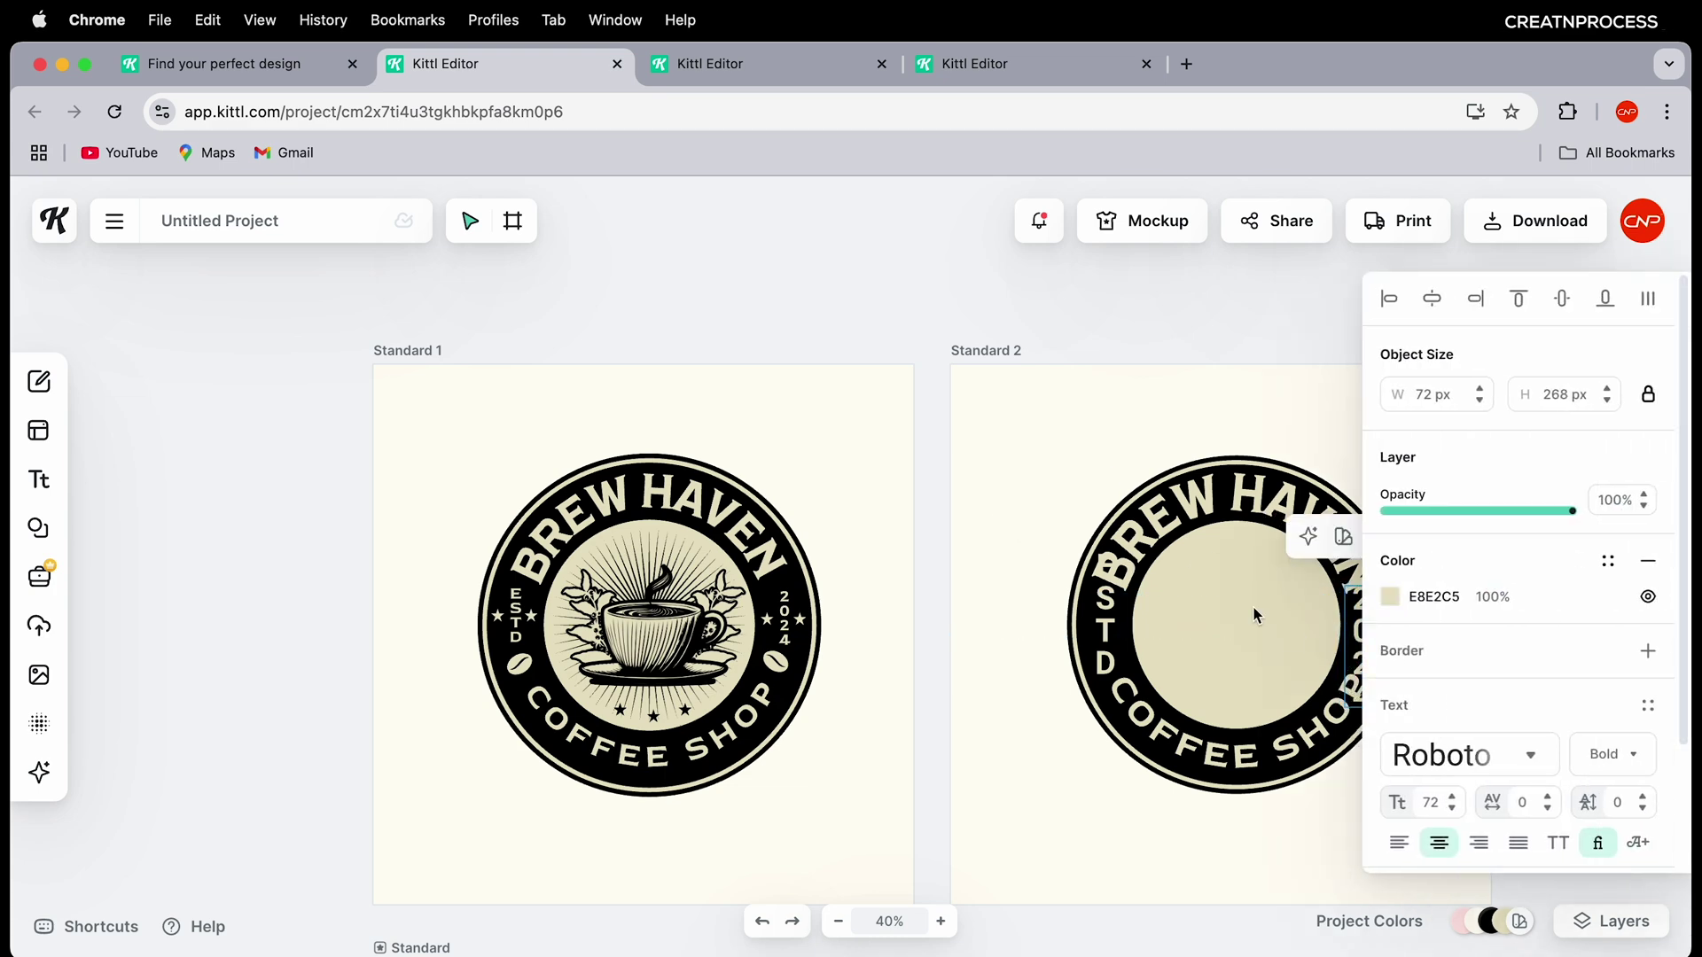
Step: Scale the ESTD text down to font size 33 and position it within the ring's left side
{"action": "scroll", "coordinate": [1152, 647], "scroll_direction": "right", "scroll_amount": 3}
{"action": "scroll", "coordinate": [980, 642], "scroll_direction": "up", "scroll_amount": 5}
{"action": "left_click", "coordinate": [966, 636]}
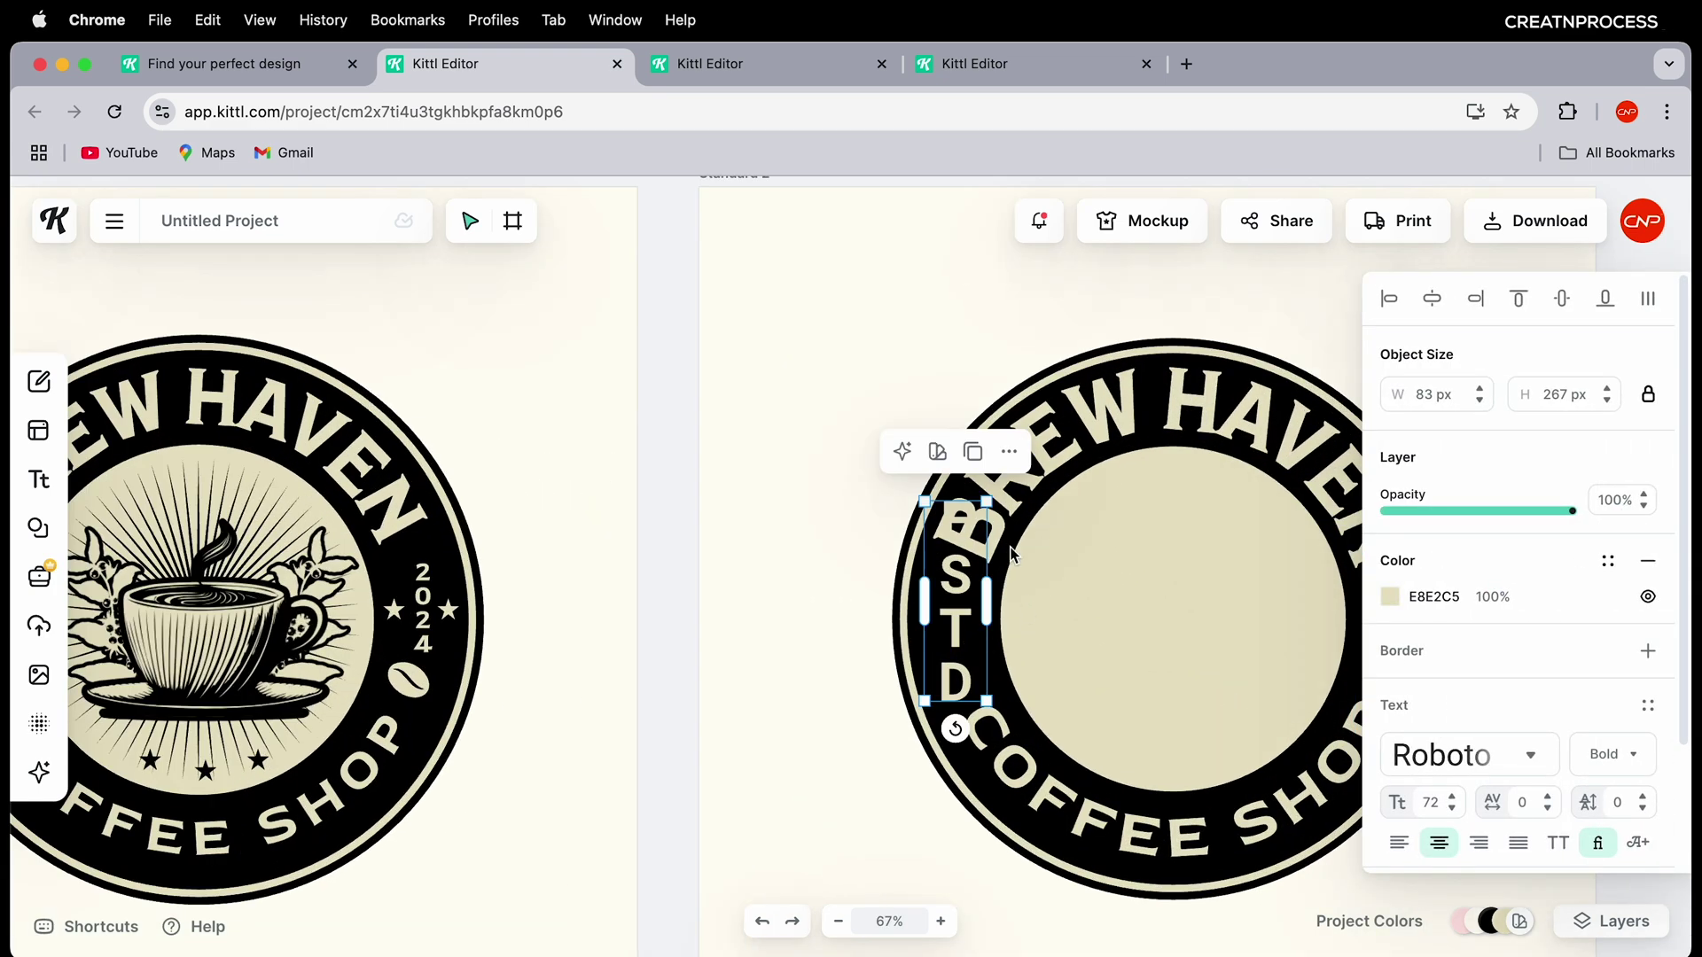
{"action": "left_click_drag", "start_coordinate": [992, 507], "coordinate": [947, 629]}
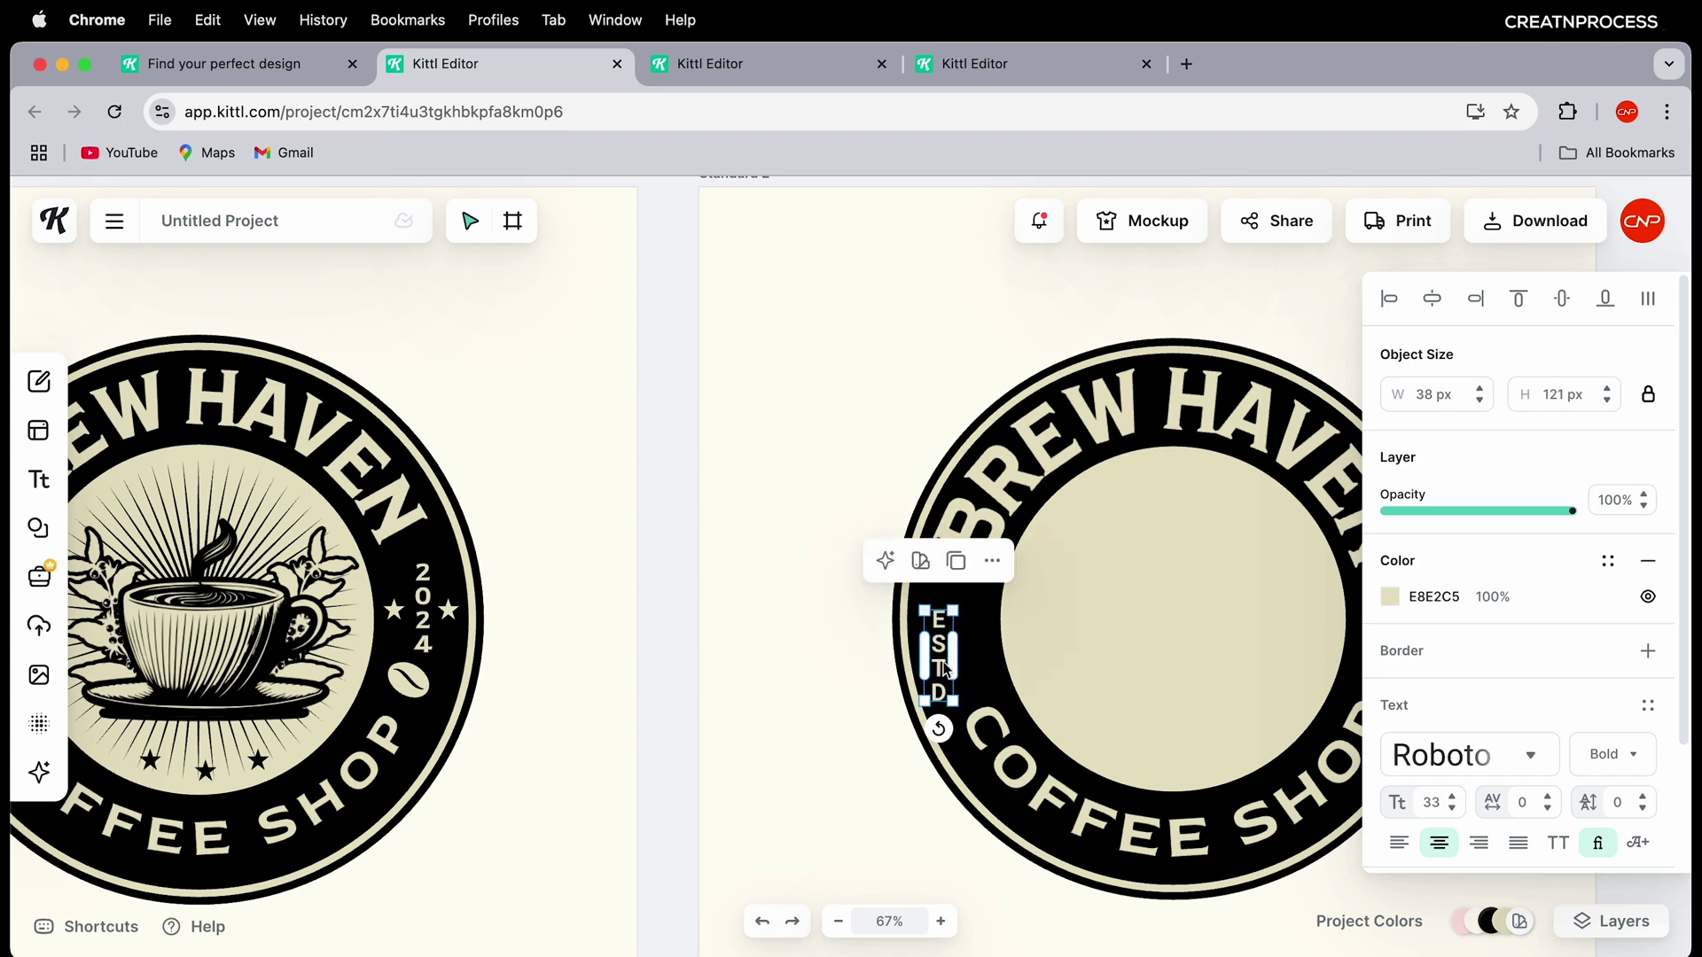
{"action": "left_click_drag", "start_coordinate": [945, 691], "coordinate": [959, 647]}
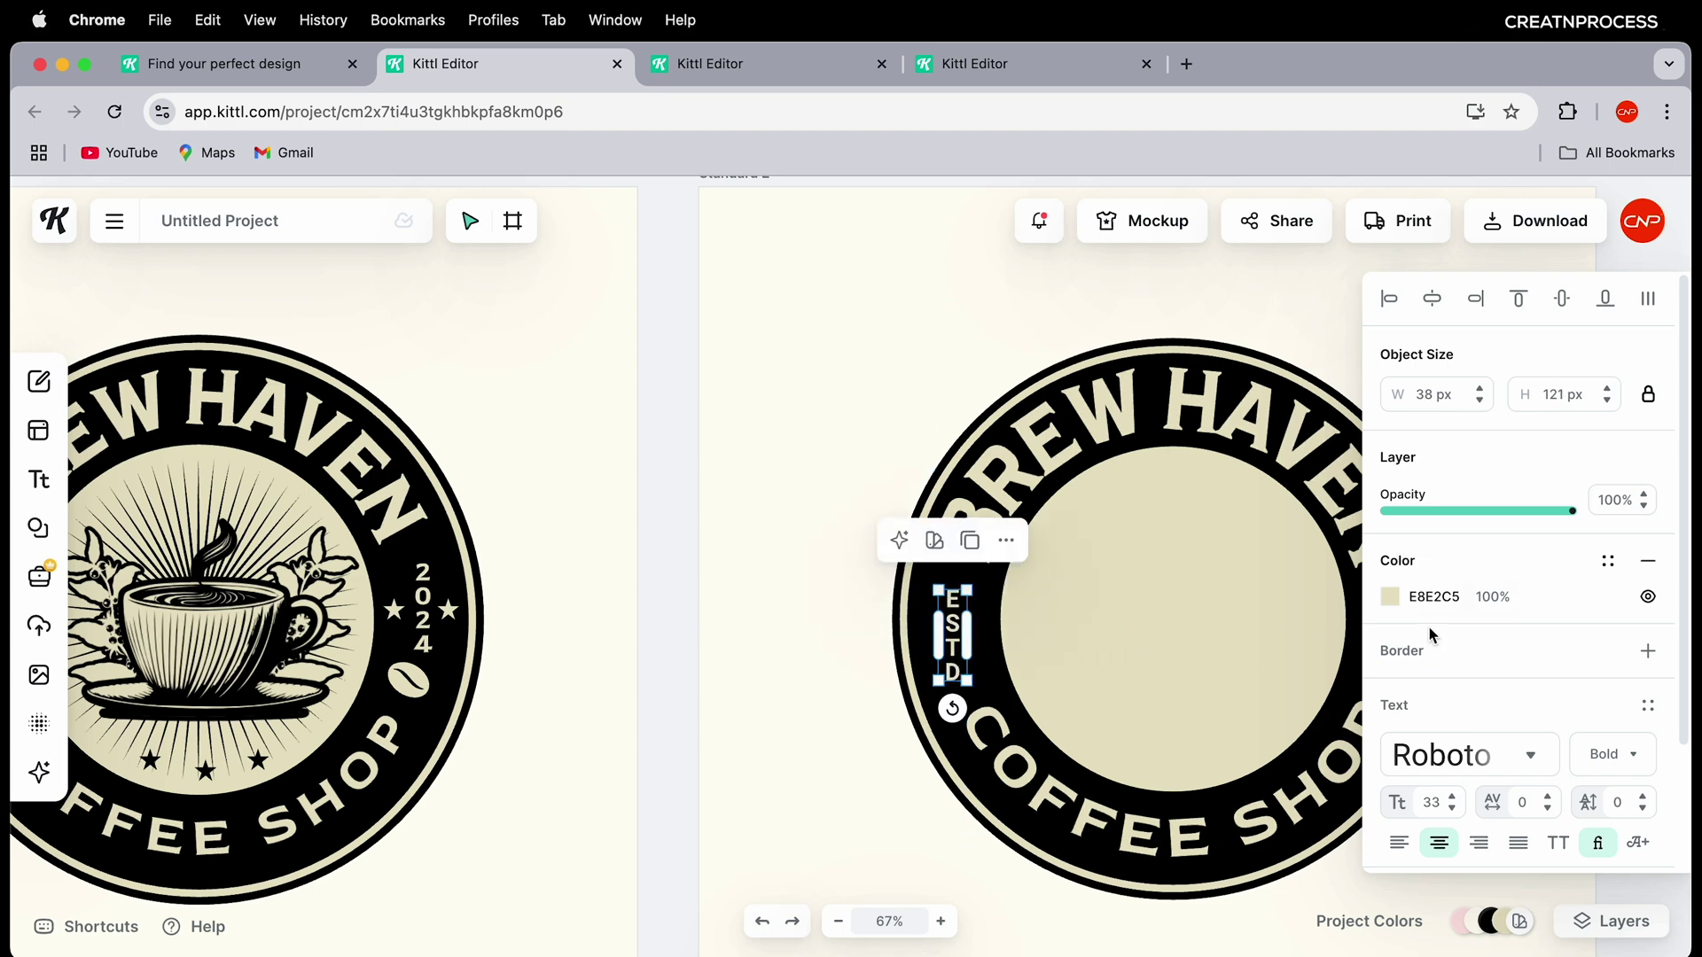
Step: Change the ESTD text's typeface to Red Rose in Bold weight
{"action": "left_click", "coordinate": [1519, 778]}
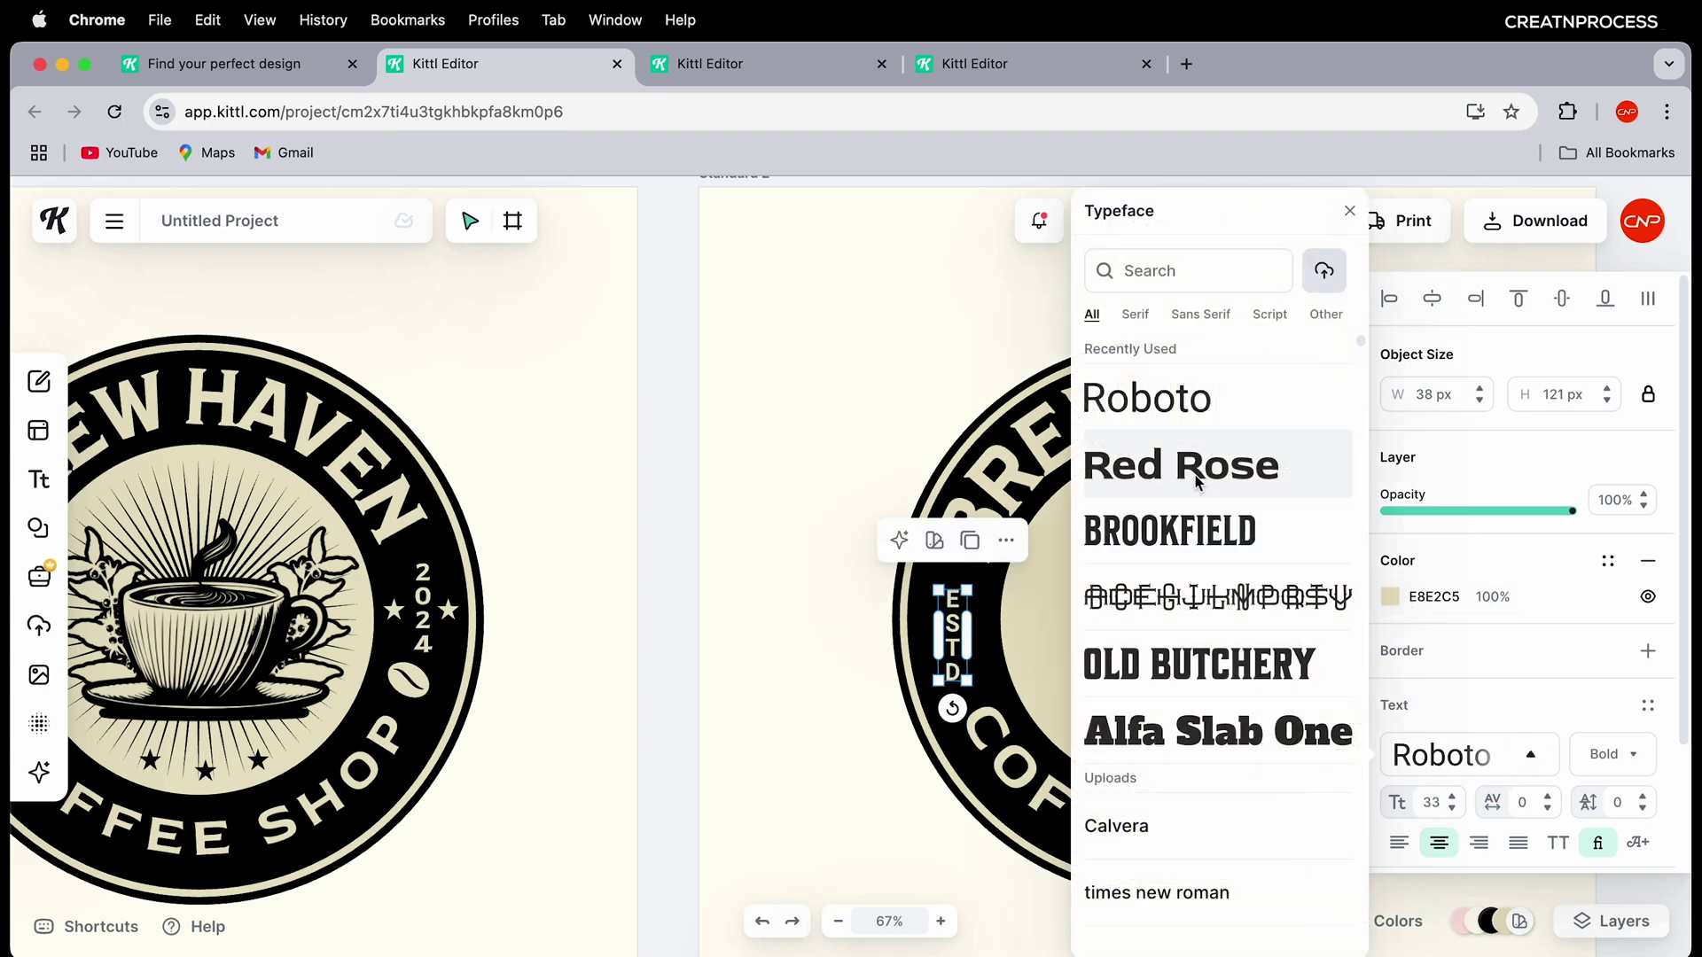
{"action": "left_click", "coordinate": [1194, 472]}
{"action": "left_click", "coordinate": [1606, 754]}
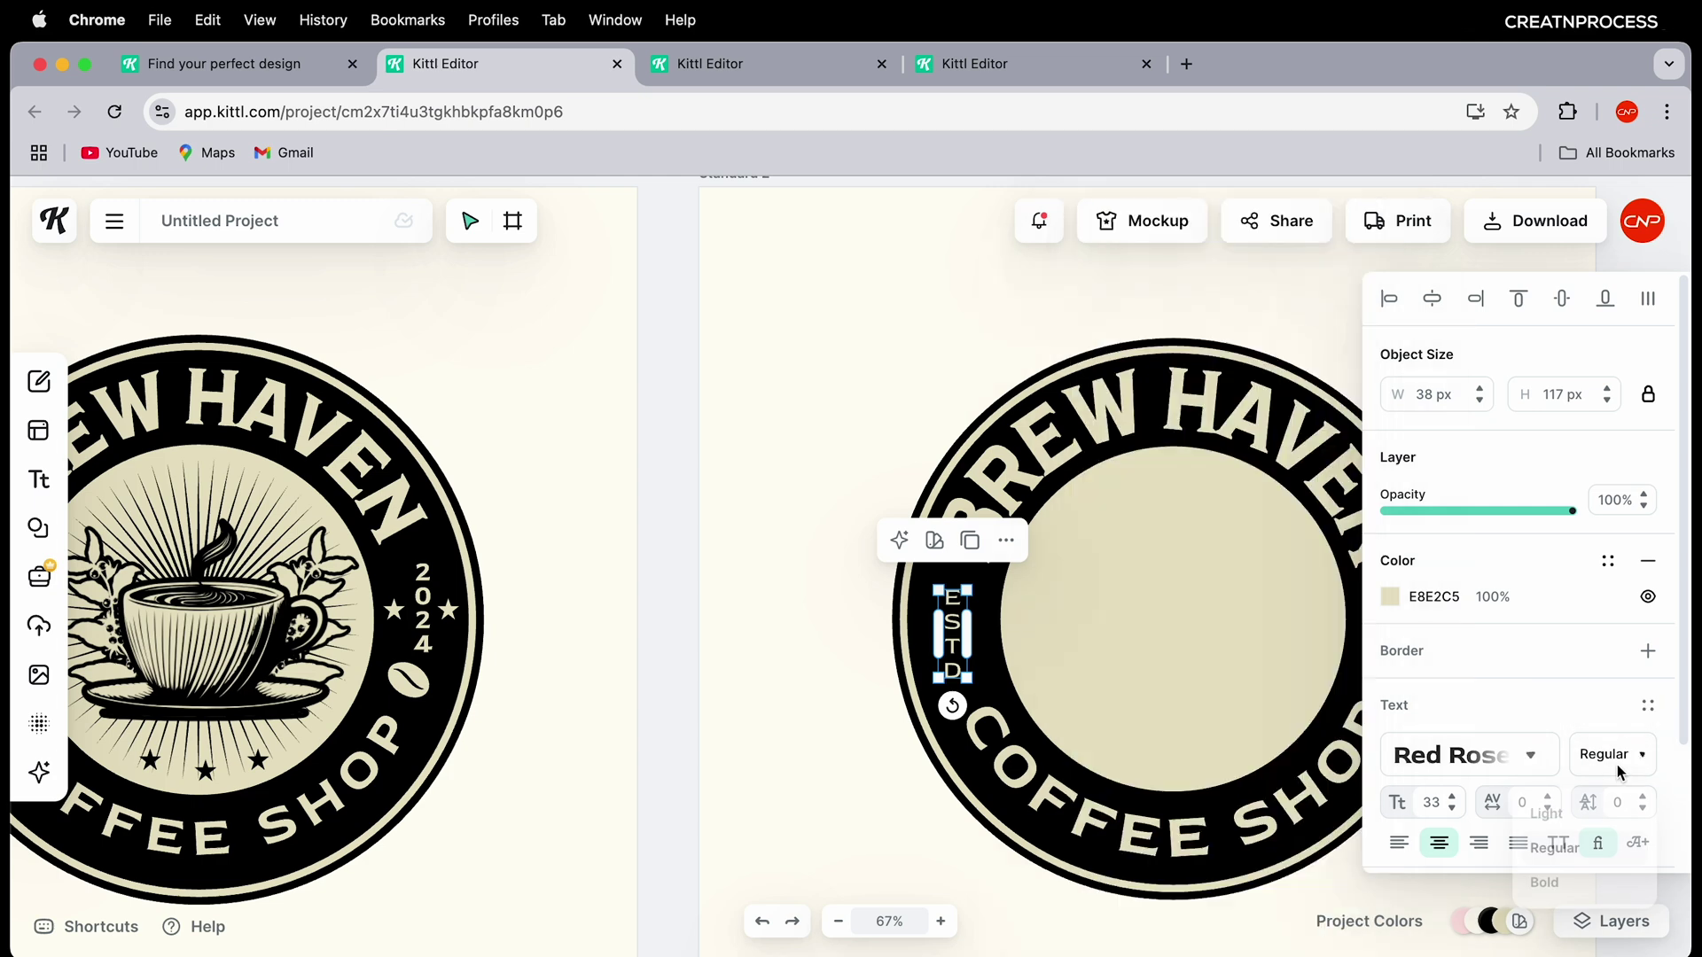
{"action": "left_click", "coordinate": [1575, 883]}
{"action": "left_click", "coordinate": [959, 824]}
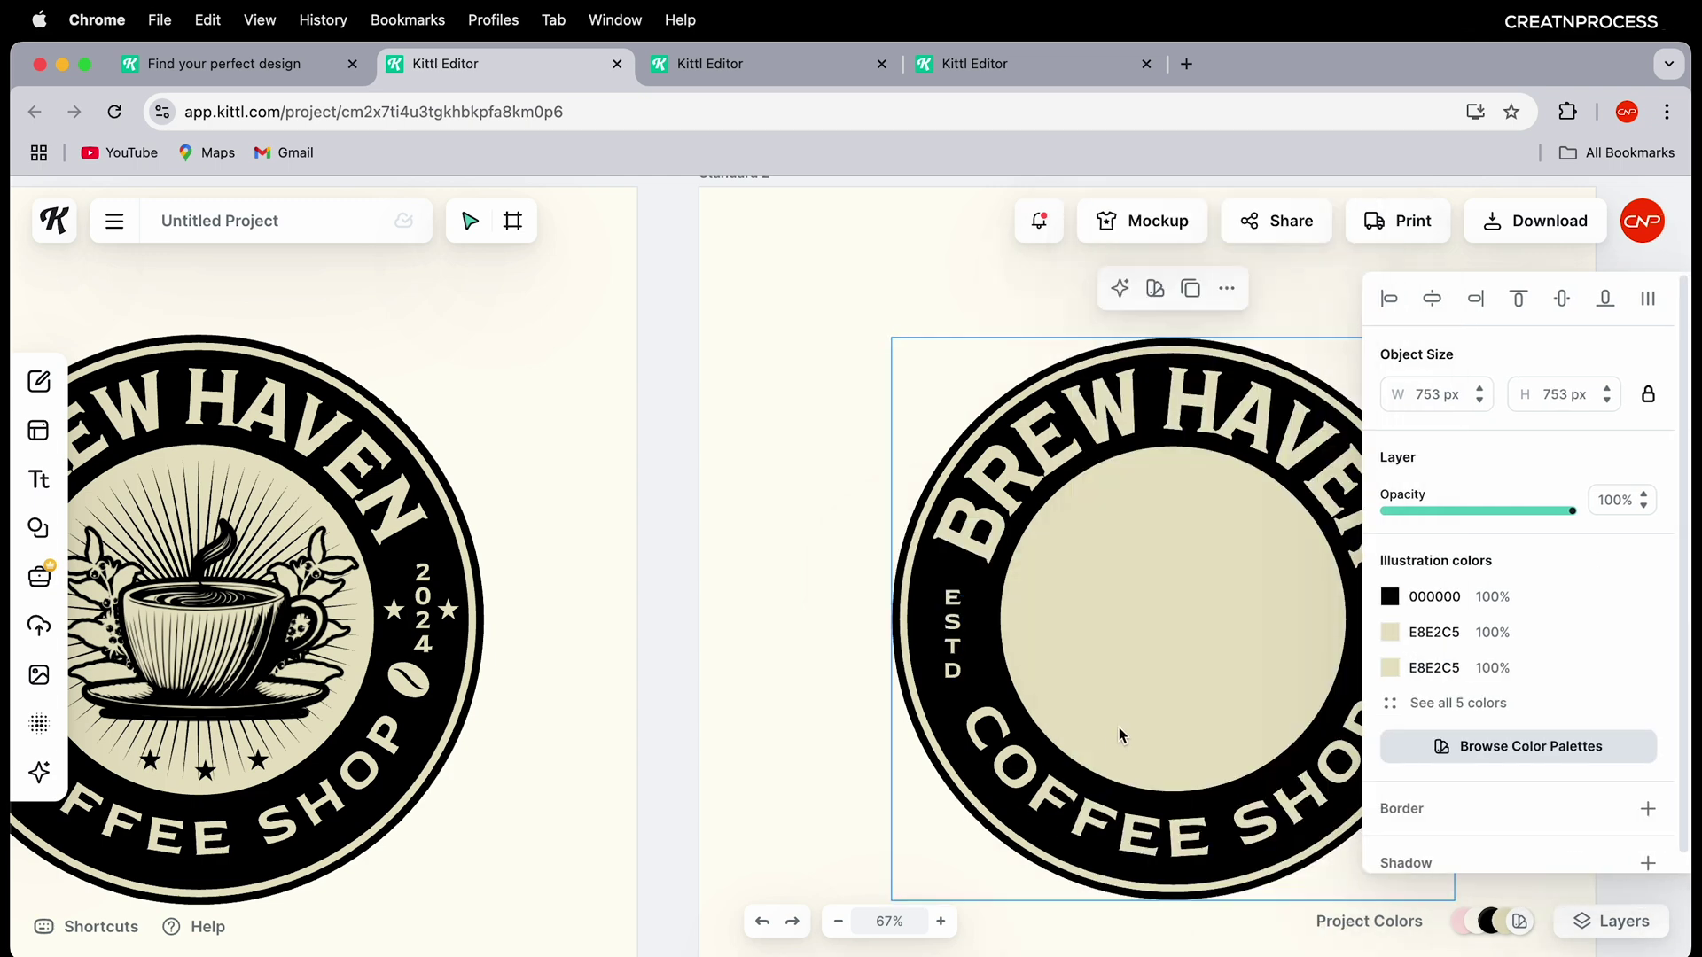
Step: Delete the oversized 2024 text from the right side of the ring
{"action": "scroll", "coordinate": [1116, 736], "scroll_direction": "right", "scroll_amount": 6}
{"action": "double_click", "coordinate": [1118, 611]}
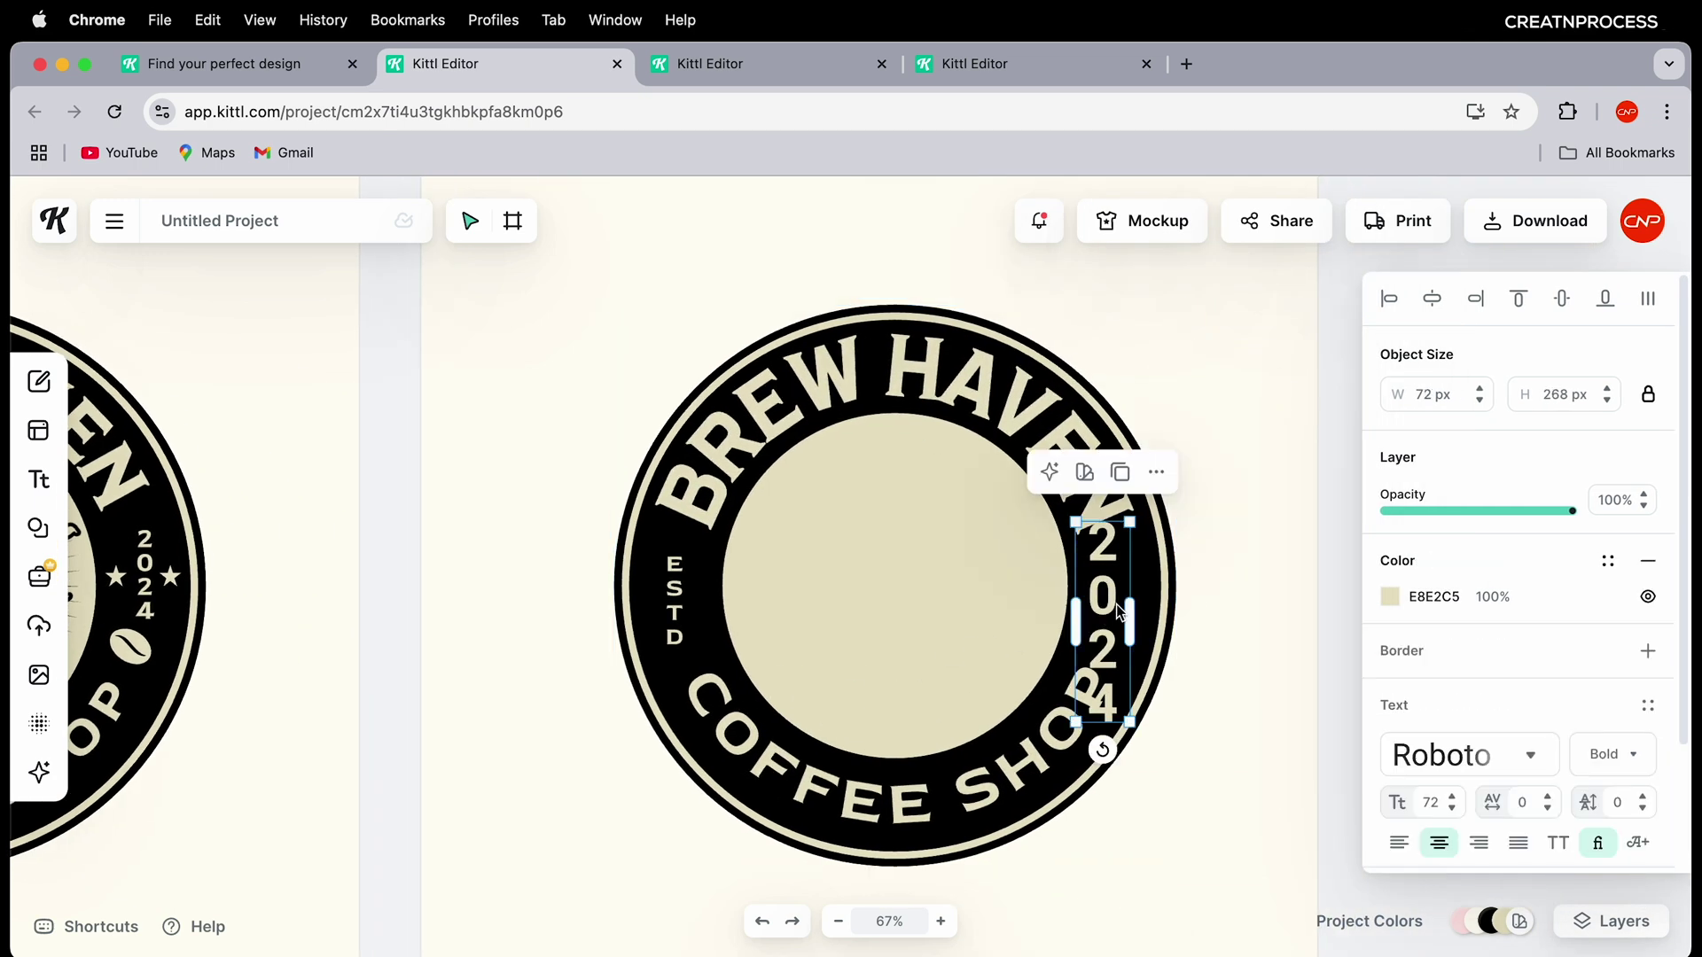
{"action": "key", "text": "Delete"}
Step: Align the ESTD text vertically to the middle of the badge
{"action": "left_click", "coordinate": [676, 602]}
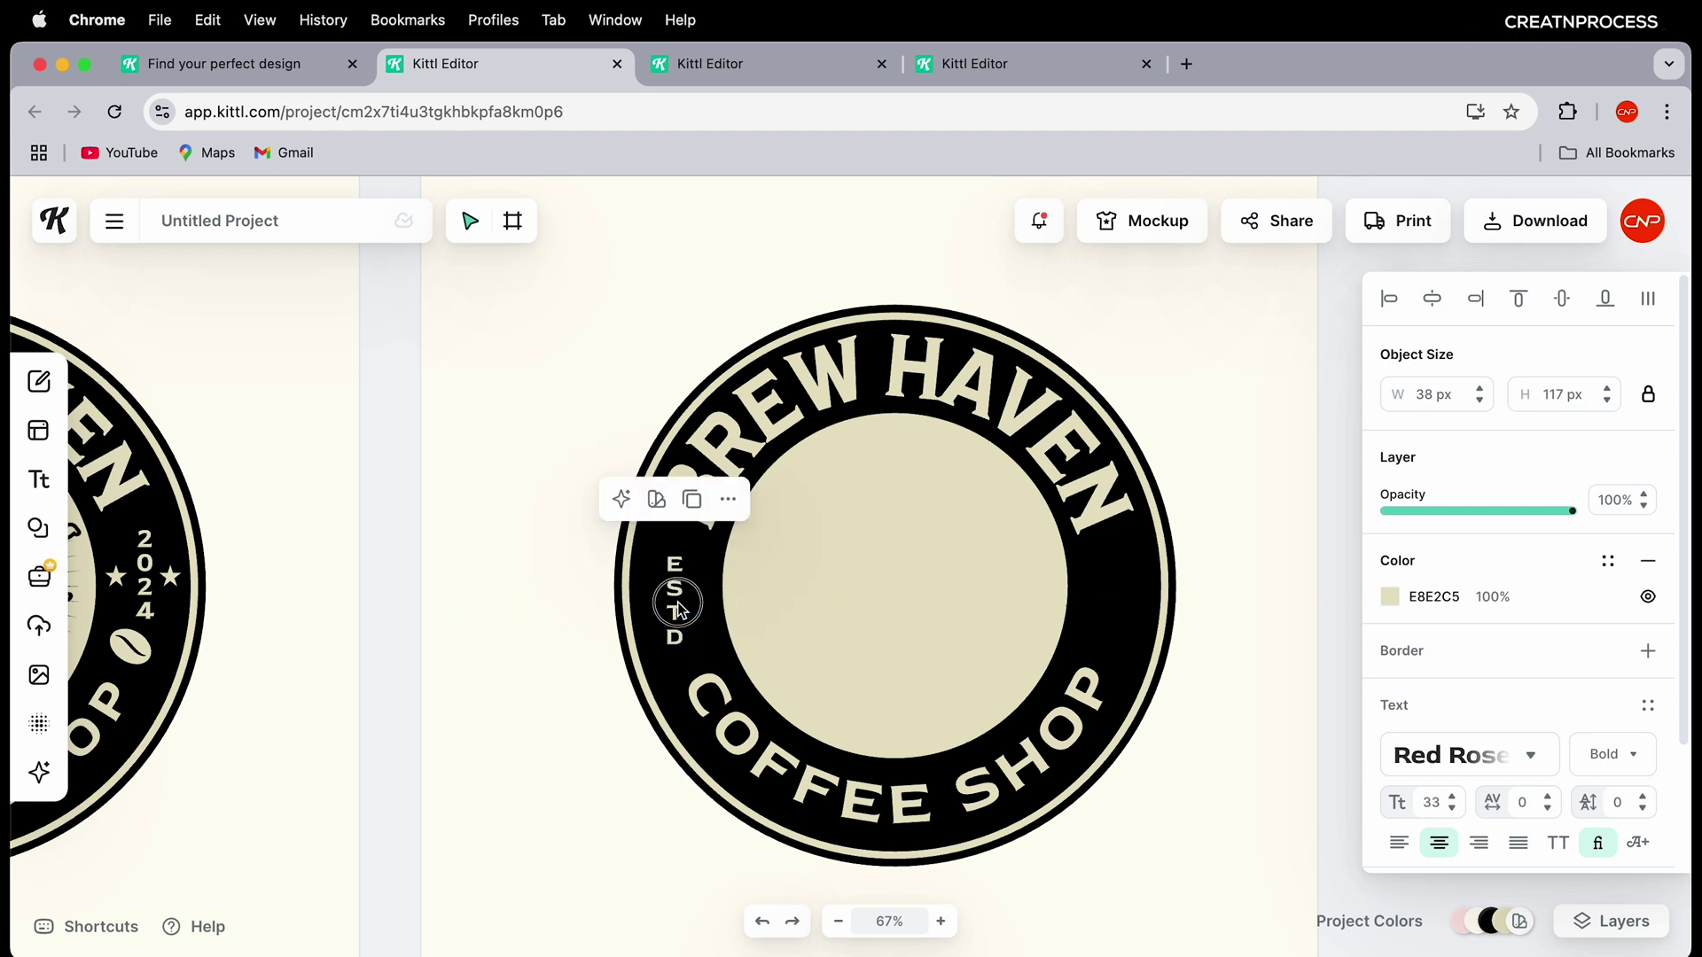
{"action": "left_click", "coordinate": [644, 552]}
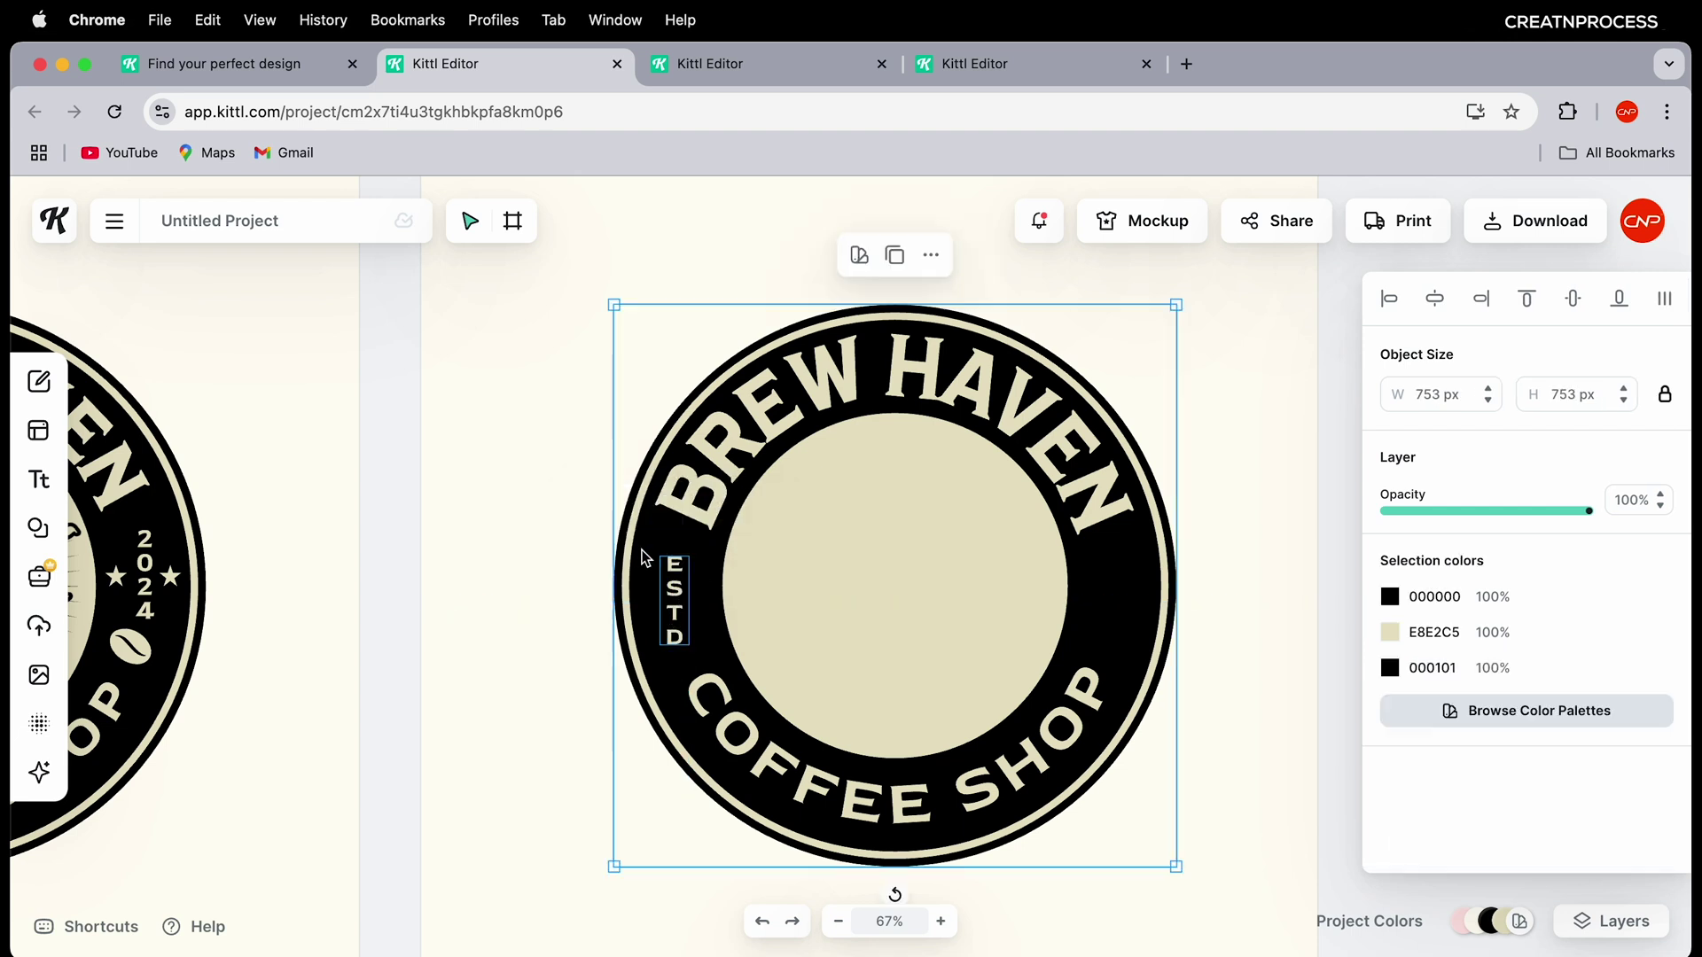
{"action": "left_click", "coordinate": [1577, 303]}
{"action": "left_click", "coordinate": [584, 621]}
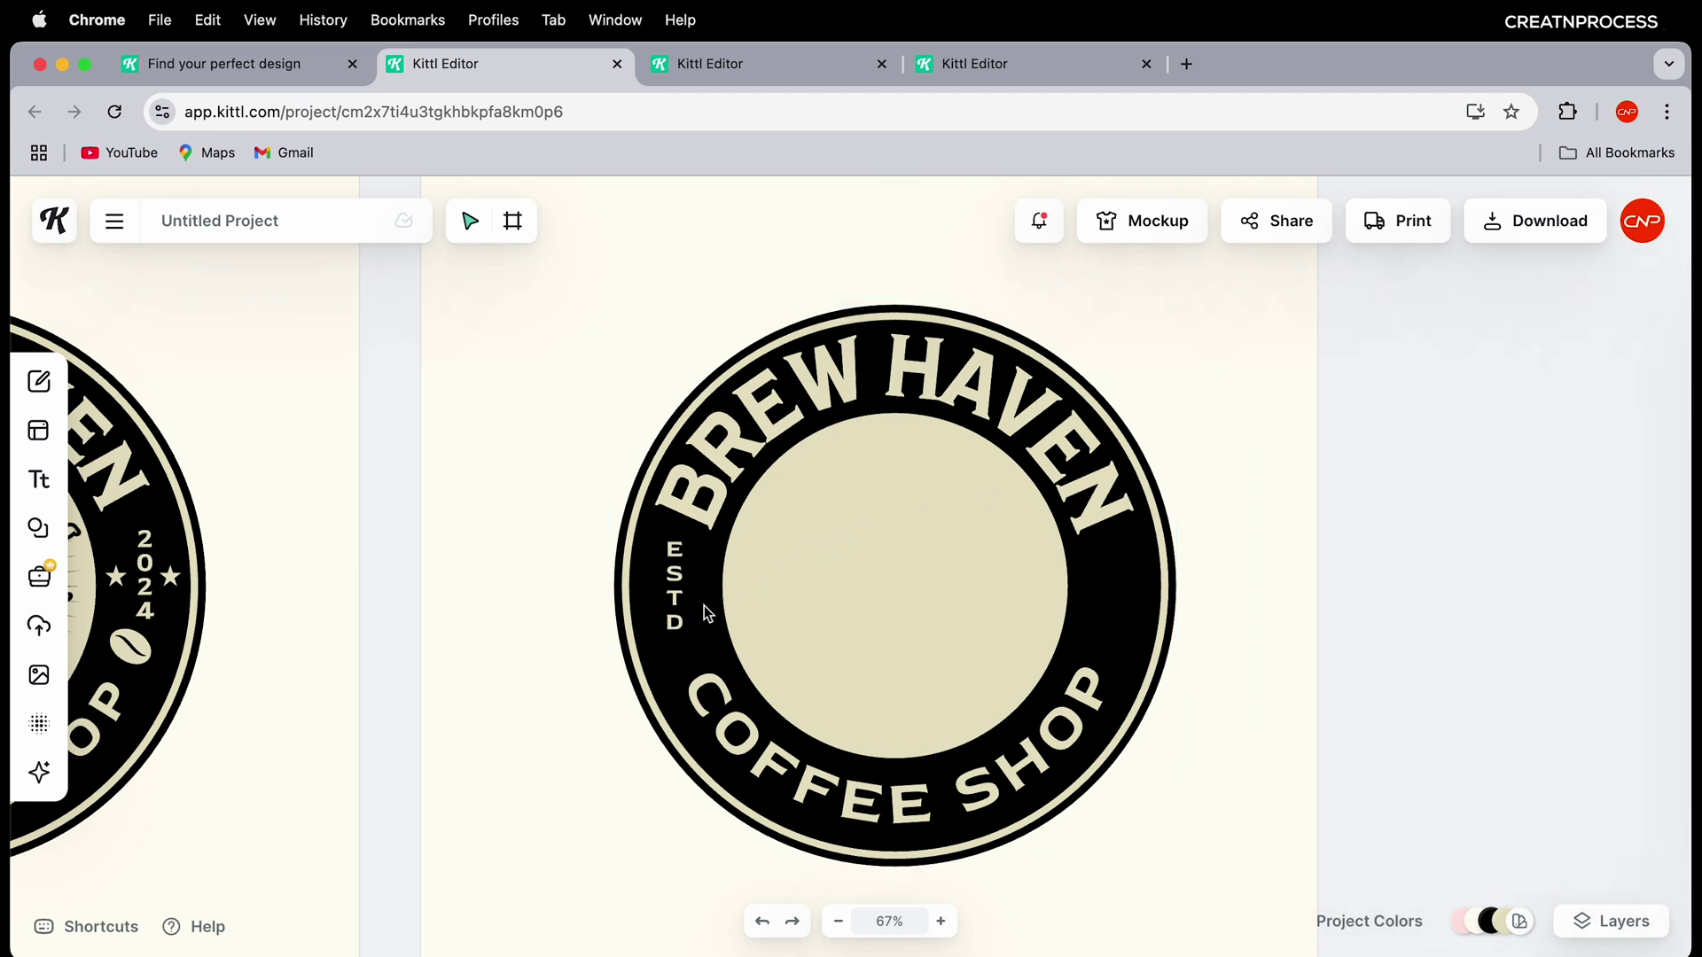
Step: Duplicate the ESTD text straight across to the right side of the badge's ring
{"action": "left_click", "coordinate": [675, 602]}
{"action": "left_click_drag", "start_coordinate": [675, 602], "coordinate": [1116, 603]}
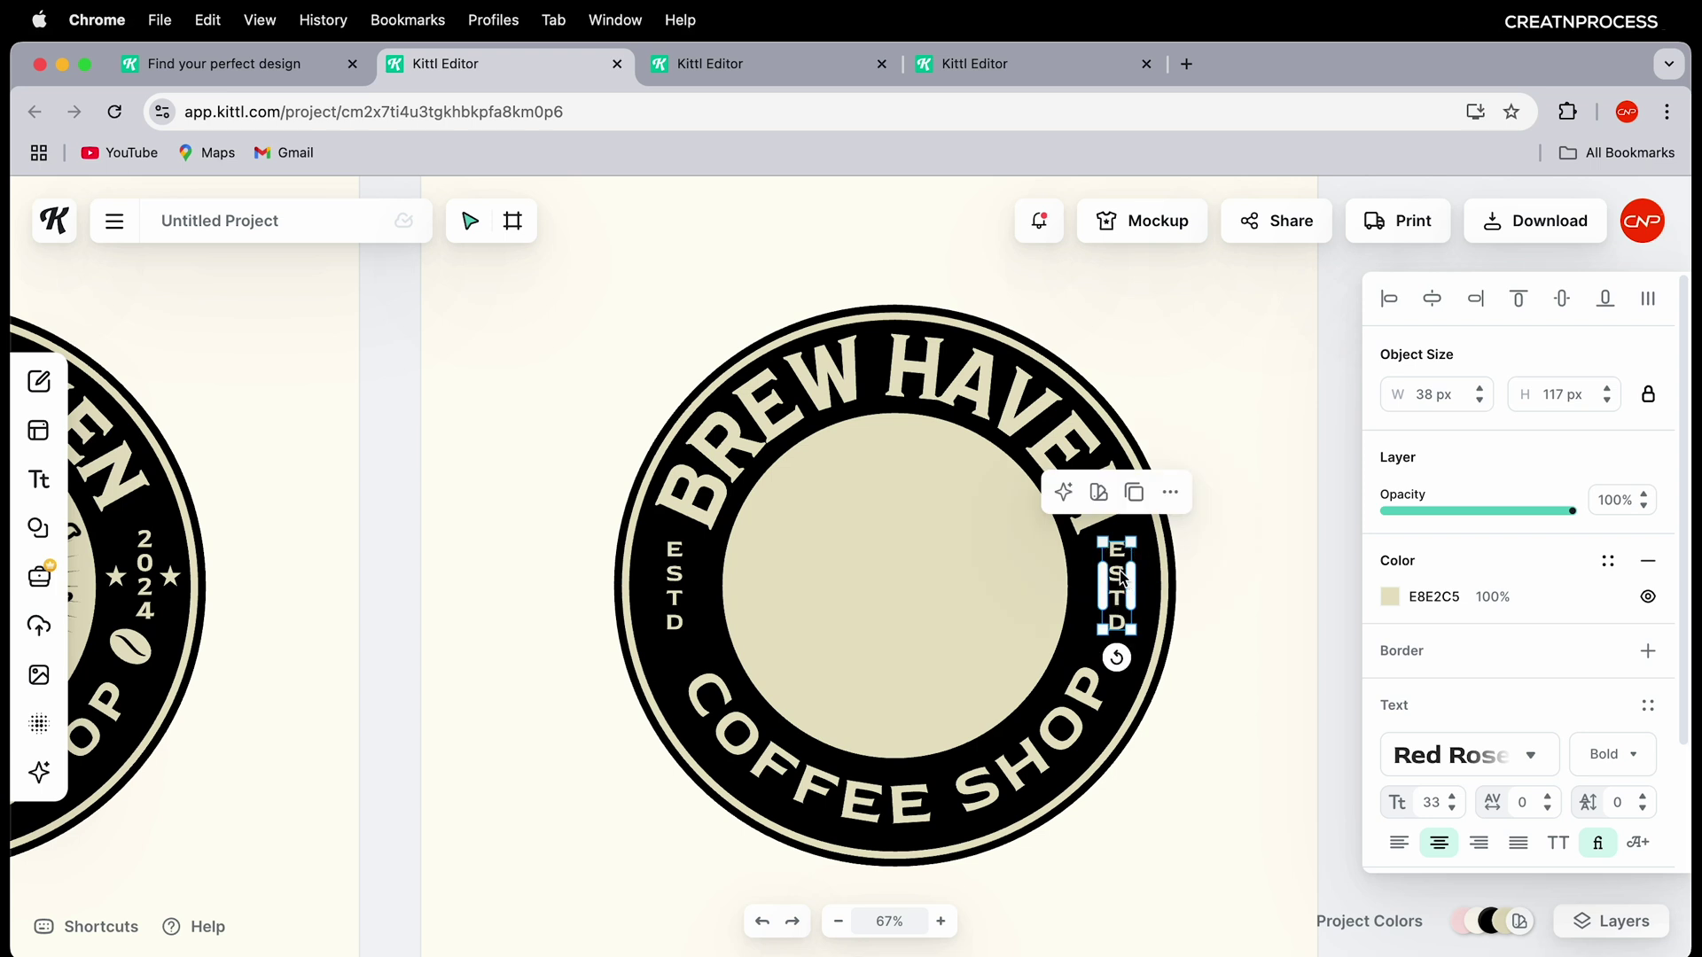
Step: Replace the wording of the duplicated ESTD text on the badge's right side with 2024
{"action": "double_click", "coordinate": [1121, 582]}
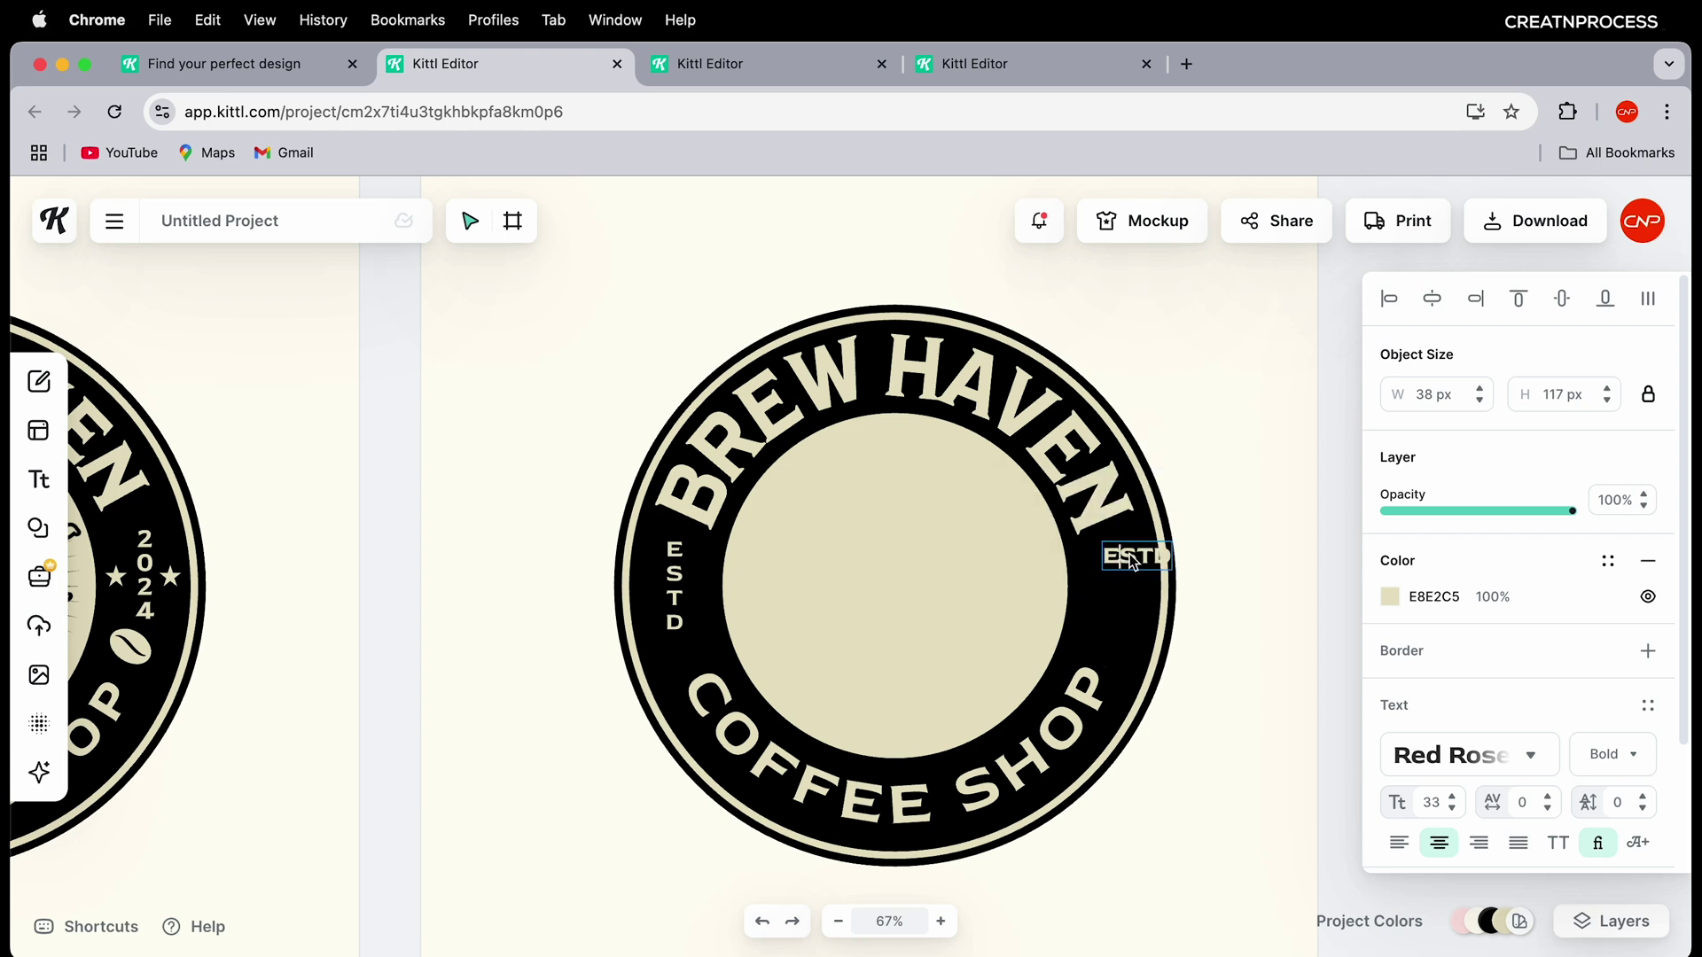
{"action": "type", "text": "2024"}
{"action": "key", "text": "Escape"}
{"action": "left_click", "coordinate": [1238, 634]}
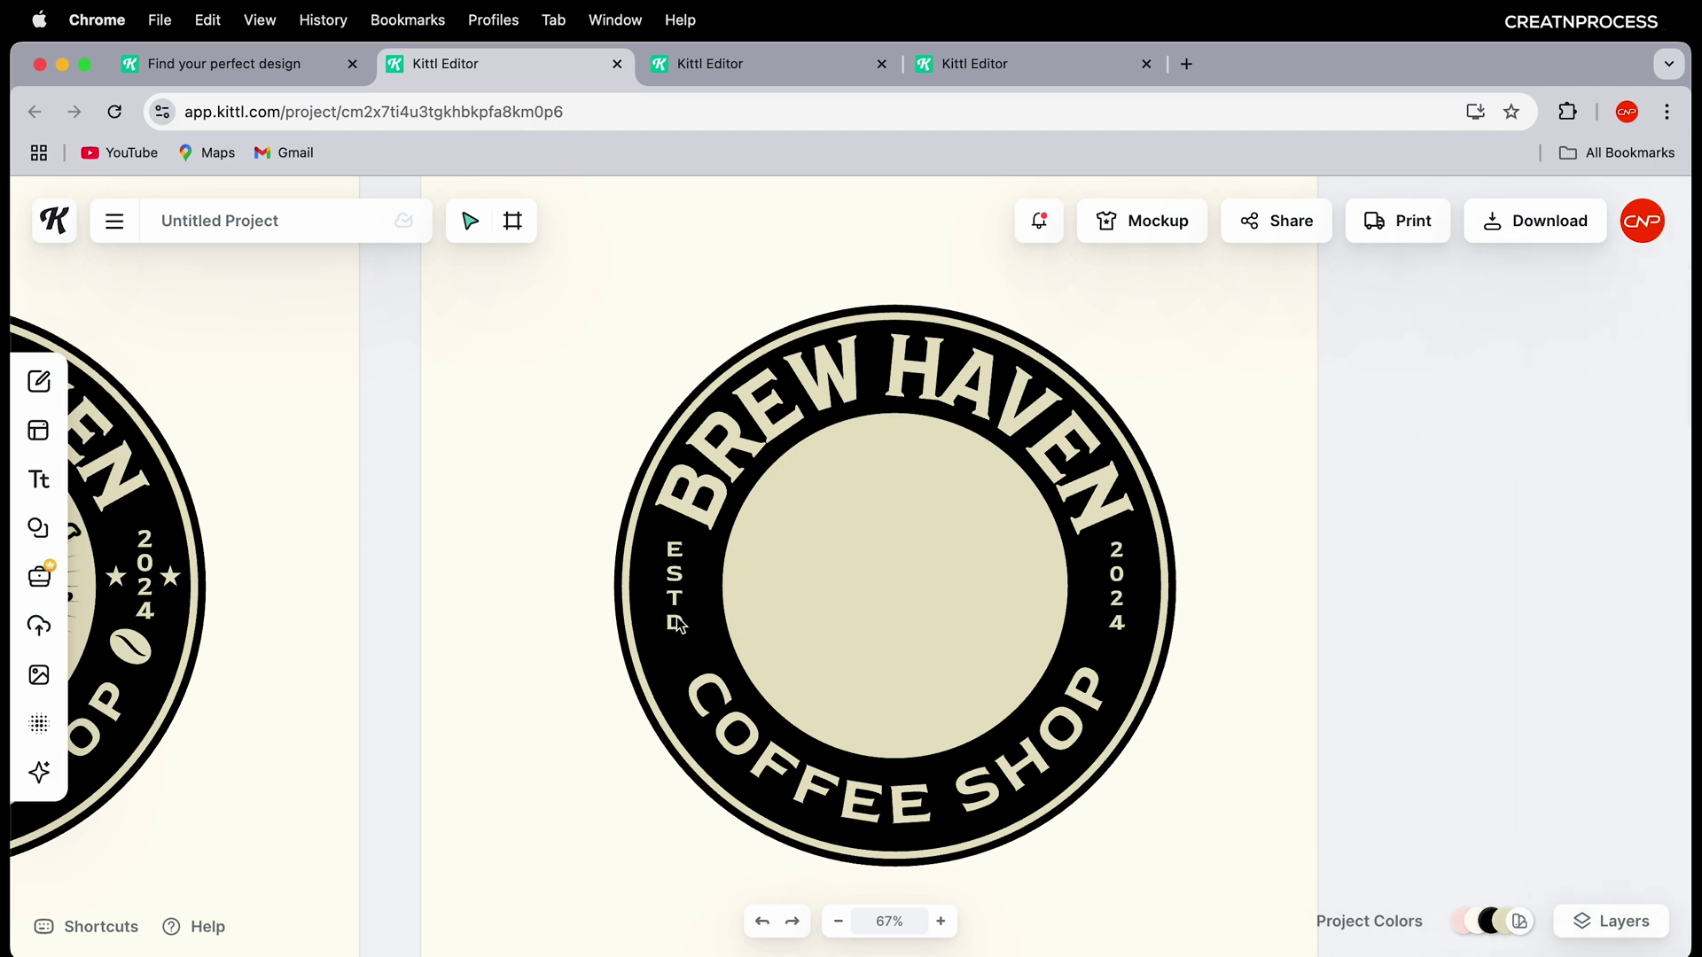
Step: Enlarge the ESTD and 2024 texts together to font size 35 and fine-tune the ESTD text's position on the ring
{"action": "left_click", "coordinate": [677, 615]}
{"action": "left_click", "coordinate": [1124, 623], "text": "shift"}
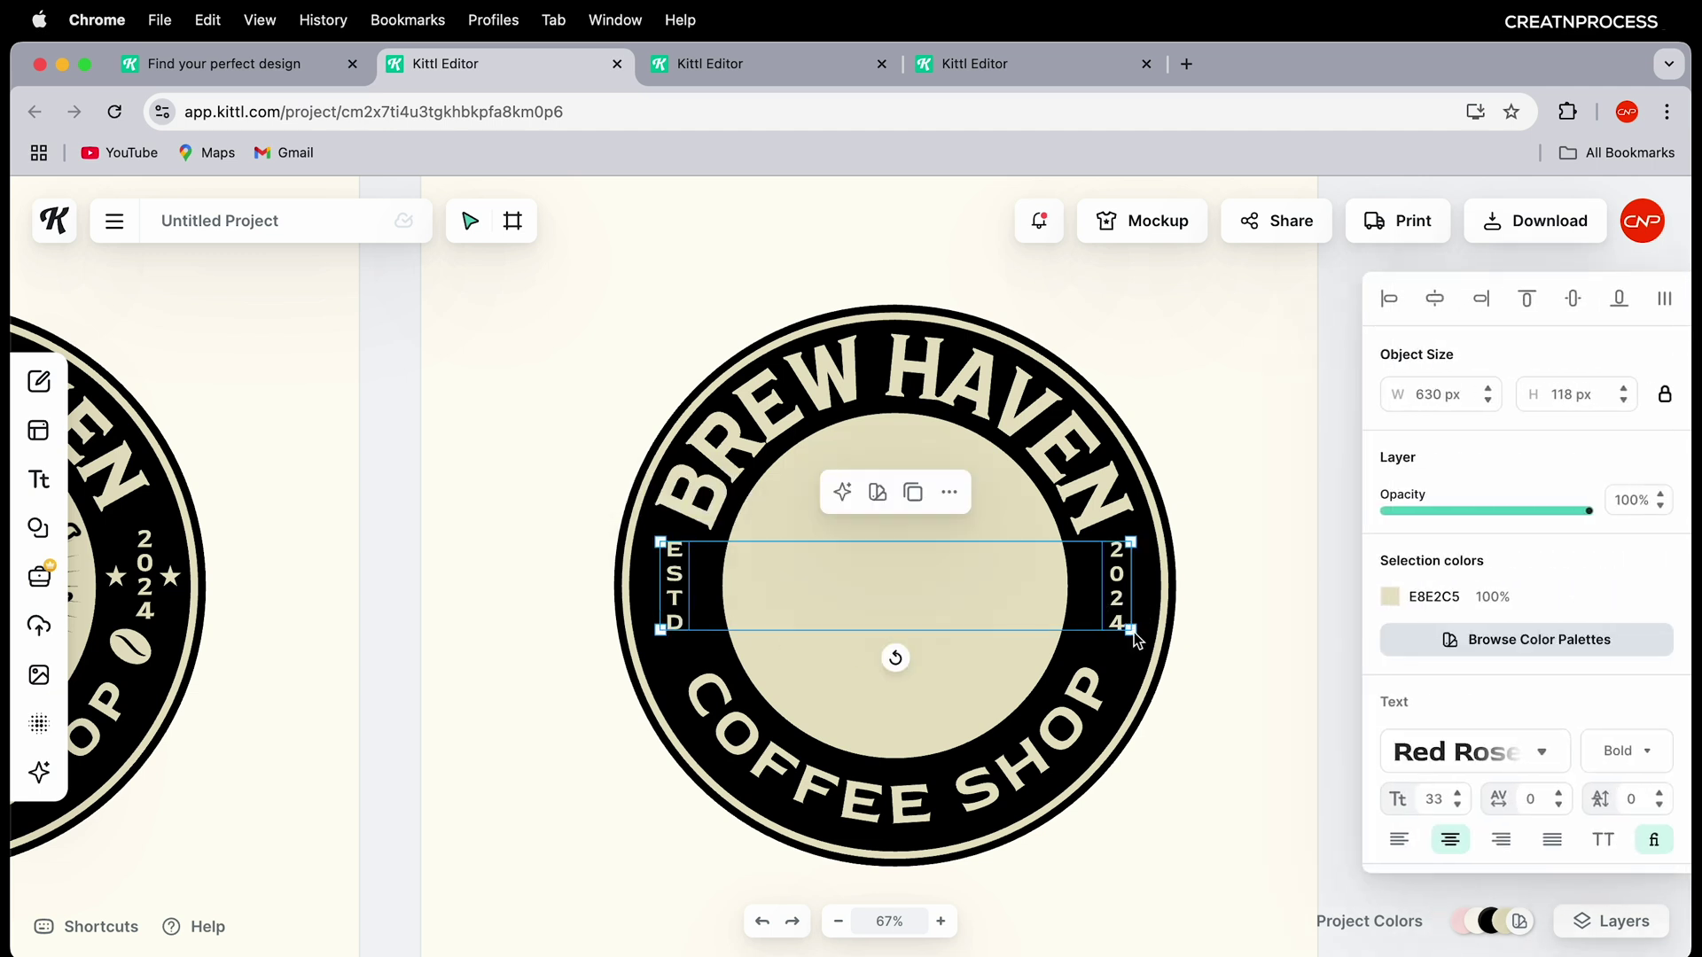
{"action": "left_click_drag", "start_coordinate": [1131, 630], "coordinate": [1117, 590]}
{"action": "left_click", "coordinate": [1194, 703]}
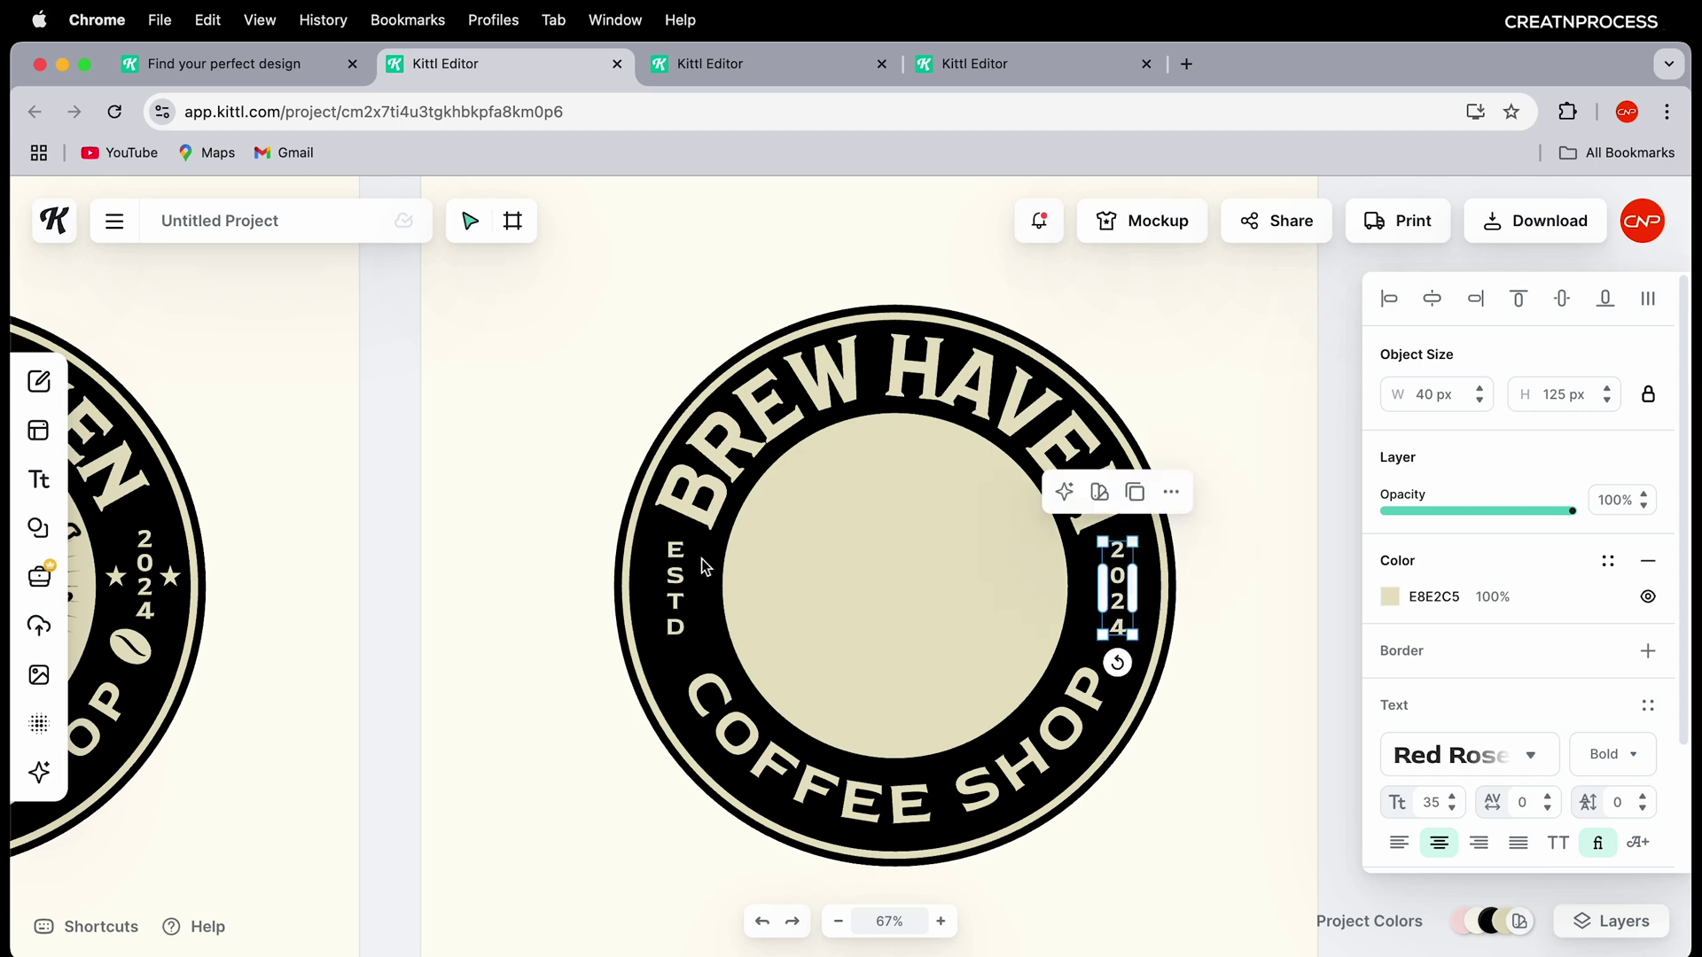
{"action": "left_click", "coordinate": [680, 585]}
{"action": "left_click_drag", "start_coordinate": [681, 586], "coordinate": [682, 586]}
{"action": "left_click", "coordinate": [872, 785]}
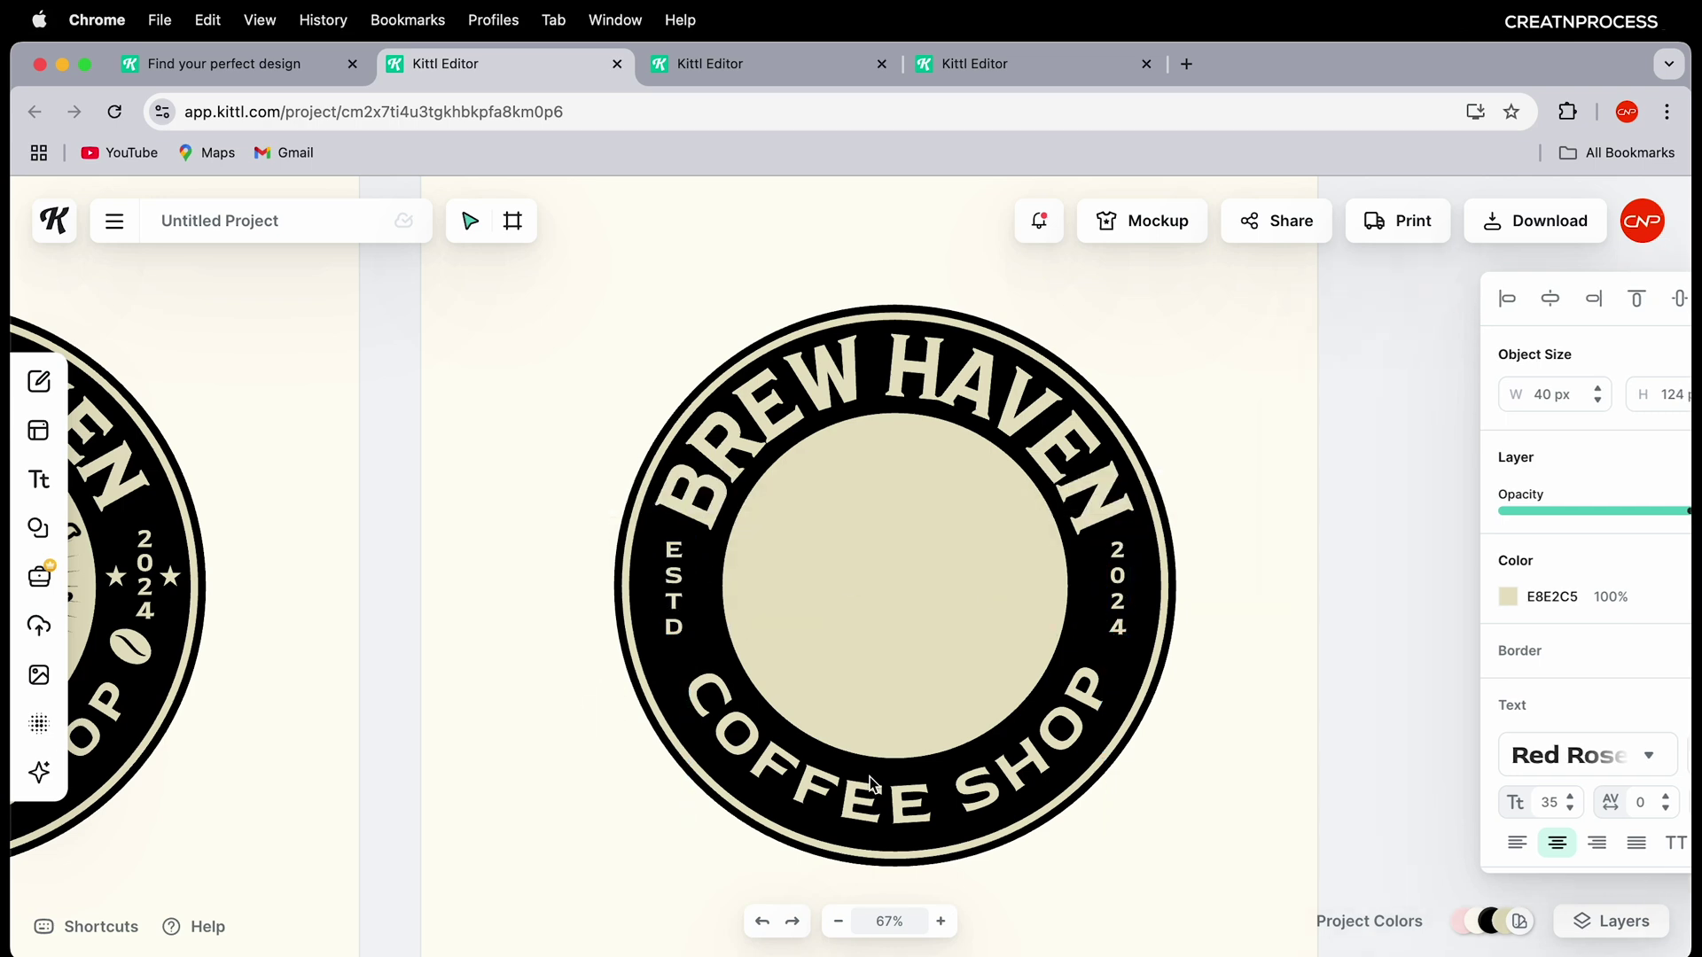
Step: Increase the curved COFFEE SHOP text's font size to 88
{"action": "scroll", "coordinate": [872, 787], "scroll_direction": "down", "scroll_amount": 3}
{"action": "double_click", "coordinate": [892, 802]}
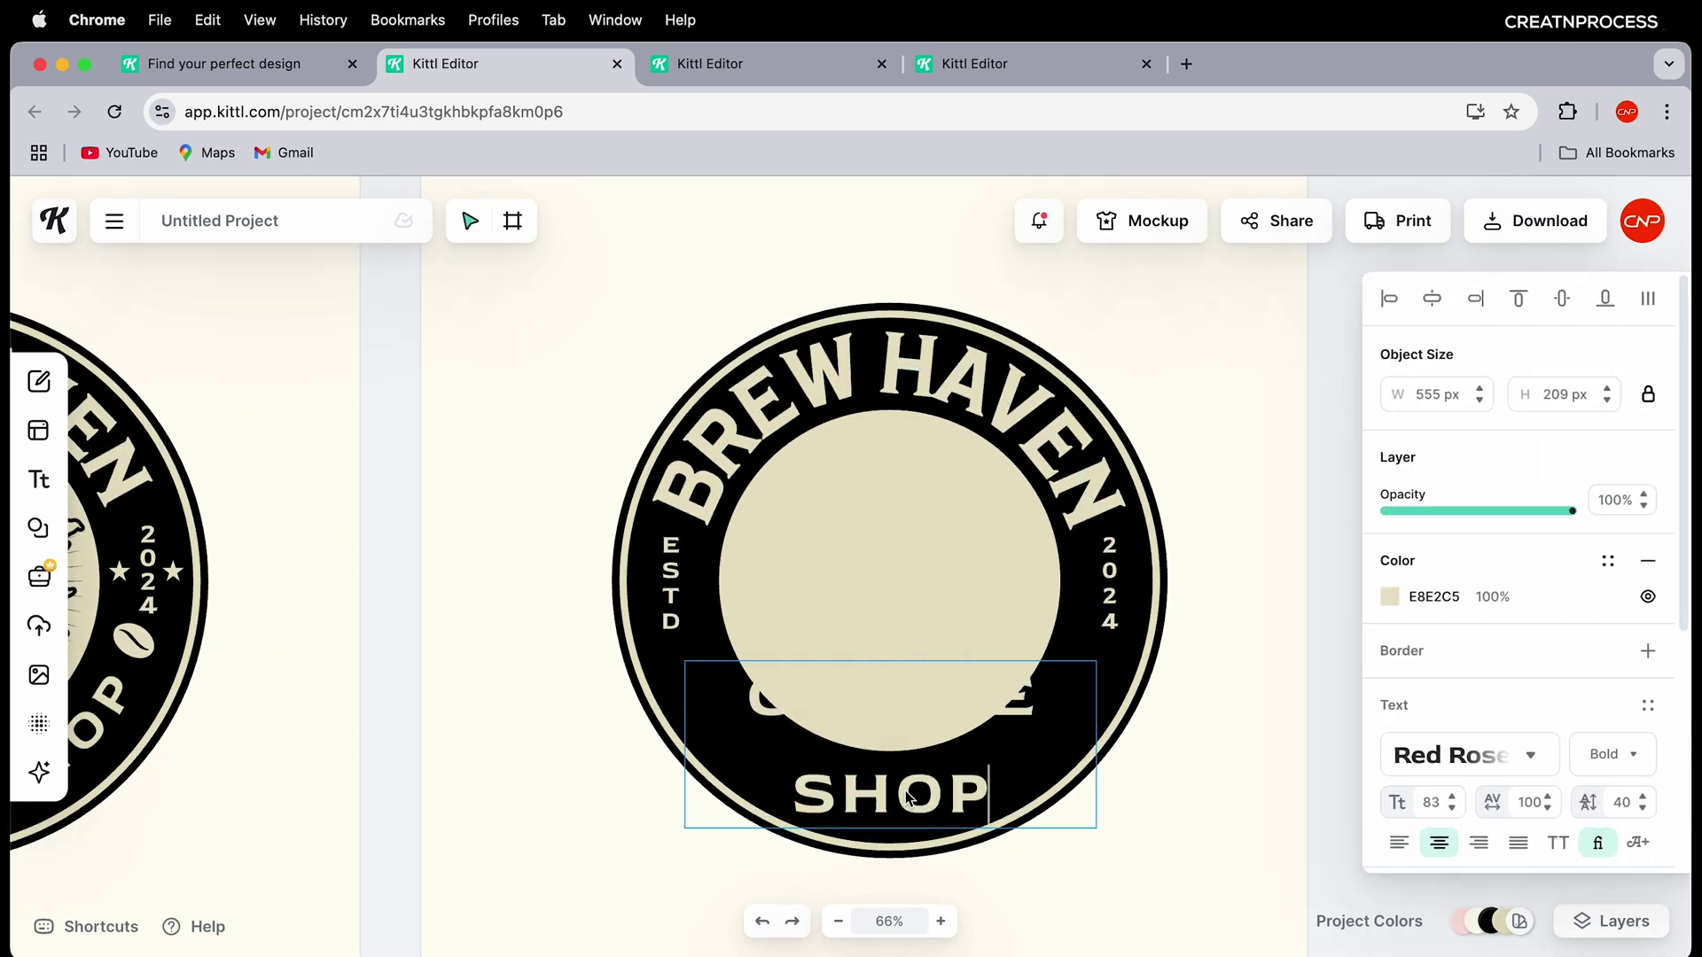
{"action": "left_click", "coordinate": [1113, 779]}
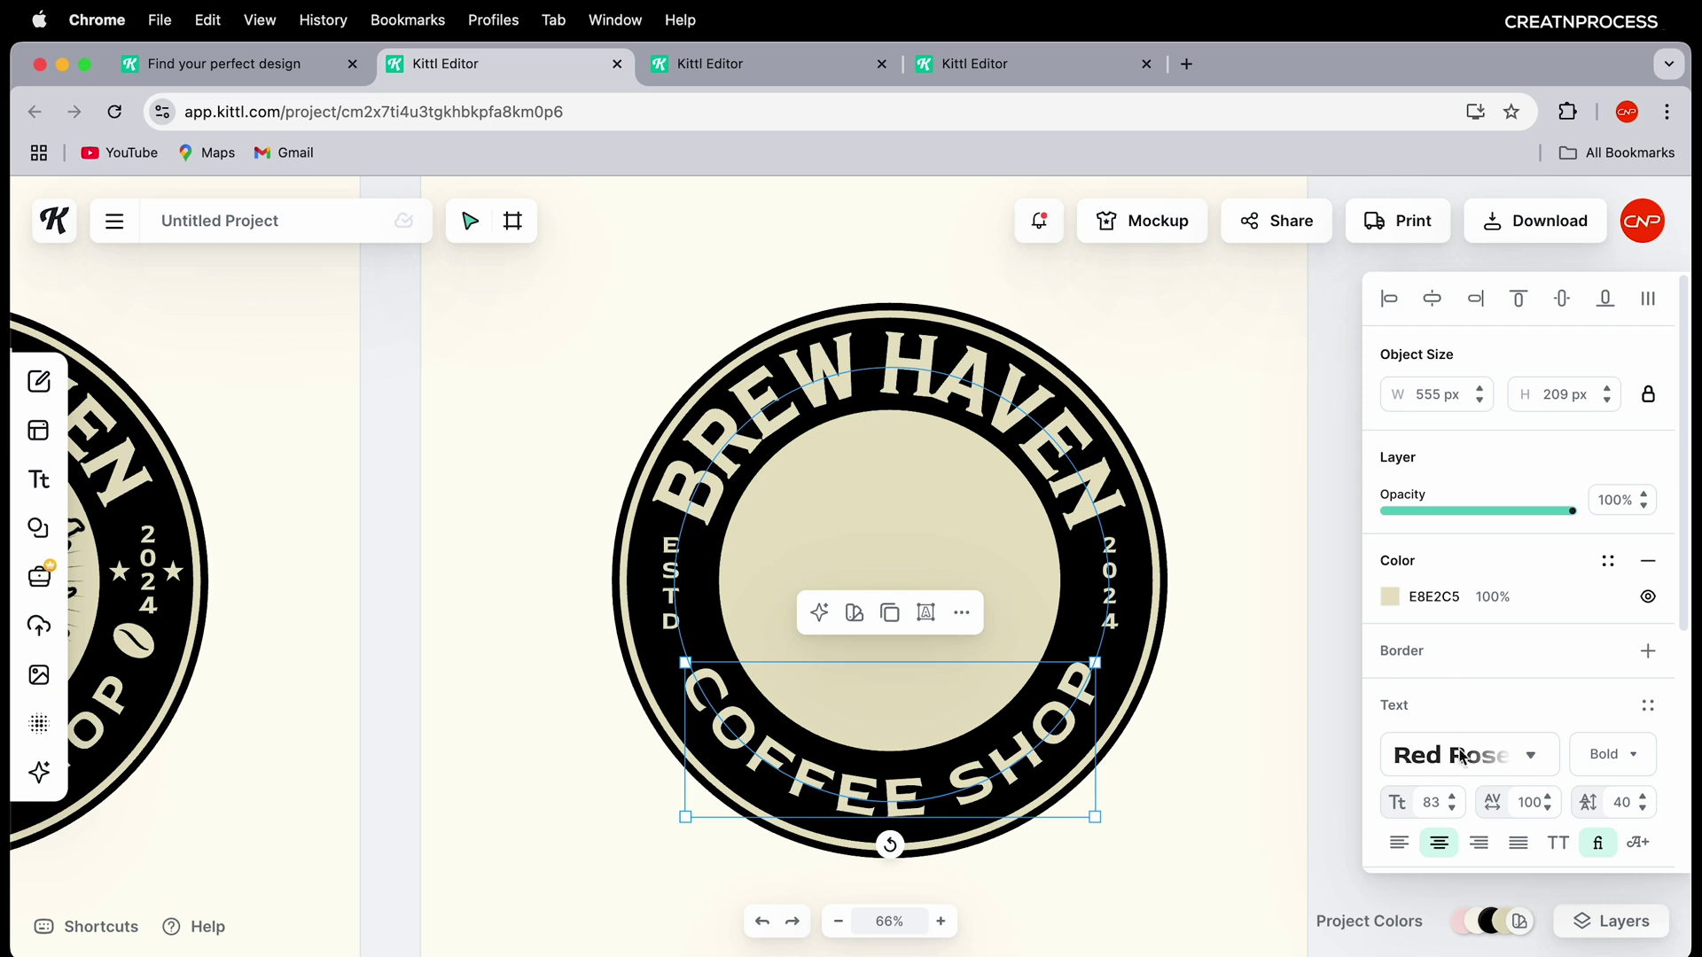
{"action": "scroll", "coordinate": [1454, 771], "scroll_direction": "down", "scroll_amount": 1}
{"action": "key", "text": "Up"}
{"action": "key", "text": "Up"}
{"action": "key", "text": "Up"}
{"action": "key", "text": "Up"}
{"action": "key", "text": "Up"}
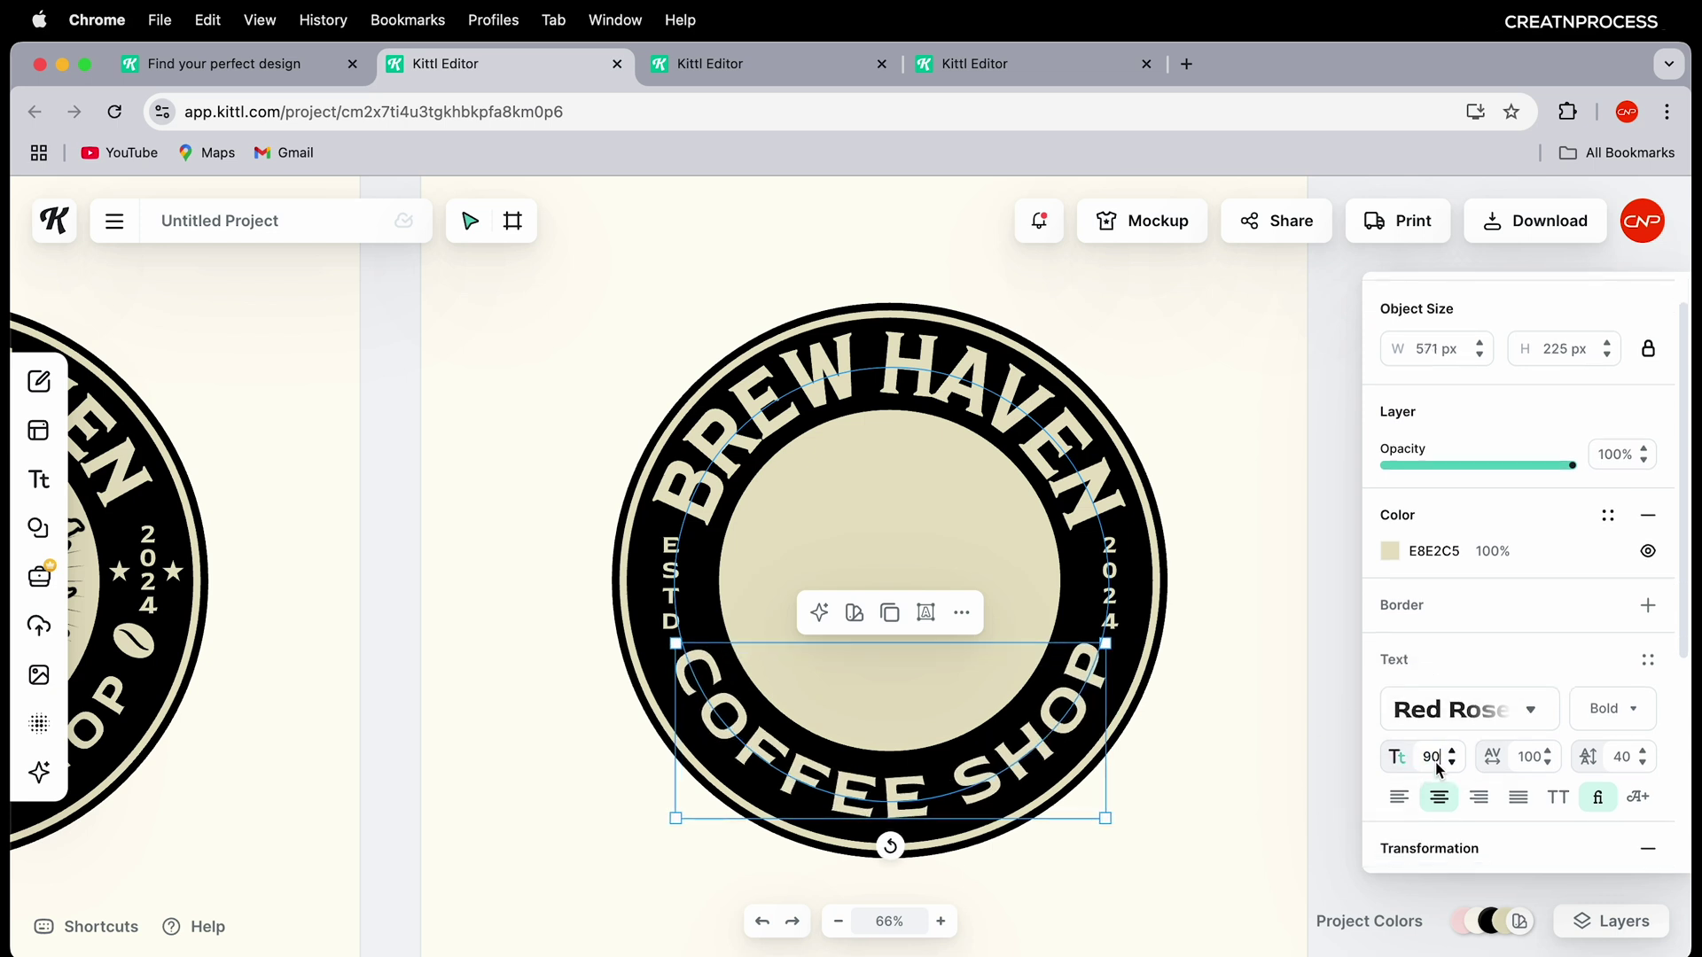
{"action": "left_click", "coordinate": [1211, 796]}
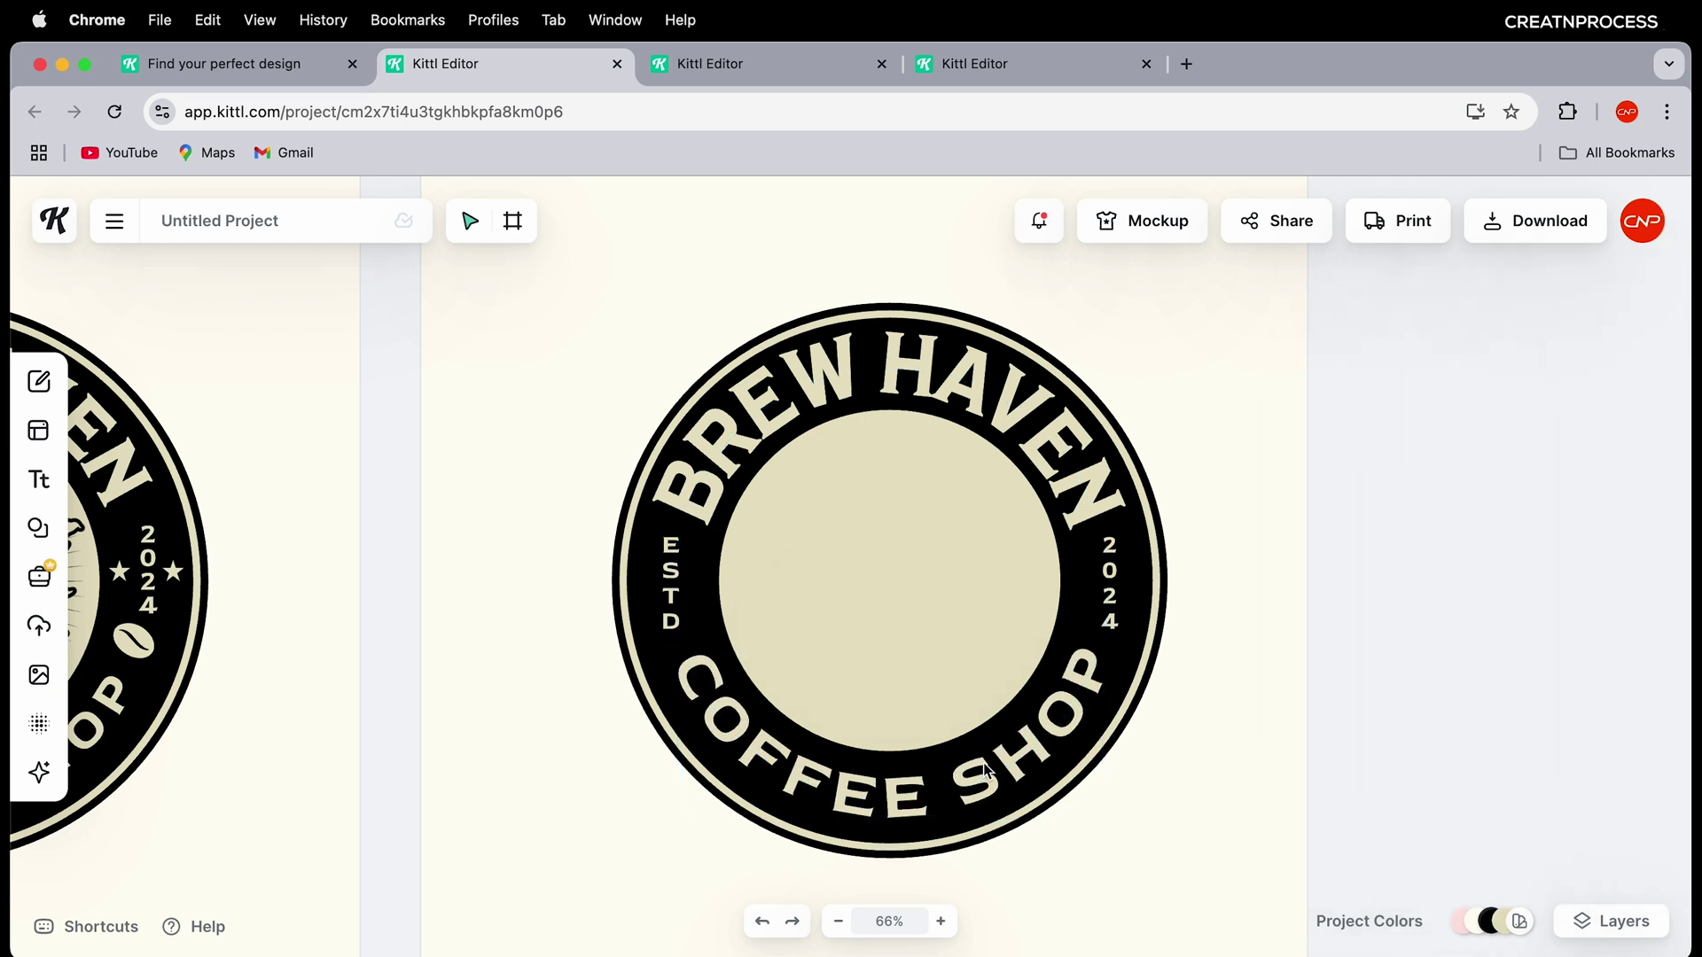
Step: Edit the circle transformation of the COFFEE SHOP text, shrinking its circular path slightly
{"action": "left_click", "coordinate": [941, 670]}
{"action": "left_click", "coordinate": [1127, 780]}
{"action": "left_click", "coordinate": [1058, 744]}
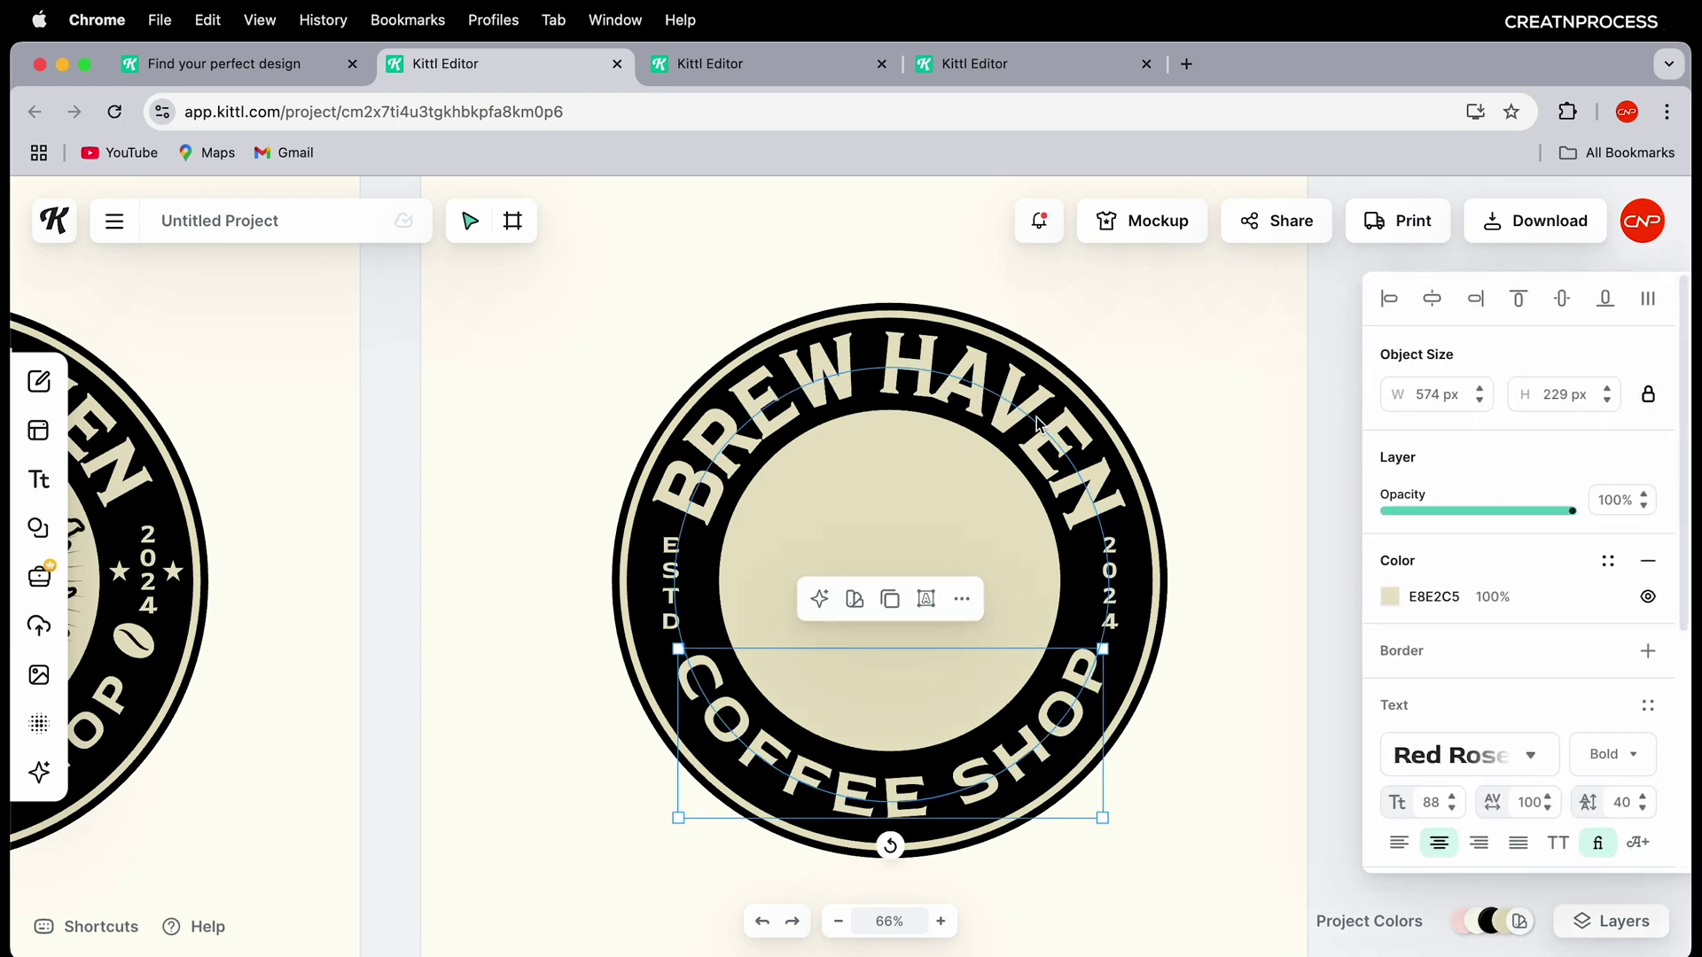
{"action": "scroll", "coordinate": [1546, 652], "scroll_direction": "down", "scroll_amount": 5}
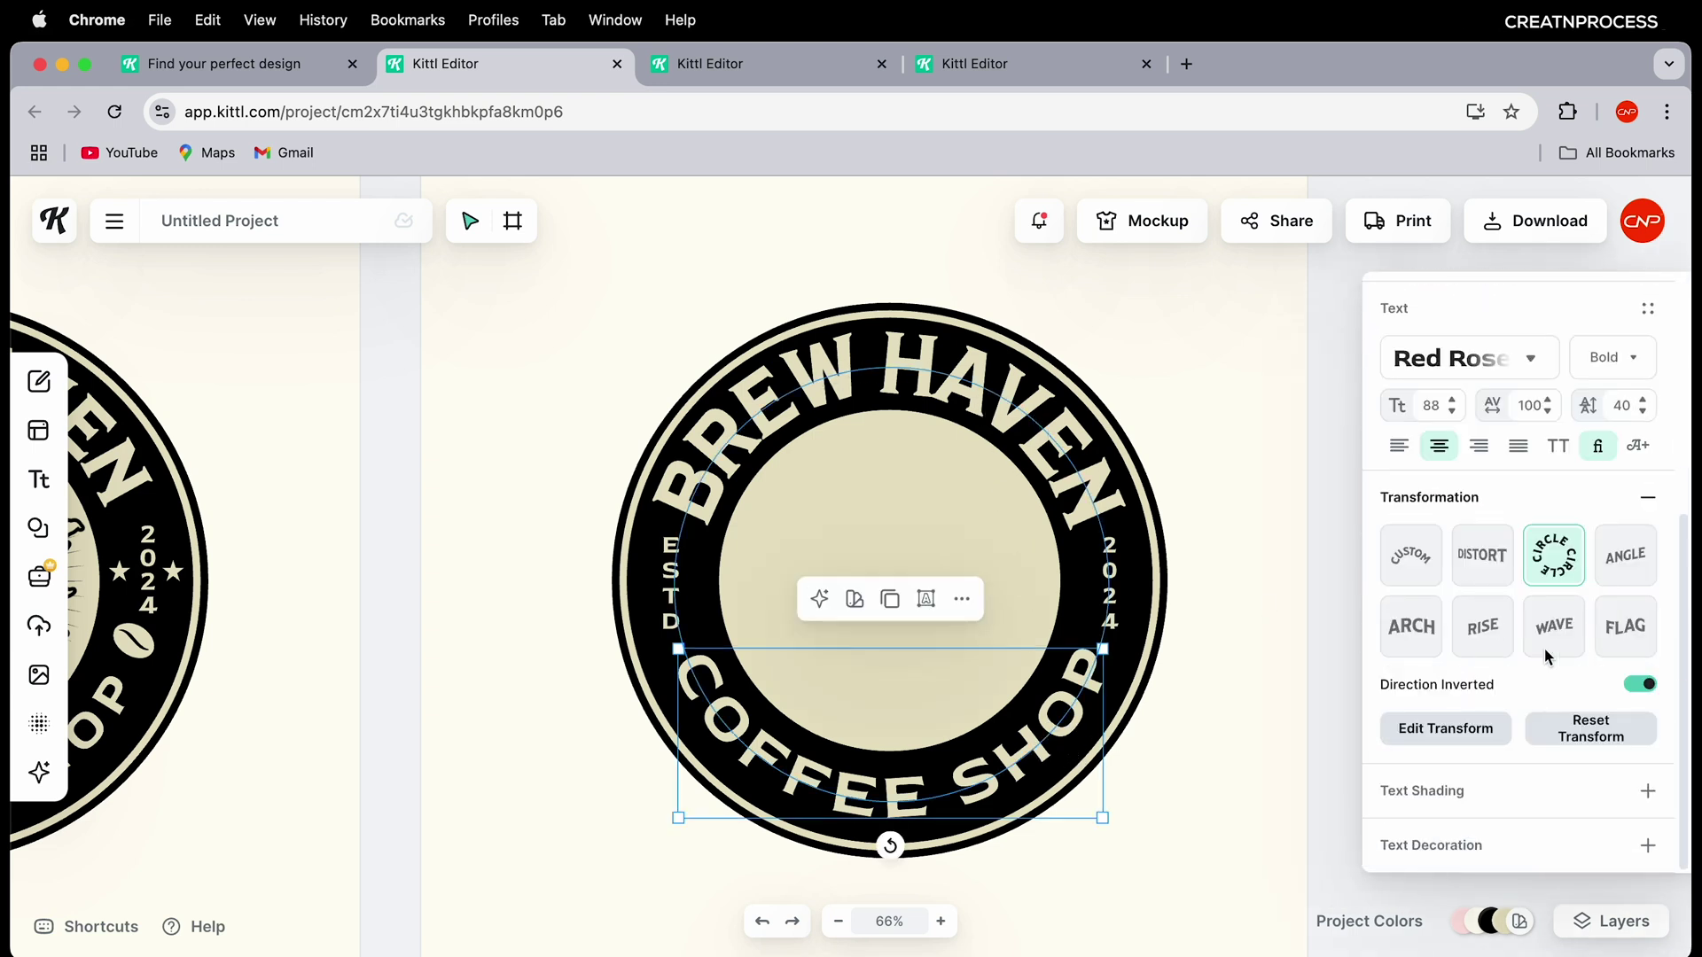
{"action": "left_click", "coordinate": [1454, 729]}
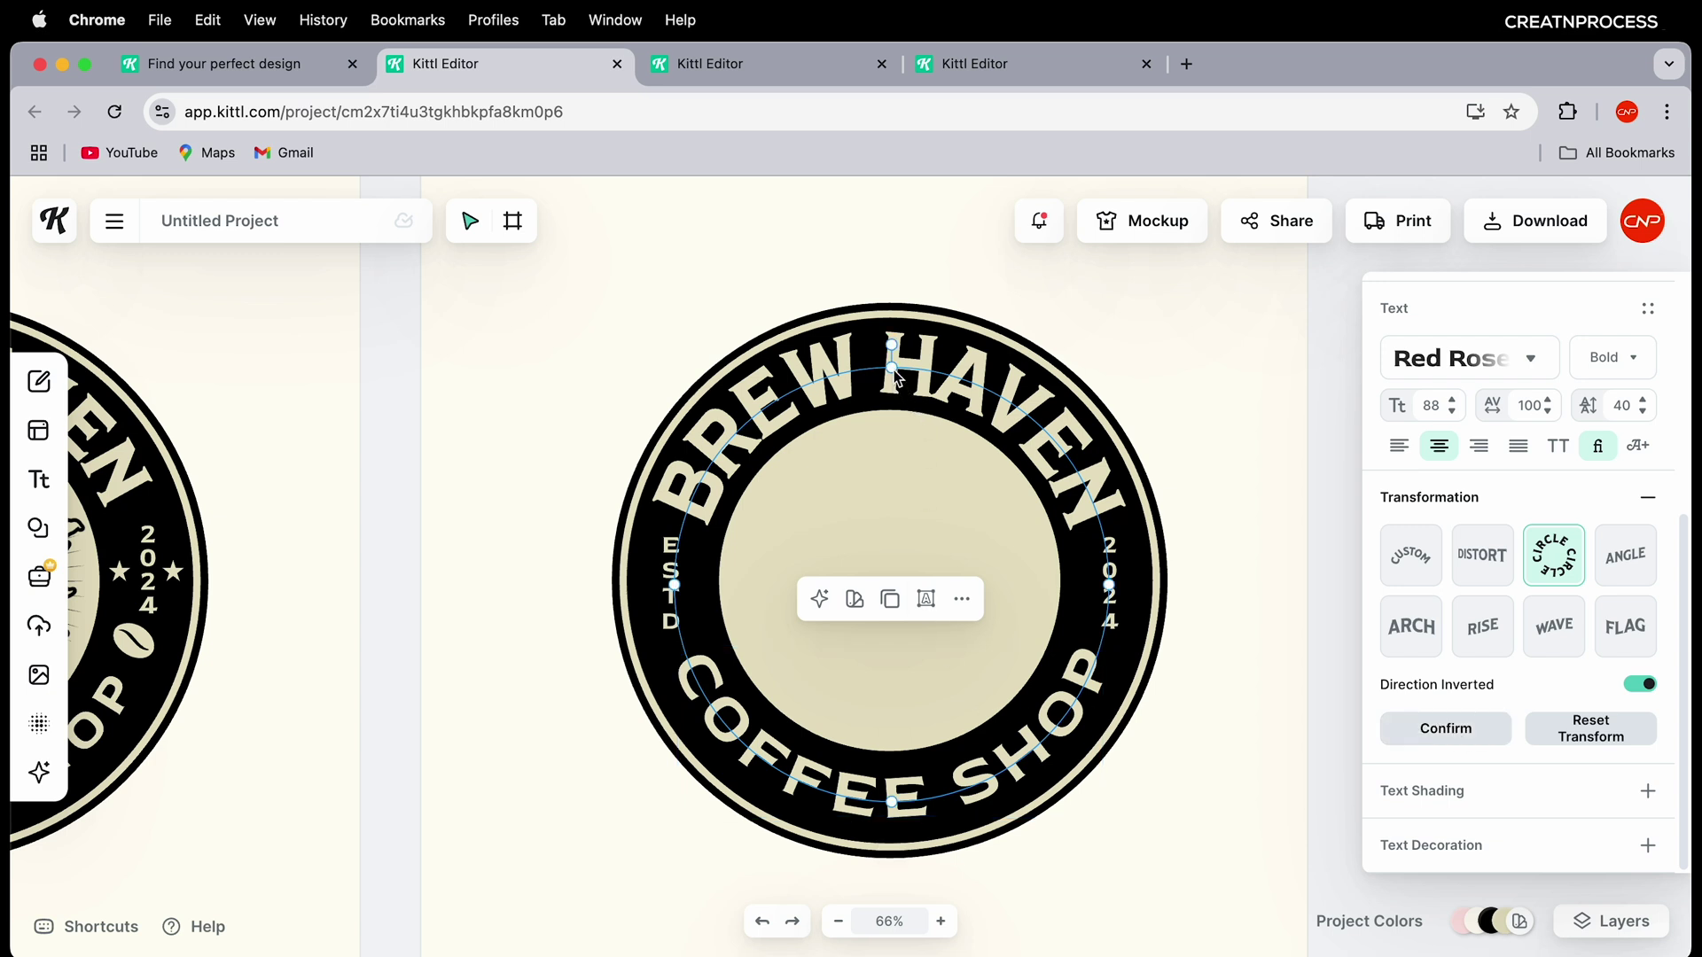
{"action": "mouse_move", "coordinate": [892, 369]}
{"action": "left_mouse_down"}
{"action": "mouse_move", "coordinate": [891, 349]}
{"action": "mouse_move", "coordinate": [889, 372]}
{"action": "left_mouse_up"}
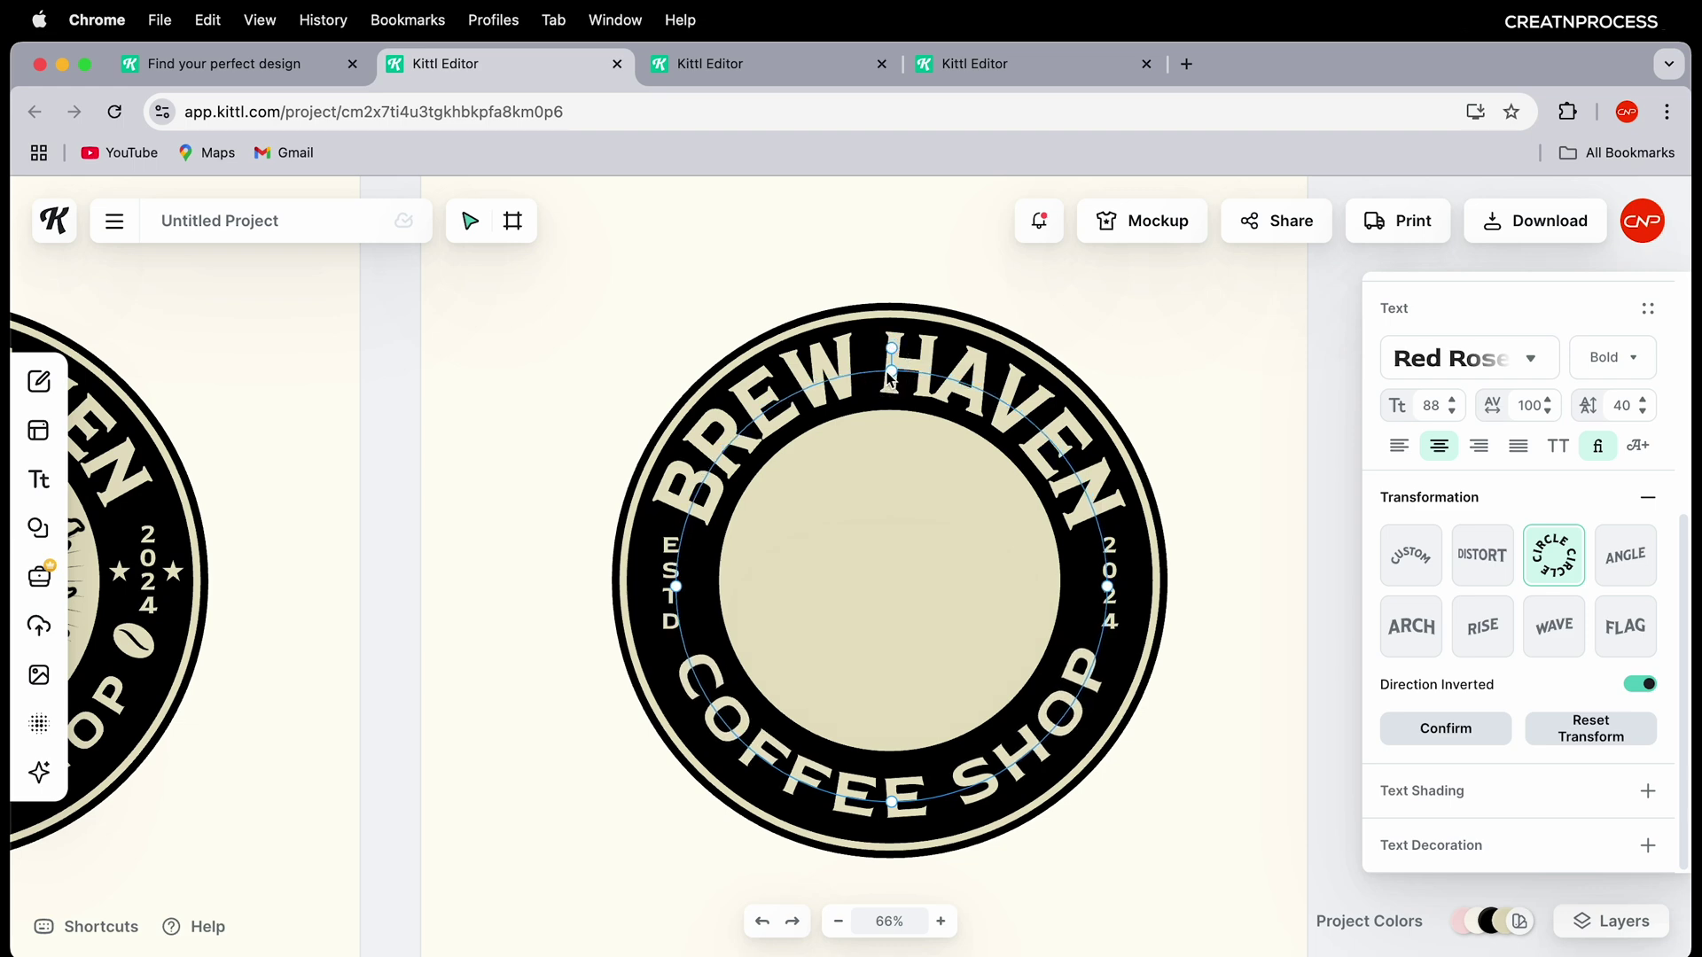
{"action": "left_click", "coordinate": [1203, 783]}
Step: Search the element library for "star shape"
{"action": "scroll", "coordinate": [286, 594], "scroll_direction": "left", "scroll_amount": 7}
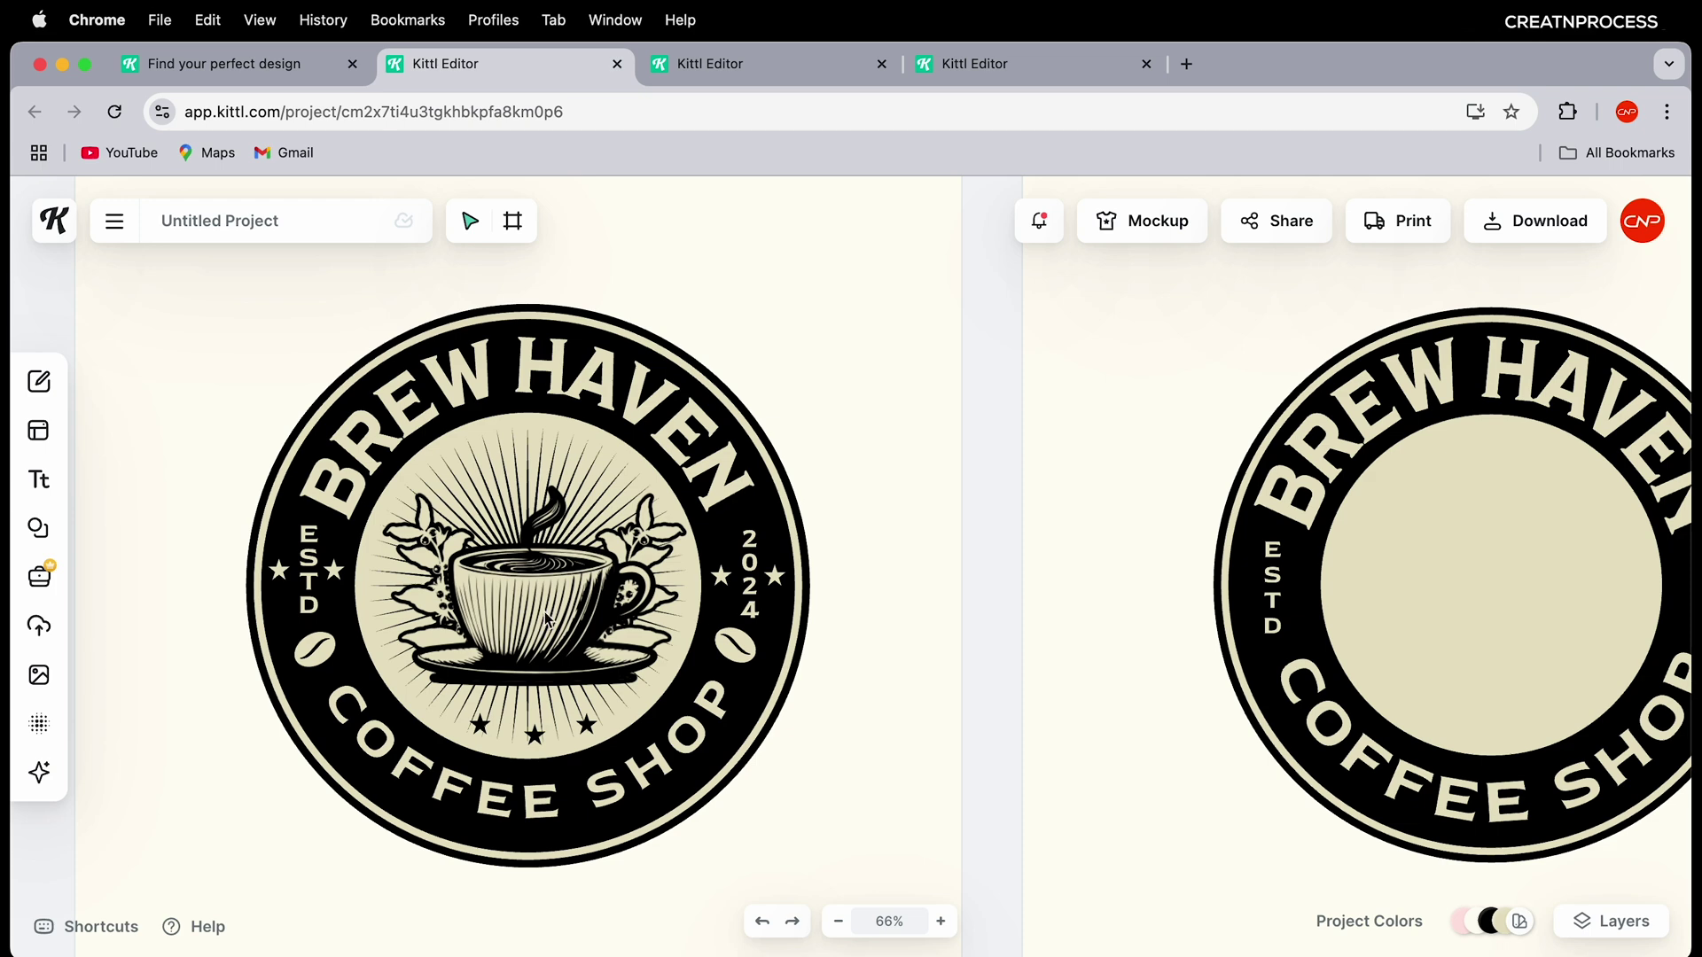
{"action": "scroll", "coordinate": [855, 683], "scroll_direction": "down", "scroll_amount": 5}
{"action": "scroll", "coordinate": [1018, 626], "scroll_direction": "up", "scroll_amount": 3}
{"action": "scroll", "coordinate": [740, 627], "scroll_direction": "right", "scroll_amount": 5}
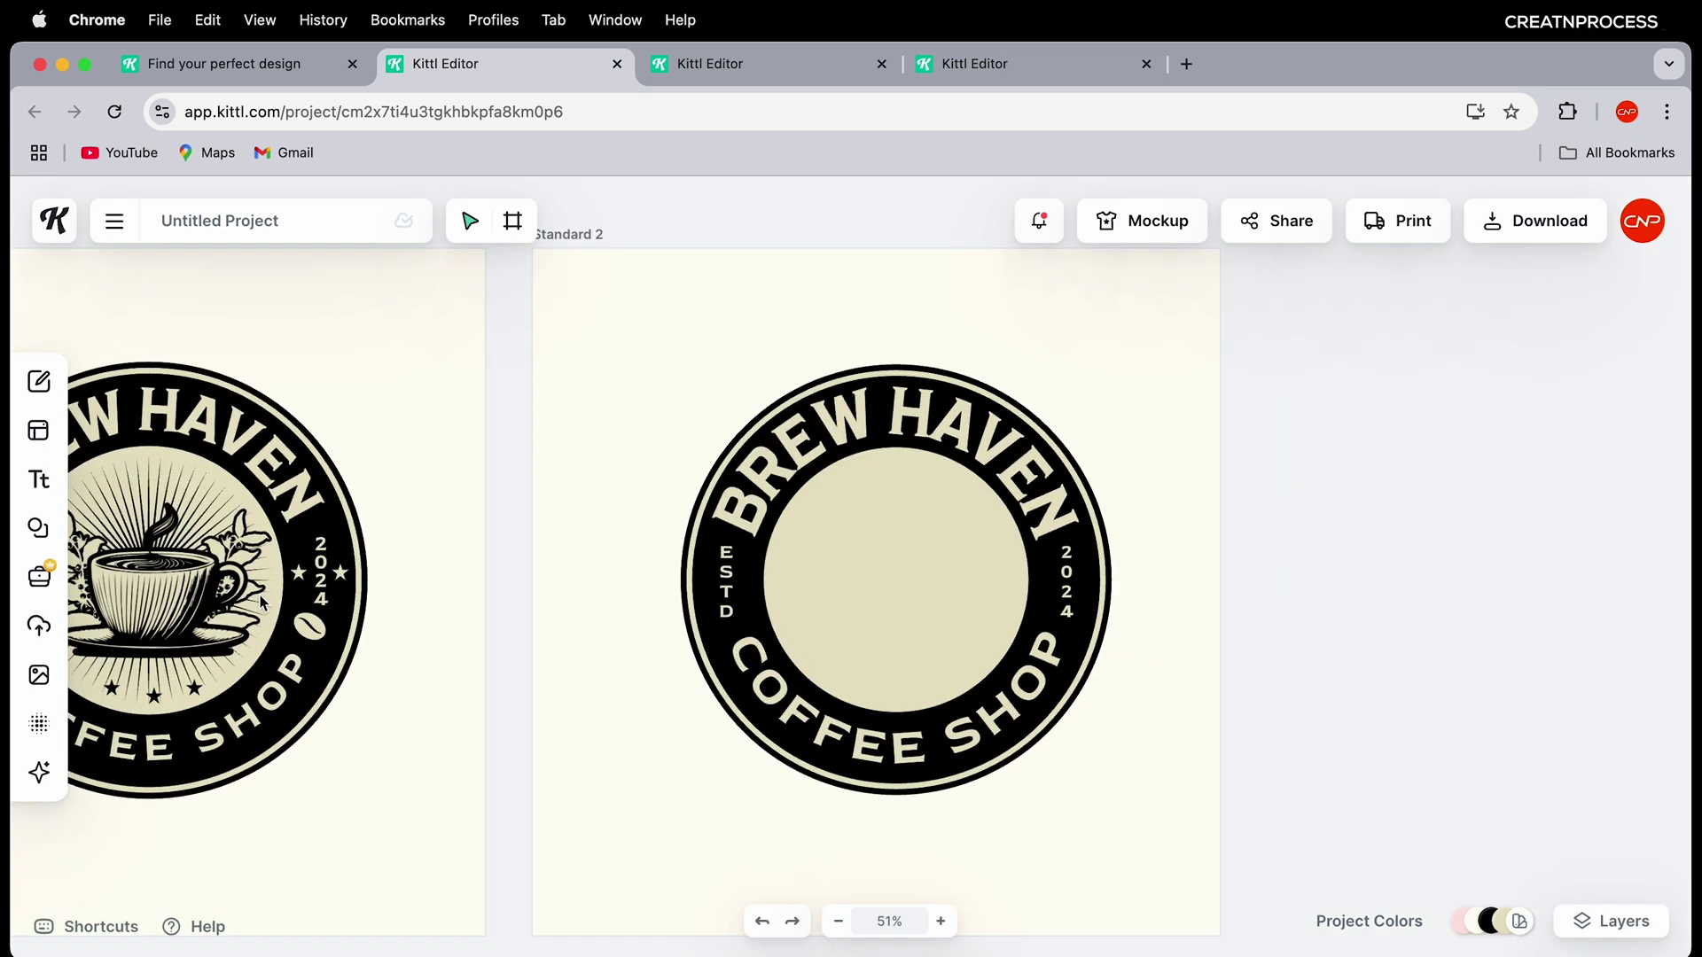
{"action": "left_click", "coordinate": [38, 528]}
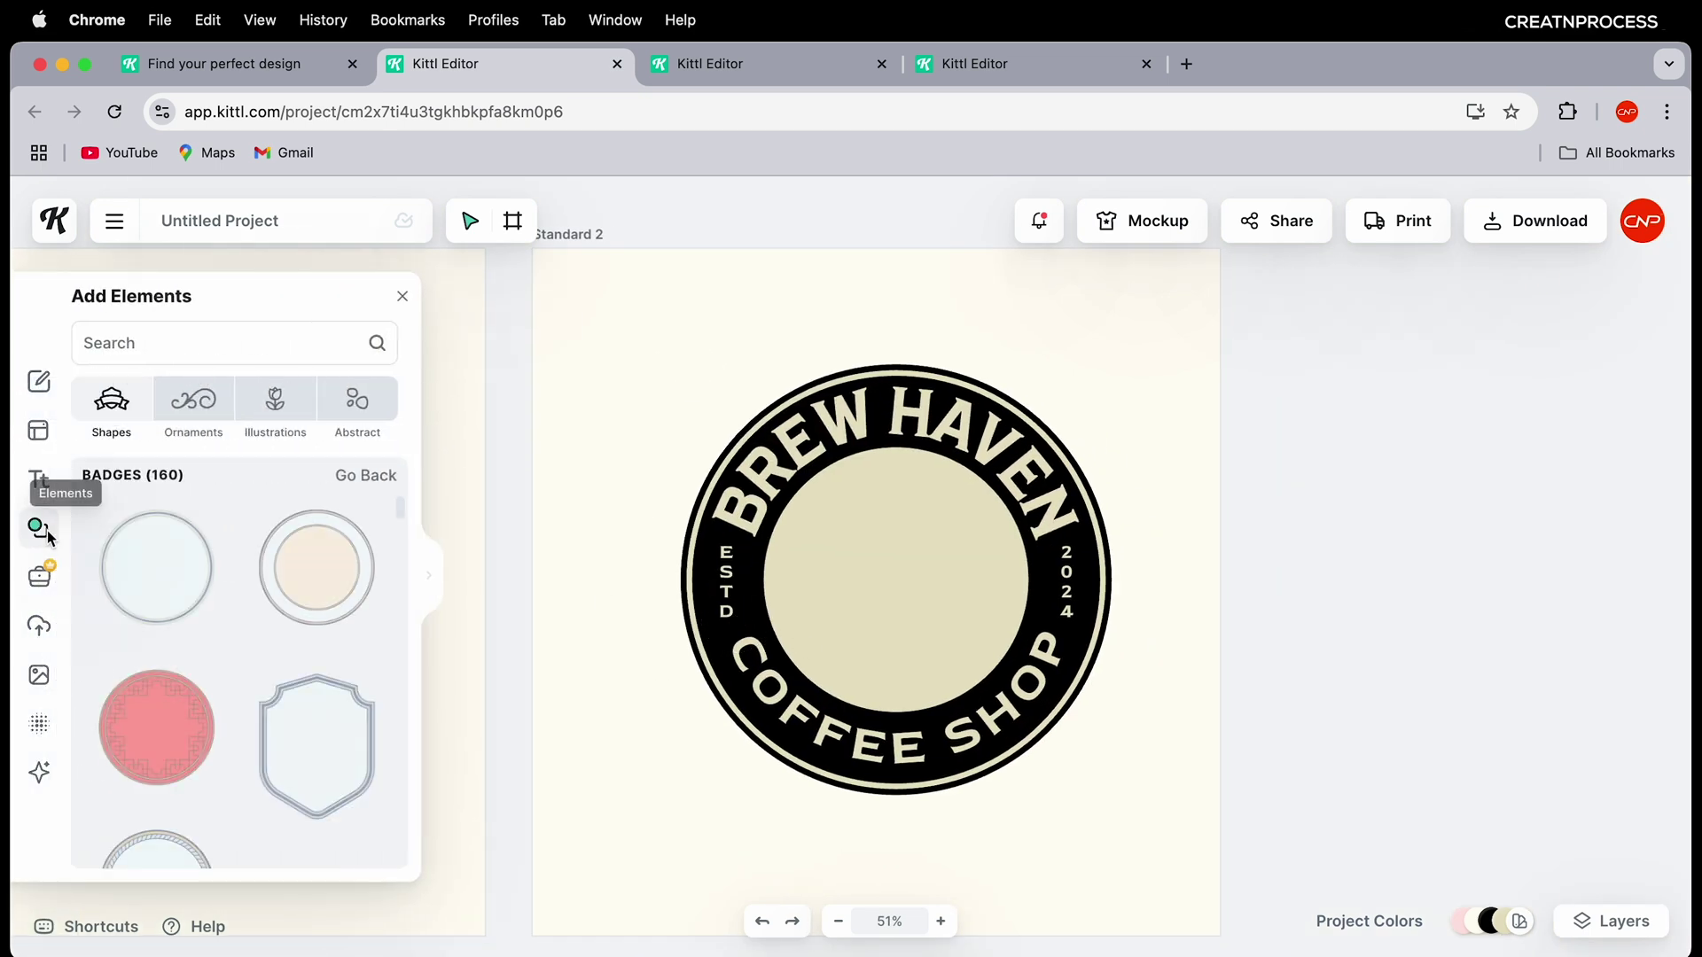
{"action": "left_click", "coordinate": [171, 343]}
{"action": "type", "text": "s"}
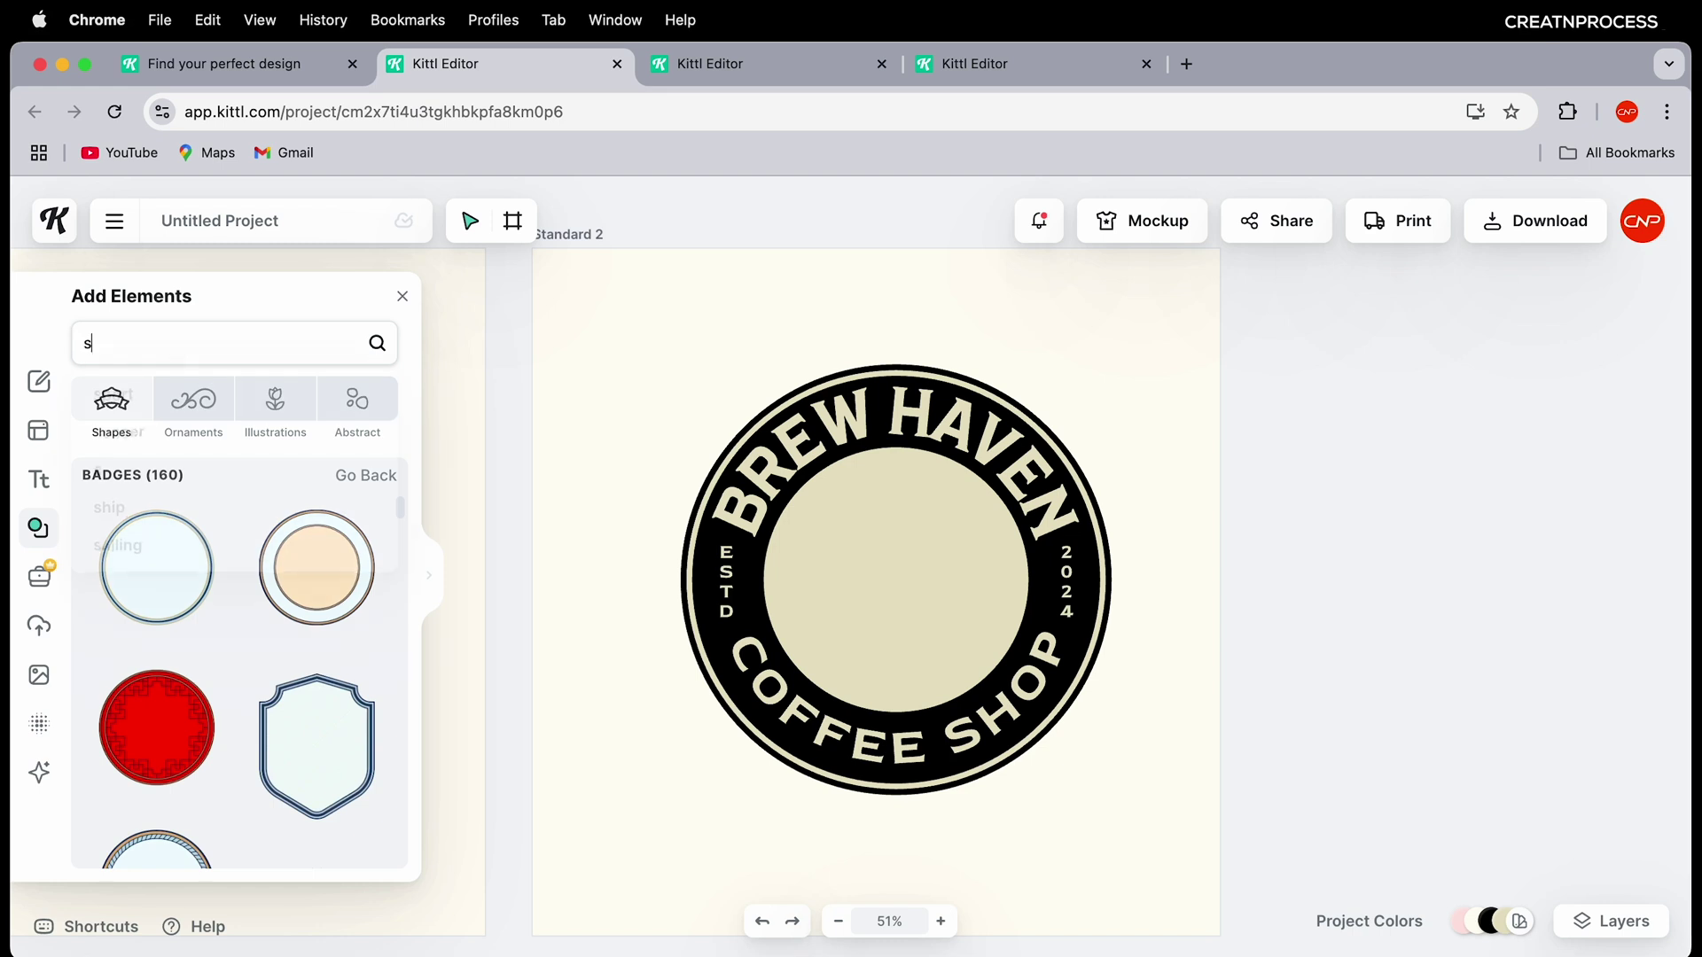
{"action": "type", "text": "tar shape"}
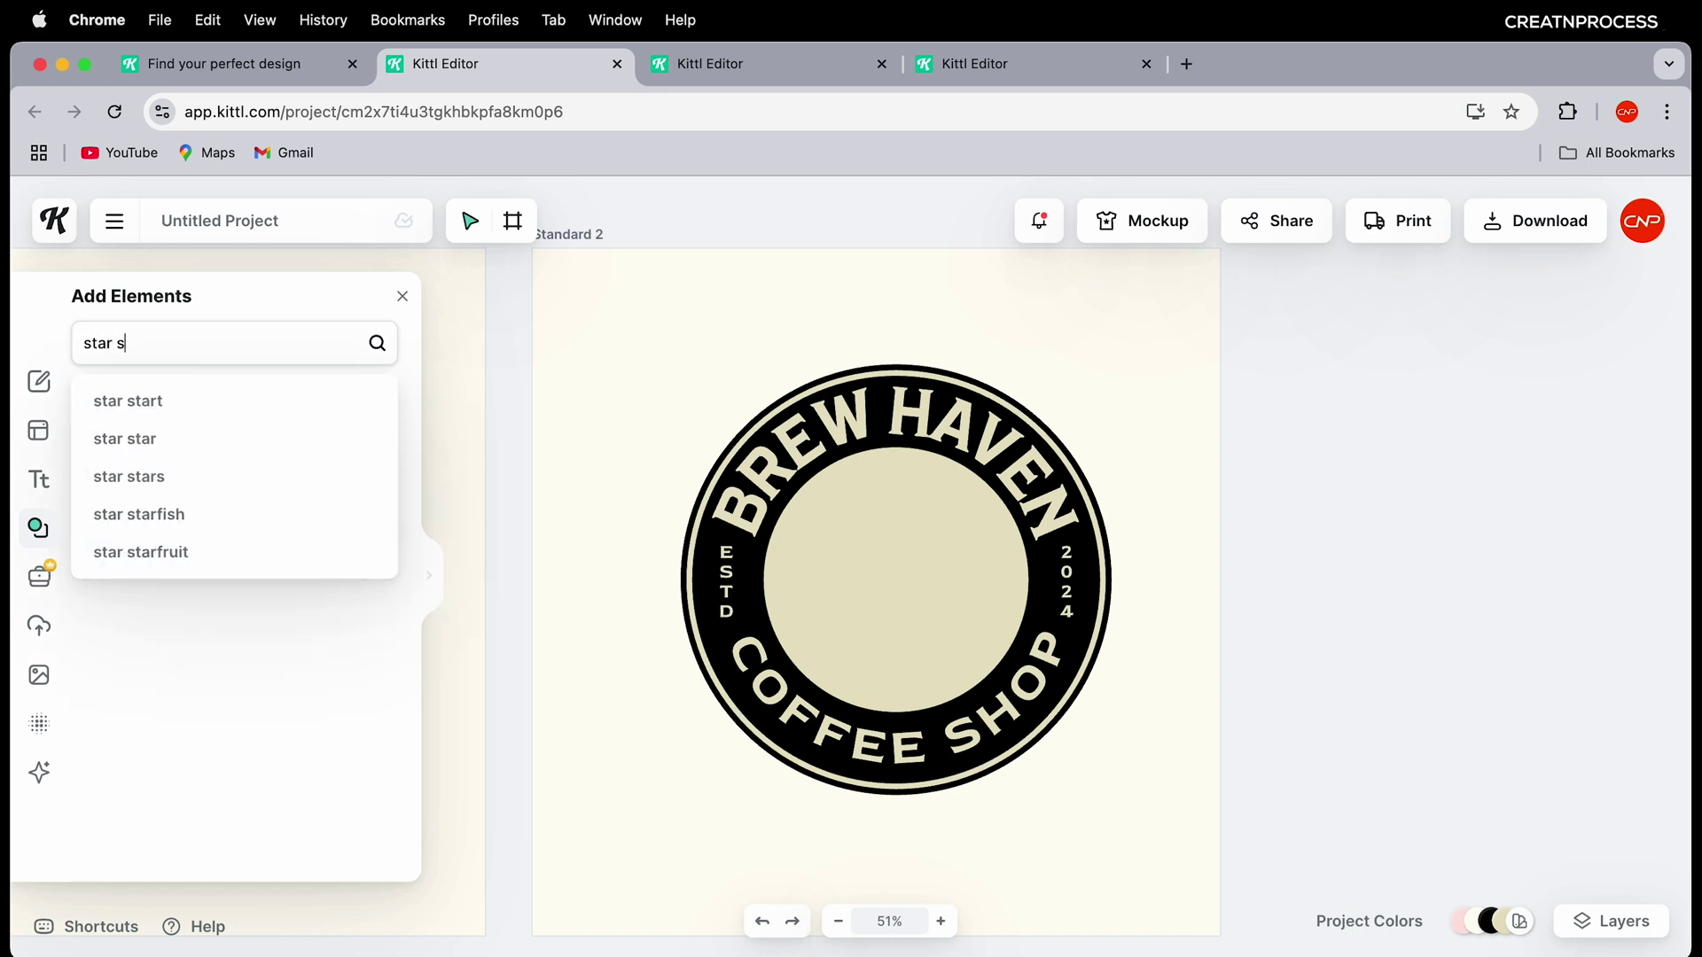
{"action": "key", "text": "Return"}
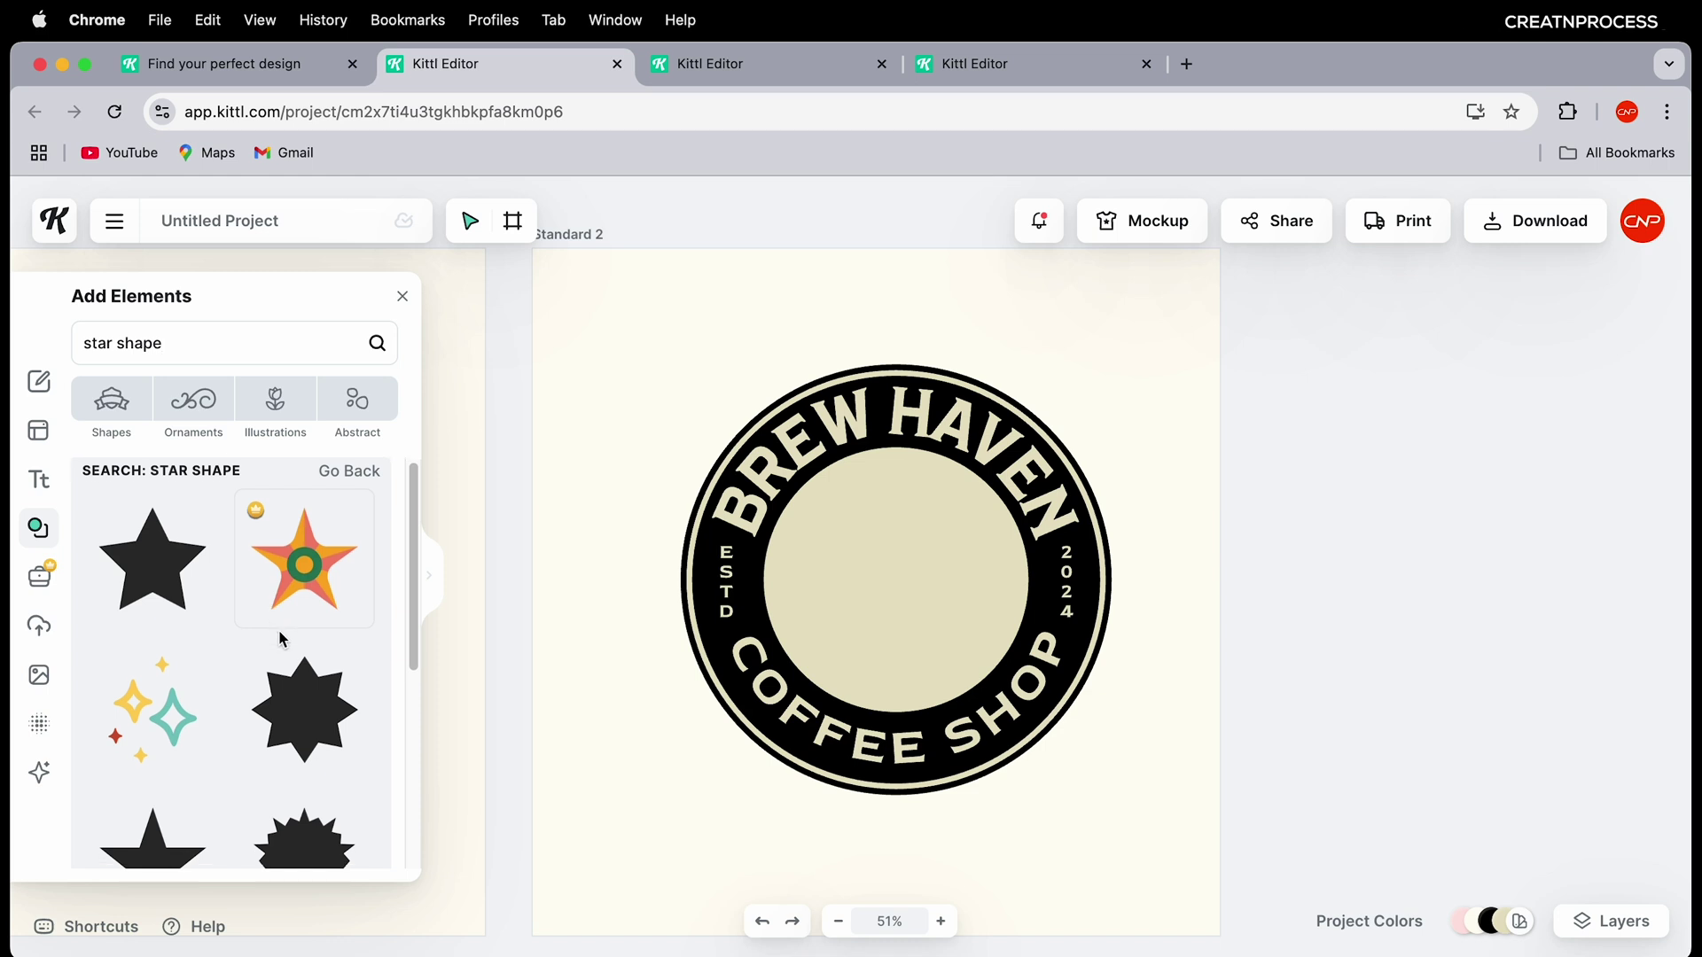
Step: Add a slim five-pointed star beside the ESTD text, about 49 px in size, and colour it E8E2C5
{"action": "scroll", "coordinate": [266, 625], "scroll_direction": "down", "scroll_amount": 5}
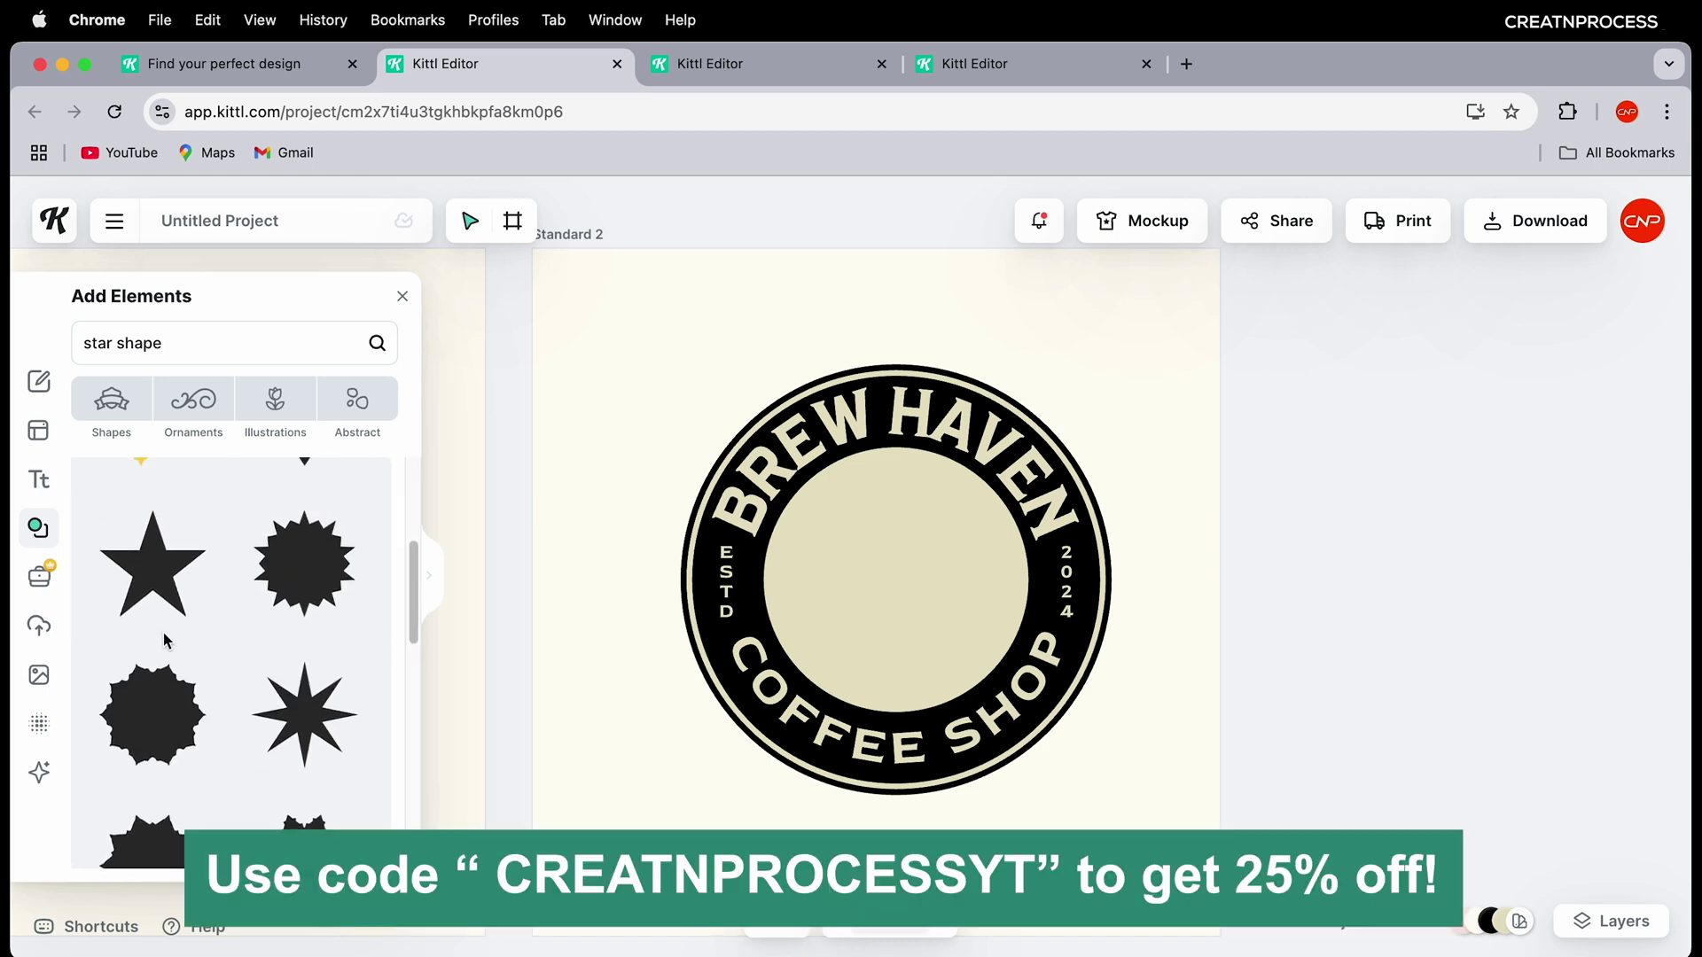
{"action": "left_click_drag", "start_coordinate": [160, 582], "coordinate": [828, 572]}
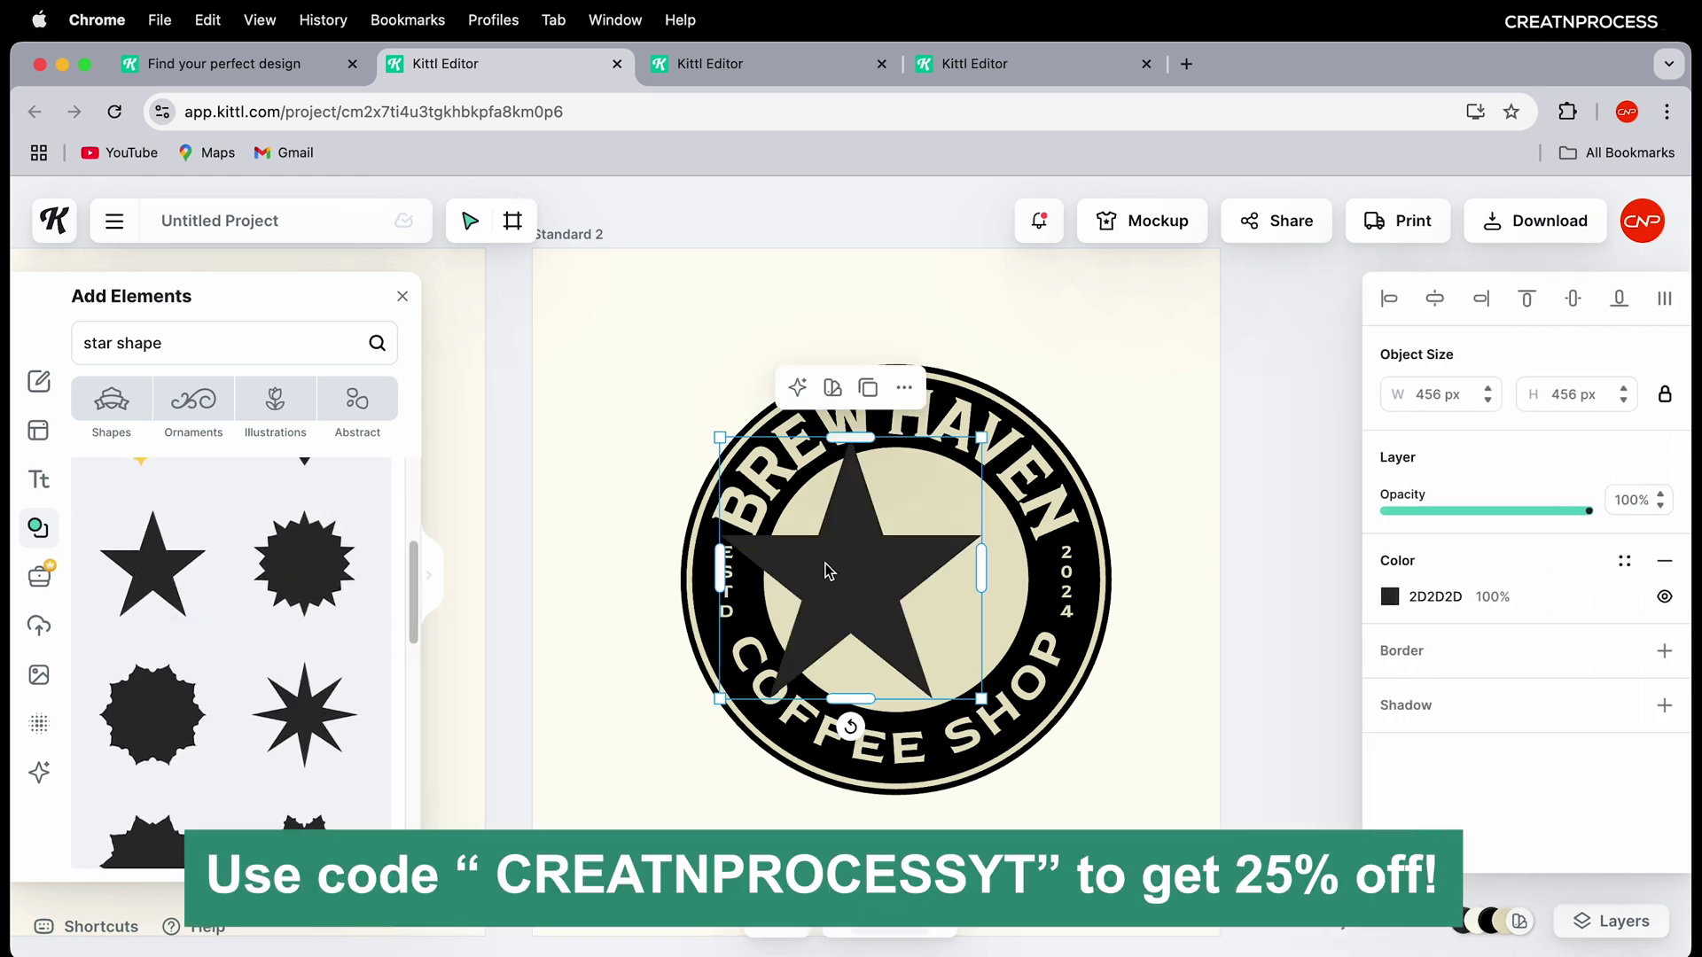
{"action": "left_click_drag", "start_coordinate": [976, 467], "coordinate": [707, 582]}
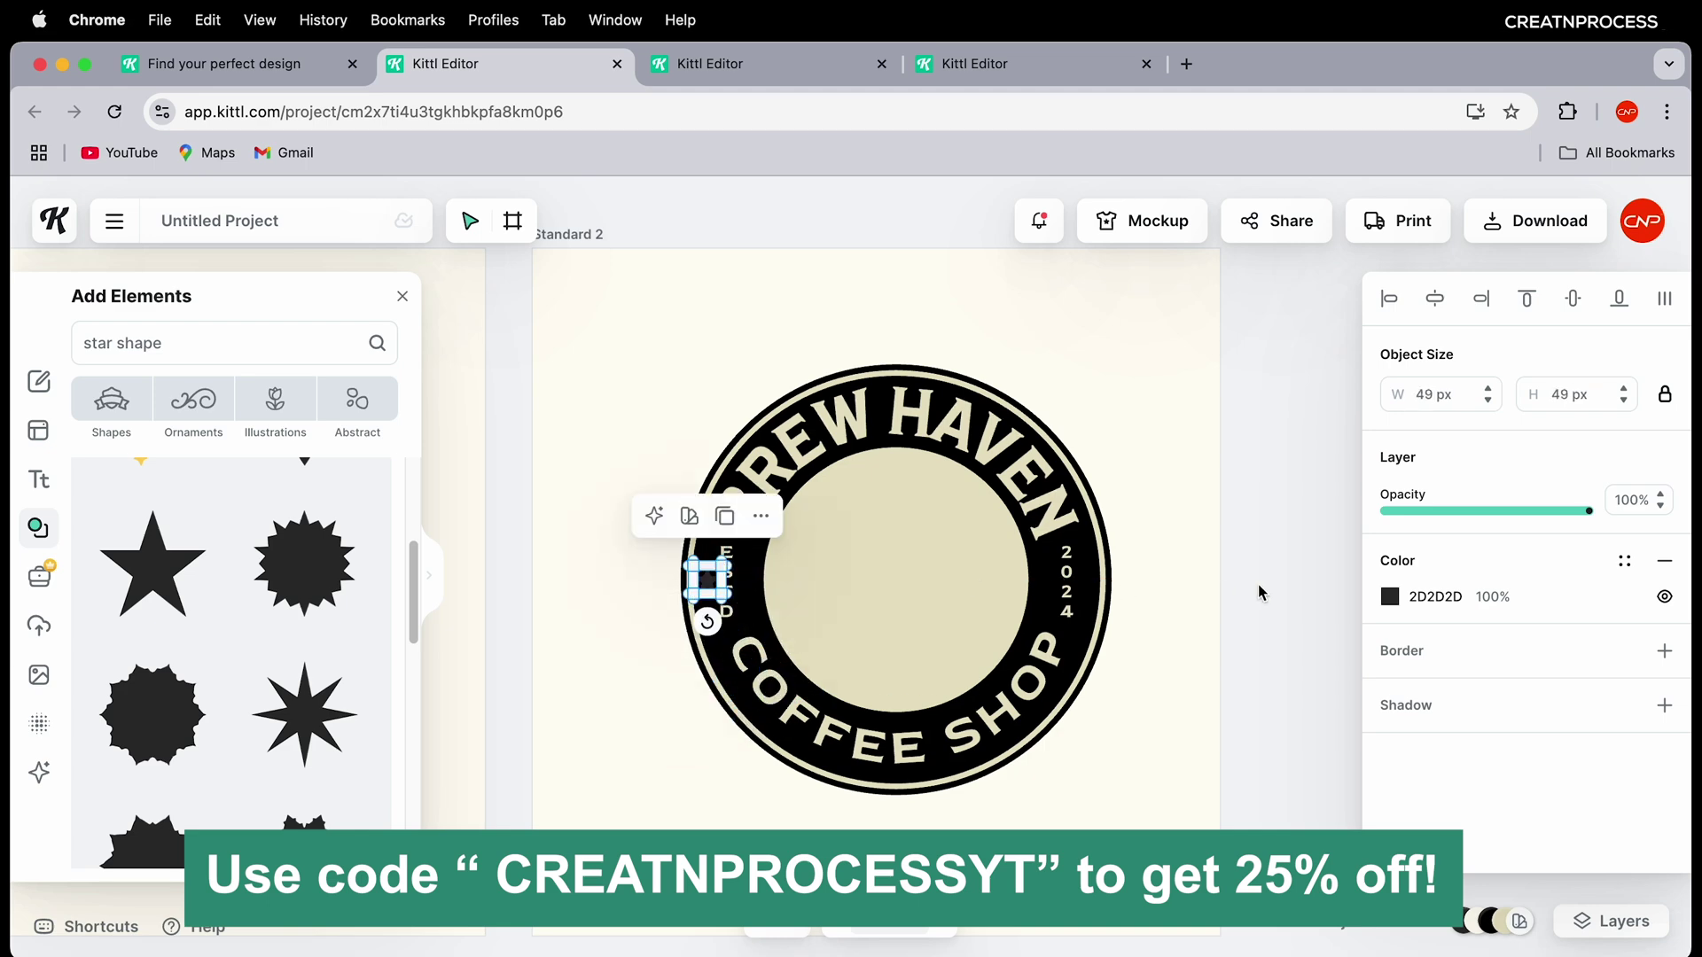
{"action": "left_click", "coordinate": [1389, 597]}
{"action": "left_click", "coordinate": [1220, 935]}
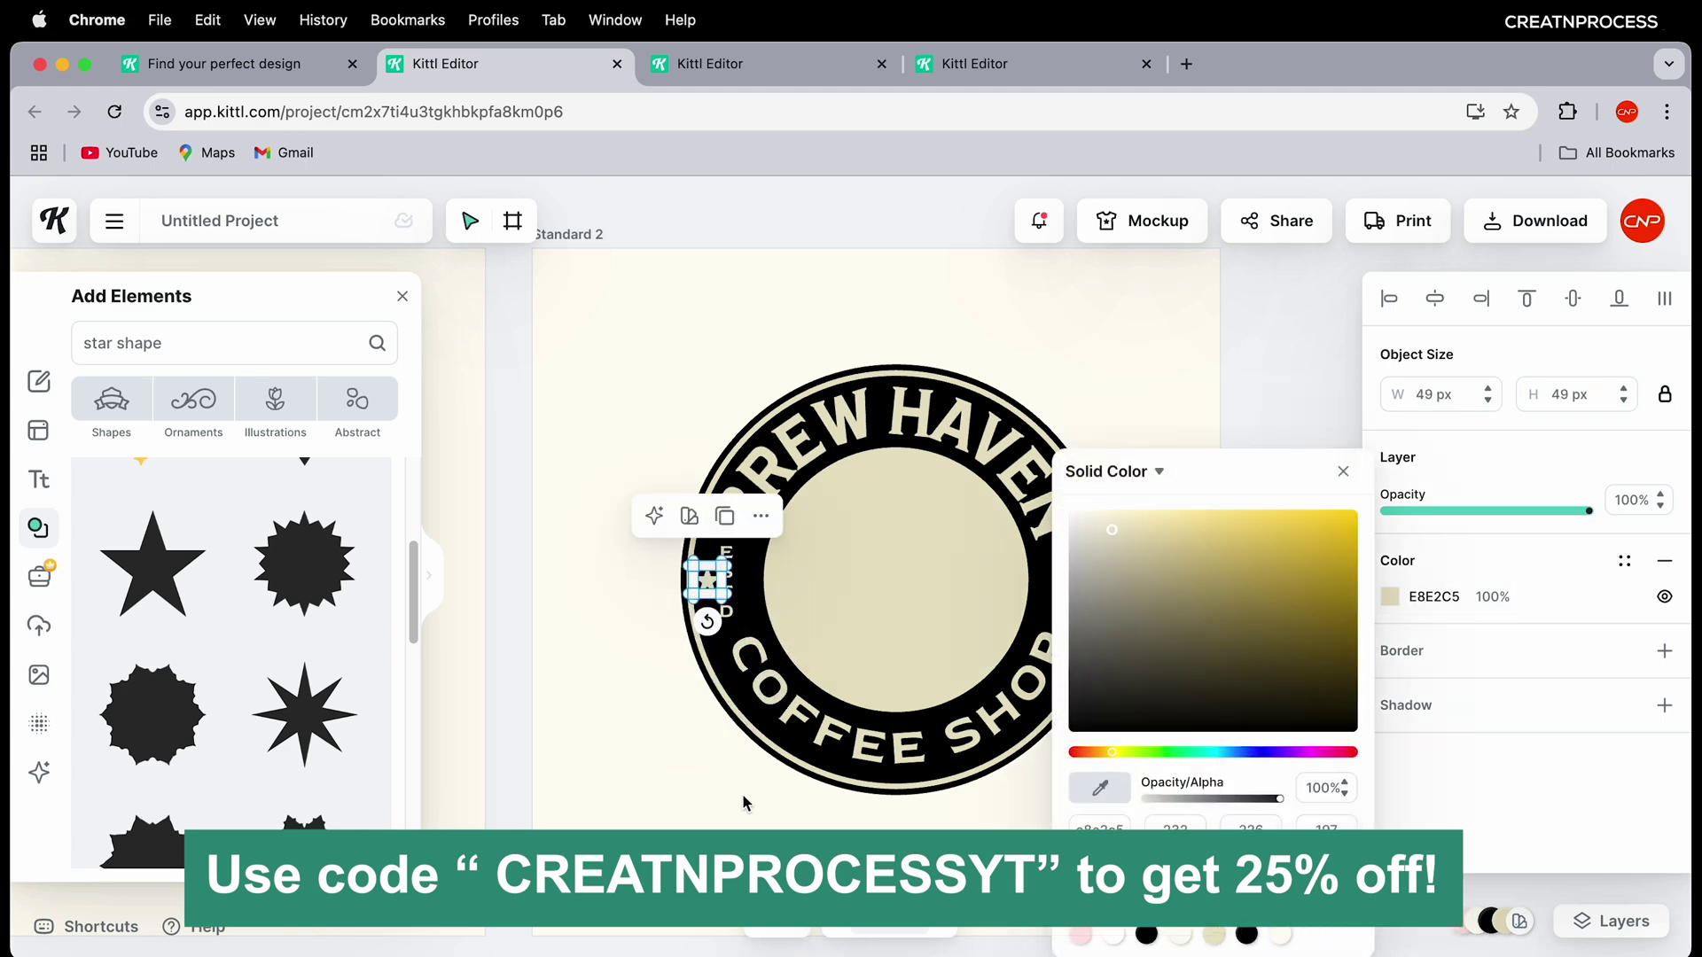
{"action": "left_click", "coordinate": [744, 802]}
Step: Shrink the star to about 33 px, place it left of the ESTD text and duplicate it to the text's right side
{"action": "scroll", "coordinate": [715, 570], "scroll_direction": "up", "scroll_amount": 5}
{"action": "left_click_drag", "start_coordinate": [693, 602], "coordinate": [682, 588]}
{"action": "mouse_move", "coordinate": [724, 544]}
{"action": "left_mouse_down"}
{"action": "mouse_move", "coordinate": [683, 593]}
{"action": "mouse_move", "coordinate": [712, 574]}
{"action": "left_mouse_up"}
{"action": "left_click_drag", "start_coordinate": [689, 603], "coordinate": [814, 602]}
Step: Duplicate the pair of stars straight across so that one sits on each side of the 2024 text
{"action": "scroll", "coordinate": [814, 602], "scroll_direction": "down", "scroll_amount": 1}
{"action": "scroll", "coordinate": [817, 612], "scroll_direction": "down", "scroll_amount": 4}
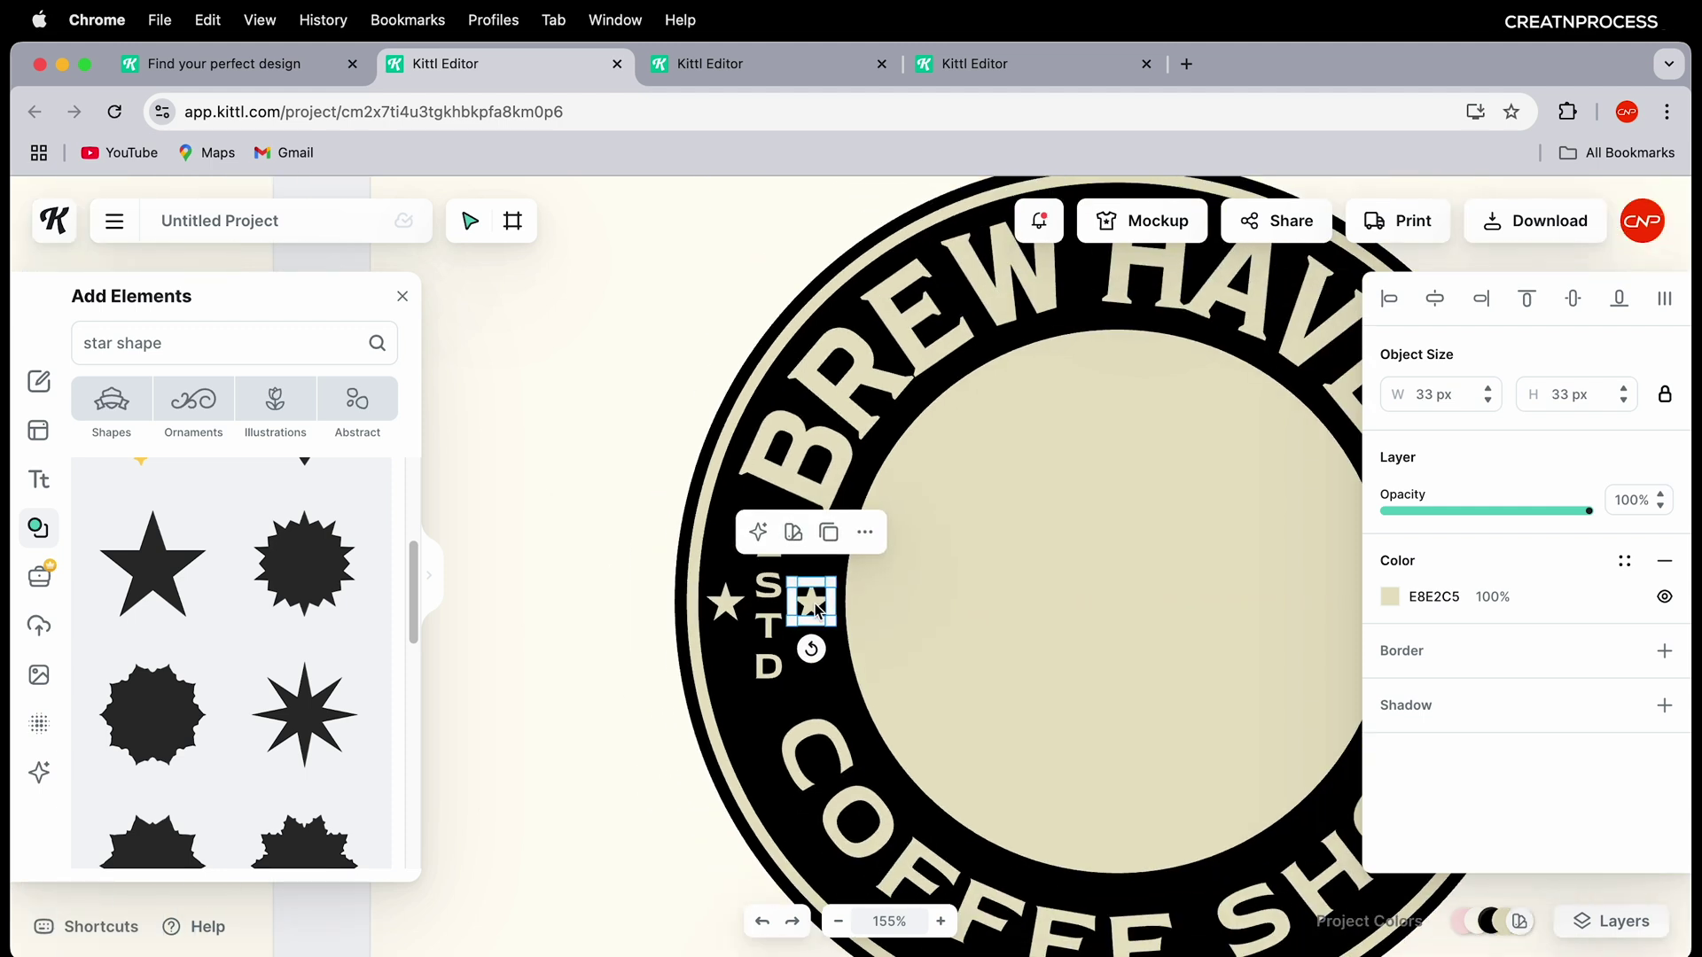
{"action": "left_click_drag", "start_coordinate": [1140, 646], "coordinate": [869, 638]}
{"action": "left_click", "coordinate": [454, 611], "text": "shift"}
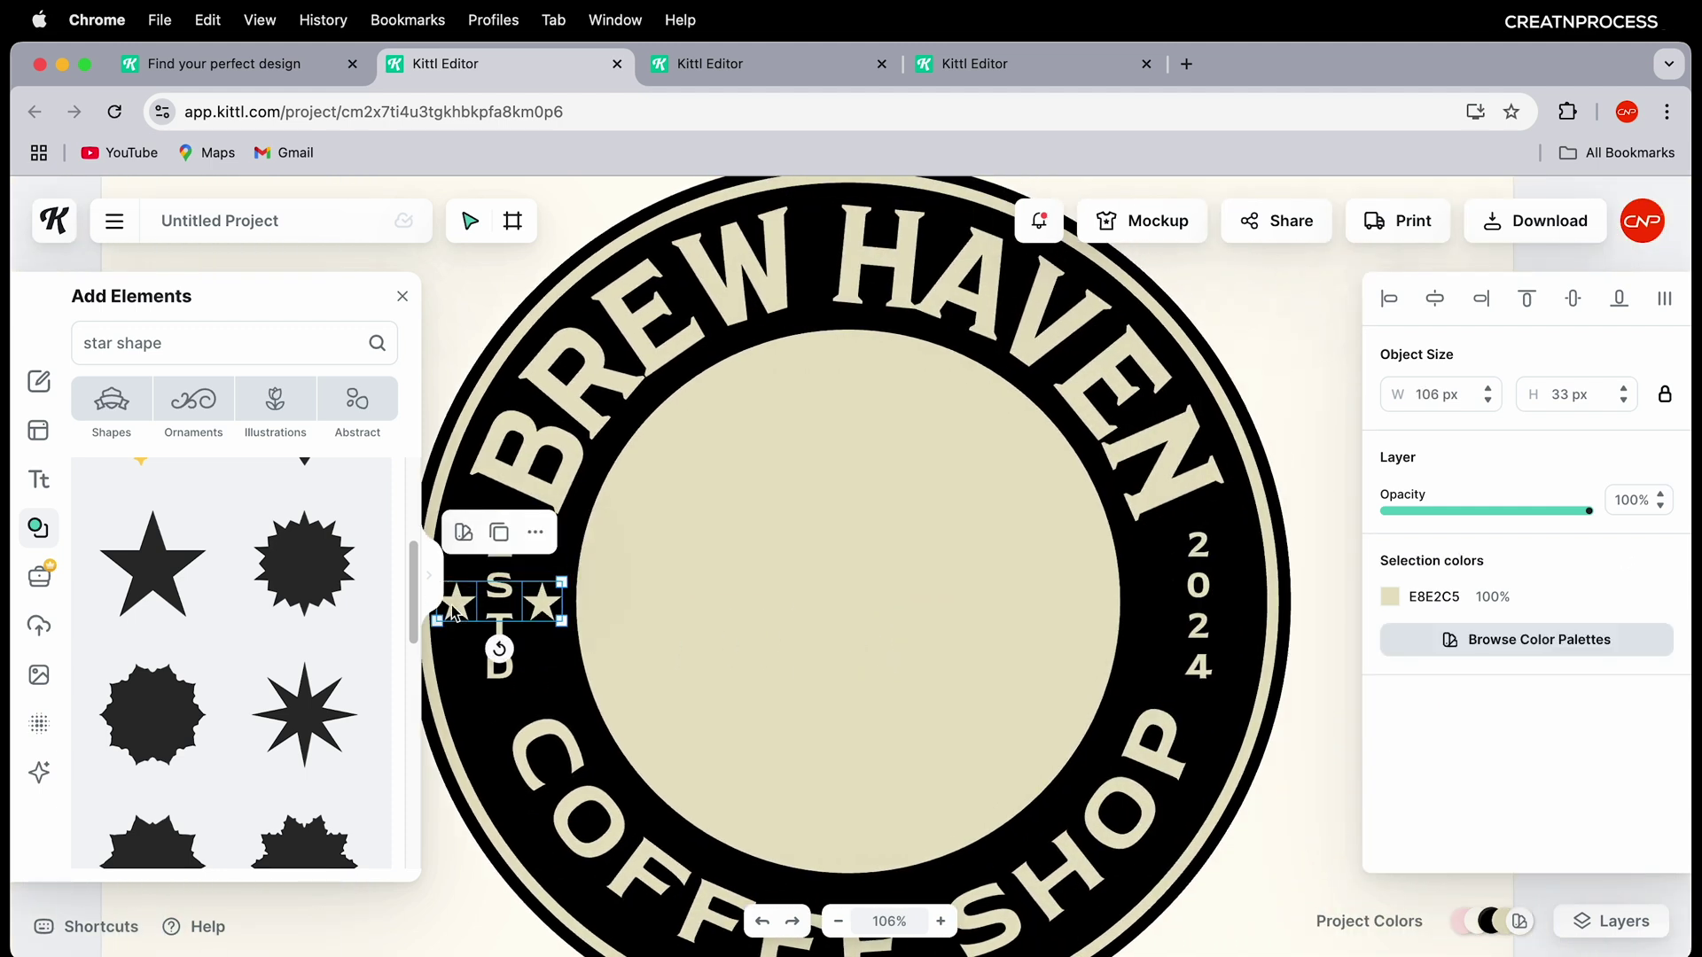
{"action": "left_click_drag", "start_coordinate": [461, 612], "coordinate": [1152, 610]}
{"action": "left_click", "coordinate": [1160, 614]}
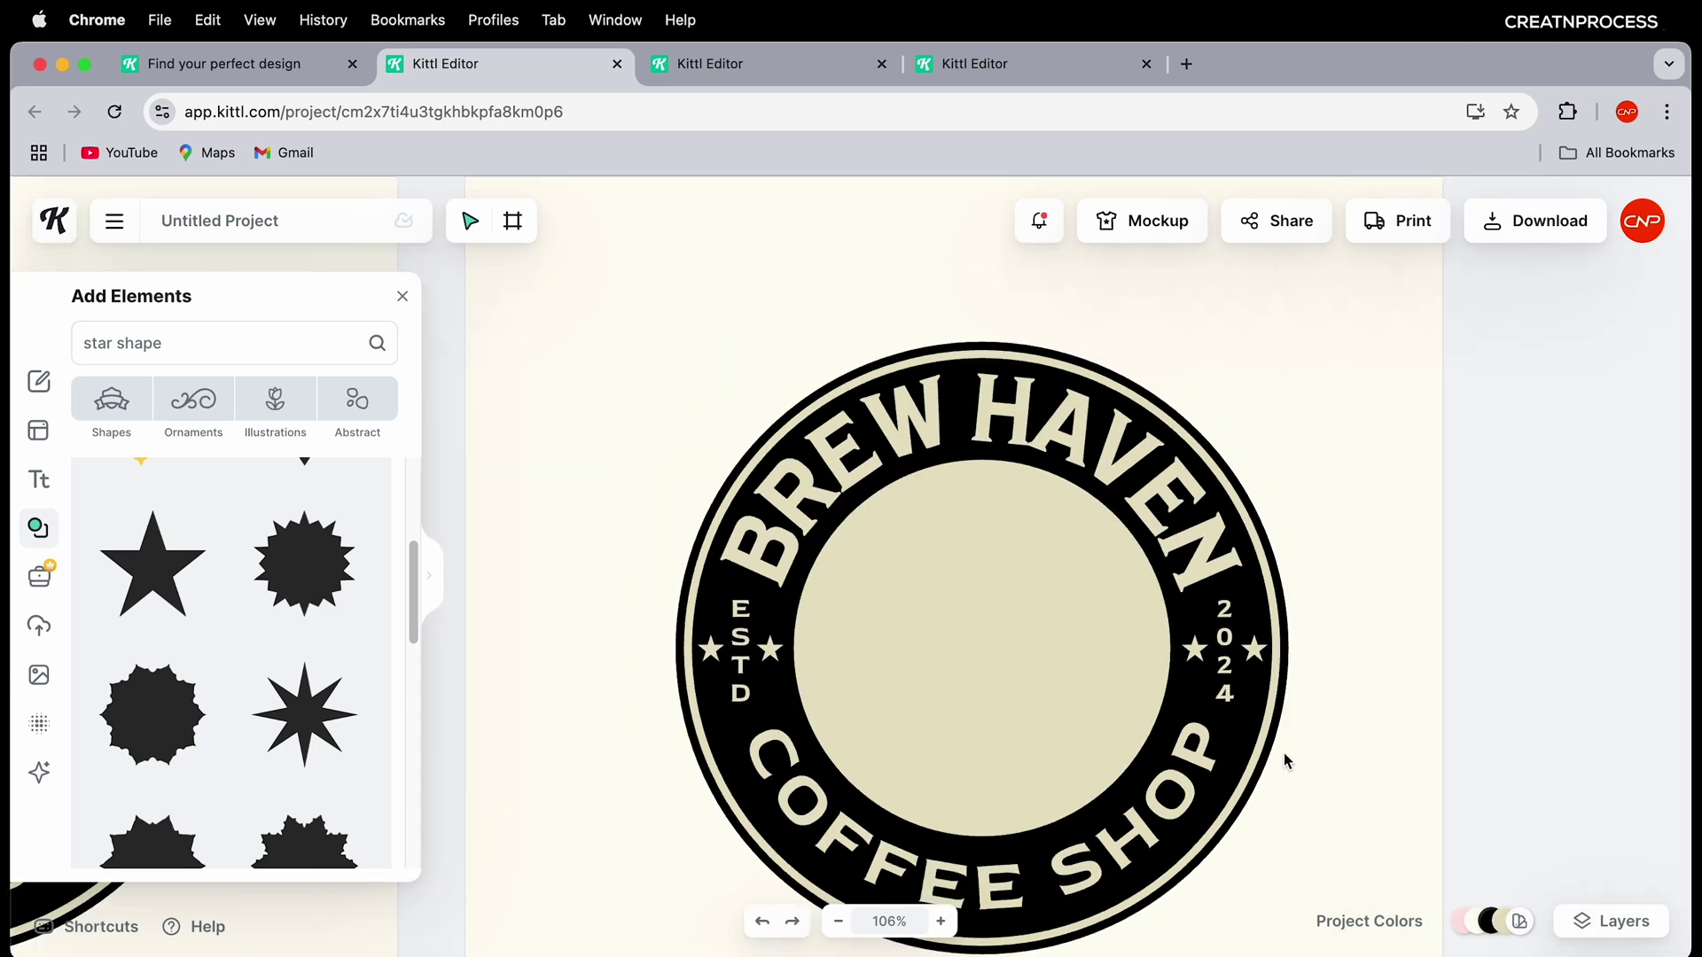
Step: Examine the finished reference badge on the neighbouring artboard for the elements still missing from the recreated badge
{"action": "scroll", "coordinate": [1285, 761], "scroll_direction": "down", "scroll_amount": 3}
{"action": "left_click_drag", "start_coordinate": [753, 632], "coordinate": [1033, 633]}
{"action": "scroll", "coordinate": [666, 671], "scroll_direction": "up", "scroll_amount": 3}
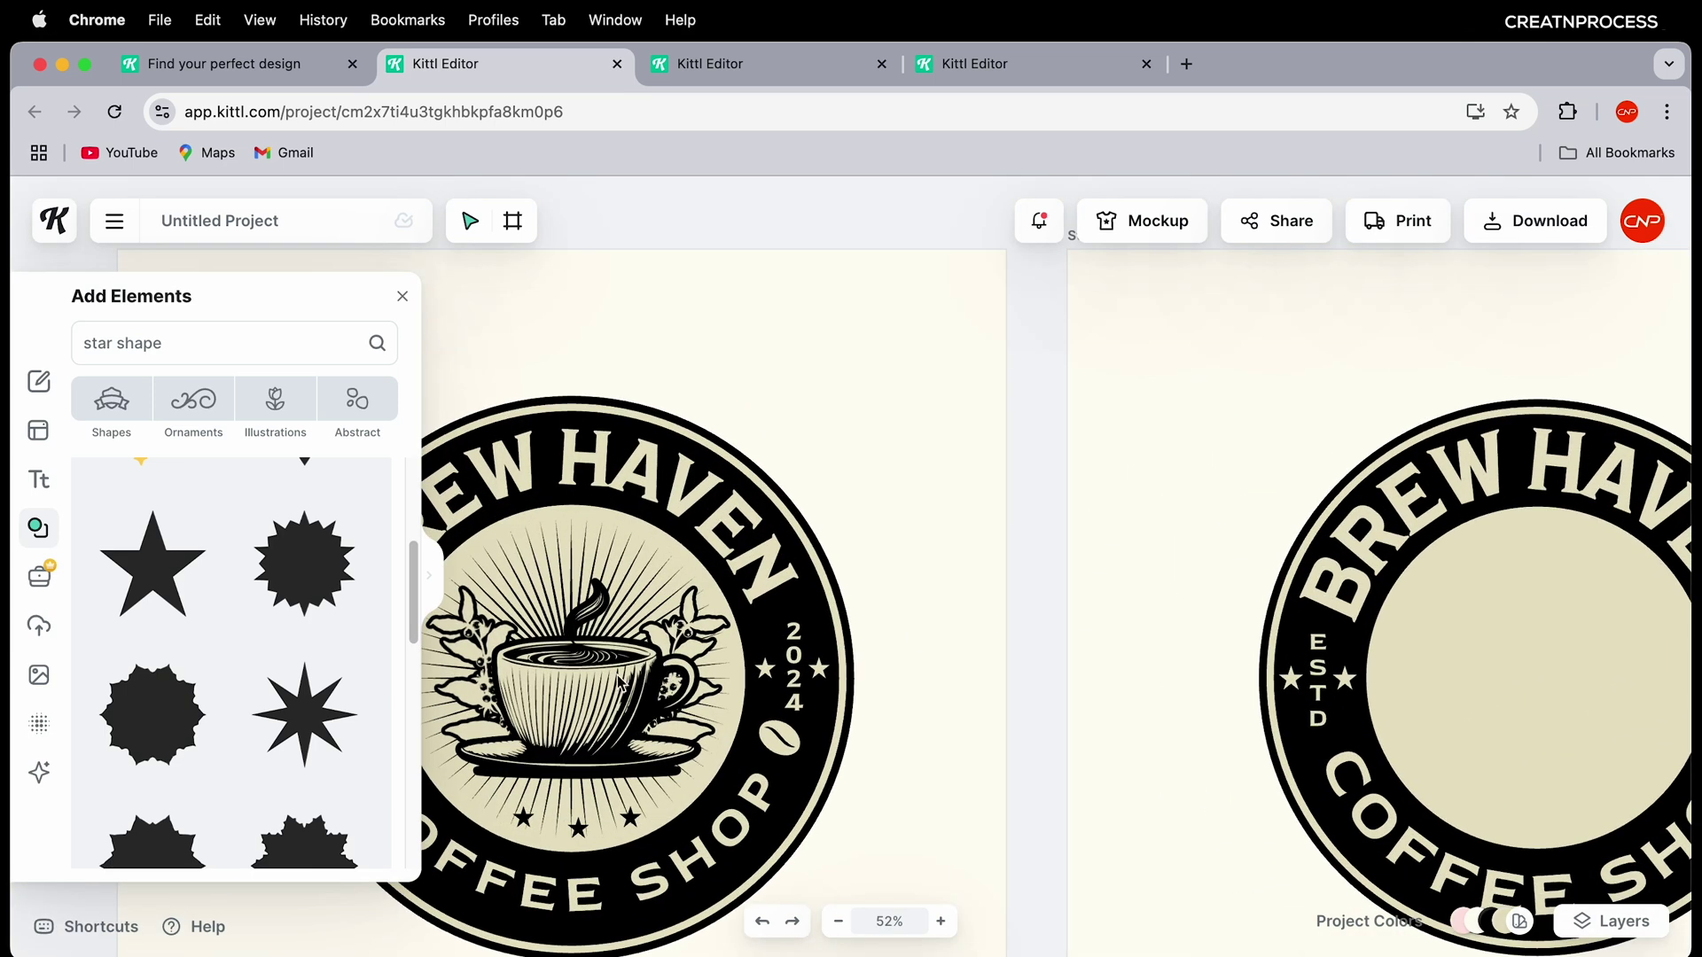
{"action": "left_click_drag", "start_coordinate": [595, 688], "coordinate": [888, 620]}
{"action": "scroll", "coordinate": [888, 620], "scroll_direction": "up", "scroll_amount": 2}
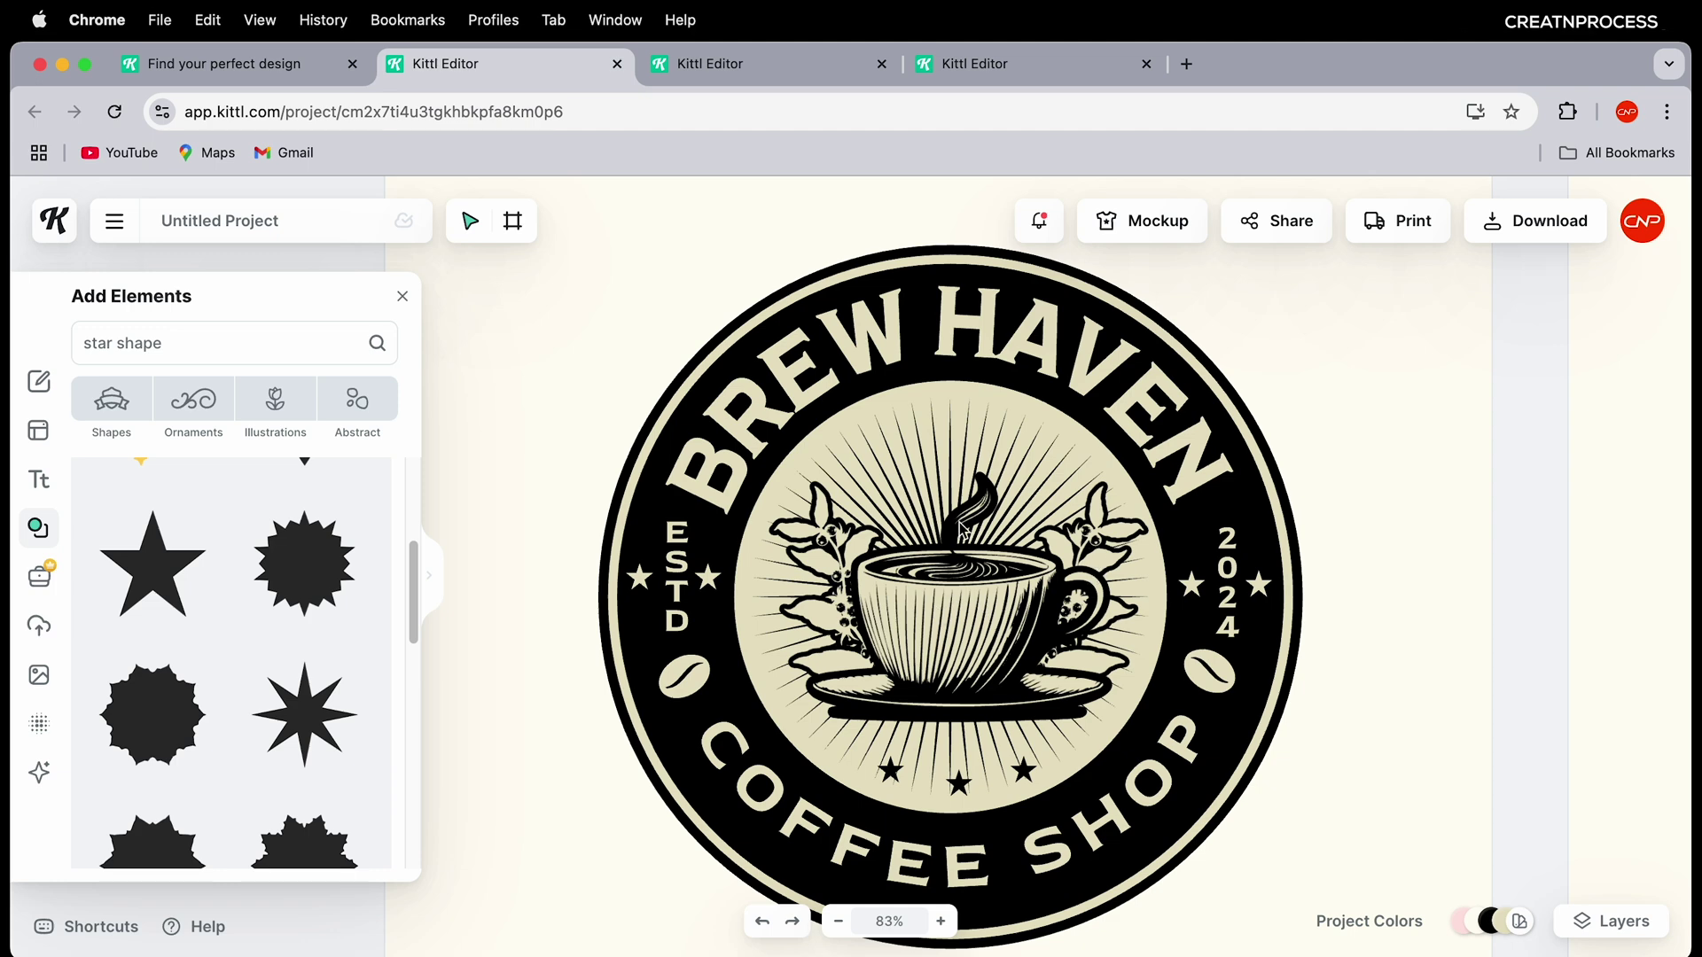
{"action": "scroll", "coordinate": [1050, 592], "scroll_direction": "down", "scroll_amount": 2}
{"action": "scroll", "coordinate": [1265, 661], "scroll_direction": "right", "scroll_amount": 5}
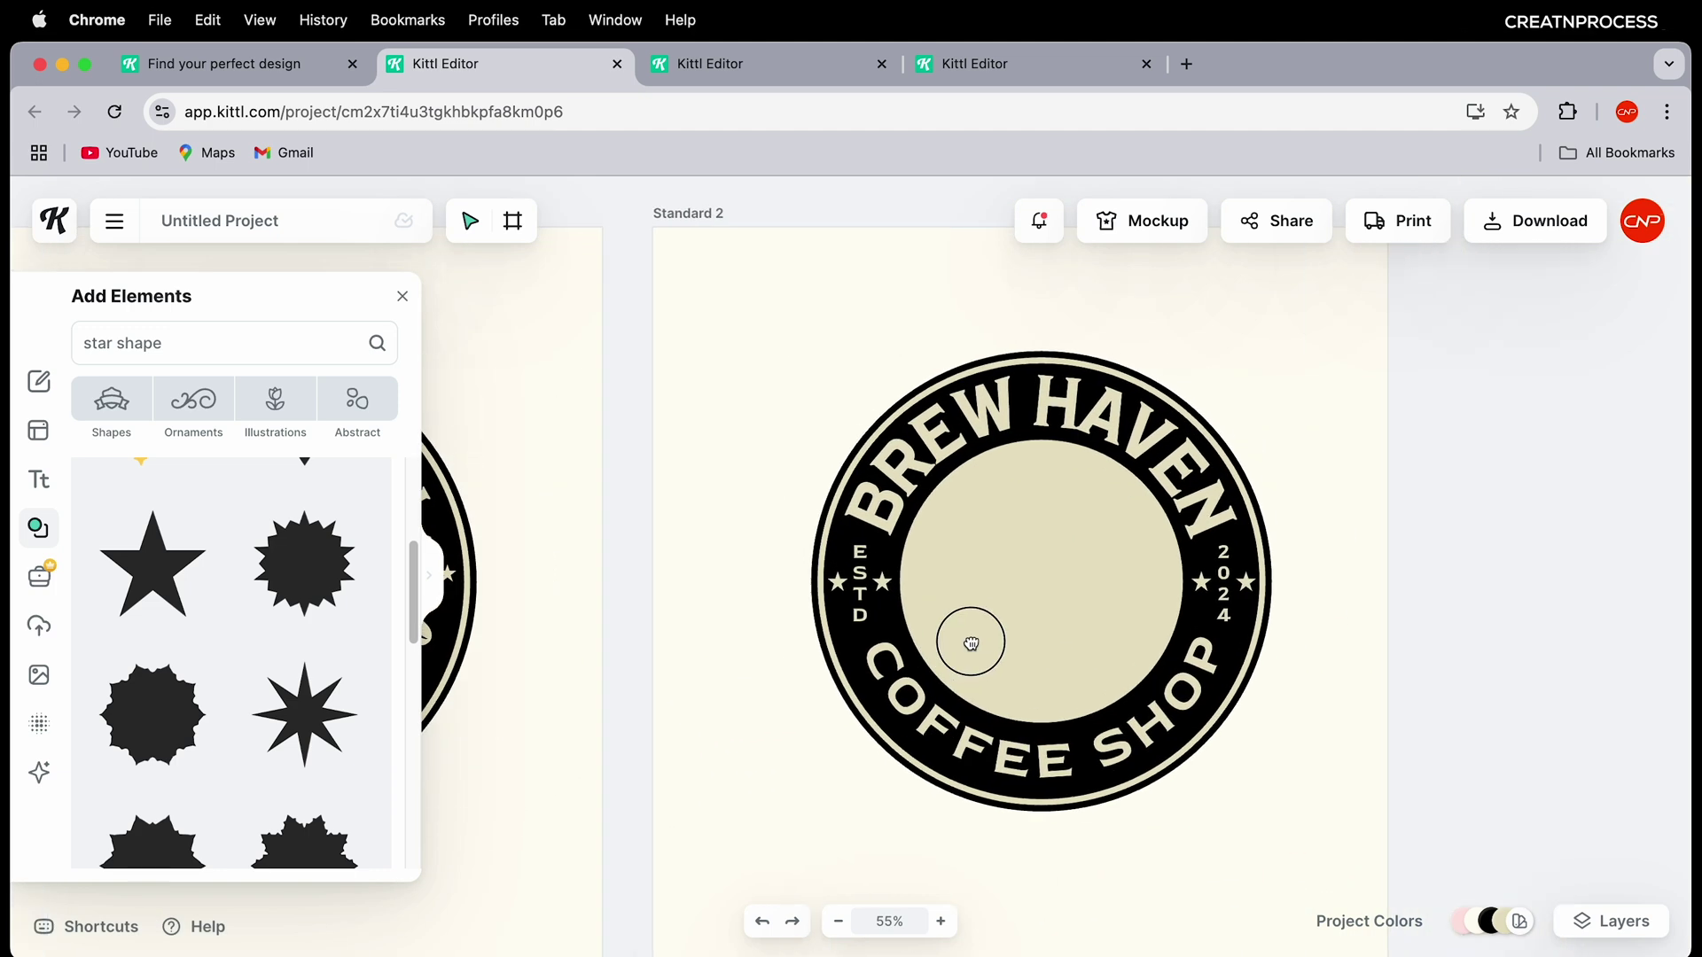
{"action": "scroll", "coordinate": [969, 638], "scroll_direction": "down", "scroll_amount": 1}
Step: Search the element library for "coffee"
{"action": "left_click_drag", "start_coordinate": [176, 339], "coordinate": [92, 349]}
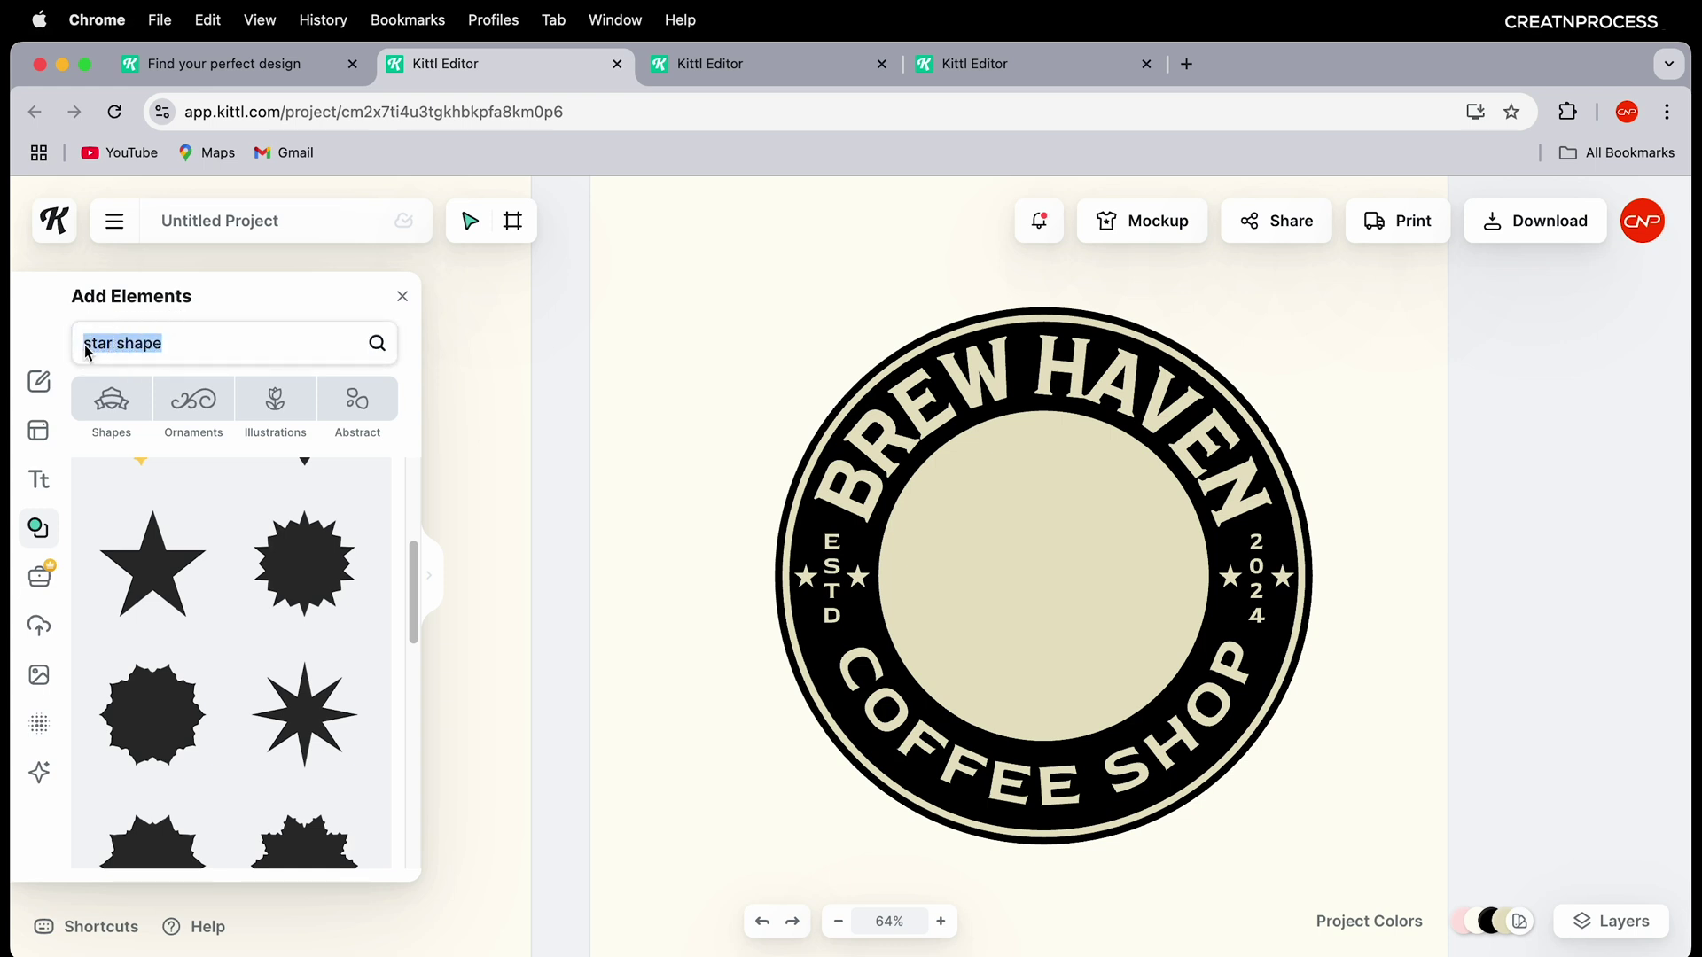
{"action": "type", "text": "coffe"}
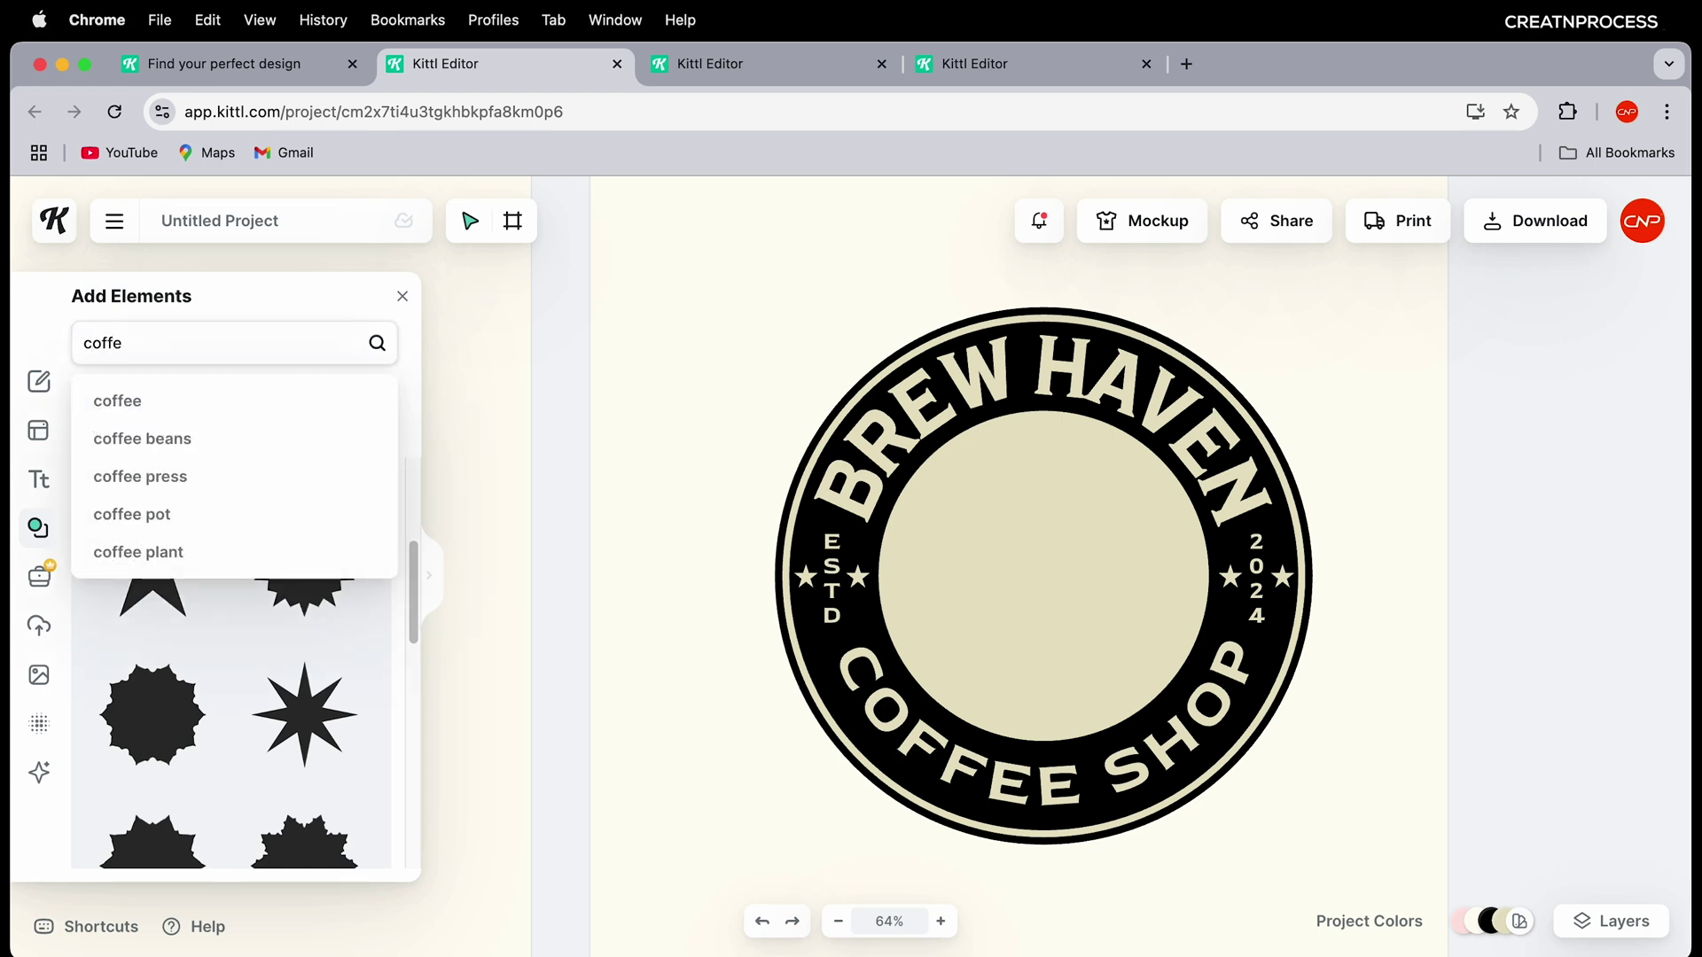
{"action": "type", "text": "e"}
{"action": "key", "text": "Return"}
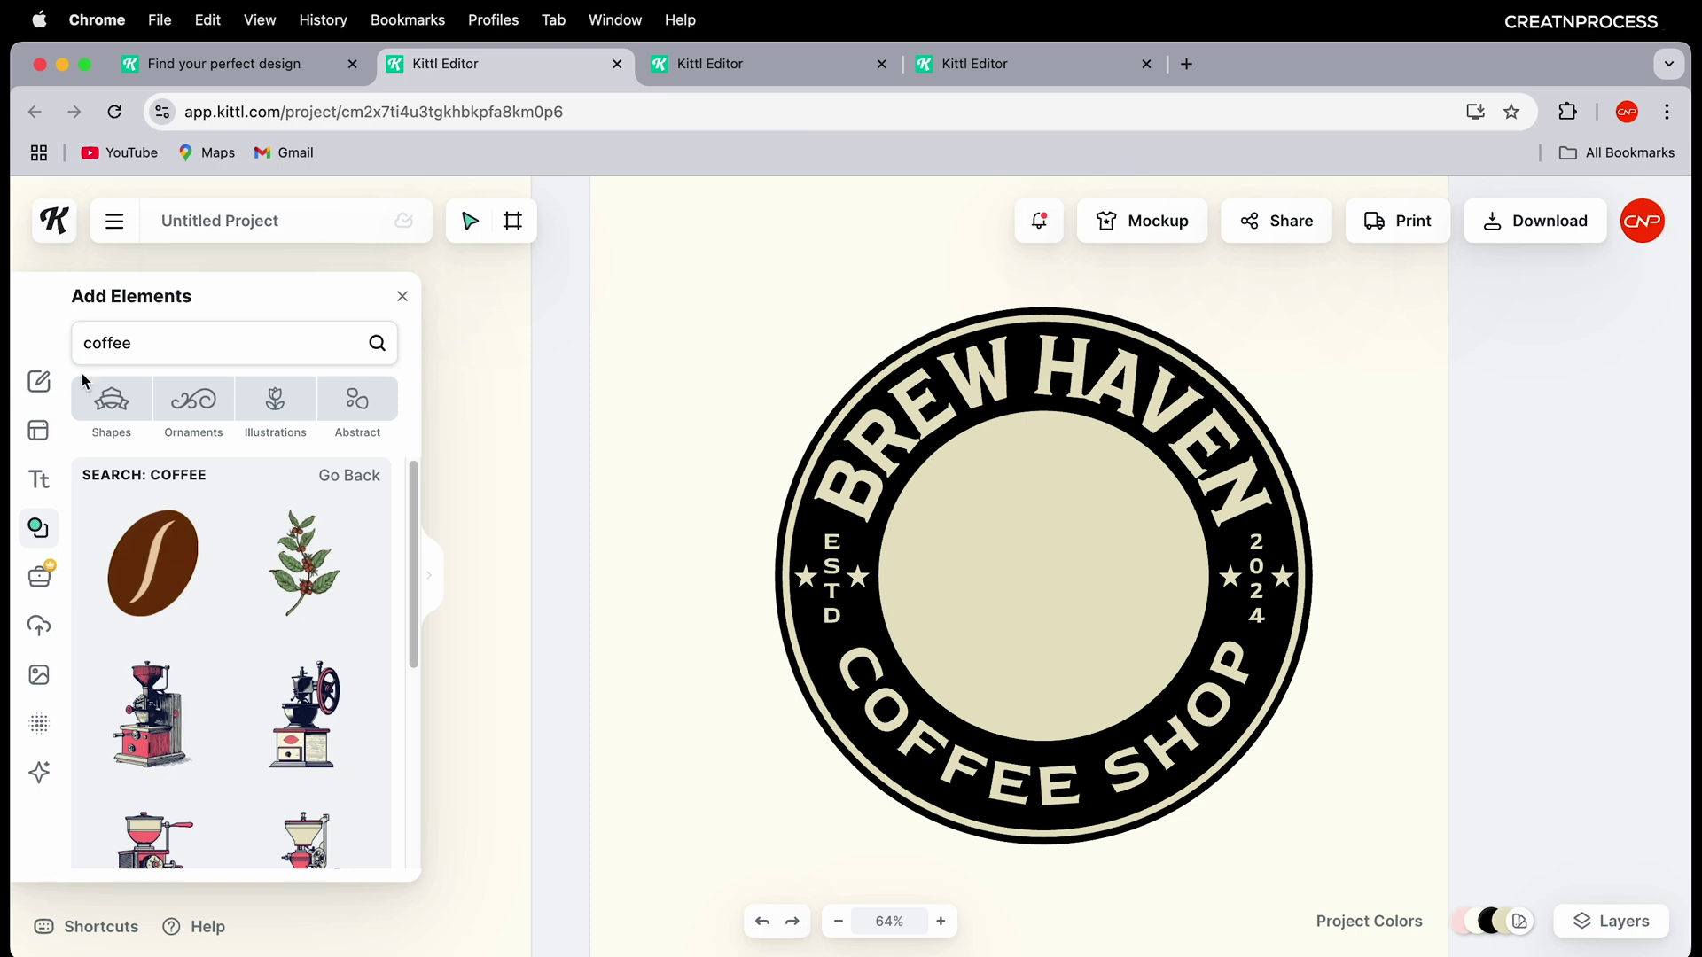
Step: Add the brown coffee bean and the coffee plant branch illustrations to the badge artboard
{"action": "left_click", "coordinate": [190, 555]}
{"action": "scroll", "coordinate": [225, 654], "scroll_direction": "down", "scroll_amount": 5}
{"action": "scroll", "coordinate": [280, 638], "scroll_direction": "up", "scroll_amount": 3}
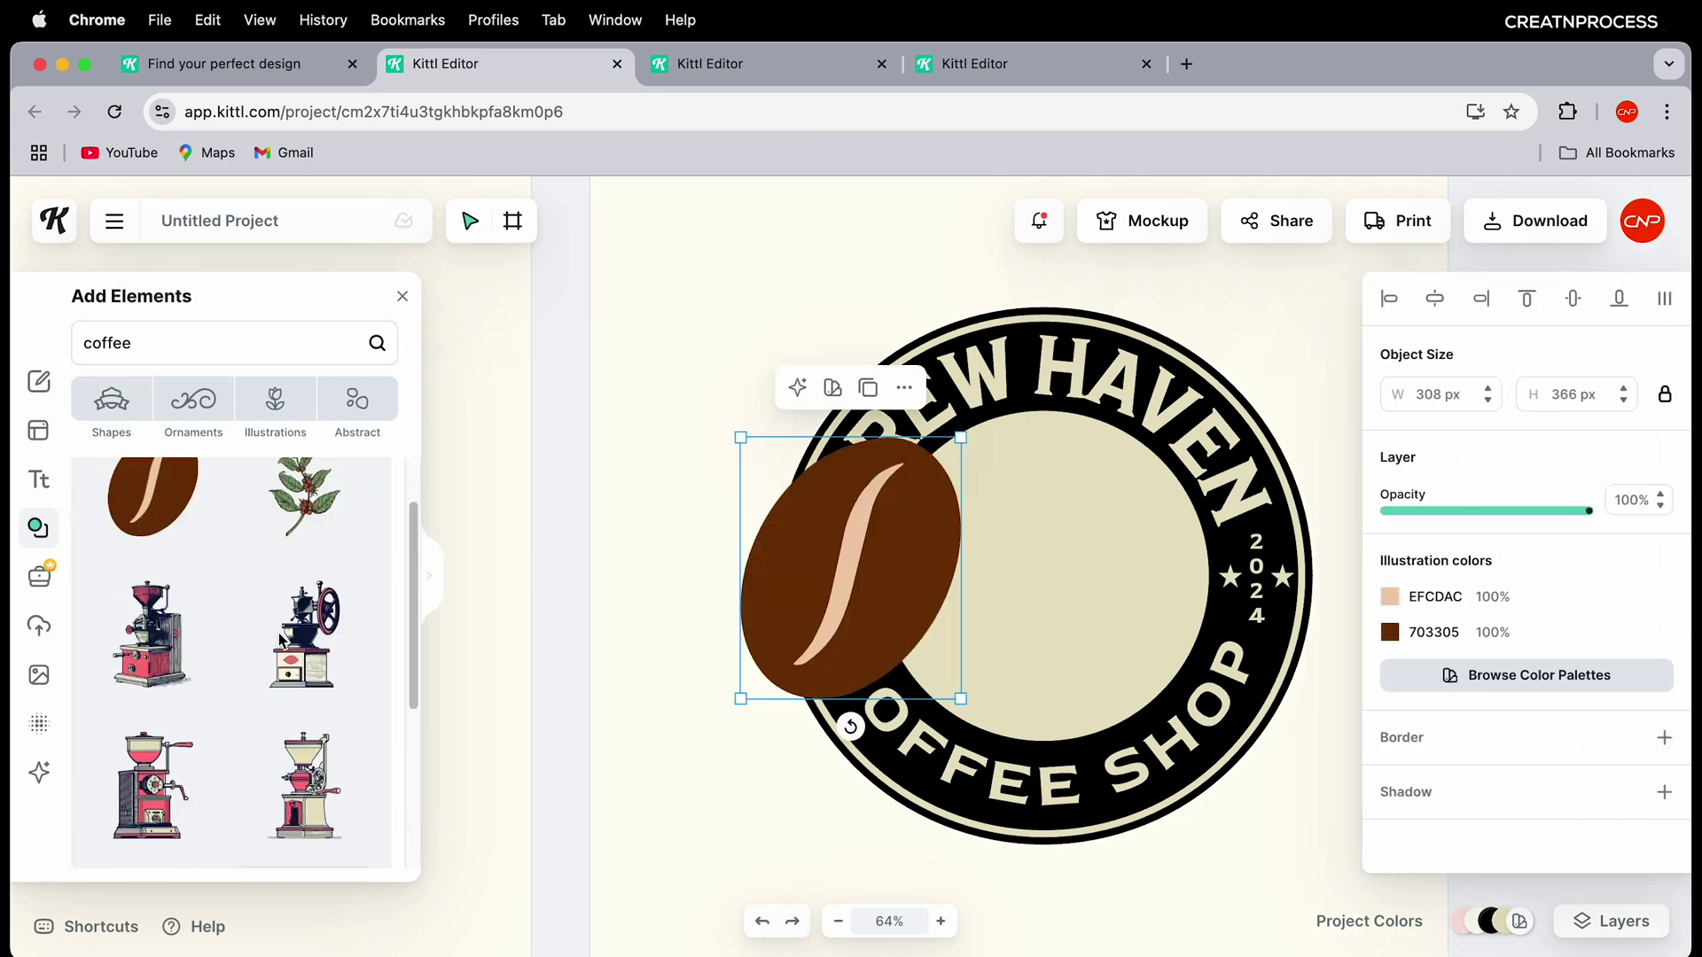
{"action": "scroll", "coordinate": [279, 638], "scroll_direction": "up", "scroll_amount": 2}
{"action": "left_click", "coordinate": [315, 587]}
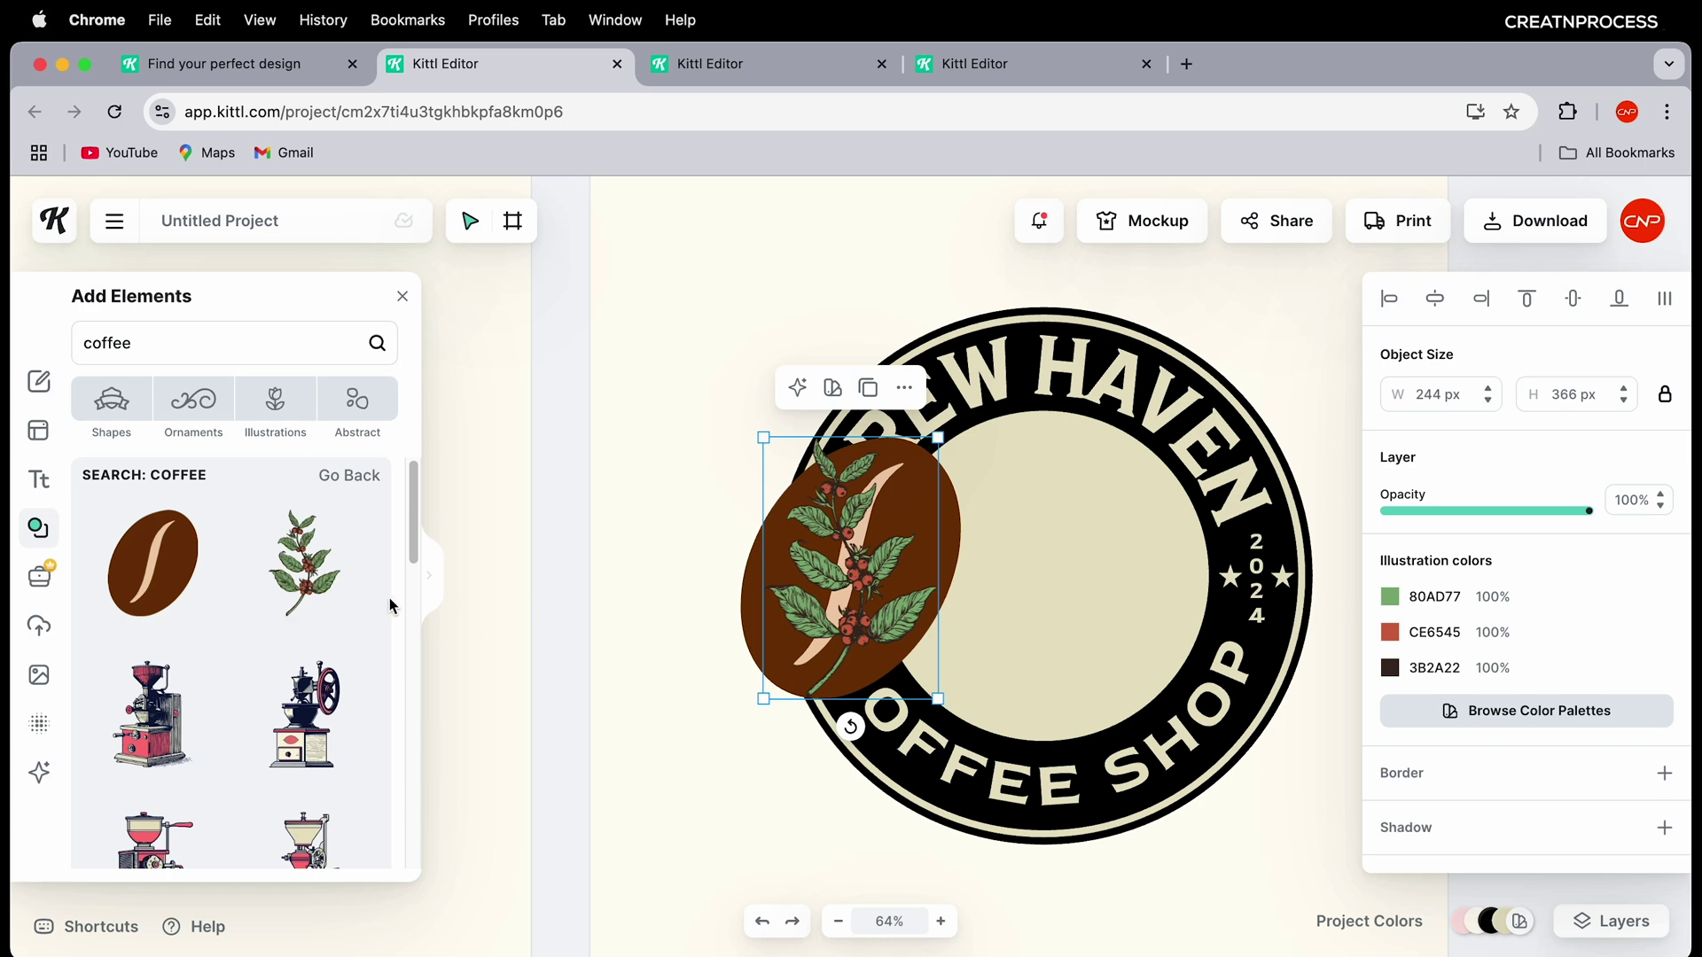
Step: Add the striped steaming coffee cup illustration over the badge's centre and move the coffee branch and brown bean off the badge
{"action": "scroll", "coordinate": [232, 640], "scroll_direction": "down", "scroll_amount": 5}
{"action": "scroll", "coordinate": [252, 660], "scroll_direction": "down", "scroll_amount": 4}
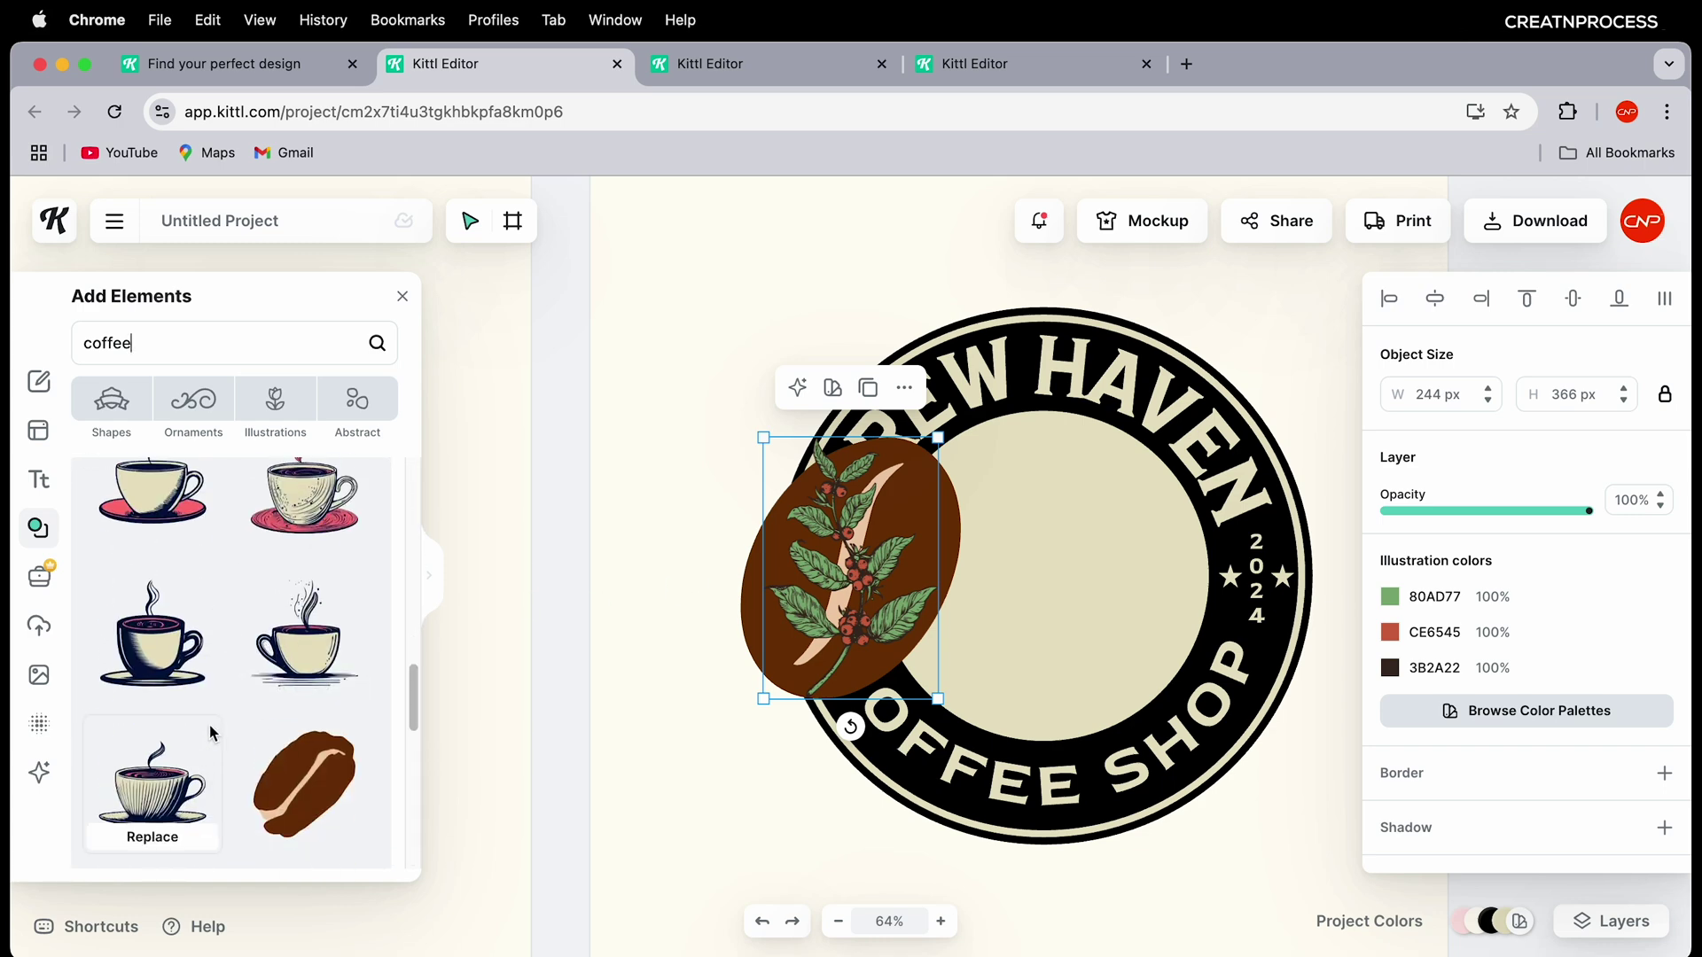
{"action": "scroll", "coordinate": [213, 708], "scroll_direction": "down", "scroll_amount": 1}
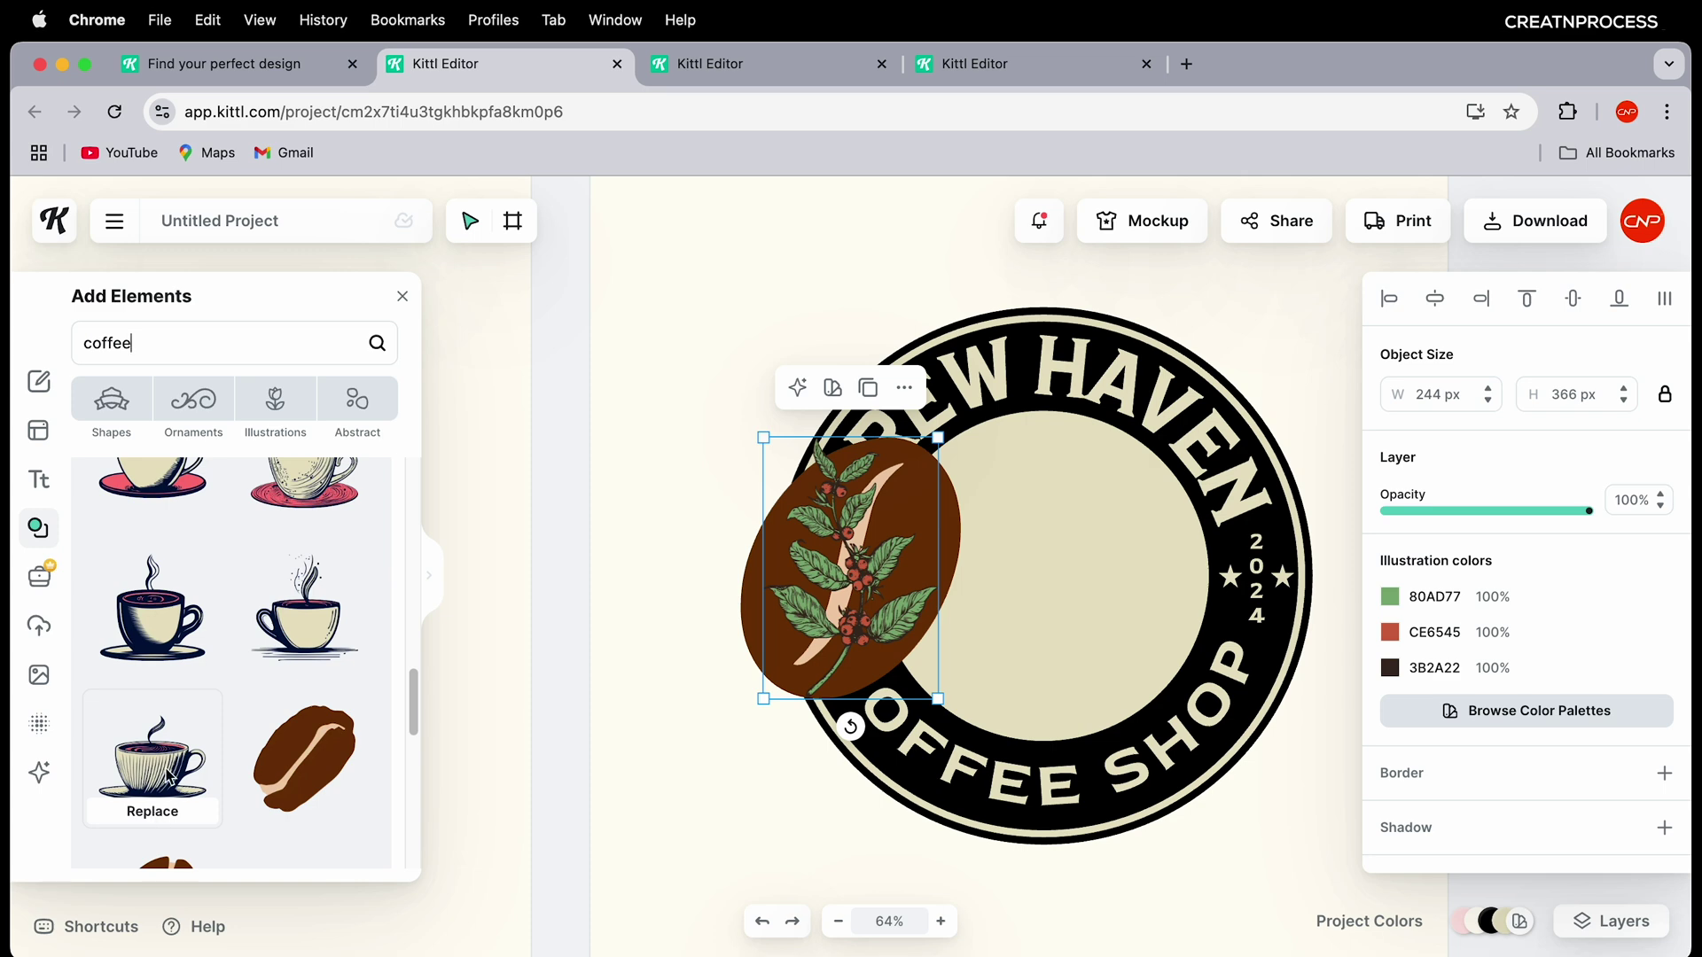
{"action": "left_click", "coordinate": [164, 808]}
{"action": "left_click_drag", "start_coordinate": [859, 607], "coordinate": [1066, 583]}
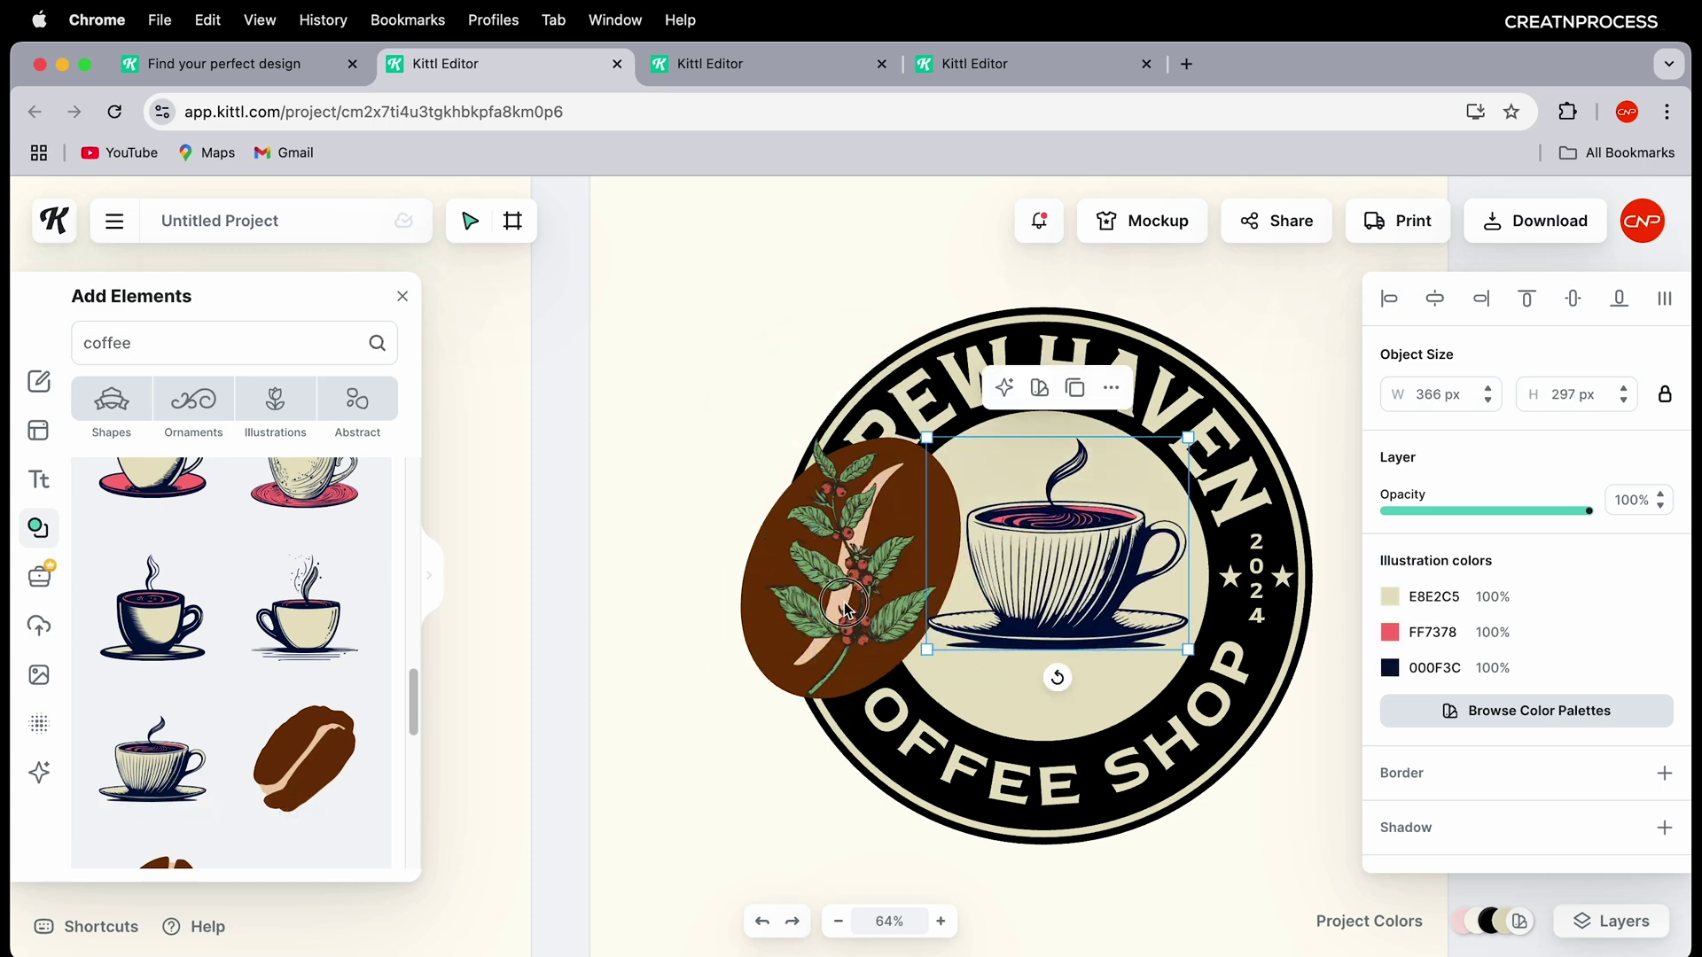
{"action": "left_click_drag", "start_coordinate": [844, 602], "coordinate": [640, 408]}
{"action": "left_click_drag", "start_coordinate": [833, 580], "coordinate": [718, 740]}
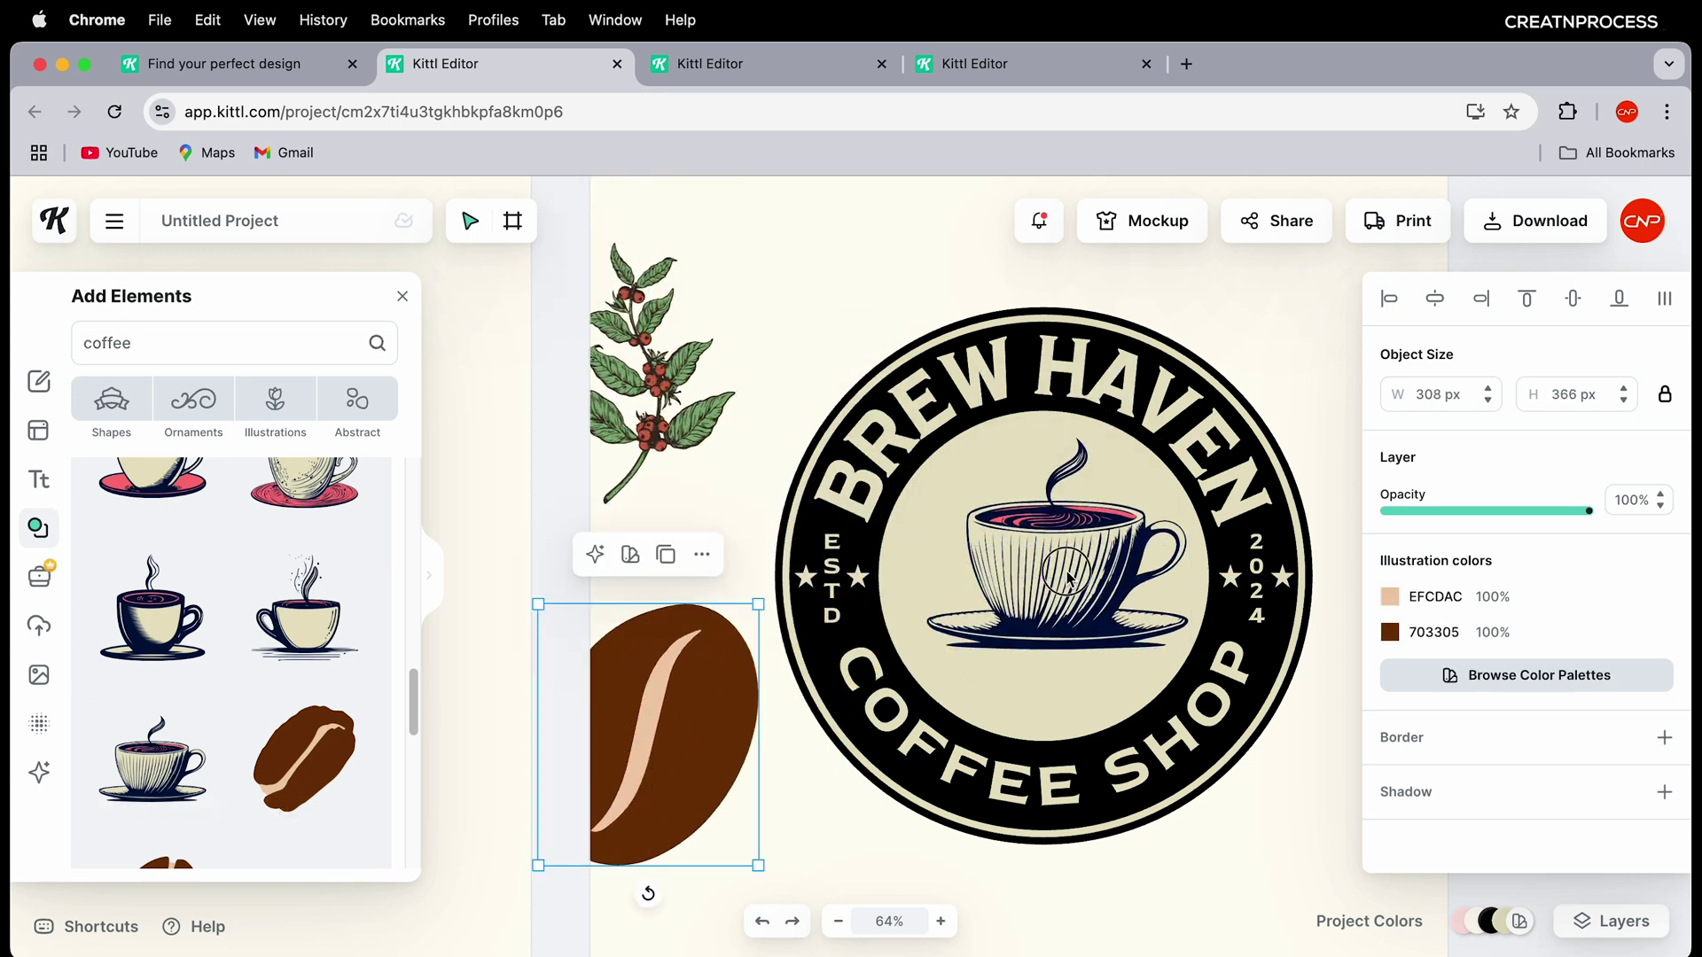
Step: Shrink the coffee cup to about 272 × 221 px and position it in the middle of the badge's inner circle
{"action": "left_click_drag", "start_coordinate": [1068, 577], "coordinate": [1057, 618]}
{"action": "left_click_drag", "start_coordinate": [1176, 477], "coordinate": [1109, 531]}
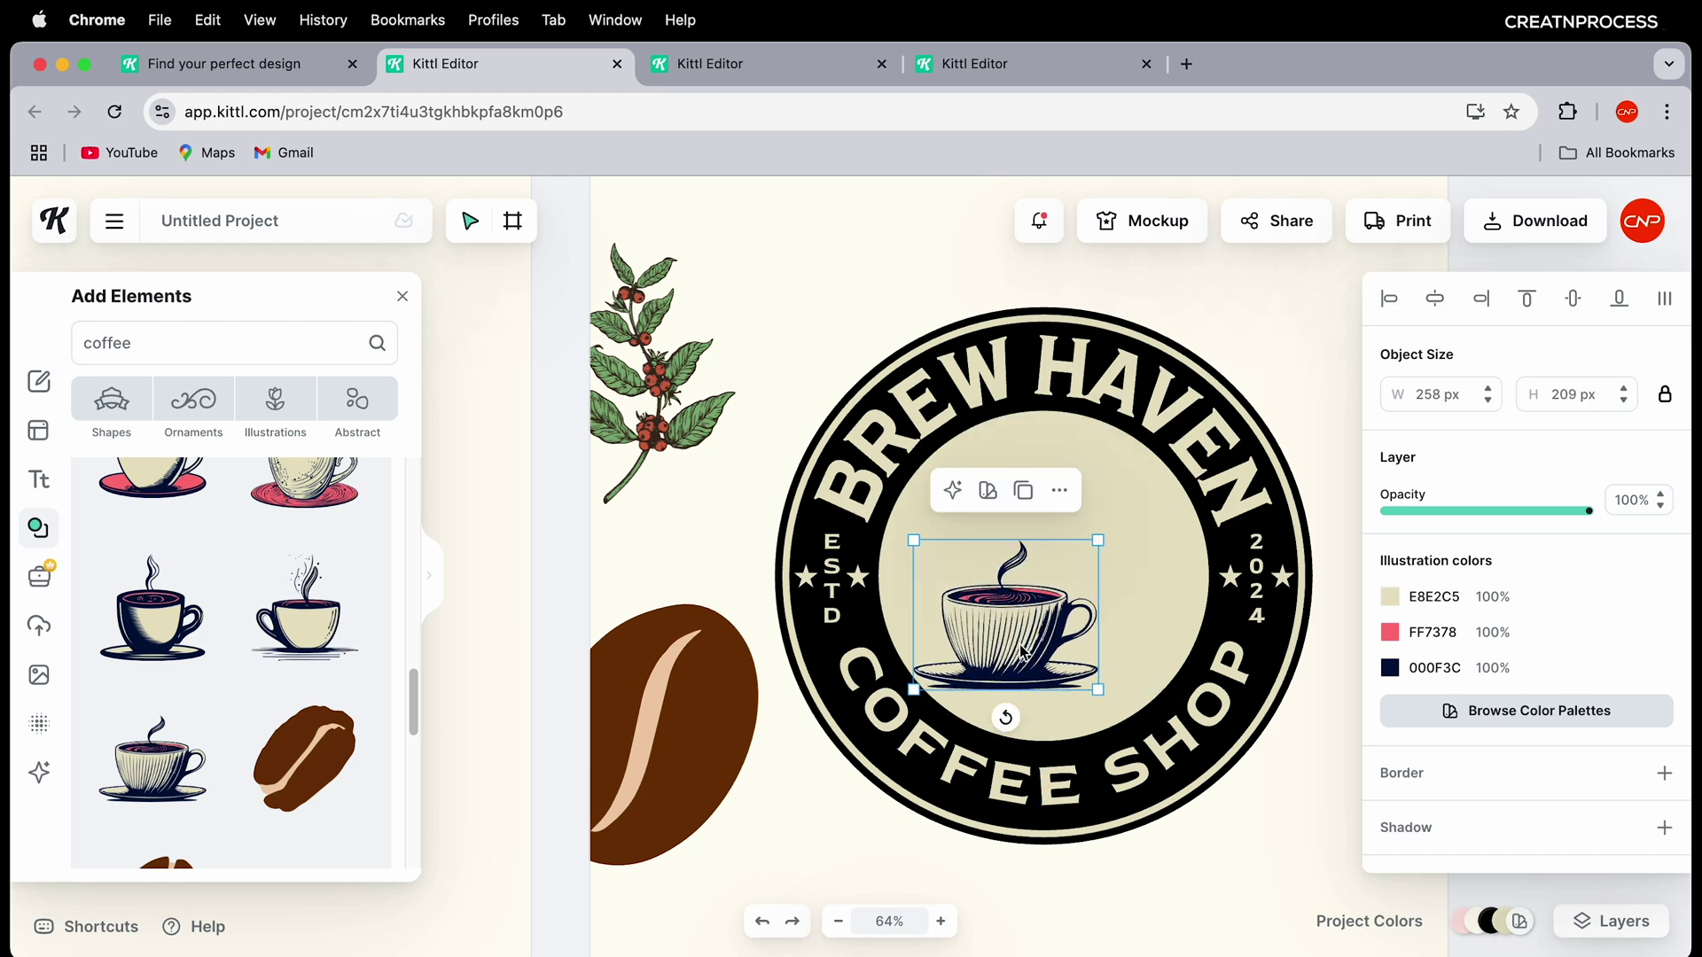
{"action": "left_click_drag", "start_coordinate": [1005, 637], "coordinate": [1039, 628]}
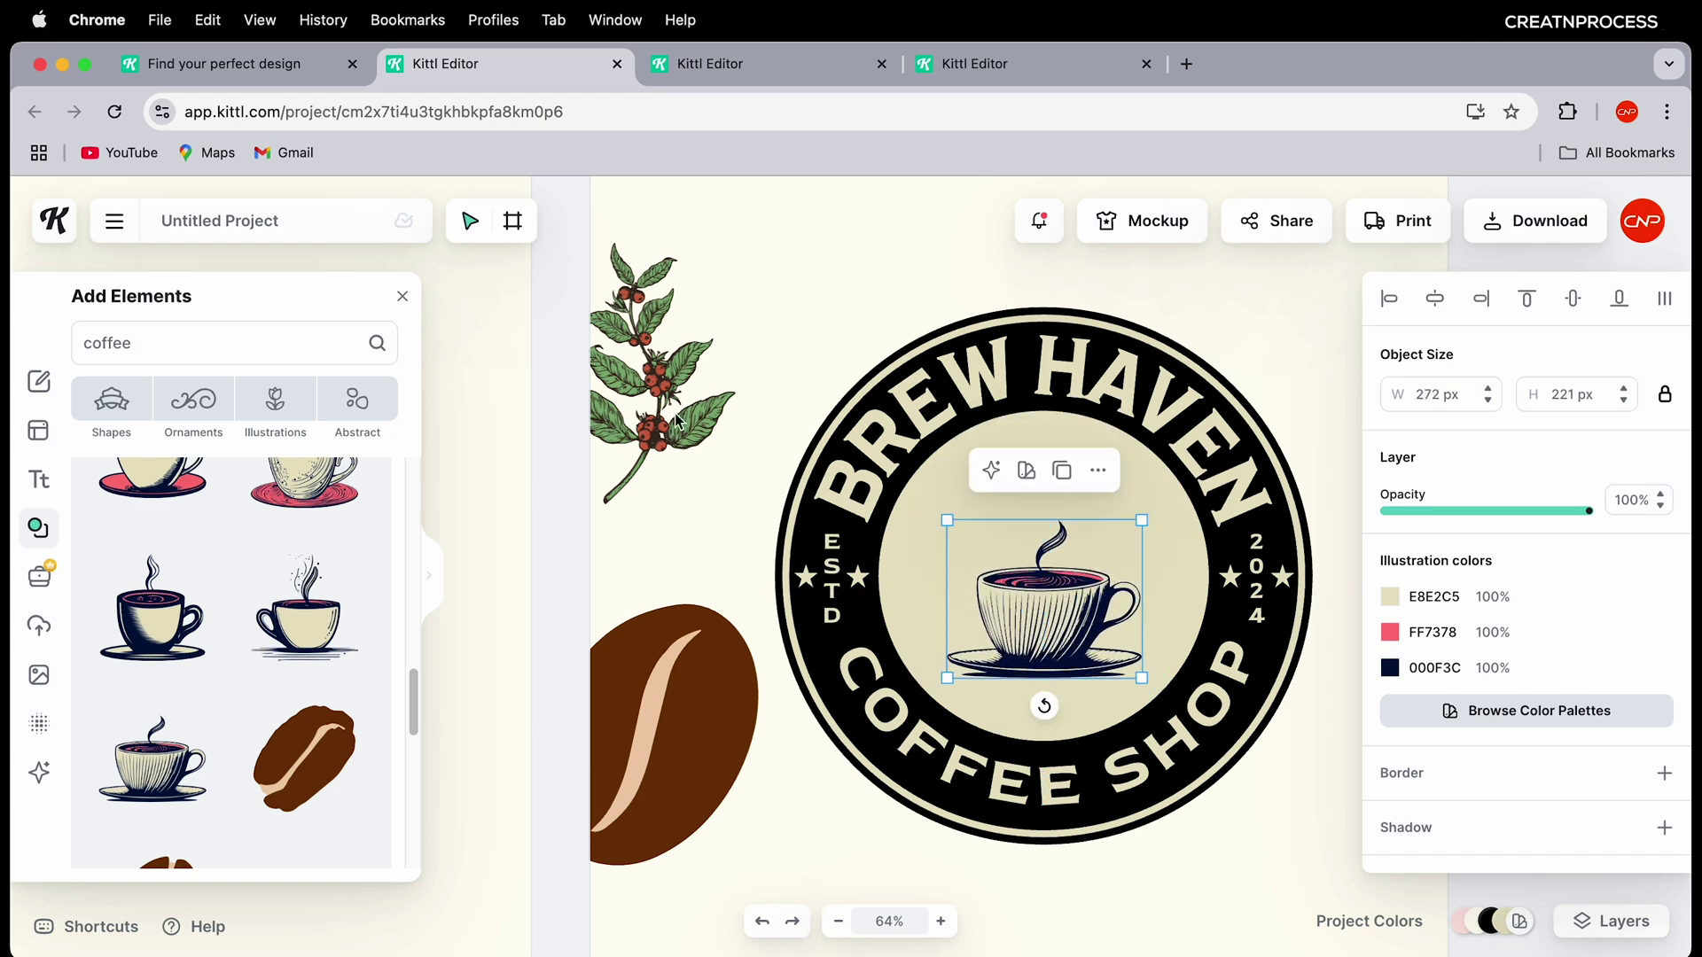
Step: Tilt the coffee branch outward behind the cup's right side and scale it down to about 161 × 242 px
{"action": "left_click_drag", "start_coordinate": [676, 420], "coordinate": [1106, 589]}
{"action": "left_click_drag", "start_coordinate": [1082, 705], "coordinate": [991, 679]}
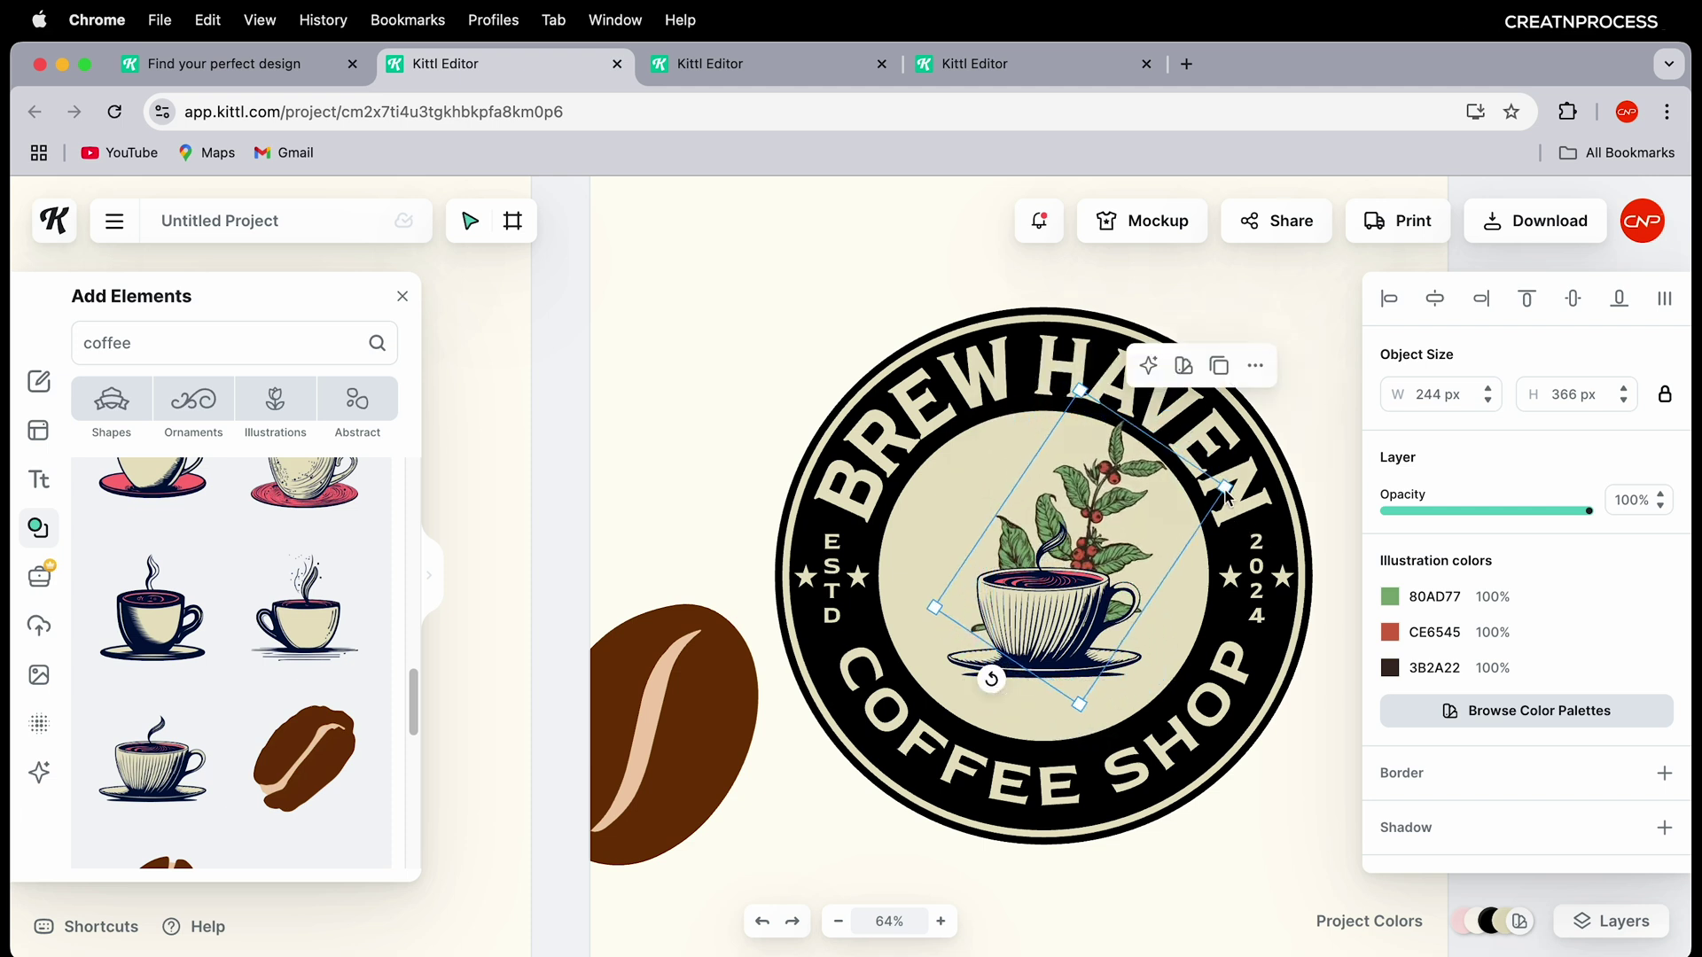
{"action": "left_click_drag", "start_coordinate": [1225, 487], "coordinate": [1125, 528]}
Step: Duplicate the branch, flip the copy horizontally and place it behind the cup's left side
{"action": "left_click_drag", "start_coordinate": [1025, 569], "coordinate": [944, 559]}
{"action": "key", "text": "alt"}
{"action": "right_click", "coordinate": [919, 562]}
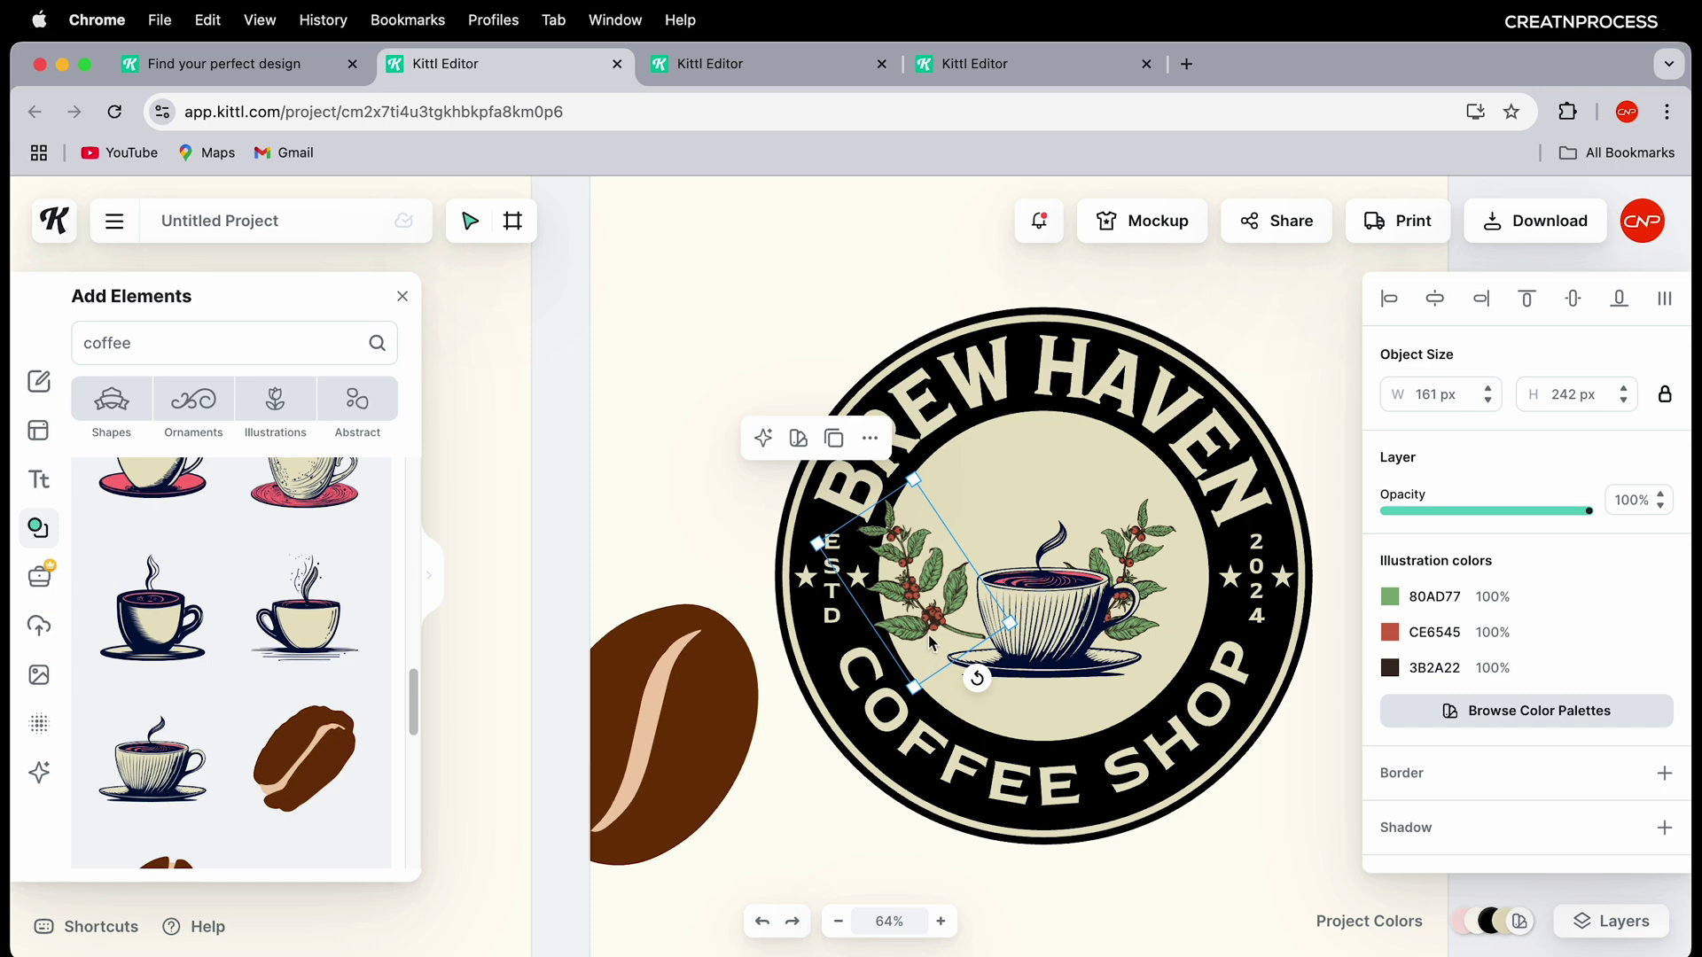
{"action": "left_click_drag", "start_coordinate": [928, 635], "coordinate": [997, 623]}
Step: Align the two branches vertically with each other and shift the pair slightly so it sits evenly around the cup
{"action": "left_click", "coordinate": [1161, 532]}
{"action": "left_click", "coordinate": [977, 545], "text": "shift"}
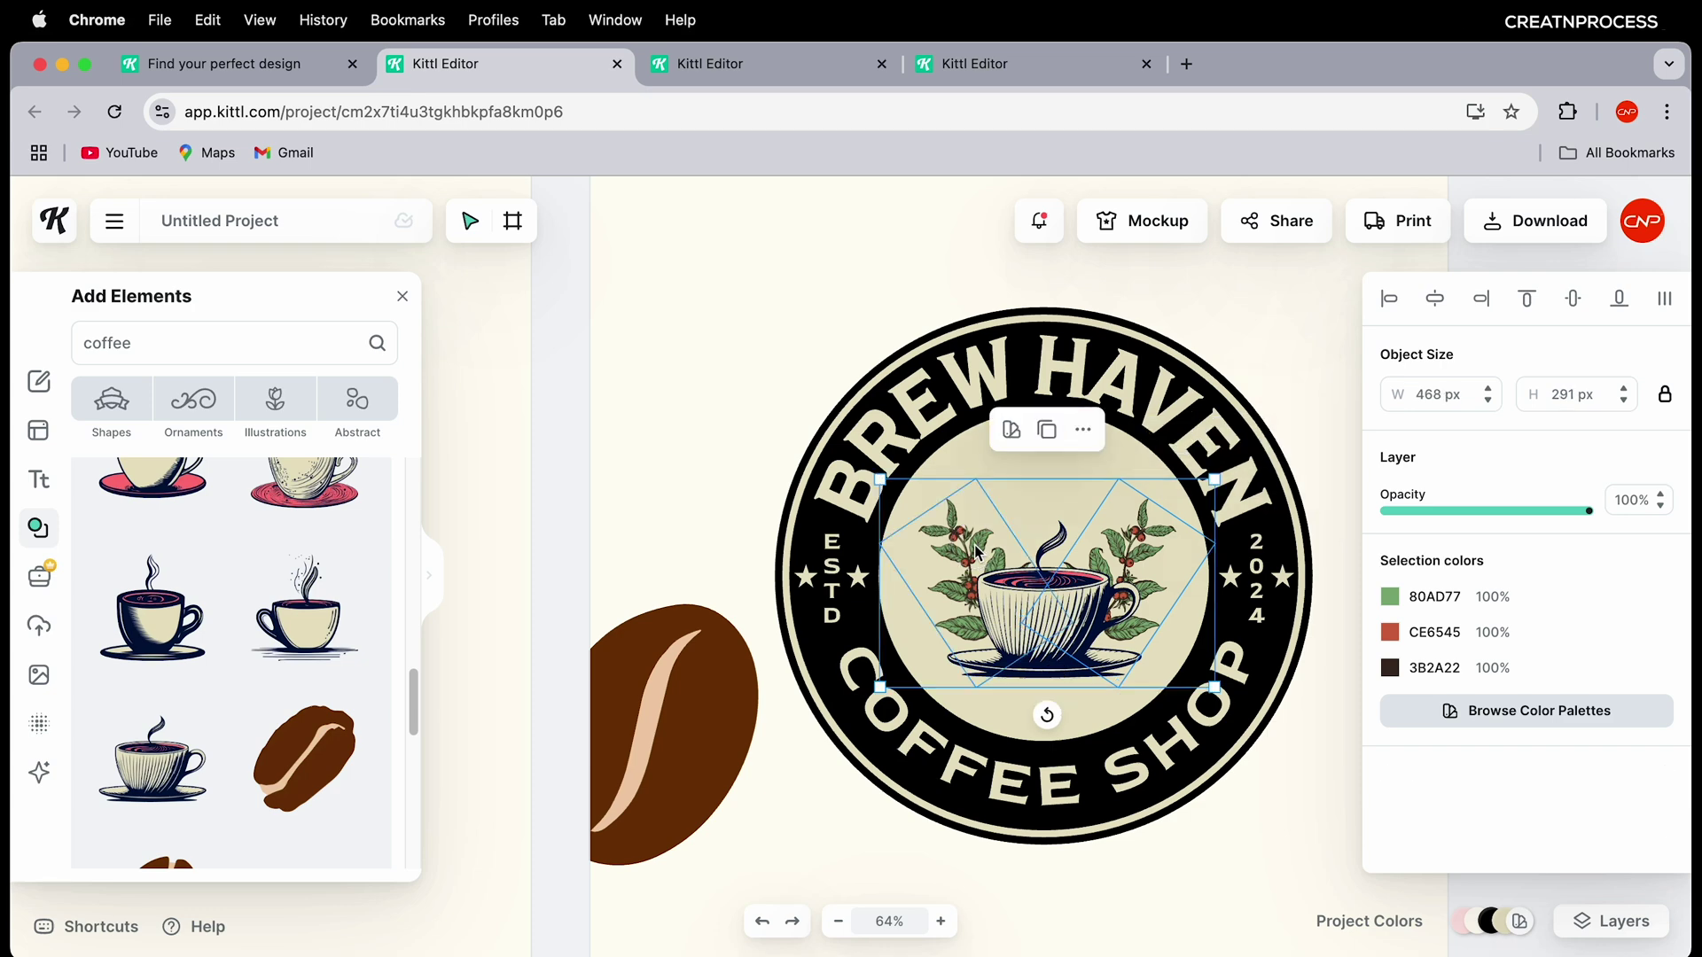
{"action": "left_click", "coordinate": [1573, 306]}
{"action": "left_click_drag", "start_coordinate": [1149, 547], "coordinate": [1142, 558]}
{"action": "left_click", "coordinate": [1299, 375]}
{"action": "scroll", "coordinate": [1099, 605], "scroll_direction": "down", "scroll_amount": 5}
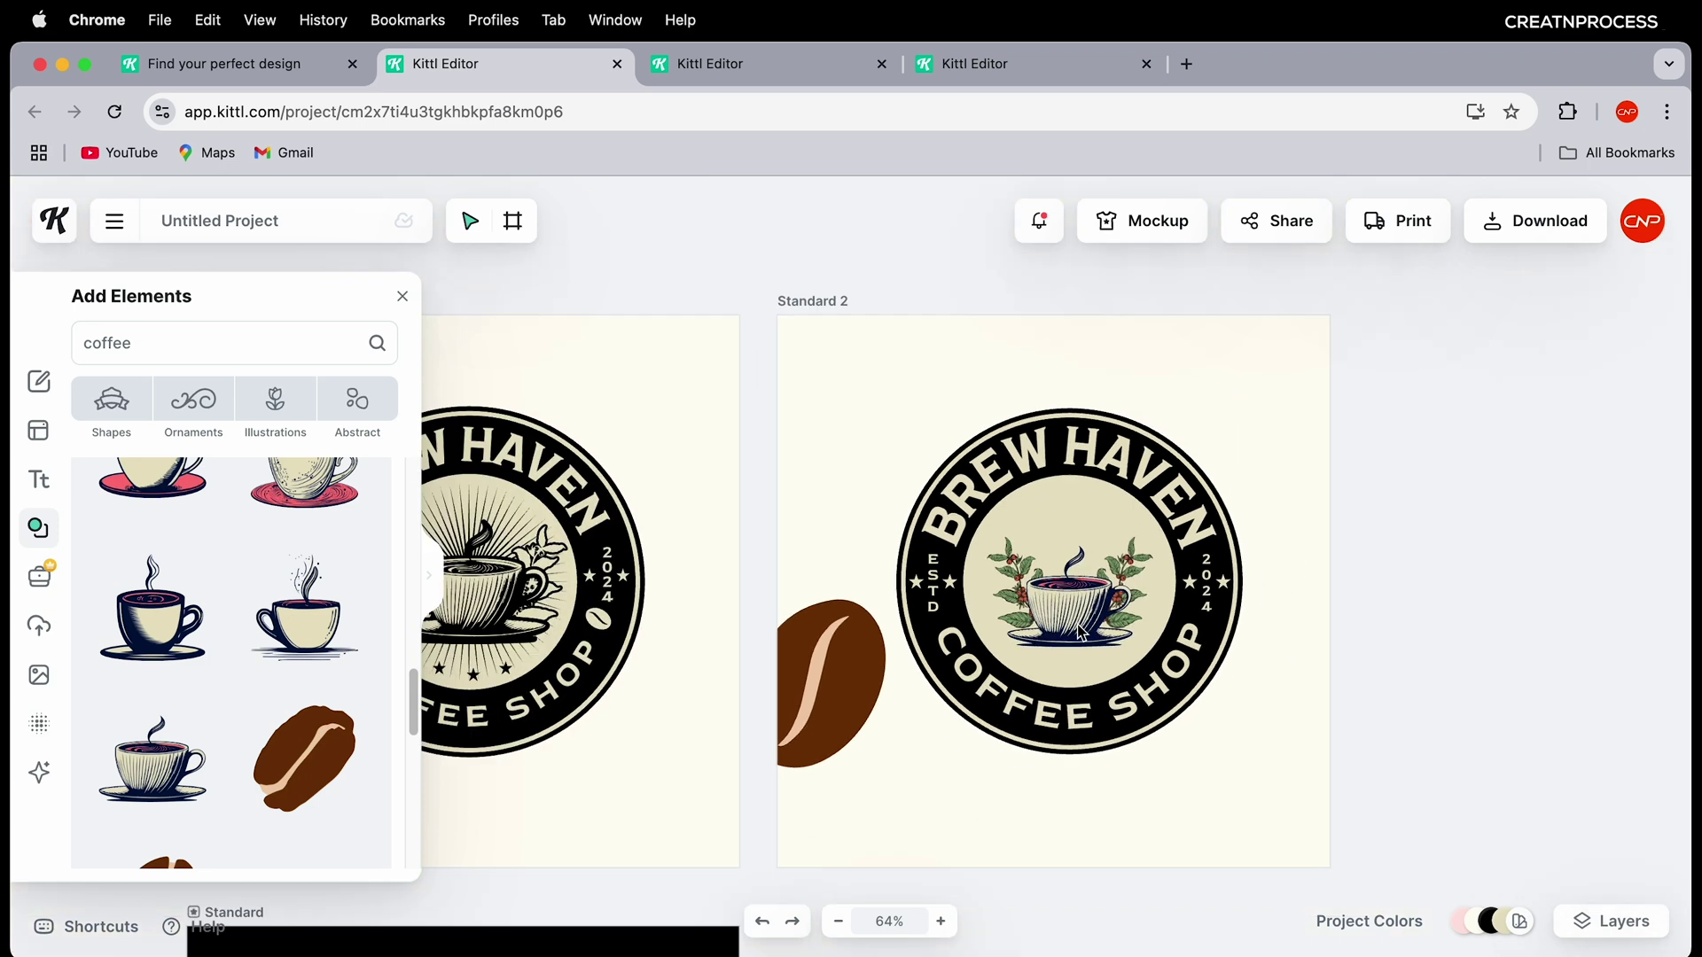
Step: Enlarge the left branch to about 173 × 260 px and delete the right branch
{"action": "scroll", "coordinate": [1028, 590], "scroll_direction": "up", "scroll_amount": 6}
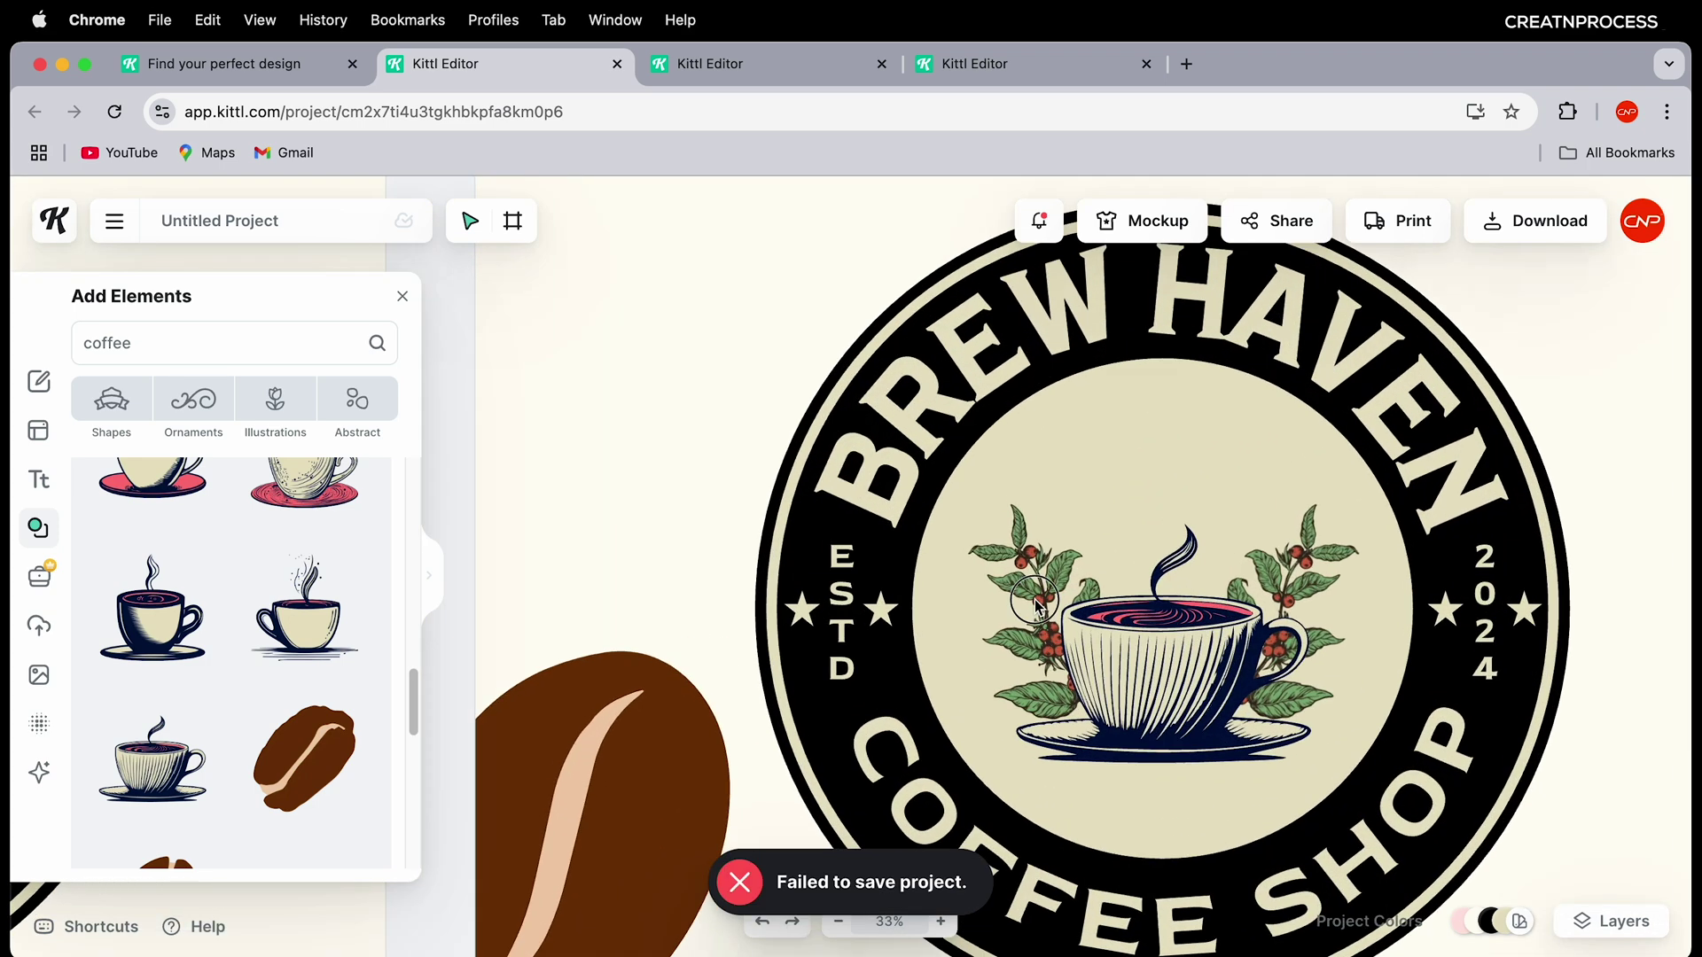
{"action": "left_click", "coordinate": [989, 550]}
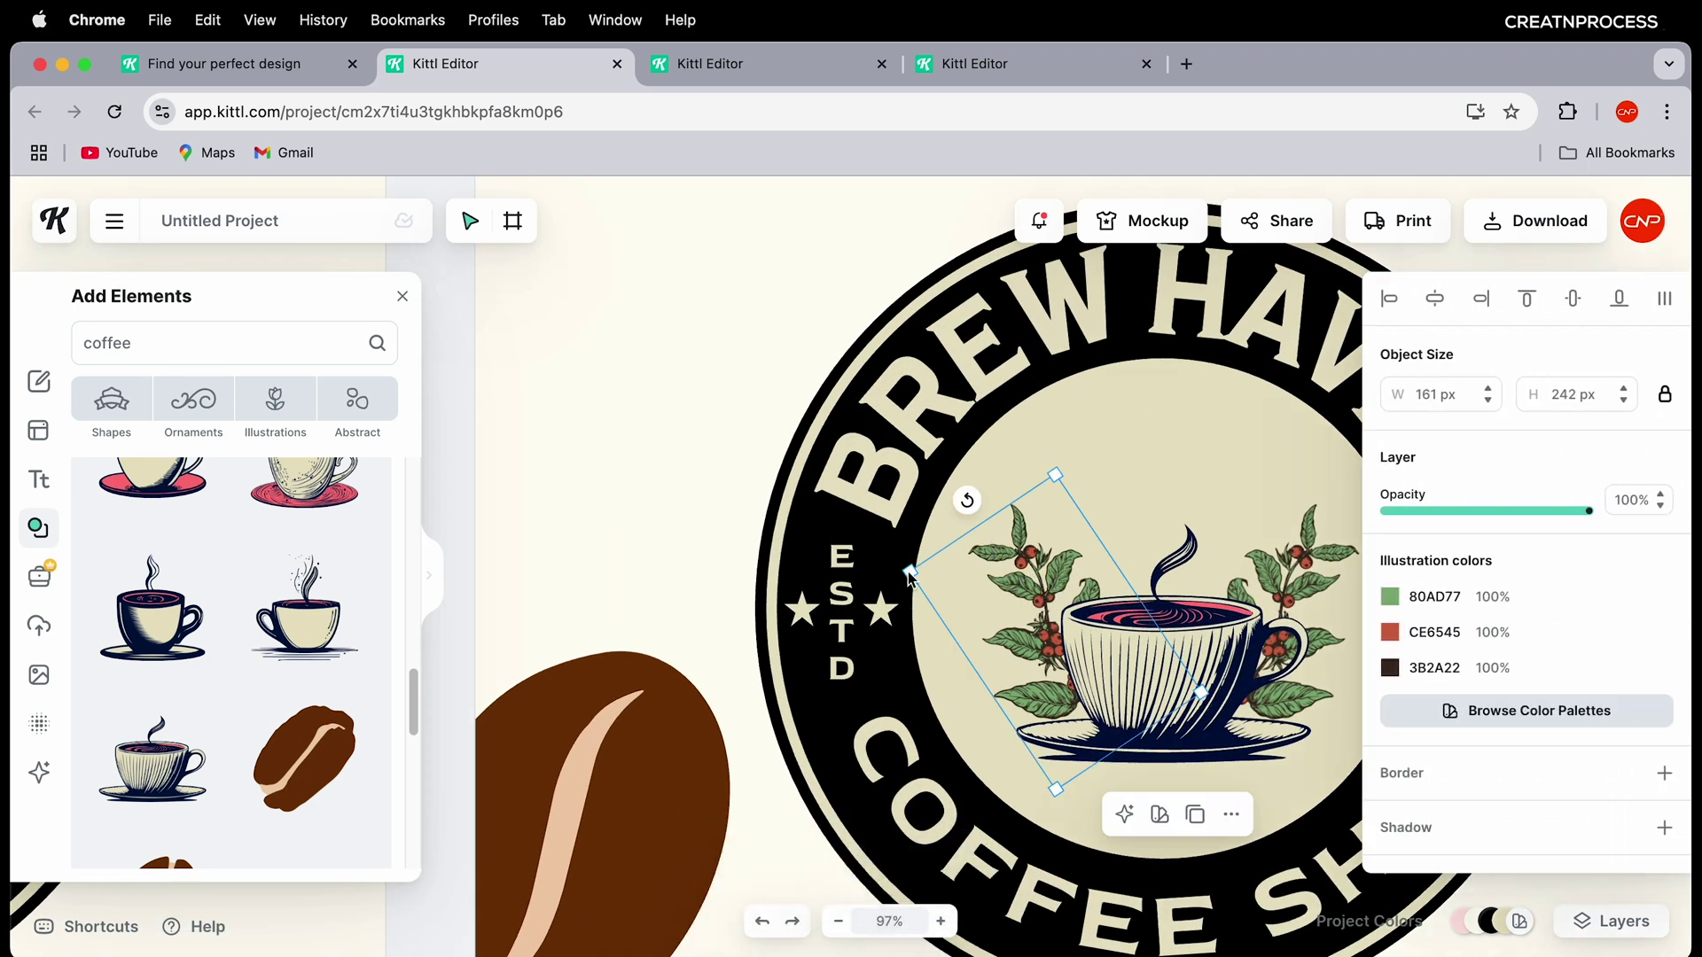
{"action": "left_click_drag", "start_coordinate": [910, 572], "coordinate": [888, 562]}
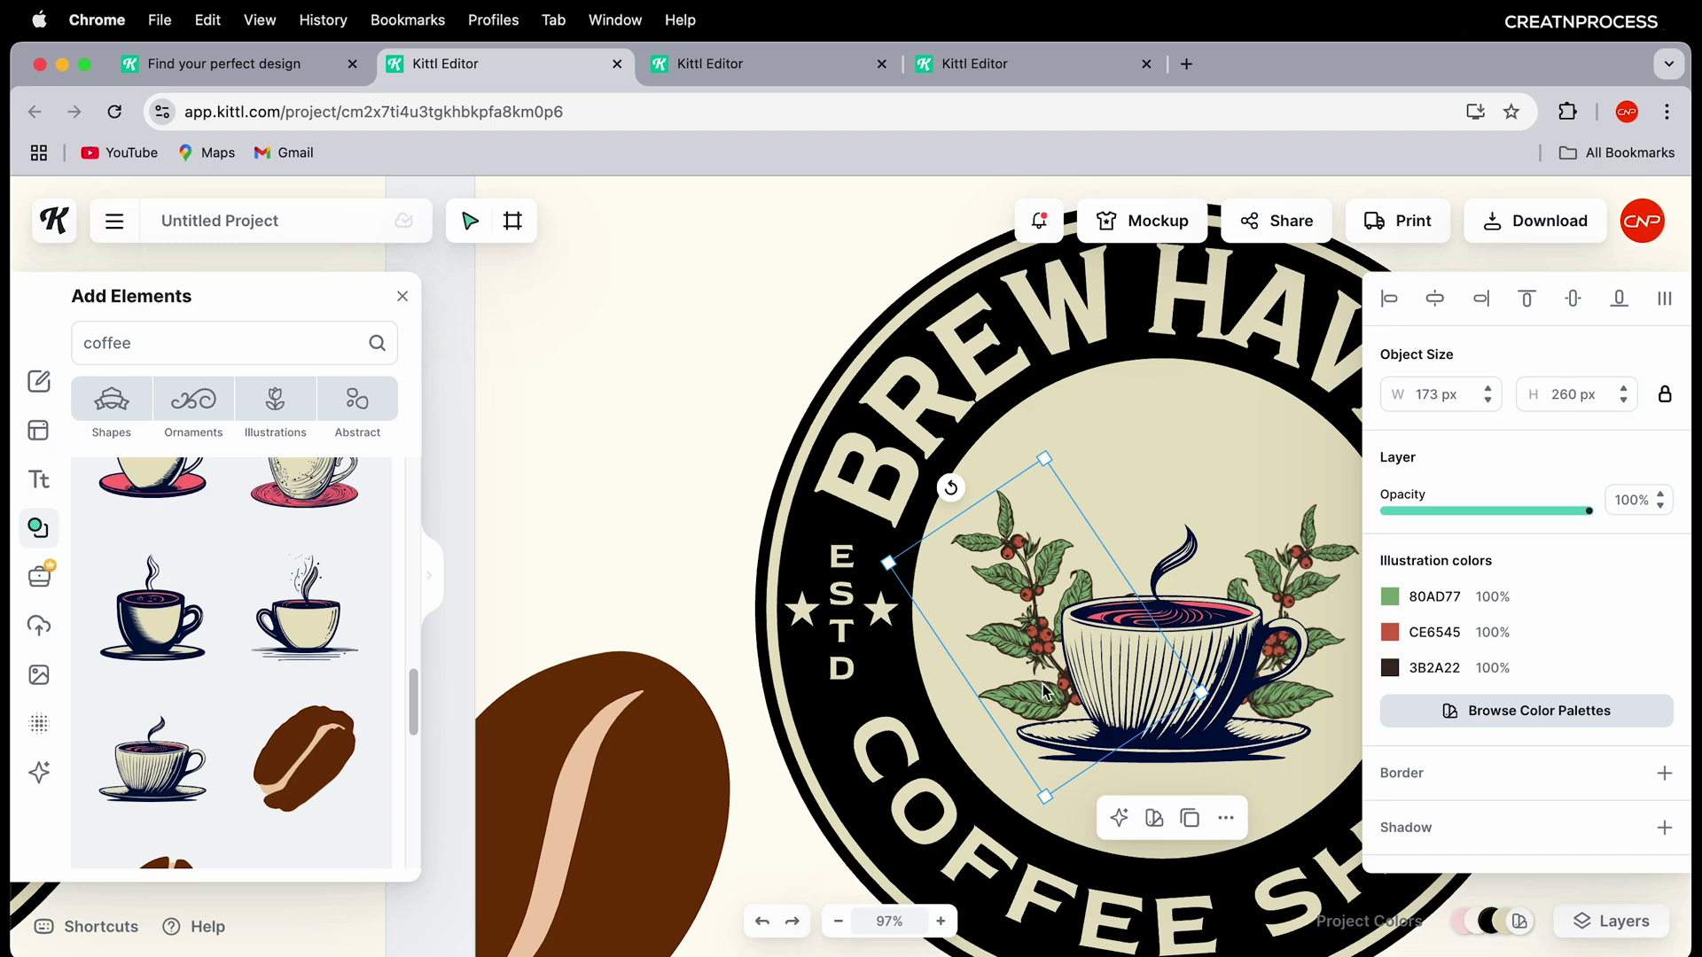
{"action": "left_click_drag", "start_coordinate": [1043, 691], "coordinate": [1047, 690]}
{"action": "left_click", "coordinate": [1314, 597]}
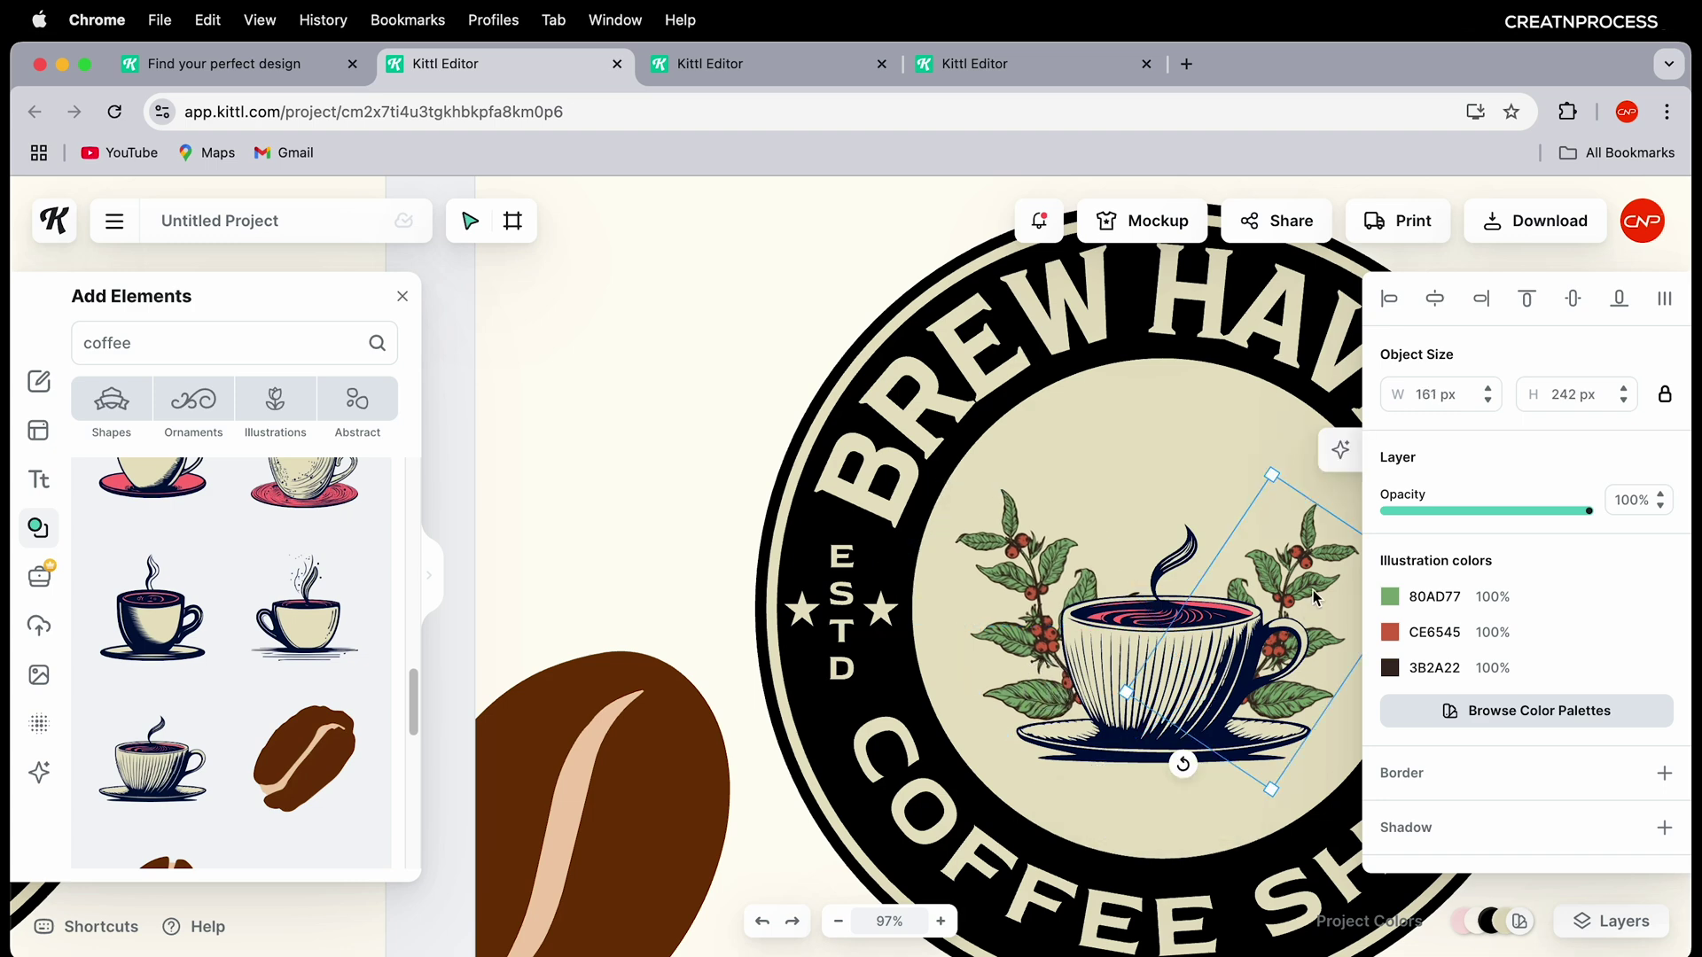
{"action": "key", "text": "Delete"}
Step: Tilt the left branch slightly and place a horizontally flipped copy of it behind the cup's right side
{"action": "left_click", "coordinate": [1049, 678]}
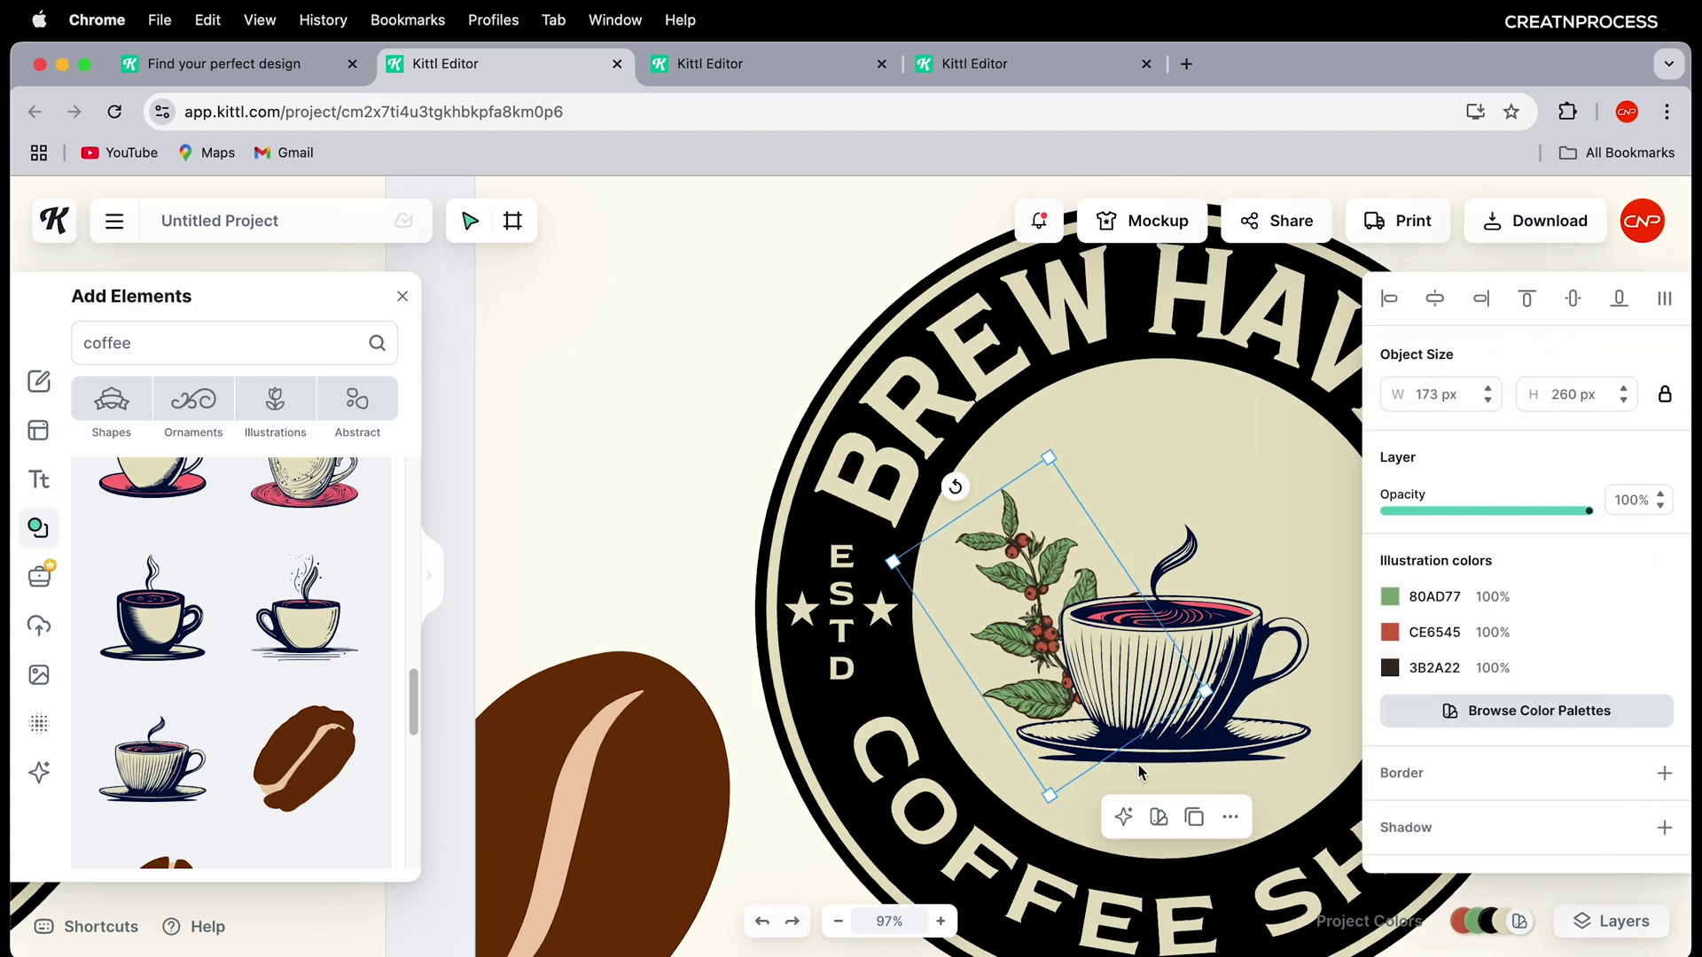
{"action": "left_click_drag", "start_coordinate": [965, 489], "coordinate": [947, 492]}
{"action": "left_click_drag", "start_coordinate": [1042, 651], "coordinate": [1260, 637]}
{"action": "right_click", "coordinate": [1289, 588]}
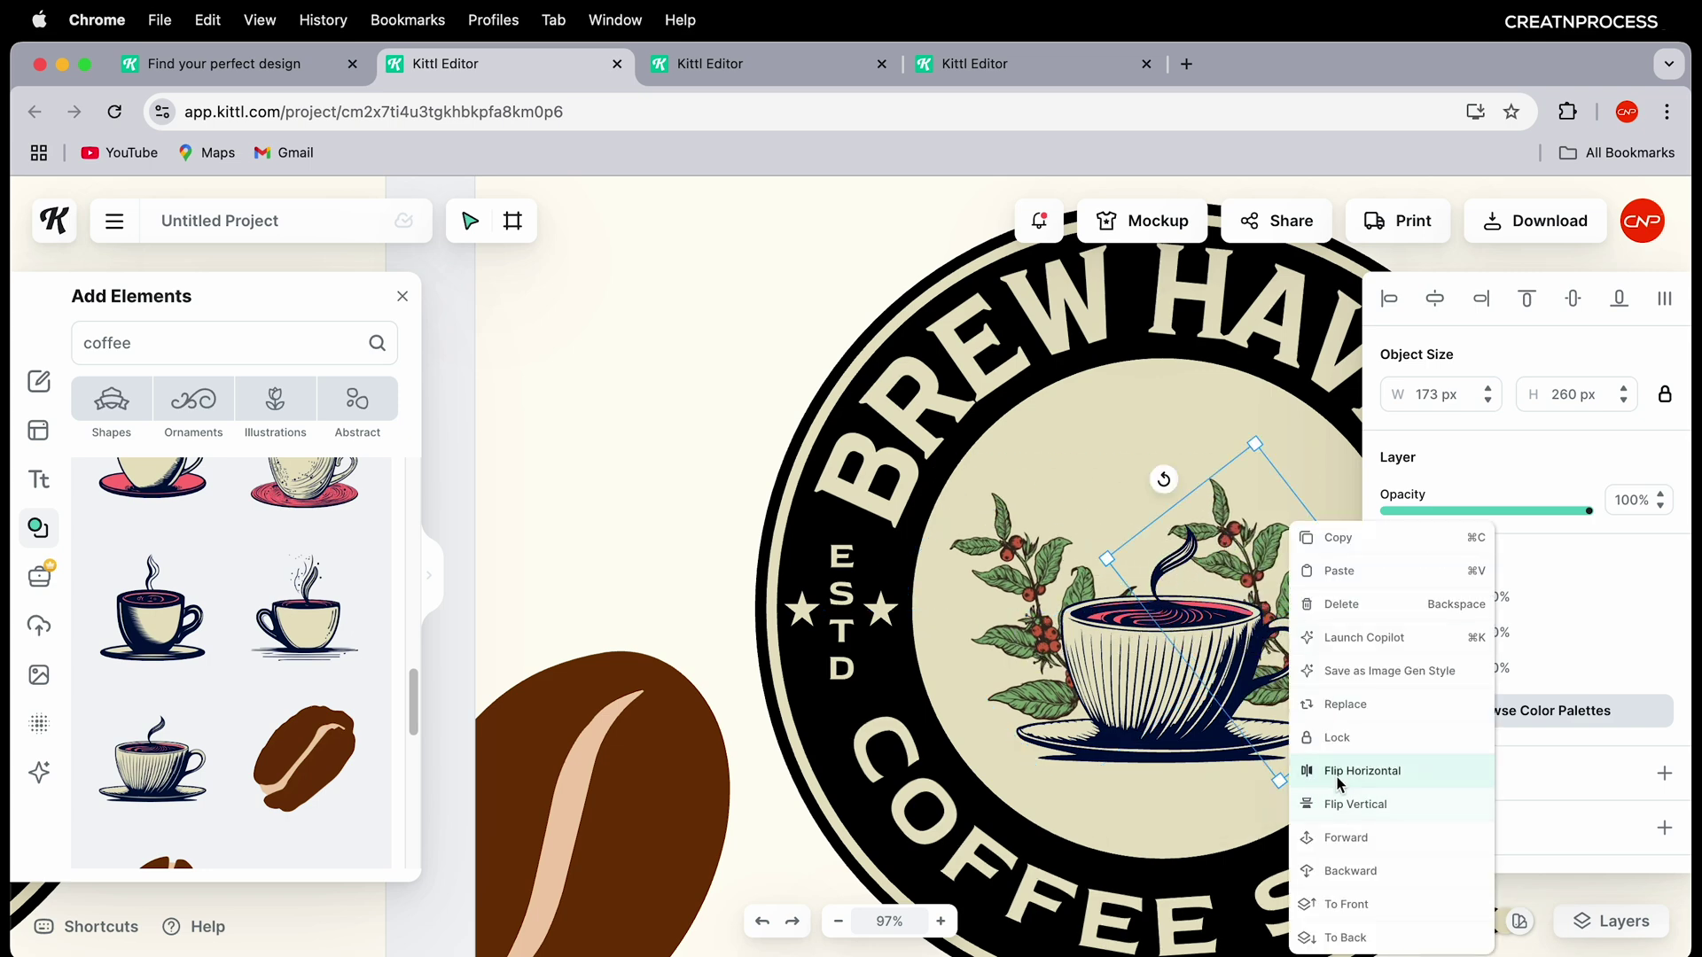
{"action": "left_click", "coordinate": [1335, 776]}
{"action": "left_click", "coordinate": [1287, 638]}
{"action": "left_click_drag", "start_coordinate": [1324, 534], "coordinate": [1330, 543]}
Step: Compare the recreated badge's cup and branches with the reference badge on the neighbouring artboard
{"action": "scroll", "coordinate": [1202, 624], "scroll_direction": "down", "scroll_amount": 5}
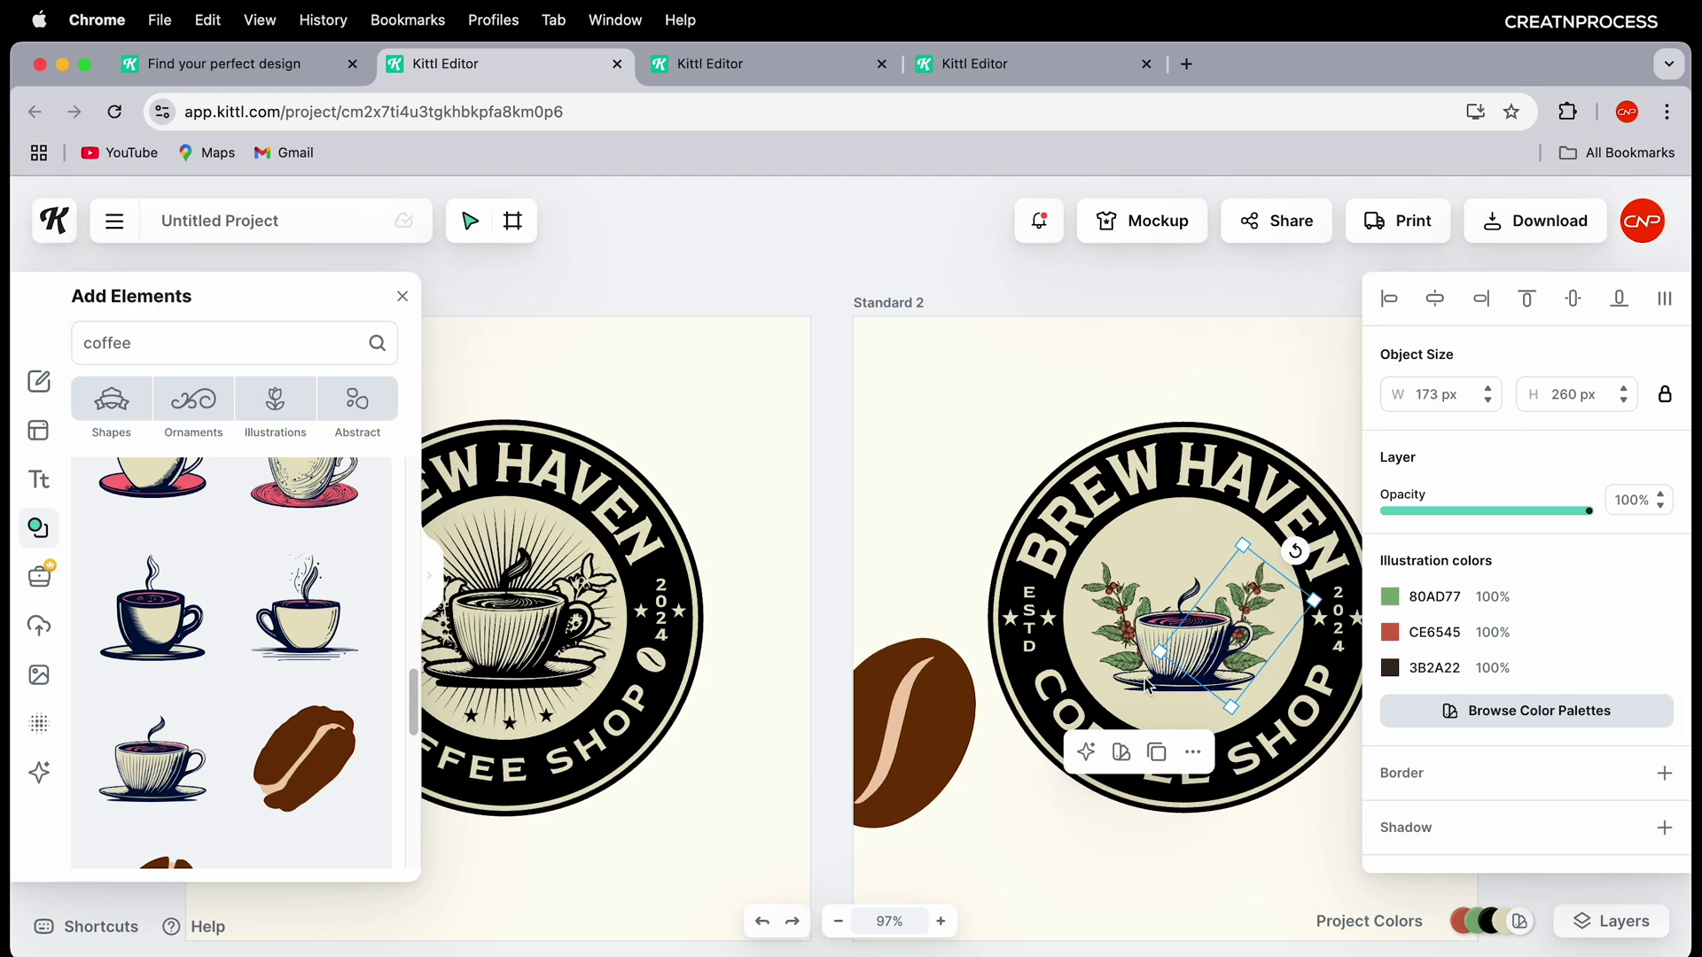
{"action": "scroll", "coordinate": [1203, 631], "scroll_direction": "up", "scroll_amount": 5}
{"action": "left_click", "coordinate": [886, 672]}
{"action": "scroll", "coordinate": [860, 670], "scroll_direction": "down", "scroll_amount": 3}
{"action": "left_click", "coordinate": [859, 670]}
{"action": "left_click_drag", "start_coordinate": [755, 636], "coordinate": [877, 620]}
{"action": "scroll", "coordinate": [1121, 611], "scroll_direction": "up", "scroll_amount": 2}
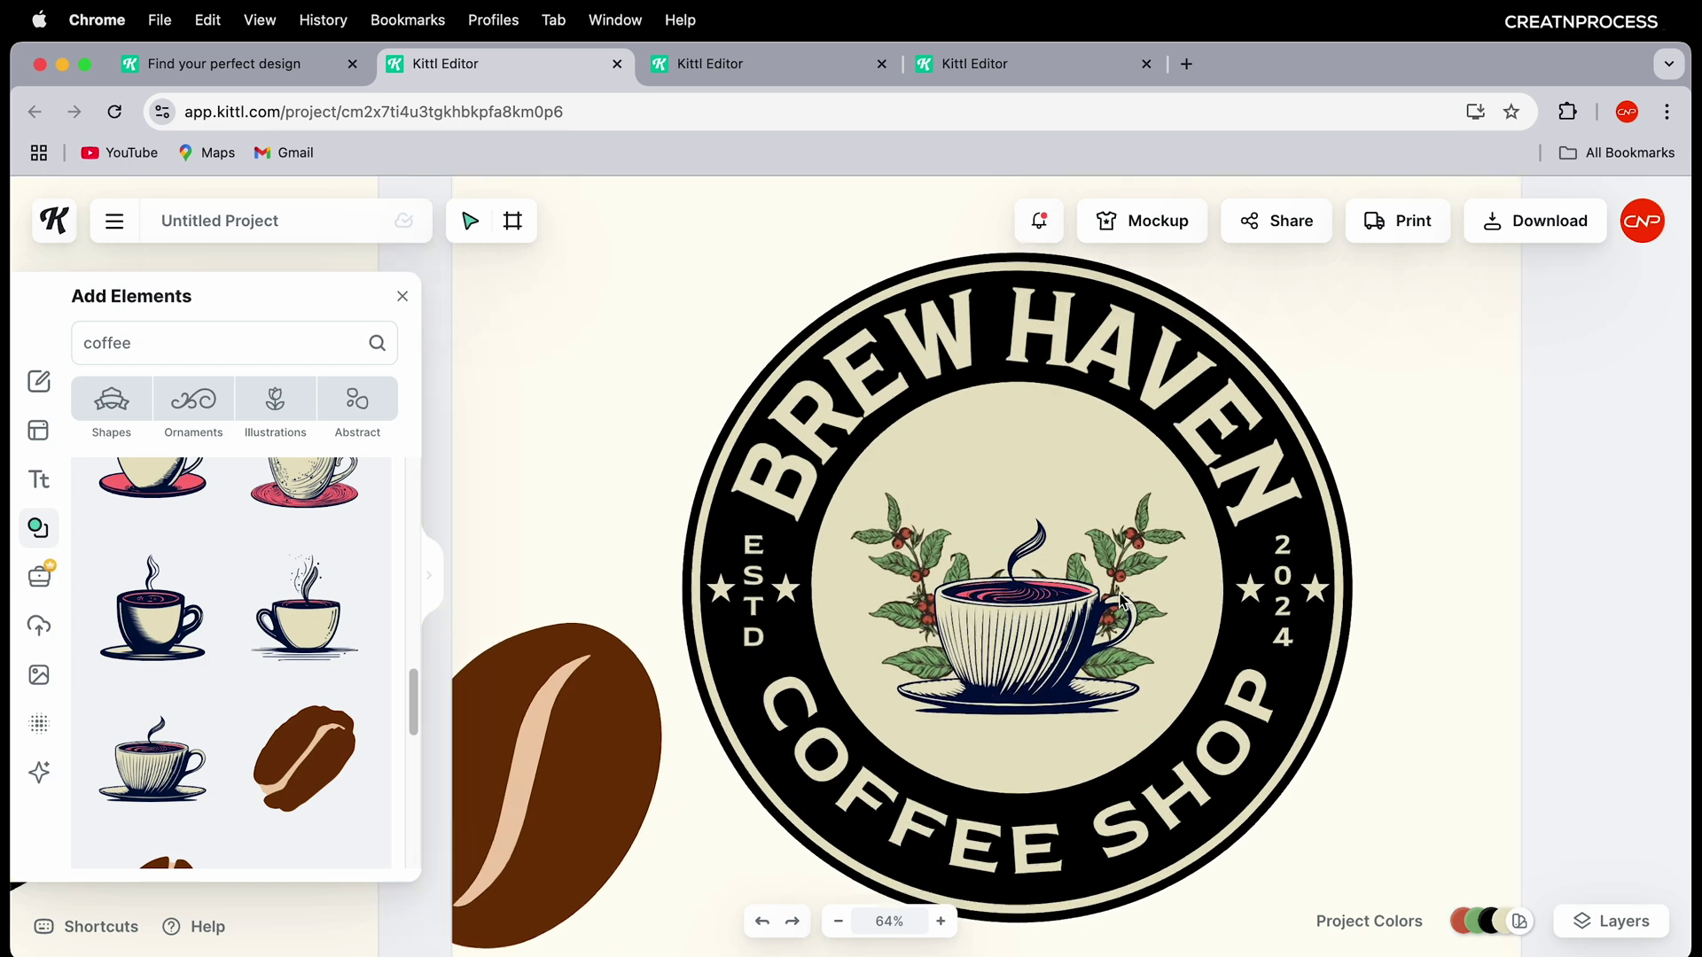
Step: Recolour the right branch's green leaves to the cream document colour E8E2C5
{"action": "left_click", "coordinate": [1085, 576]}
{"action": "left_click", "coordinate": [1389, 596]}
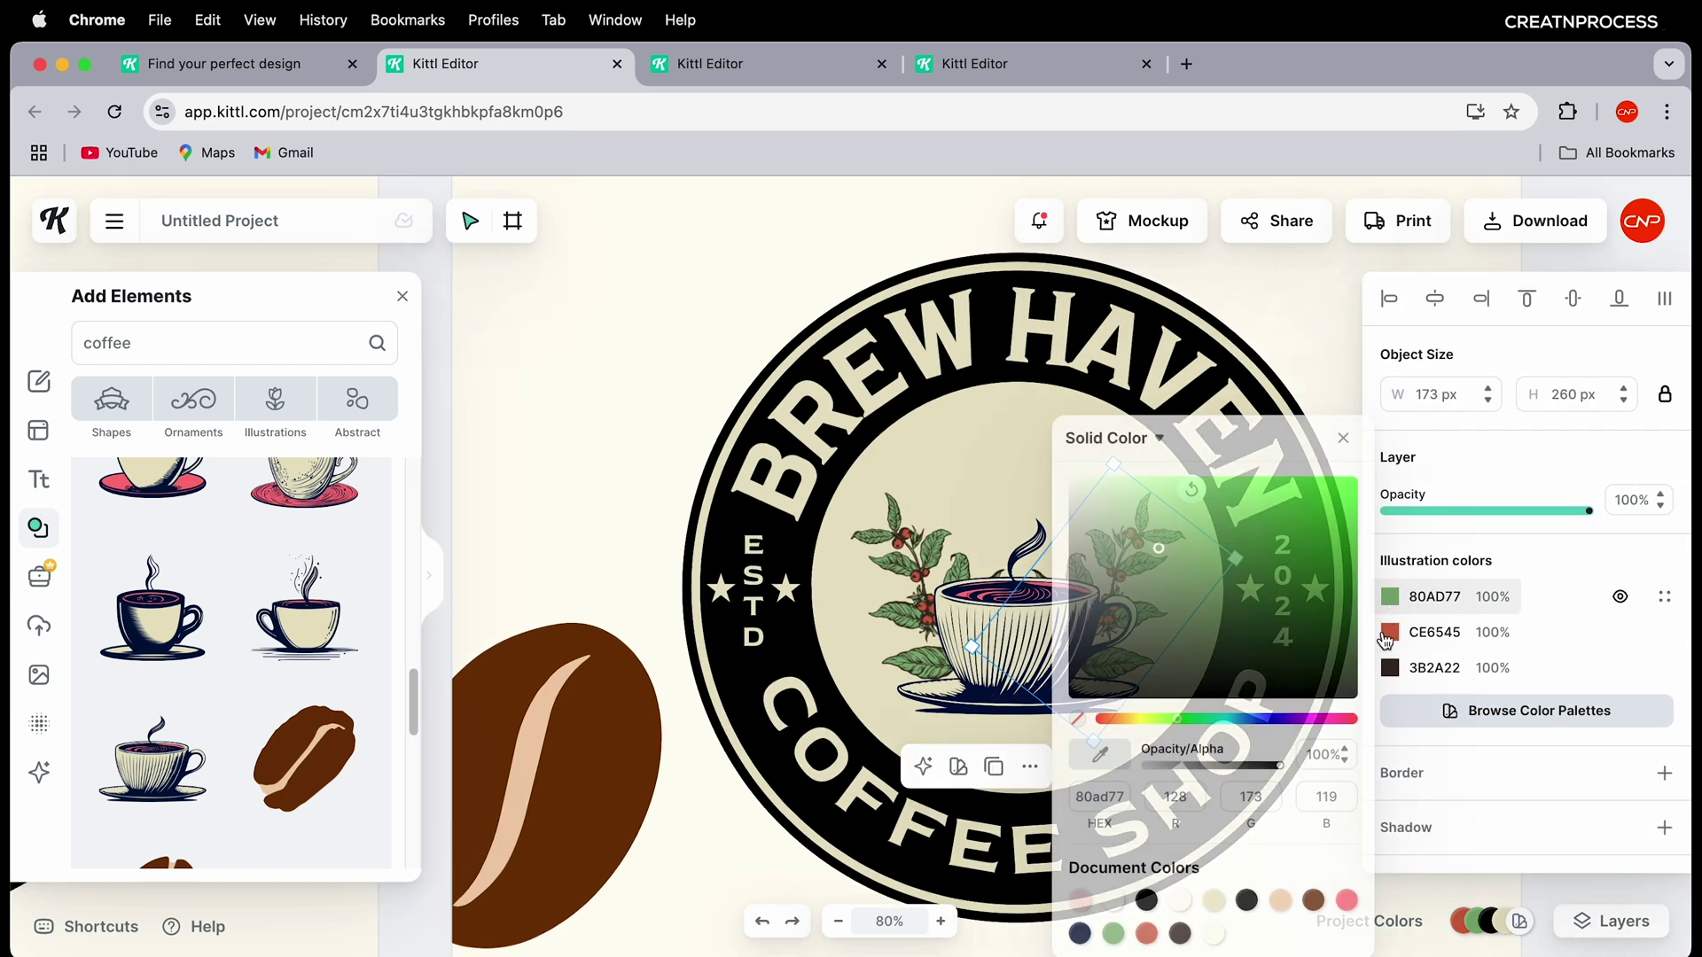
{"action": "left_click", "coordinate": [1214, 901]}
{"action": "left_click", "coordinate": [1043, 454]}
Step: Recolour the right branch's dark brown linework to cream E8E2C5 and its red berries to black 000101
{"action": "left_click_drag", "start_coordinate": [1107, 567], "coordinate": [791, 564]}
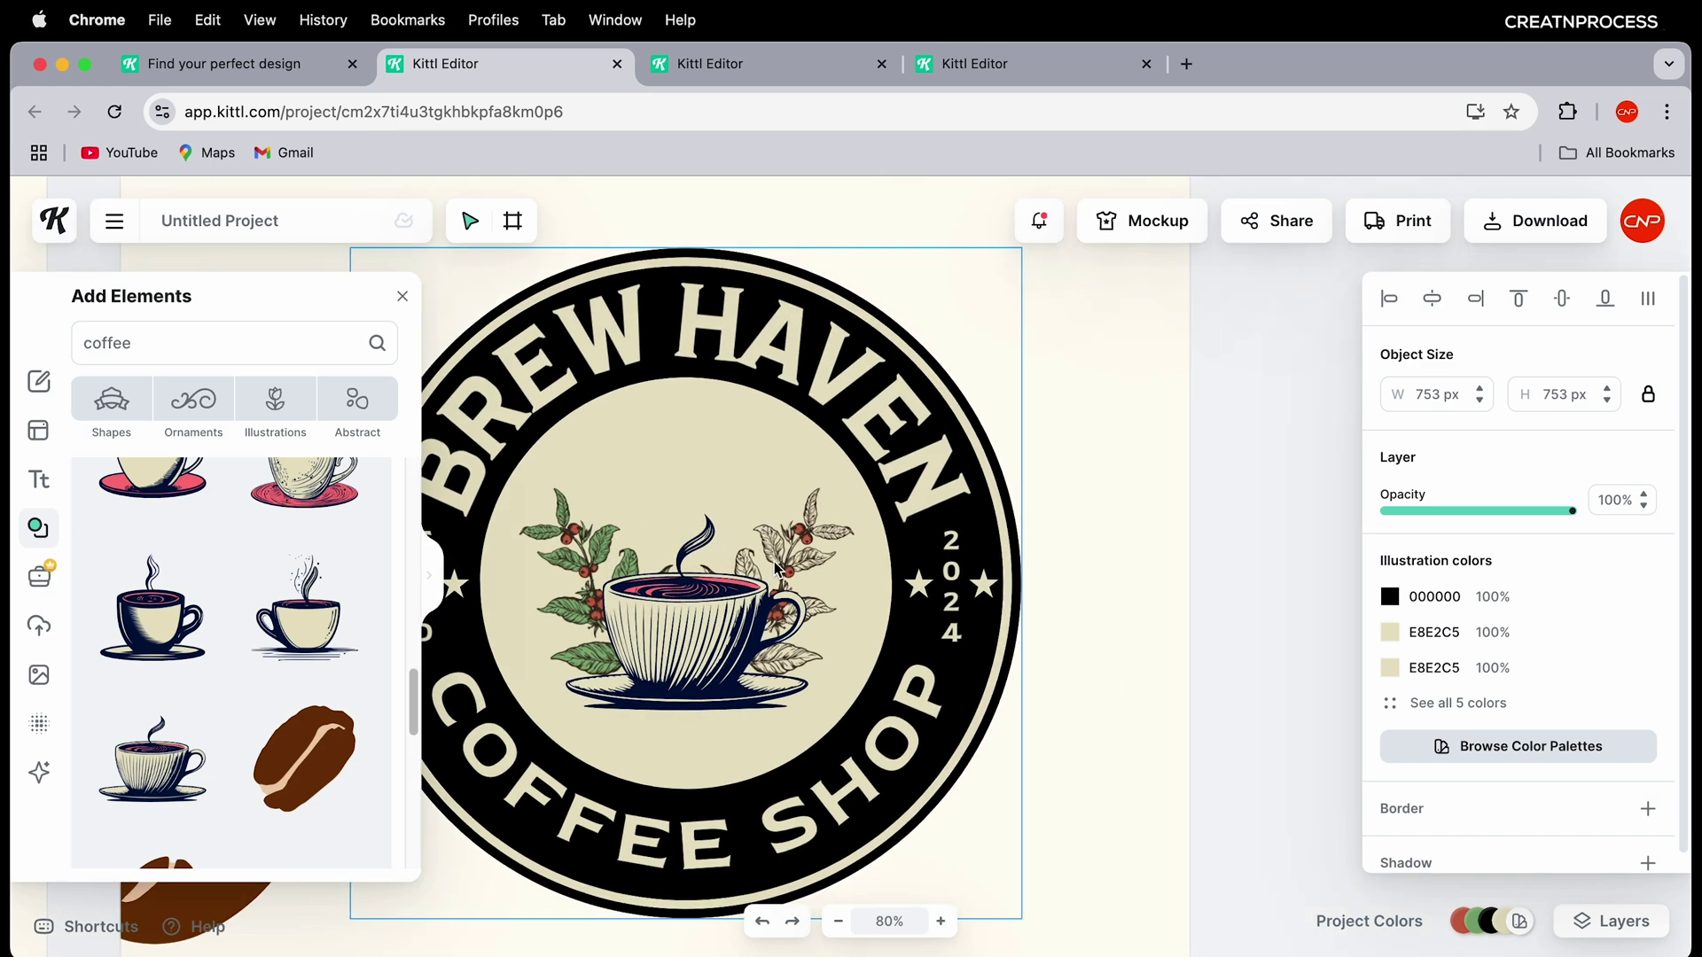
{"action": "scroll", "coordinate": [794, 563], "scroll_direction": "up", "scroll_amount": 4}
{"action": "scroll", "coordinate": [795, 563], "scroll_direction": "up", "scroll_amount": 1}
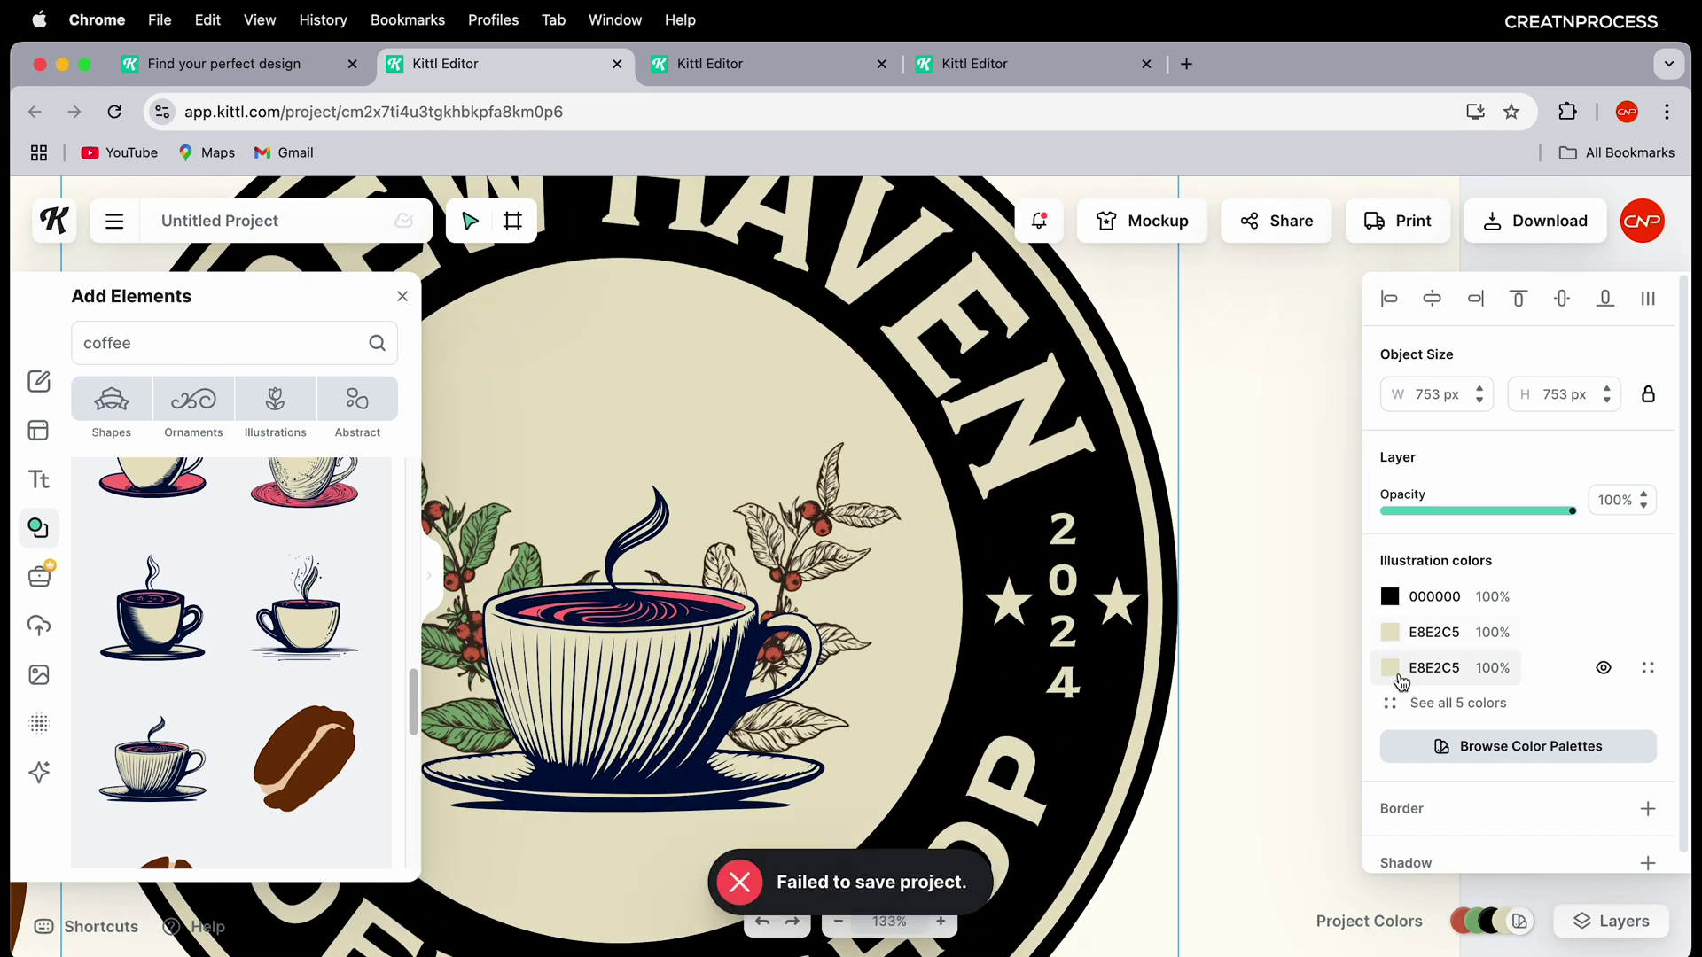
{"action": "left_click", "coordinate": [821, 526]}
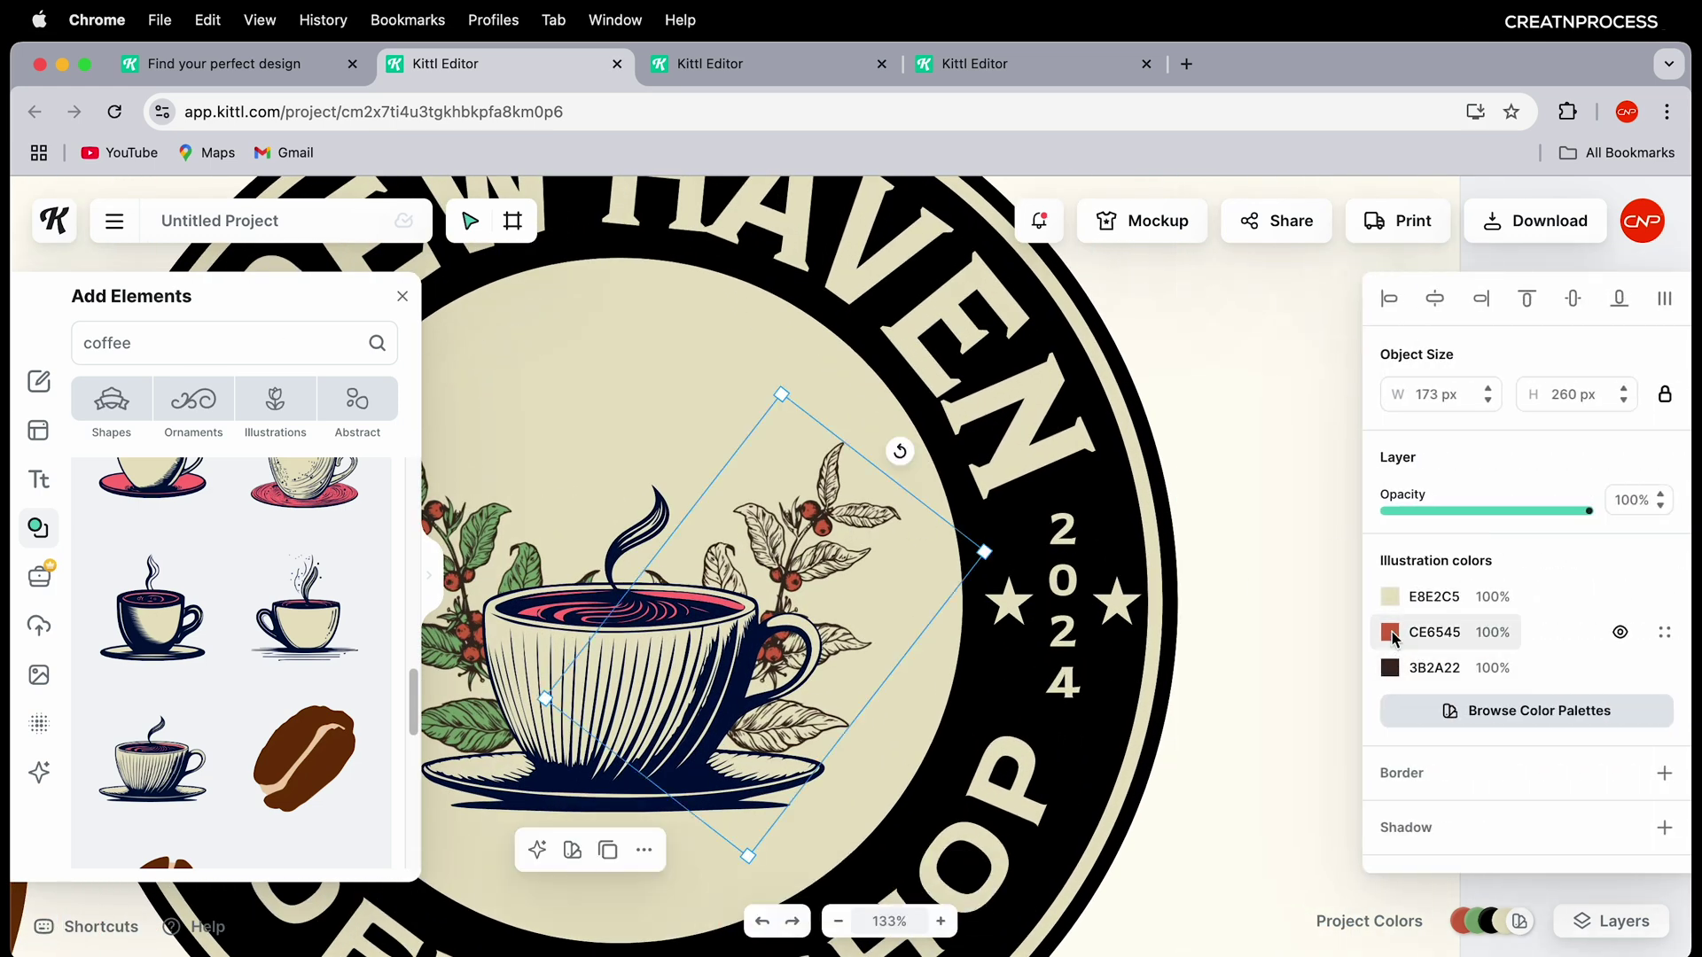
{"action": "left_click", "coordinate": [1392, 635]}
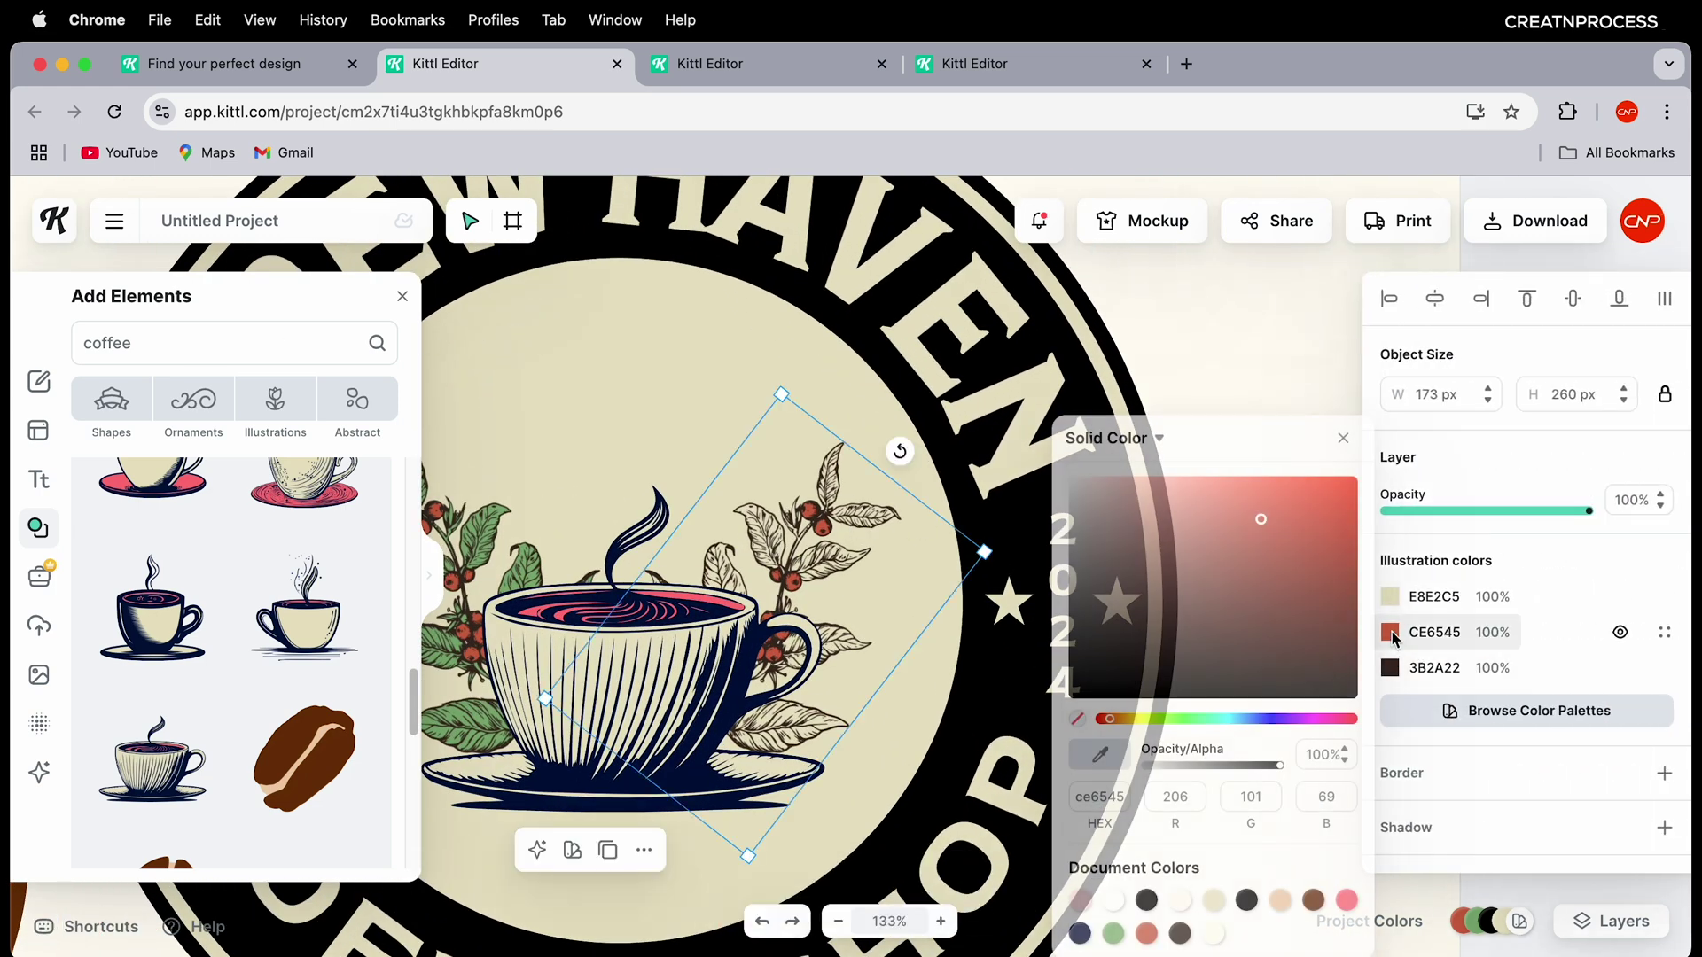
{"action": "left_click", "coordinate": [1218, 903]}
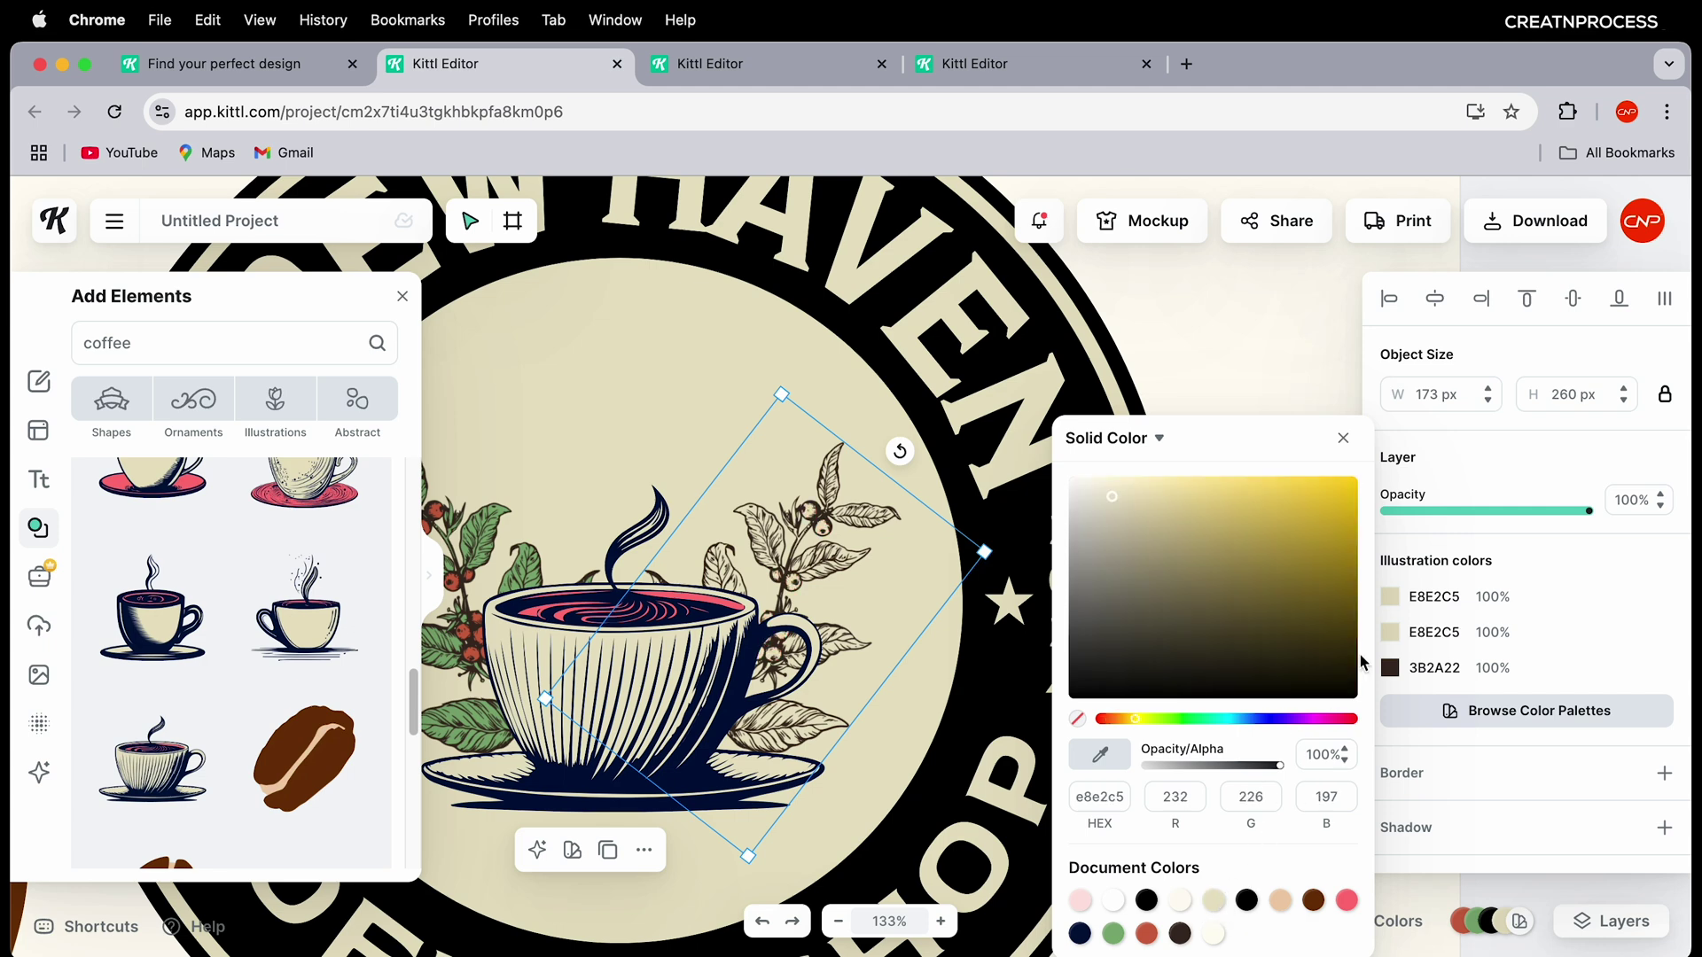
{"action": "left_click", "coordinate": [1388, 667]}
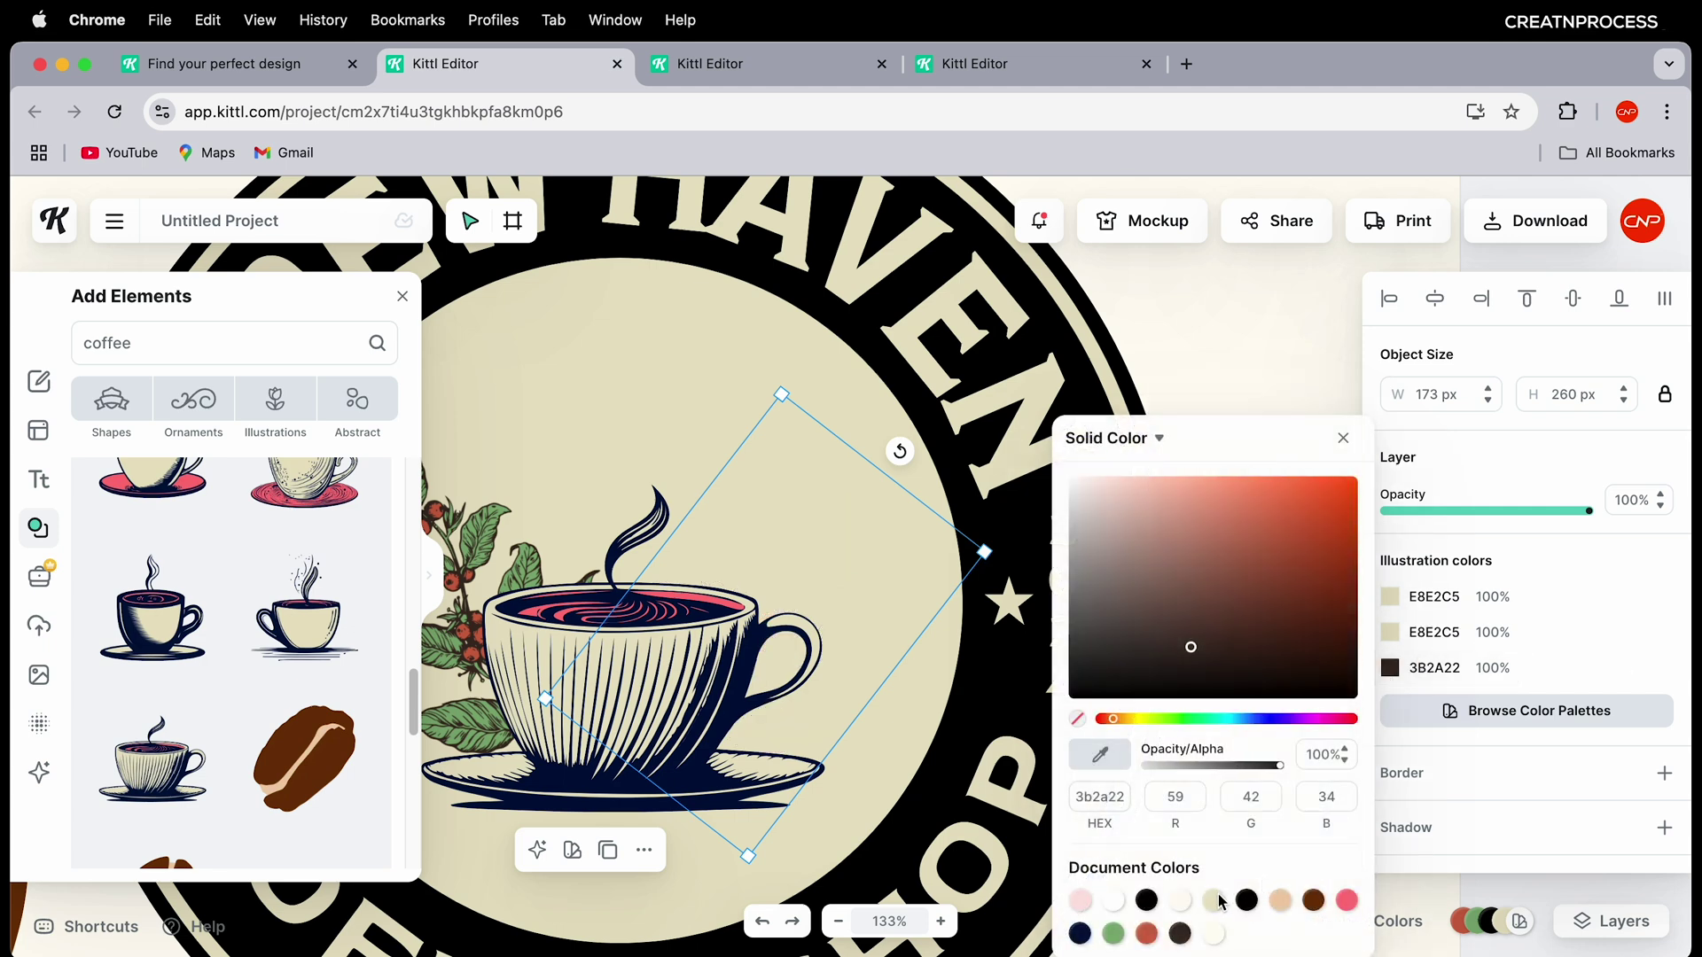
{"action": "left_click", "coordinate": [1216, 901]}
{"action": "left_click", "coordinate": [1388, 632]}
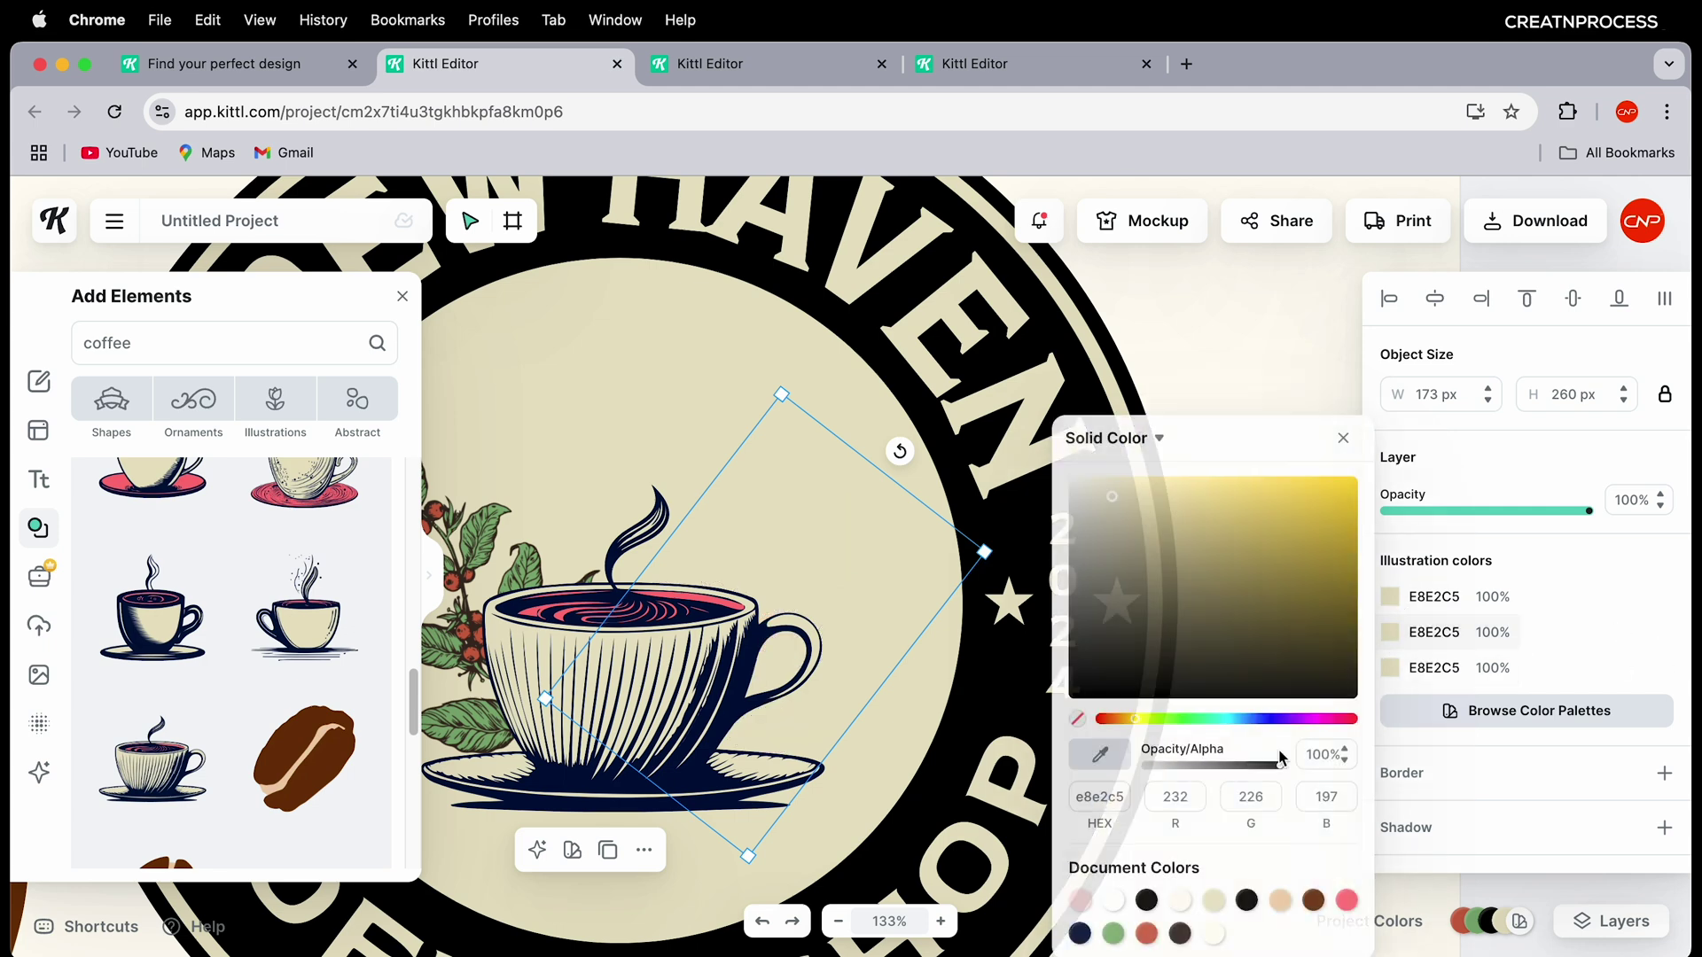
{"action": "left_click", "coordinate": [1245, 901]}
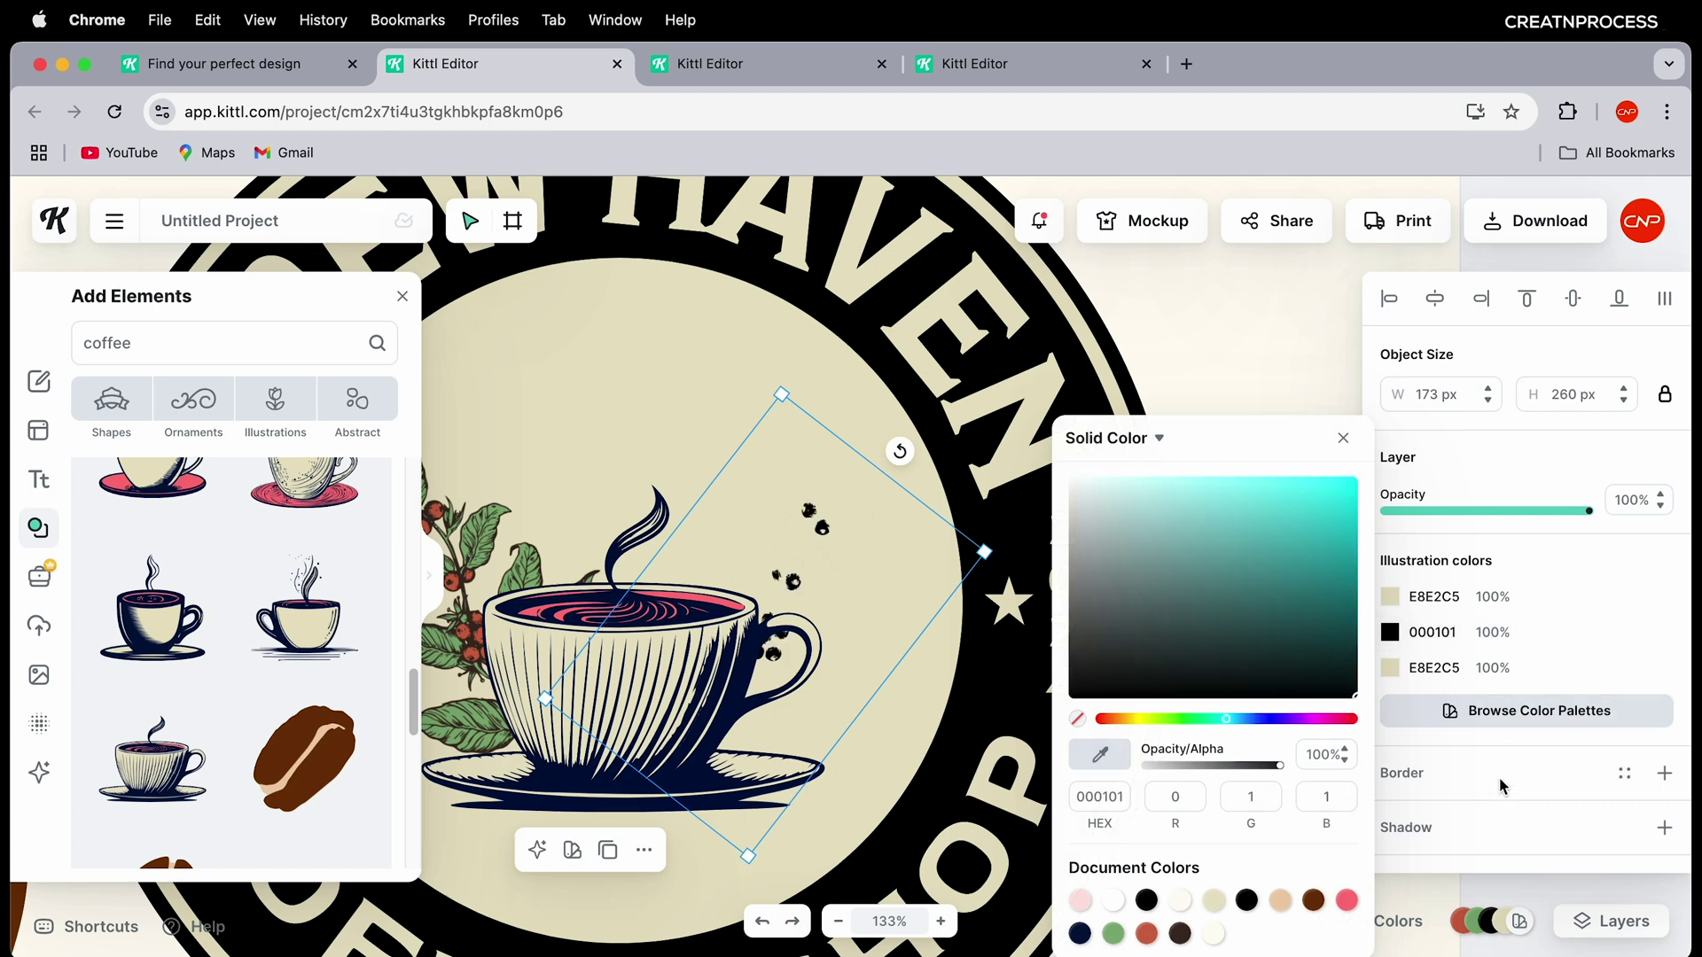
Step: Add a black border with a weight of 10 to the right branch
{"action": "left_click", "coordinate": [1663, 772]}
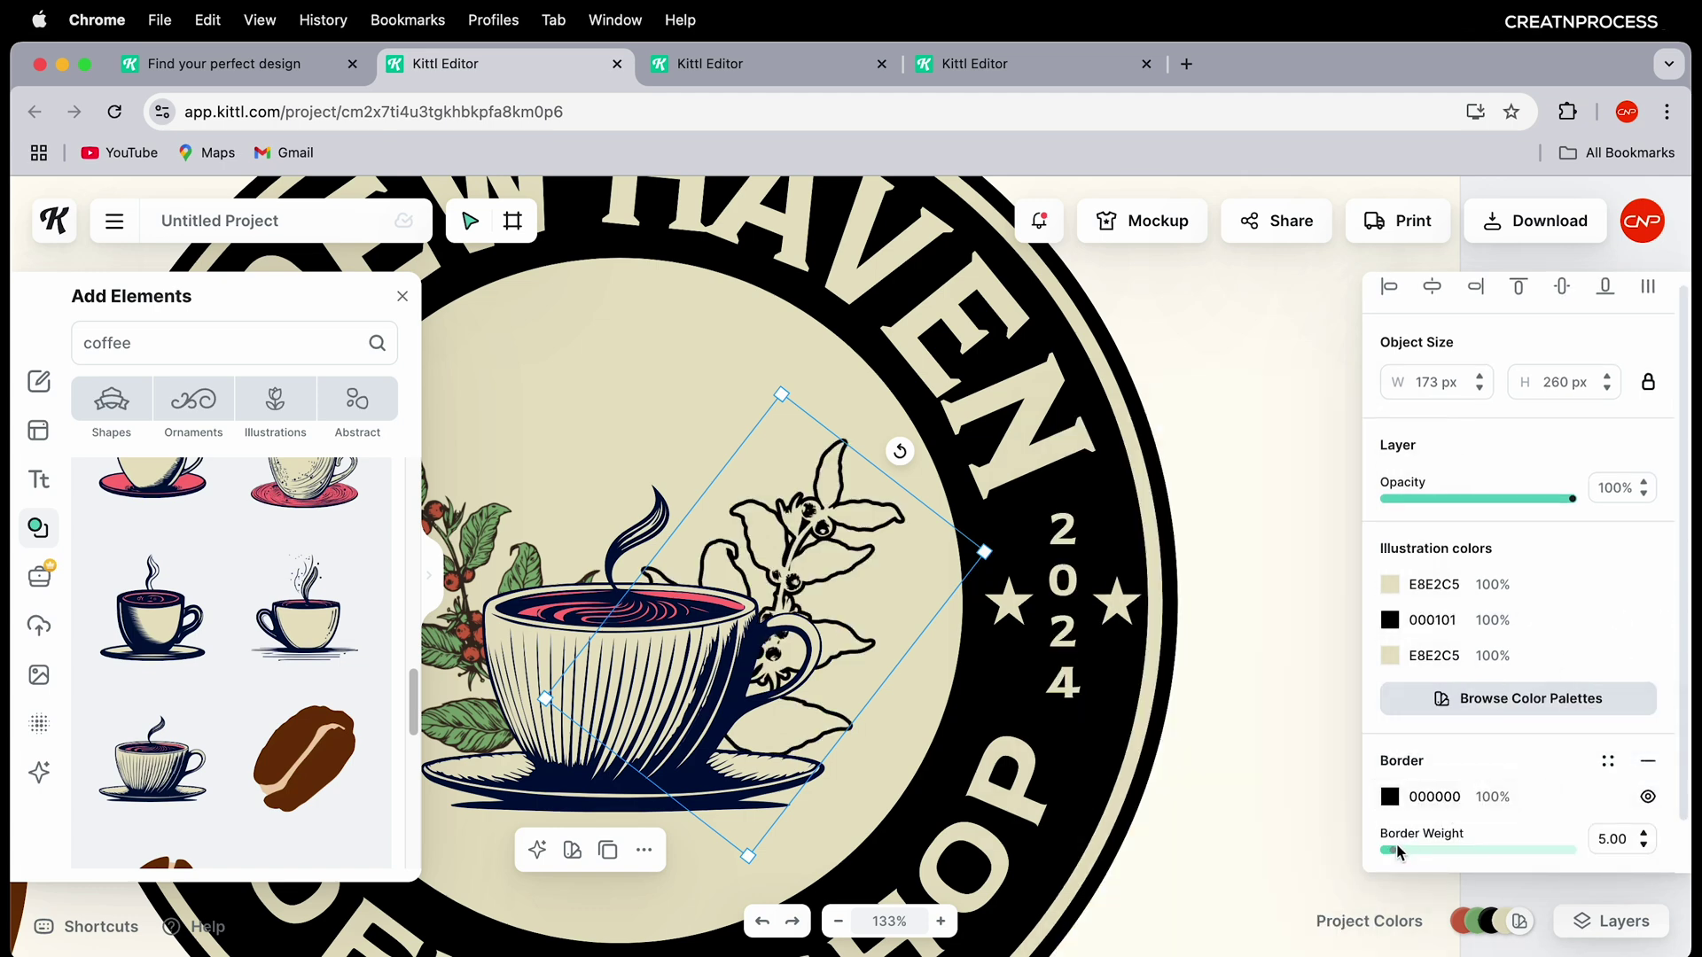
{"action": "left_click_drag", "start_coordinate": [1399, 853], "coordinate": [1410, 855]}
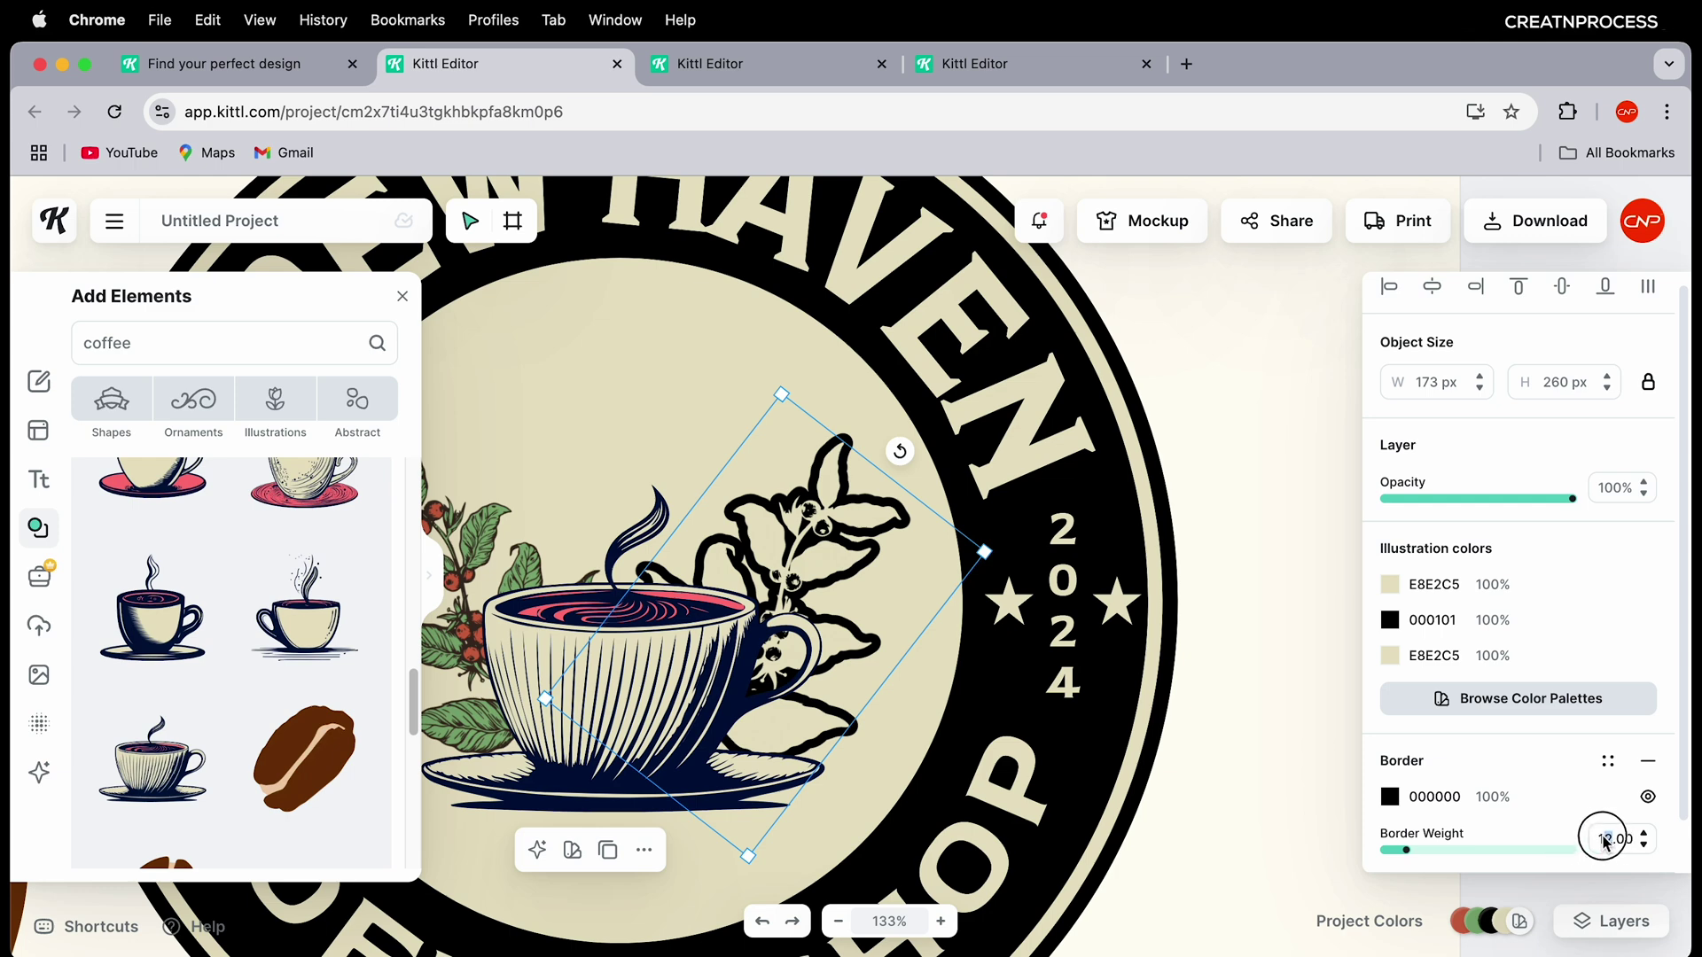
{"action": "type", "text": "10"}
{"action": "key", "text": "Return"}
{"action": "left_click", "coordinate": [1227, 552]}
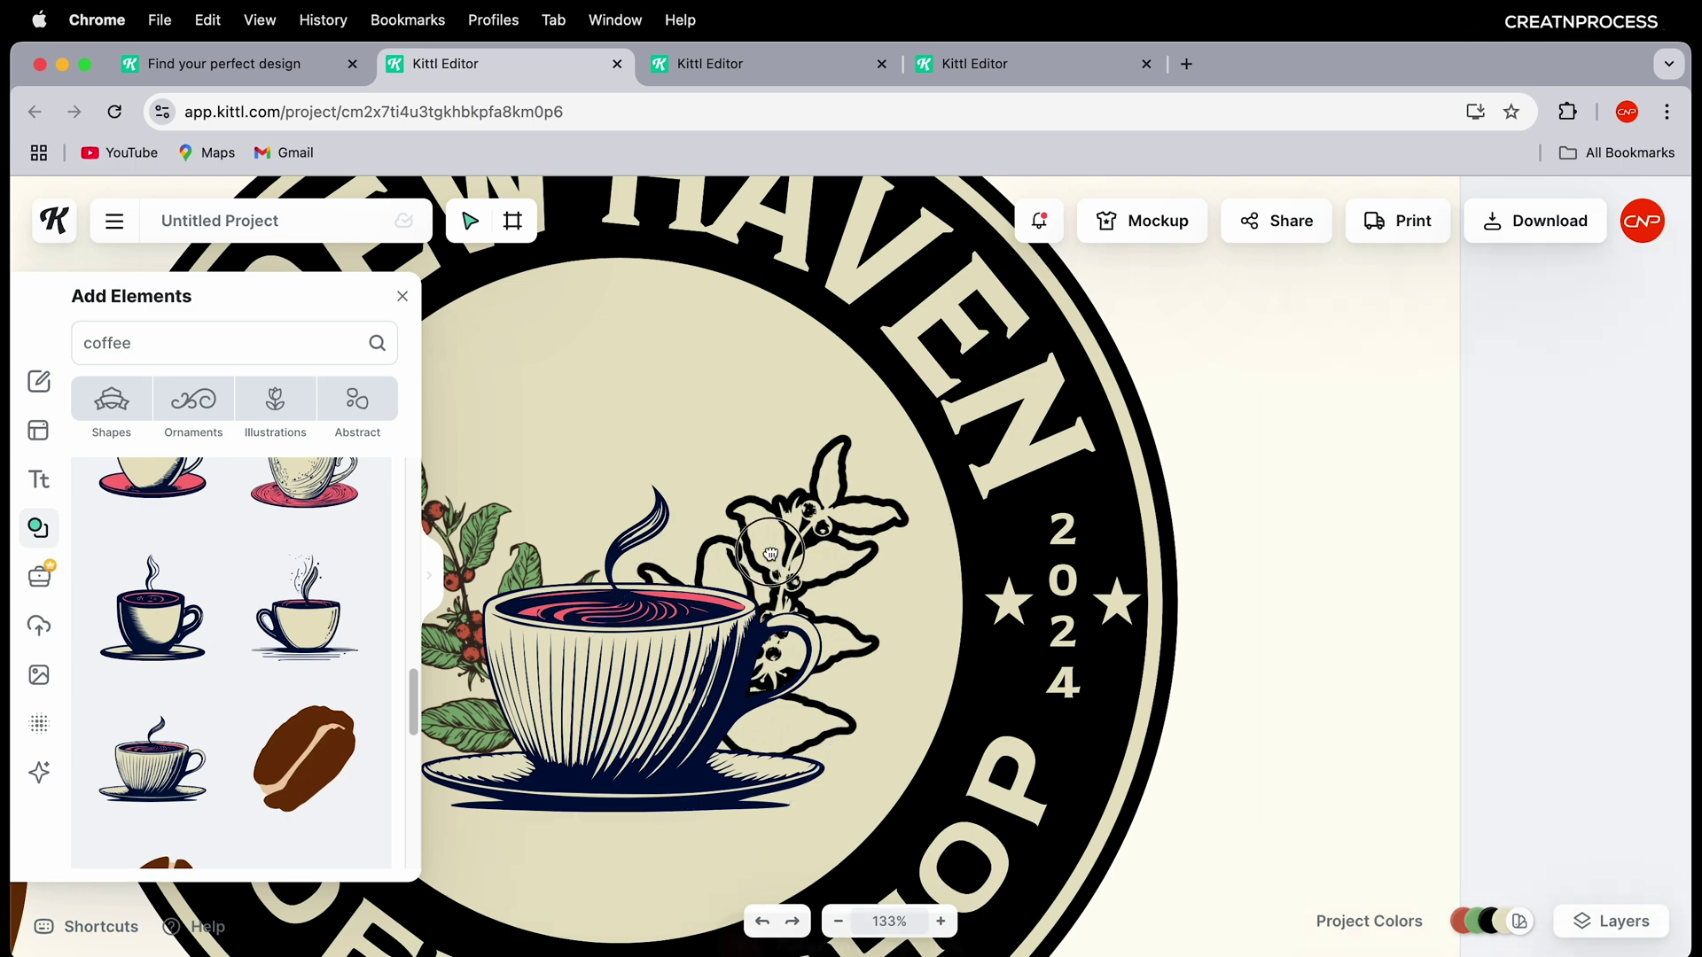
Step: Recolour the left branch with cream E8E2C5 for the green leaves and dark brown linework, and black 000101 for the berries
{"action": "scroll", "coordinate": [1171, 539], "scroll_direction": "left", "scroll_amount": 5}
{"action": "left_click", "coordinate": [860, 538]}
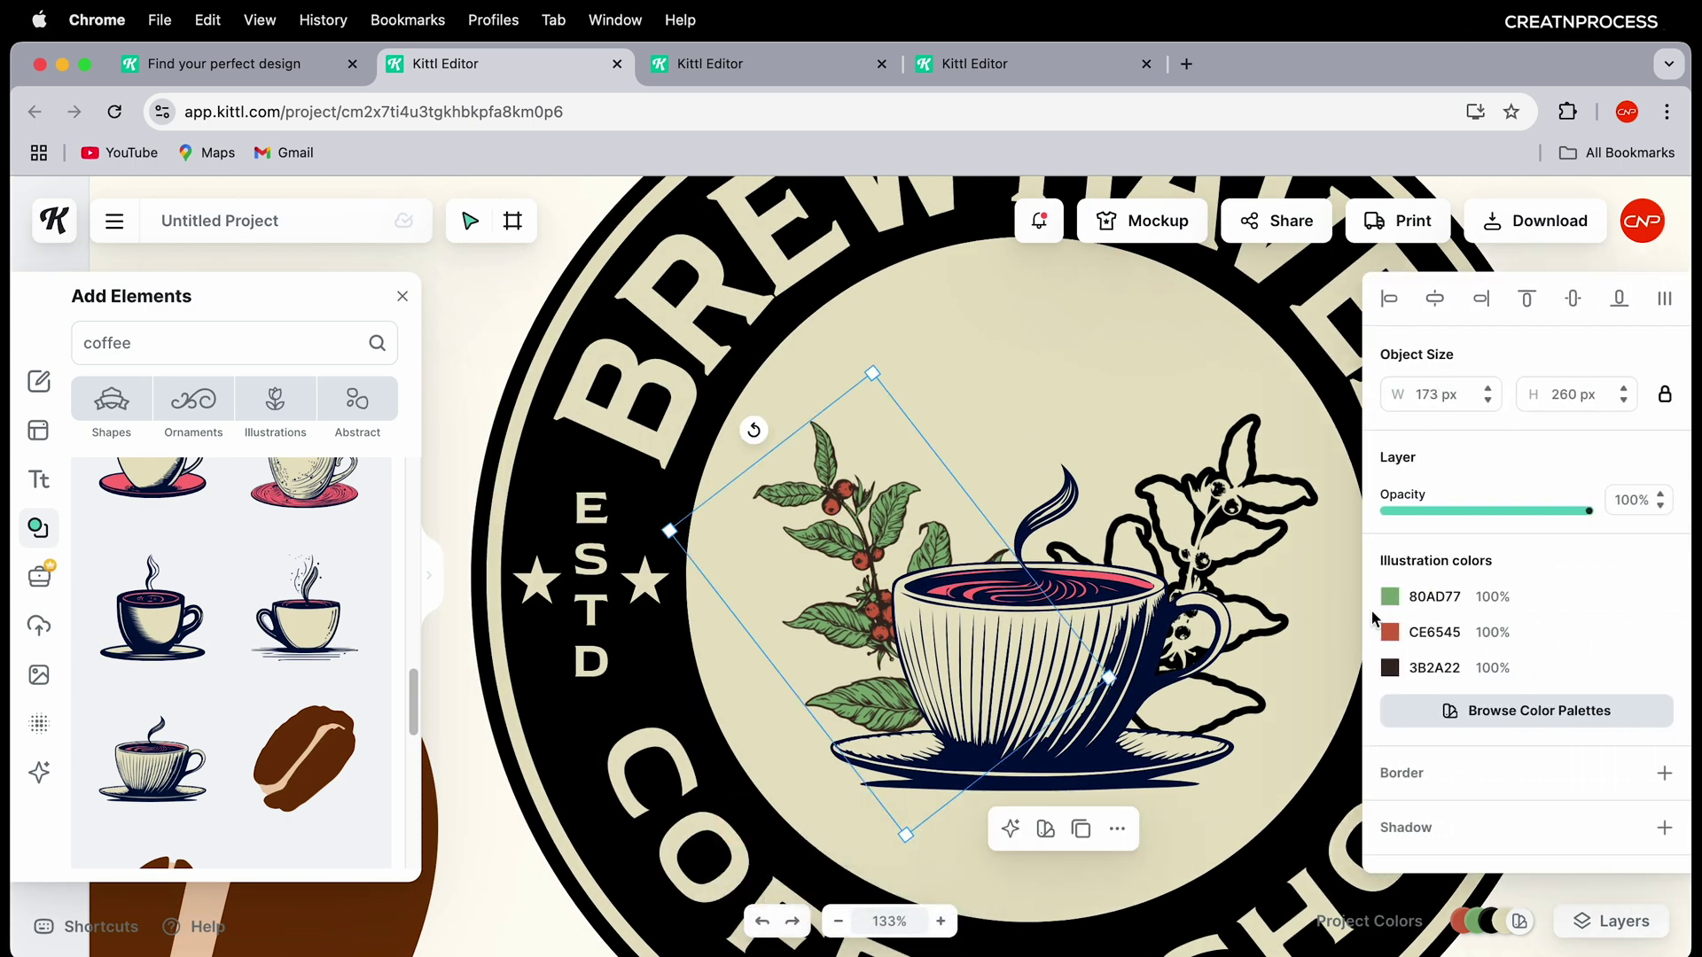
{"action": "left_click", "coordinate": [1389, 597]}
{"action": "left_click", "coordinate": [1216, 904]}
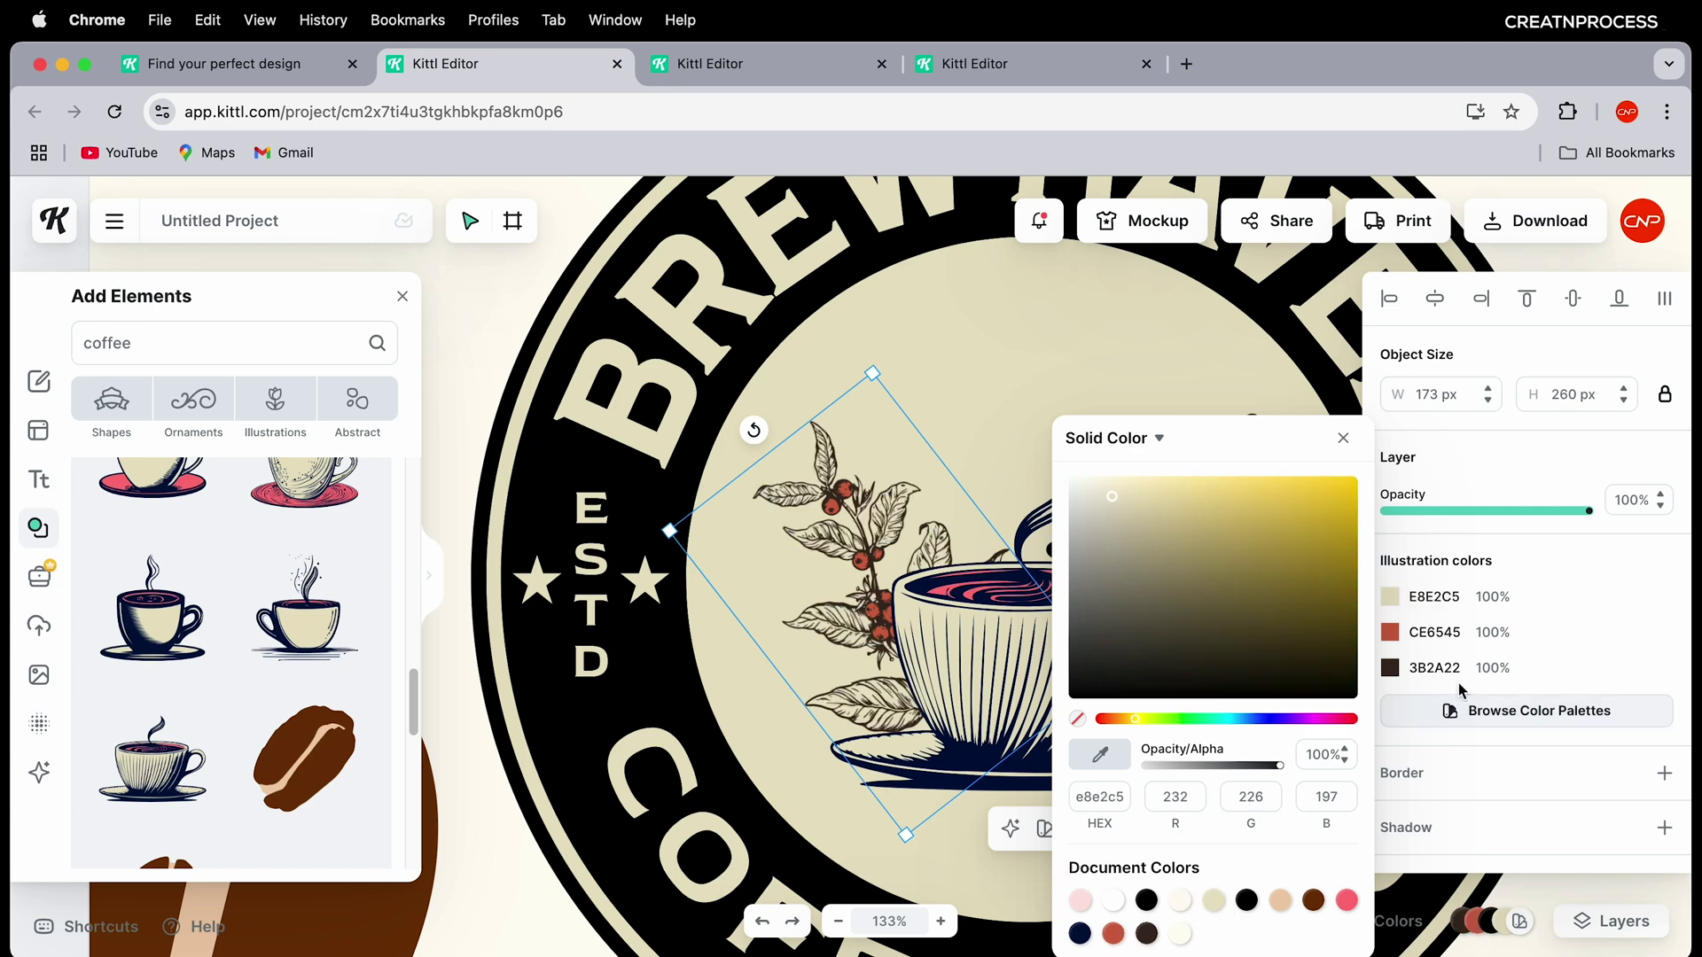
{"action": "left_click", "coordinate": [1390, 632]}
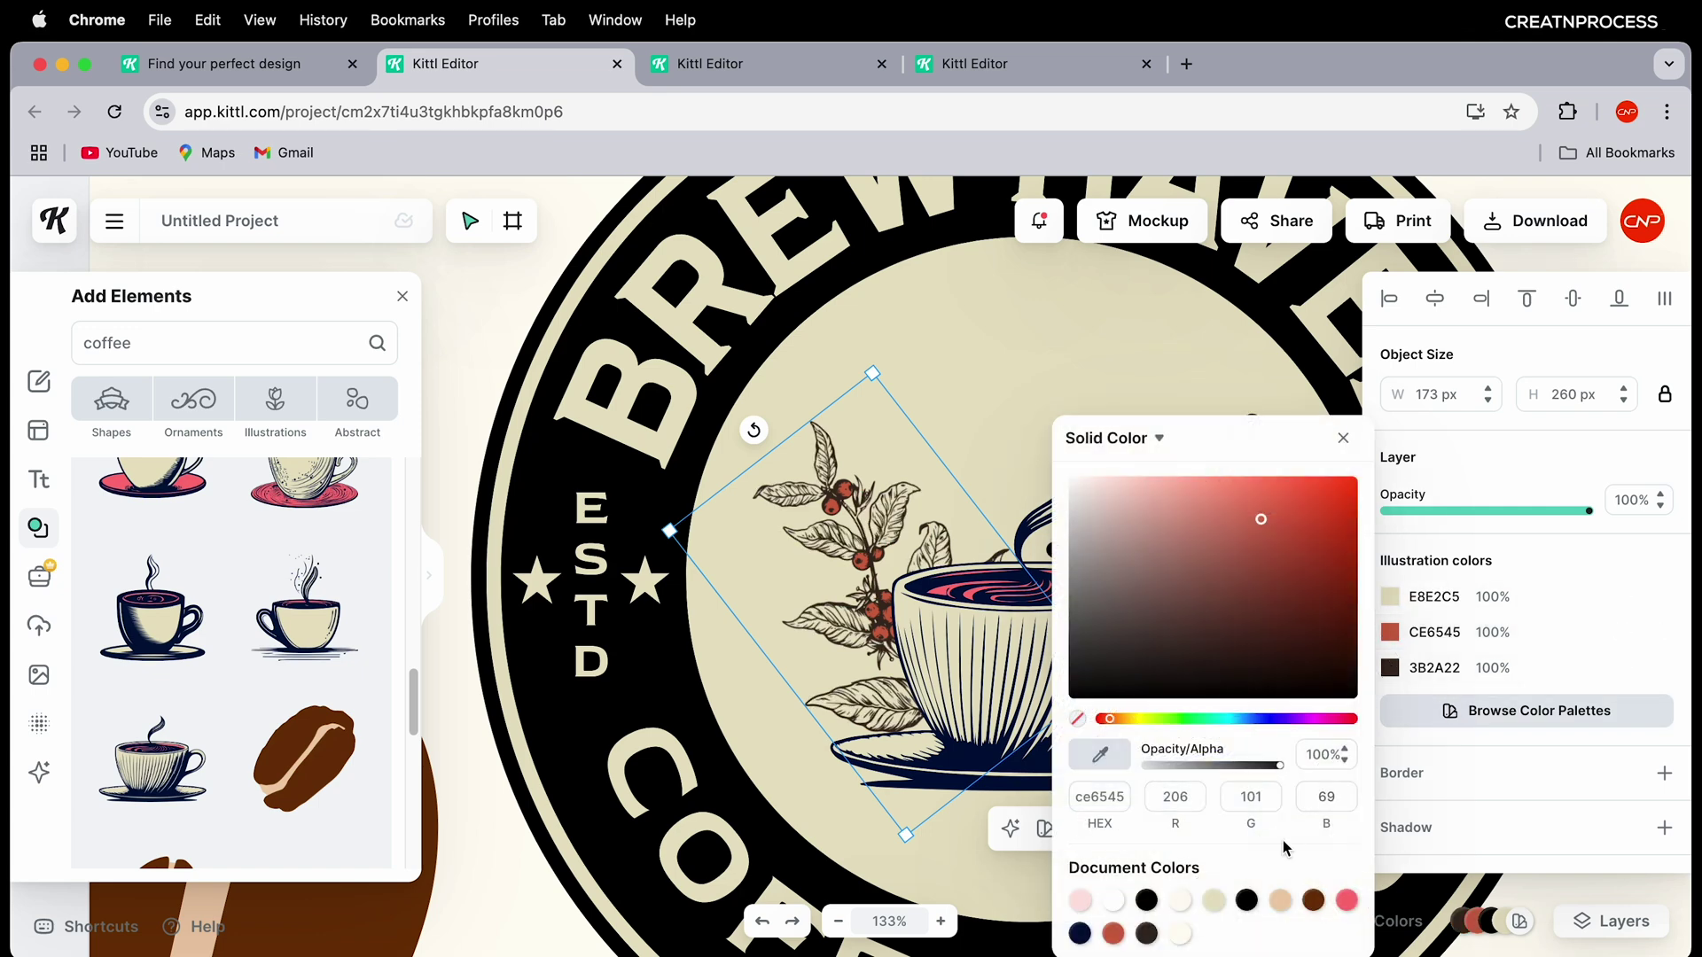
{"action": "left_click", "coordinate": [1250, 901]}
{"action": "left_click", "coordinate": [1390, 667]}
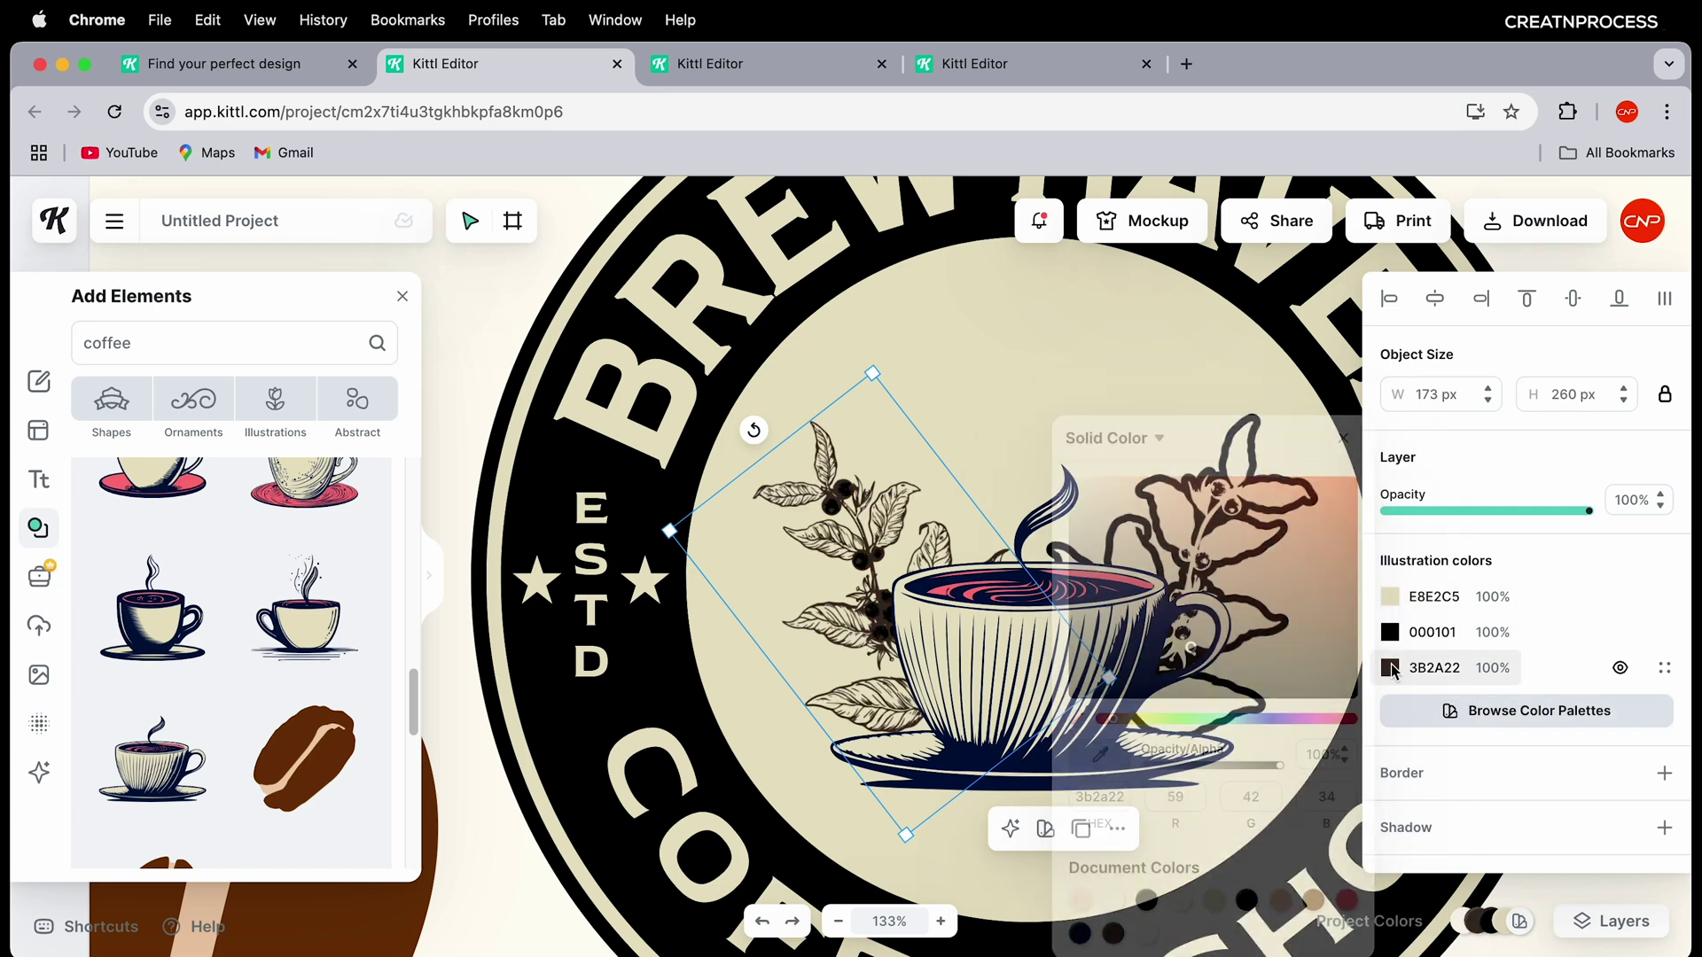
{"action": "left_click", "coordinate": [1216, 902]}
{"action": "left_click", "coordinate": [1216, 902]}
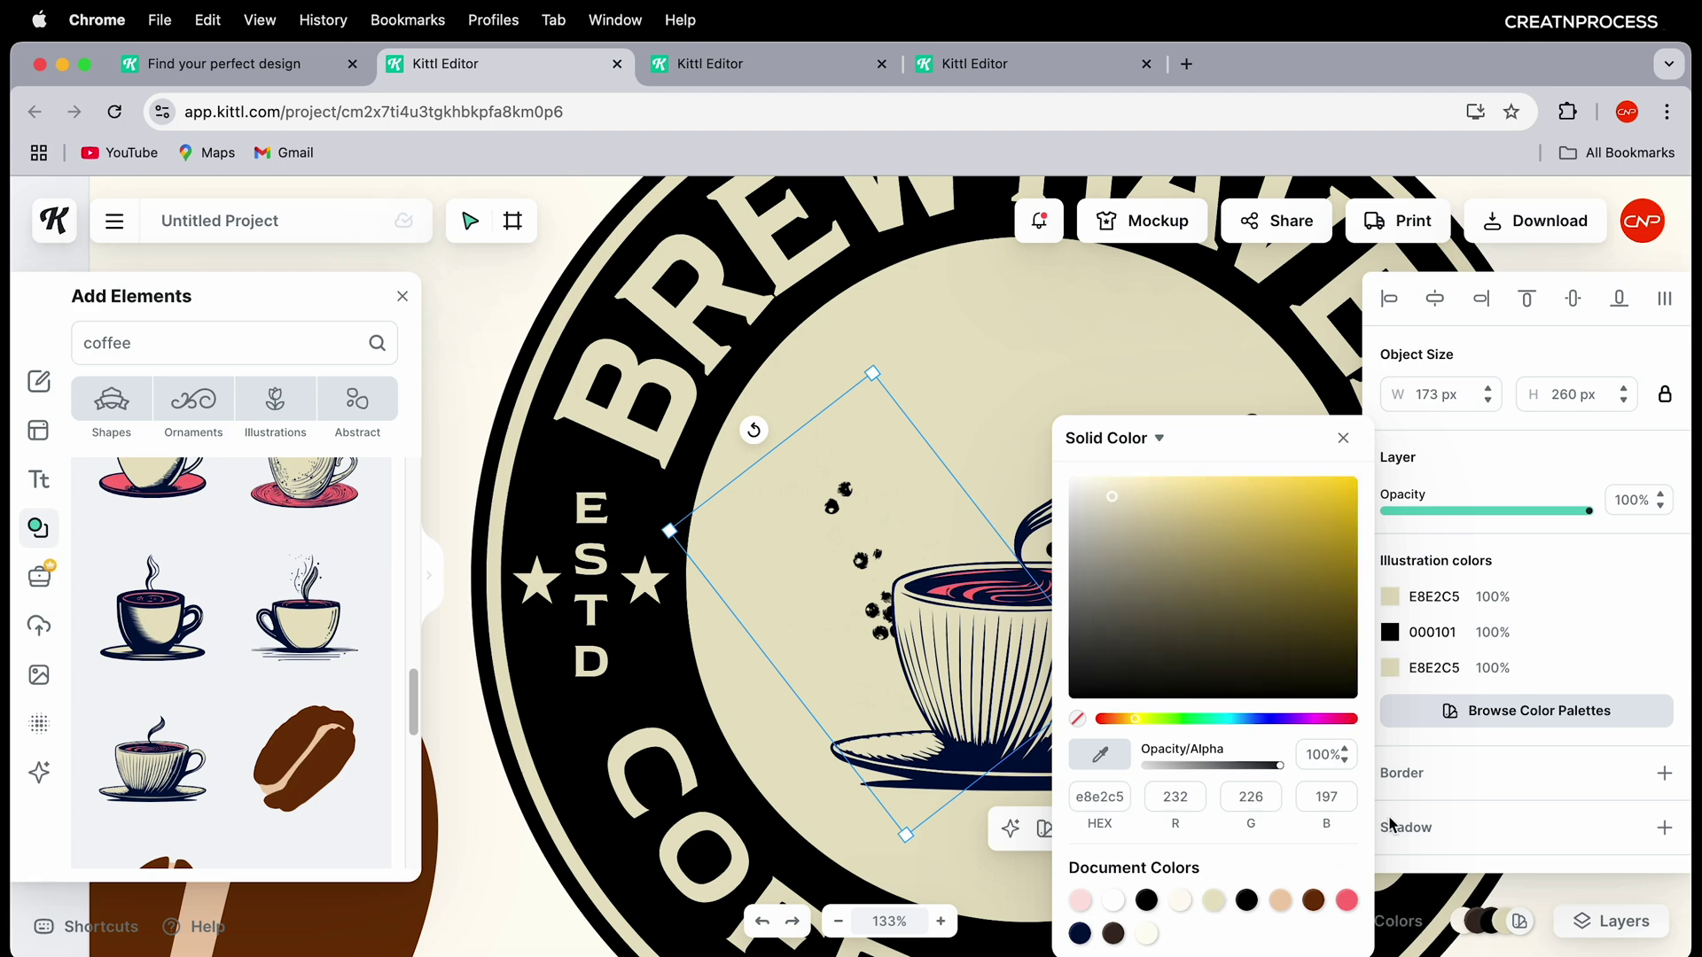
Step: Add a black border with a weight of 10 to the left coffee branch
{"action": "left_click", "coordinate": [1453, 805]}
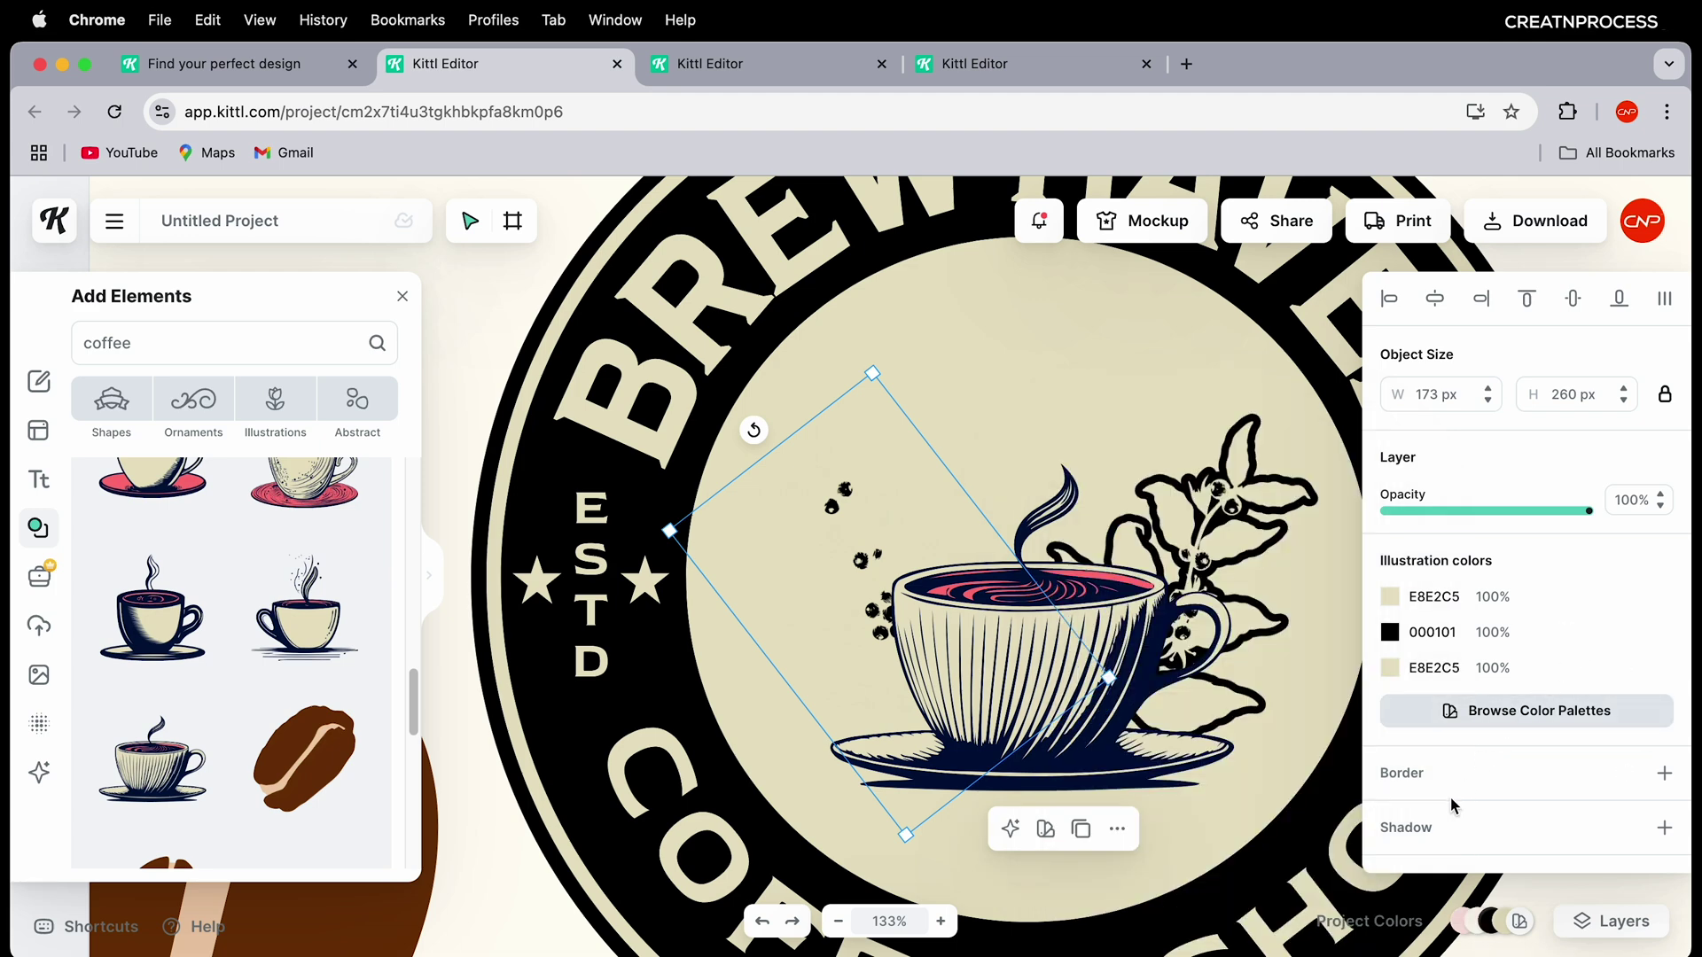
{"action": "left_click", "coordinate": [1662, 773]}
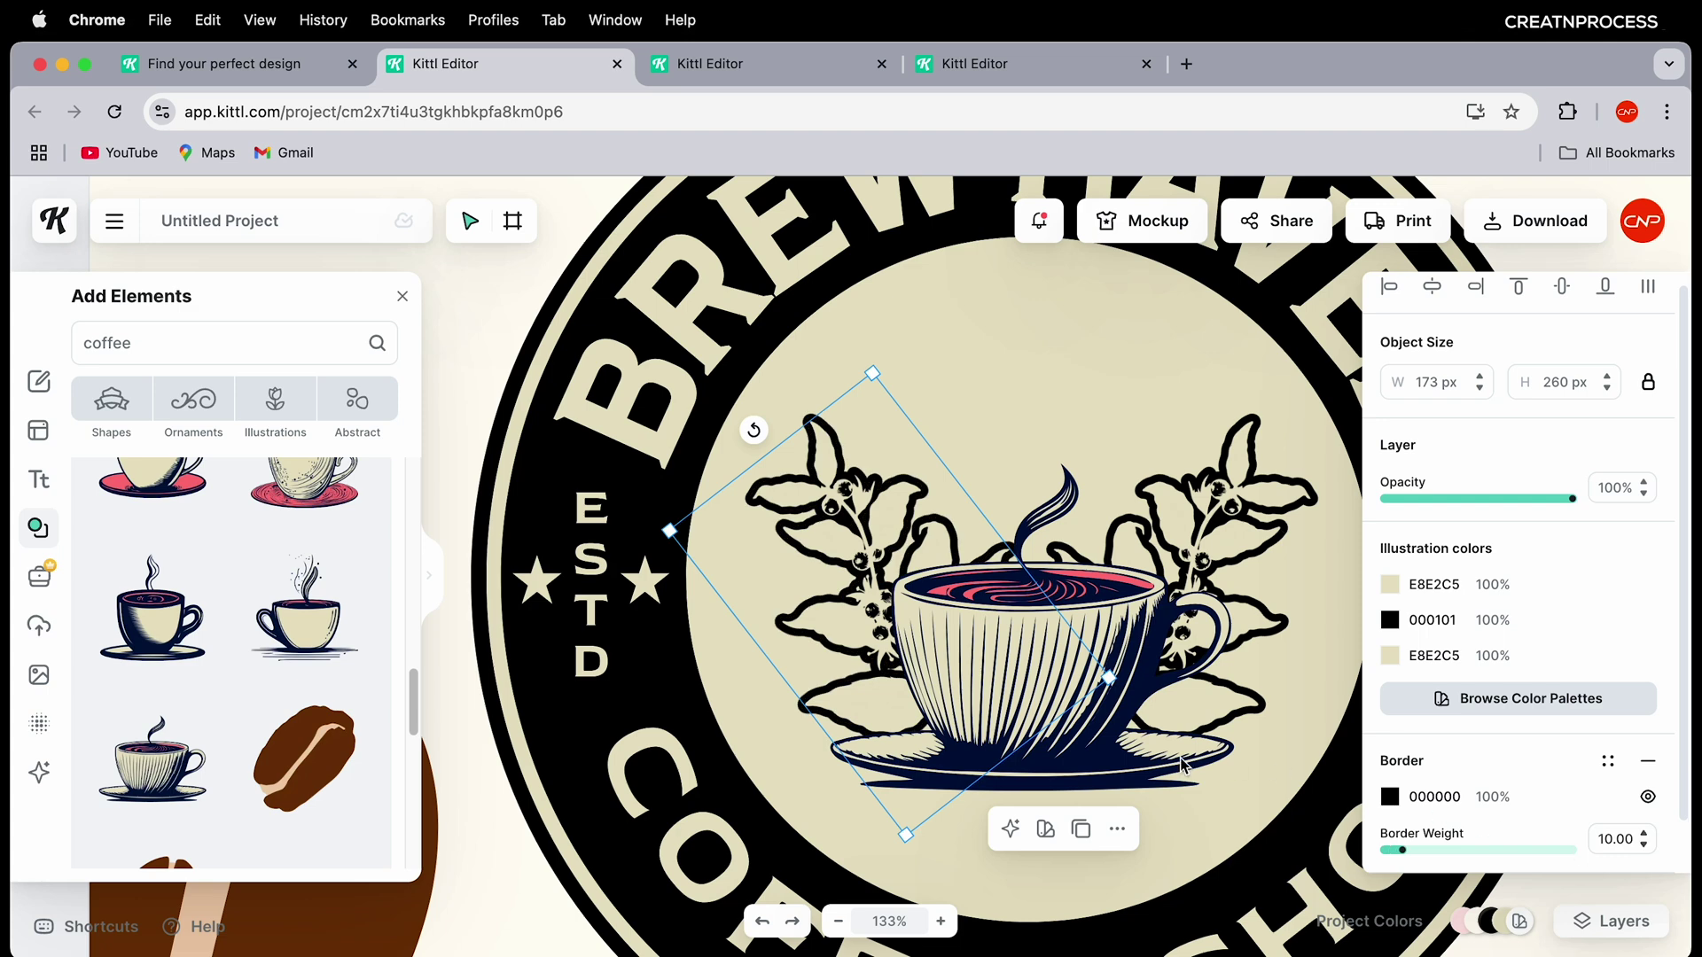
Step: Recolour the cup's pink coffee to cream E8E2C5 and add a black border with a weight of 10 to the cup
{"action": "left_click", "coordinate": [1068, 642]}
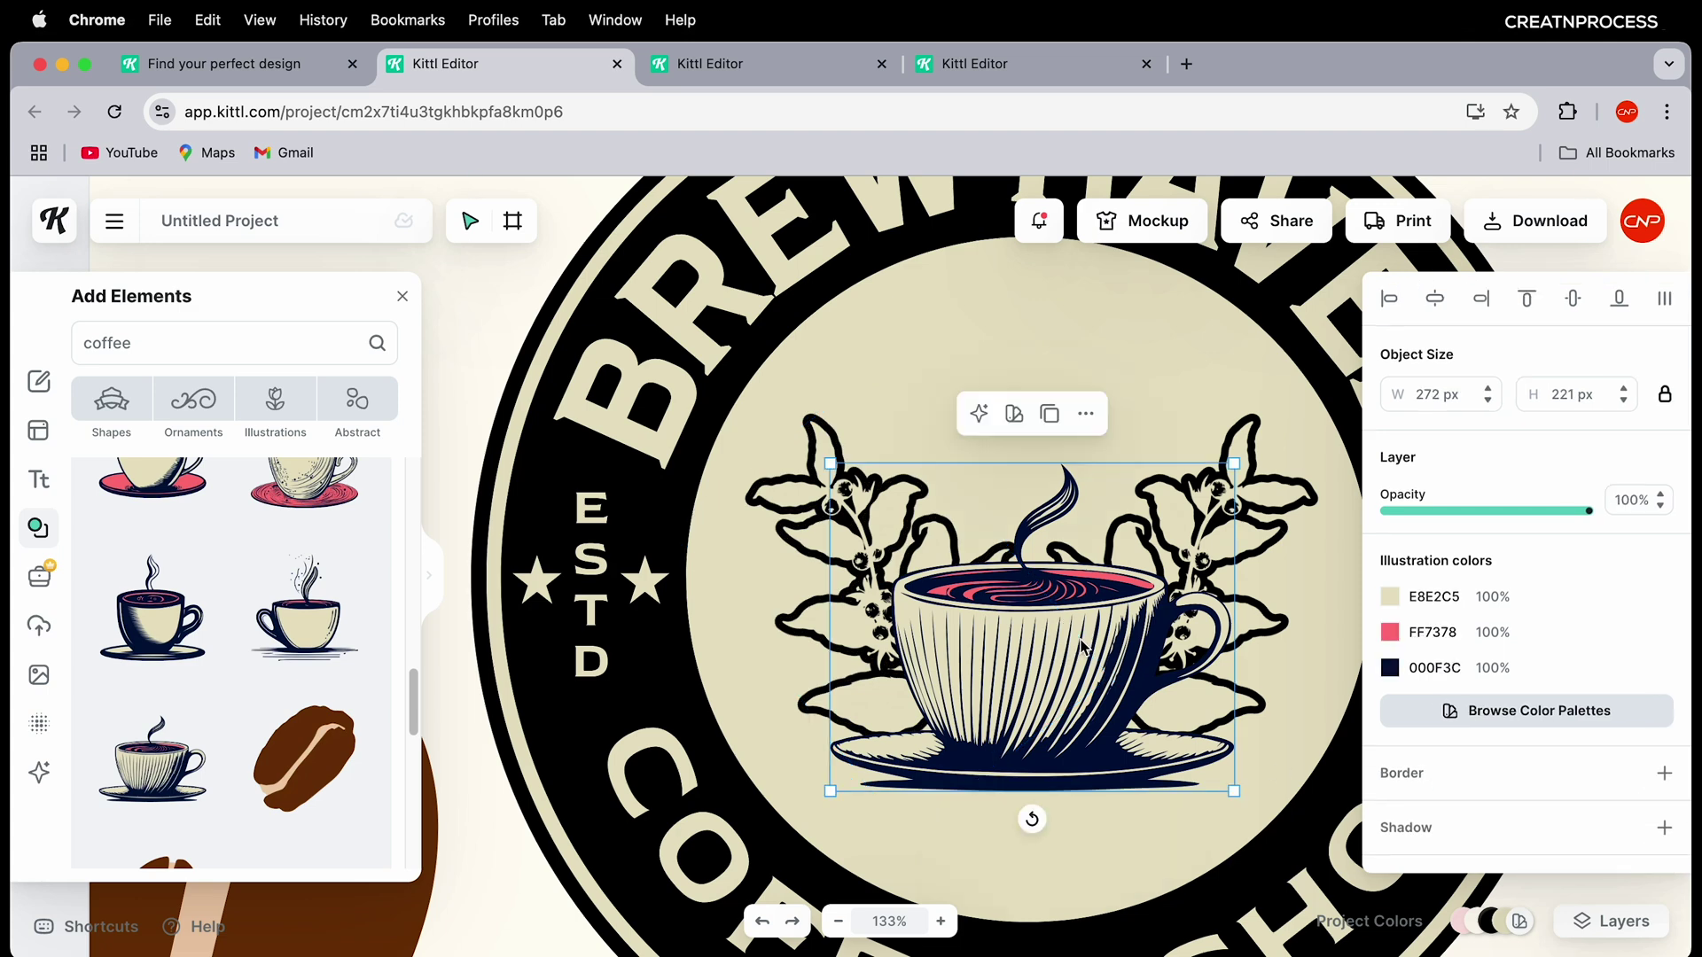
{"action": "left_click", "coordinate": [1390, 632]}
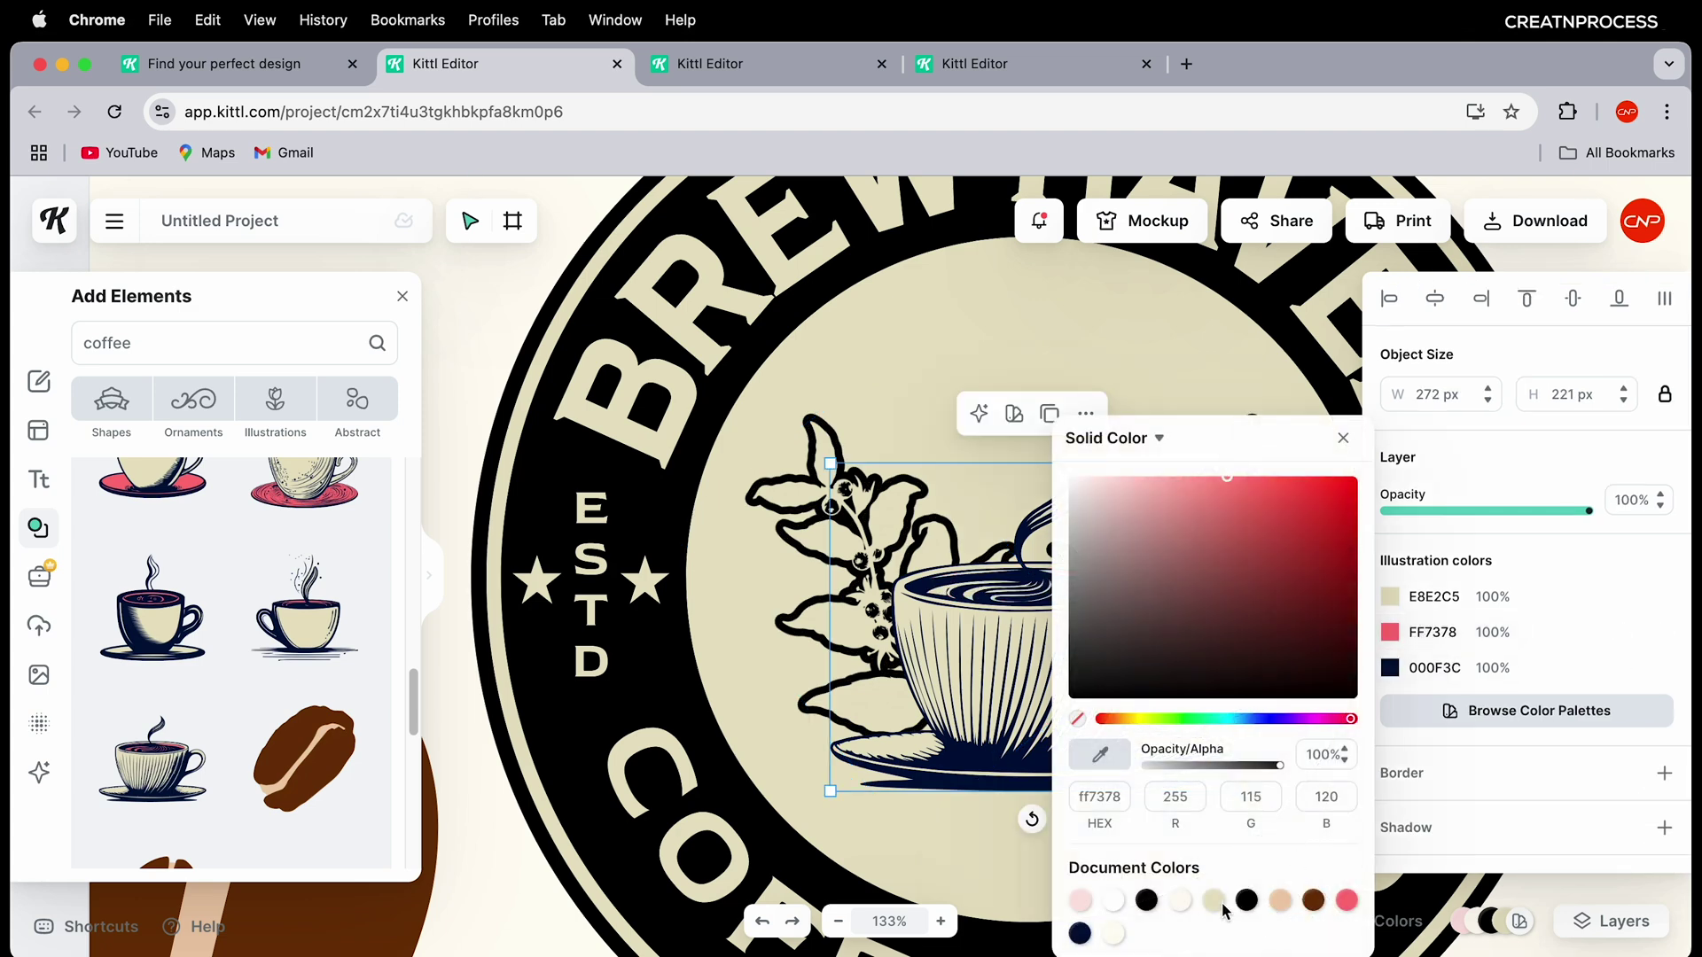
{"action": "left_click", "coordinate": [1216, 902]}
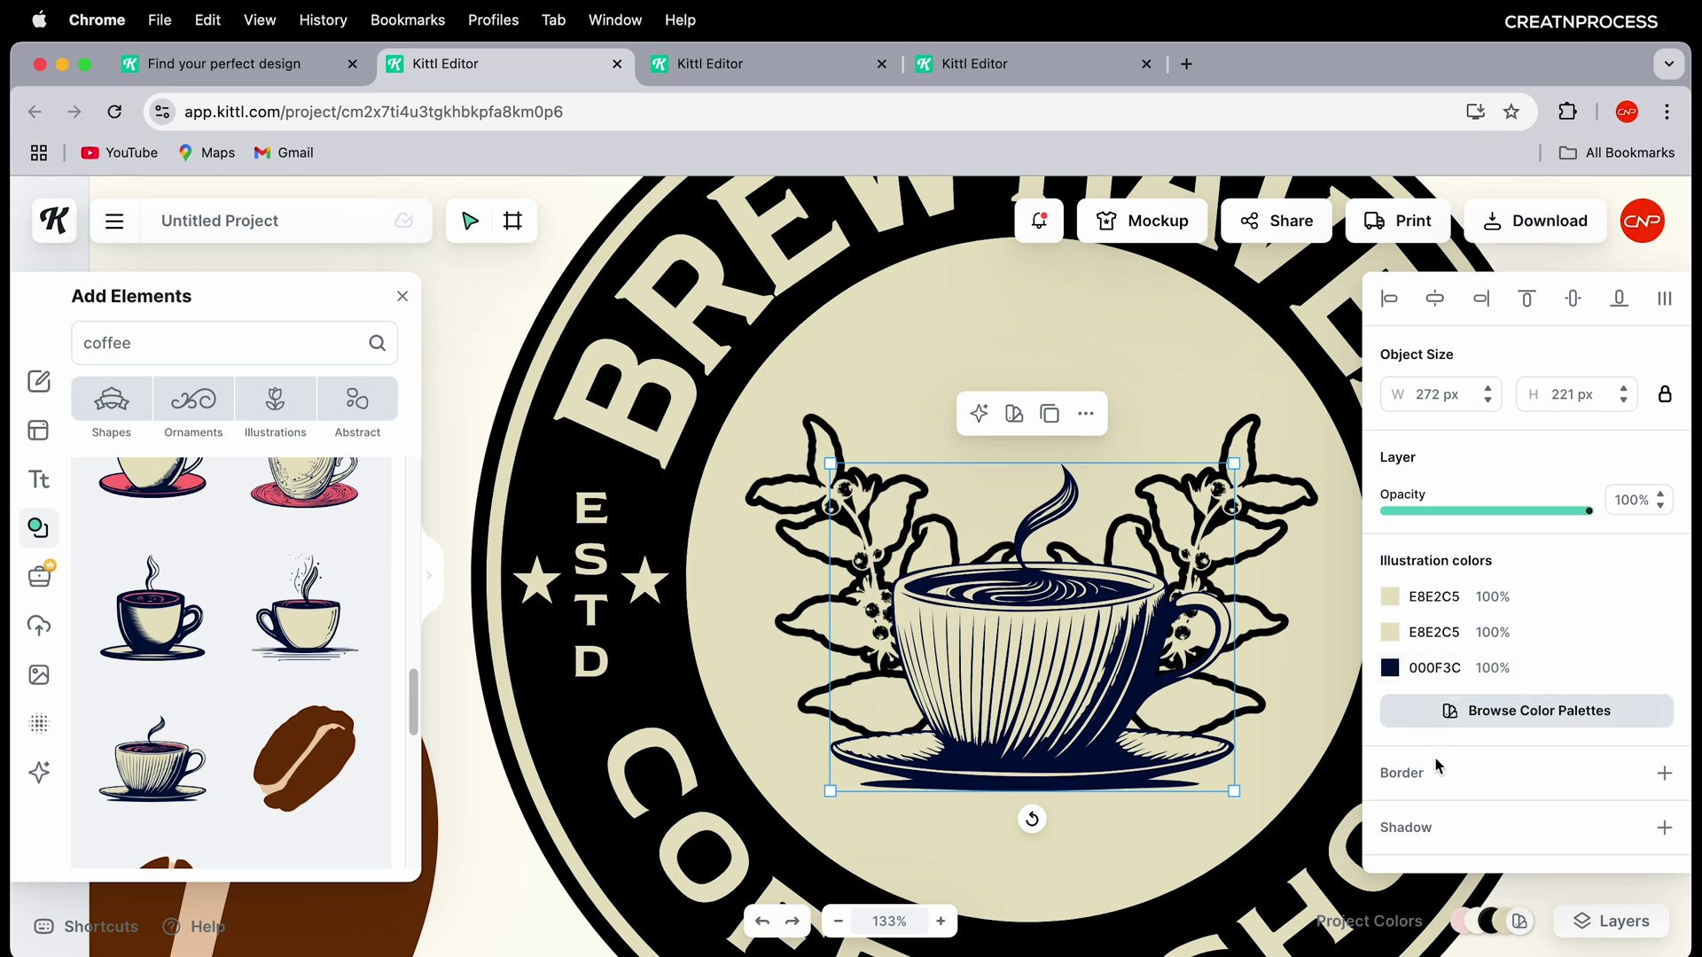
{"action": "left_click", "coordinate": [1663, 773]}
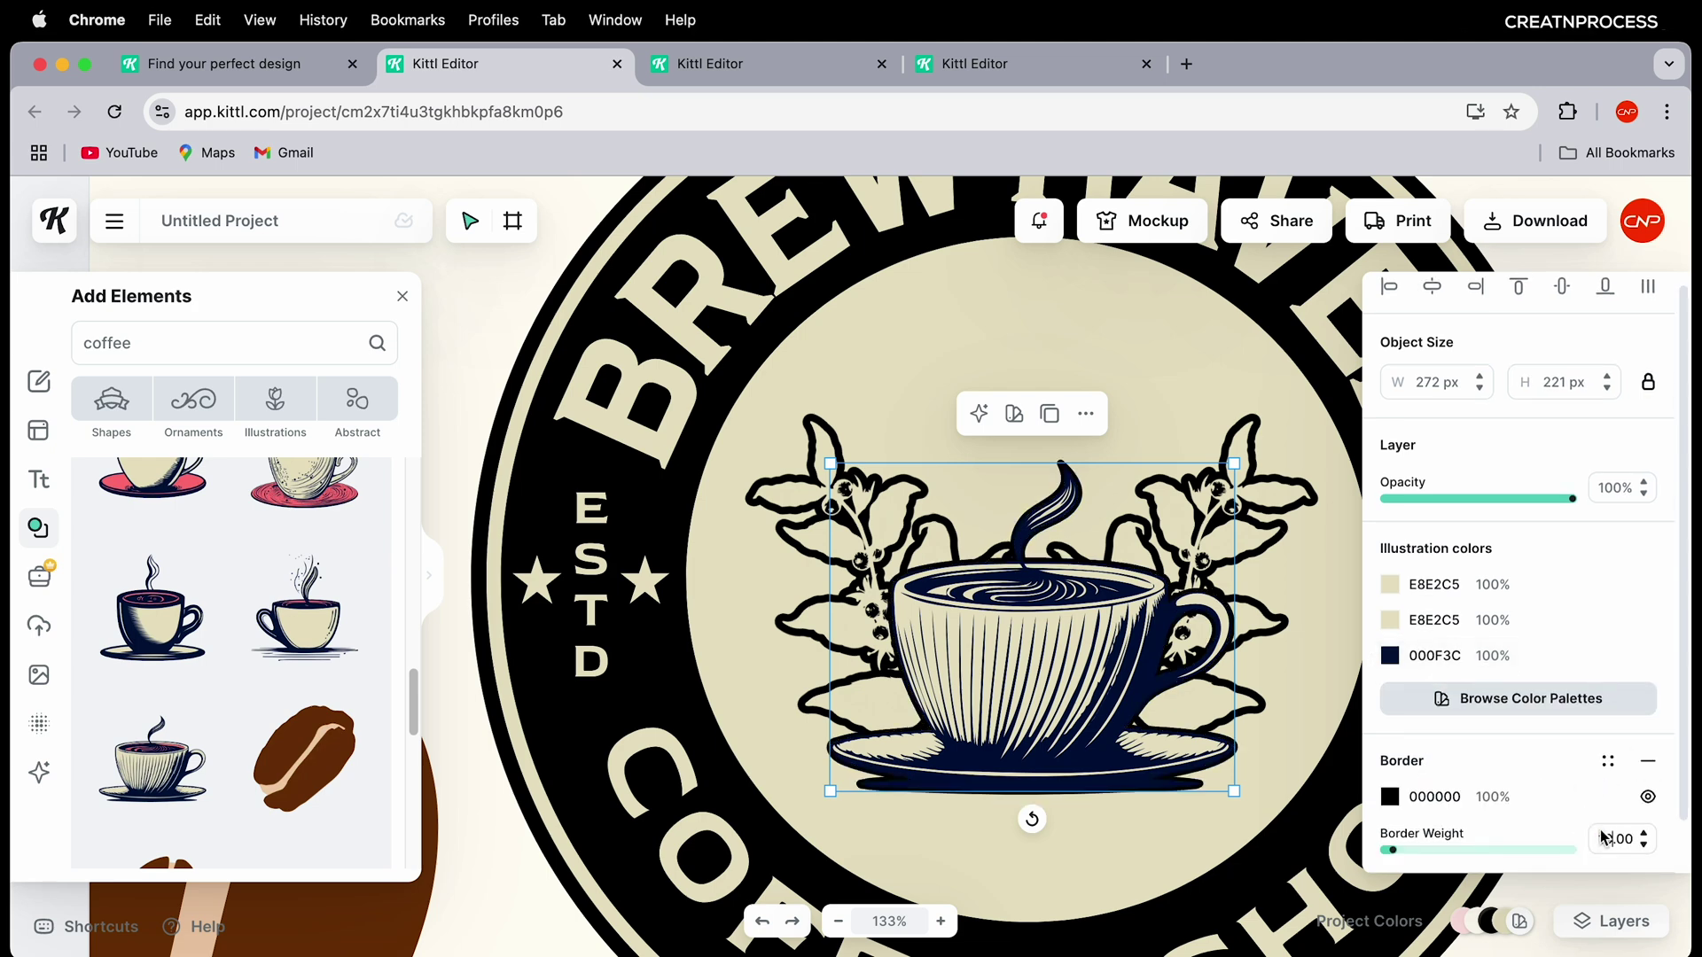
{"action": "key", "text": "Return"}
{"action": "left_click", "coordinate": [732, 752]}
{"action": "scroll", "coordinate": [990, 698], "scroll_direction": "down", "scroll_amount": 10}
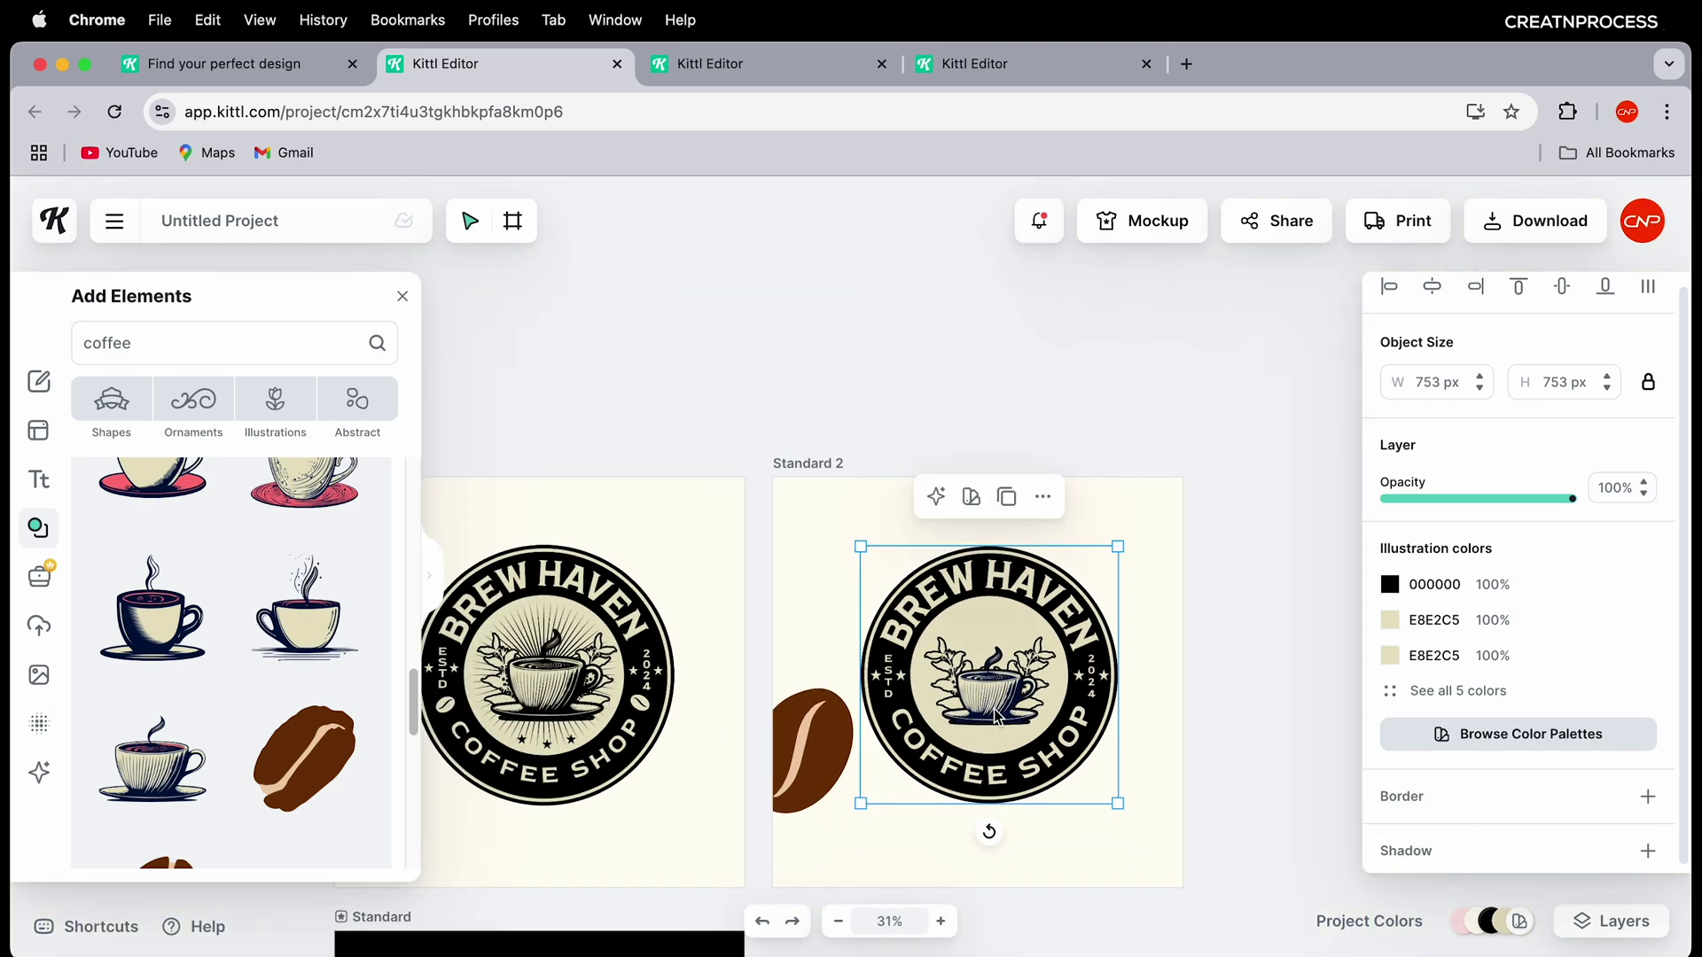
Step: Enlarge the coffee cup to about 300 × 243 px and reposition it between the two branches in the badge
{"action": "scroll", "coordinate": [997, 713], "scroll_direction": "up", "scroll_amount": 5}
{"action": "double_click", "coordinate": [1000, 654]}
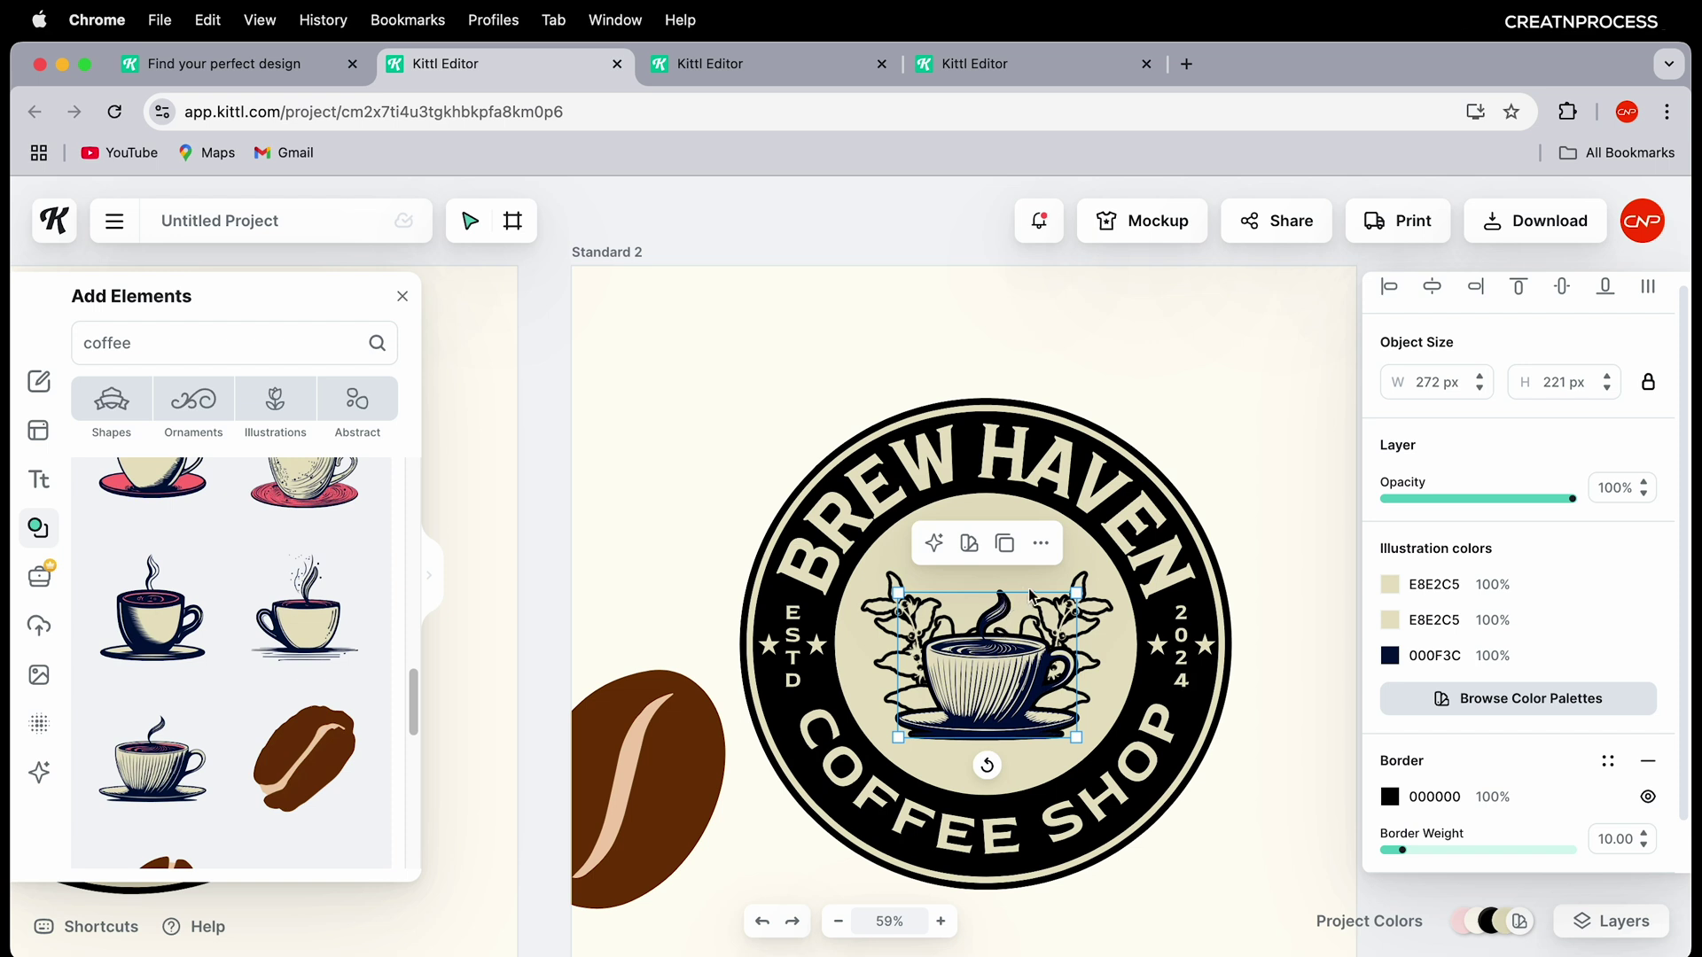
{"action": "left_click_drag", "start_coordinate": [1075, 594], "coordinate": [1100, 574]}
{"action": "left_click_drag", "start_coordinate": [972, 704], "coordinate": [980, 708]}
{"action": "scroll", "coordinate": [682, 670], "scroll_direction": "down", "scroll_amount": 5}
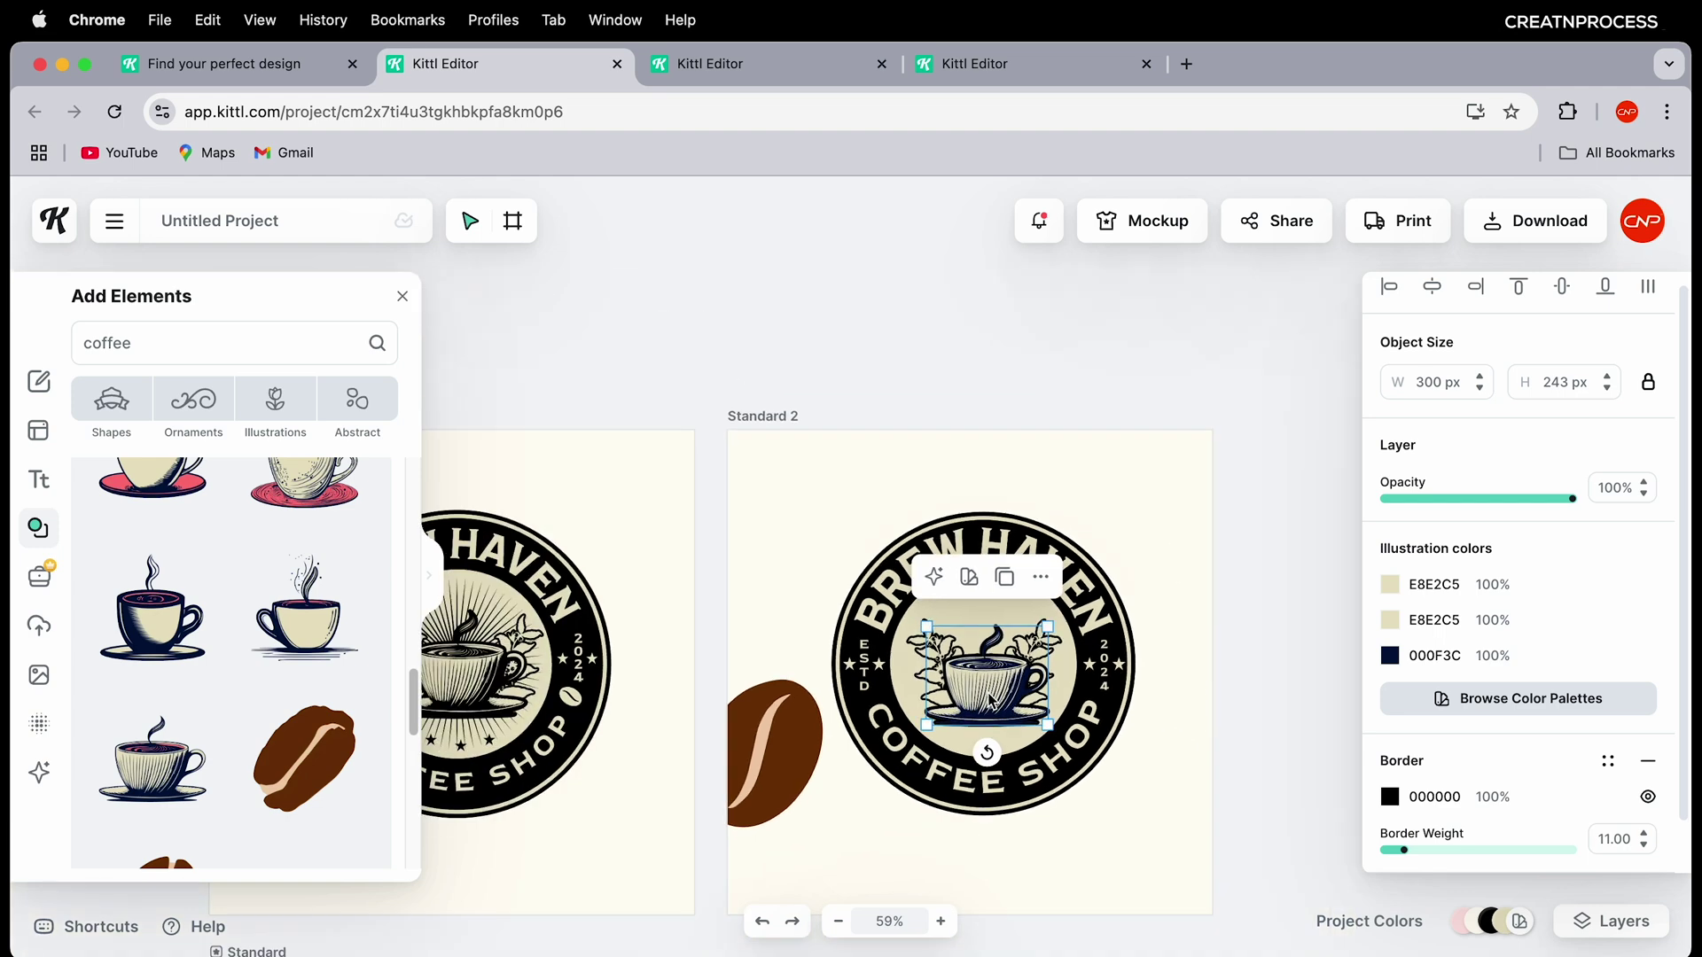
{"action": "scroll", "coordinate": [609, 636], "scroll_direction": "up", "scroll_amount": 5}
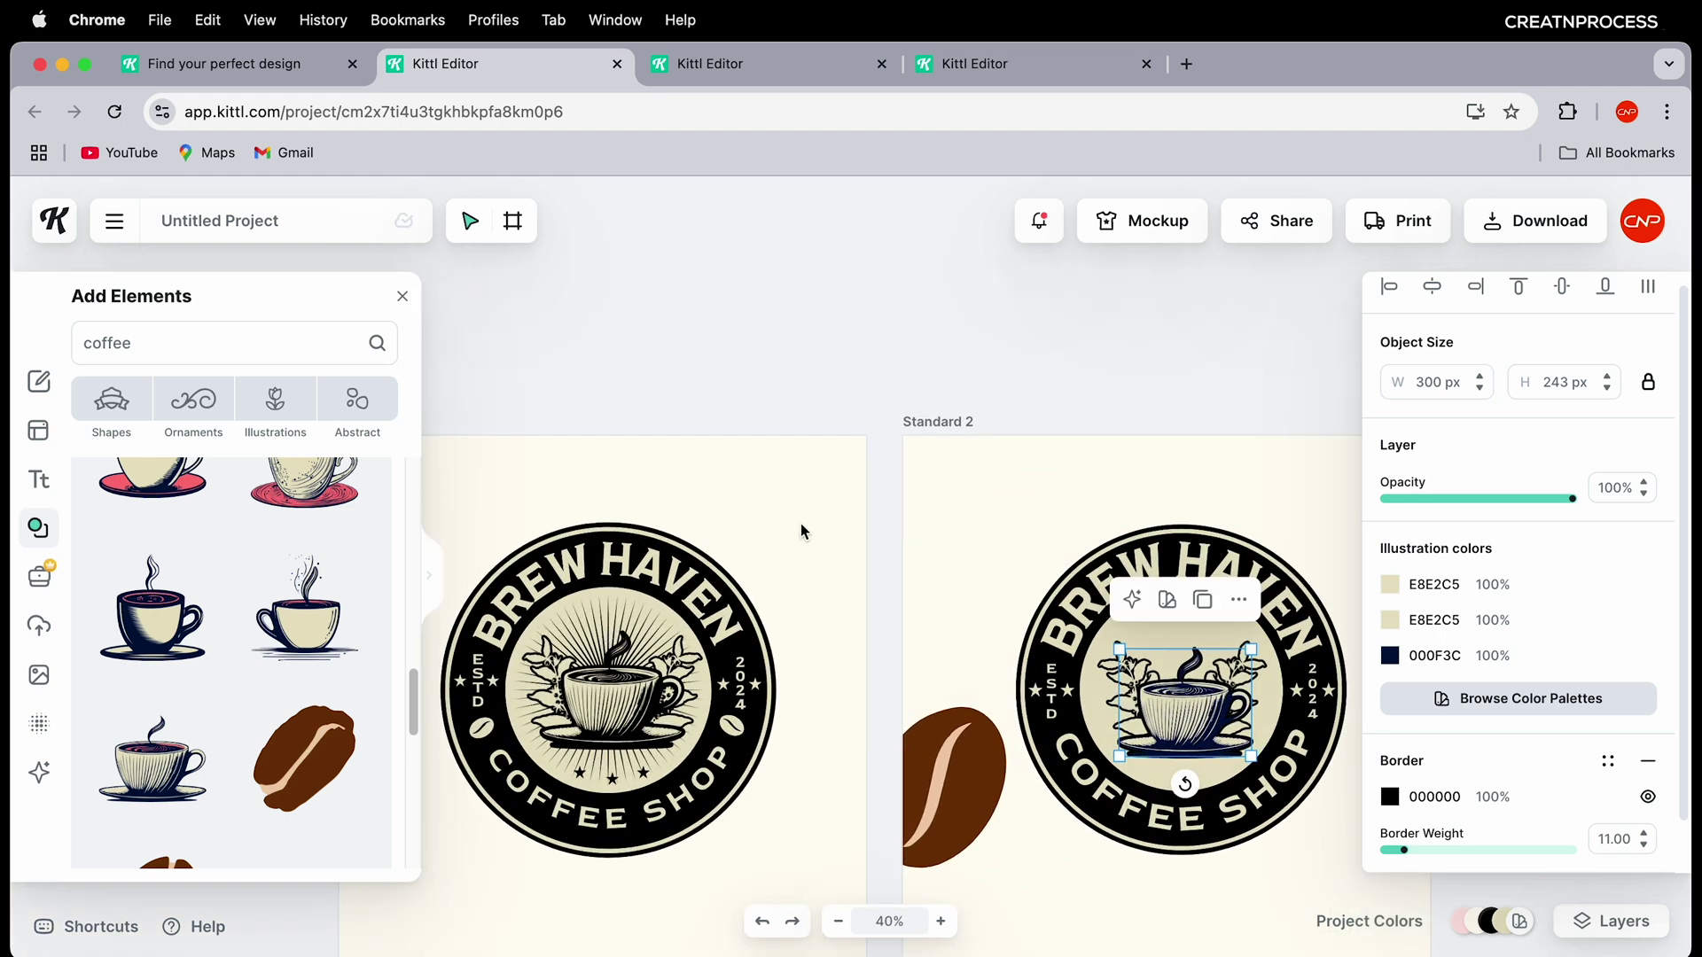
{"action": "left_click", "coordinate": [800, 531]}
{"action": "scroll", "coordinate": [984, 537], "scroll_direction": "up", "scroll_amount": 5}
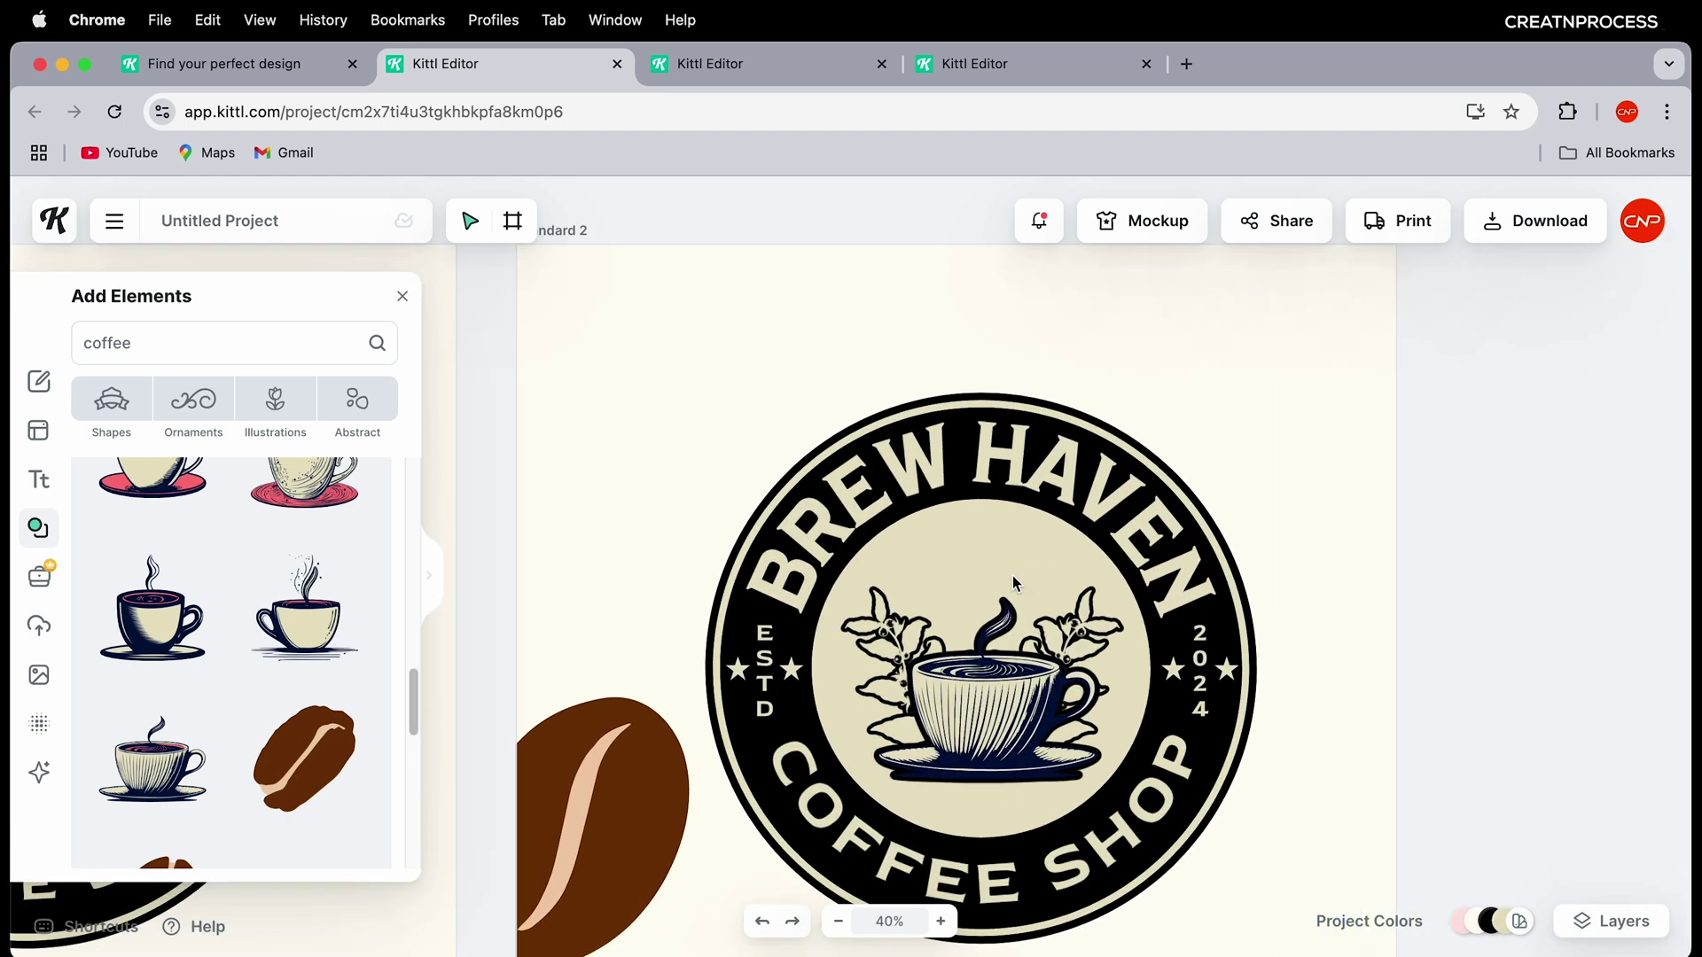
Step: Find the Rays category among the ornaments and place the black radial ray pattern over the badge's centre
{"action": "left_click_drag", "start_coordinate": [135, 344], "coordinate": [55, 332]}
{"action": "left_click", "coordinate": [193, 407]}
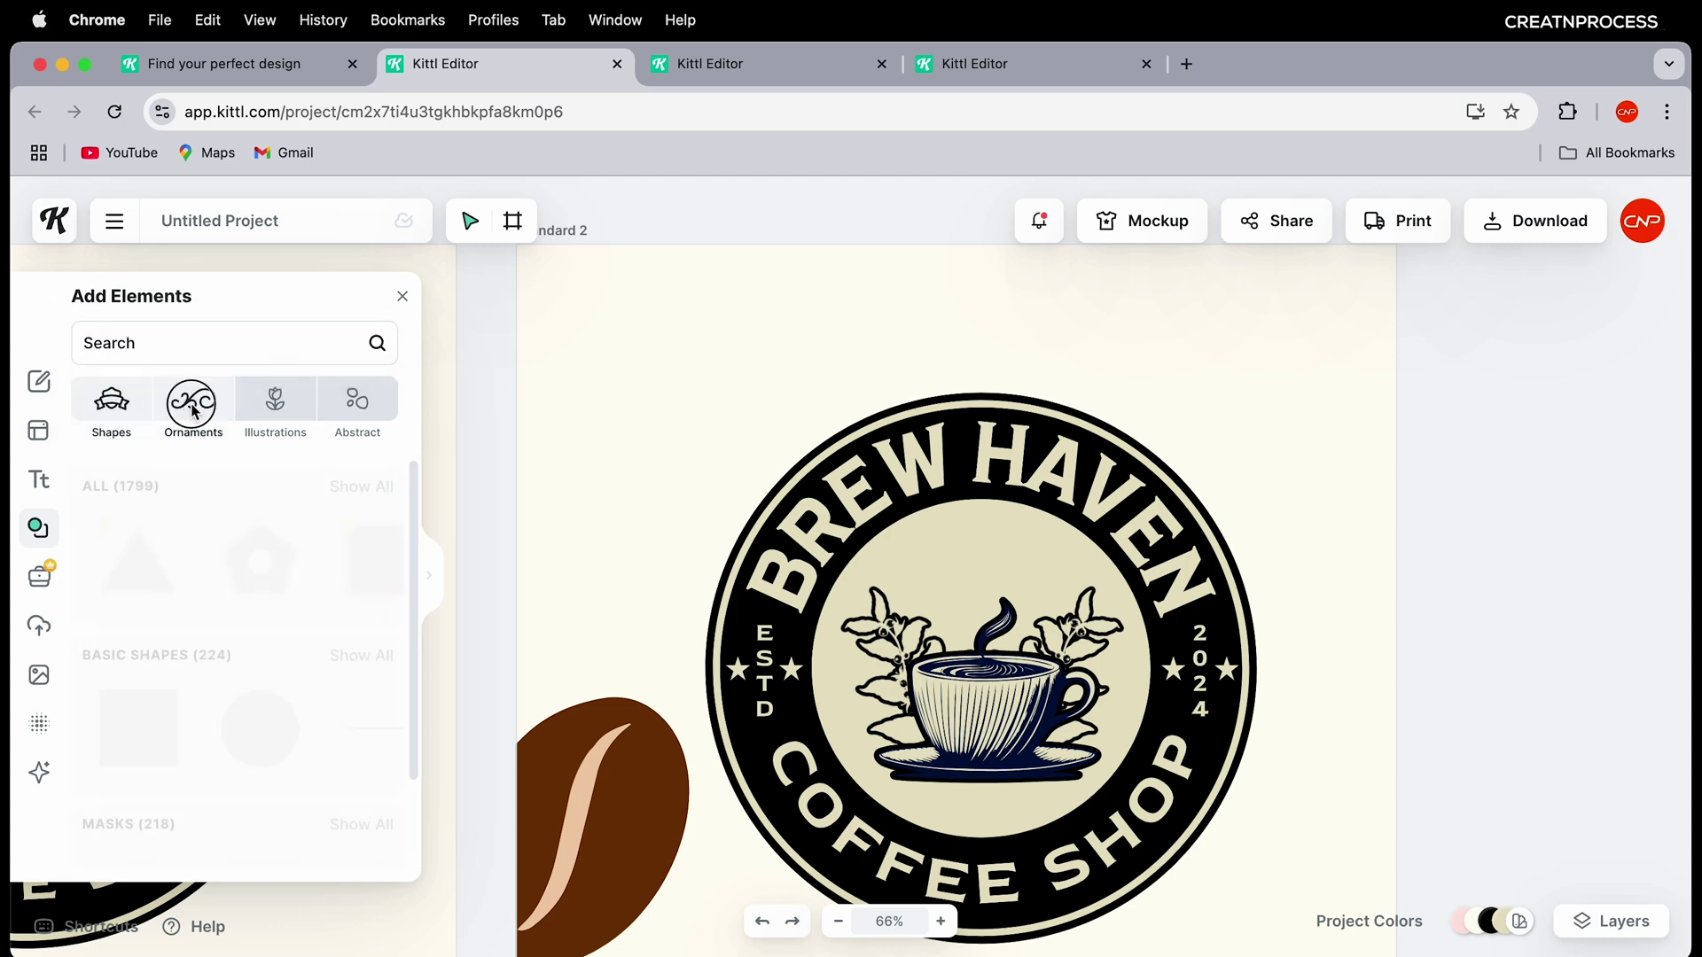
{"action": "scroll", "coordinate": [264, 611], "scroll_direction": "down", "scroll_amount": 7}
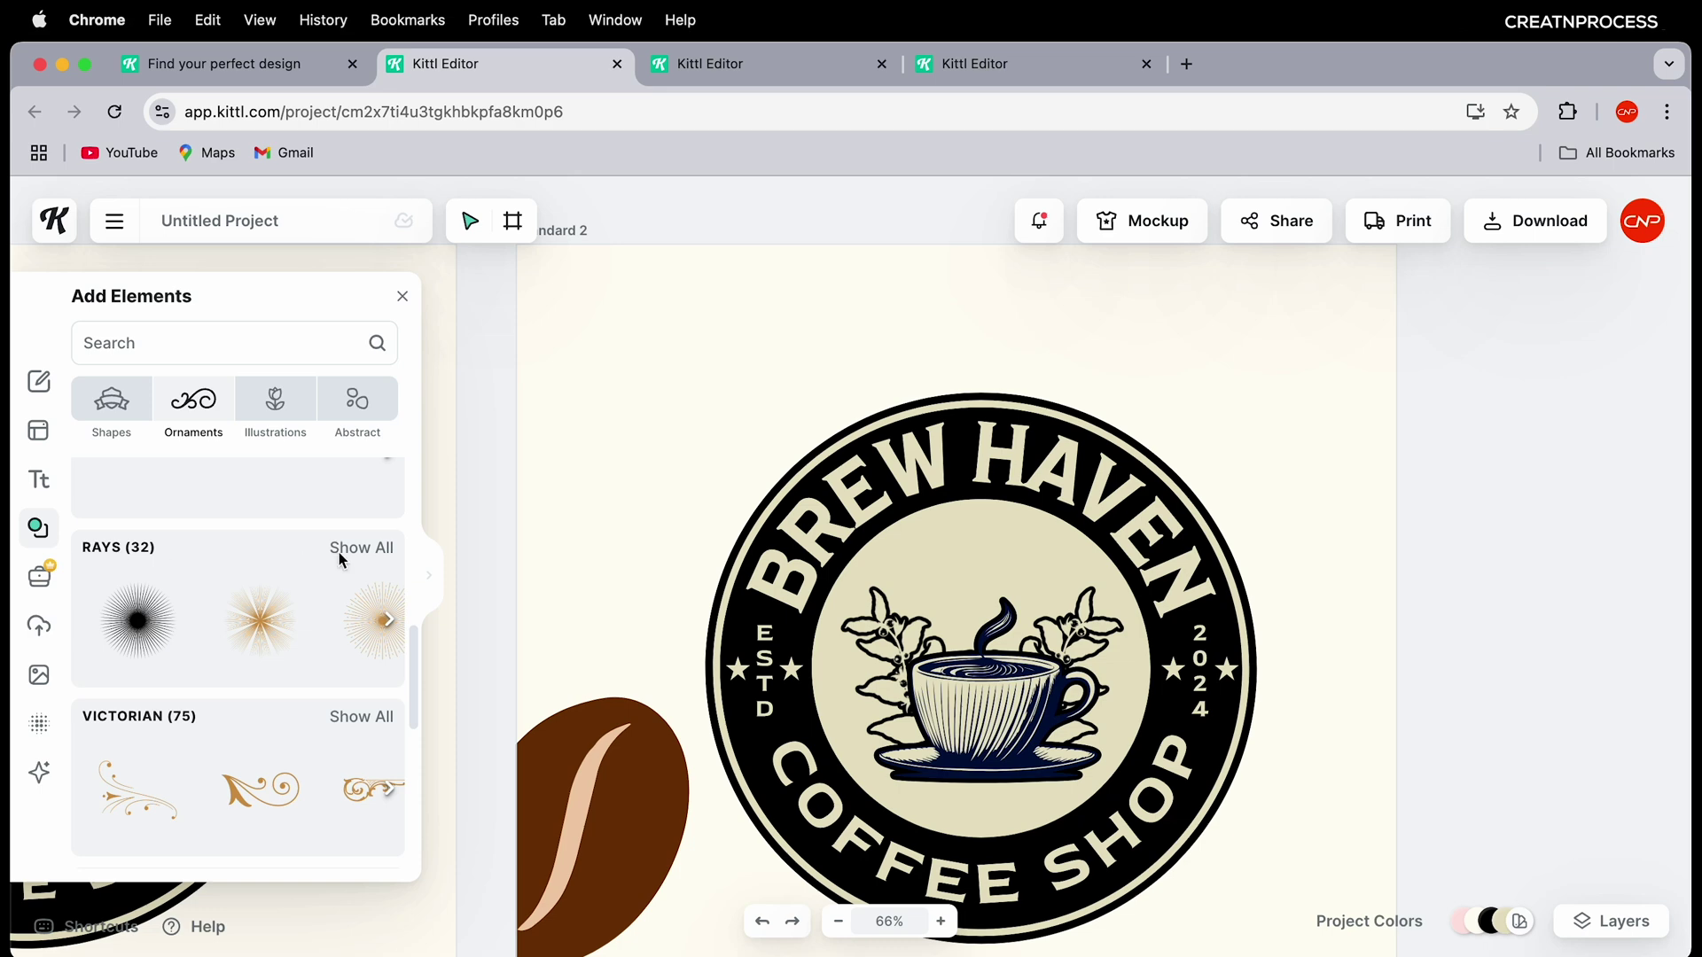
{"action": "left_click", "coordinate": [351, 550]}
{"action": "scroll", "coordinate": [193, 655], "scroll_direction": "down", "scroll_amount": 5}
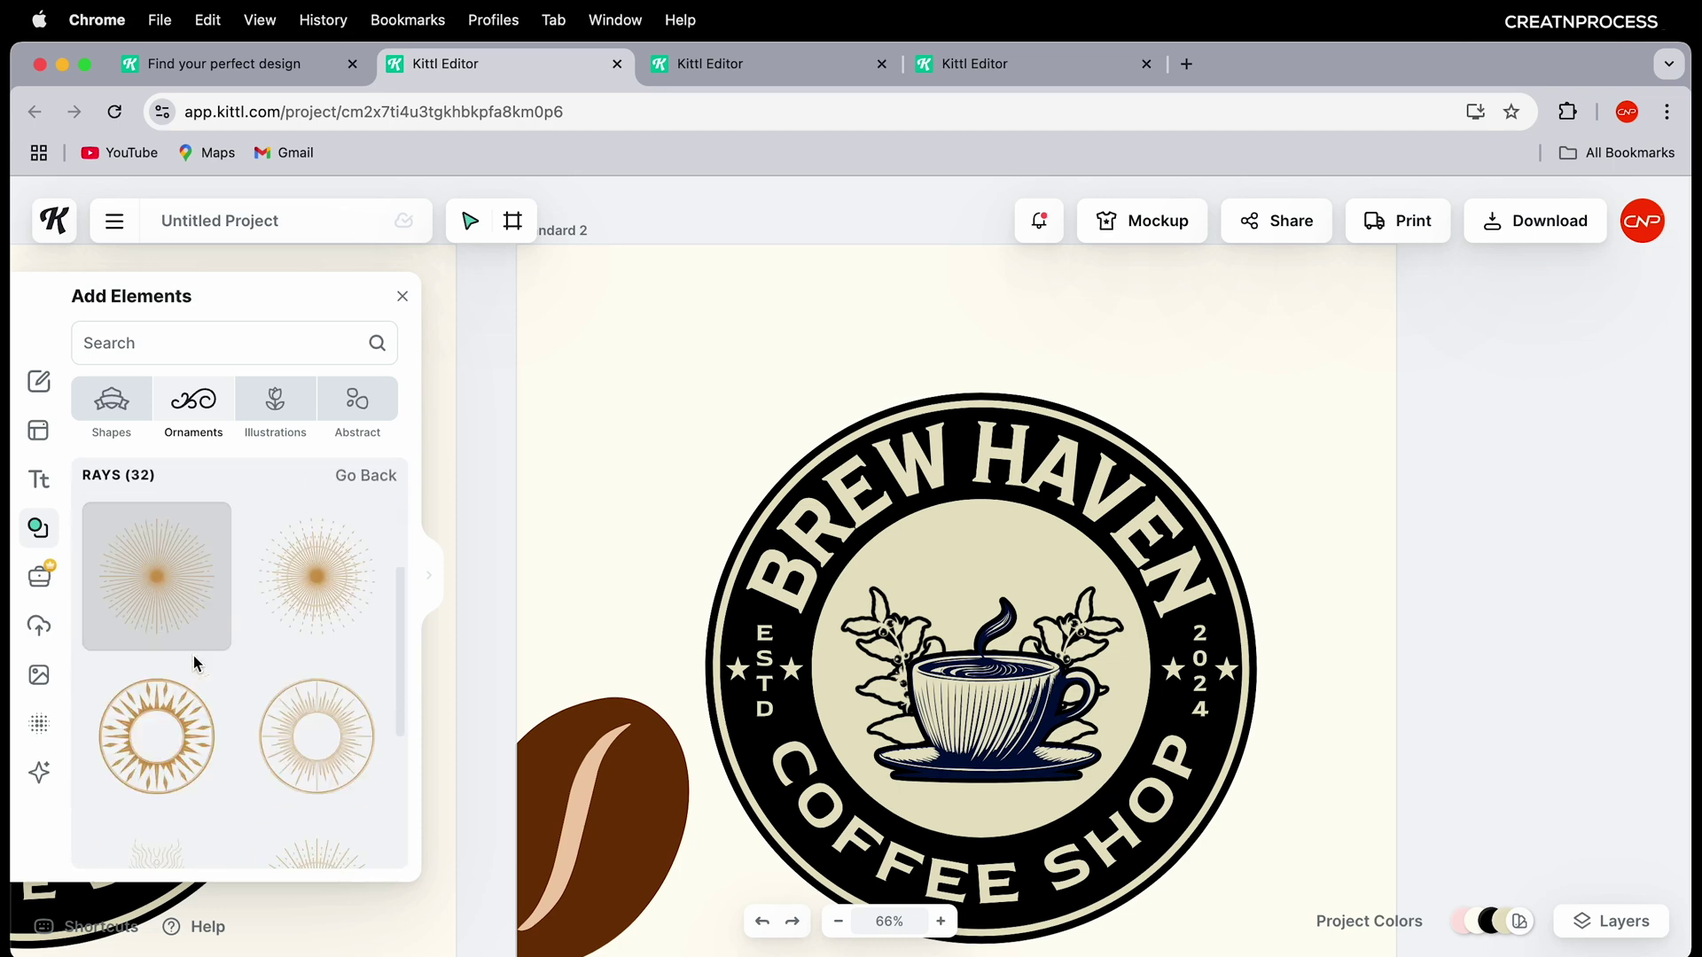
{"action": "scroll", "coordinate": [269, 716], "scroll_direction": "up", "scroll_amount": 10}
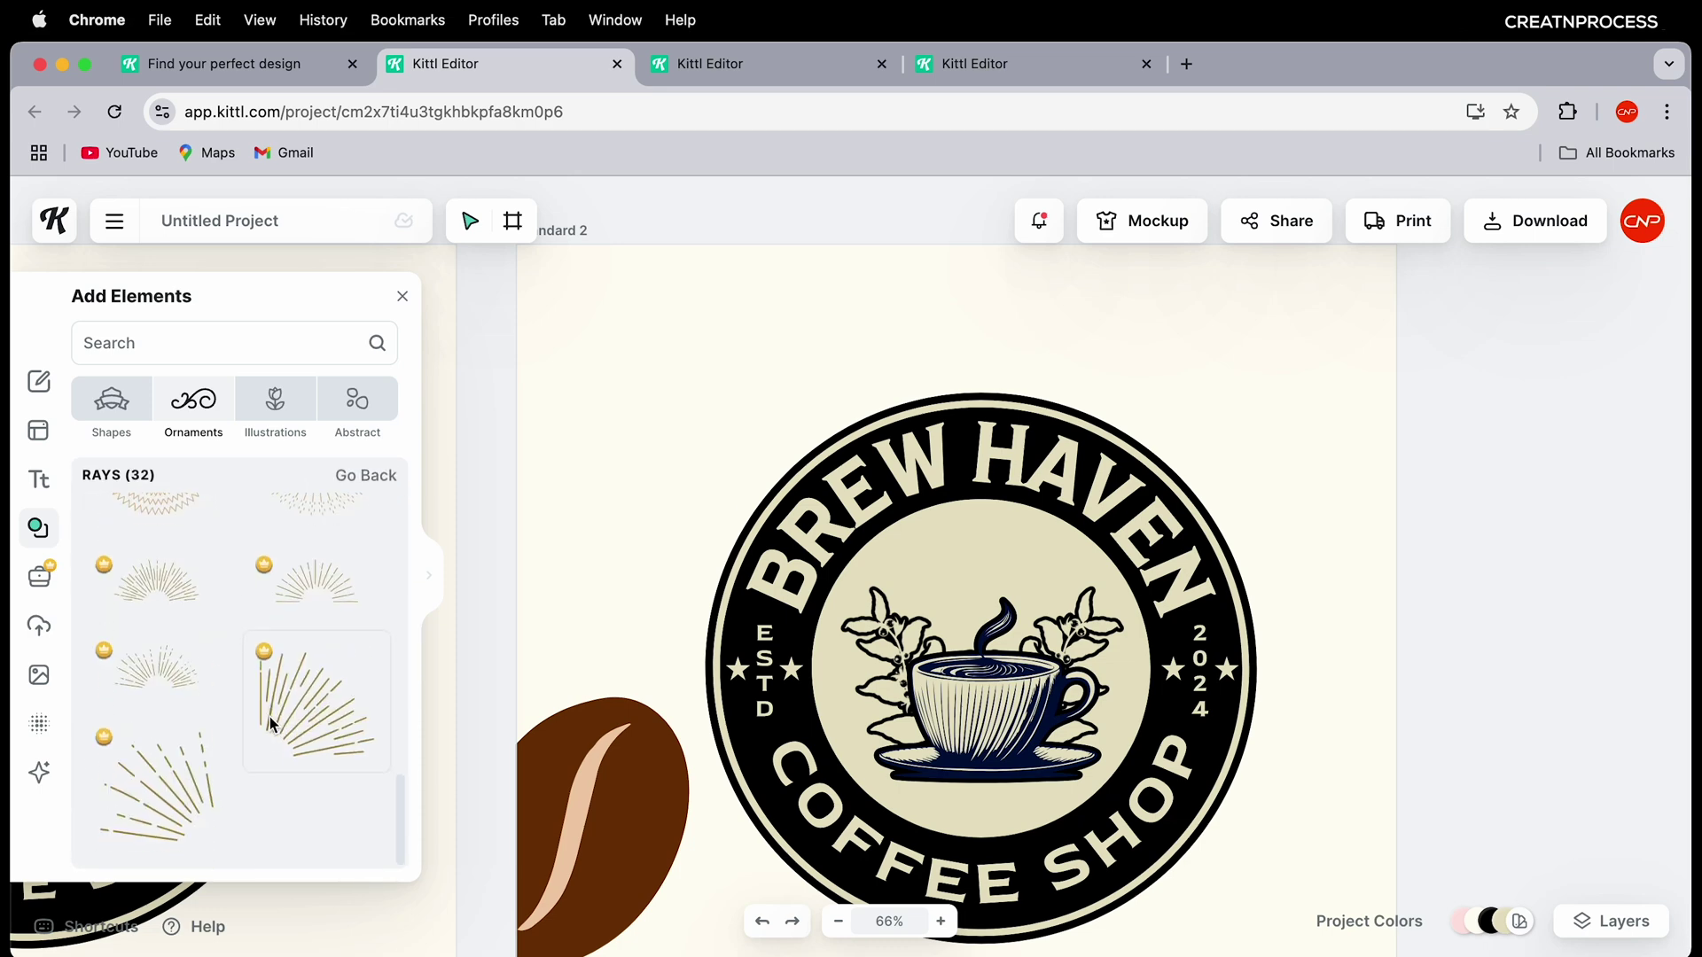
{"action": "left_click_drag", "start_coordinate": [168, 574], "coordinate": [1027, 674]}
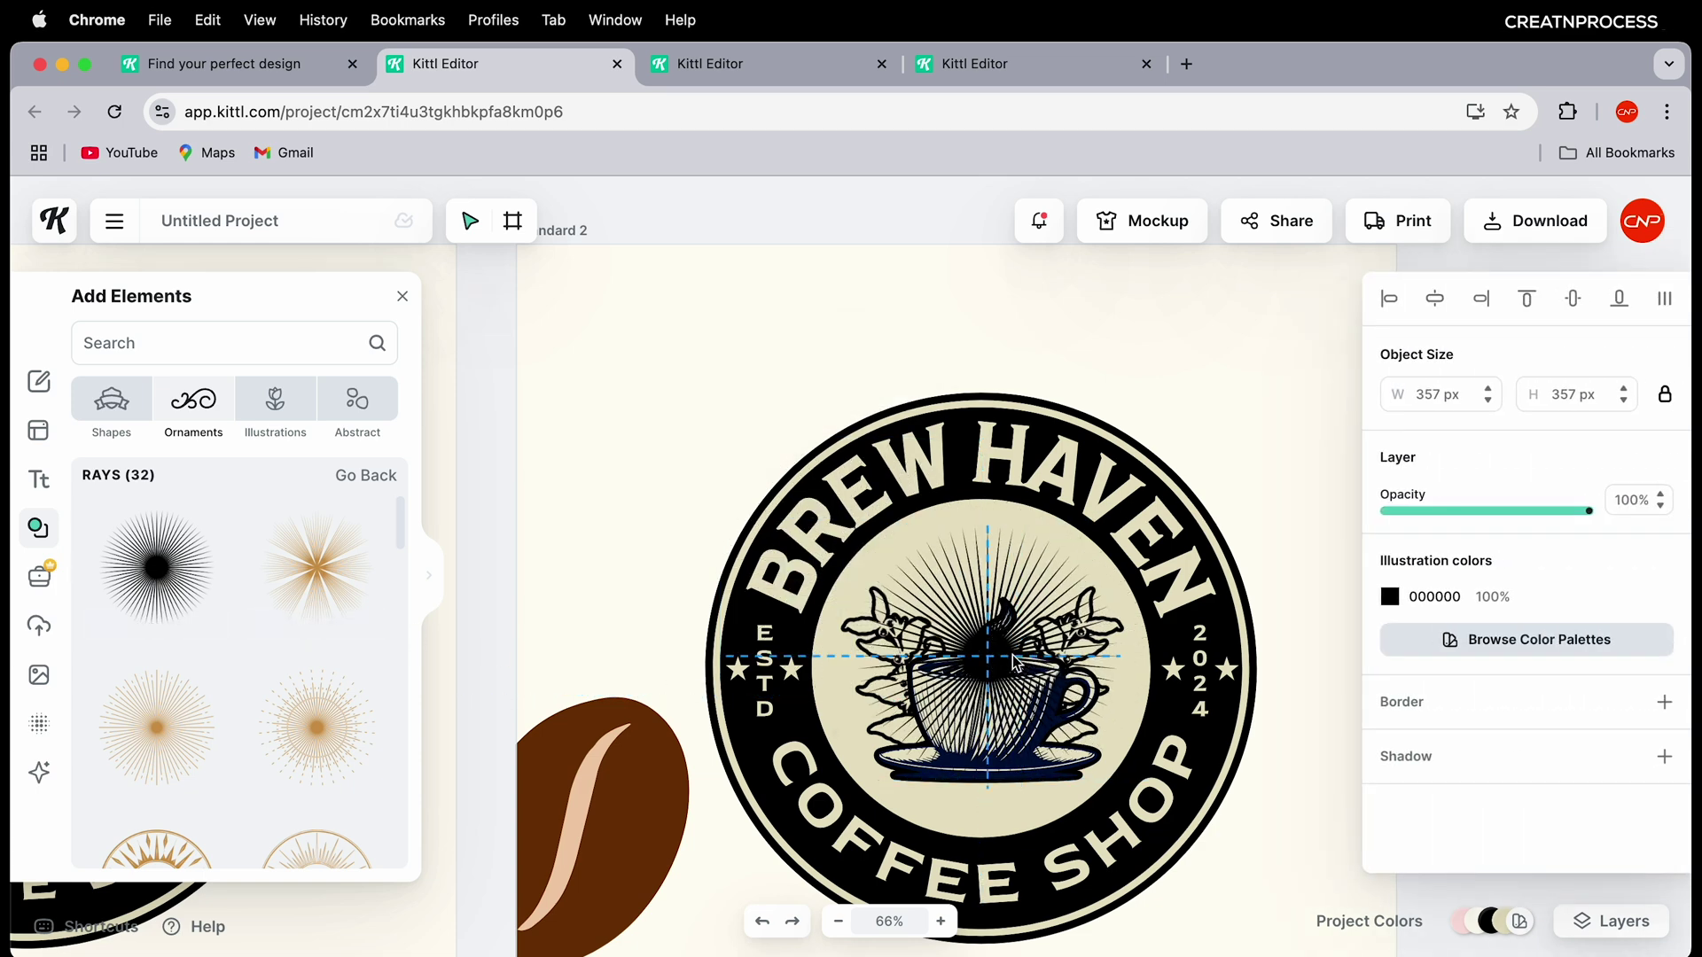
Step: Resize the radial pattern to about 418 × 418 px and centre it in the badge's inner circle
{"action": "left_click_drag", "start_coordinate": [1113, 784], "coordinate": [1236, 895]}
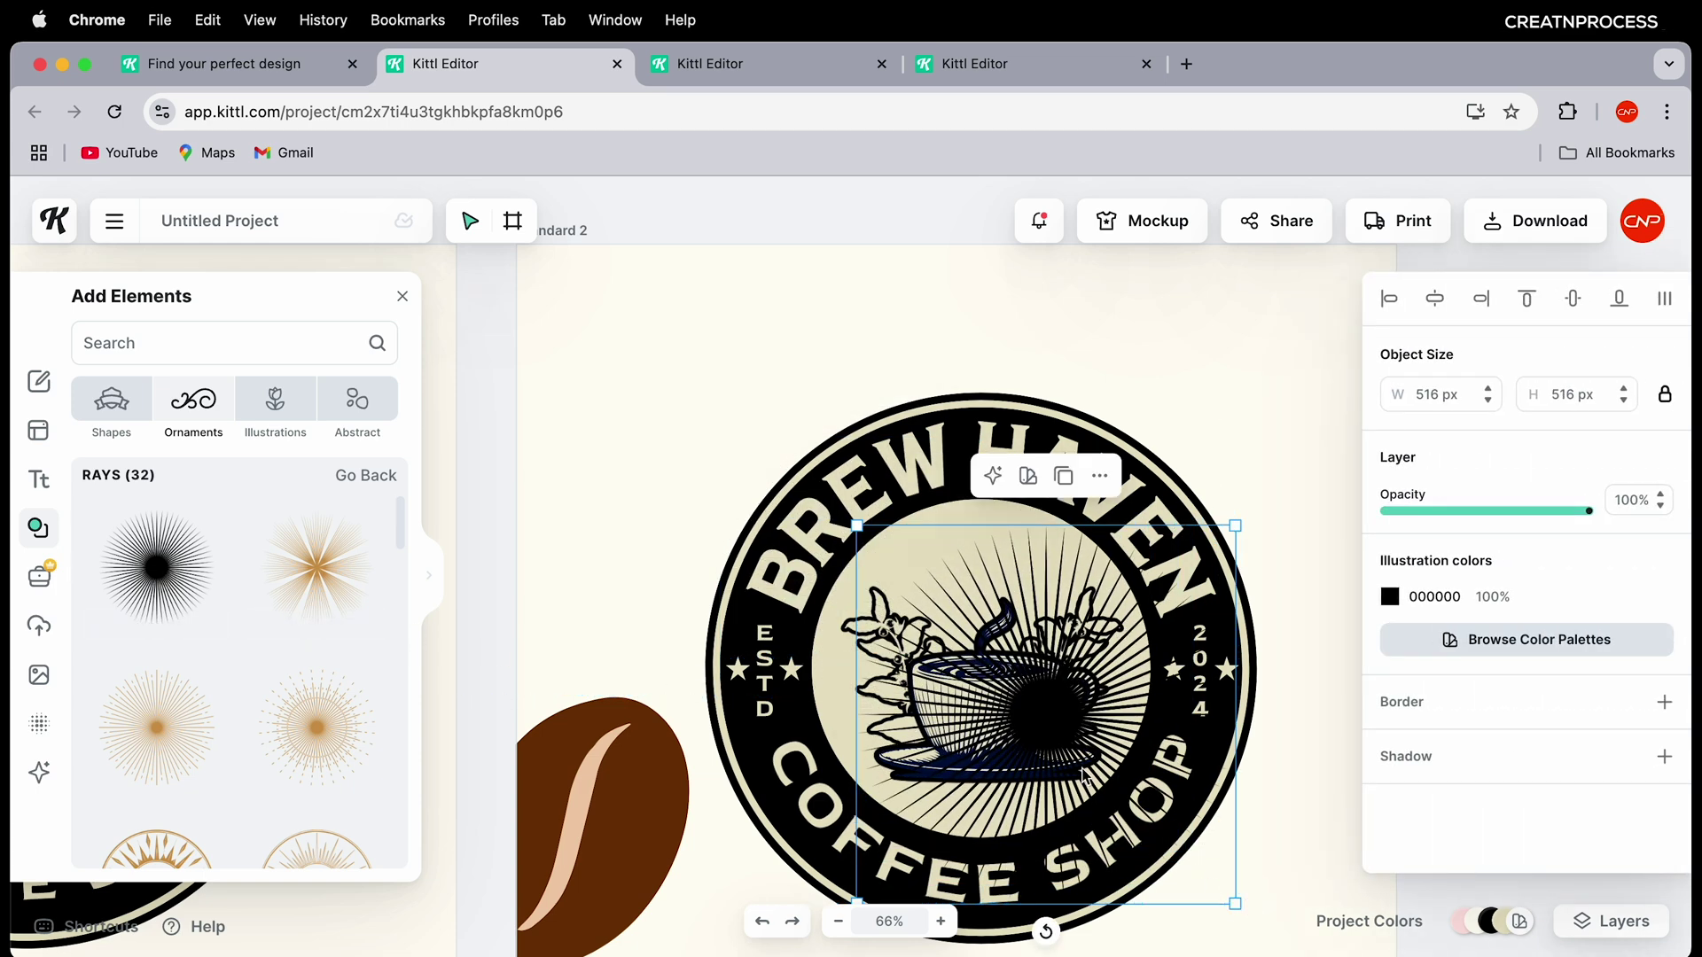
{"action": "left_click_drag", "start_coordinate": [1074, 736], "coordinate": [990, 675]}
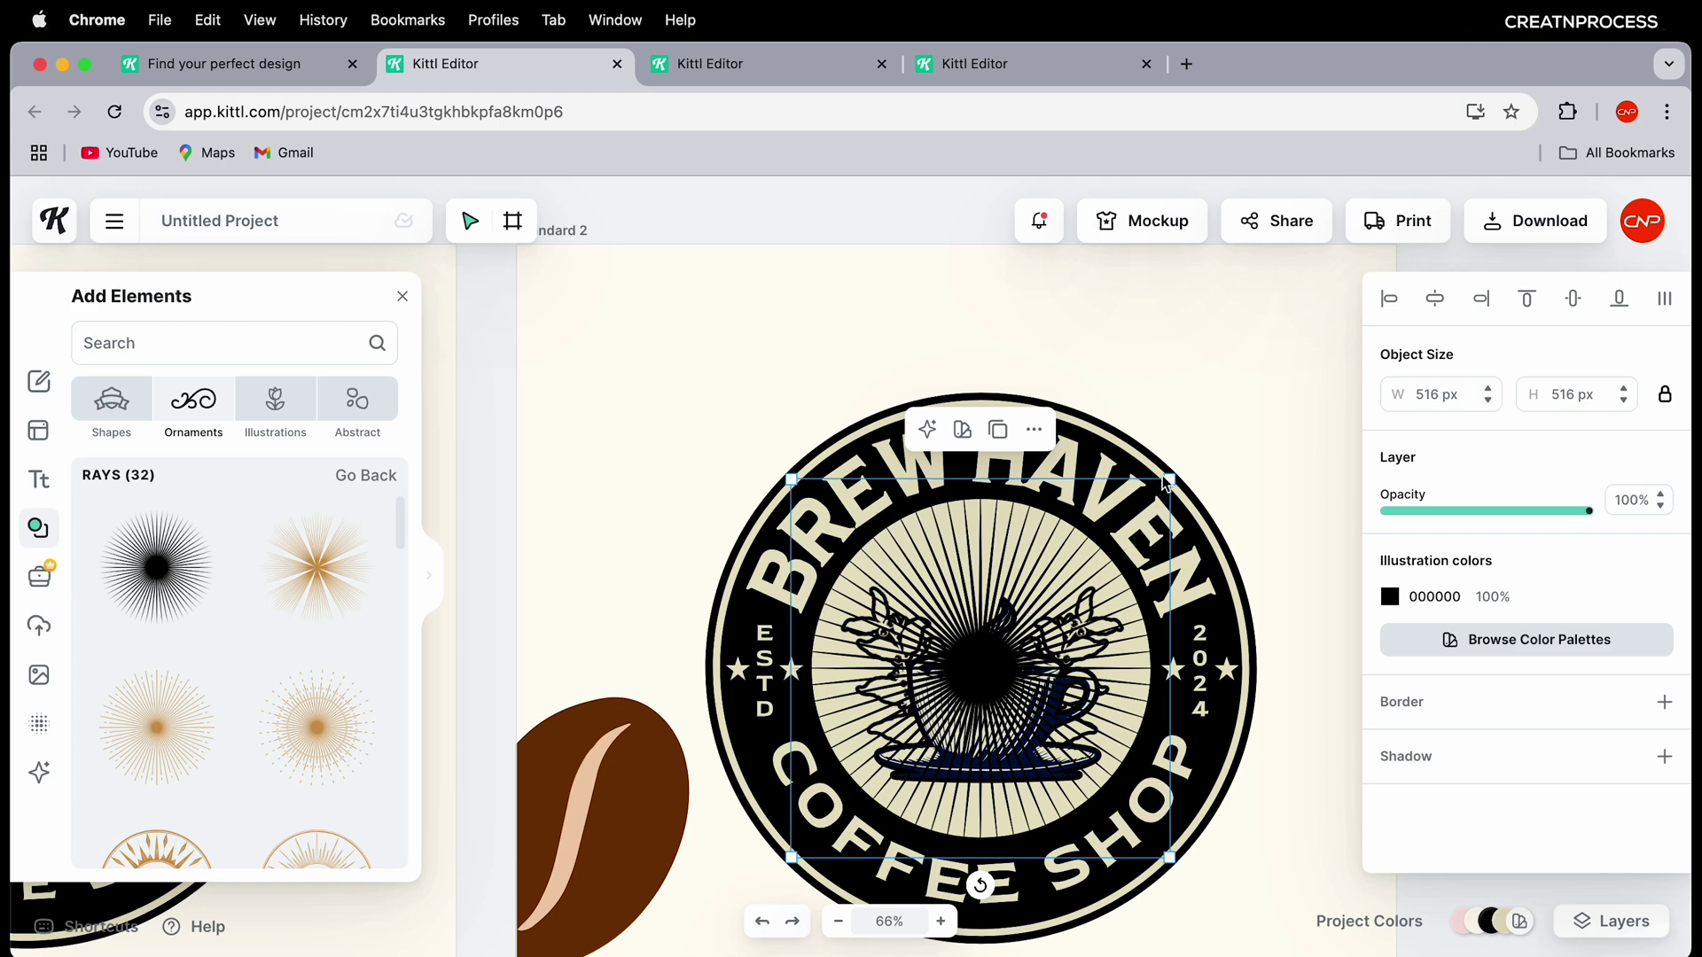
{"action": "left_click_drag", "start_coordinate": [1168, 480], "coordinate": [1099, 550]}
{"action": "left_click_drag", "start_coordinate": [957, 718], "coordinate": [996, 685]}
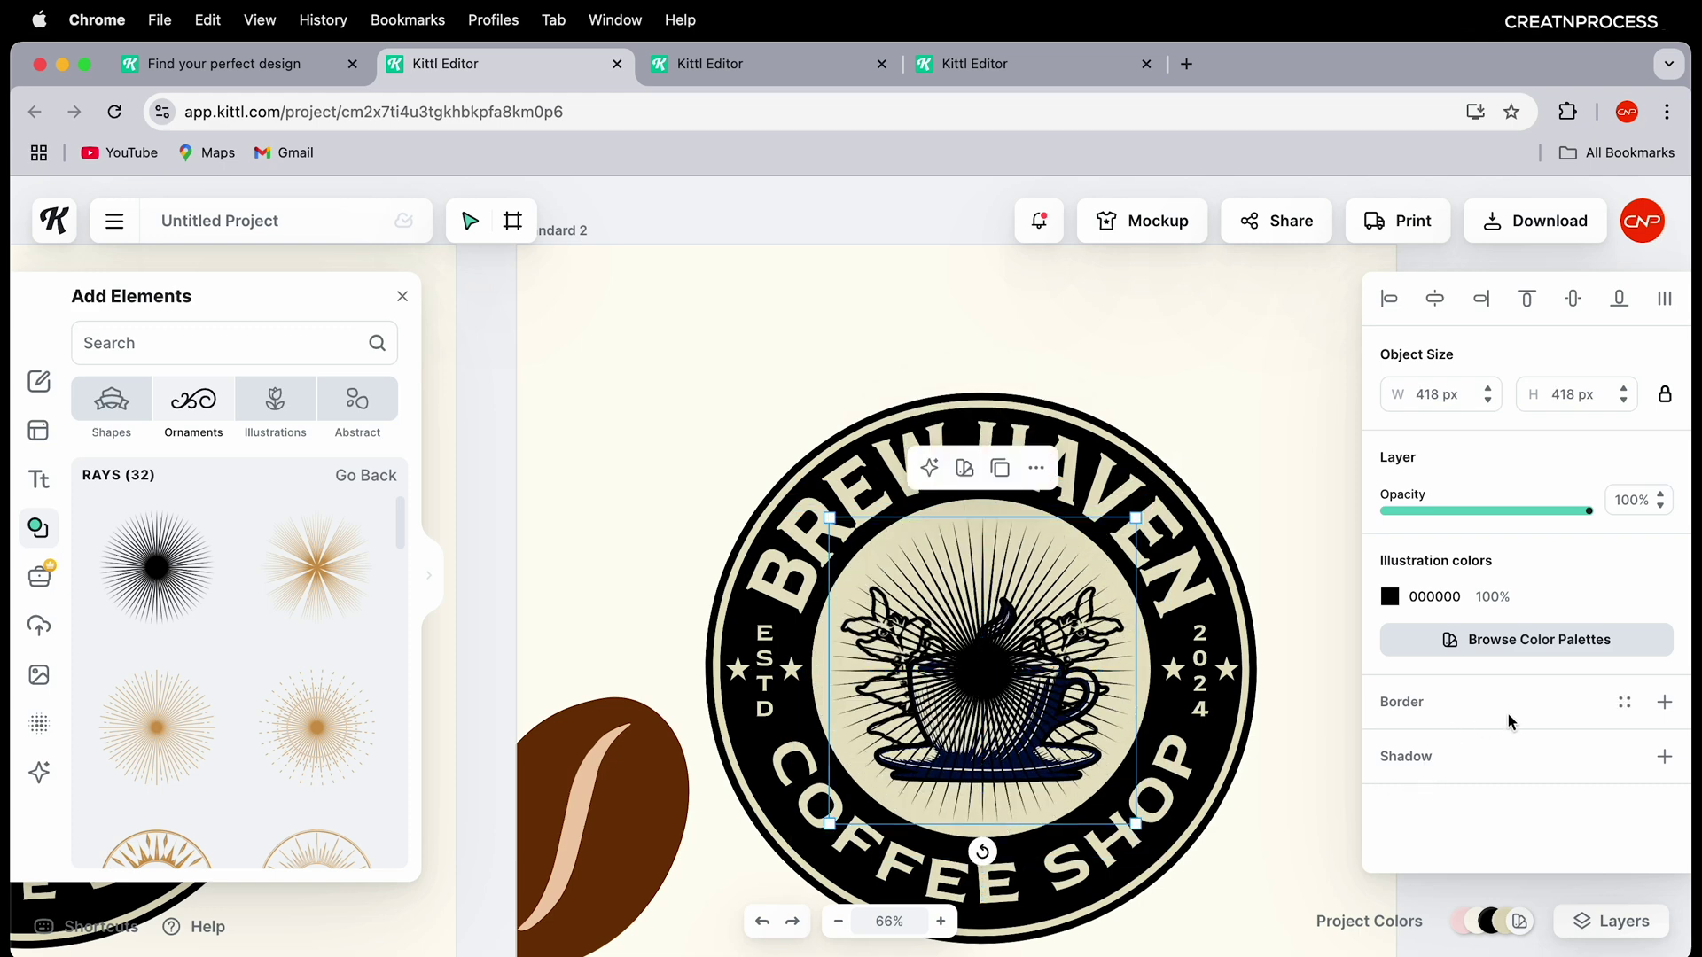
Step: Move the radial pattern layer down the stack so it sits behind the coffee cup and both branches
{"action": "left_click", "coordinate": [1614, 920]}
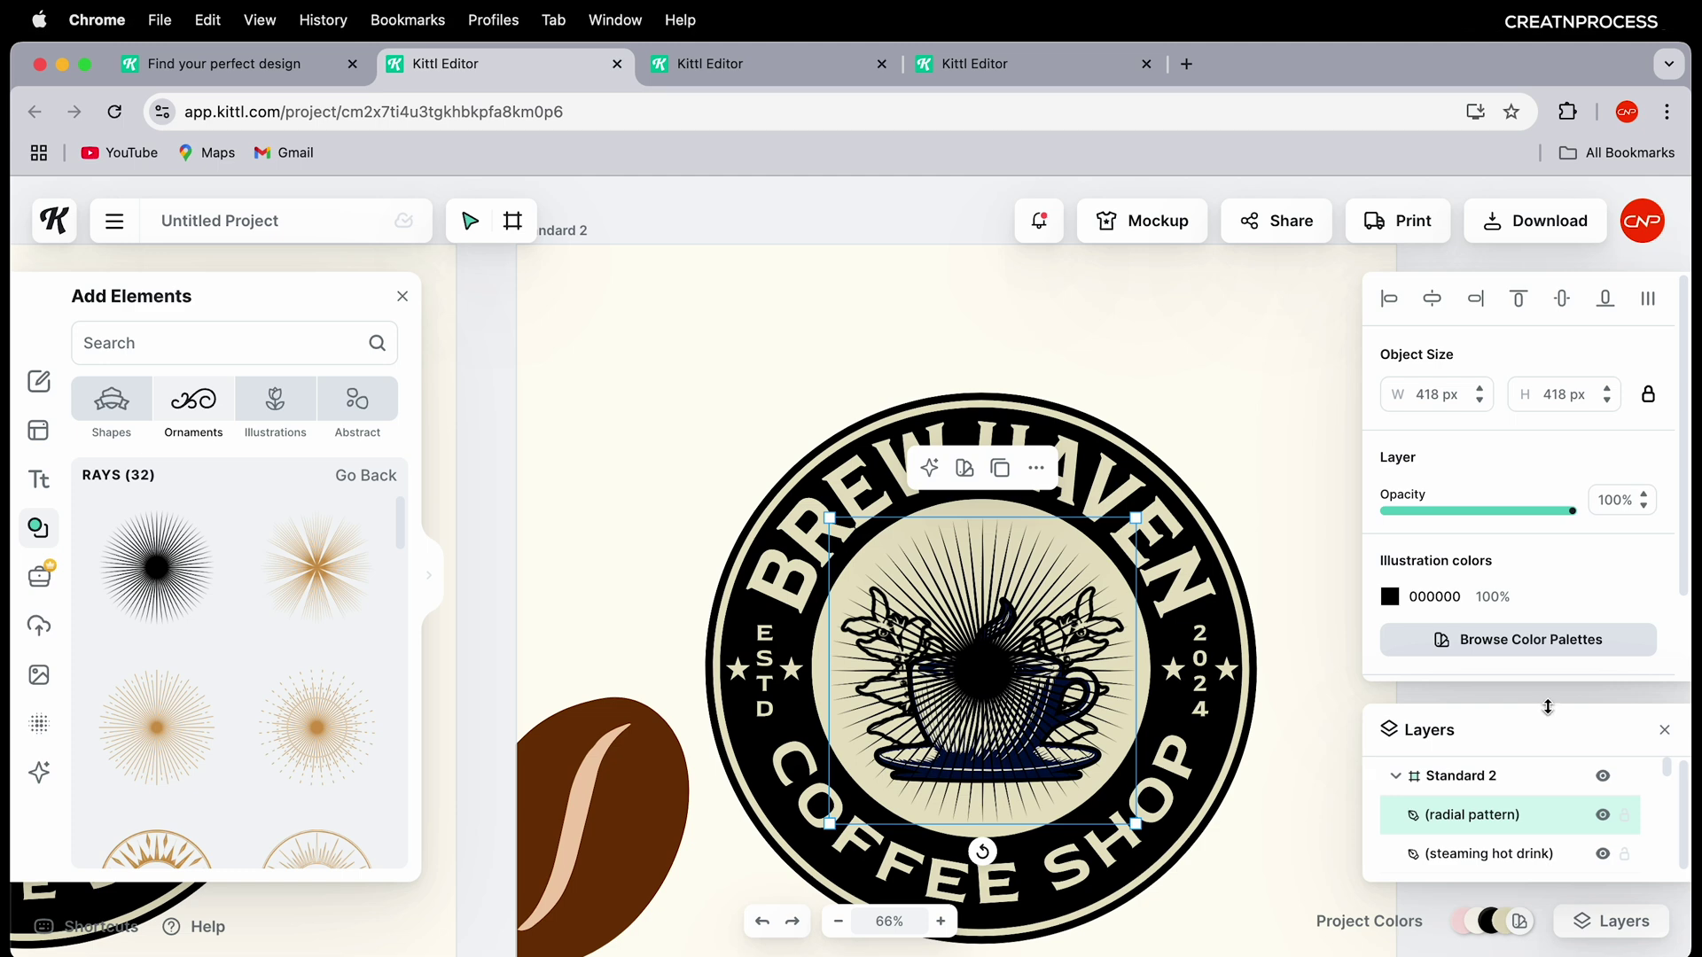
{"action": "left_click_drag", "start_coordinate": [1547, 706], "coordinate": [1538, 520]}
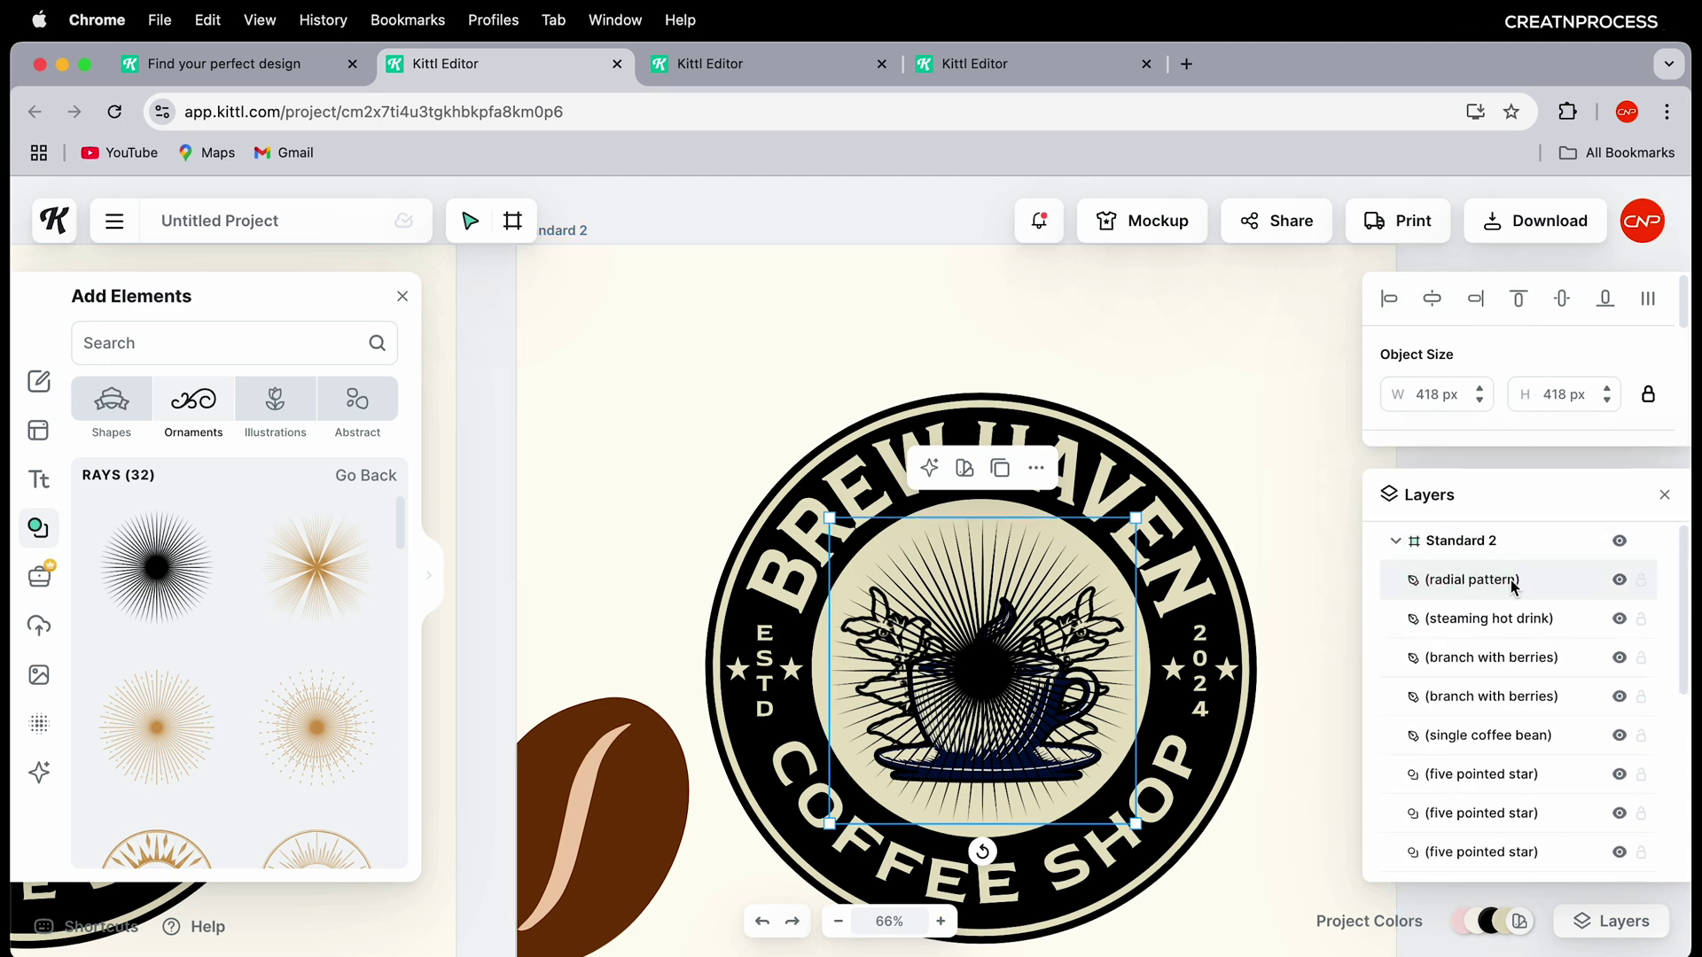
{"action": "left_click_drag", "start_coordinate": [1526, 585], "coordinate": [1531, 814]}
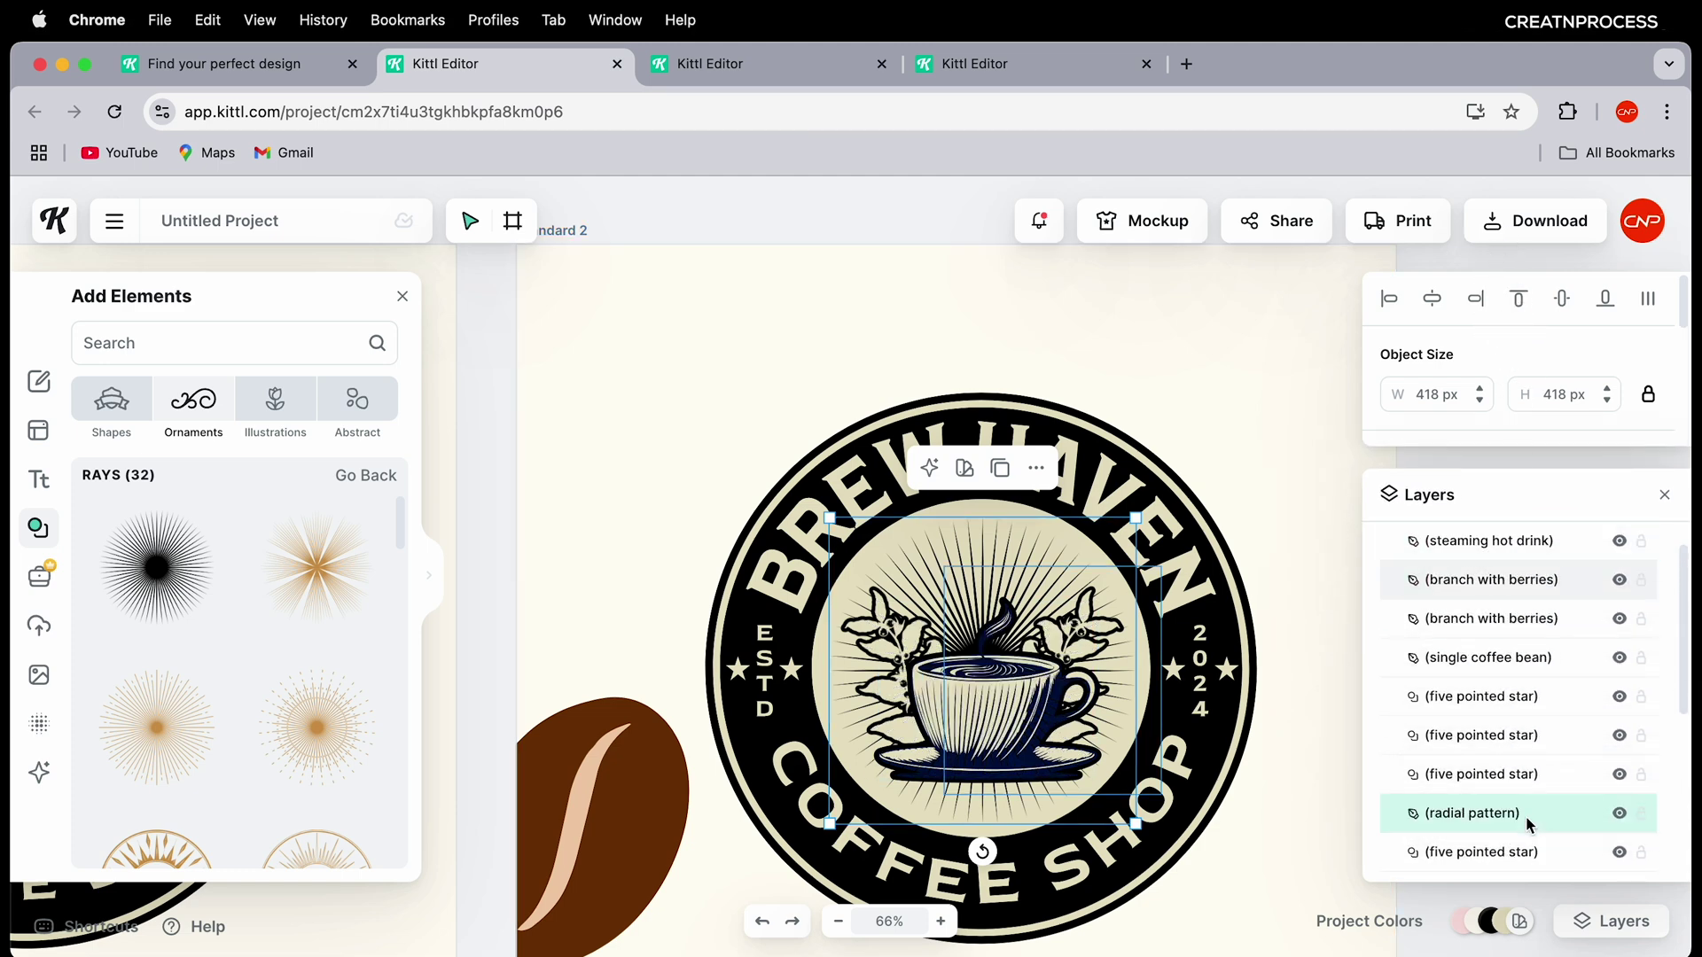
{"action": "left_click", "coordinate": [1282, 425]}
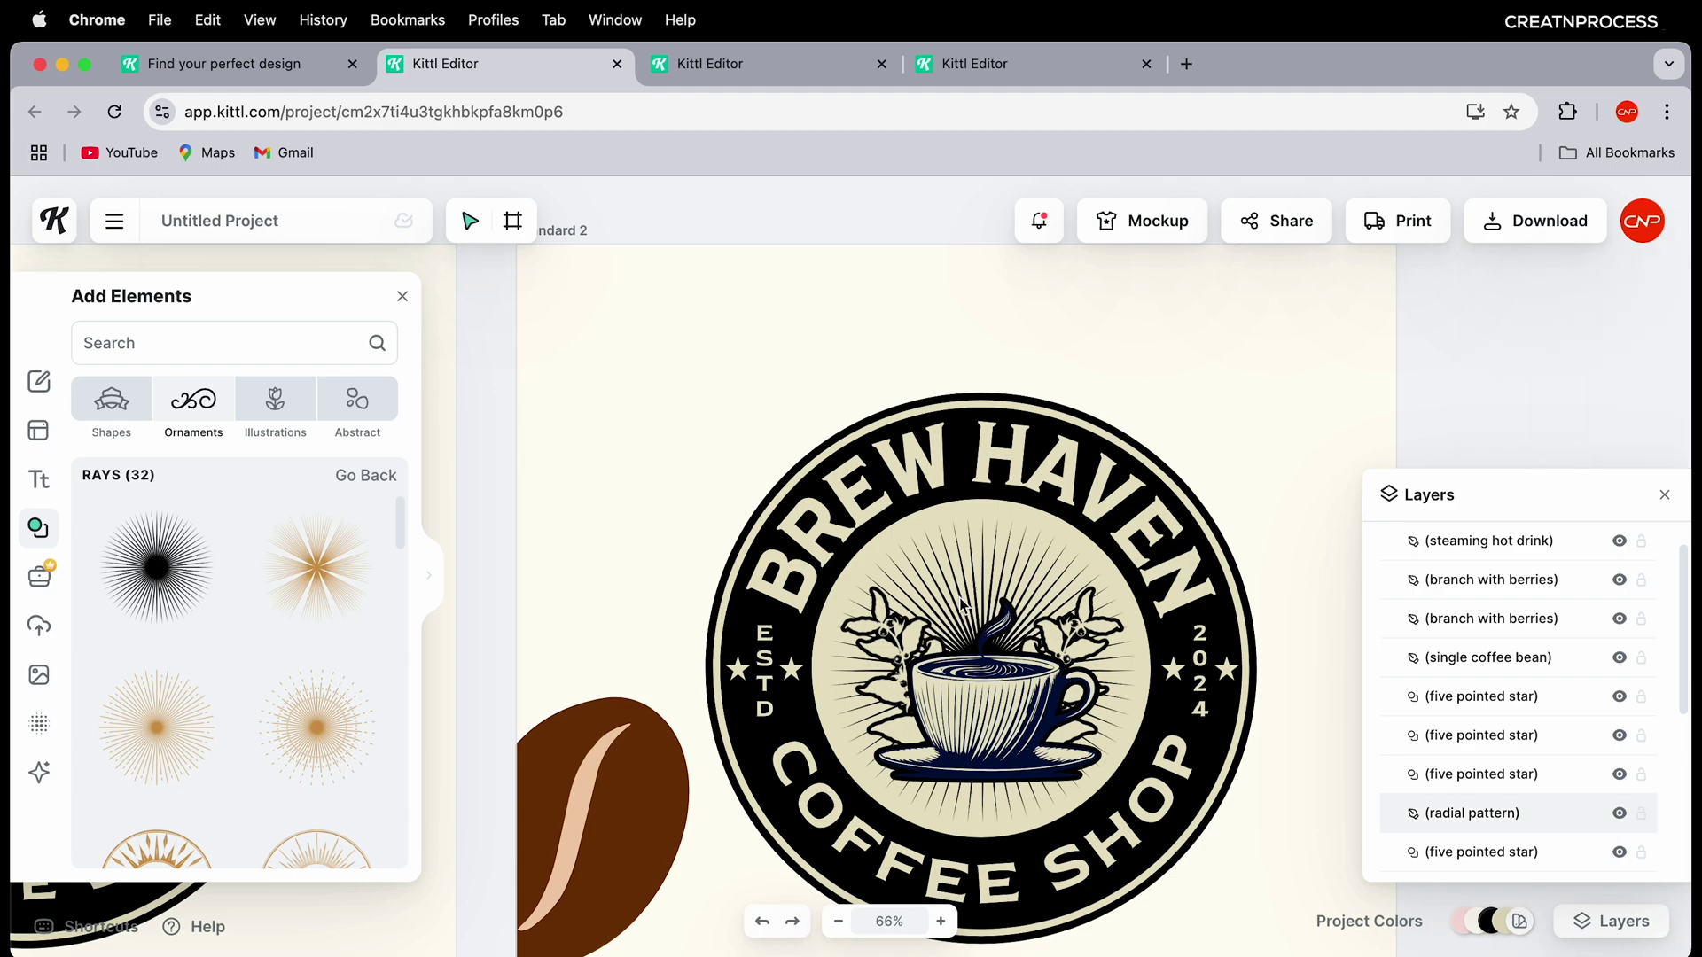
Step: Delete the loose brown coffee bean beside the badge on the Standard 2 artboard
{"action": "scroll", "coordinate": [961, 605], "scroll_direction": "down", "scroll_amount": 5}
{"action": "left_click", "coordinate": [792, 703]}
{"action": "key", "text": "Delete"}
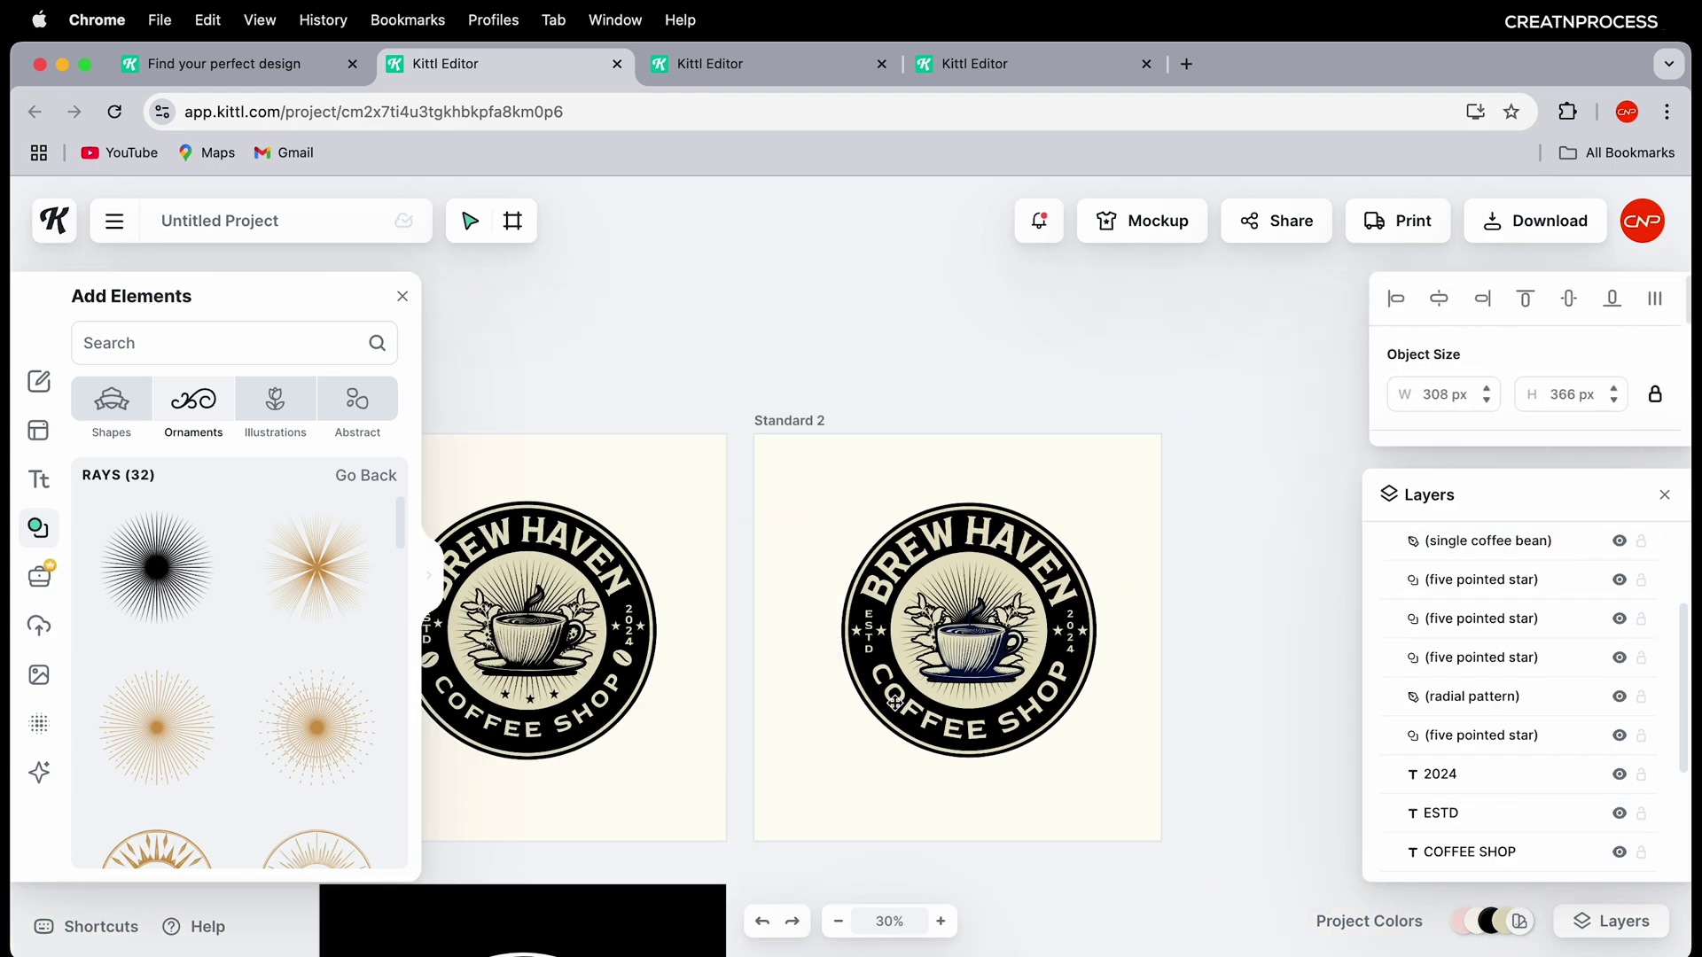
Step: Duplicate the Standard 2 artboard and place the copy directly below it, beside the black Standard artboard
{"action": "scroll", "coordinate": [805, 740], "scroll_direction": "down", "scroll_amount": 5}
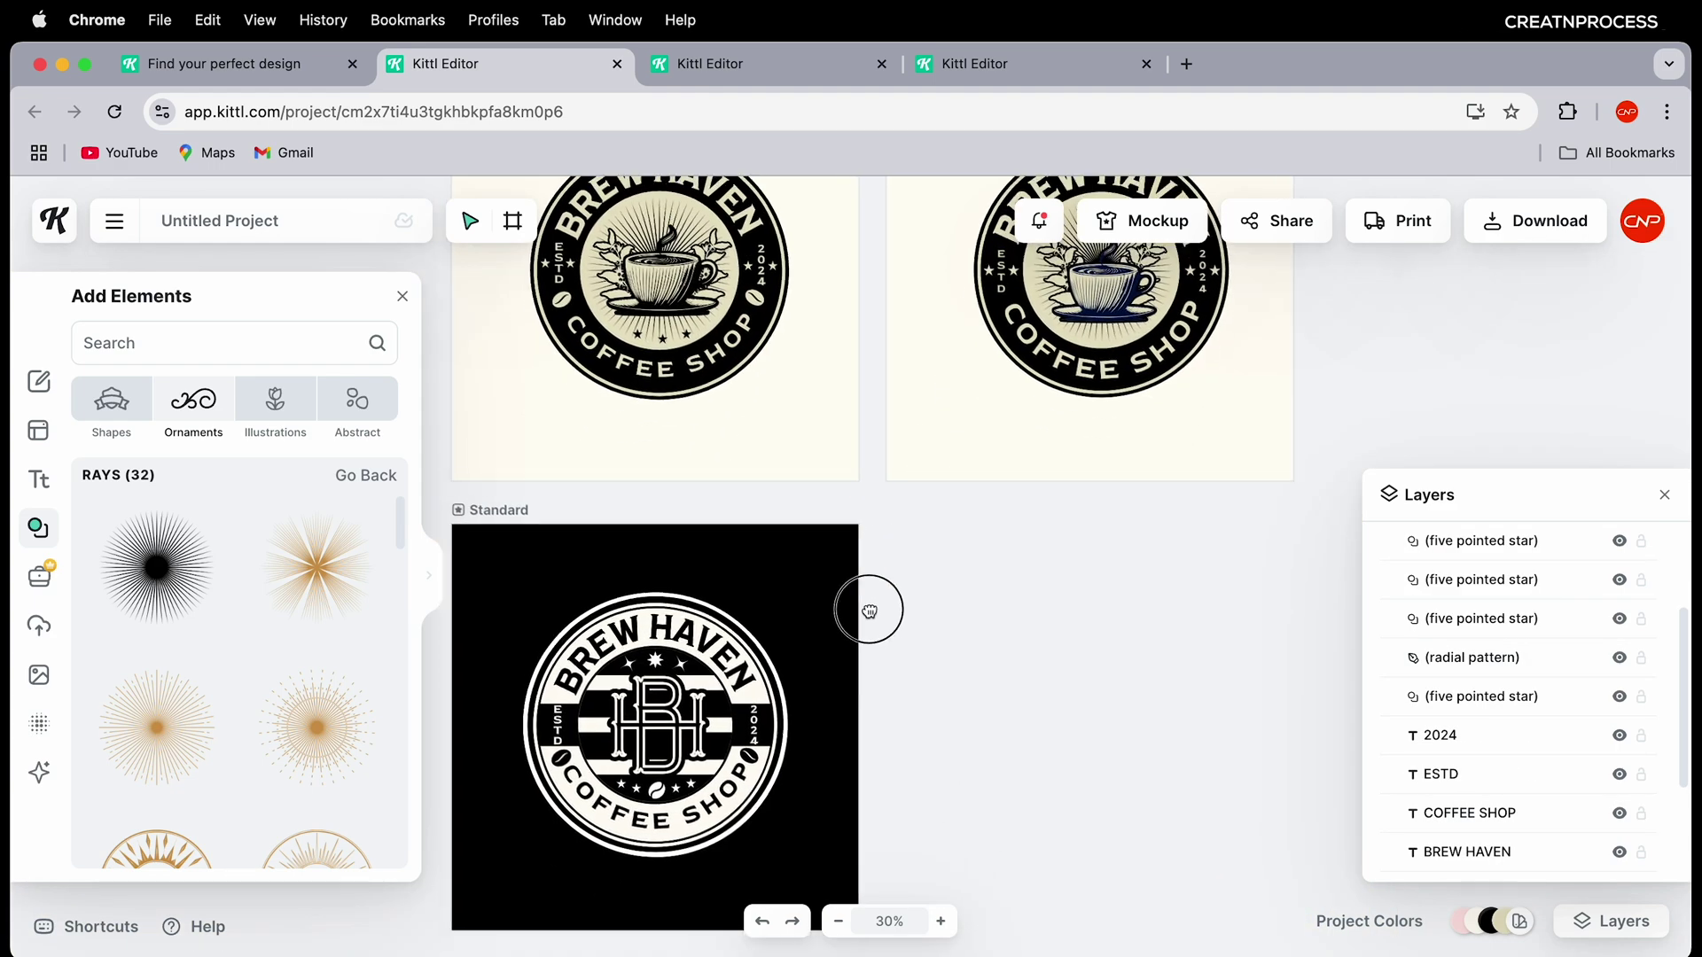
{"action": "scroll", "coordinate": [975, 523], "scroll_direction": "down", "scroll_amount": 3}
{"action": "scroll", "coordinate": [966, 567], "scroll_direction": "right", "scroll_amount": 2}
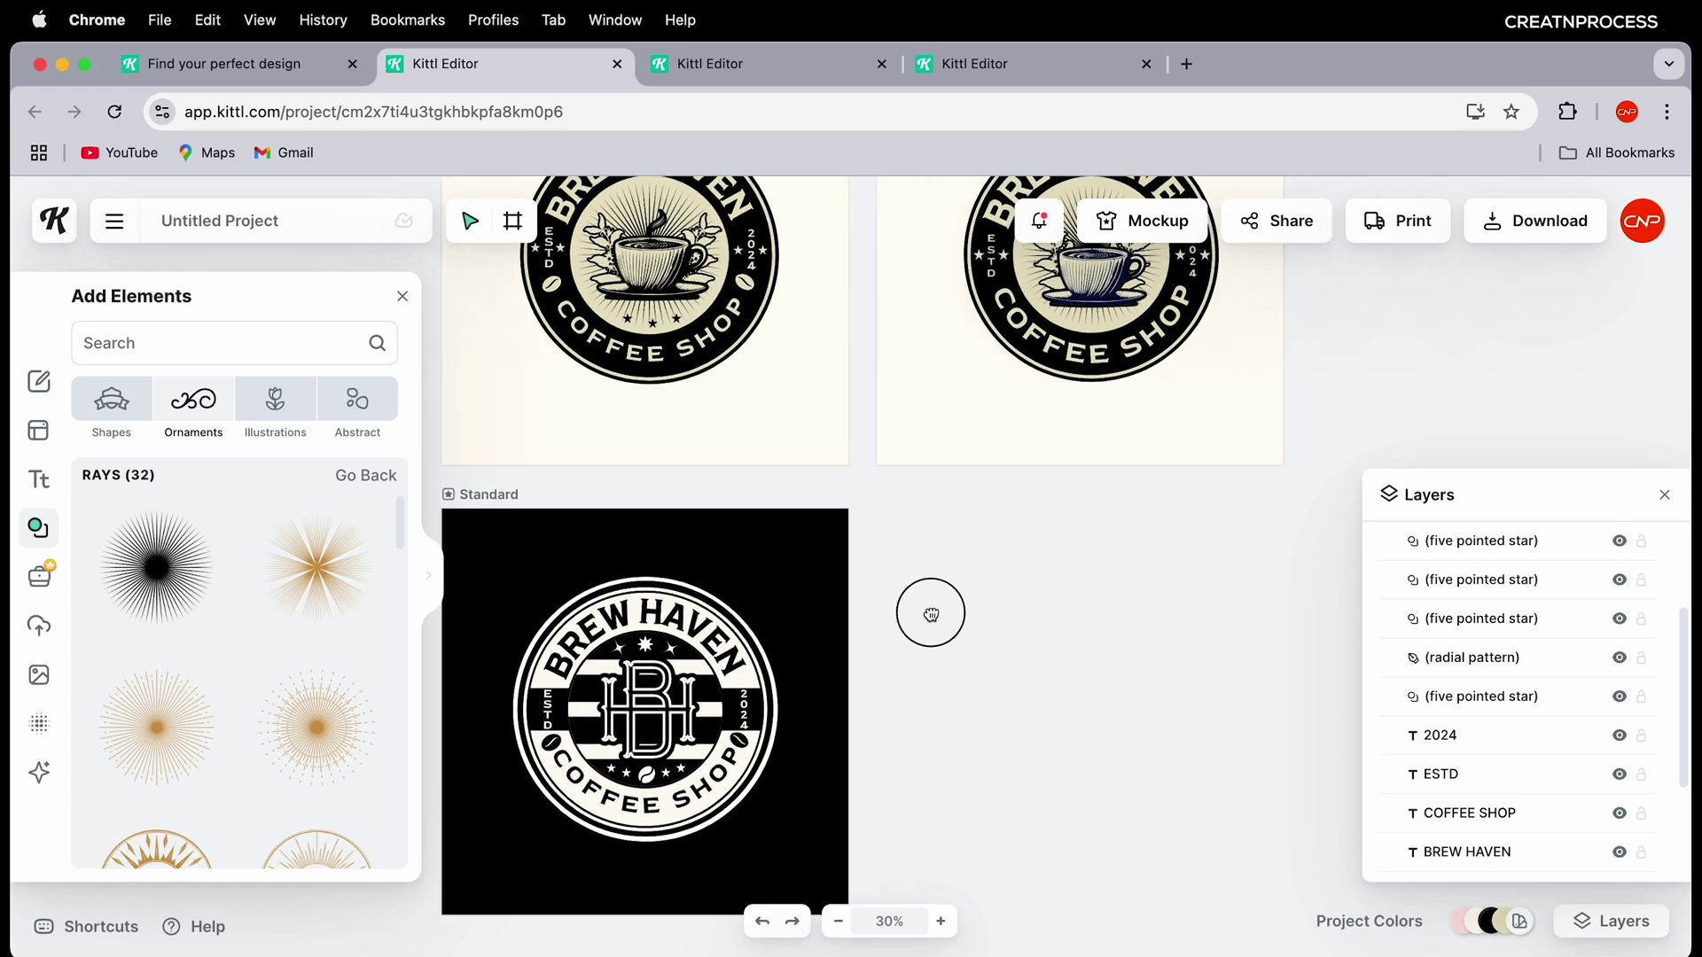
{"action": "scroll", "coordinate": [964, 598], "scroll_direction": "down", "scroll_amount": 3}
{"action": "left_click", "coordinate": [904, 268]}
{"action": "left_click_drag", "start_coordinate": [904, 268], "coordinate": [905, 549]}
{"action": "scroll", "coordinate": [923, 562], "scroll_direction": "up", "scroll_amount": 6}
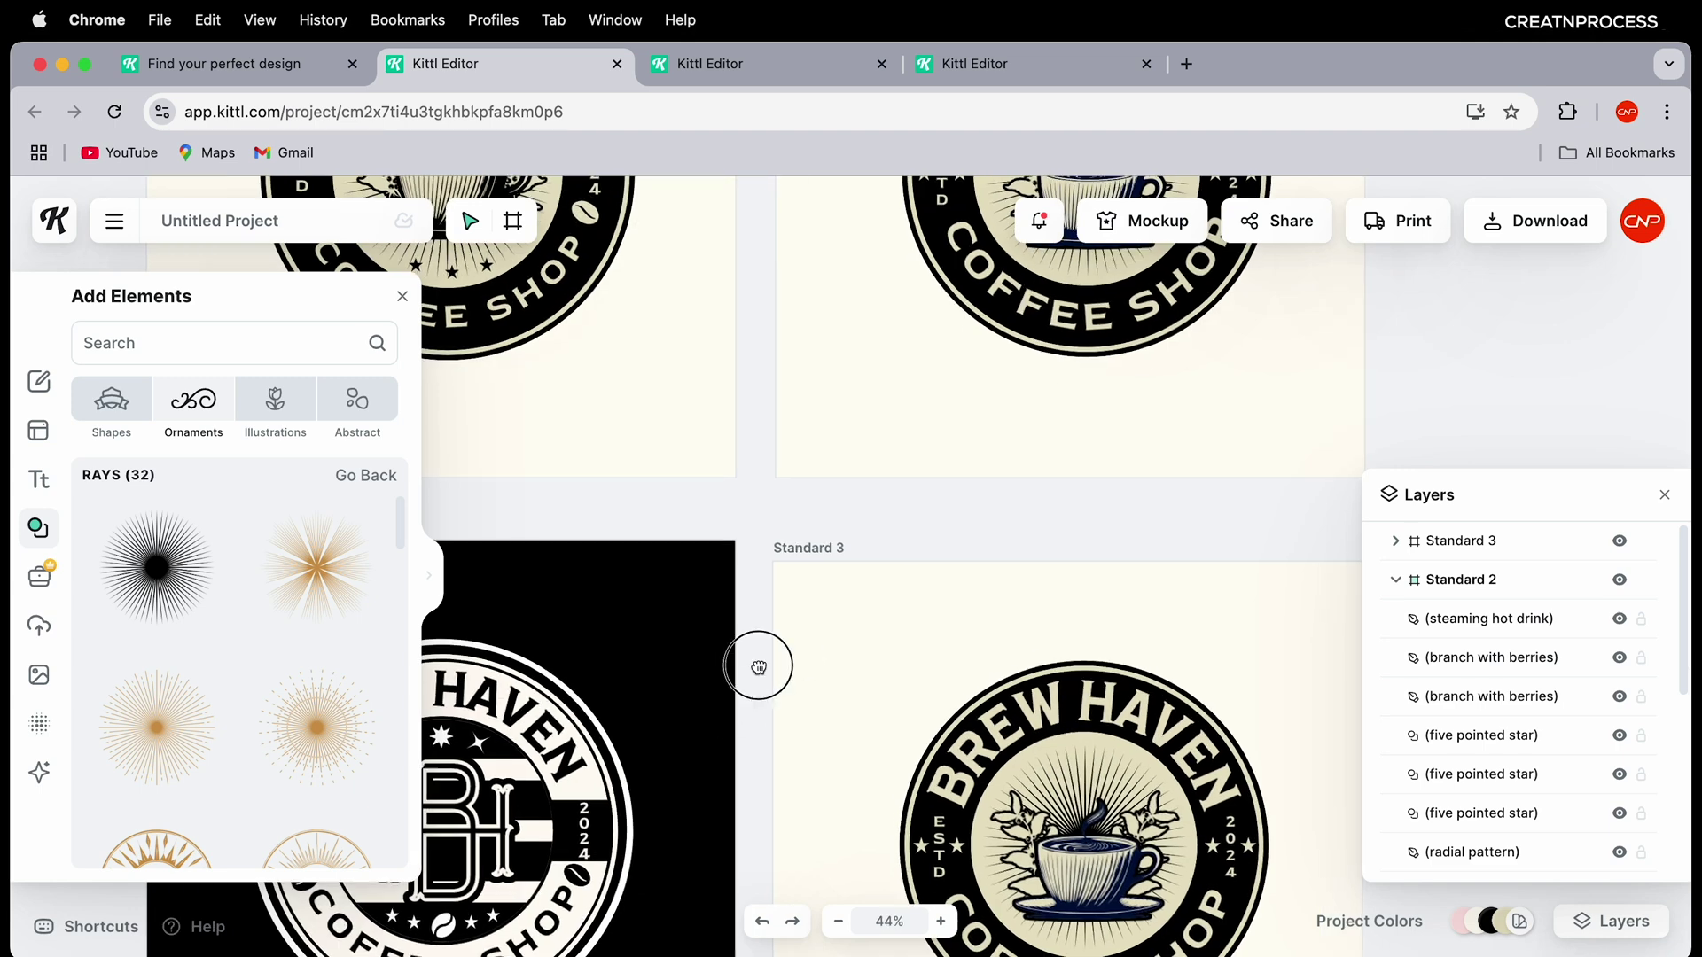
Step: Delete the coffee cup, both branches and the radial pattern from the badge on the Standard 3 artboard
{"action": "scroll", "coordinate": [734, 603], "scroll_direction": "up", "scroll_amount": 5}
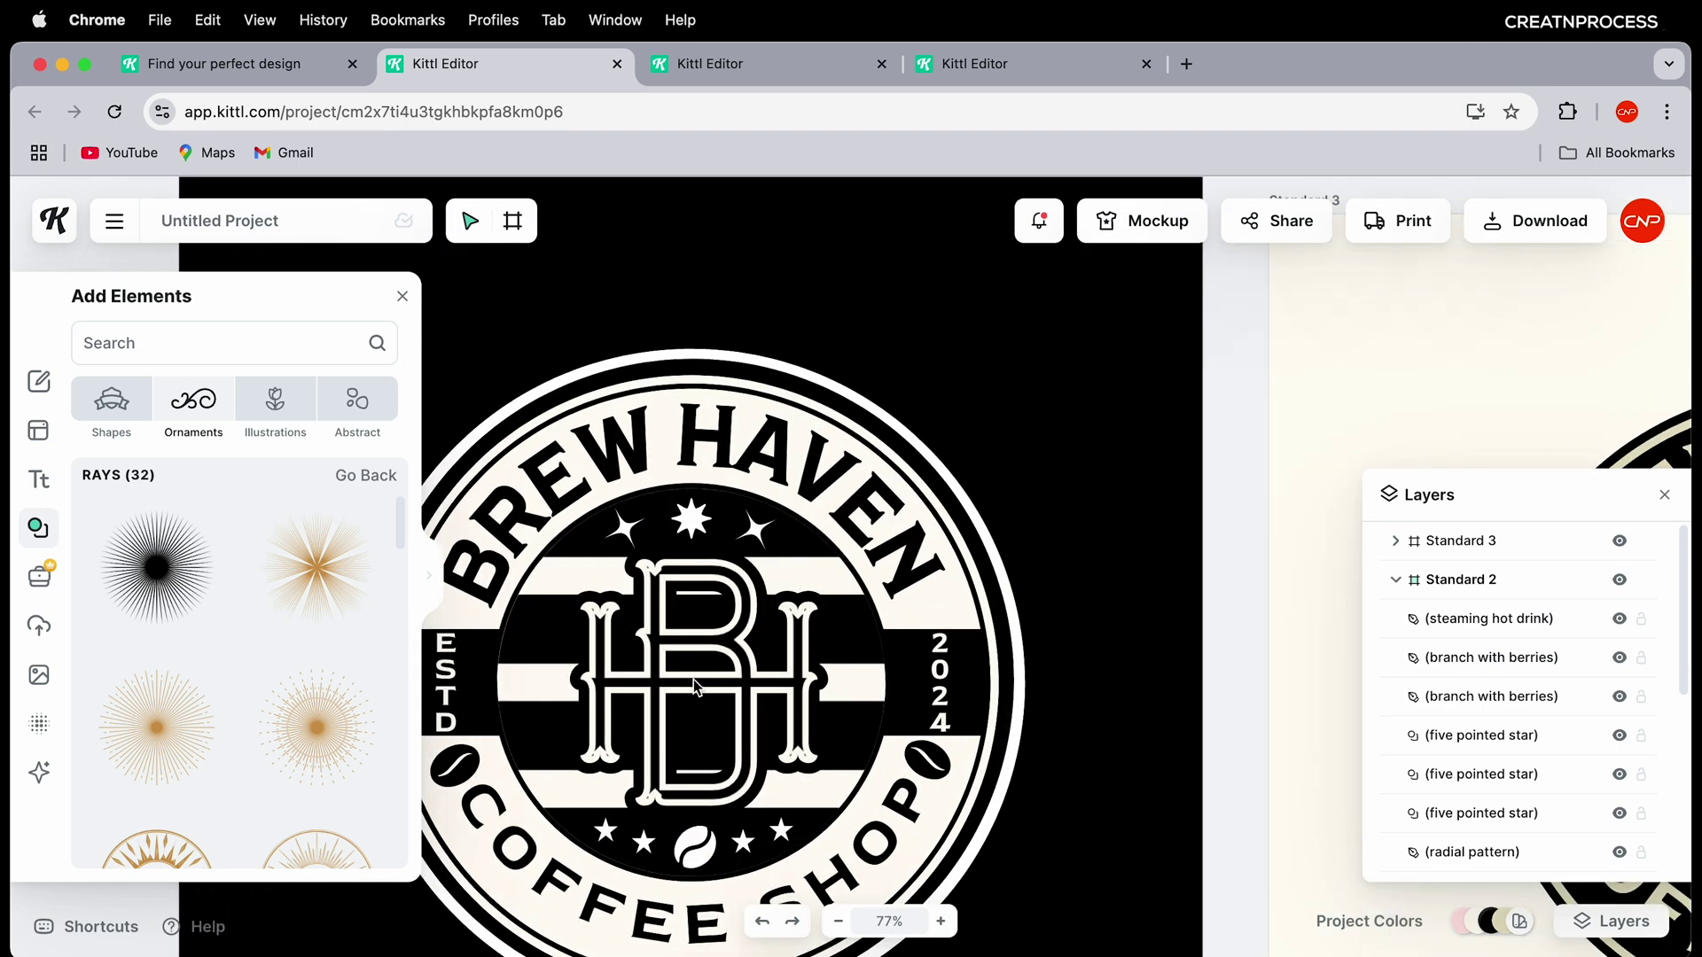
{"action": "left_click", "coordinate": [687, 643]}
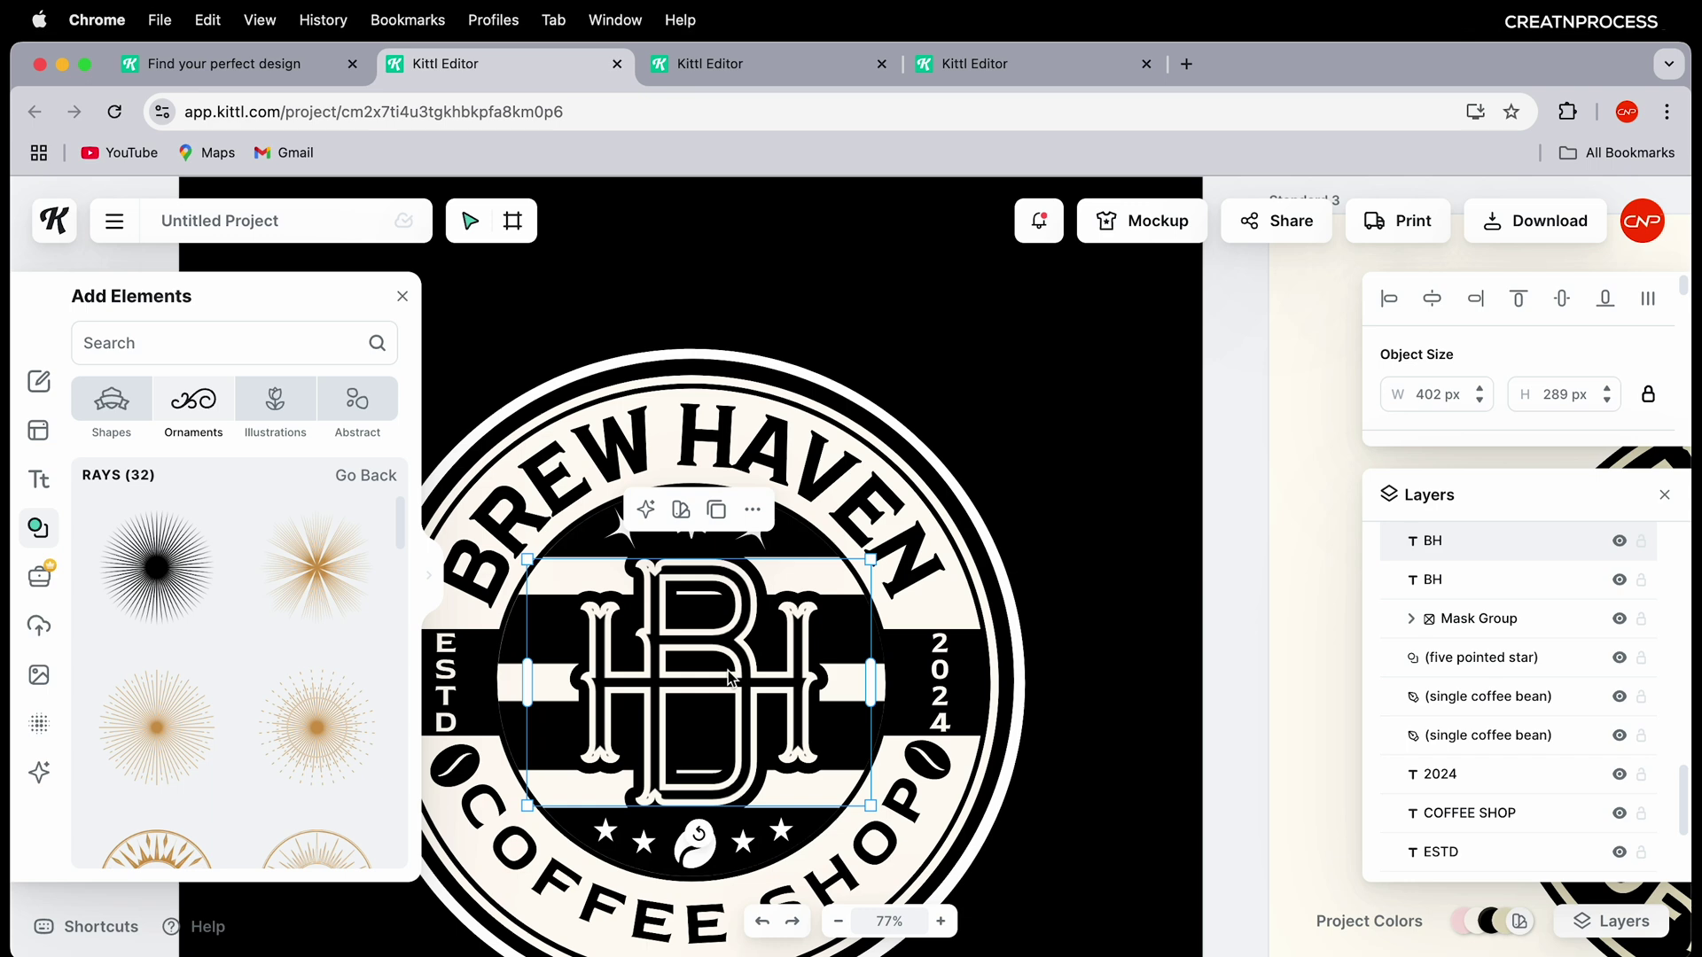
{"action": "scroll", "coordinate": [734, 679], "scroll_direction": "down", "scroll_amount": 5}
{"action": "left_click_drag", "start_coordinate": [1118, 630], "coordinate": [875, 625]}
{"action": "left_click", "coordinate": [1102, 706]}
{"action": "key", "text": "BackSpace"}
{"action": "left_click", "coordinate": [1124, 700]}
{"action": "key", "text": "BackSpace"}
{"action": "left_click", "coordinate": [1044, 691]}
{"action": "key", "text": "BackSpace"}
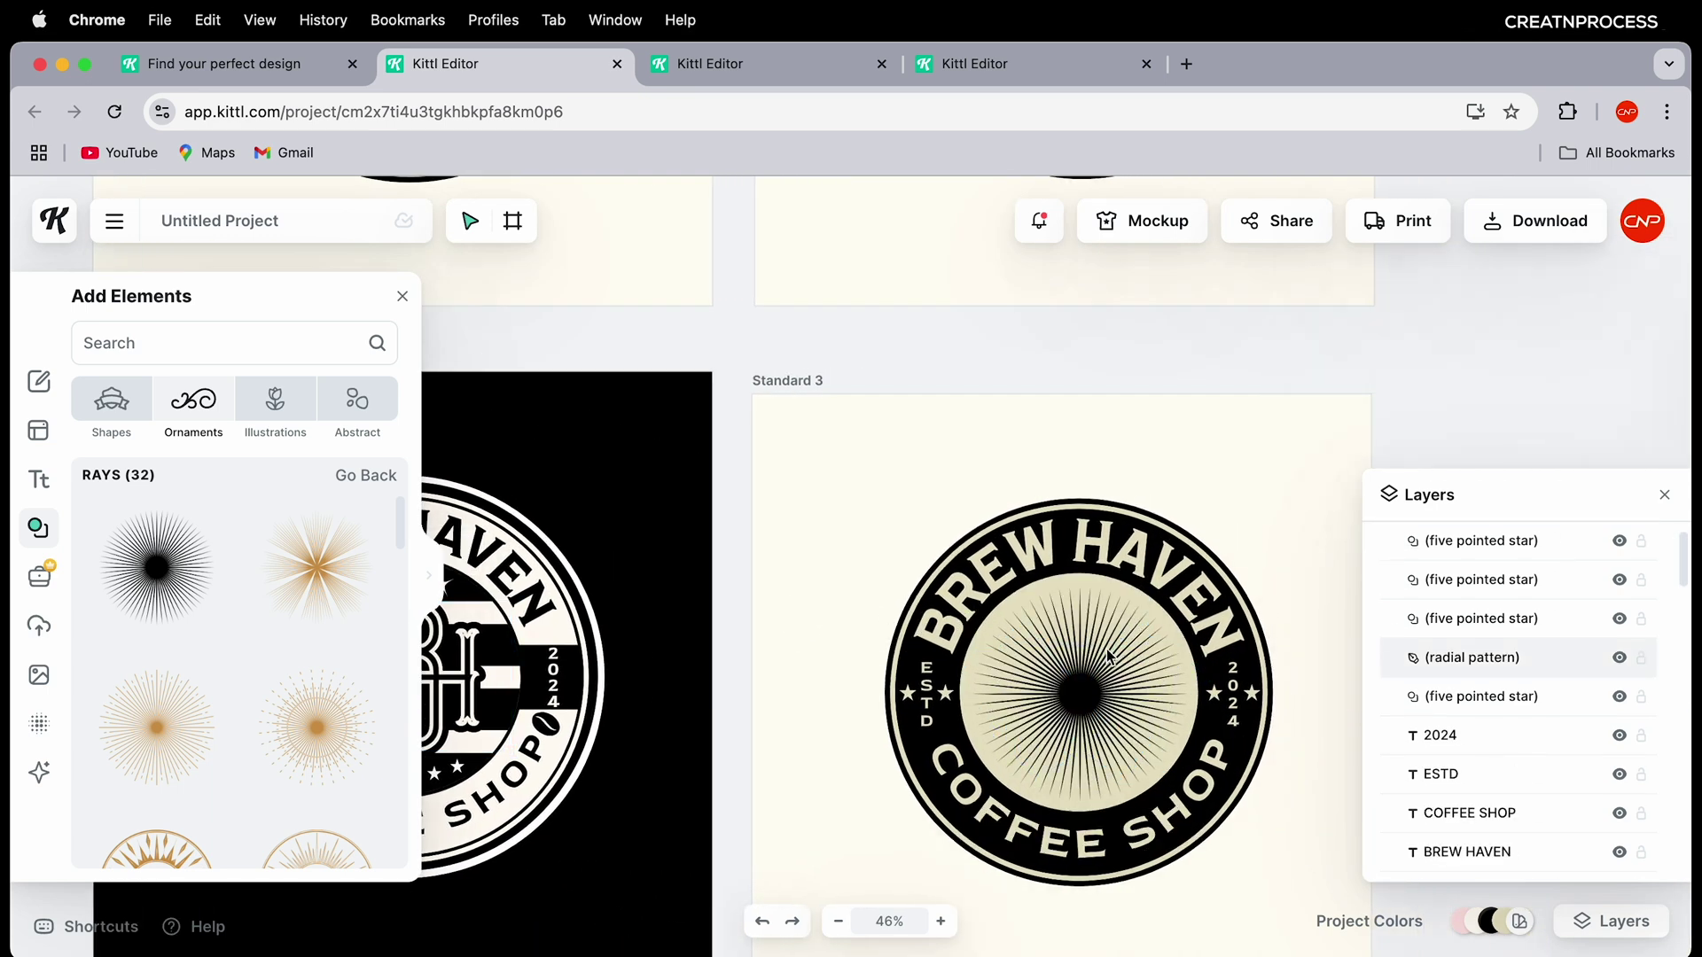
{"action": "key", "text": "Delete"}
Step: Change the Standard 3 artboard's background colour to black
{"action": "left_click", "coordinate": [1101, 637]}
{"action": "left_click", "coordinate": [1390, 666]}
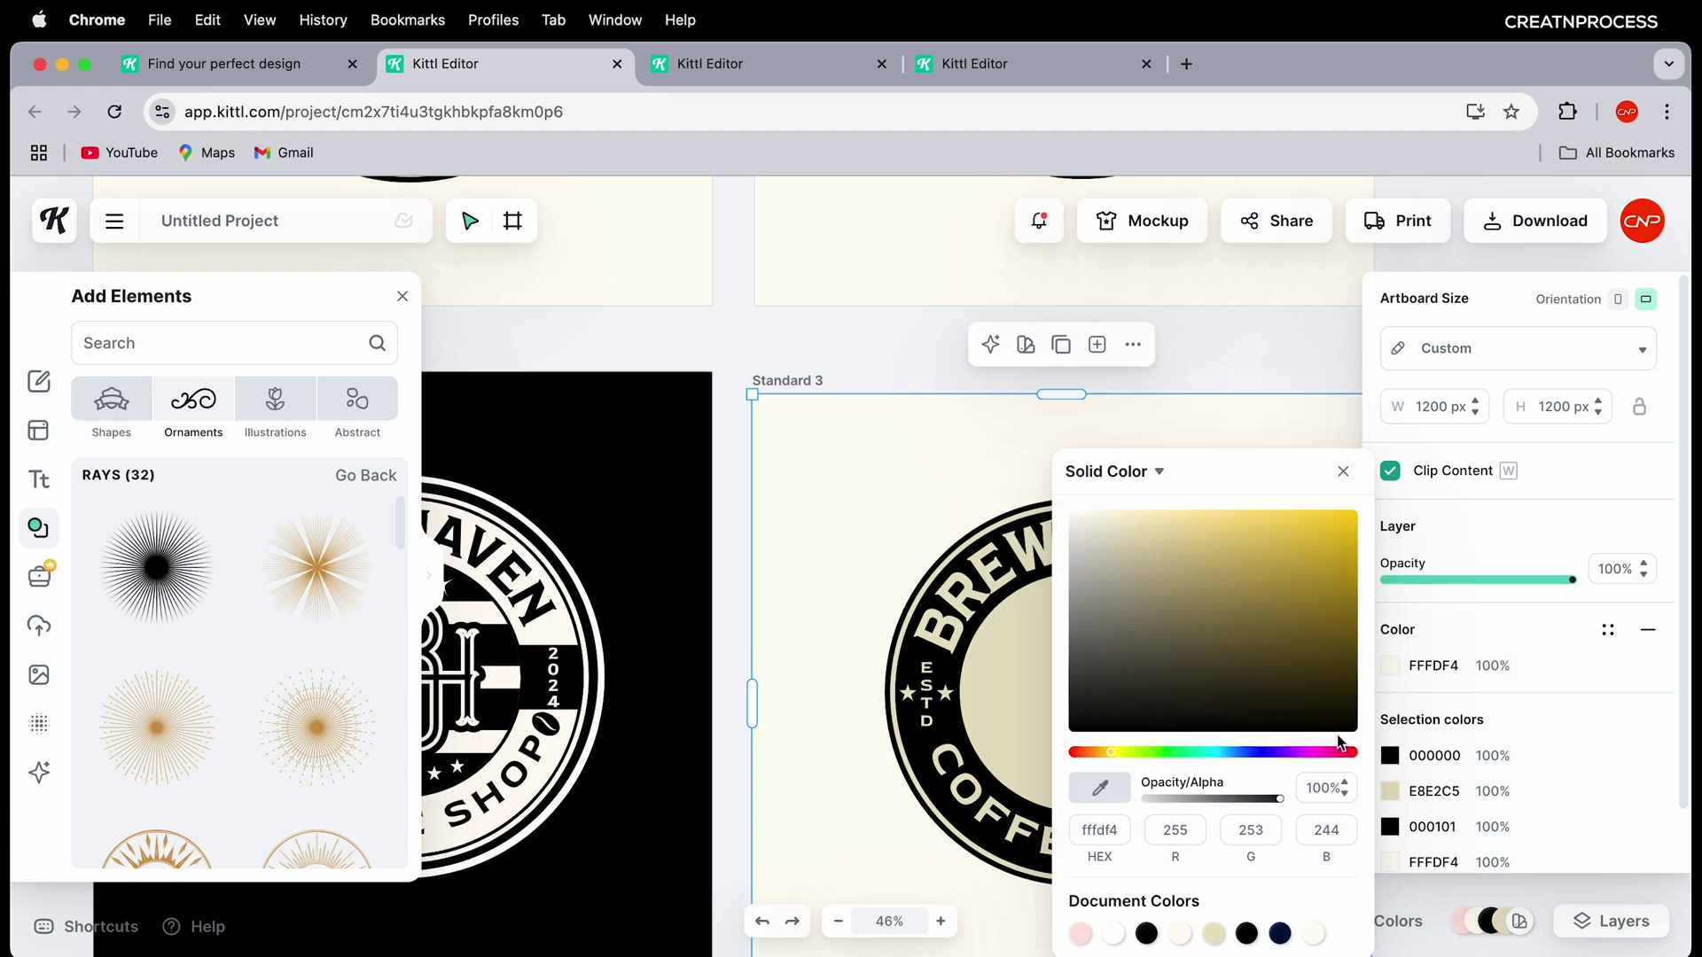
{"action": "left_click_drag", "start_coordinate": [1343, 728], "coordinate": [1366, 736]}
{"action": "scroll", "coordinate": [972, 638], "scroll_direction": "down", "scroll_amount": 3}
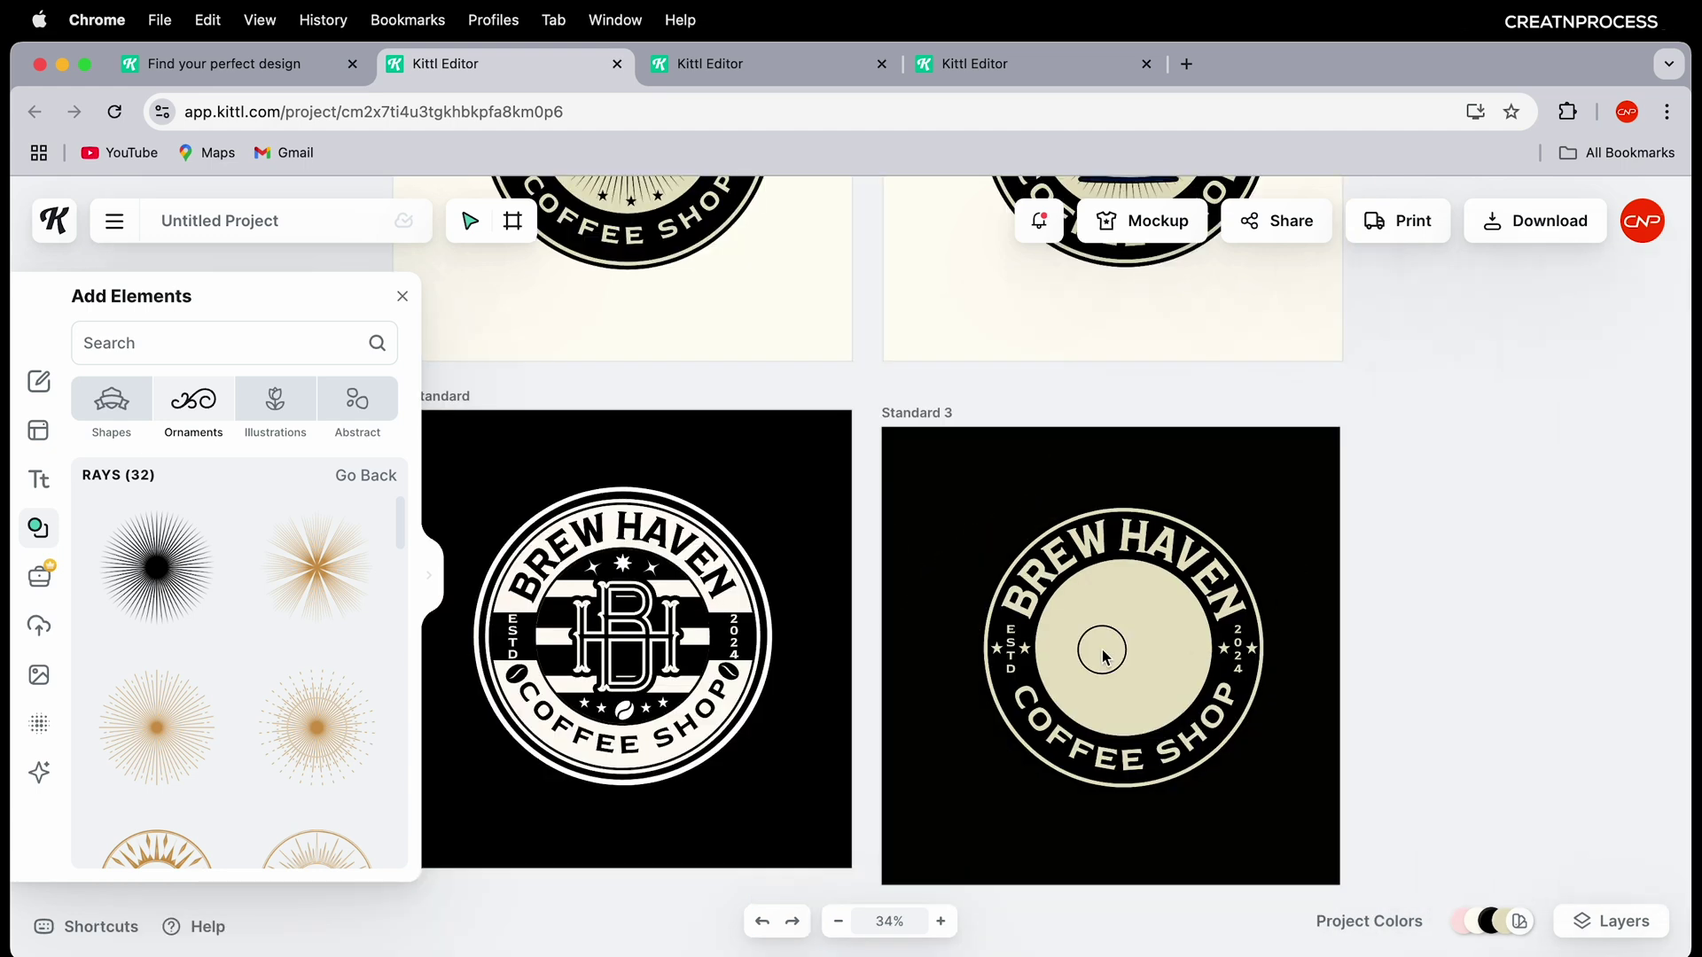
Step: Recolour the black 000000 fill of the circular badge shape on the Standard 3 artboard to white
{"action": "left_click", "coordinate": [1098, 646]}
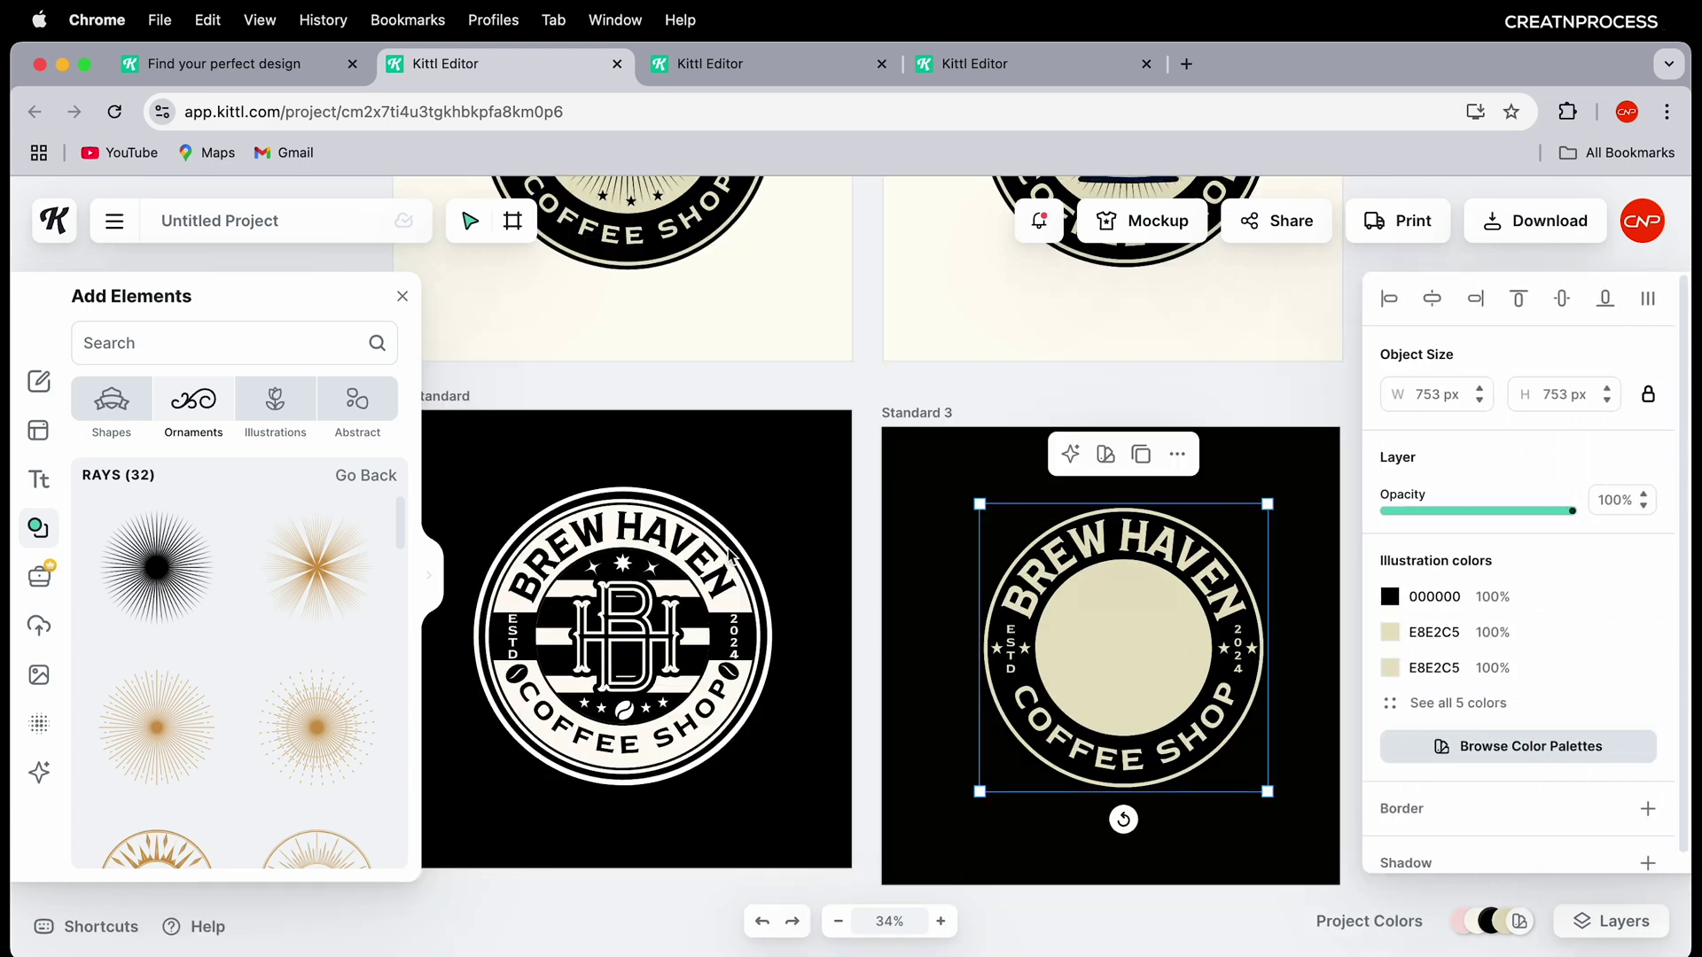
{"action": "left_click", "coordinate": [1390, 598]}
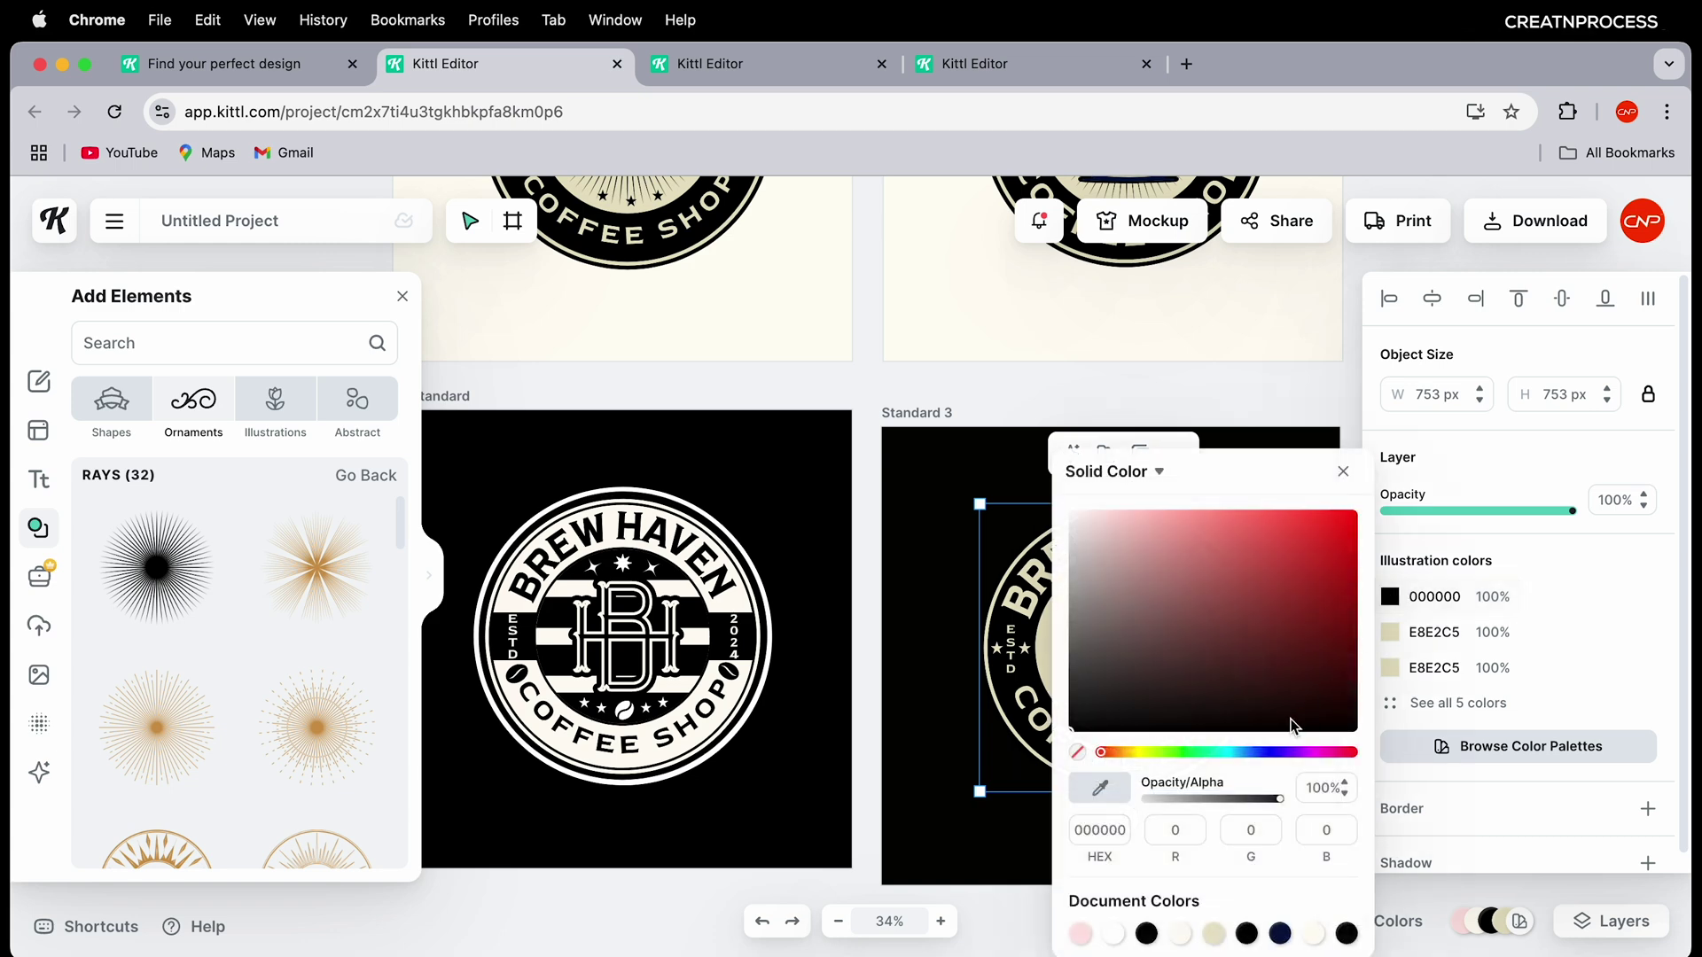
{"action": "left_click", "coordinate": [1114, 934]}
{"action": "left_click", "coordinate": [1008, 832]}
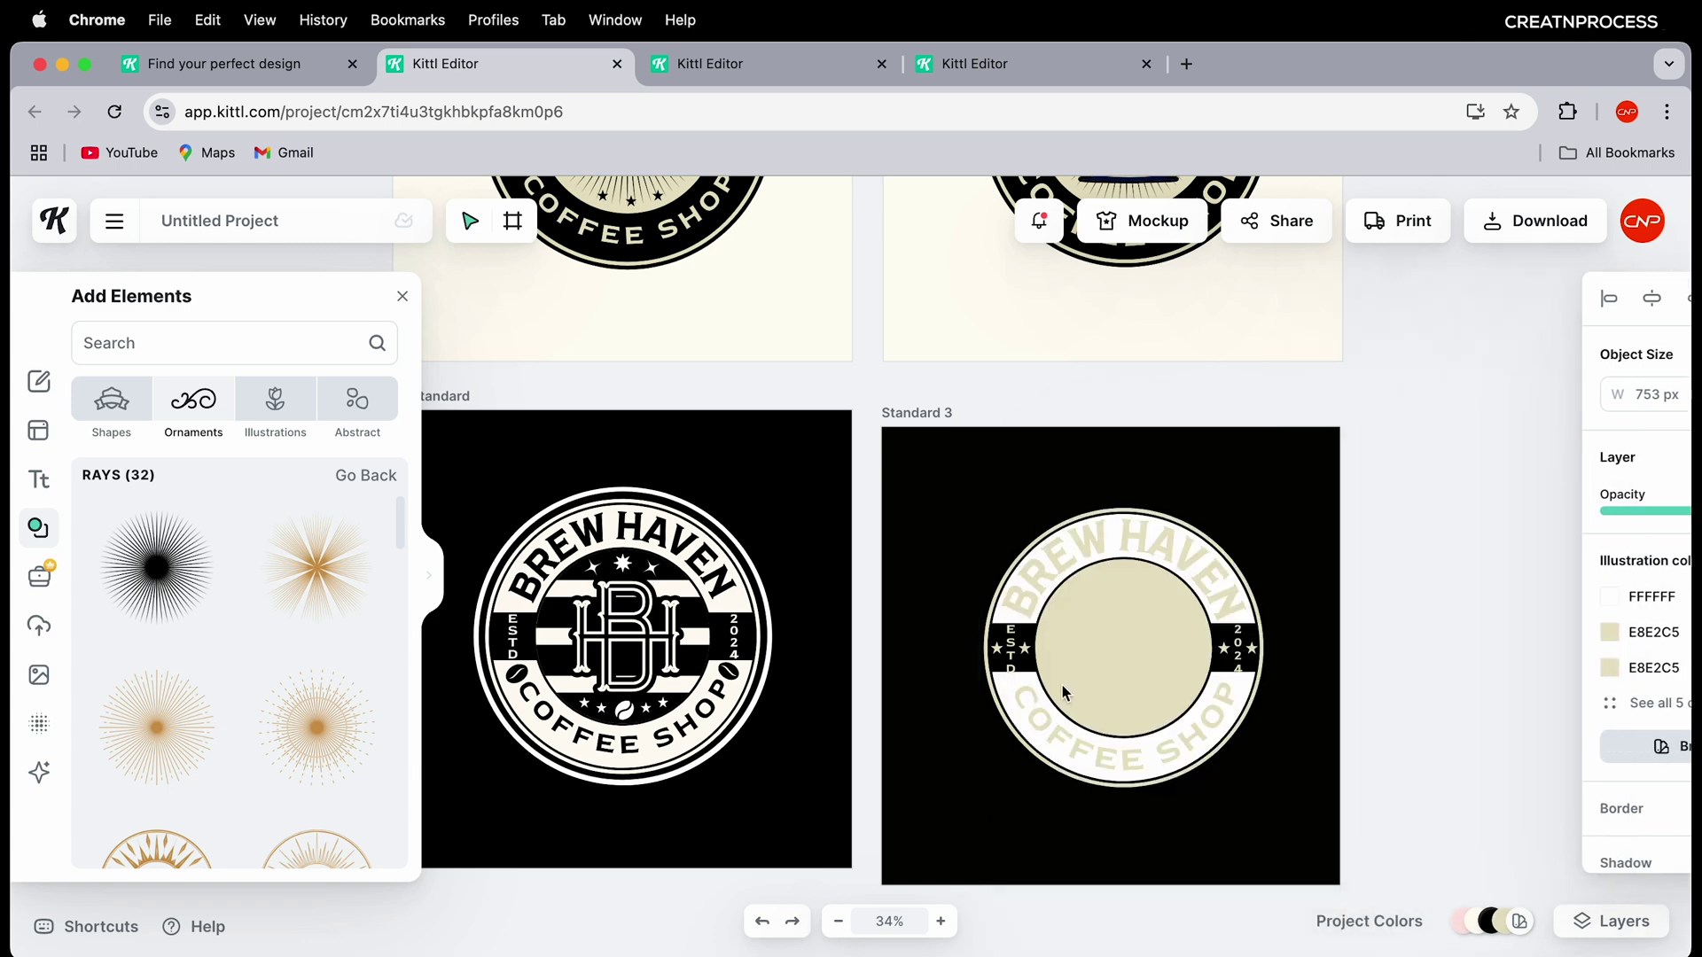
Step: Recolour the second of the badge shape's two E8E2C5 fills on the Standard 3 artboard to white FFFFFF
{"action": "left_click", "coordinate": [1170, 609]}
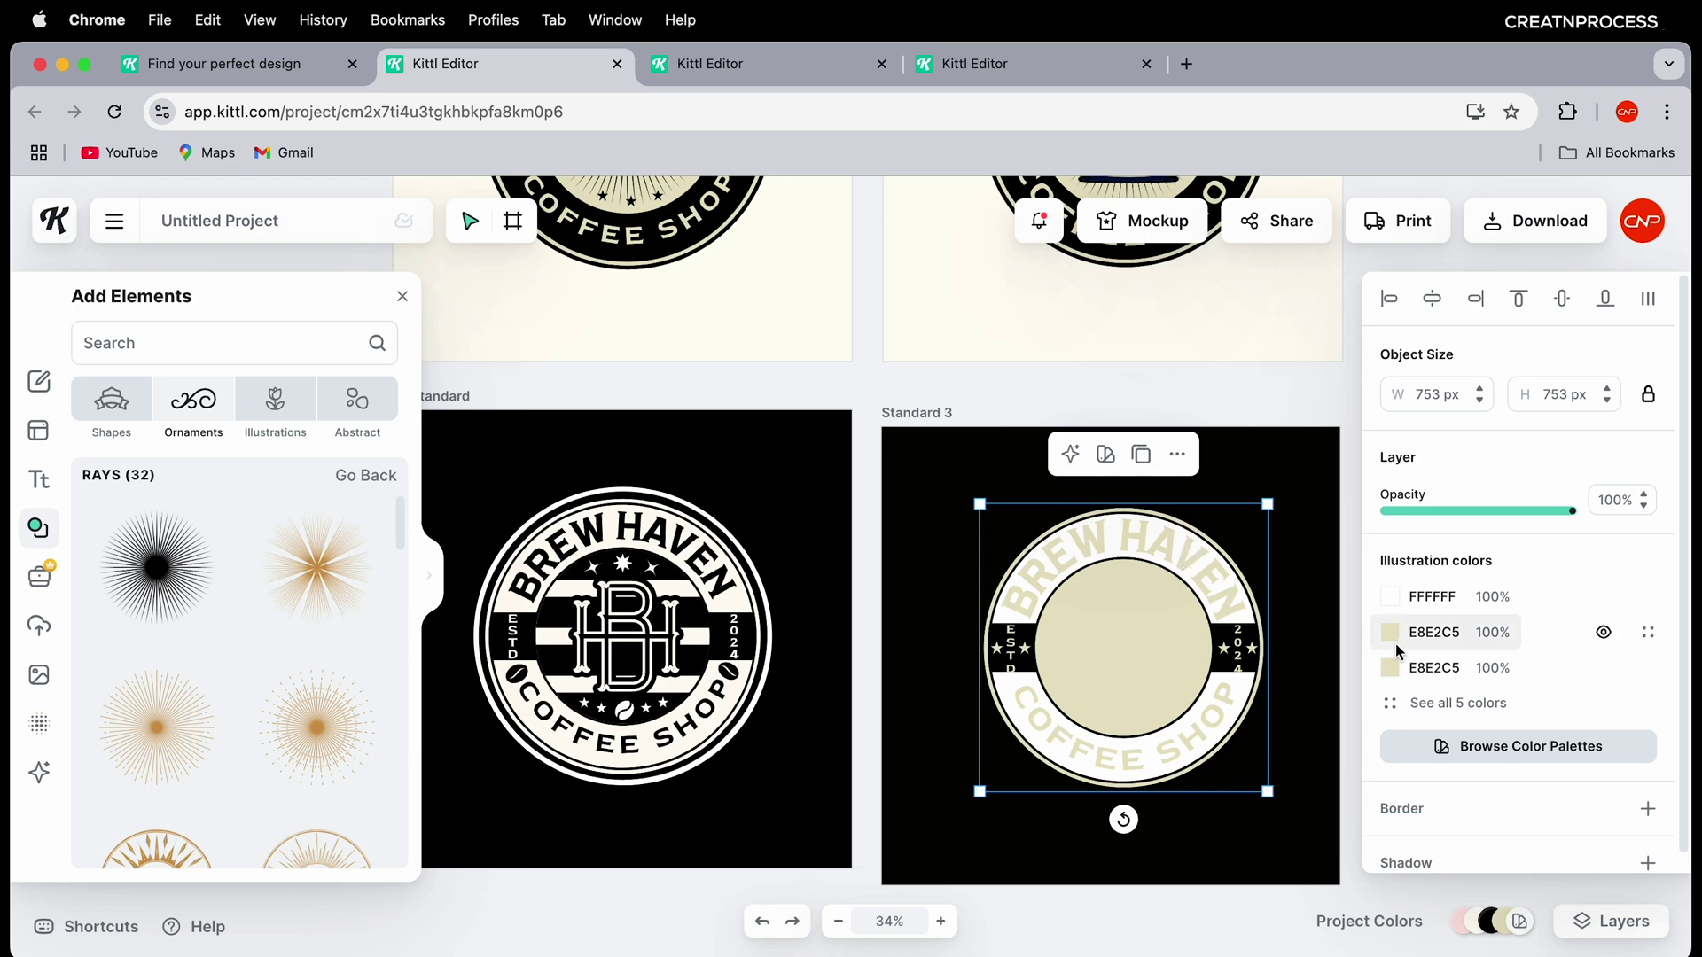
{"action": "left_click", "coordinate": [1604, 633]}
{"action": "left_click", "coordinate": [1604, 633]}
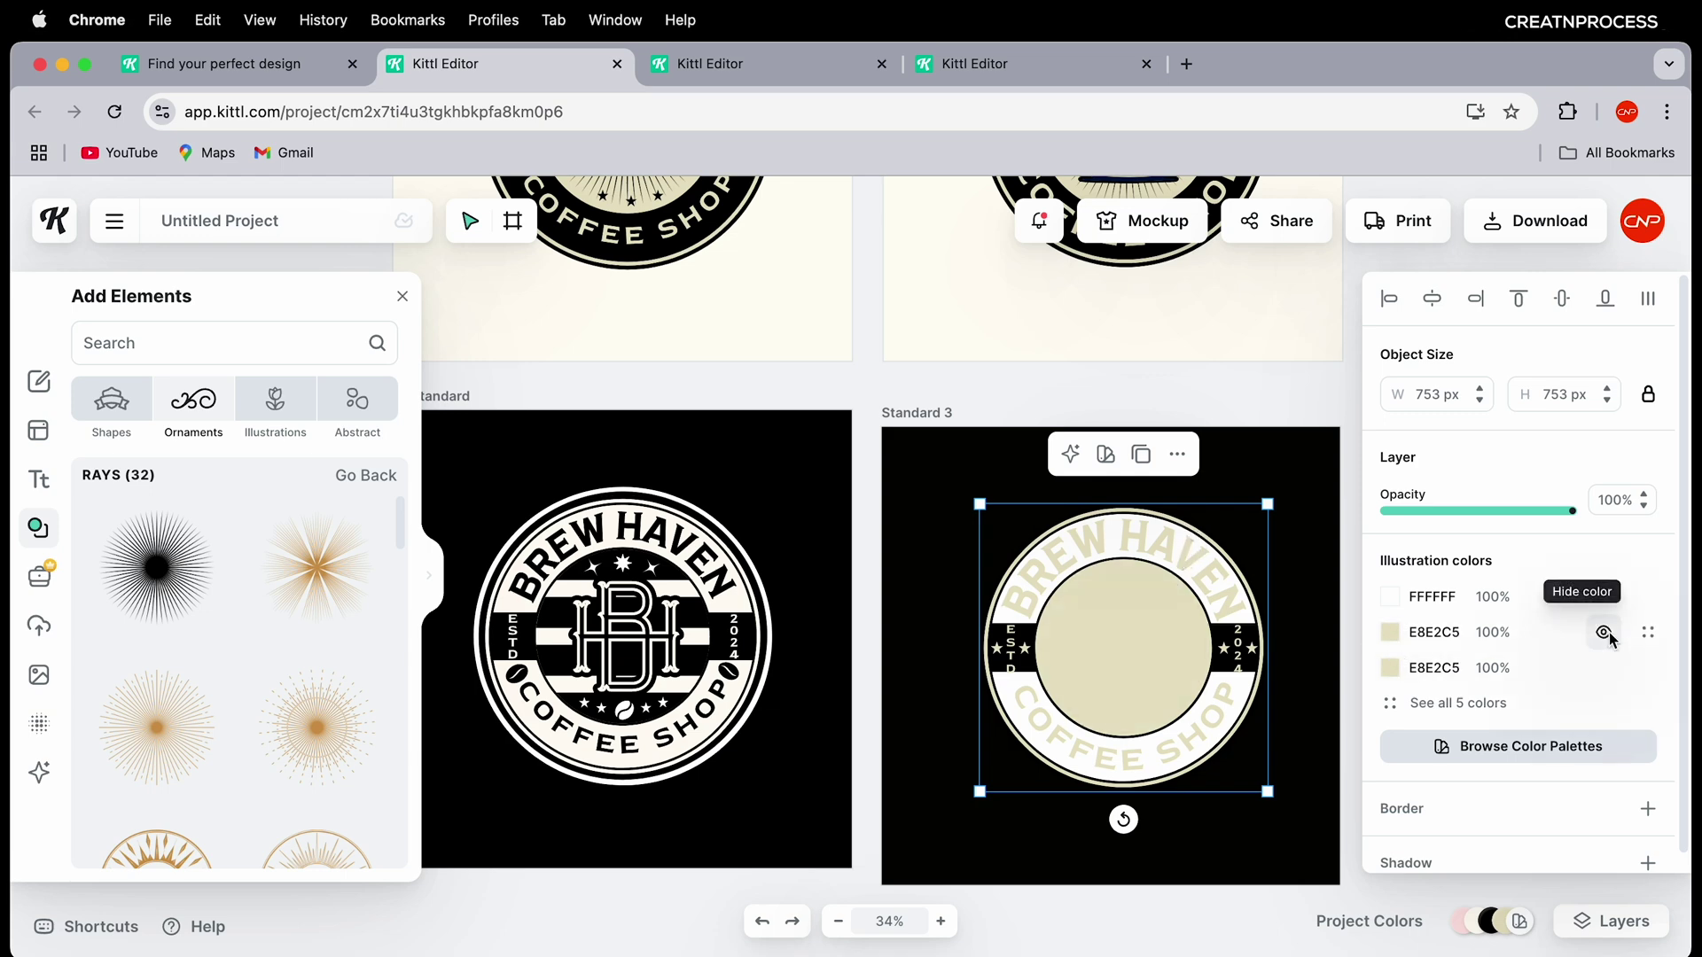
{"action": "left_click", "coordinate": [1604, 668]}
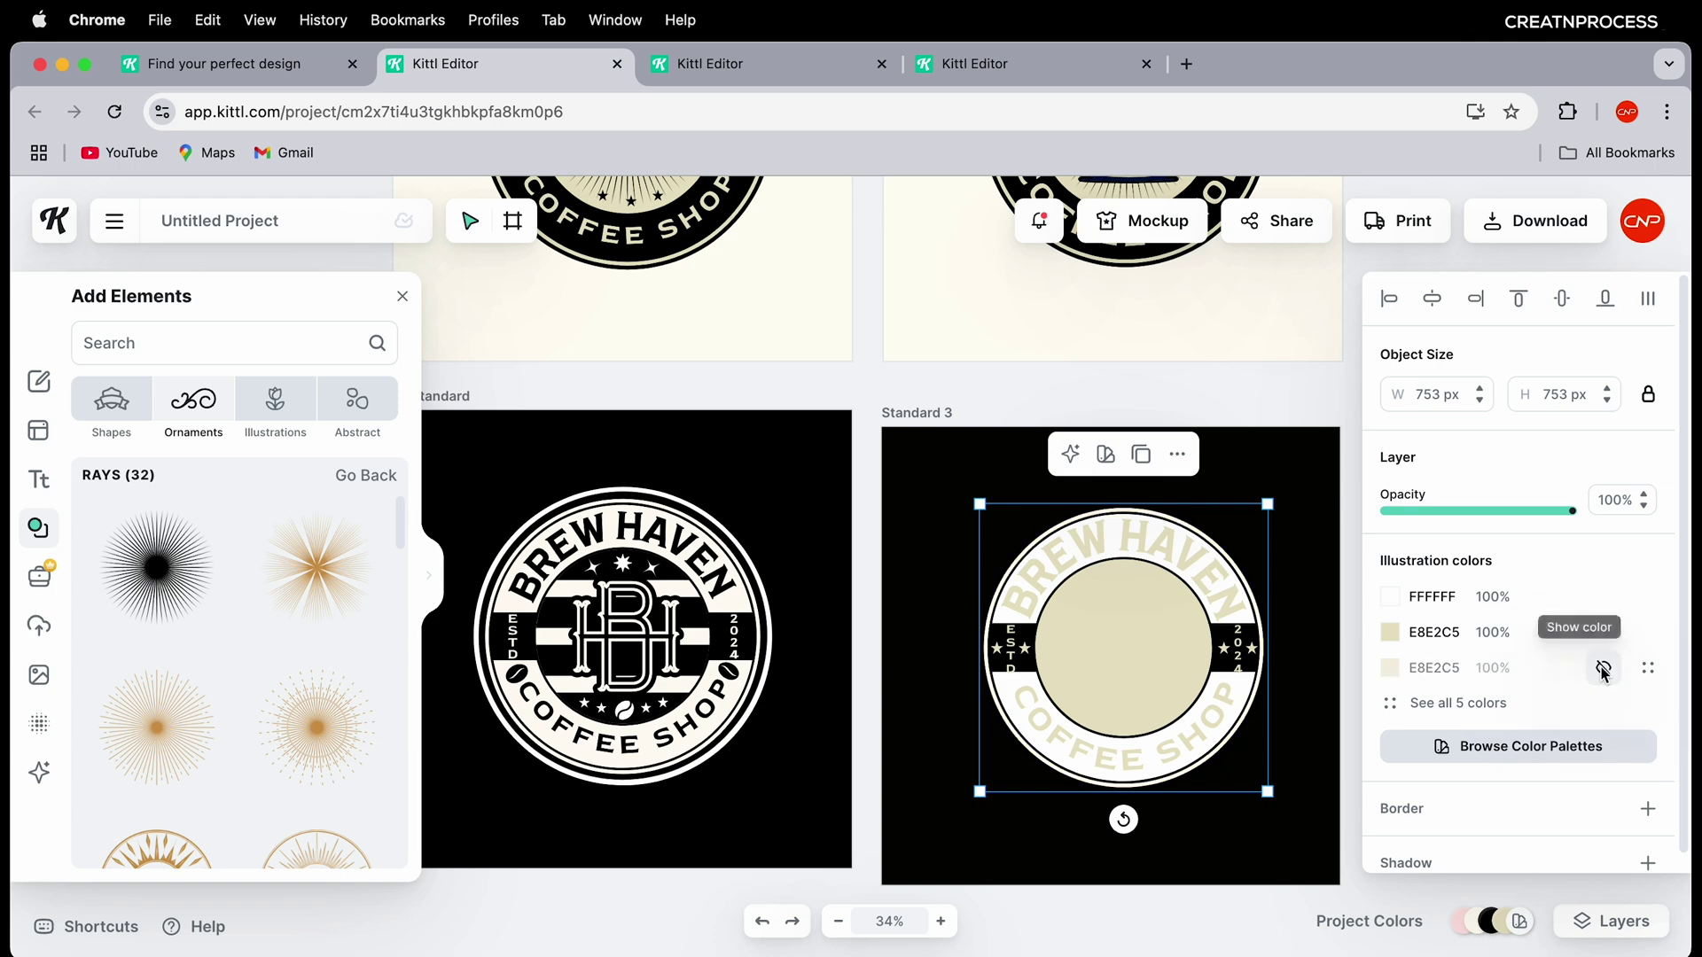
{"action": "left_click", "coordinate": [1604, 669]}
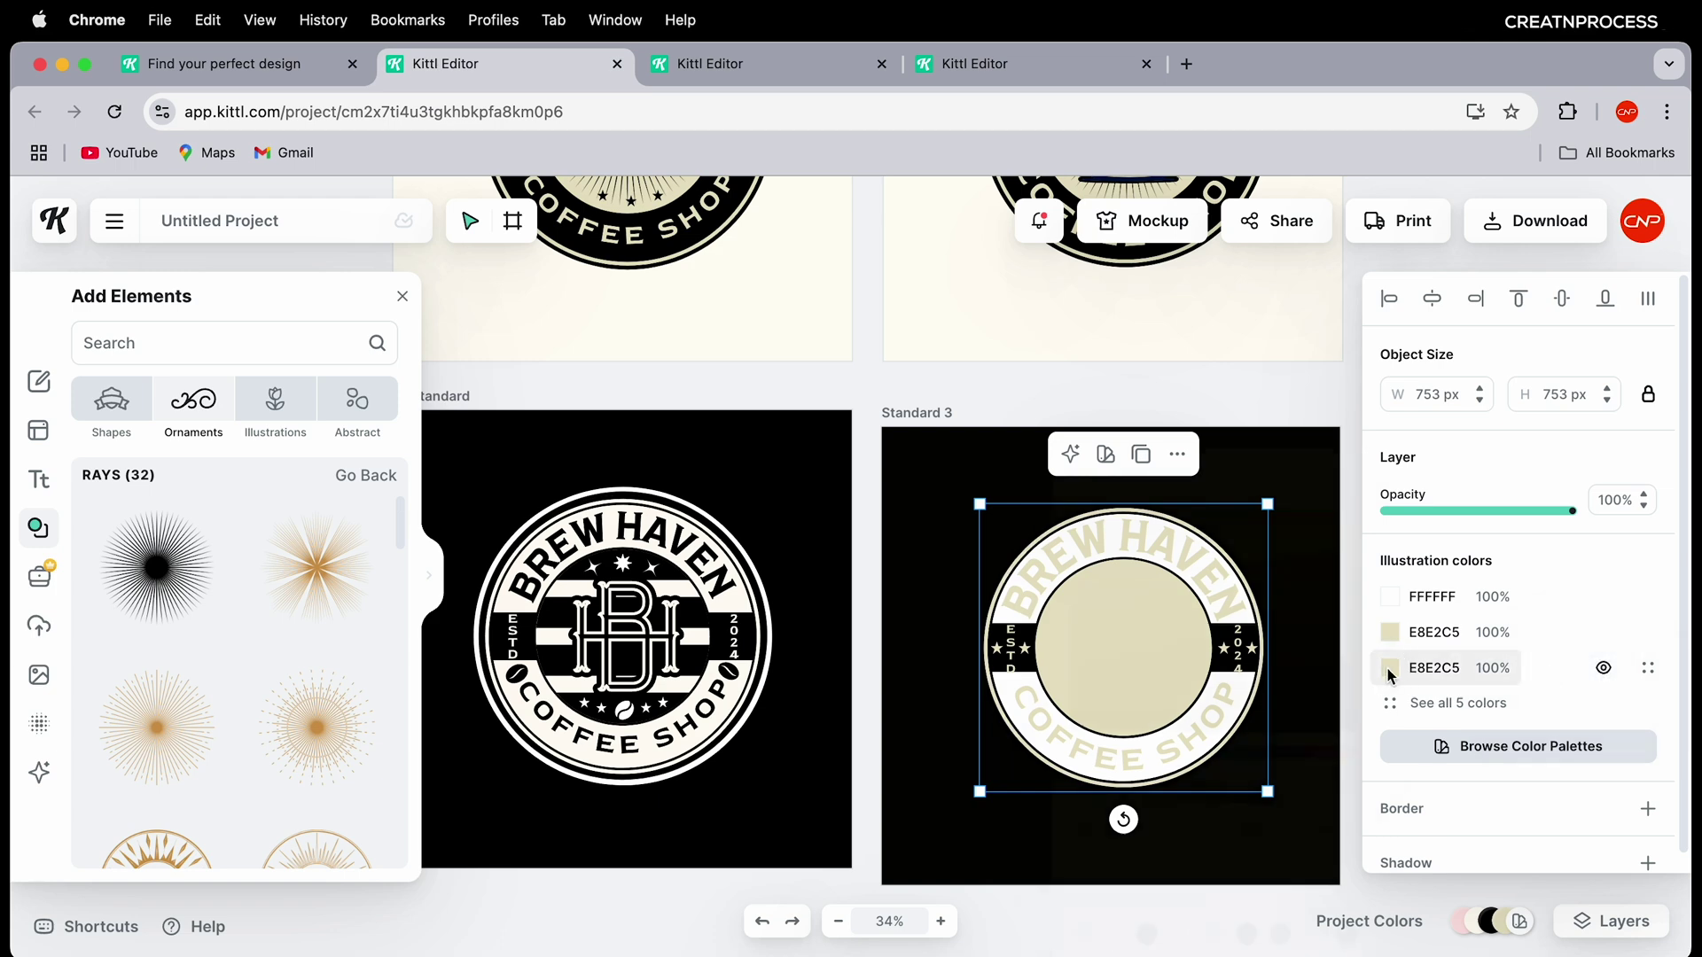
{"action": "left_click", "coordinate": [1388, 669]}
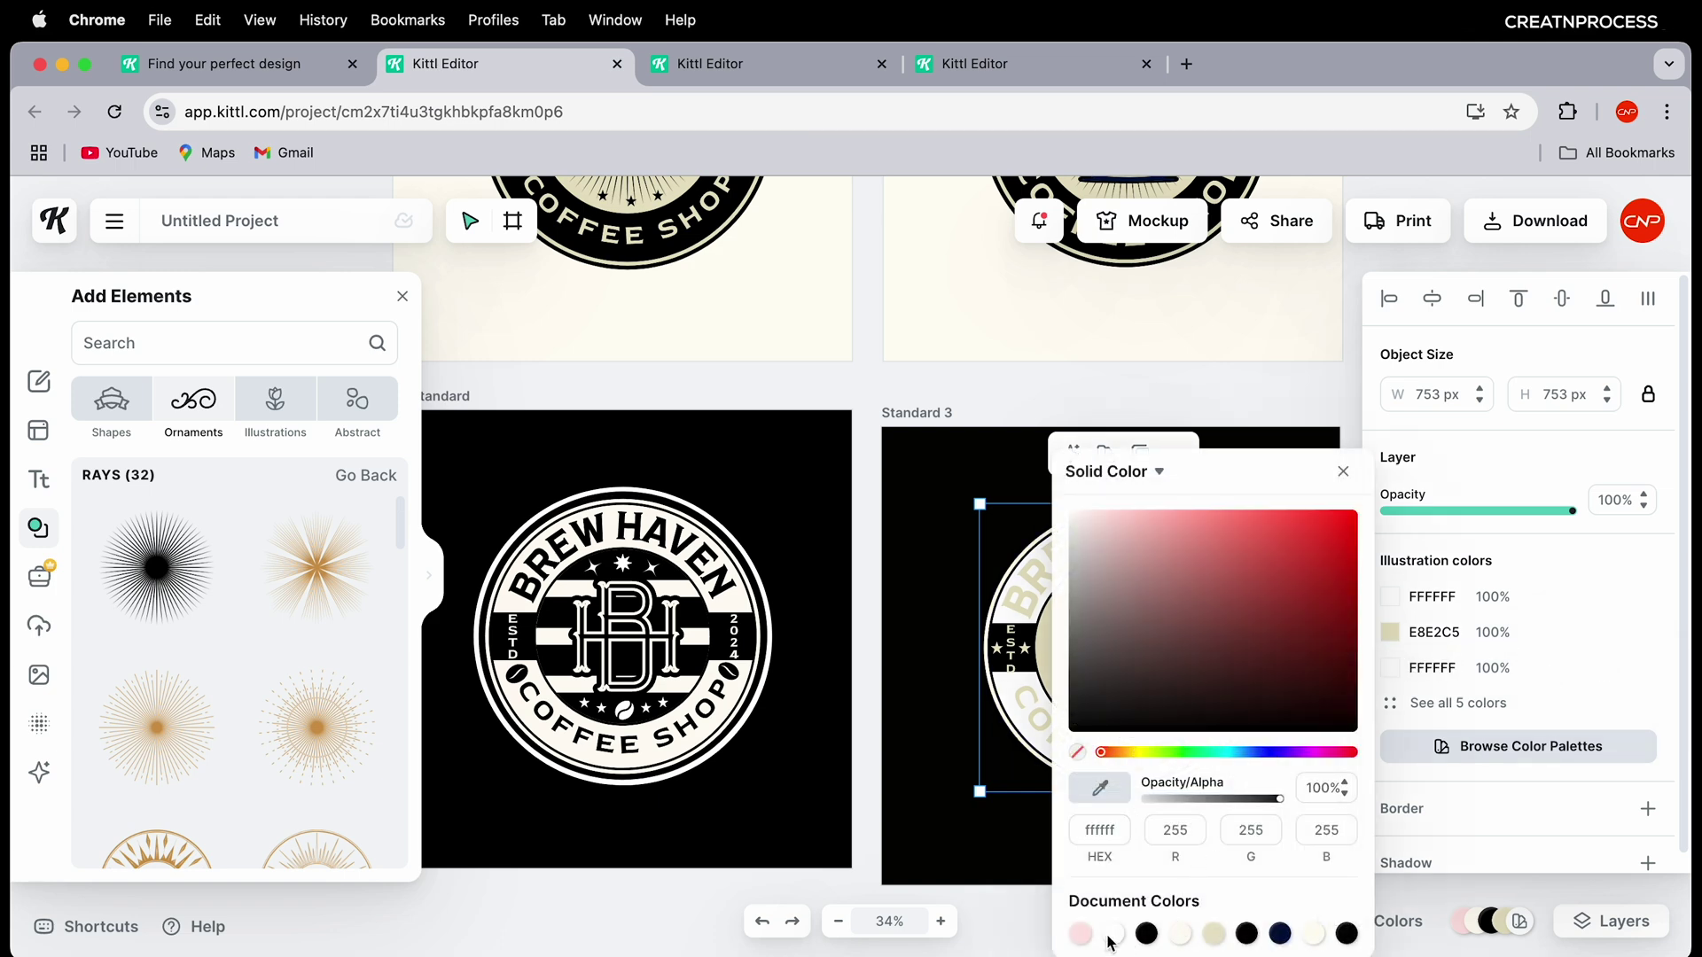
{"action": "left_click", "coordinate": [948, 836]}
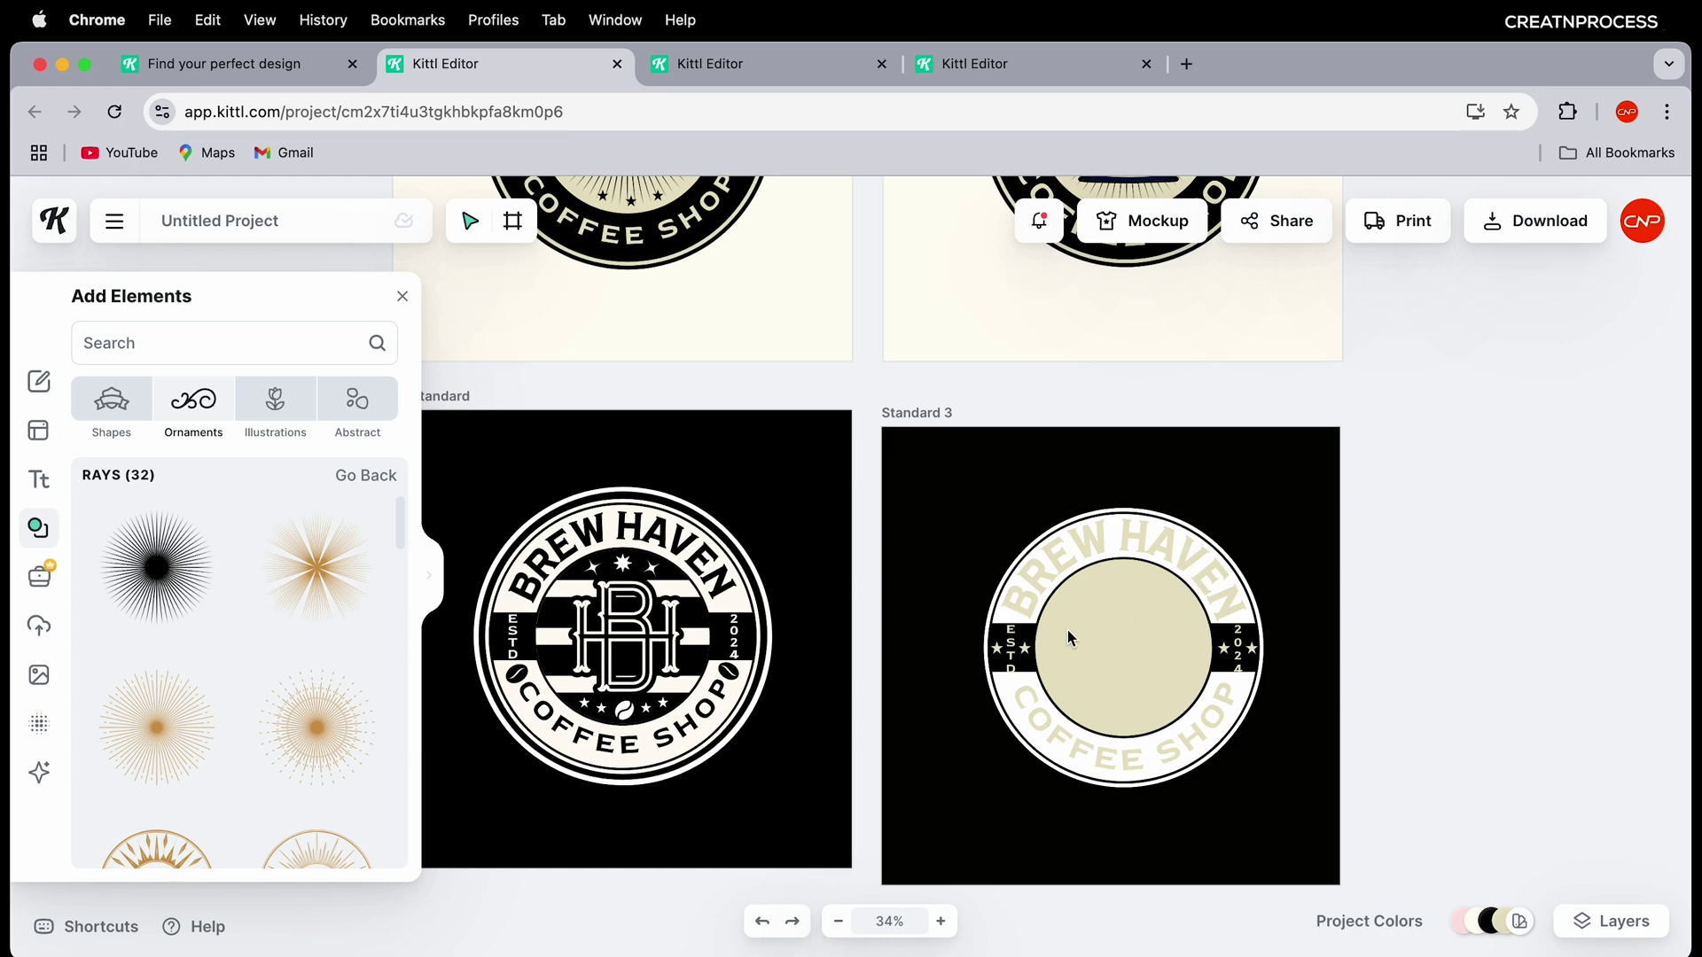
Step: Recolour the vertical ESTD and 2024 texts on the Standard 3 badge to white FFFFFF
{"action": "left_click", "coordinate": [1019, 658]}
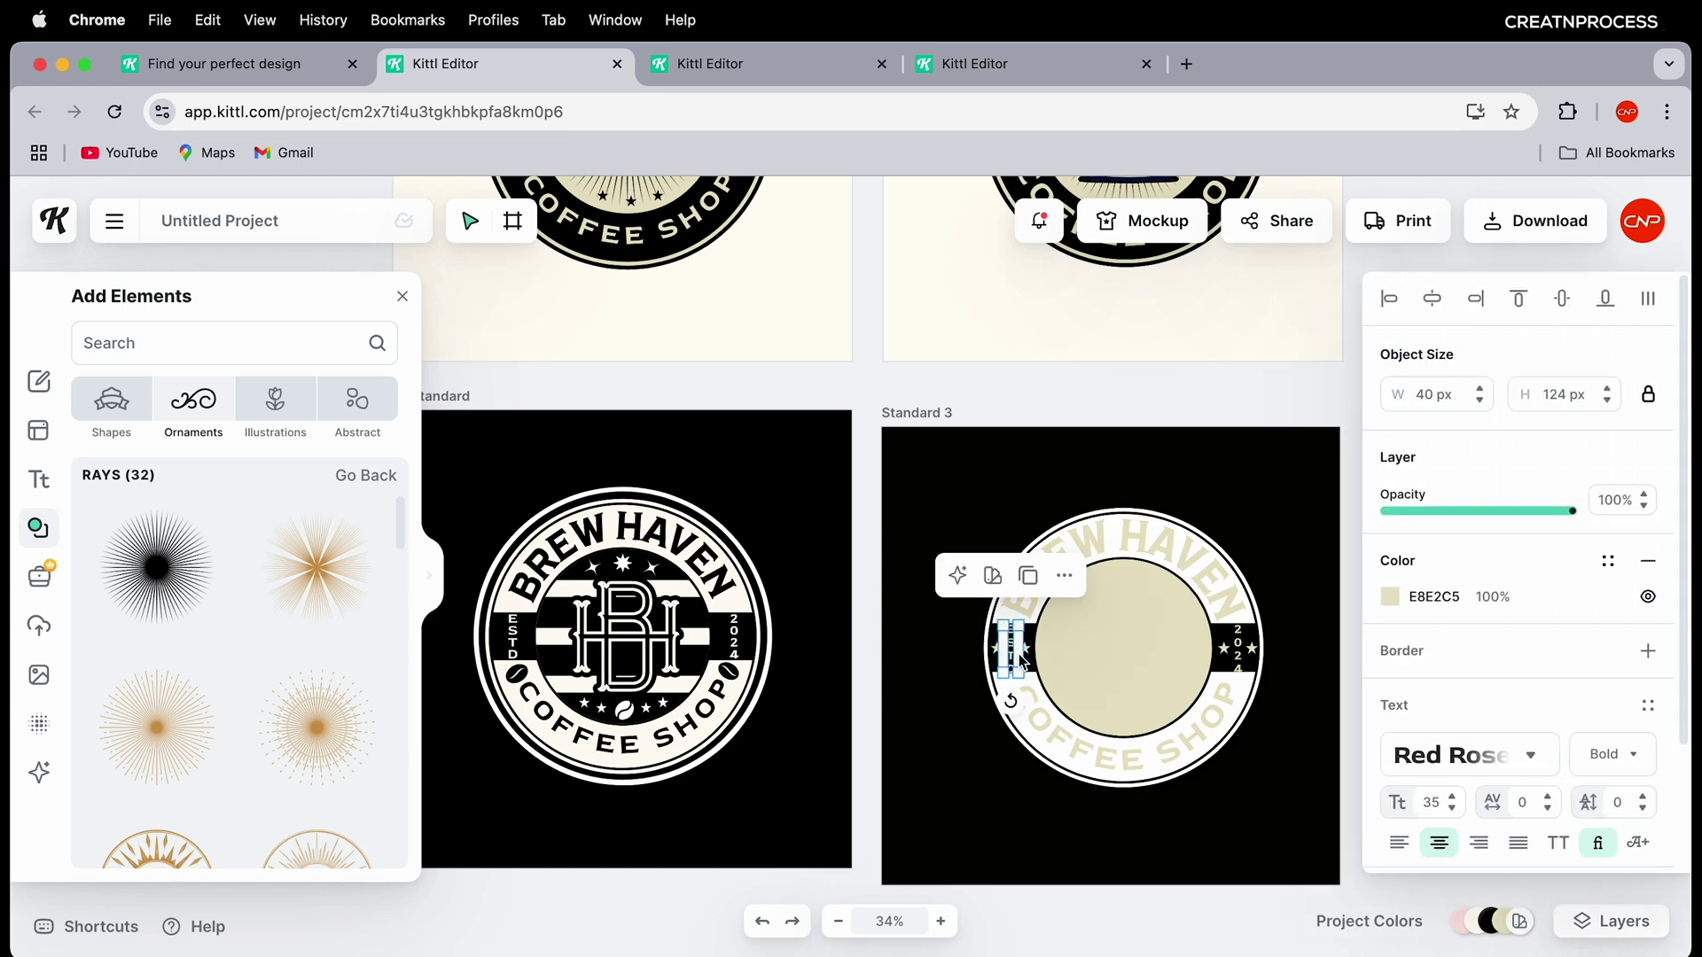
{"action": "left_click", "coordinate": [1245, 659], "text": "shift"}
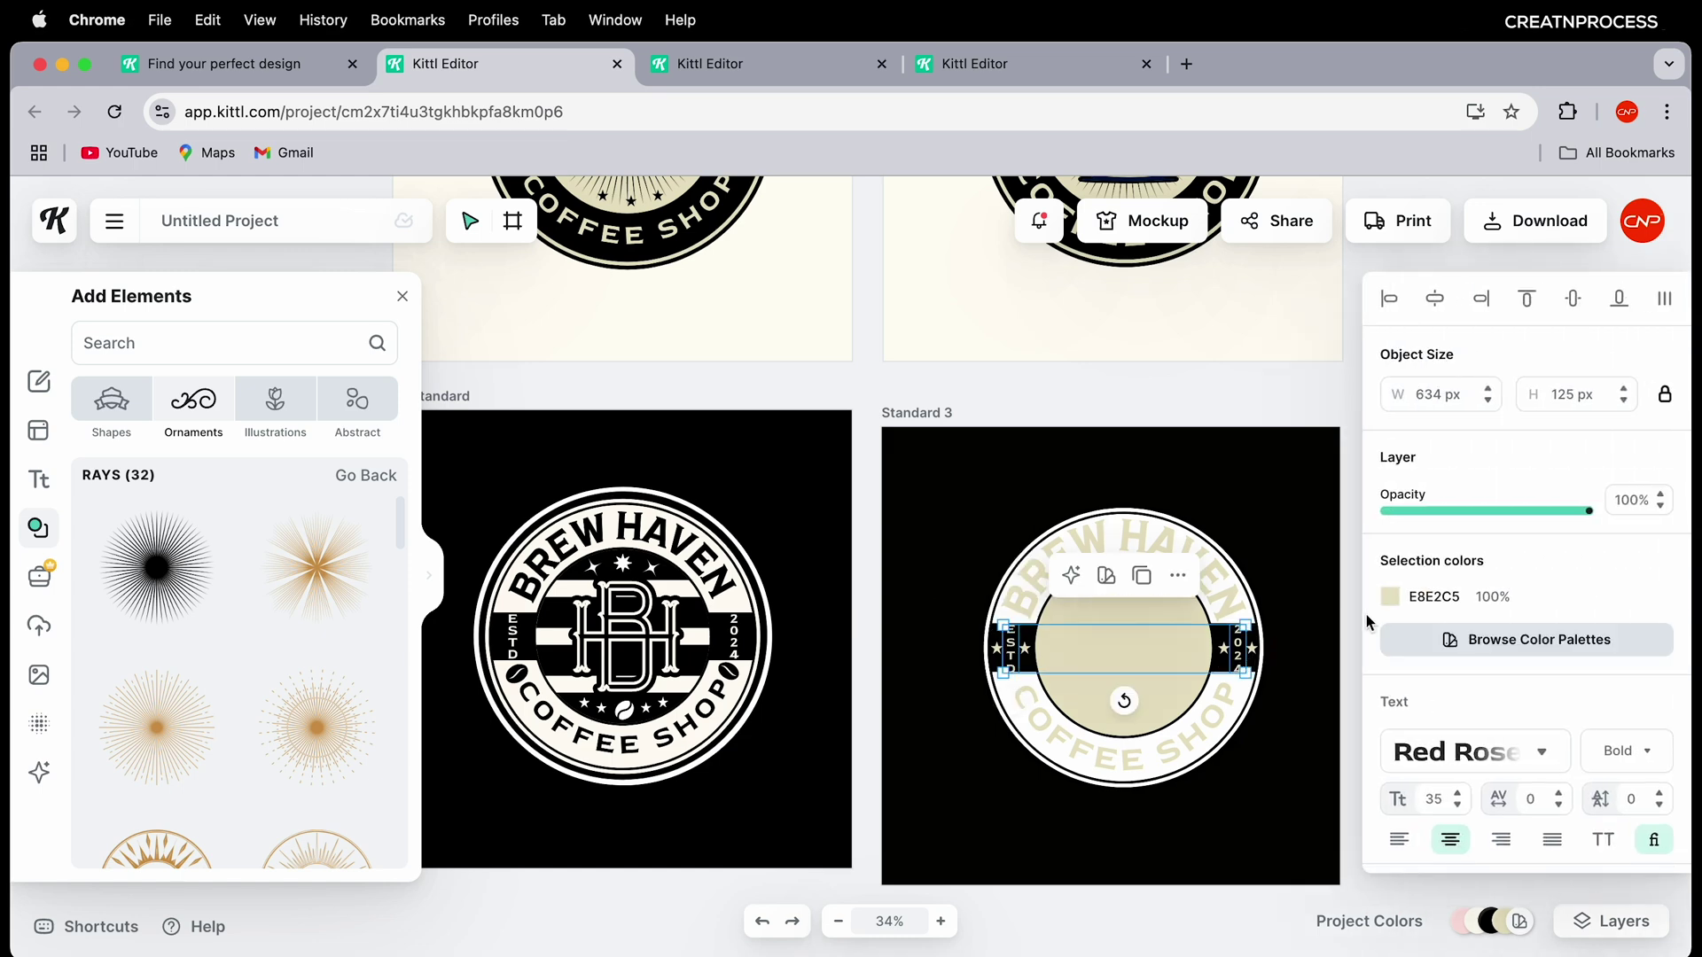
{"action": "left_click", "coordinate": [1390, 597]}
{"action": "left_click", "coordinate": [1113, 935]}
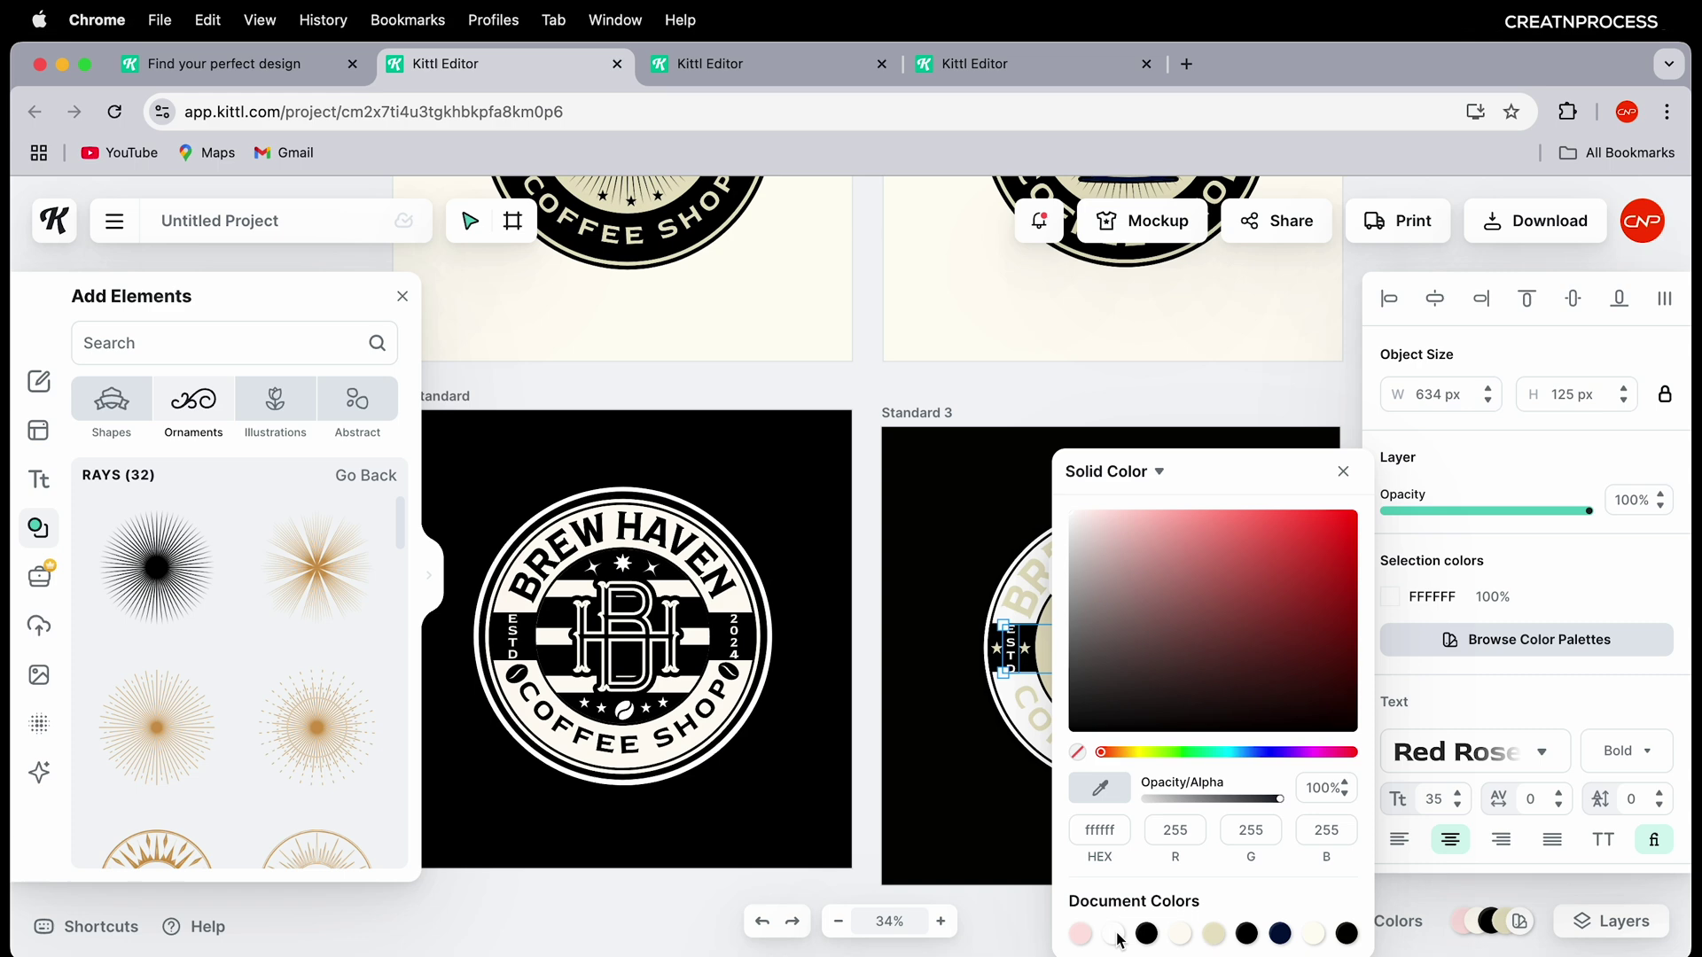
{"action": "left_click", "coordinate": [978, 827]}
Step: Delete the small stars on both sides of the ESTD and 2024 texts on the Standard 3 badge
{"action": "left_click", "coordinate": [1025, 649]}
{"action": "key", "text": "Delete"}
{"action": "left_click", "coordinate": [997, 648]}
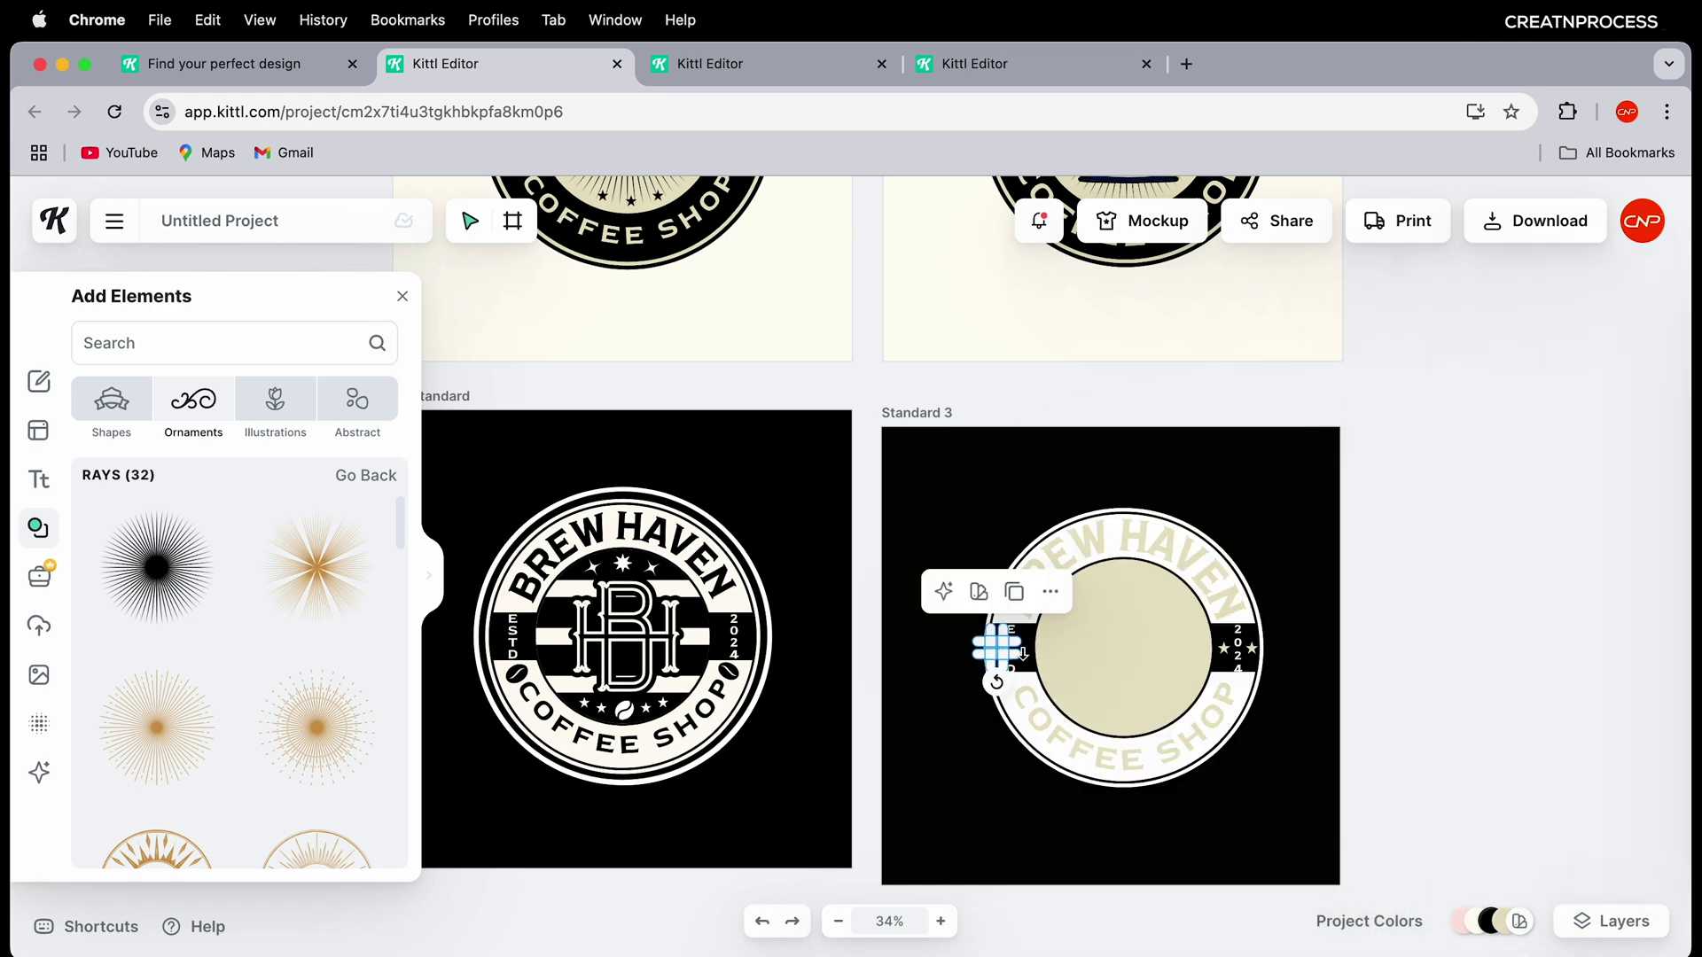
{"action": "left_click", "coordinate": [1227, 656]}
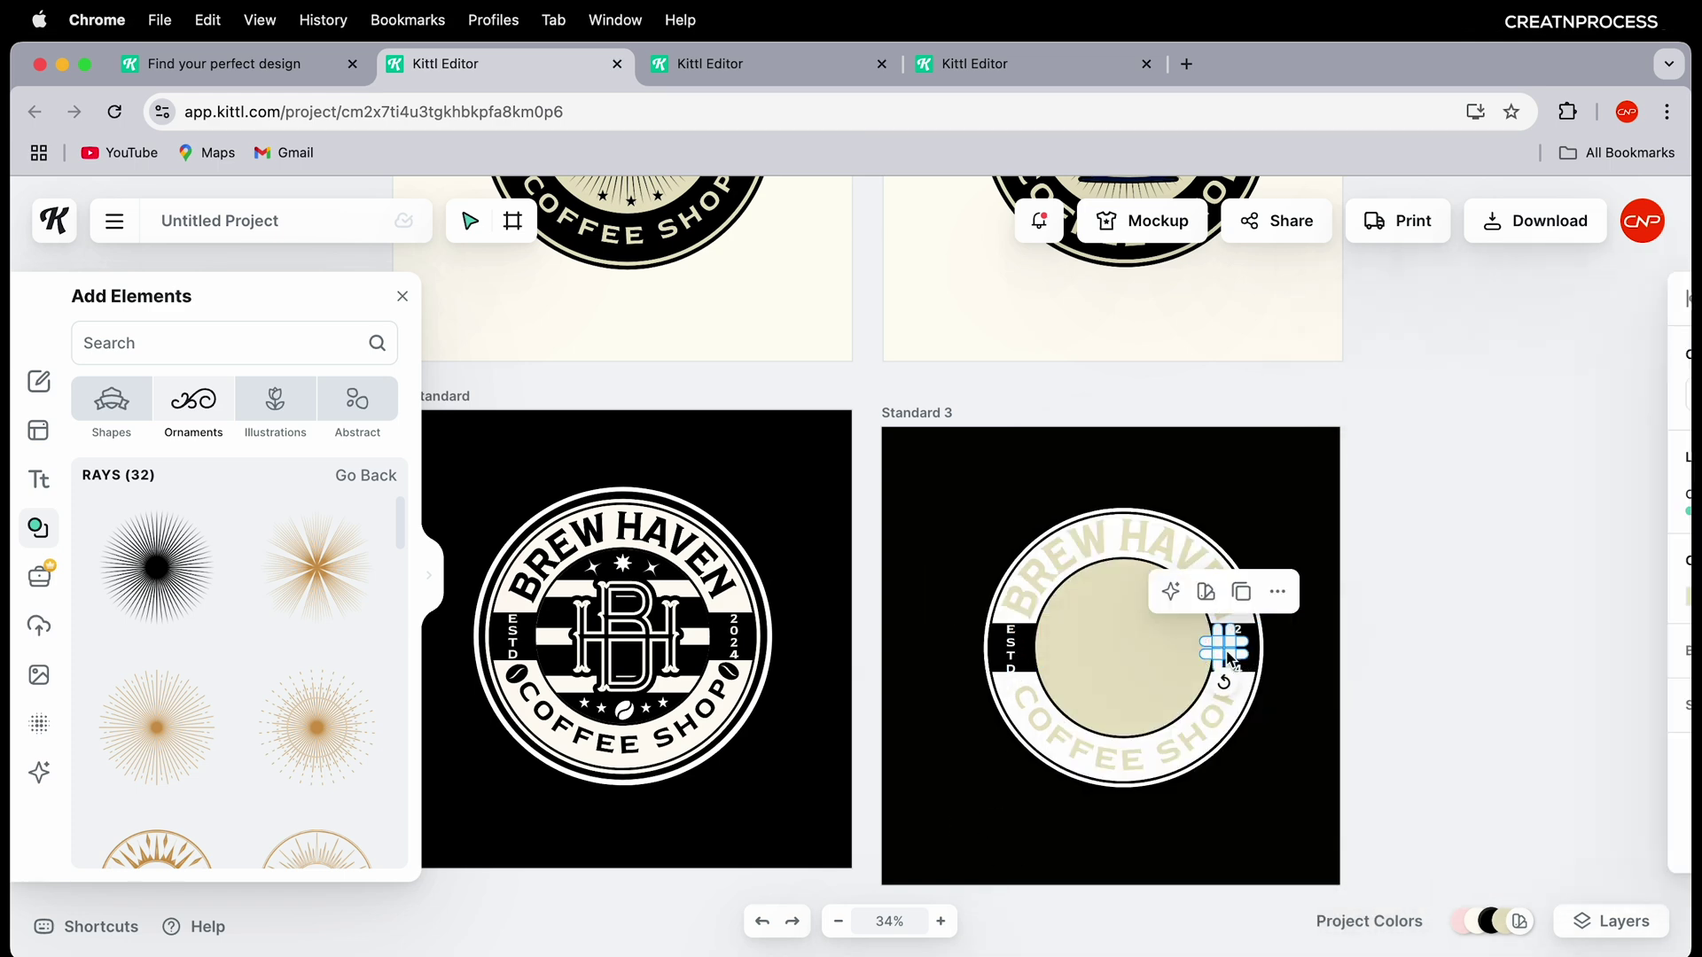
Step: Shrink the ESTD text to font size 27 and scale 2024 to match, keeping both inside the badge's black side bands
{"action": "scroll", "coordinate": [1032, 665], "scroll_direction": "up", "scroll_amount": 5}
{"action": "left_click", "coordinate": [991, 651]}
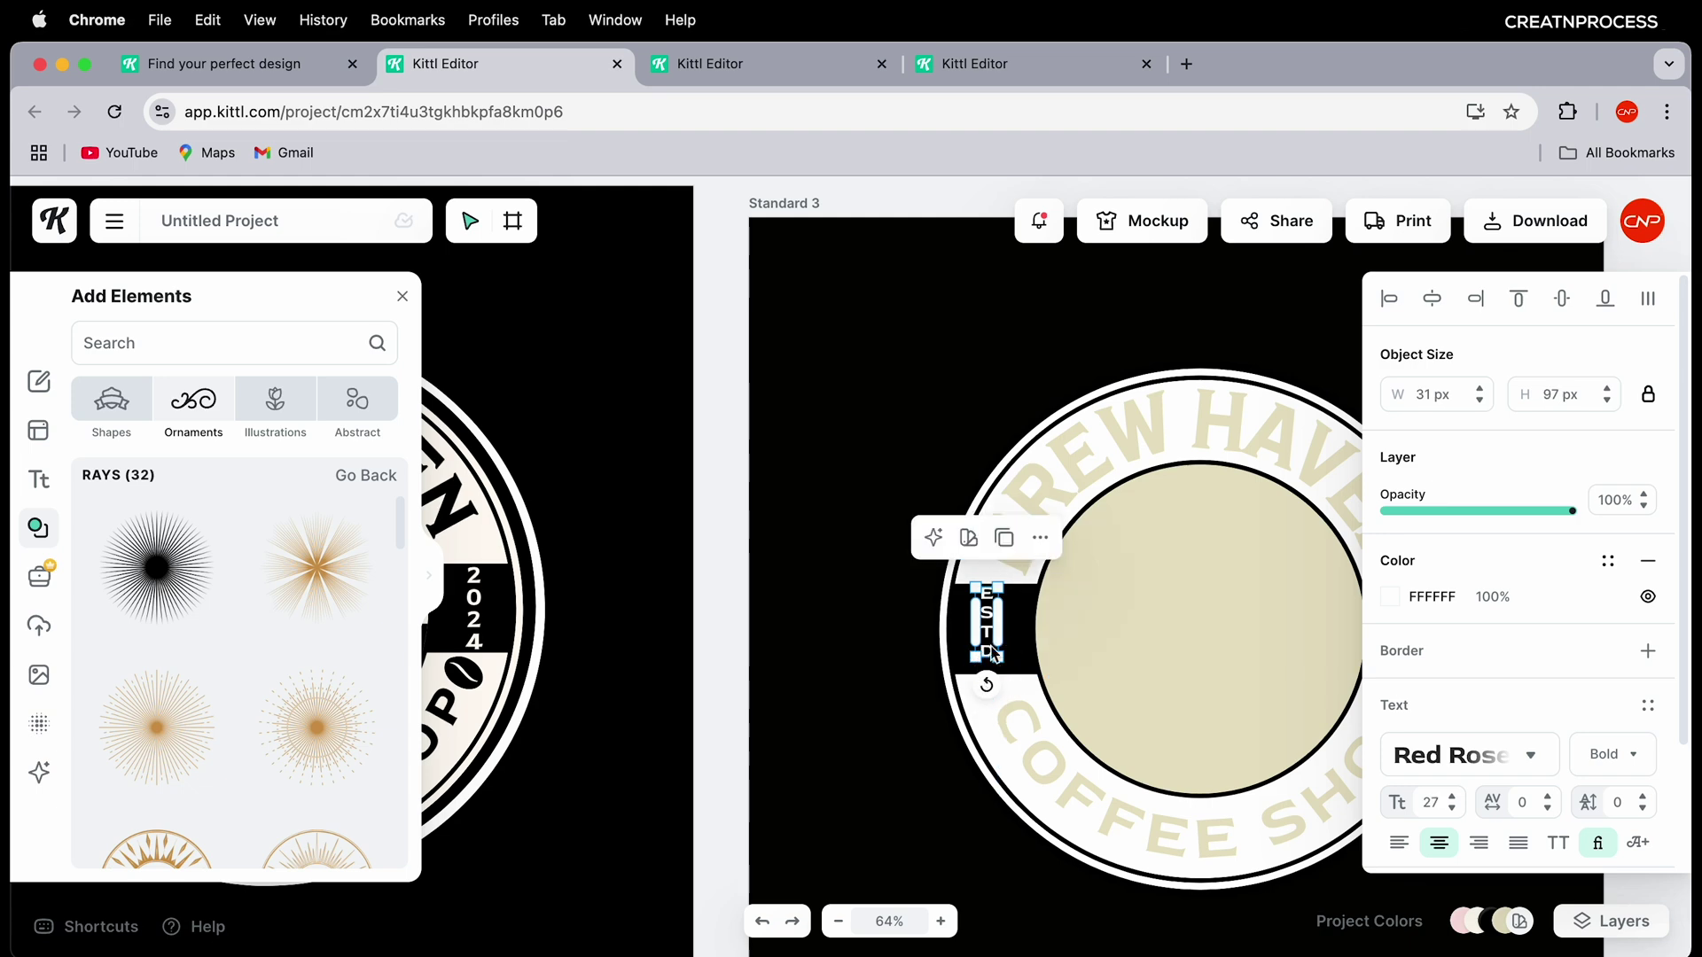
{"action": "scroll", "coordinate": [1152, 653], "scroll_direction": "right", "scroll_amount": 5}
{"action": "left_click_drag", "start_coordinate": [1197, 677], "coordinate": [1183, 632]}
Step: Show all colours of the badge shape and toggle the visibility of 000101 and 000000 to identify the areas they fill
{"action": "left_click", "coordinate": [1232, 637]}
{"action": "scroll", "coordinate": [1120, 670], "scroll_direction": "down", "scroll_amount": 5}
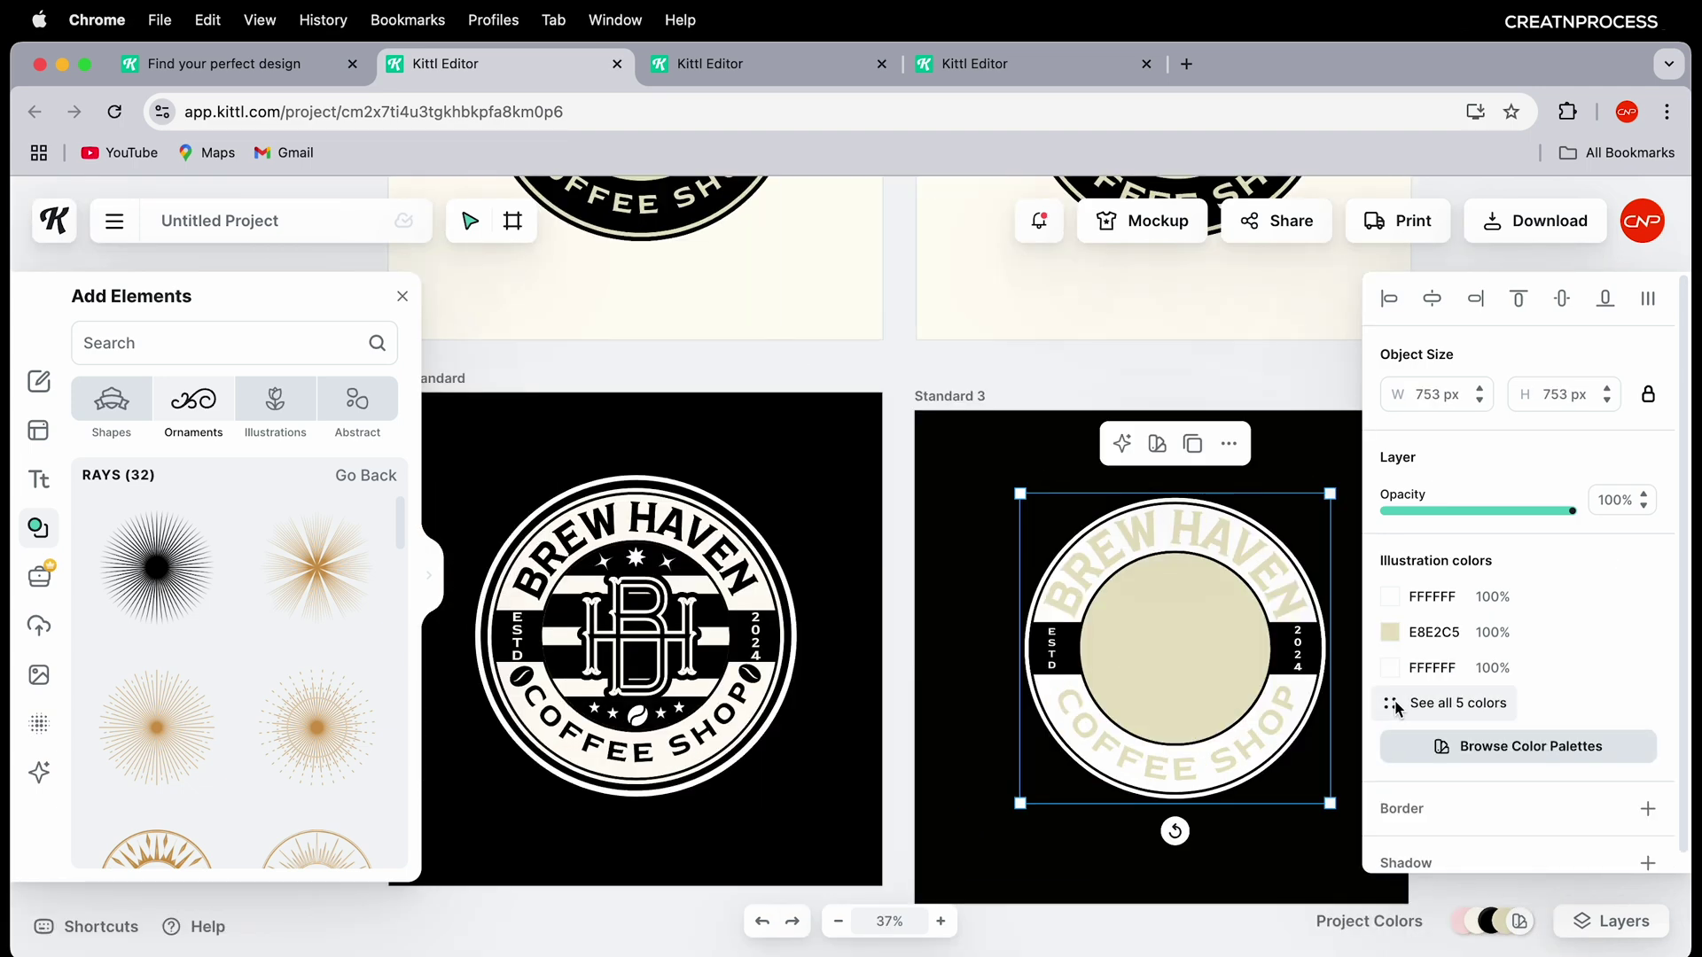
{"action": "left_click", "coordinate": [1392, 703]}
{"action": "left_click", "coordinate": [1605, 706]}
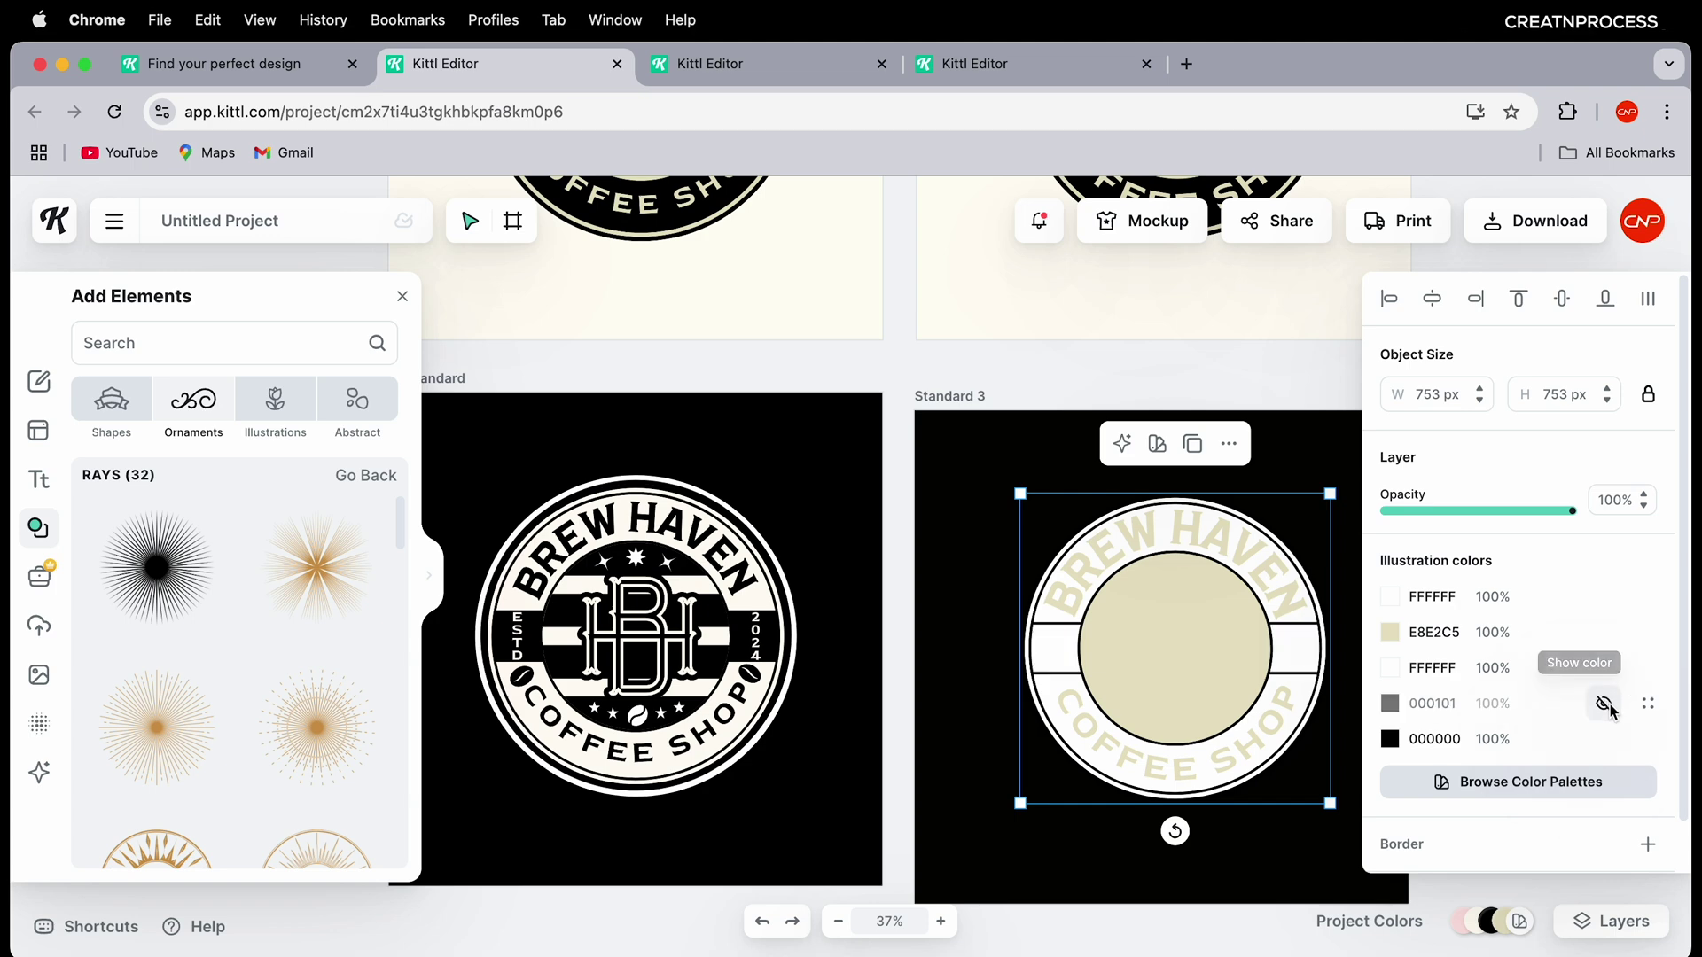
{"action": "left_click", "coordinate": [1605, 706]}
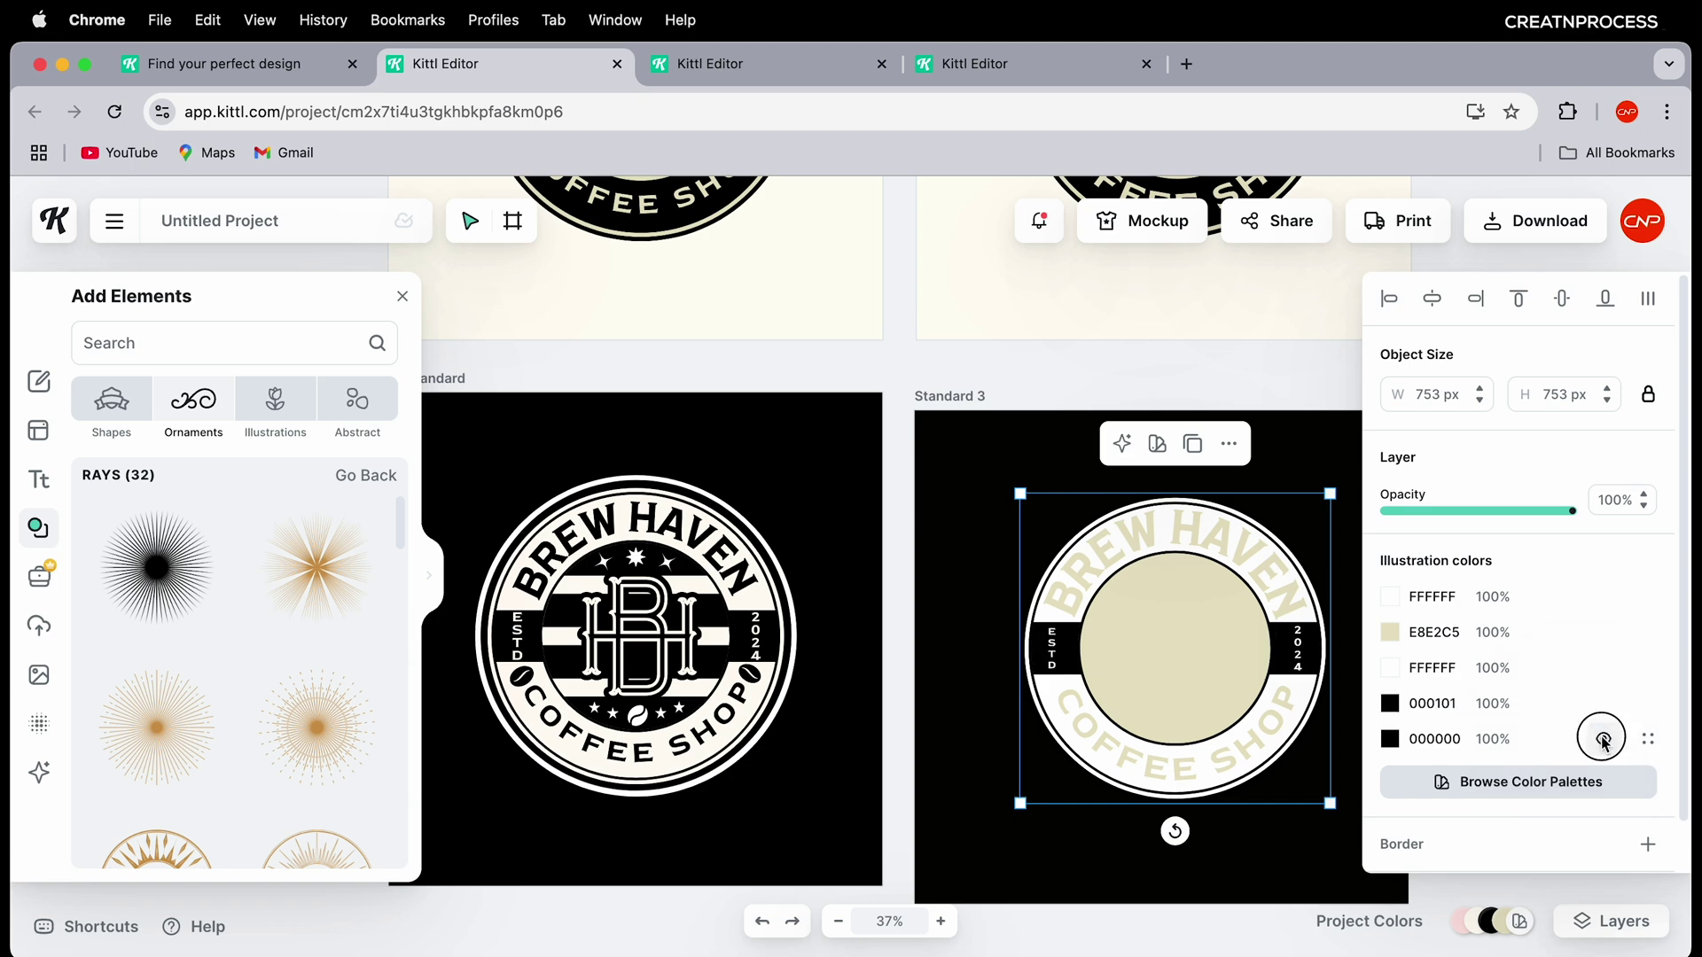
{"action": "left_click", "coordinate": [1603, 739]}
{"action": "left_click", "coordinate": [1603, 739]}
{"action": "left_click", "coordinate": [1603, 739]}
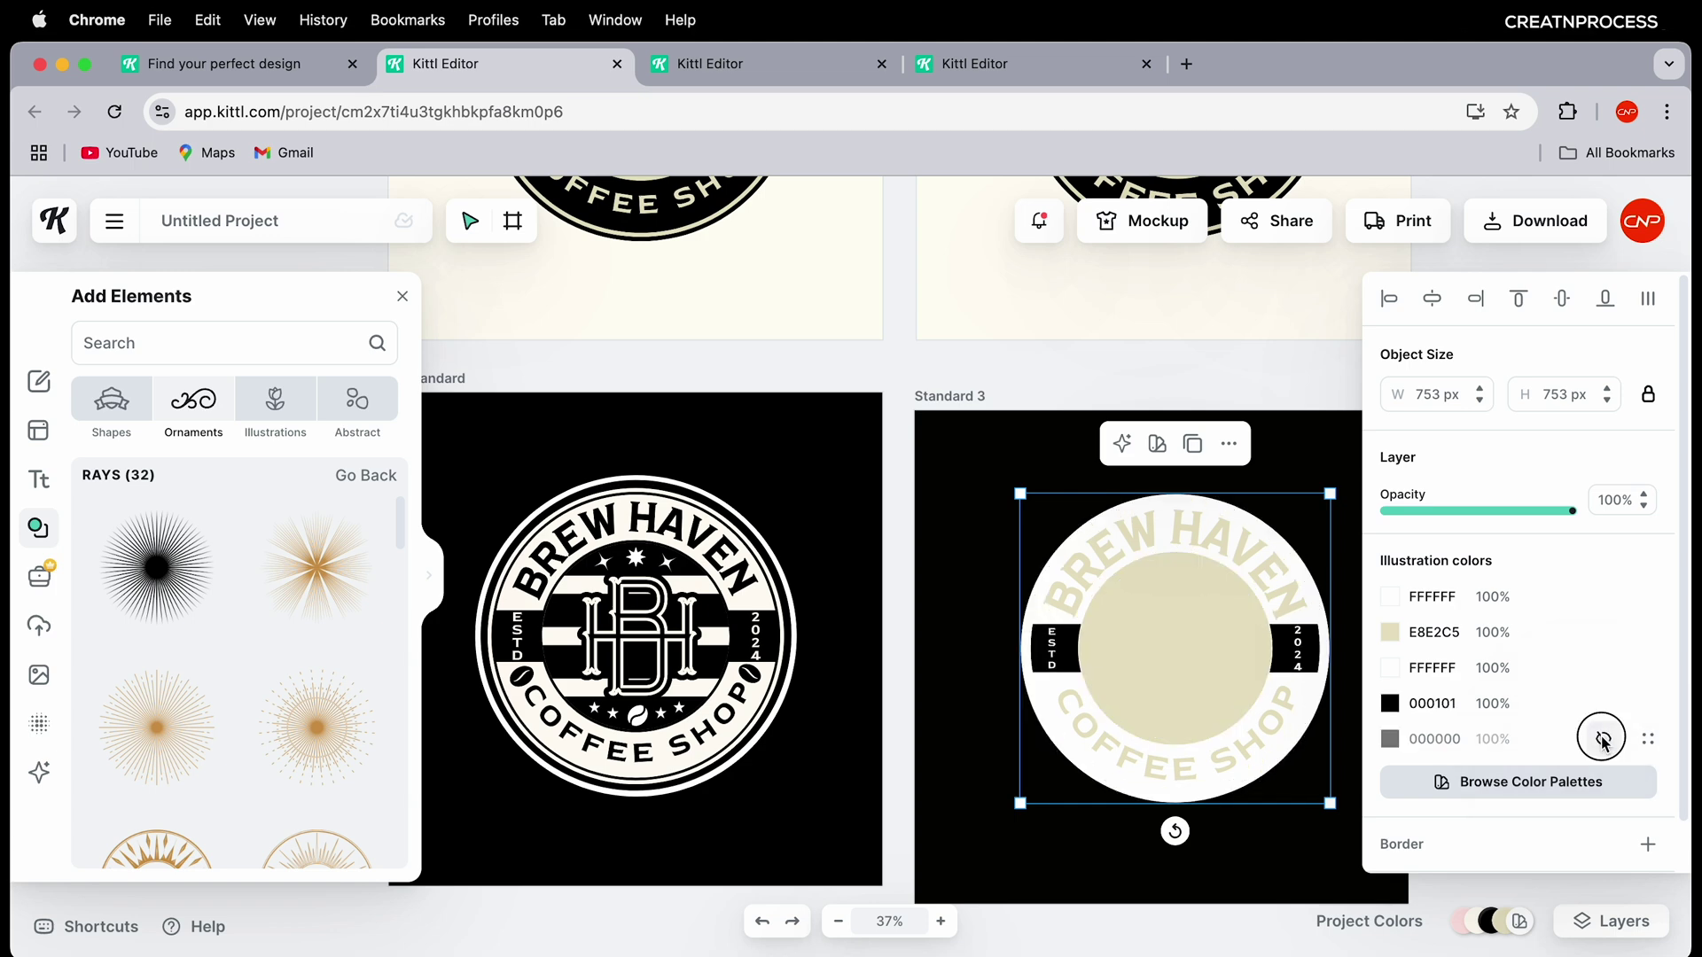
{"action": "left_click", "coordinate": [1604, 739]}
{"action": "left_click", "coordinate": [1603, 739]}
{"action": "left_click", "coordinate": [1603, 739]}
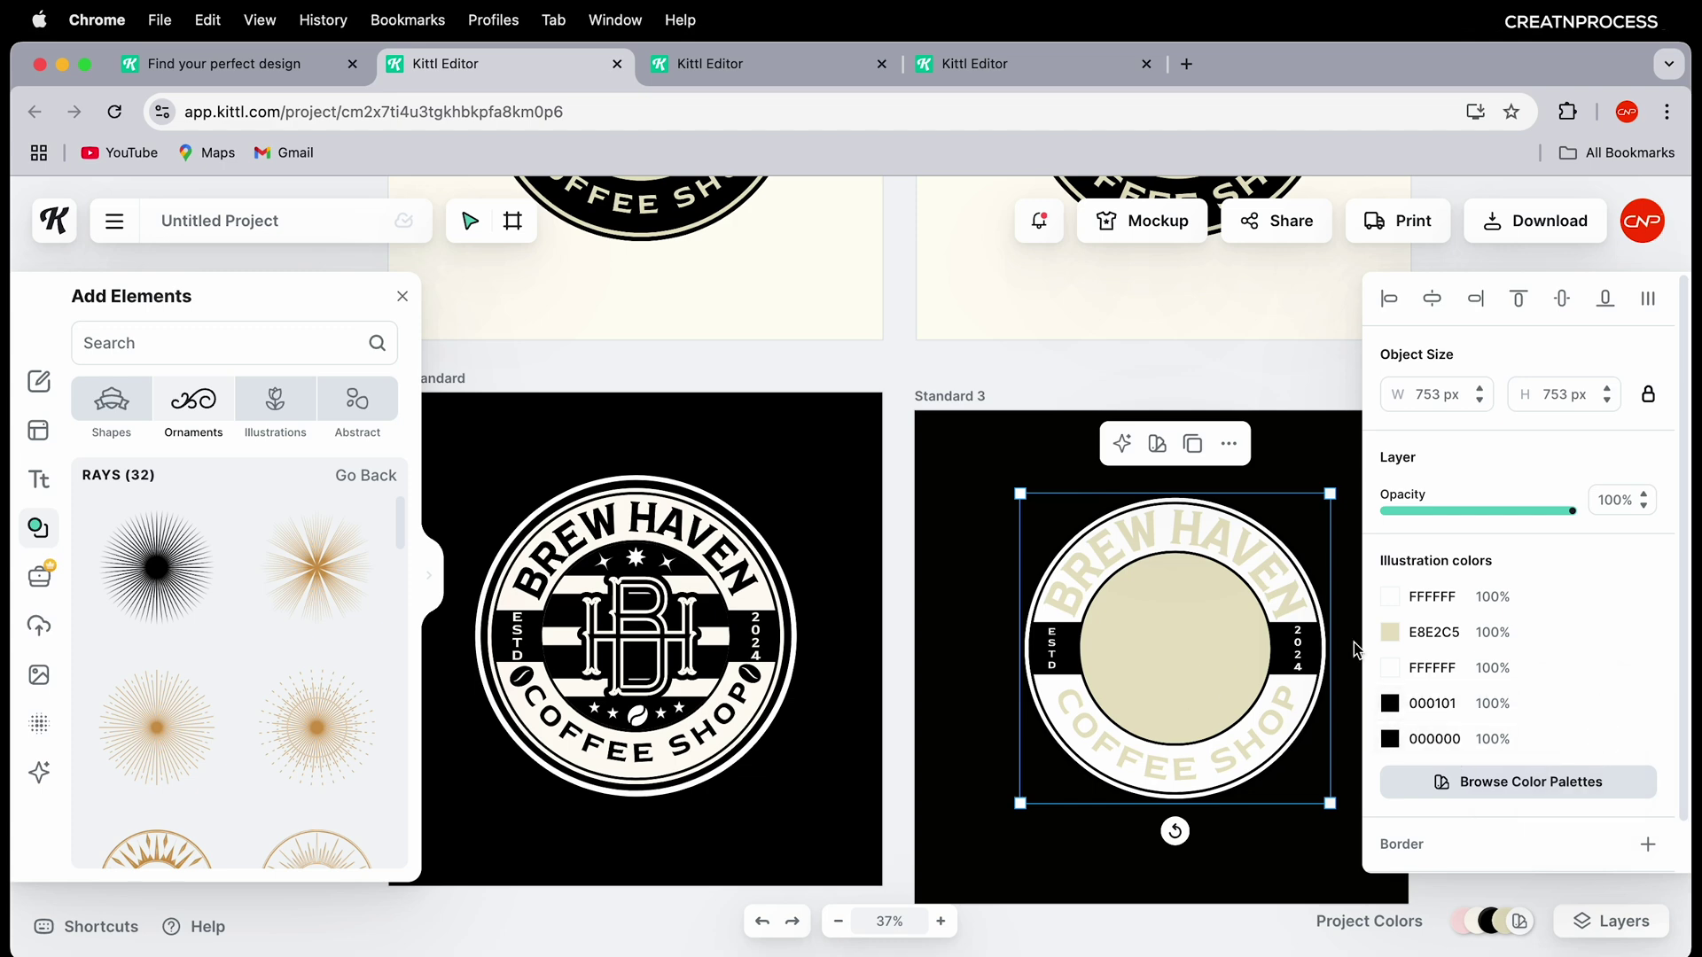
Step: Recolour the badge shape's remaining E8E2C5 fill, the large inner circle, to white
{"action": "left_click", "coordinate": [1389, 632]}
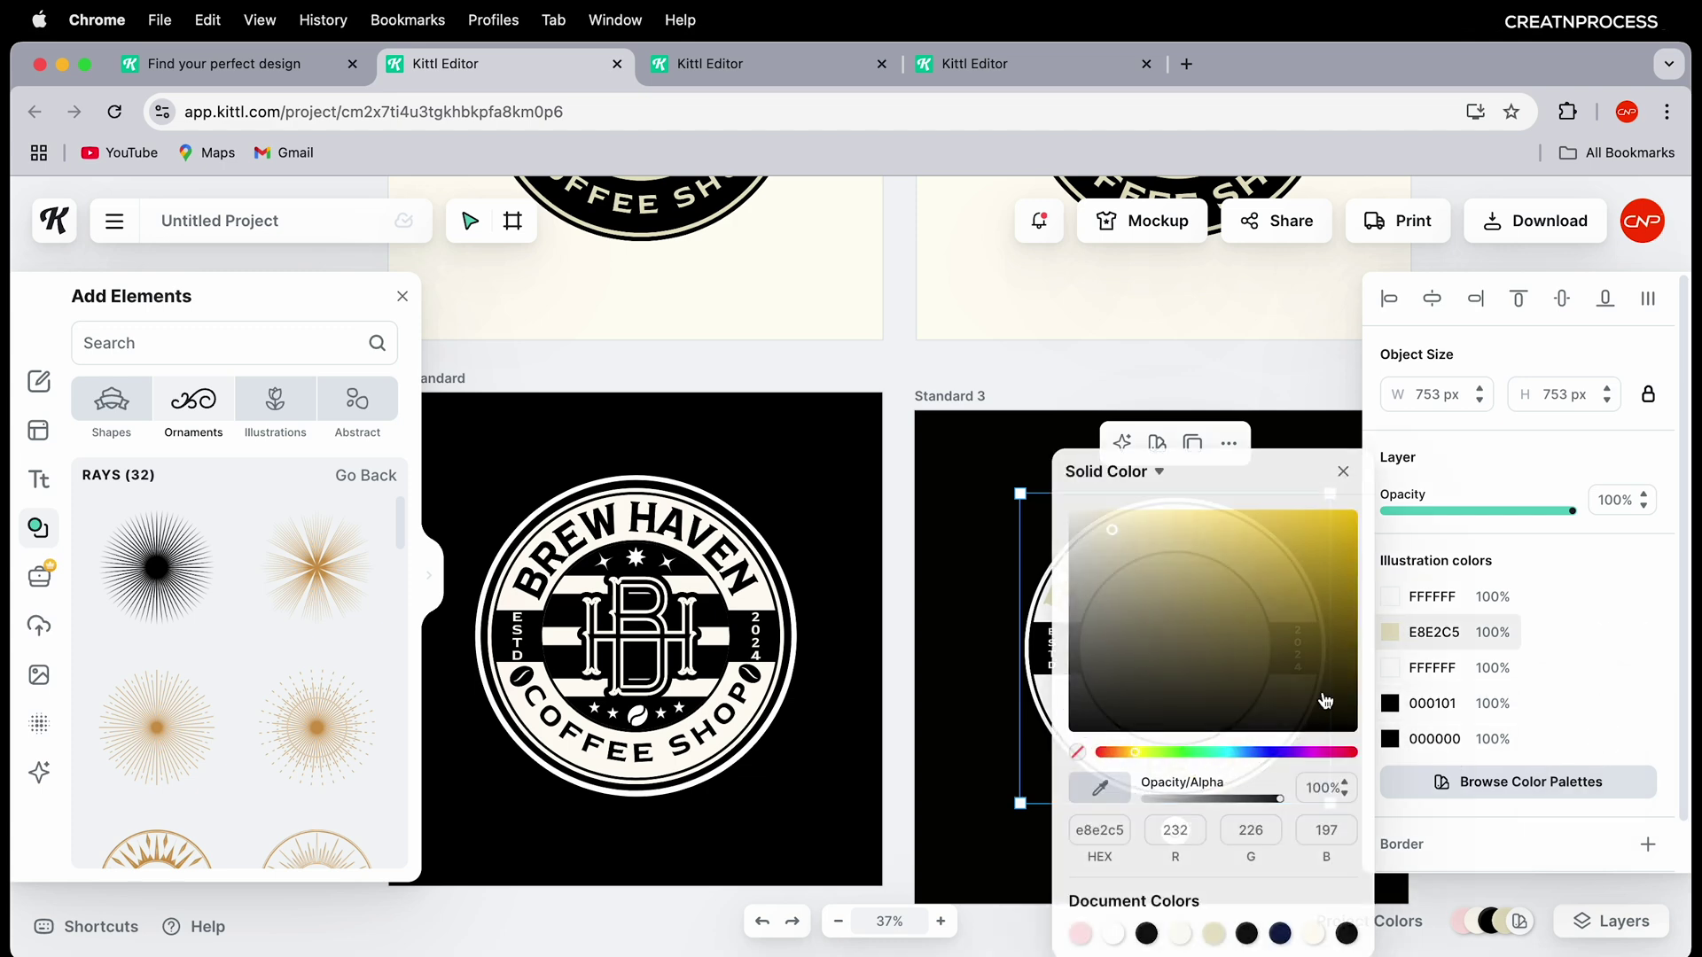
{"action": "left_click", "coordinate": [1114, 934]}
{"action": "left_click", "coordinate": [950, 794]}
{"action": "scroll", "coordinate": [1189, 651], "scroll_direction": "up", "scroll_amount": 2}
{"action": "scroll", "coordinate": [1190, 650], "scroll_direction": "down", "scroll_amount": 1}
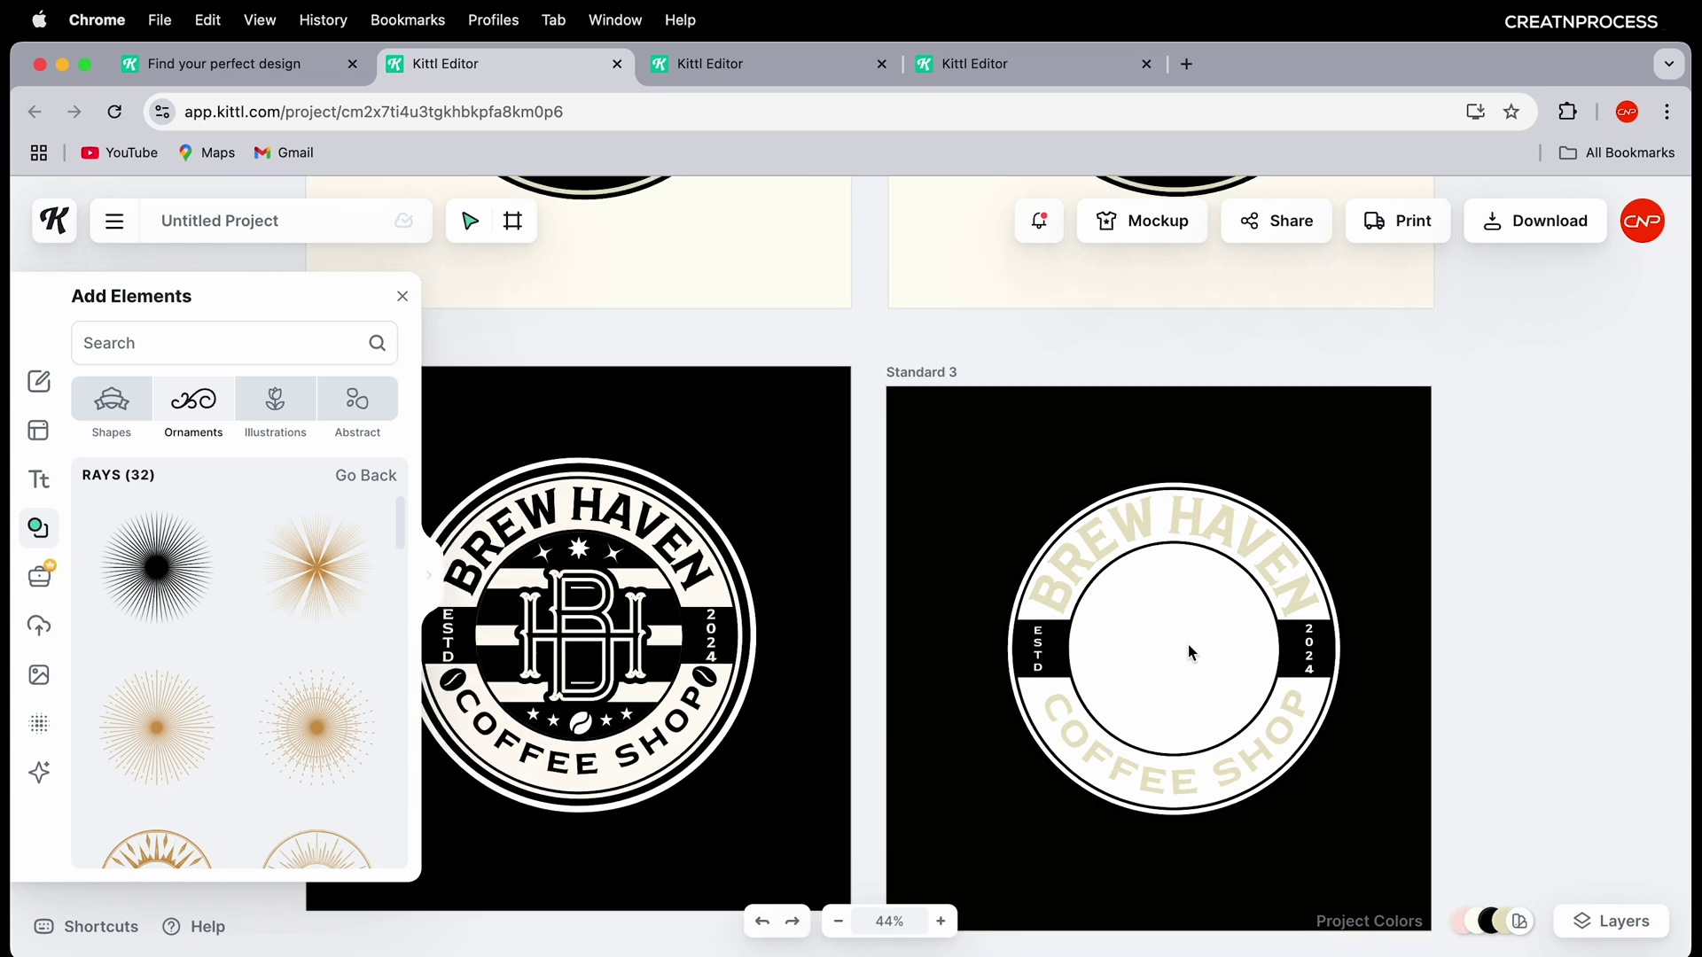
Step: Recolour the curved BREW HAVEN and COFFEE SHOP texts on the Standard 3 badge to black
{"action": "scroll", "coordinate": [1188, 645], "scroll_direction": "down", "scroll_amount": 3}
{"action": "left_click", "coordinate": [1043, 686]}
{"action": "double_click", "coordinate": [1124, 557]}
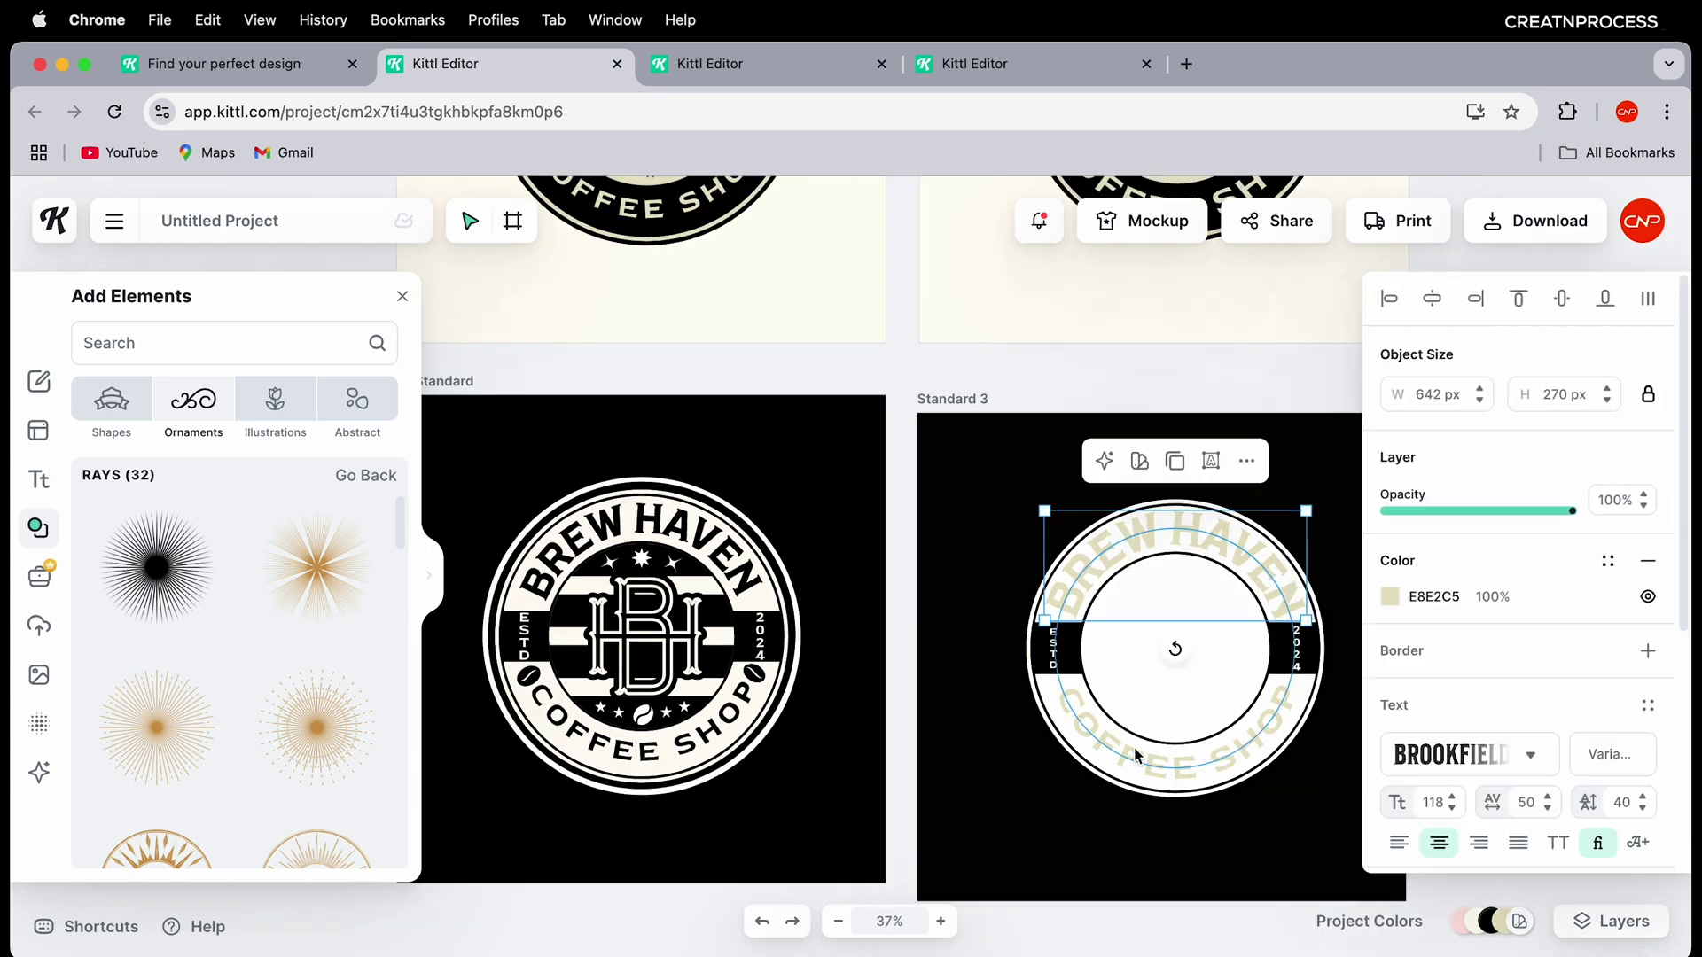
{"action": "left_click", "coordinate": [1133, 767], "text": "shift"}
{"action": "left_click", "coordinate": [1389, 596]}
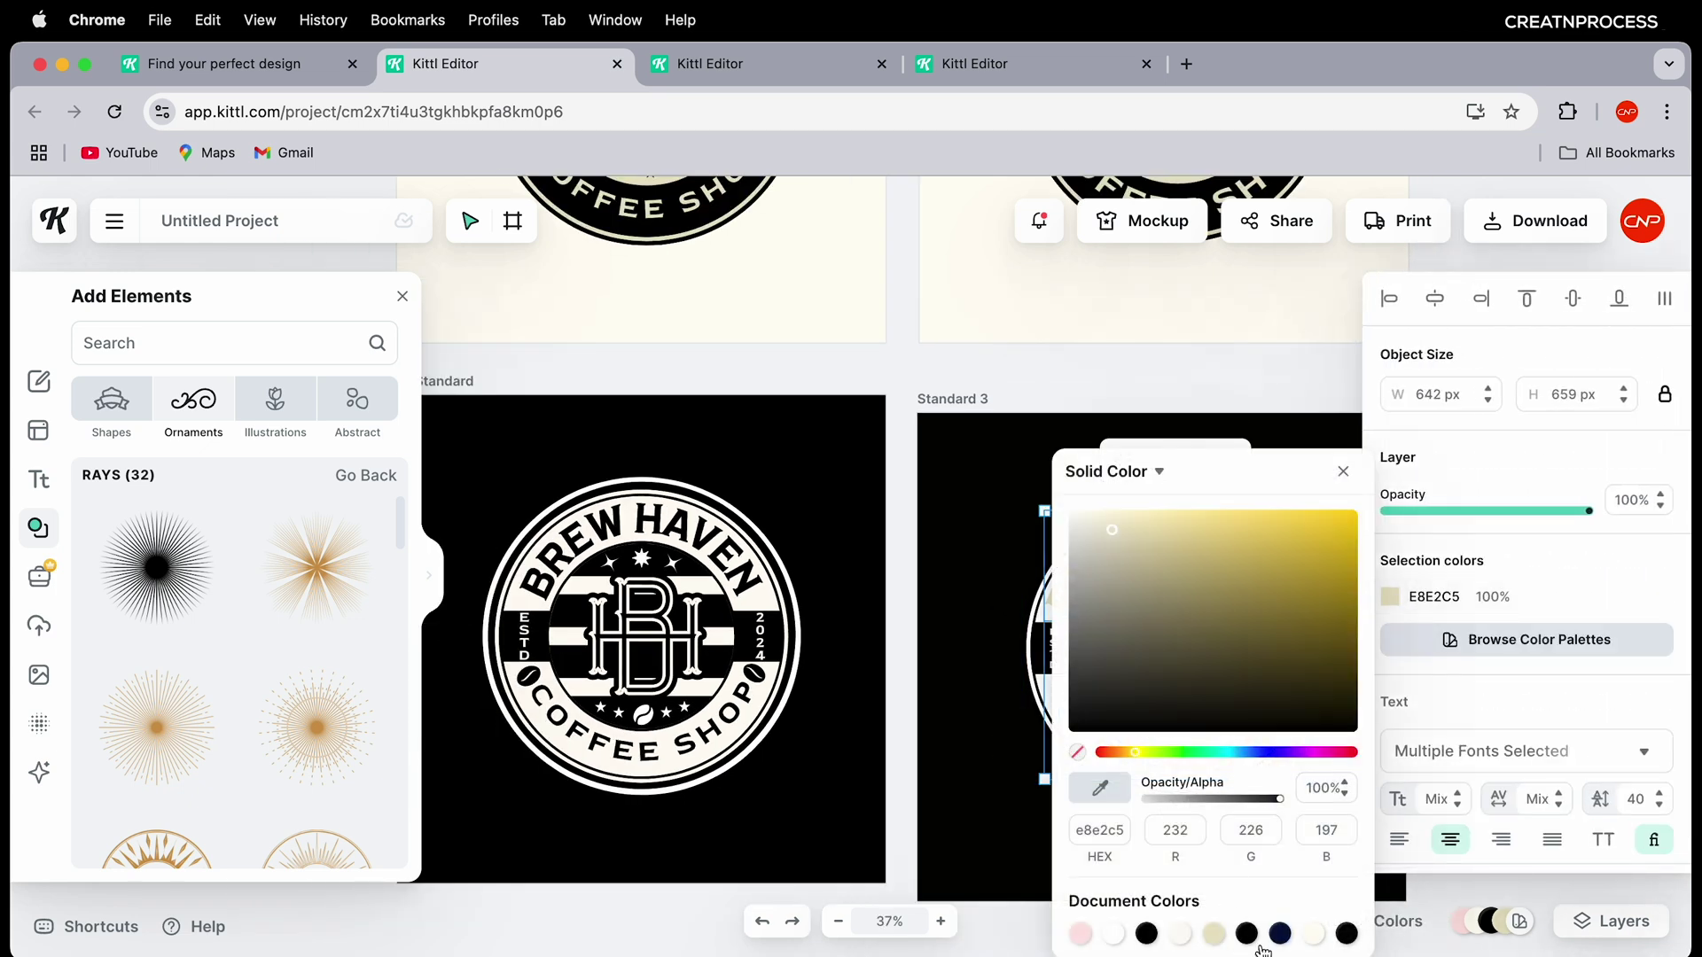
{"action": "left_click", "coordinate": [1146, 934]}
{"action": "left_click", "coordinate": [1003, 822]}
{"action": "scroll", "coordinate": [1163, 731], "scroll_direction": "down", "scroll_amount": 1}
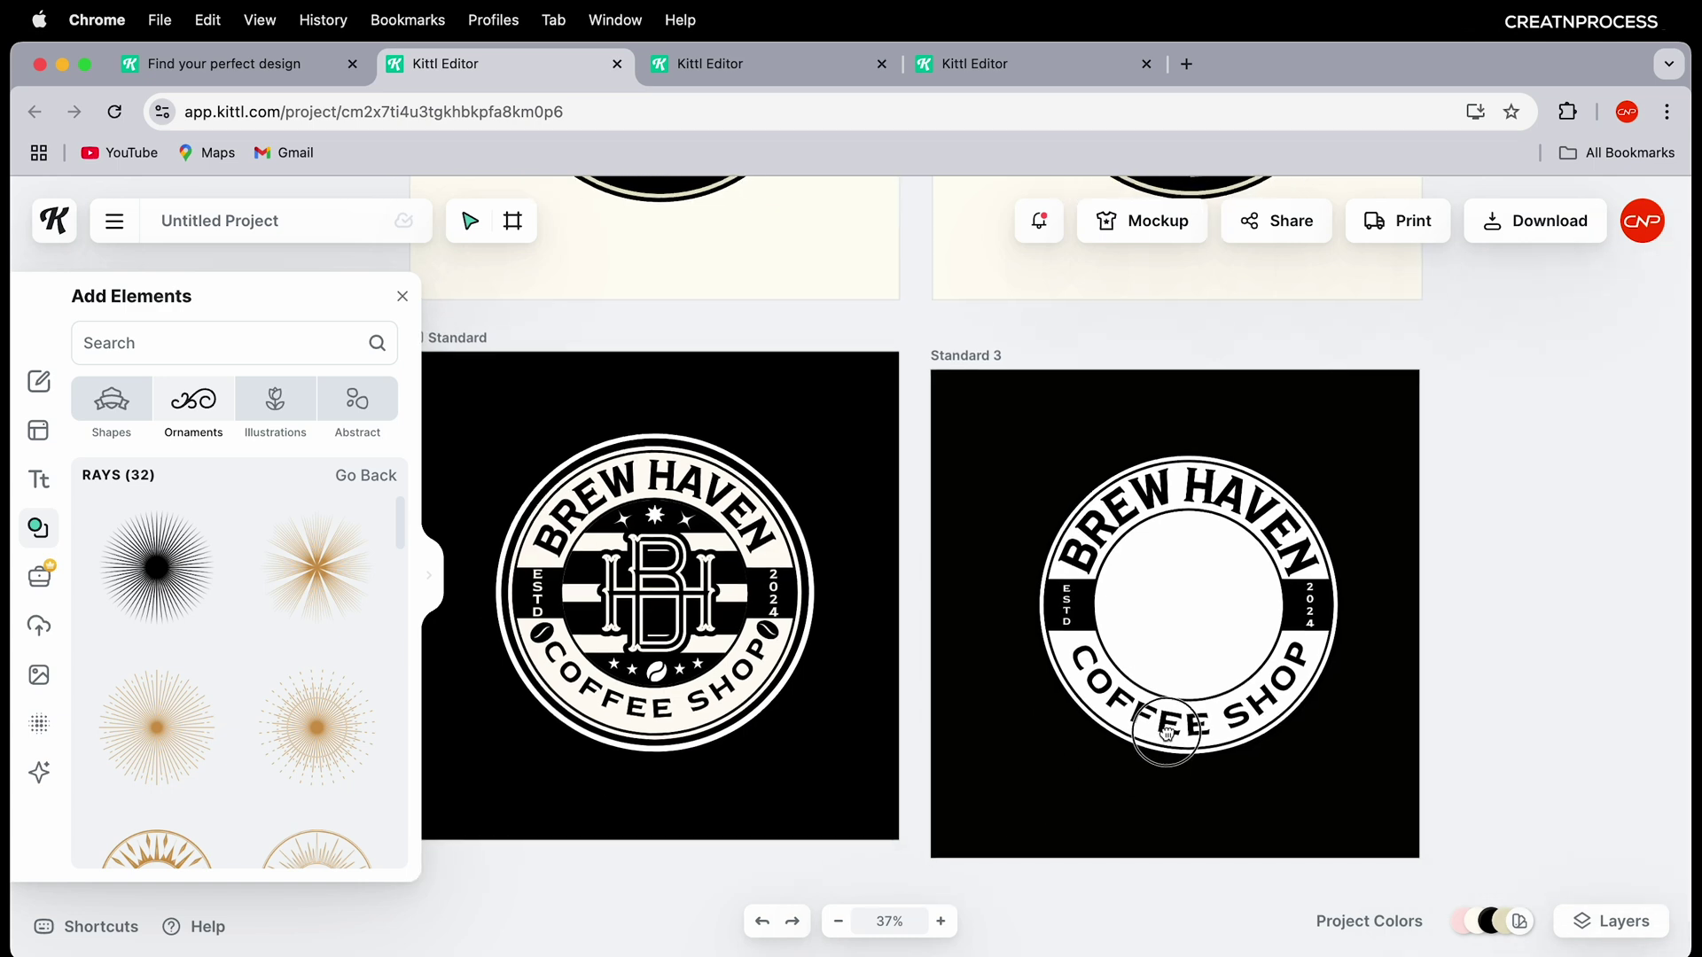
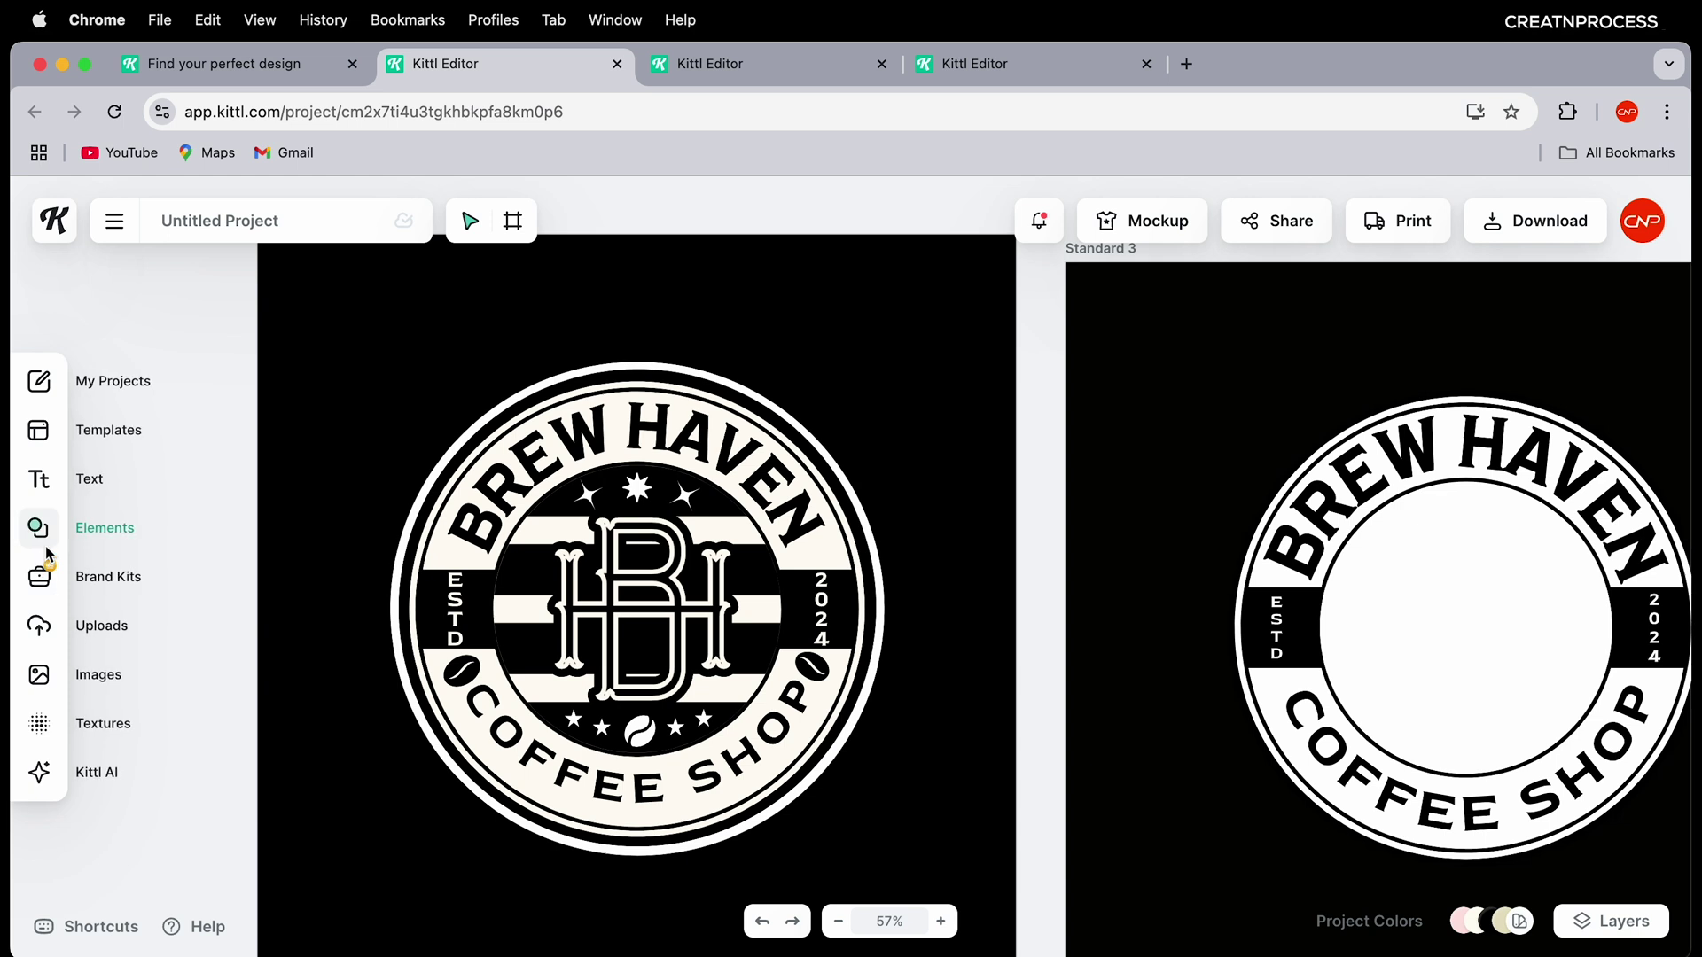
Step: Add the yellow four-stripe shape from the complex shapes and place it near the upper-left corner of the Standard 3 artboard
{"action": "left_click", "coordinate": [78, 530]}
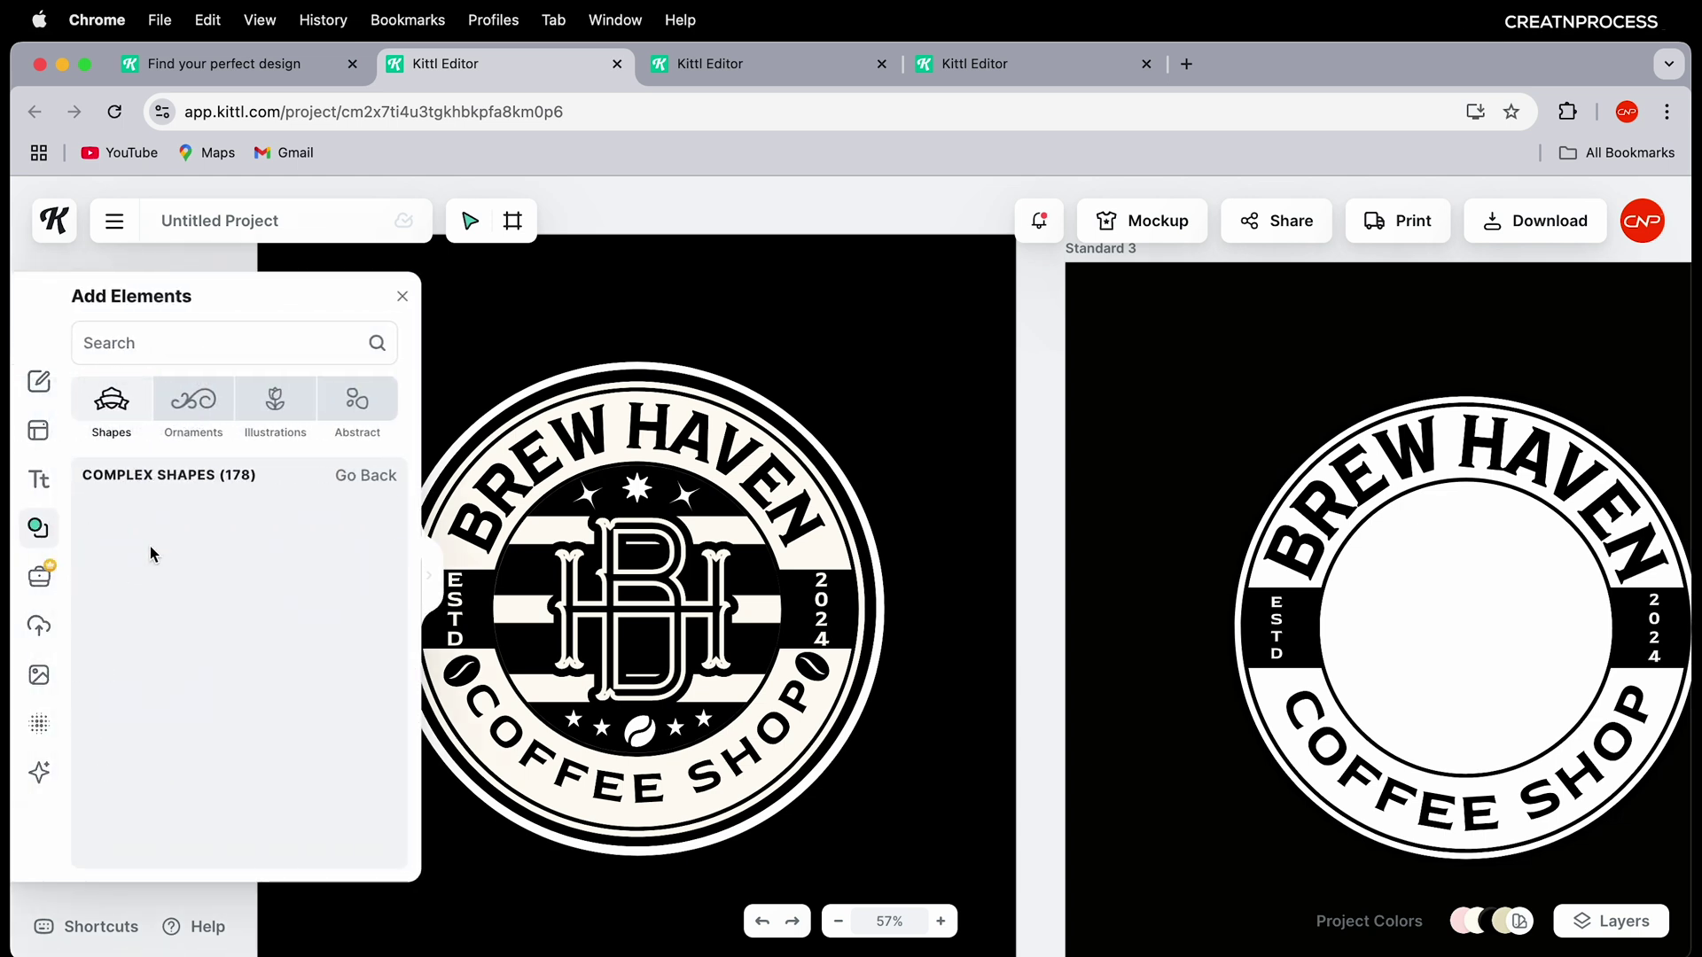
{"action": "left_click", "coordinate": [114, 404]}
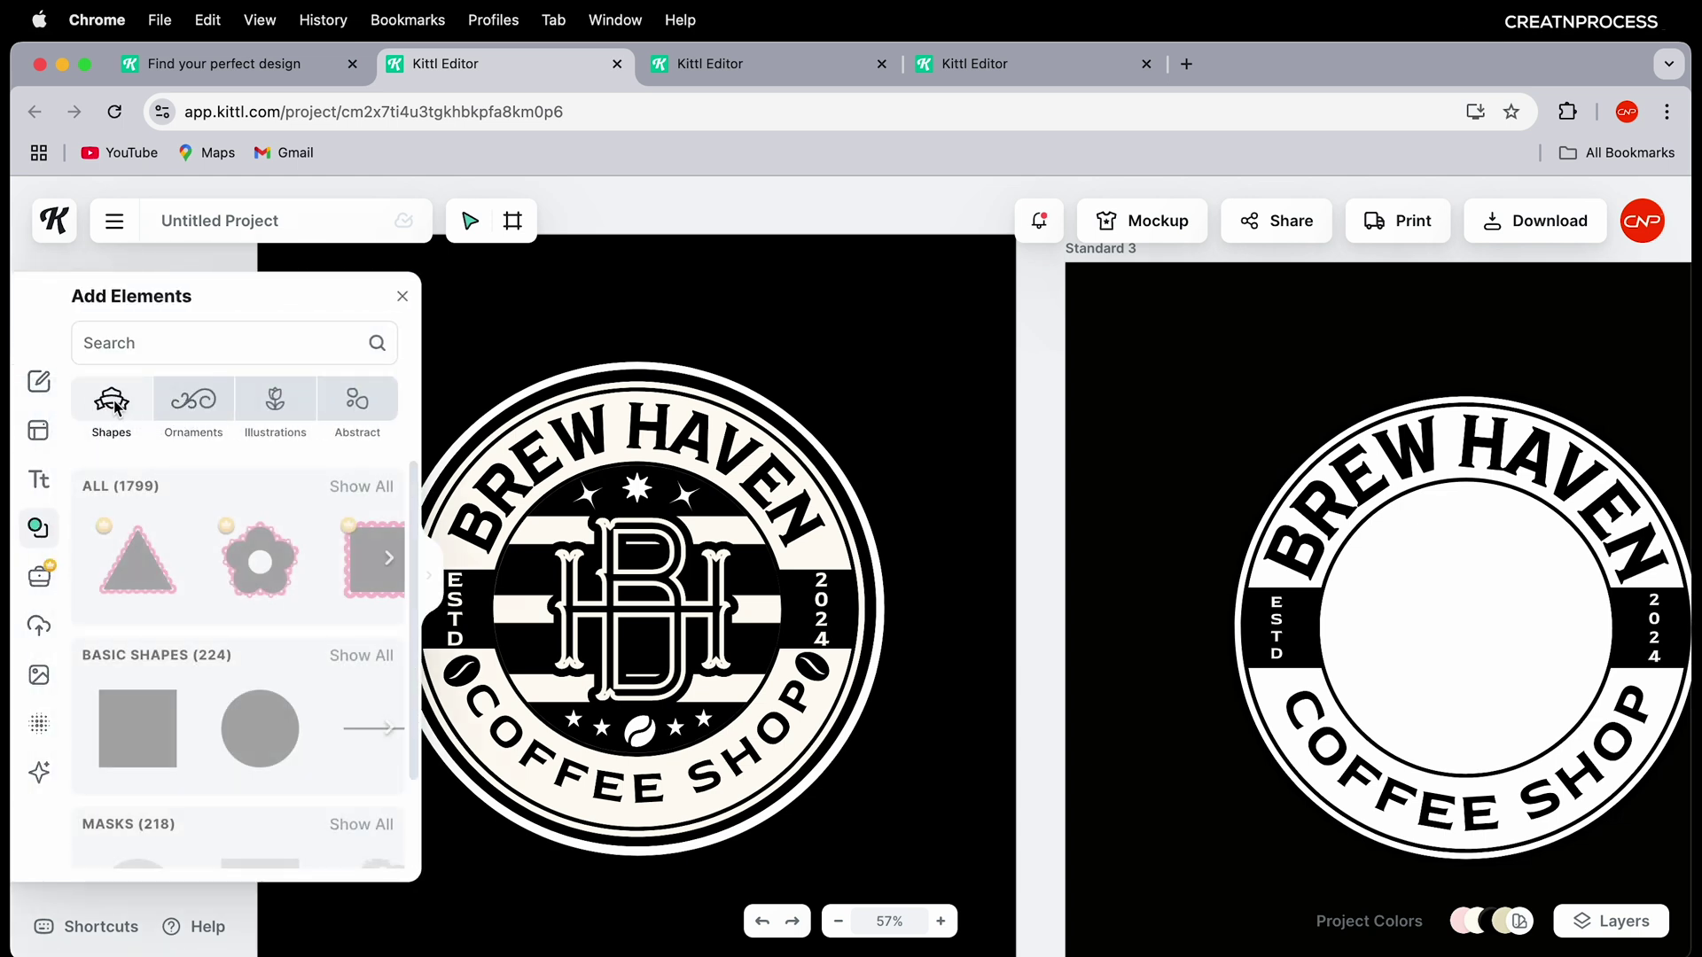
{"action": "scroll", "coordinate": [301, 666], "scroll_direction": "down", "scroll_amount": 3}
{"action": "scroll", "coordinate": [300, 673], "scroll_direction": "down", "scroll_amount": 5}
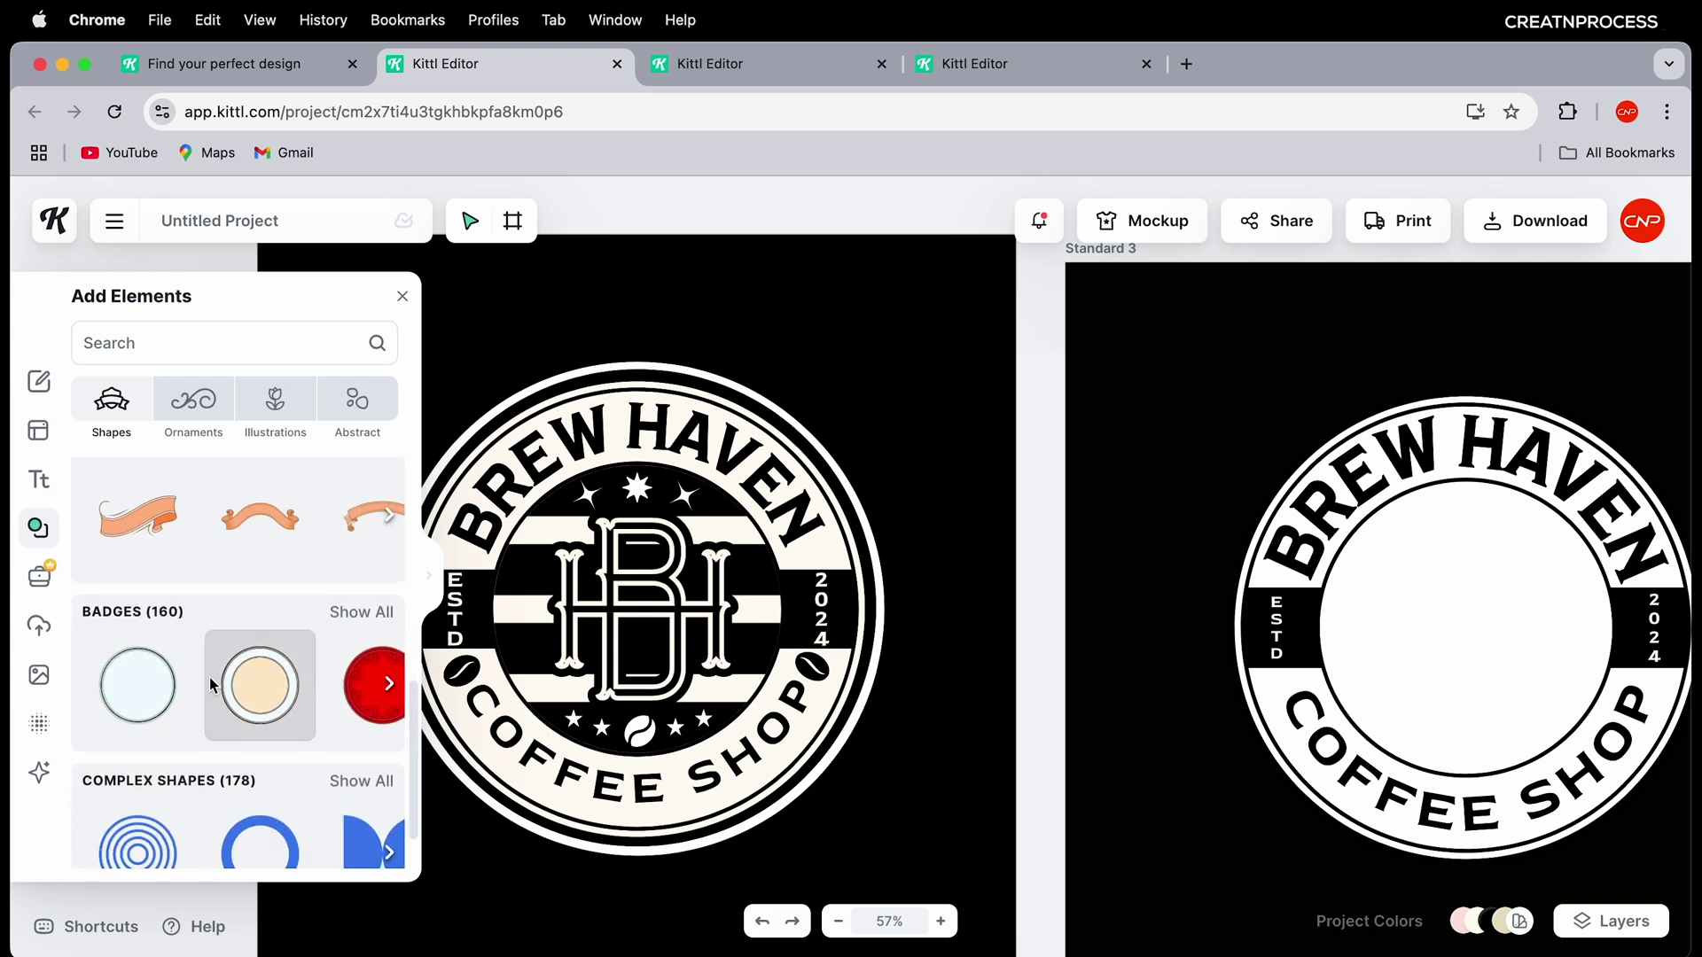
{"action": "left_click", "coordinate": [362, 713]}
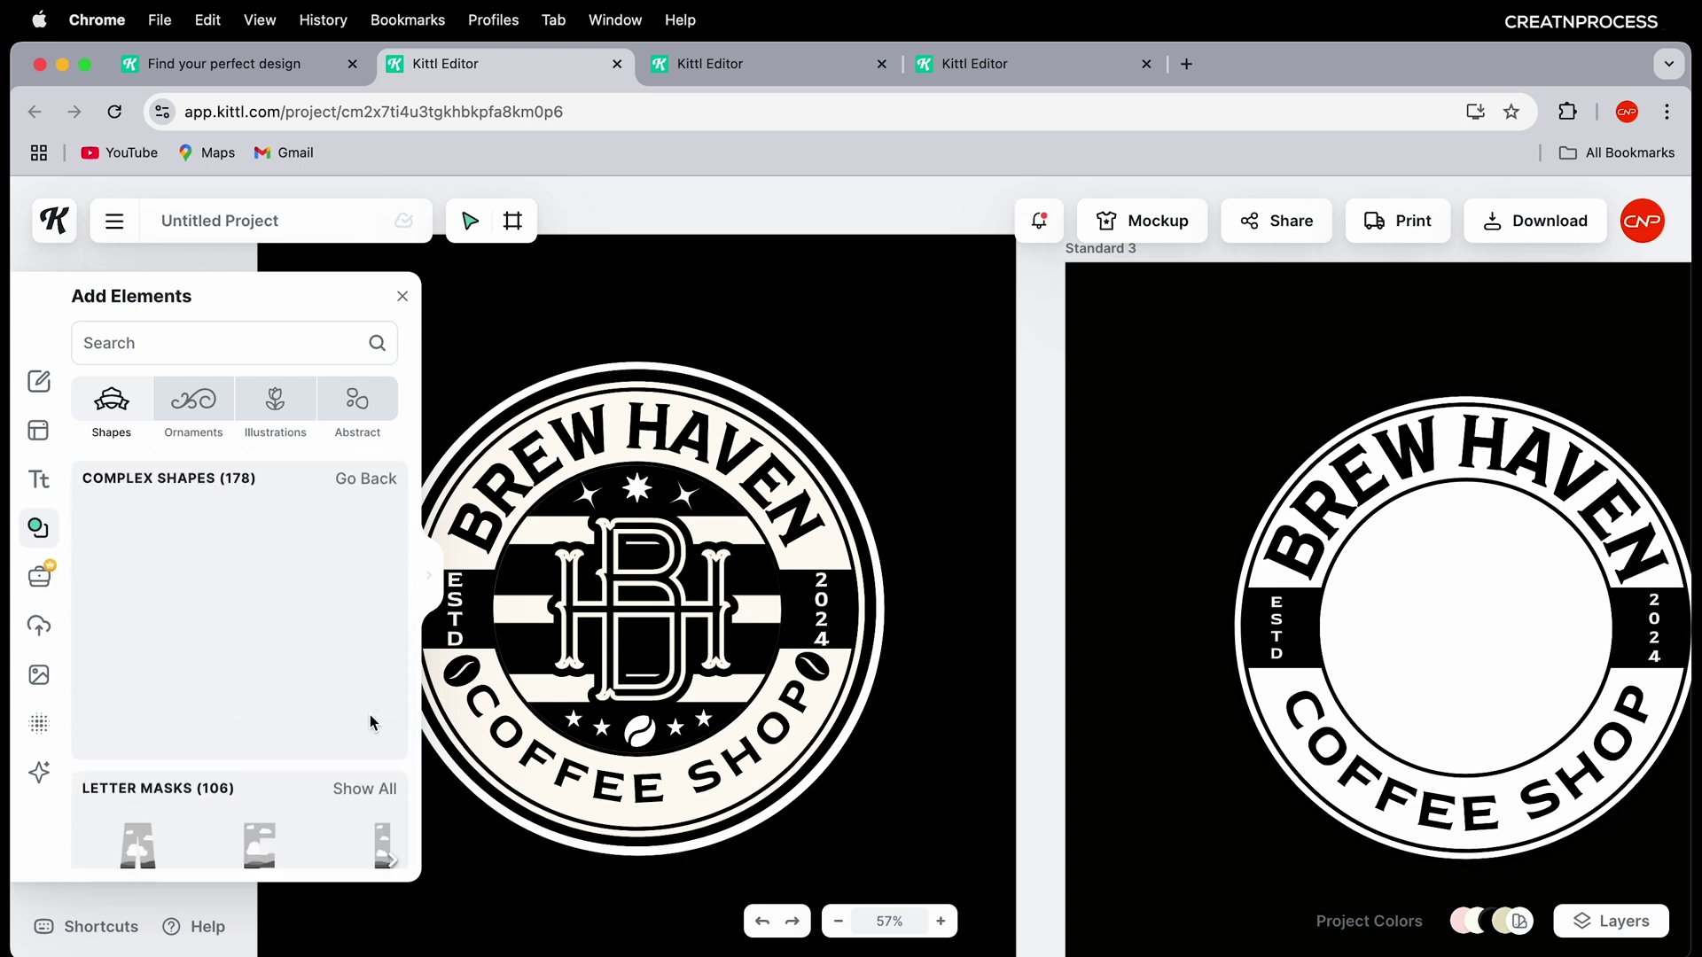
{"action": "scroll", "coordinate": [250, 681], "scroll_direction": "down", "scroll_amount": 5}
{"action": "scroll", "coordinate": [250, 683], "scroll_direction": "down", "scroll_amount": 6}
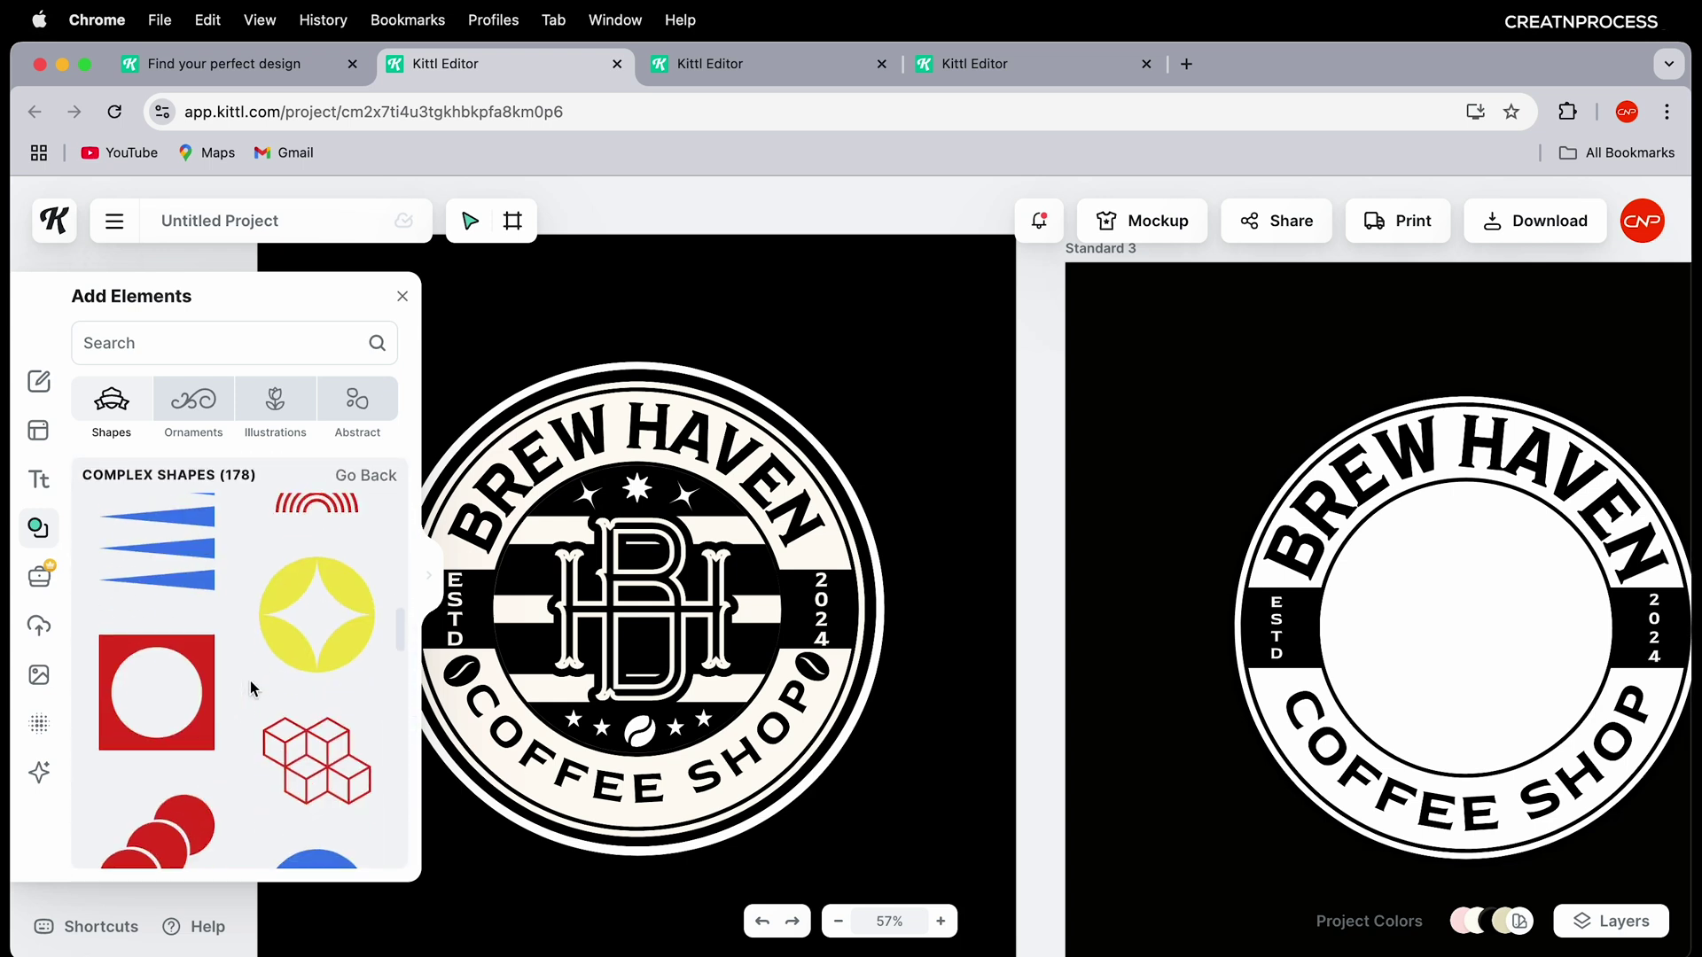
{"action": "scroll", "coordinate": [249, 682], "scroll_direction": "up", "scroll_amount": 8}
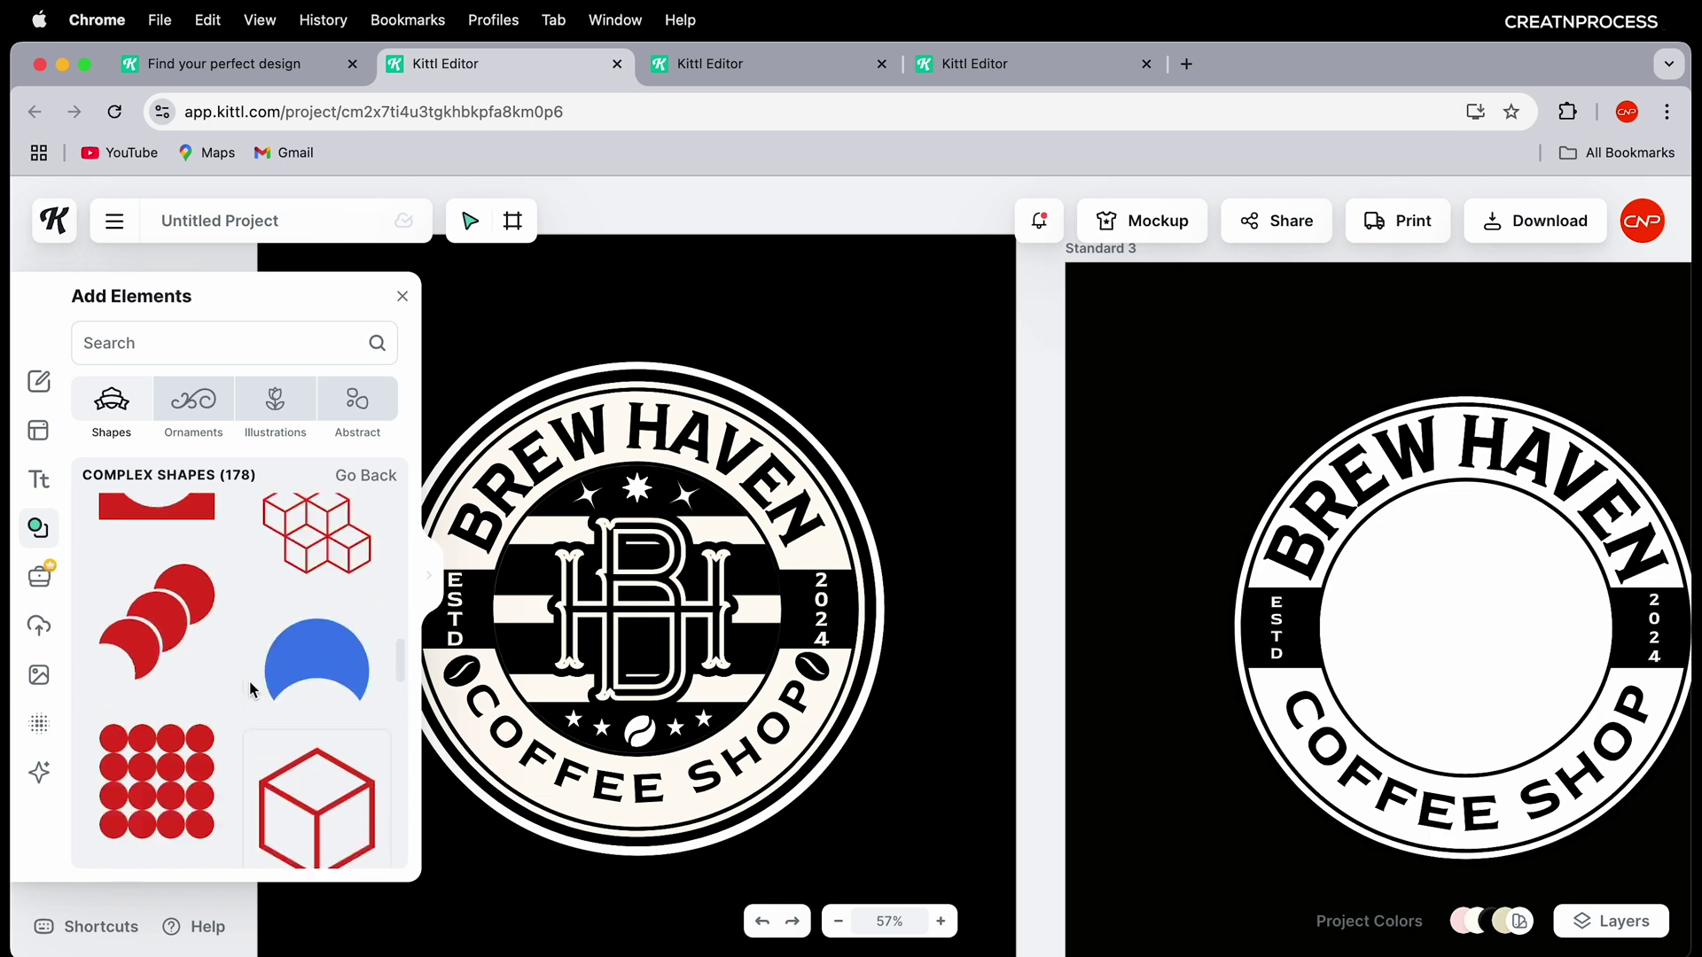
{"action": "scroll", "coordinate": [257, 682], "scroll_direction": "up", "scroll_amount": 2}
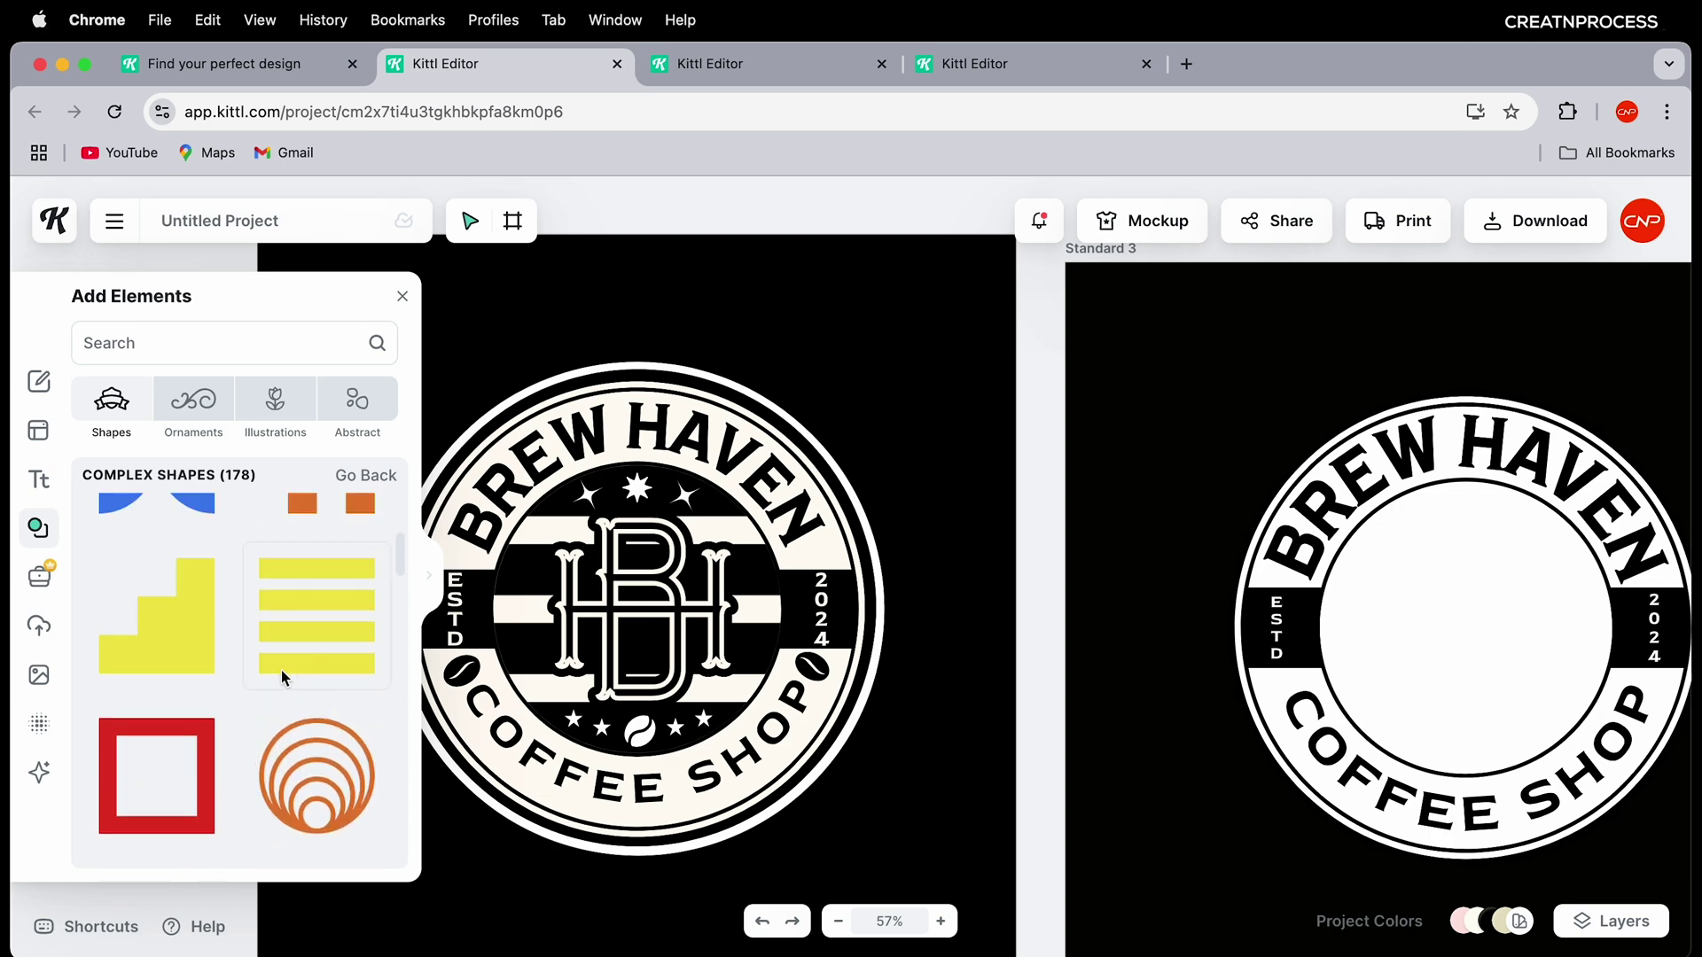
{"action": "left_click", "coordinate": [332, 616]}
{"action": "left_click_drag", "start_coordinate": [918, 550], "coordinate": [1177, 398]}
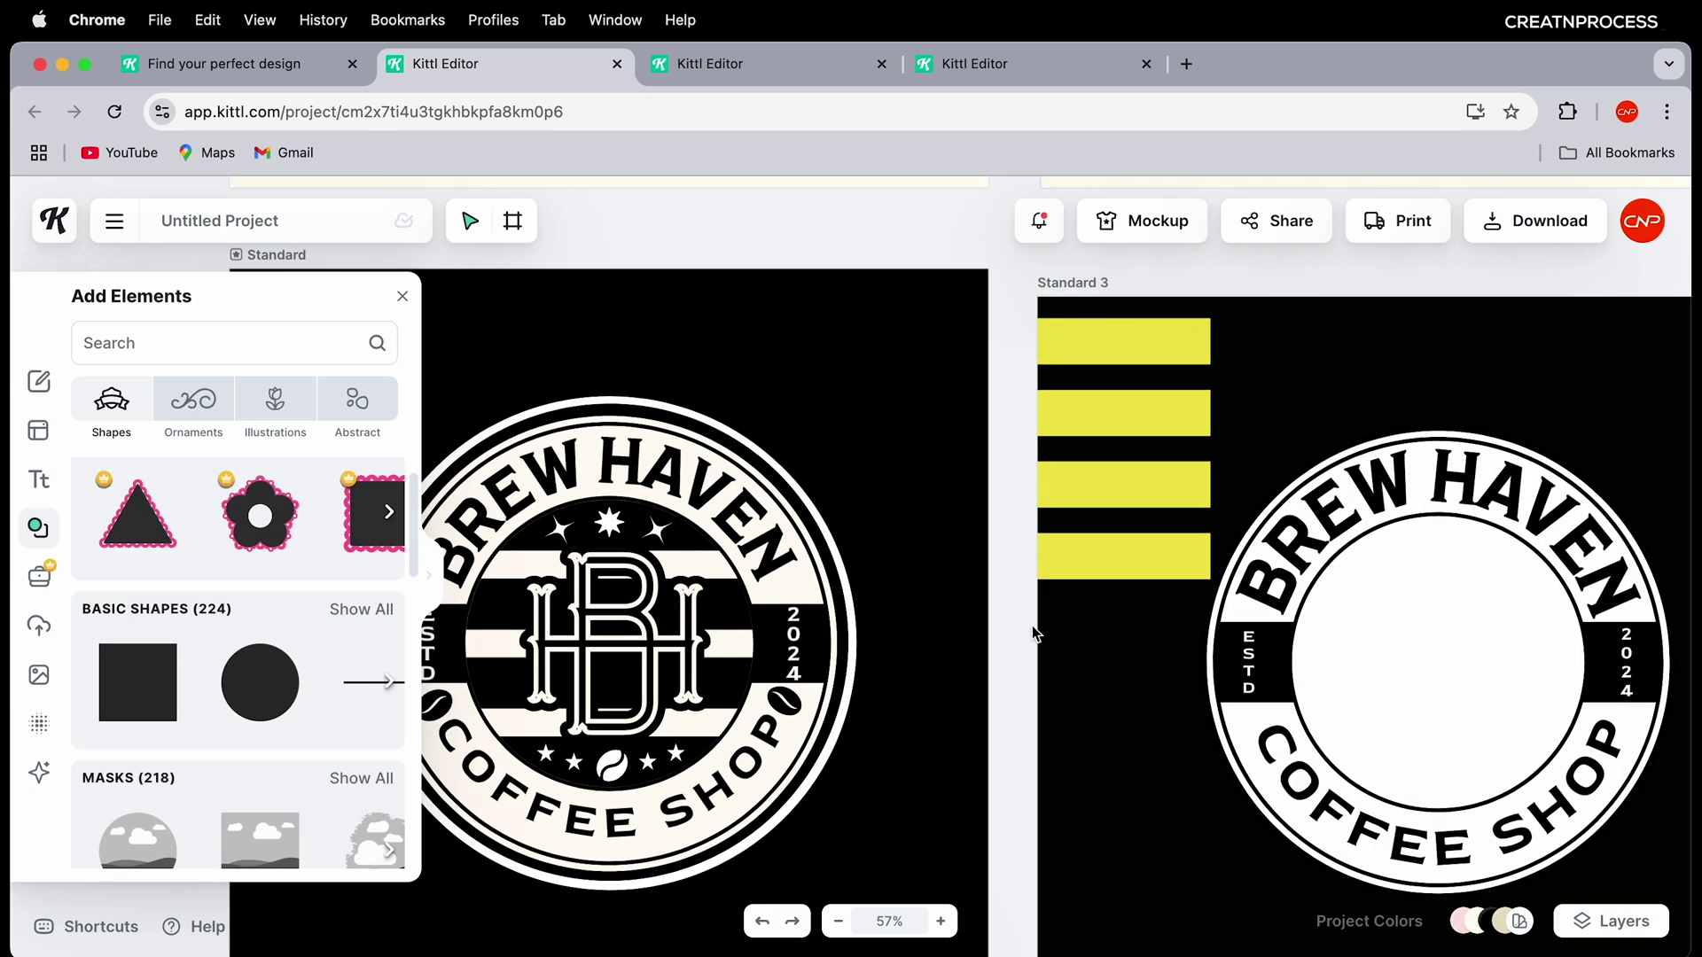
{"action": "left_click_drag", "start_coordinate": [1131, 472], "coordinate": [1181, 475]}
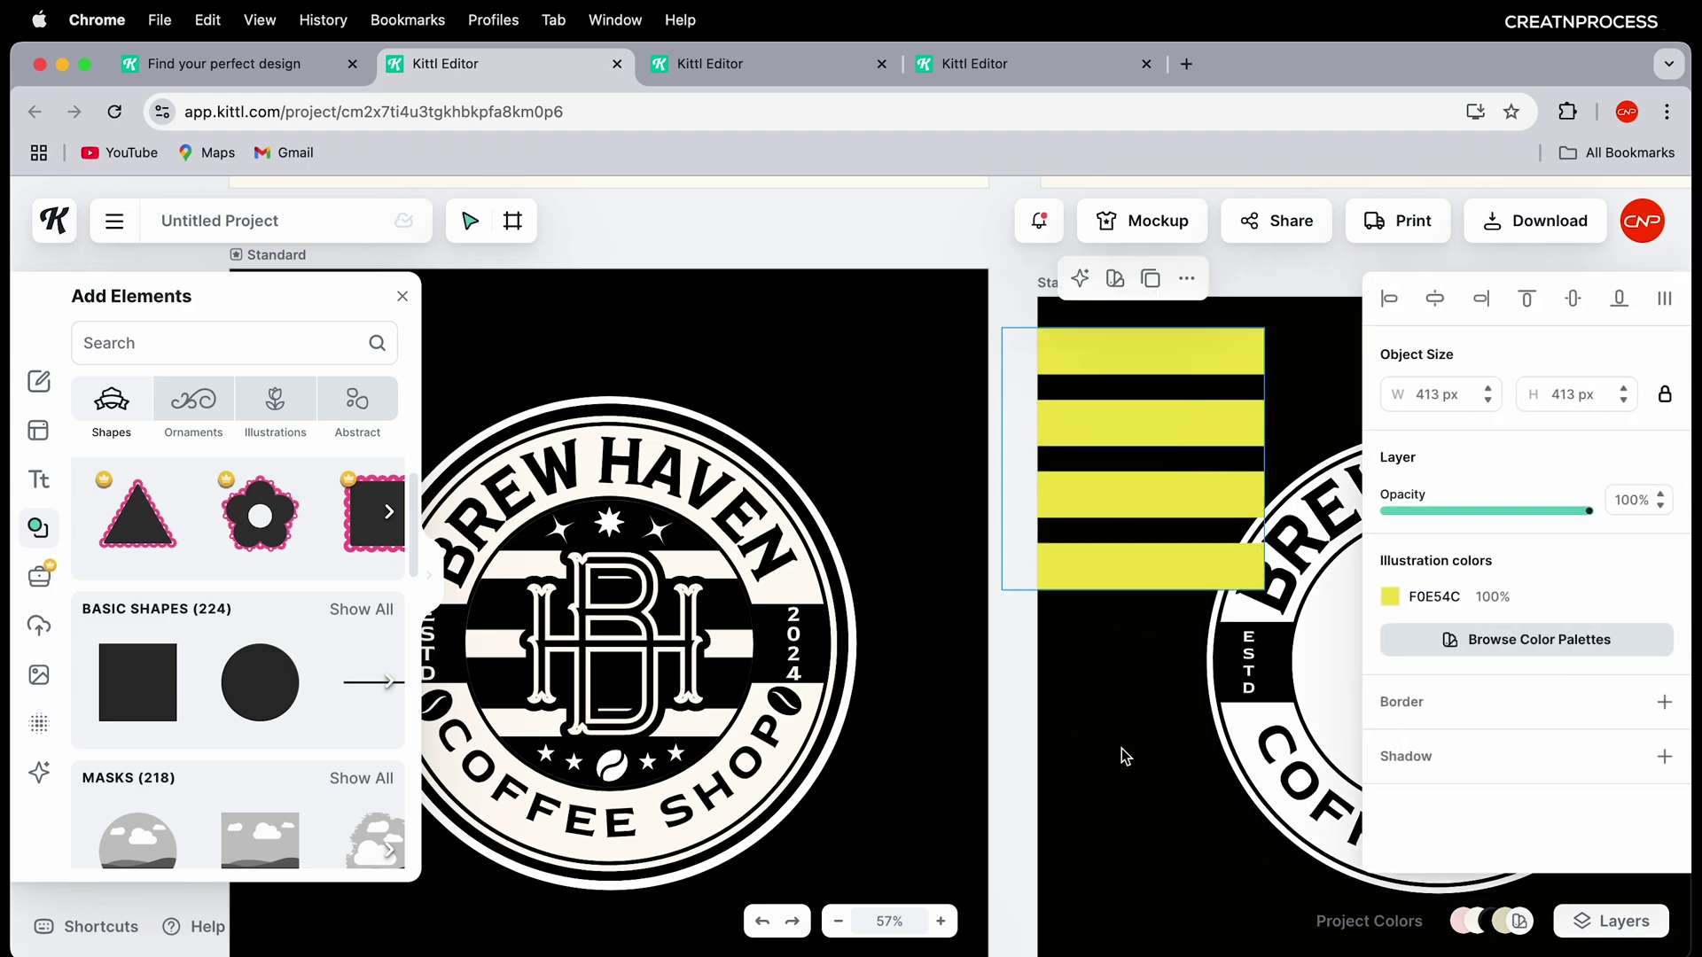
Step: Add a circle mask and fit it over the badge's white inner circle at about 457 px wide
{"action": "left_click_drag", "start_coordinate": [1121, 749], "coordinate": [666, 745]}
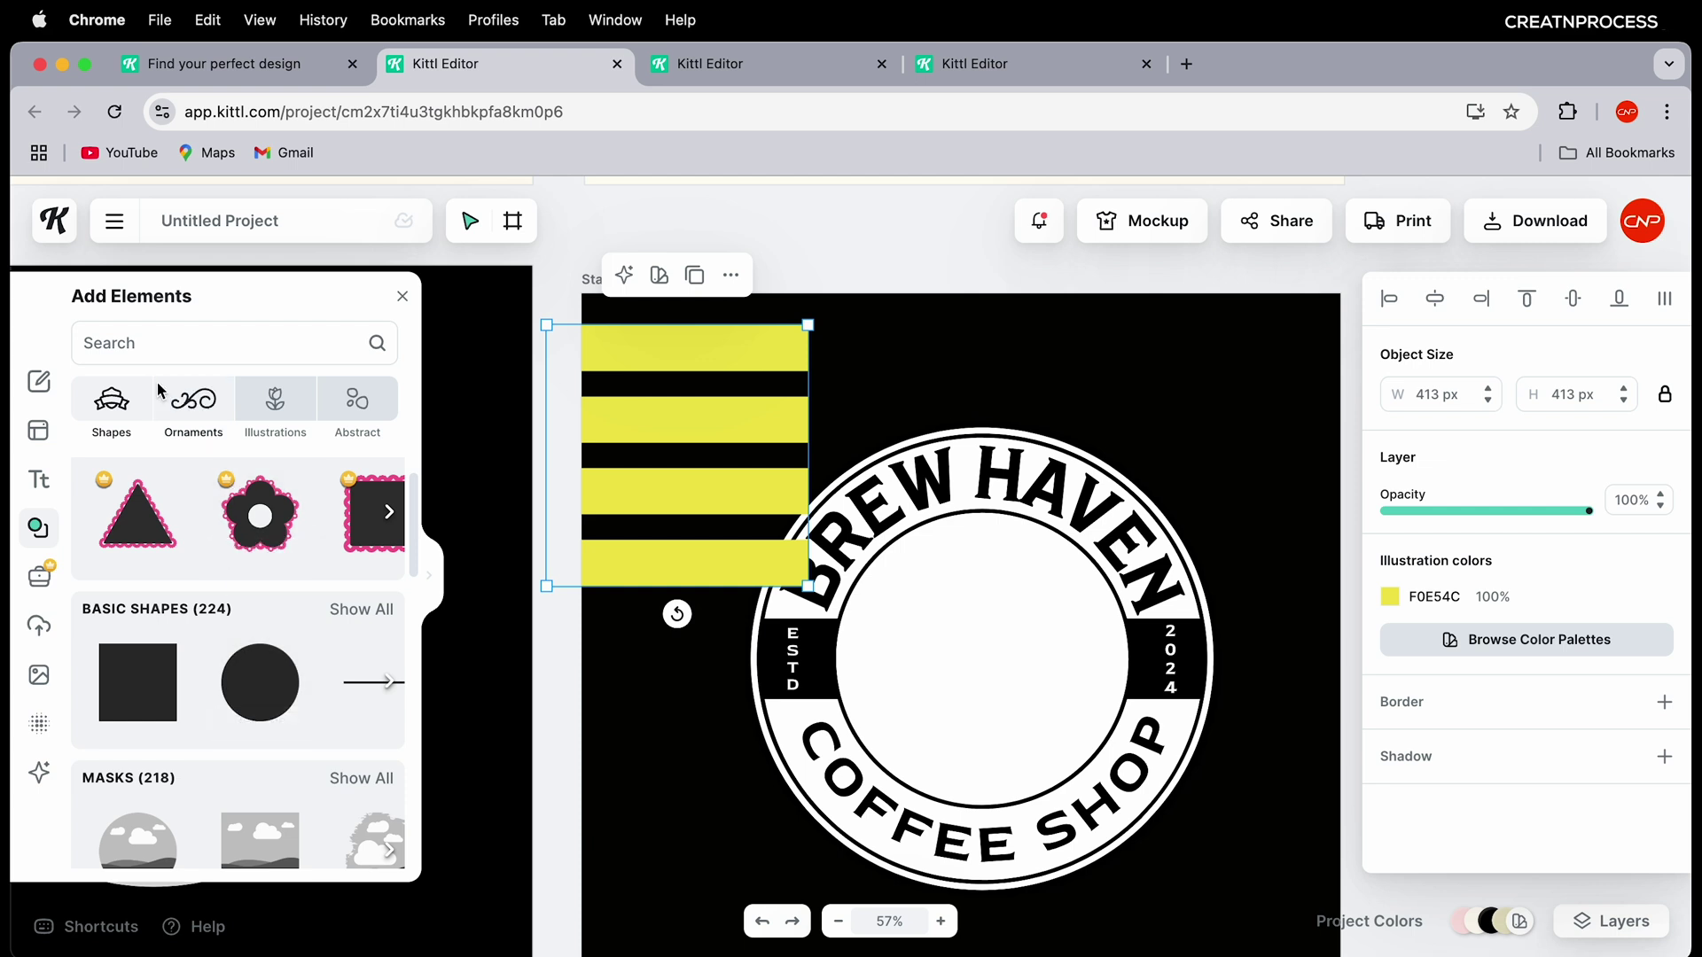
{"action": "left_click", "coordinate": [122, 403]}
{"action": "scroll", "coordinate": [193, 656], "scroll_direction": "down", "scroll_amount": 2}
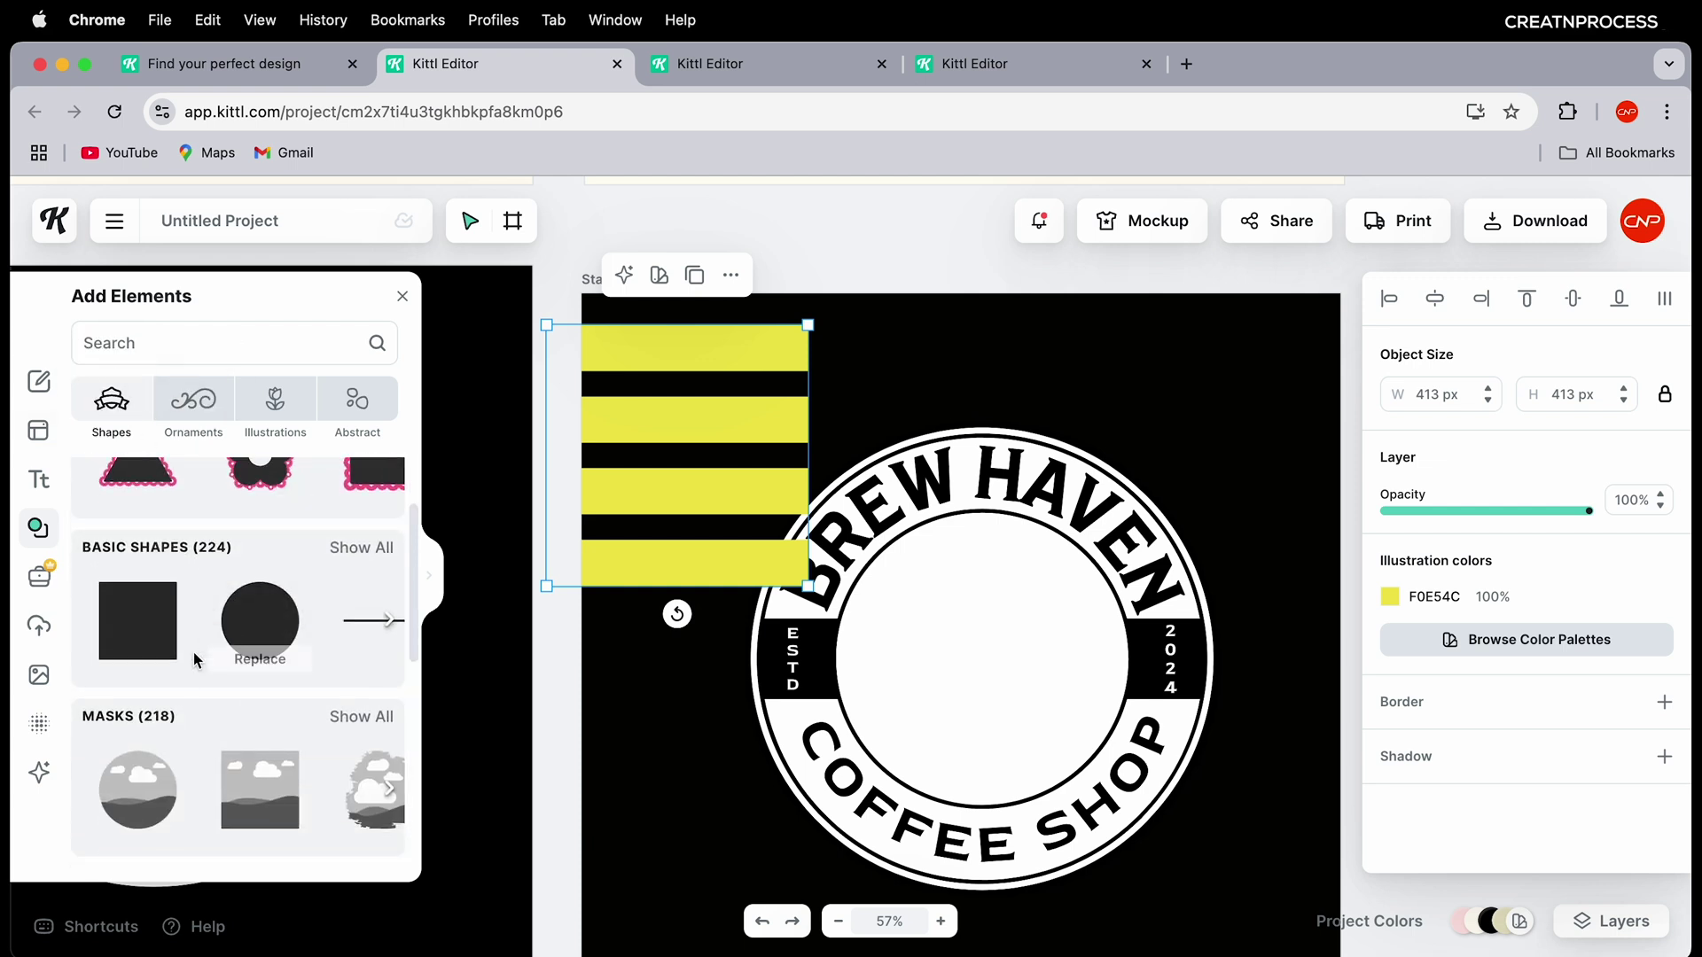
{"action": "left_click", "coordinate": [339, 719]}
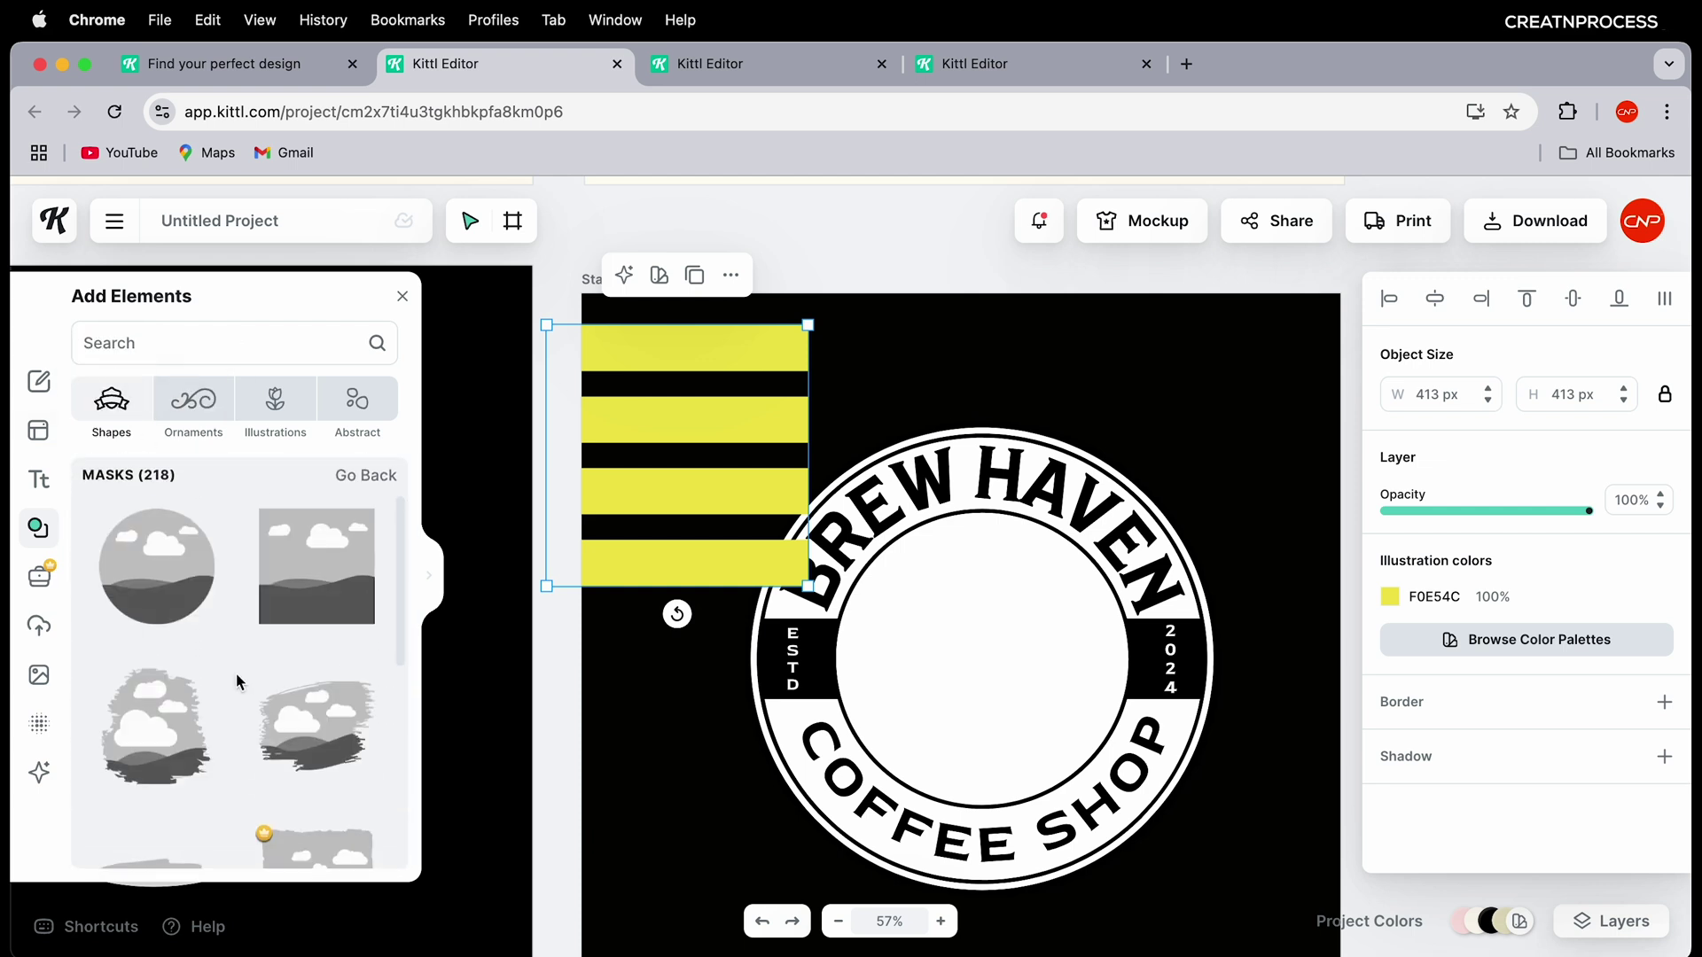
{"action": "left_click", "coordinate": [199, 600]}
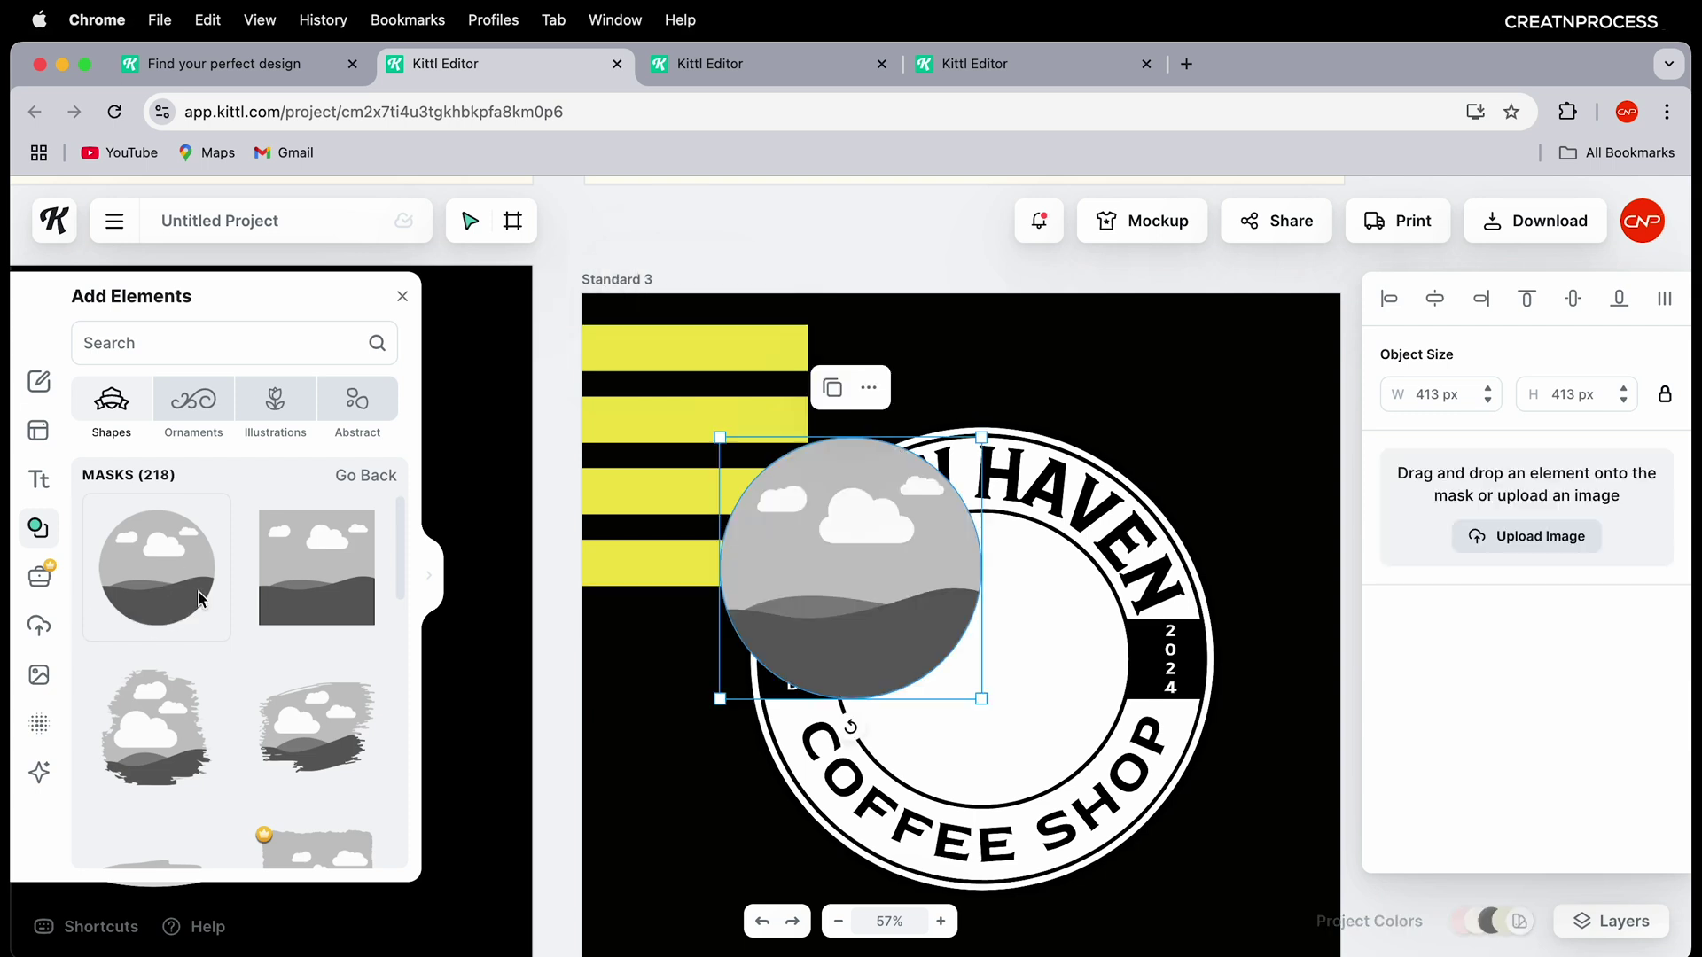
{"action": "left_click_drag", "start_coordinate": [853, 595], "coordinate": [1031, 708]}
{"action": "left_click_drag", "start_coordinate": [1101, 783], "coordinate": [1132, 805]}
{"action": "left_click_drag", "start_coordinate": [1030, 690], "coordinate": [1031, 684]}
{"action": "left_click_drag", "start_coordinate": [1128, 803], "coordinate": [1131, 806]}
{"action": "left_click_drag", "start_coordinate": [1070, 710], "coordinate": [1067, 706]}
{"action": "left_click", "coordinate": [1256, 491]}
Step: Drop the yellow stripes into the circle mask and shift them upward inside it
{"action": "left_click_drag", "start_coordinate": [890, 588], "coordinate": [940, 598]}
{"action": "left_click_drag", "start_coordinate": [816, 494], "coordinate": [1088, 668]}
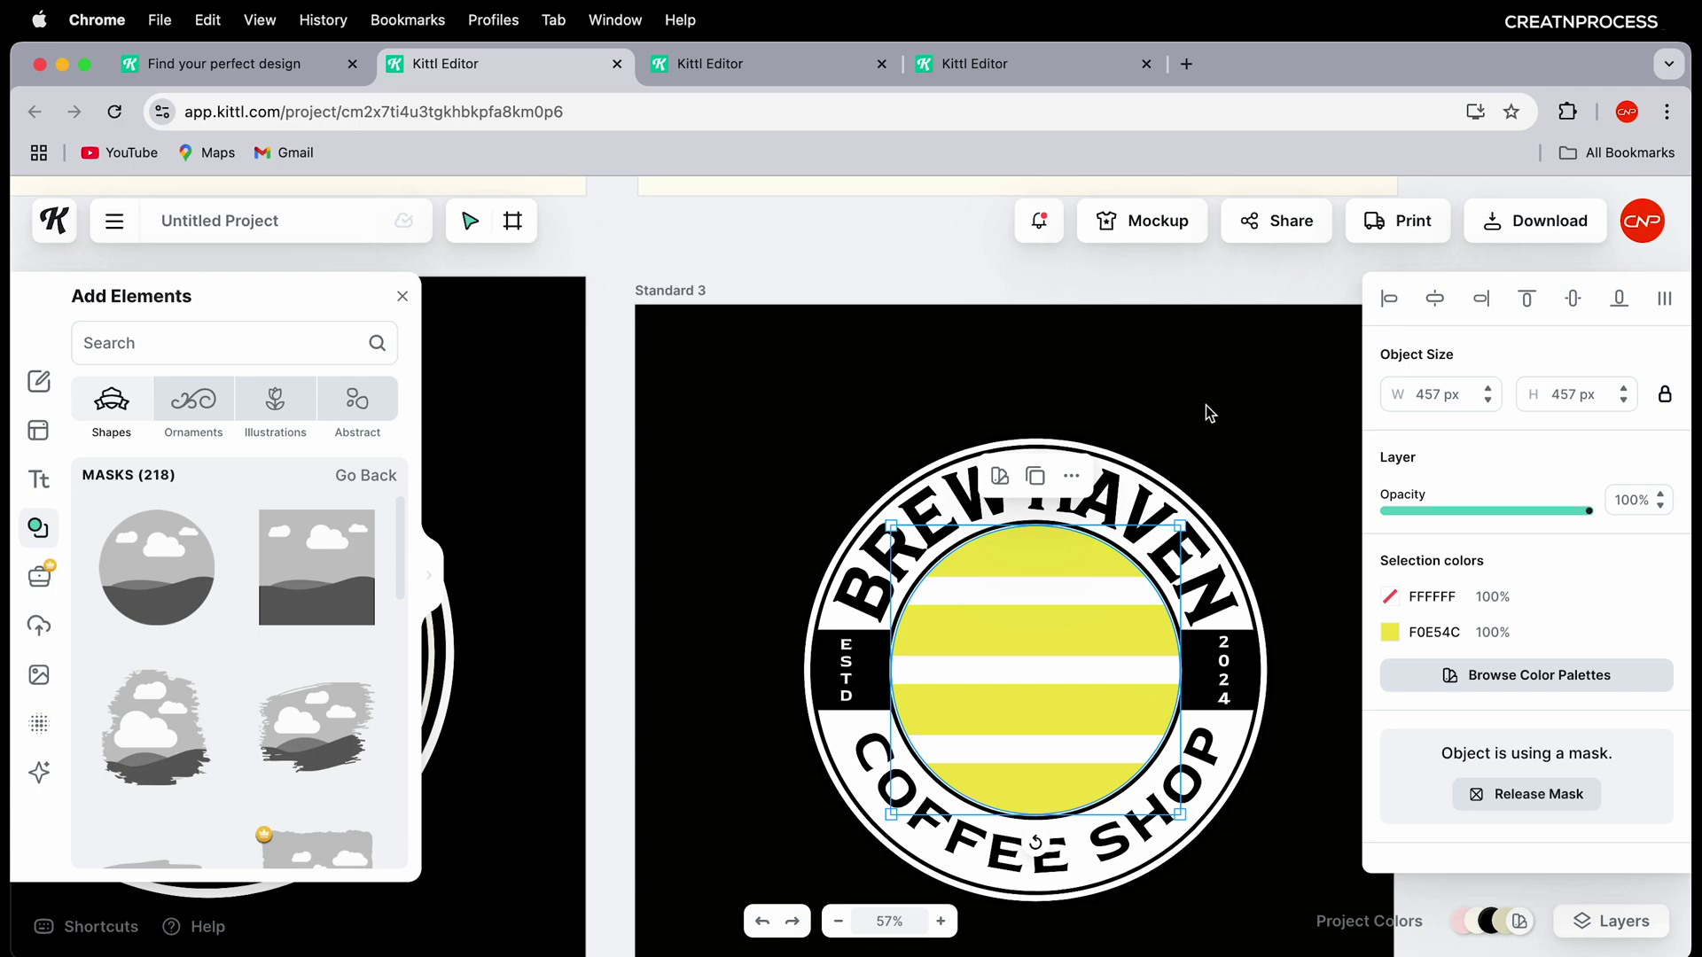
{"action": "scroll", "coordinate": [1138, 636], "scroll_direction": "up", "scroll_amount": 5}
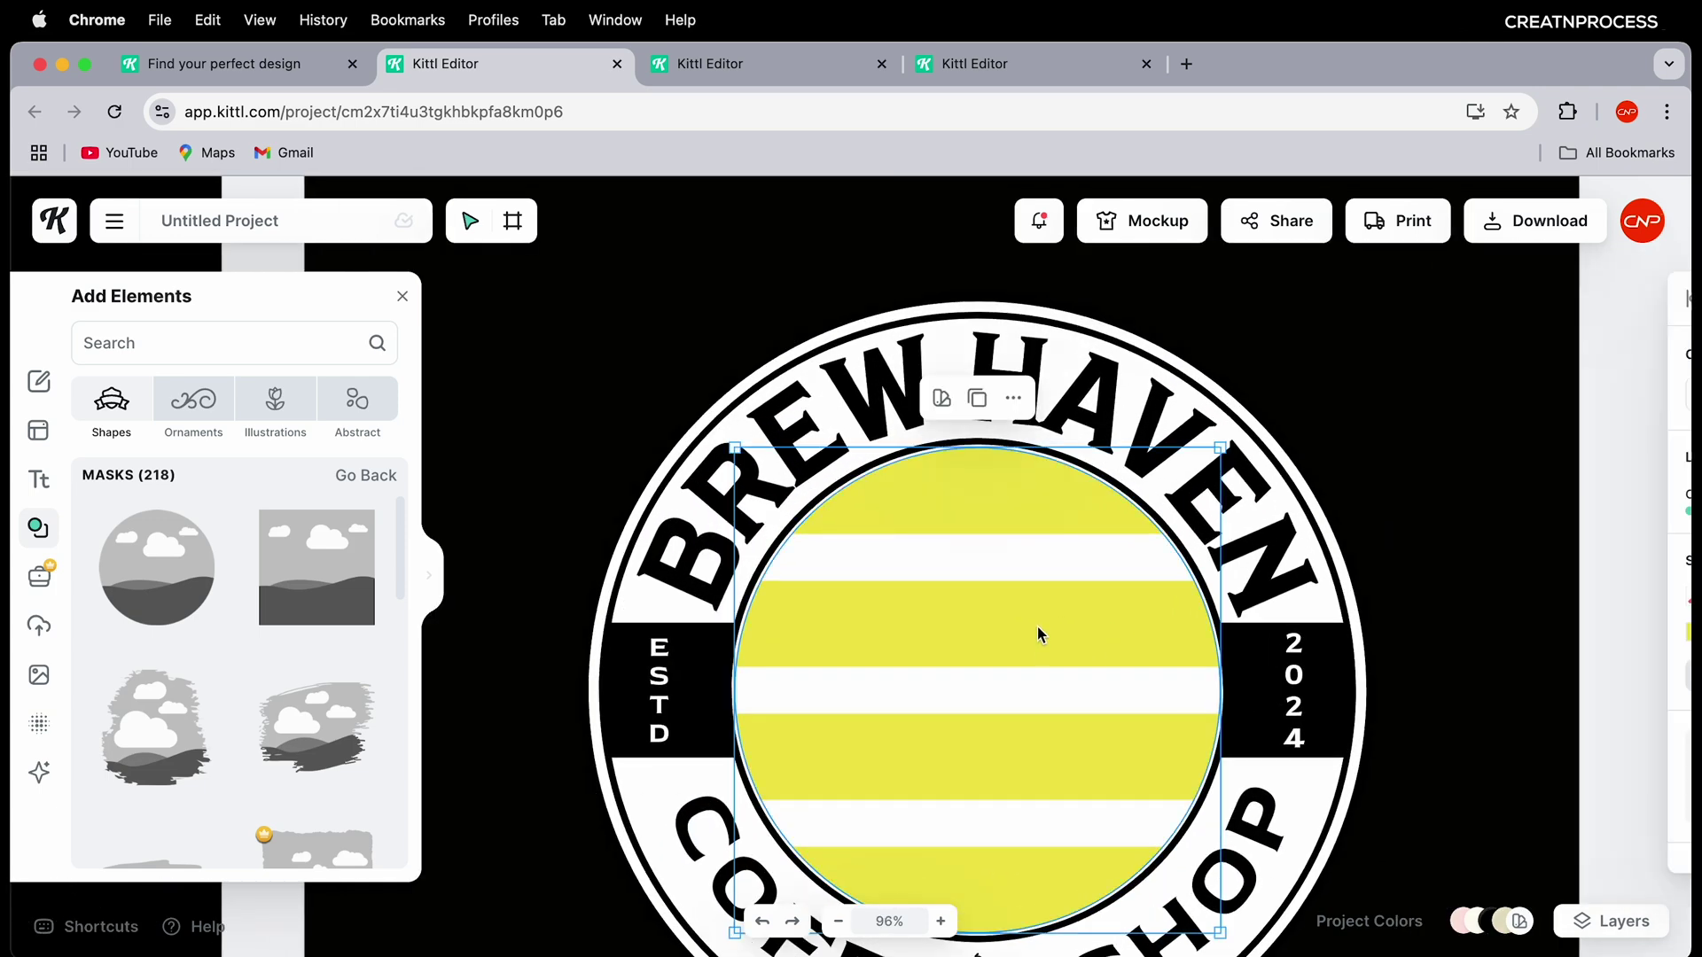
{"action": "left_click_drag", "start_coordinate": [1037, 635], "coordinate": [1015, 596]}
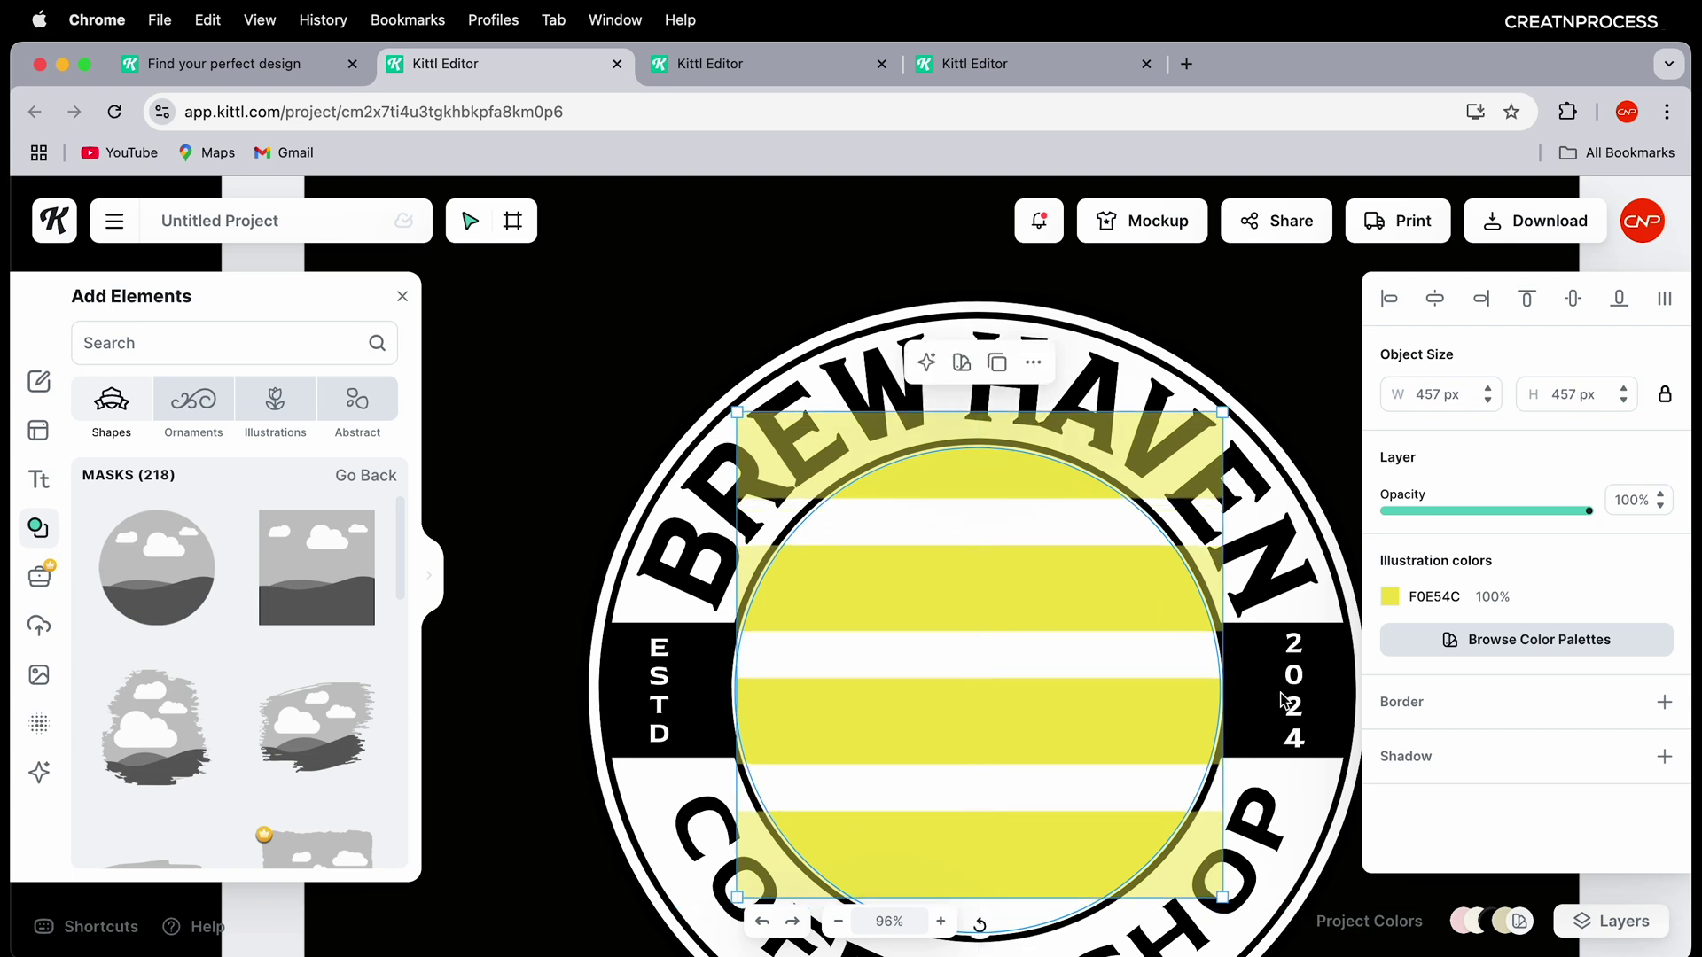
{"action": "left_click", "coordinate": [1267, 784]}
Step: Enlarge the masked stripes to 459 px and recolour their F0E54C fill to black 000101
{"action": "left_click", "coordinate": [1219, 716]}
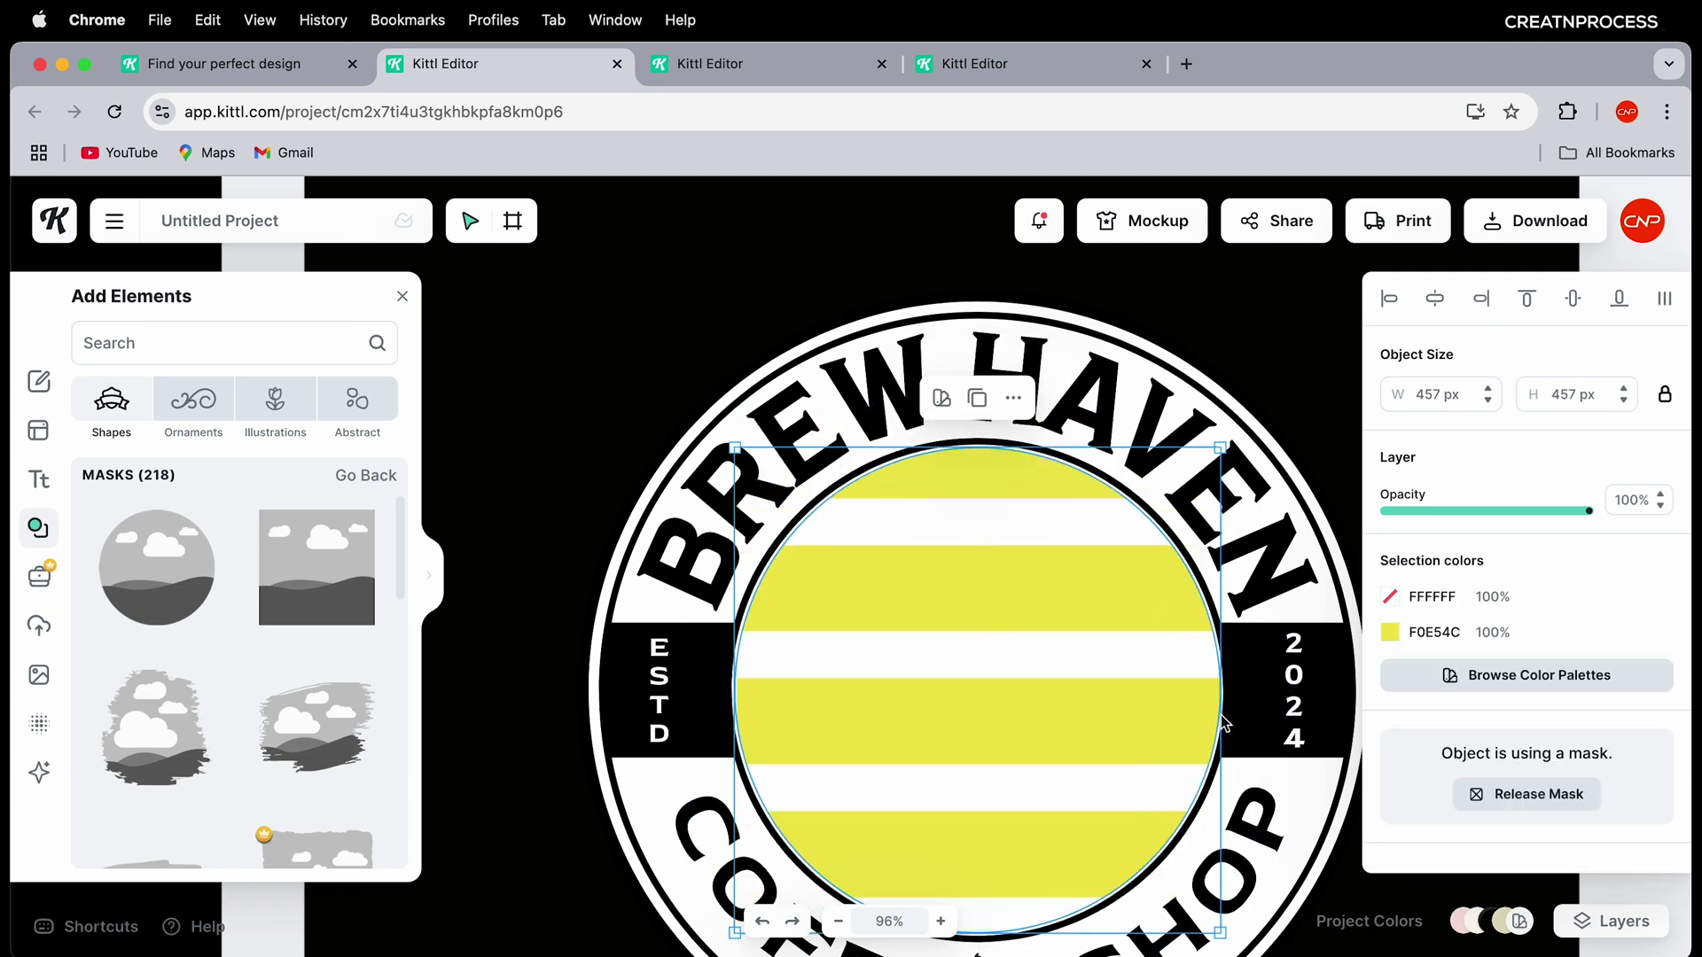
{"action": "left_click_drag", "start_coordinate": [1220, 447], "coordinate": [1221, 445]}
{"action": "left_click_drag", "start_coordinate": [1092, 635], "coordinate": [1090, 637]}
{"action": "scroll", "coordinate": [1090, 637], "scroll_direction": "down", "scroll_amount": 5}
{"action": "scroll", "coordinate": [1092, 640], "scroll_direction": "down", "scroll_amount": 5}
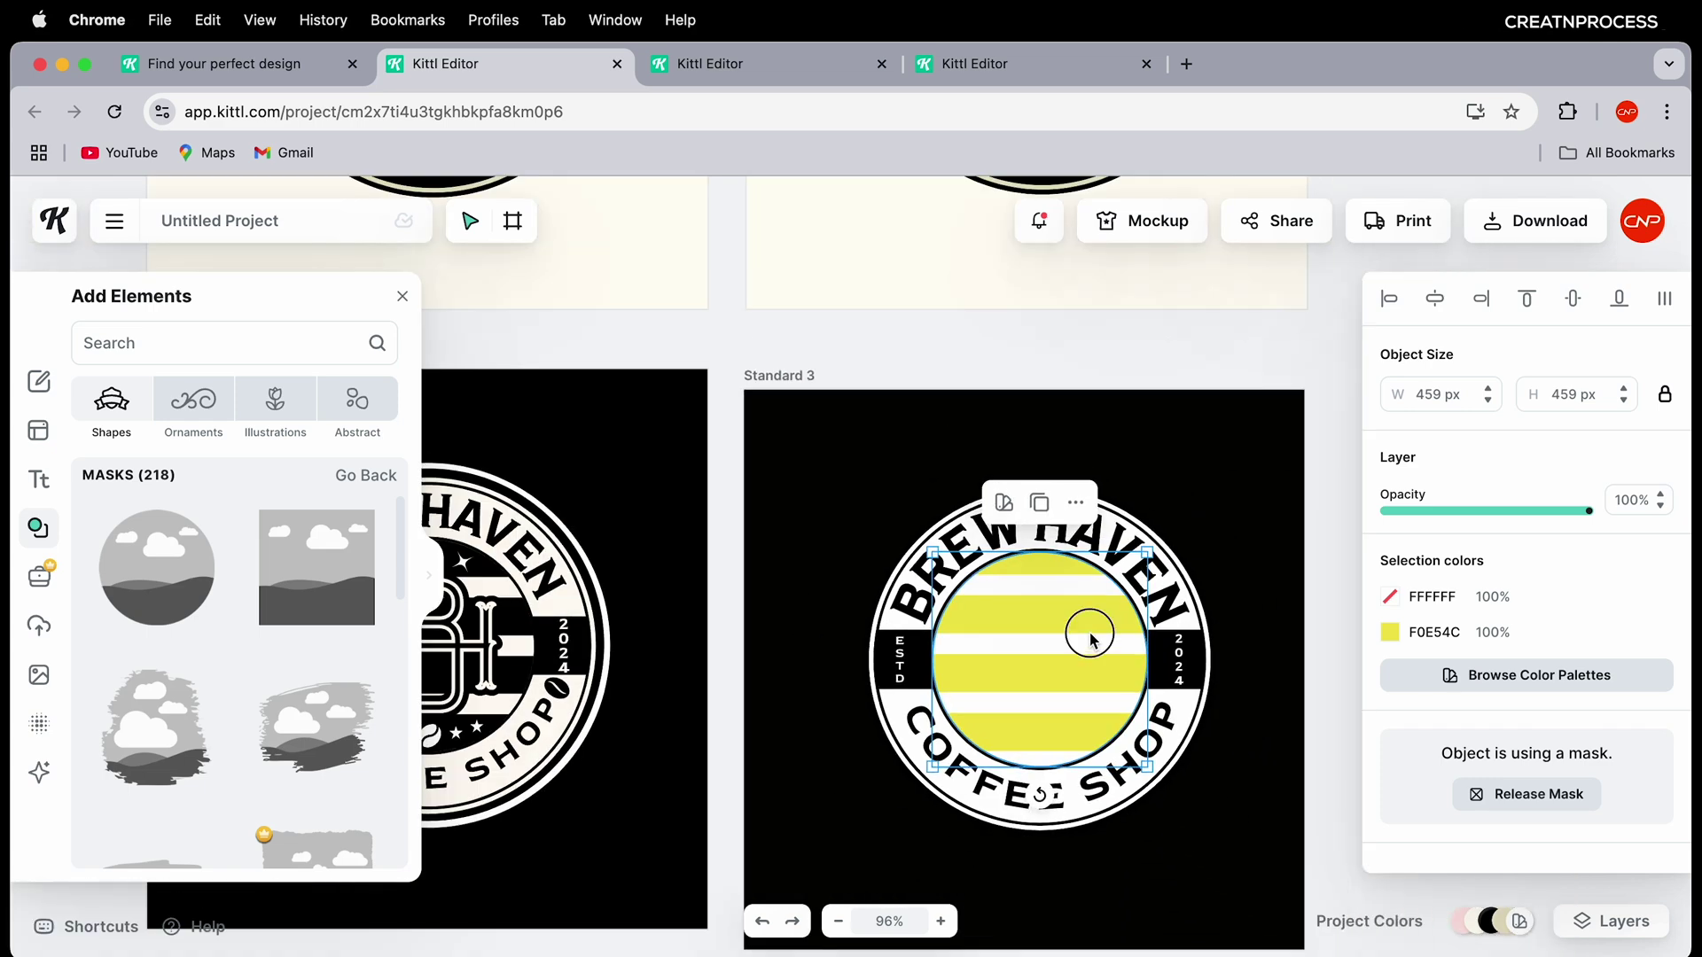
{"action": "left_click", "coordinate": [1389, 632]}
{"action": "left_click", "coordinate": [1246, 899]}
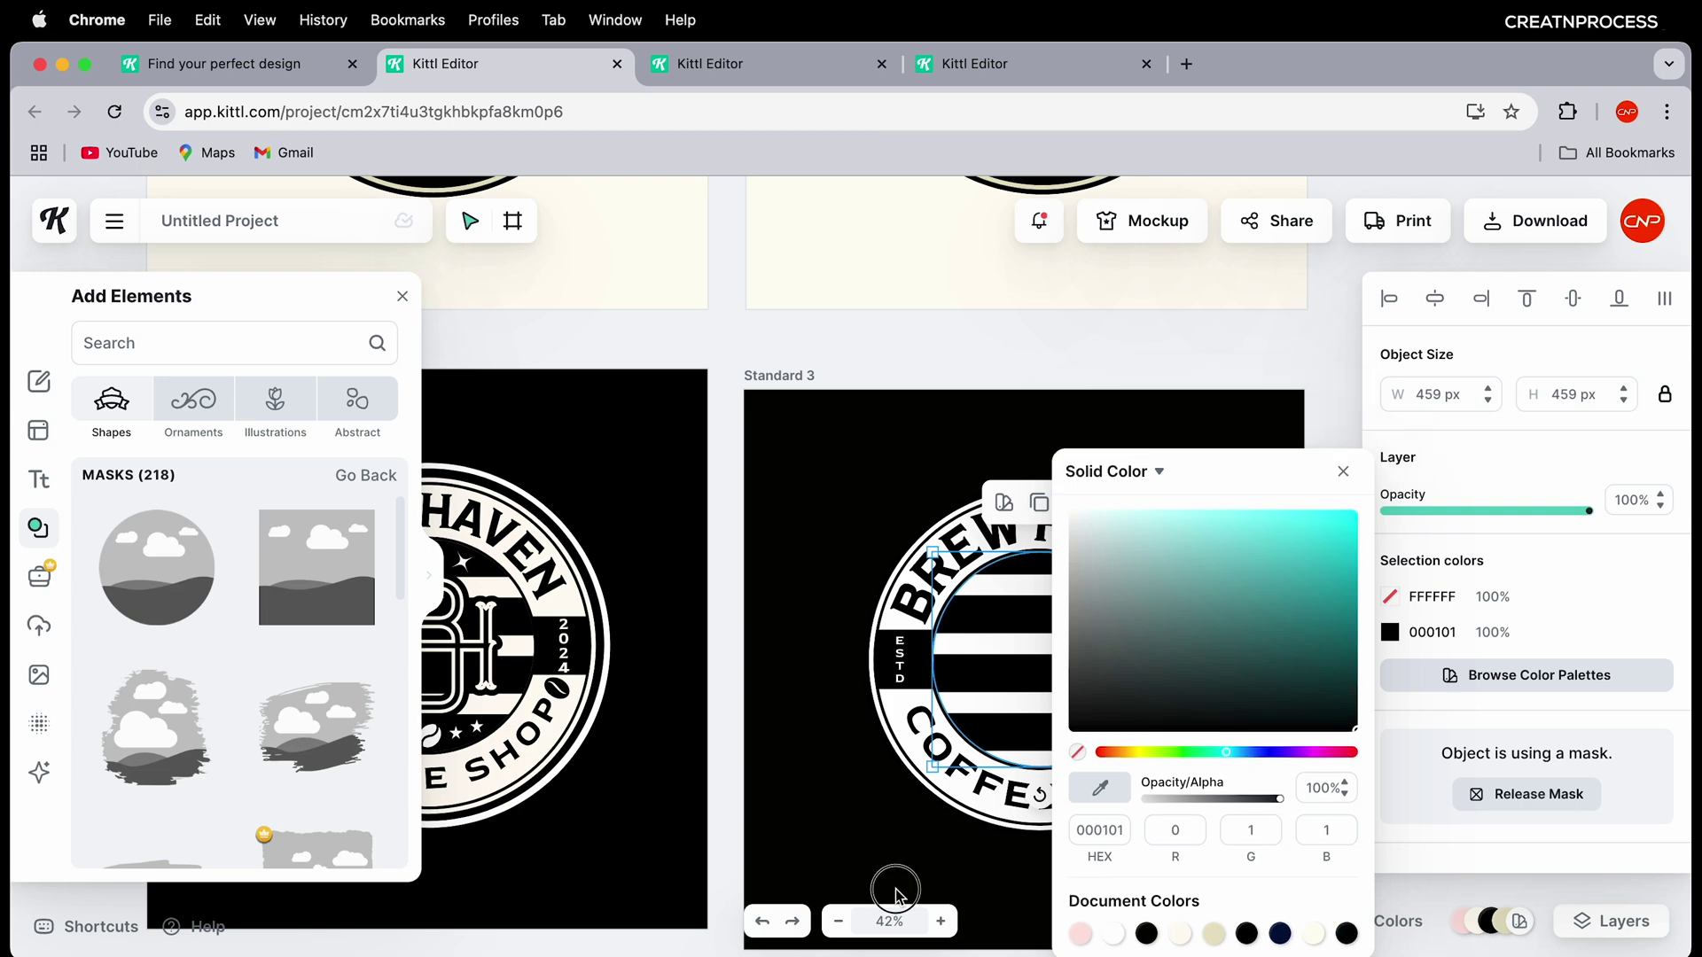
{"action": "left_click", "coordinate": [837, 755]}
Step: Add a text object reading BH in the empty canvas area beside the Standard artboard
{"action": "scroll", "coordinate": [836, 756], "scroll_direction": "down", "scroll_amount": 5}
{"action": "scroll", "coordinate": [957, 484], "scroll_direction": "up", "scroll_amount": 3}
{"action": "scroll", "coordinate": [872, 521], "scroll_direction": "up", "scroll_amount": 5}
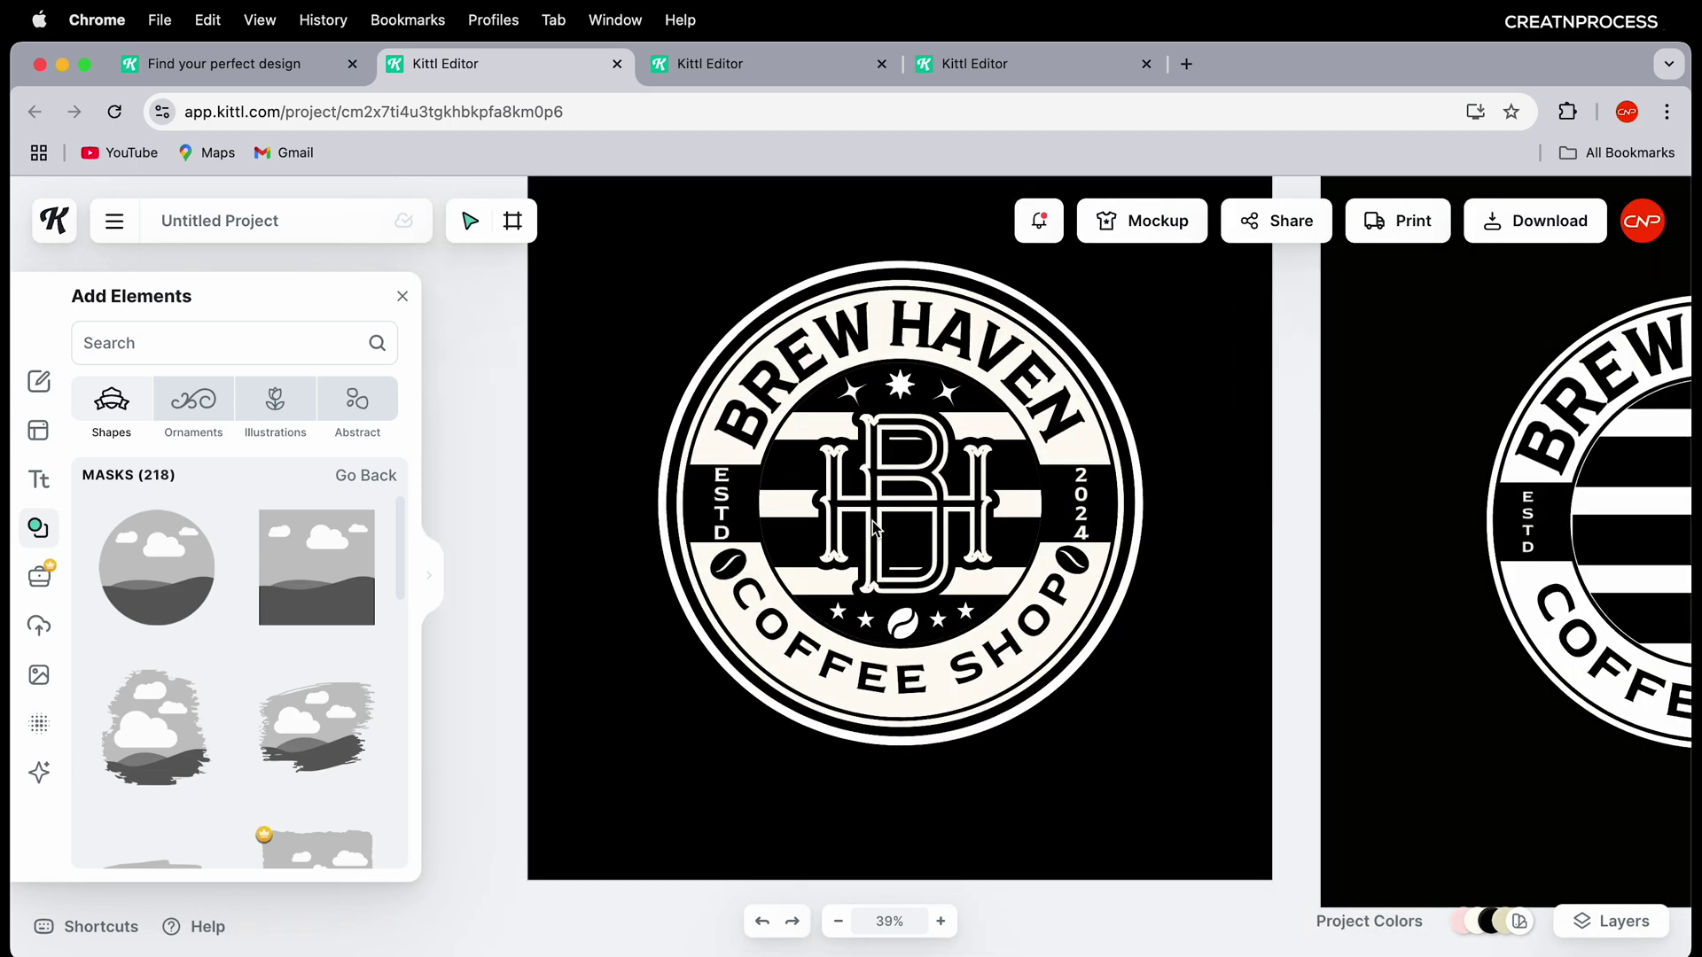
{"action": "scroll", "coordinate": [960, 496], "scroll_direction": "down", "scroll_amount": 5}
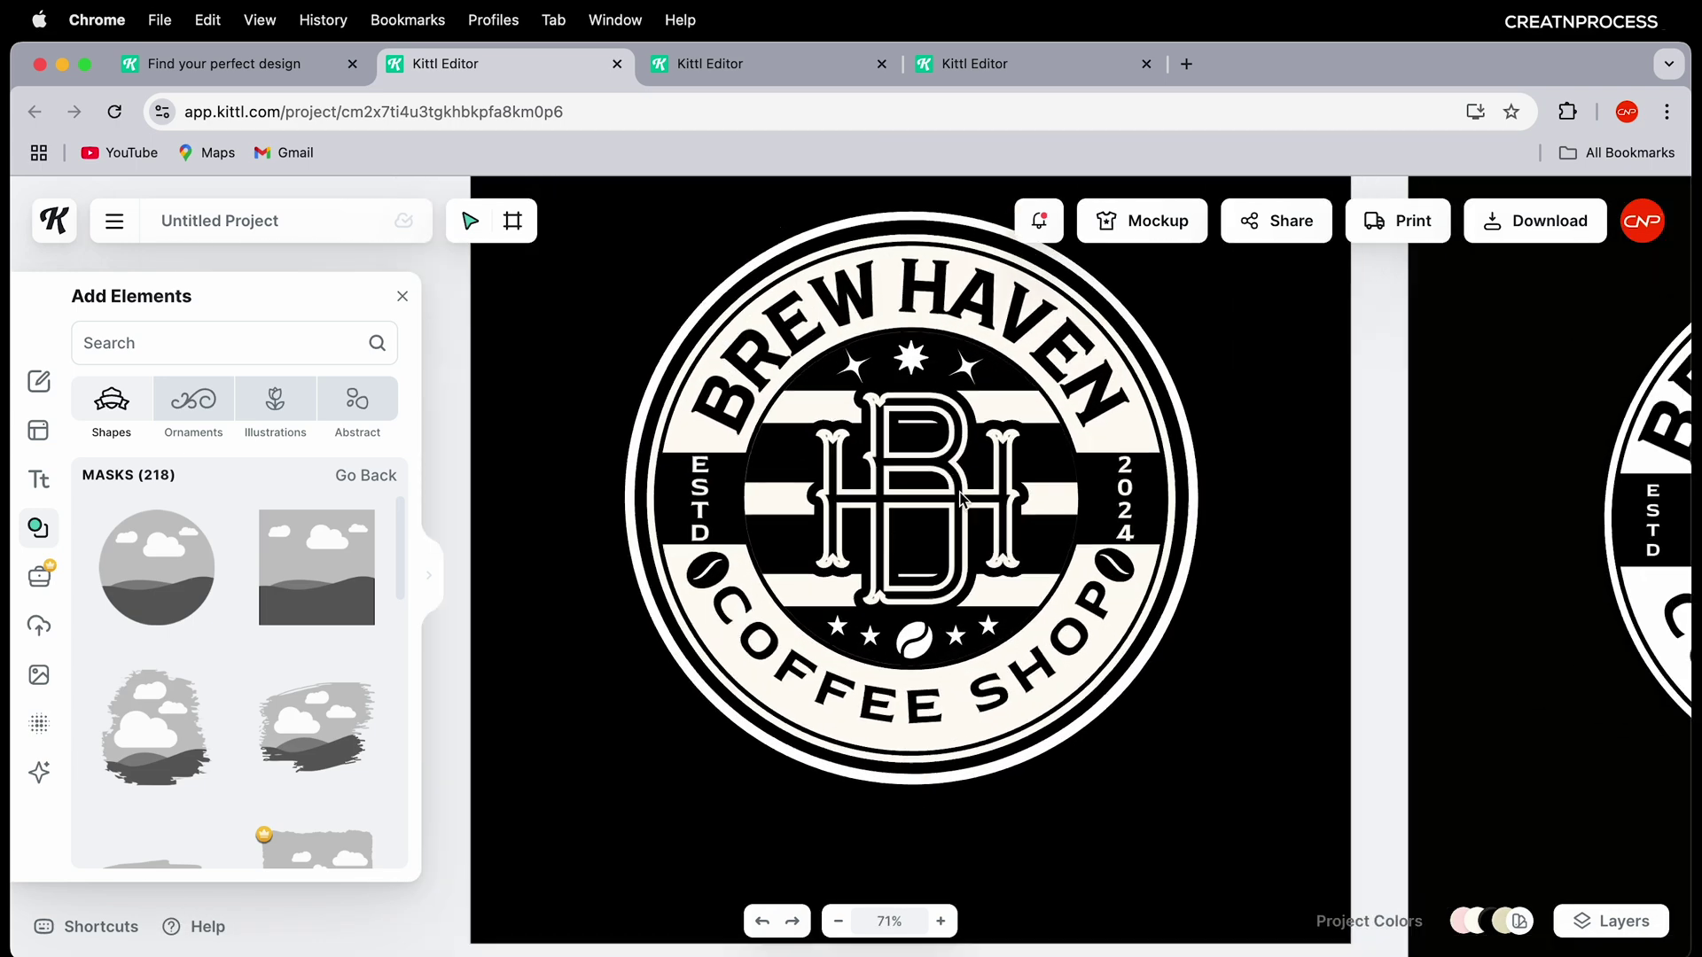
{"action": "scroll", "coordinate": [962, 498], "scroll_direction": "up", "scroll_amount": 1}
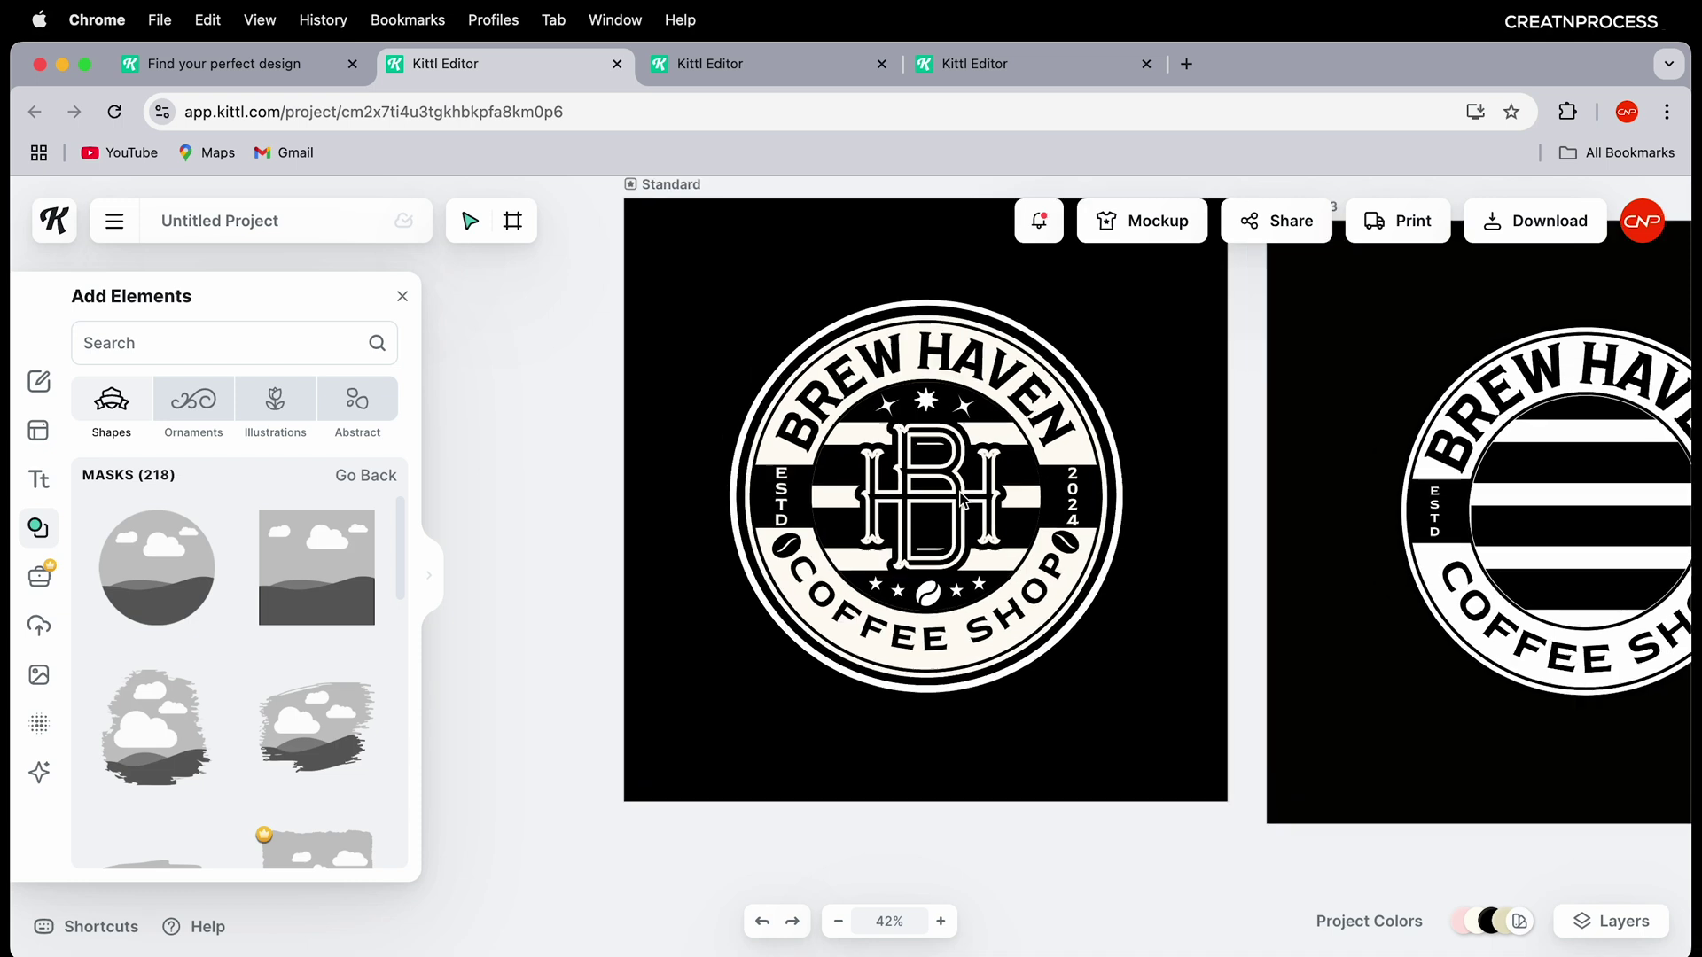
{"action": "mouse_move", "coordinate": [660, 537]}
{"action": "left_mouse_down"}
{"action": "mouse_move", "coordinate": [891, 591]}
{"action": "mouse_move", "coordinate": [630, 543]}
{"action": "left_mouse_up"}
{"action": "key", "text": "t"}
{"action": "double_click", "coordinate": [632, 538]}
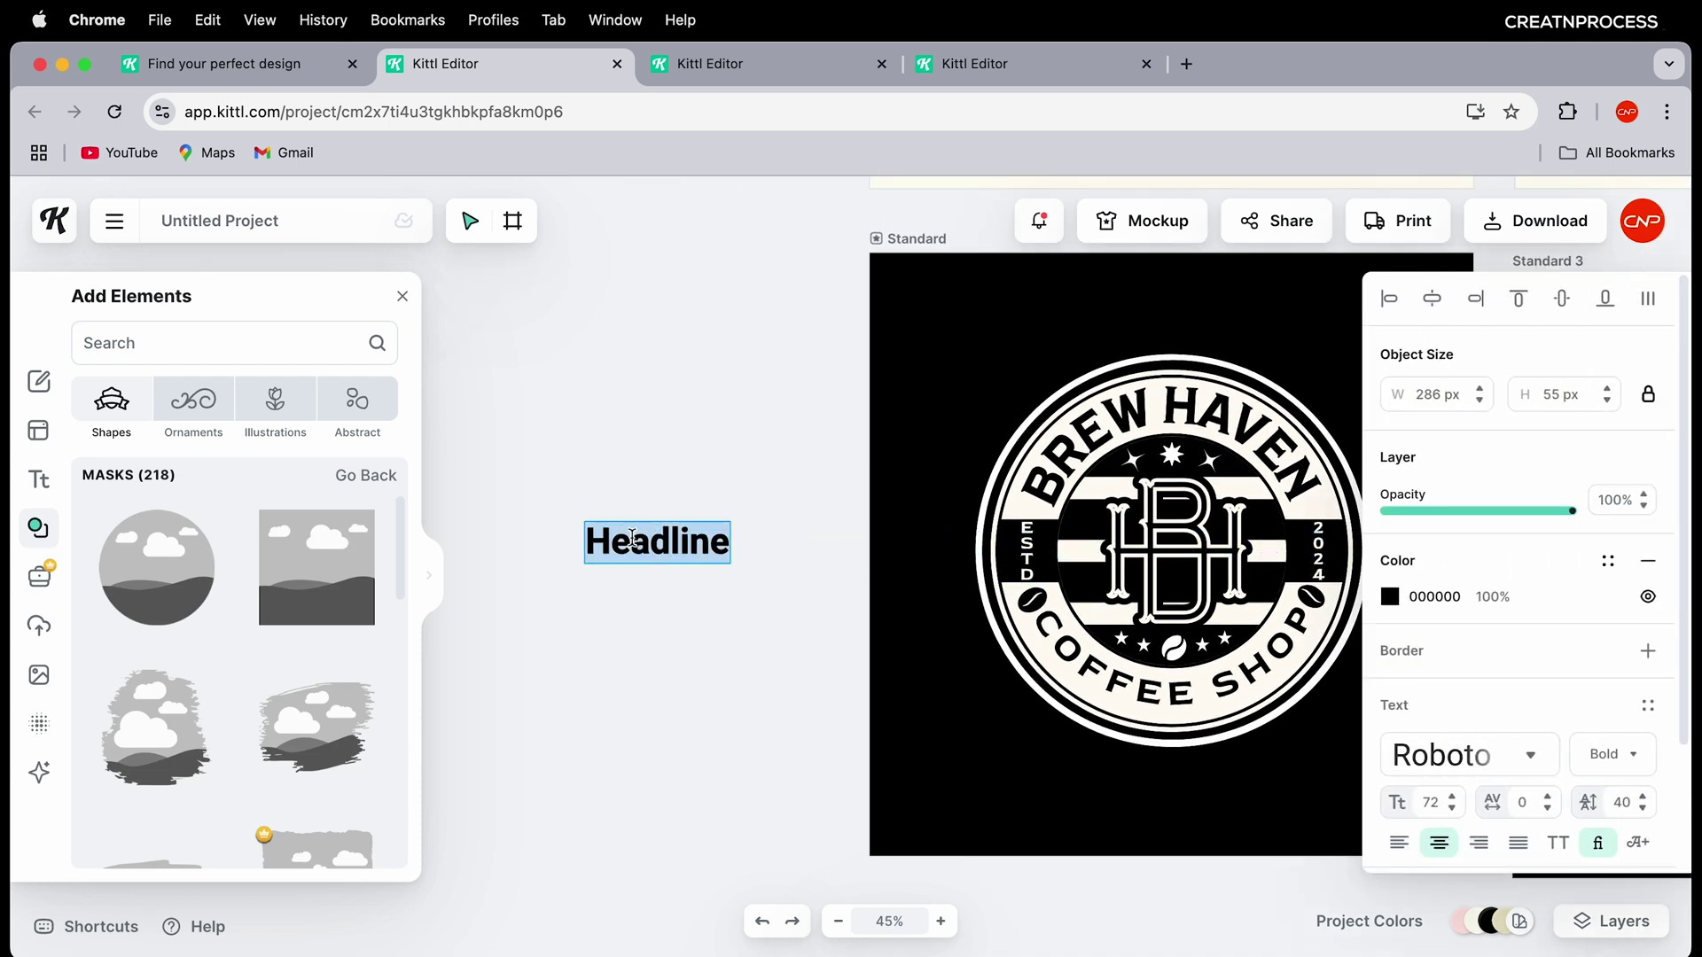
{"action": "type", "text": "BH"}
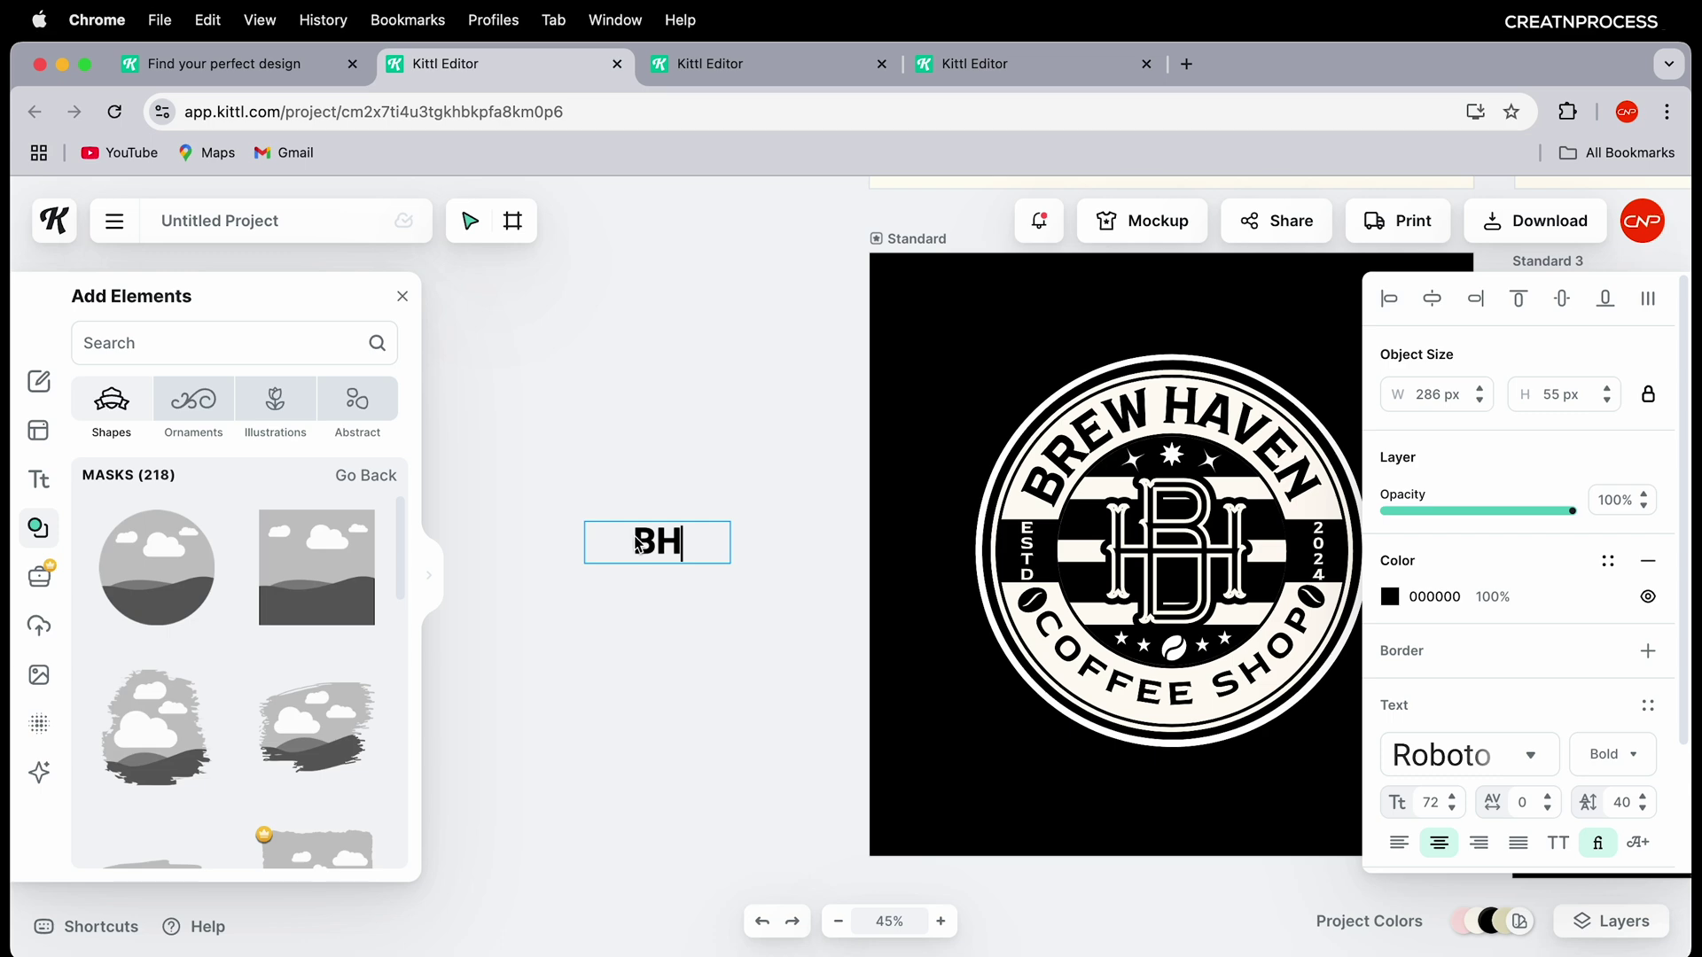
{"action": "key", "text": "Escape"}
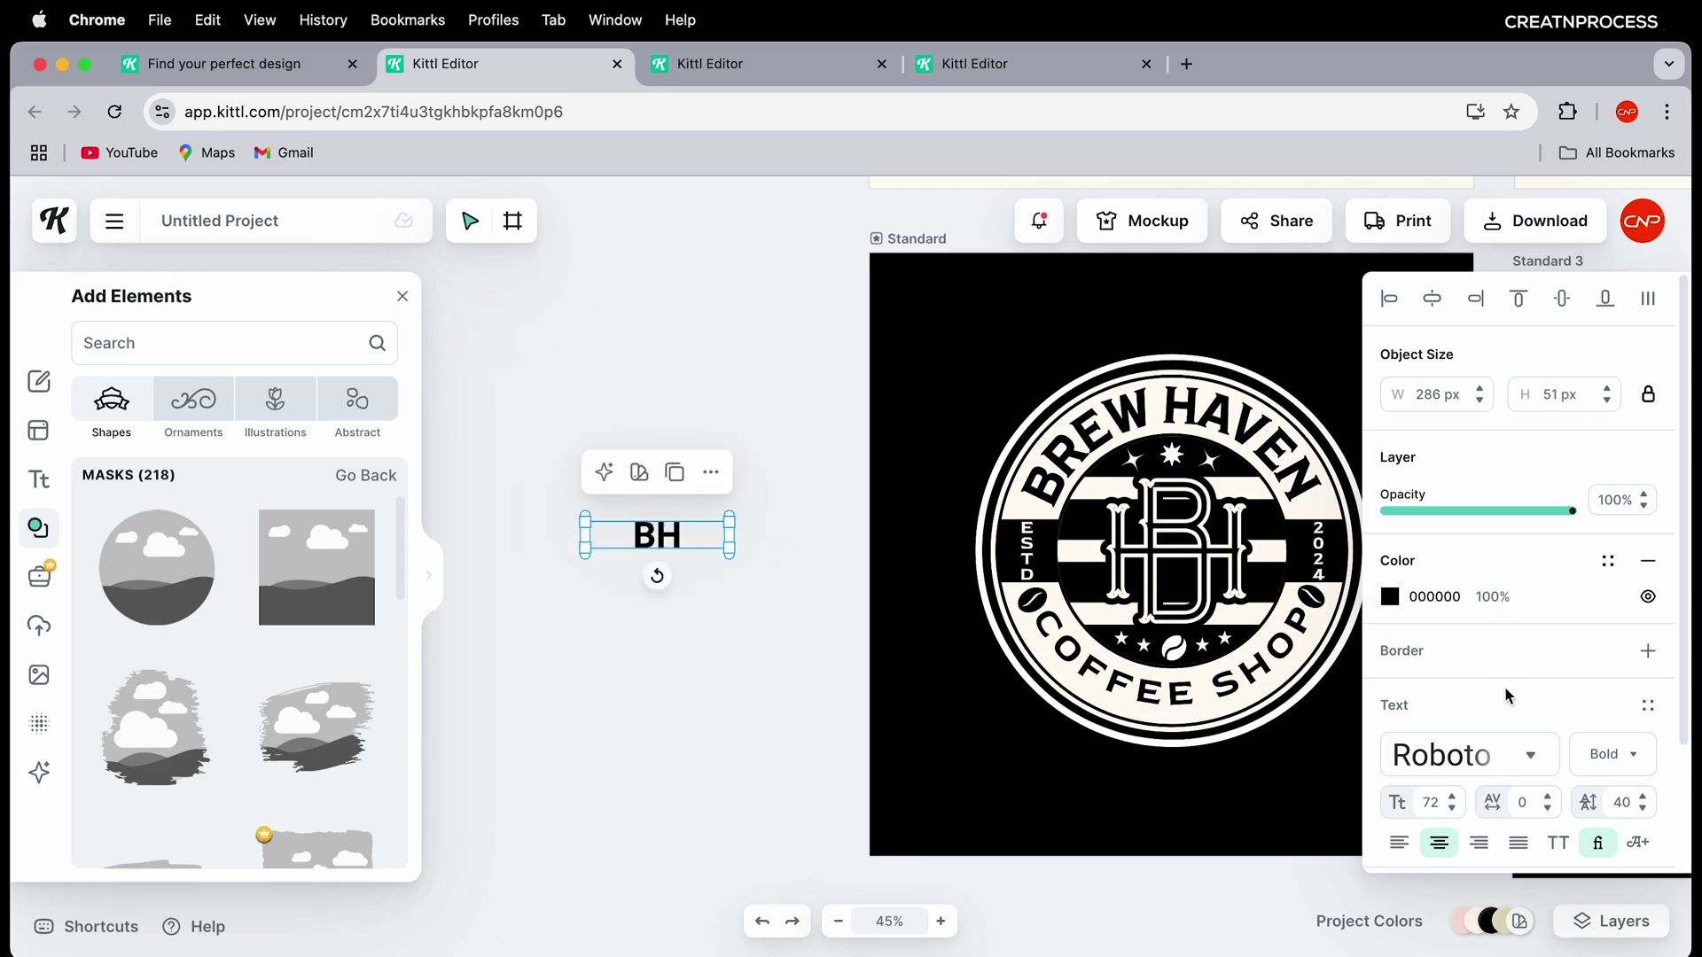
Step: Set the BH text in the recently used interlocking monogram typeface and enlarge it to font size 259
{"action": "left_click", "coordinate": [1532, 759]}
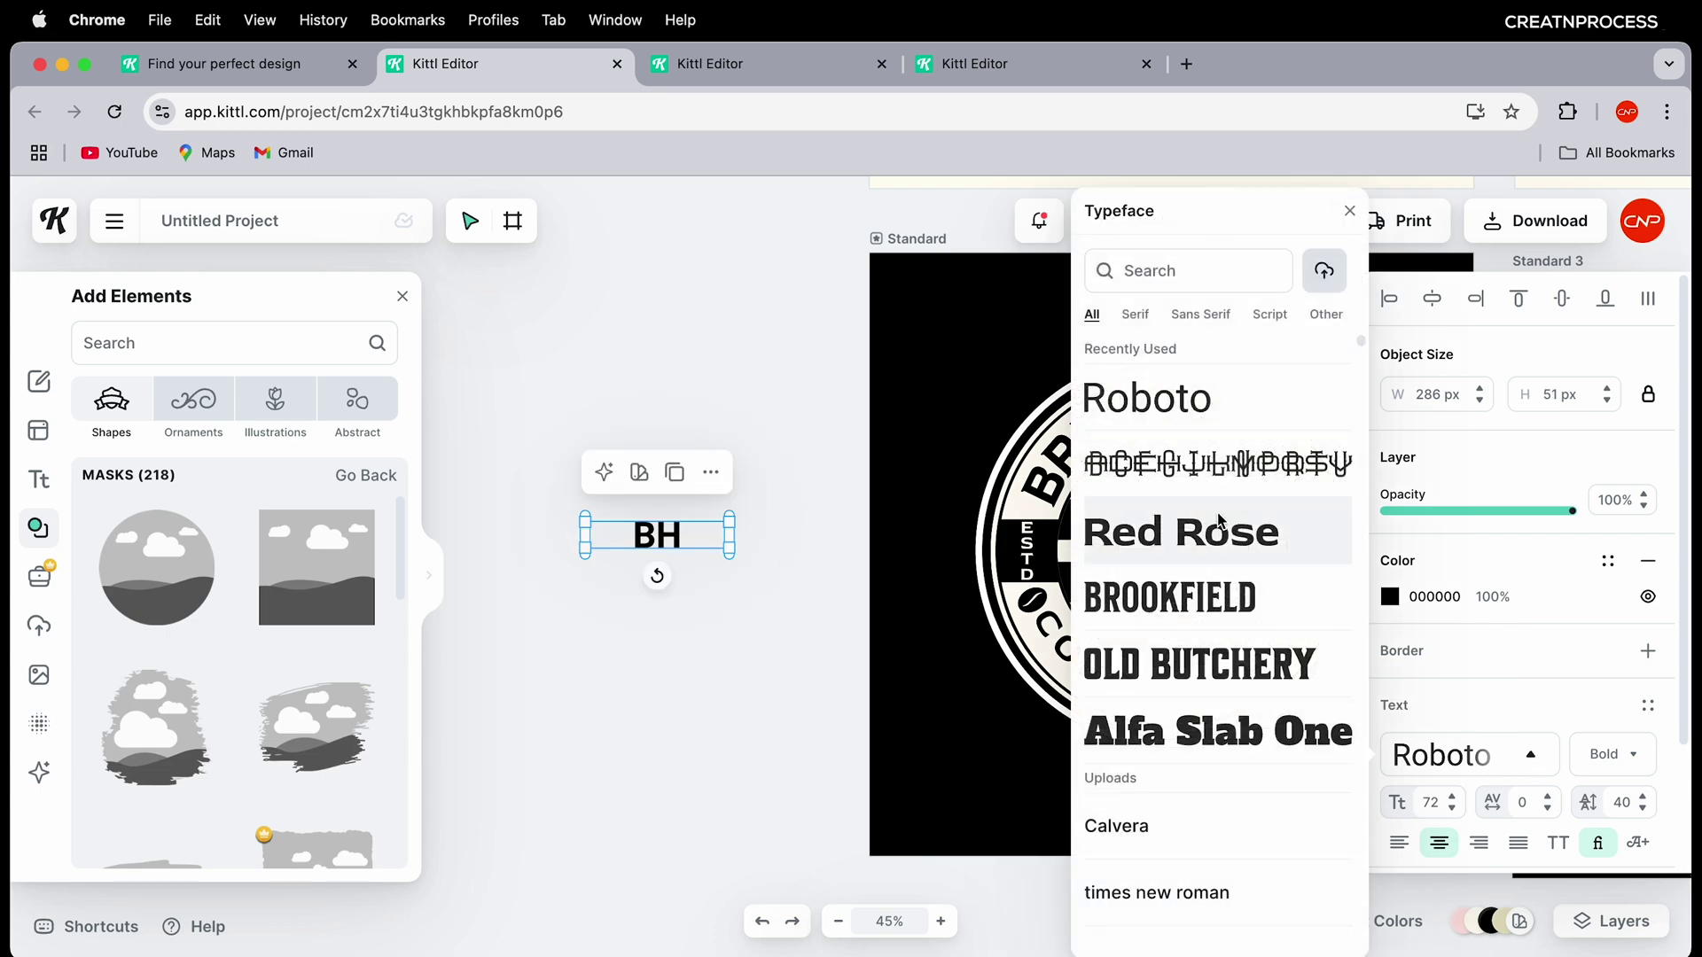
{"action": "scroll", "coordinate": [1227, 527], "scroll_direction": "down", "scroll_amount": 5}
{"action": "scroll", "coordinate": [1222, 521], "scroll_direction": "up", "scroll_amount": 5}
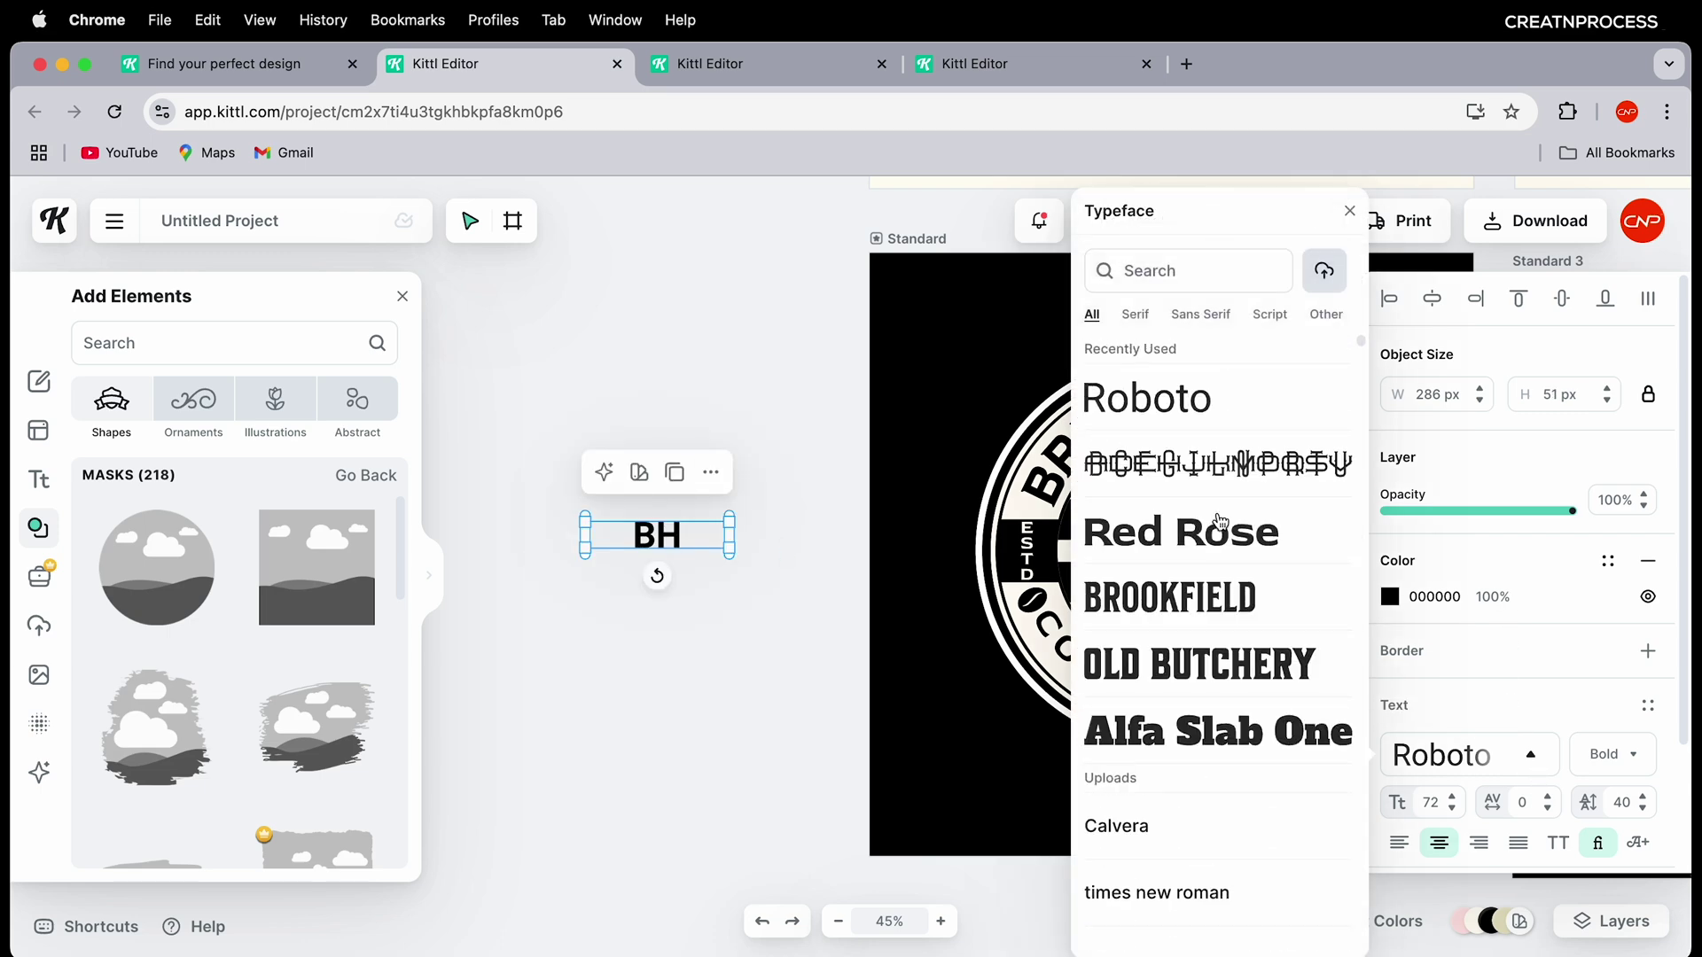
{"action": "left_click", "coordinate": [1142, 473]}
{"action": "left_click_drag", "start_coordinate": [730, 538], "coordinate": [706, 538]}
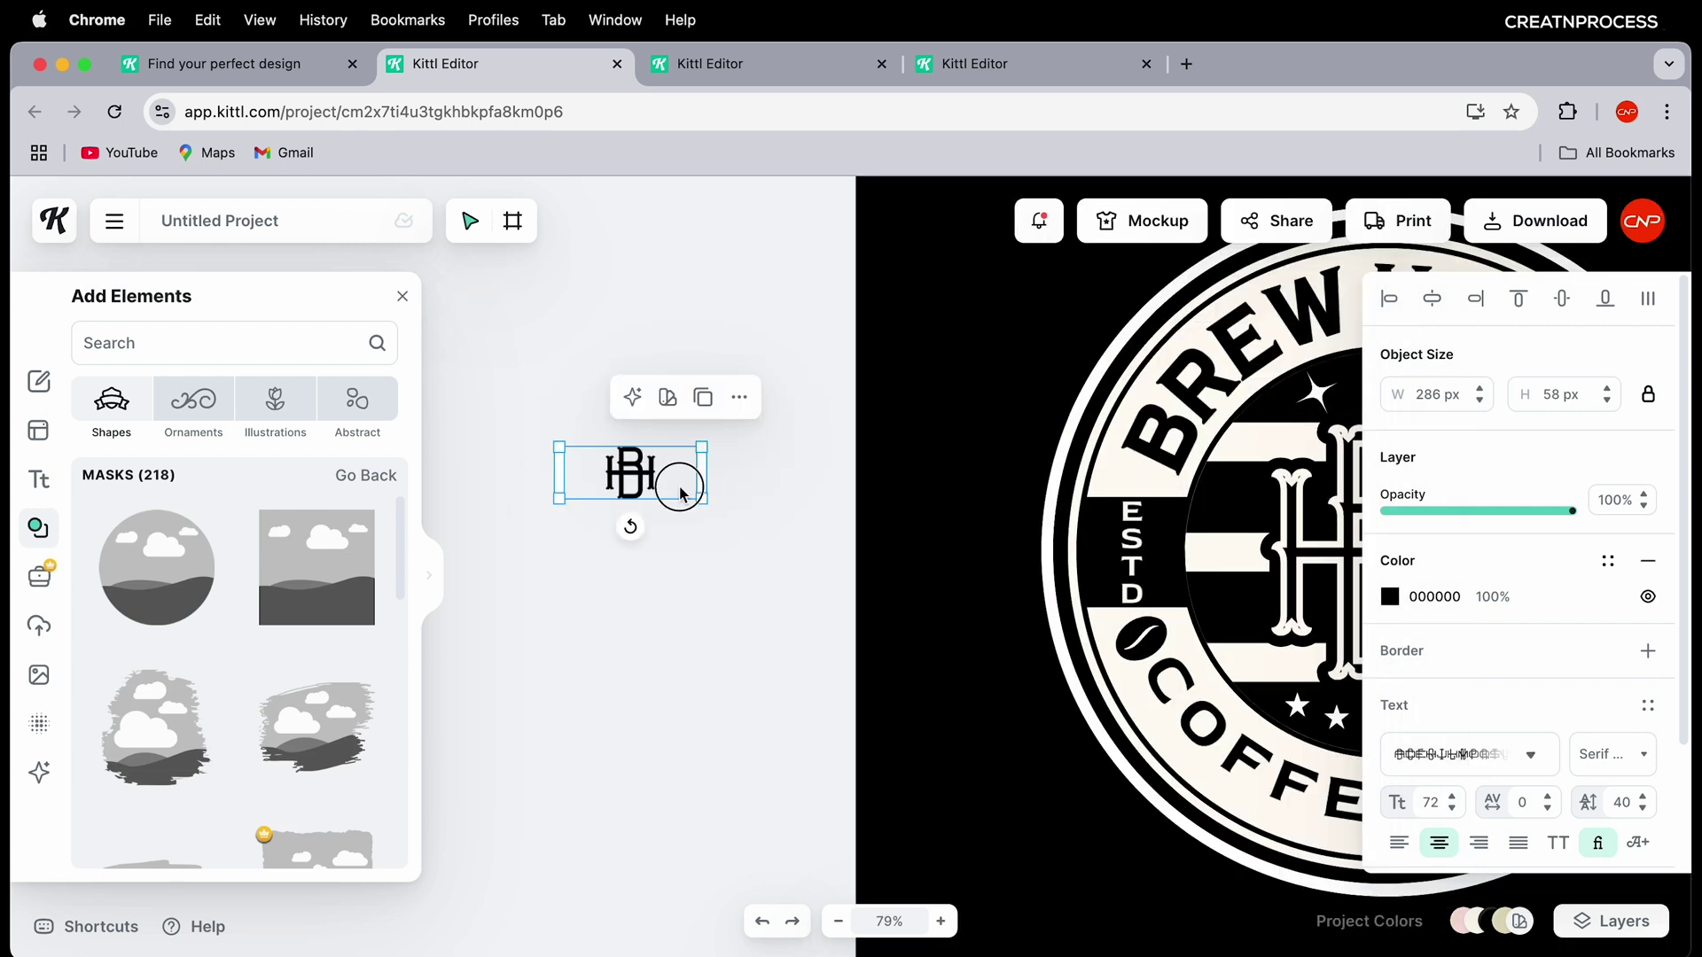
{"action": "left_click_drag", "start_coordinate": [679, 487], "coordinate": [873, 713]}
{"action": "left_click_drag", "start_coordinate": [791, 571], "coordinate": [688, 564]}
Step: Try the letters G and EC in the monogram text and restore it to BH
{"action": "double_click", "coordinate": [688, 565]}
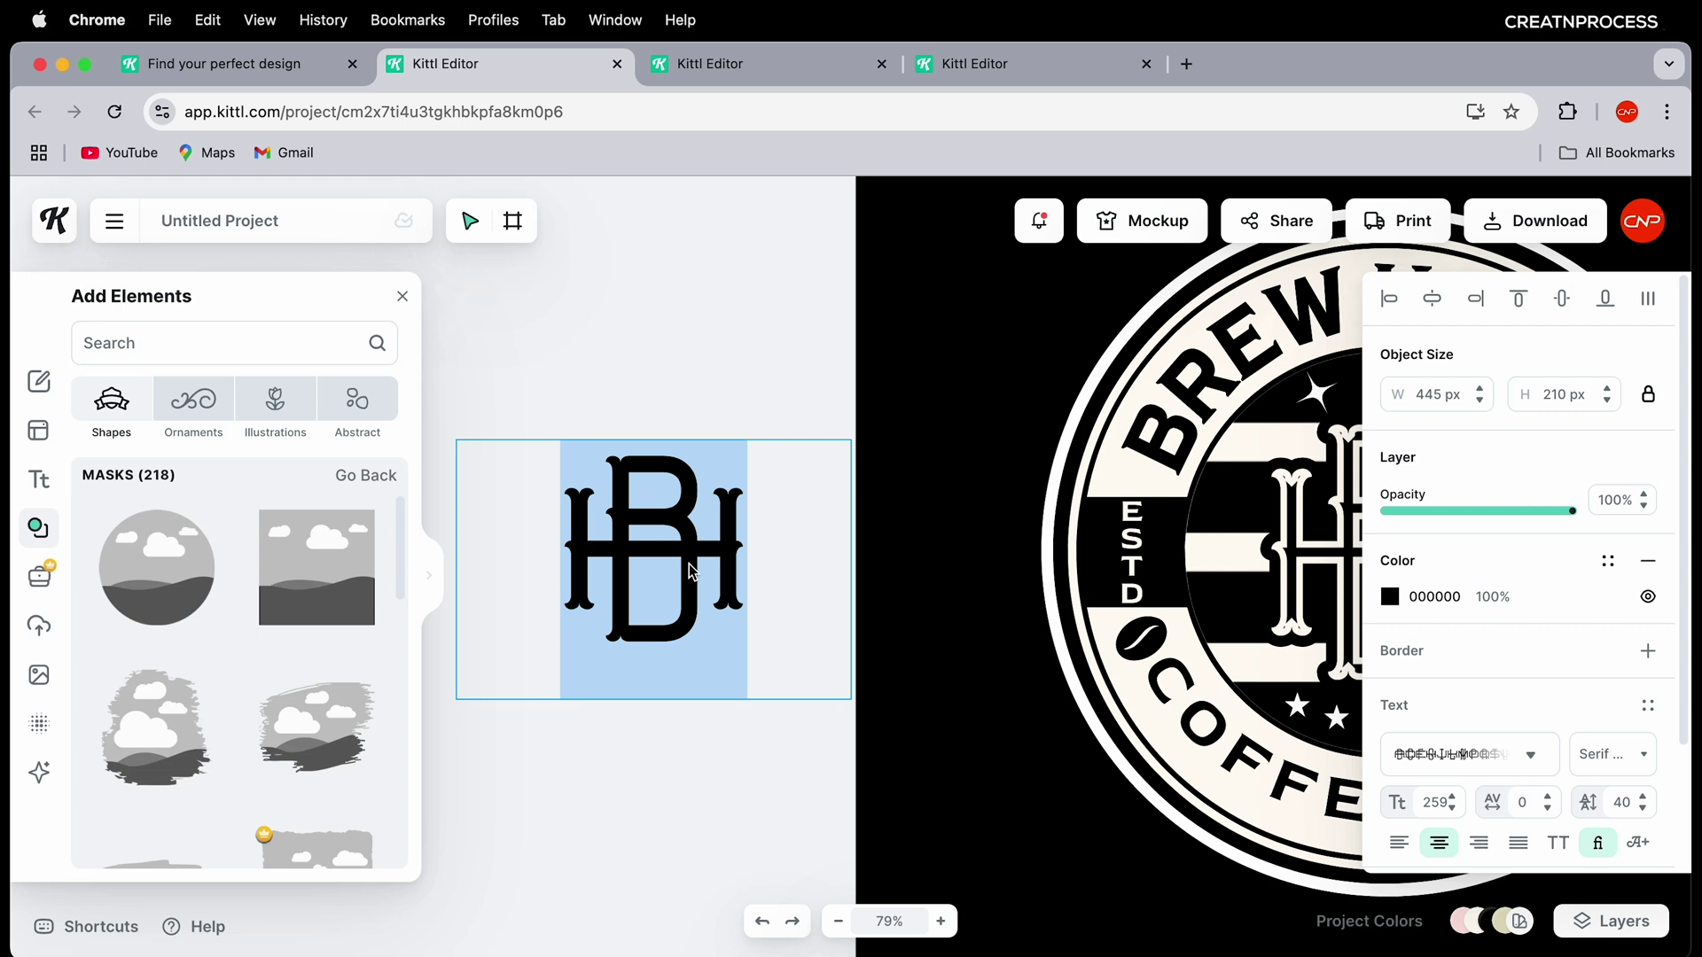
{"action": "type", "text": "G"}
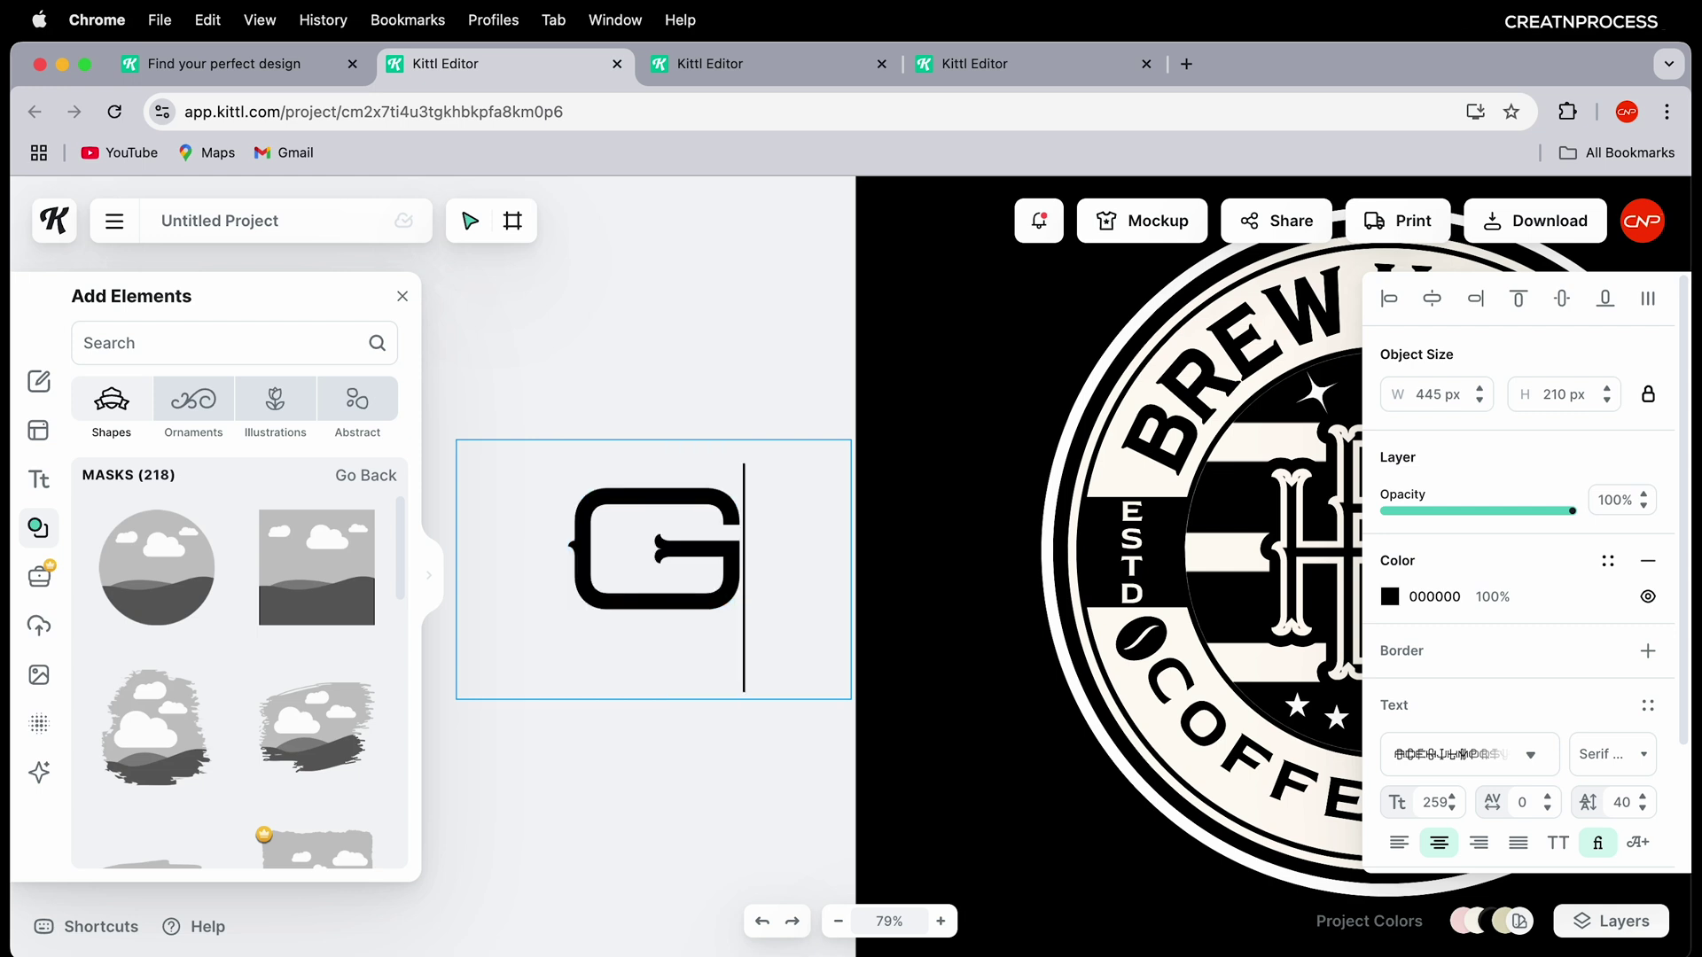
{"action": "key", "text": "BackSpace"}
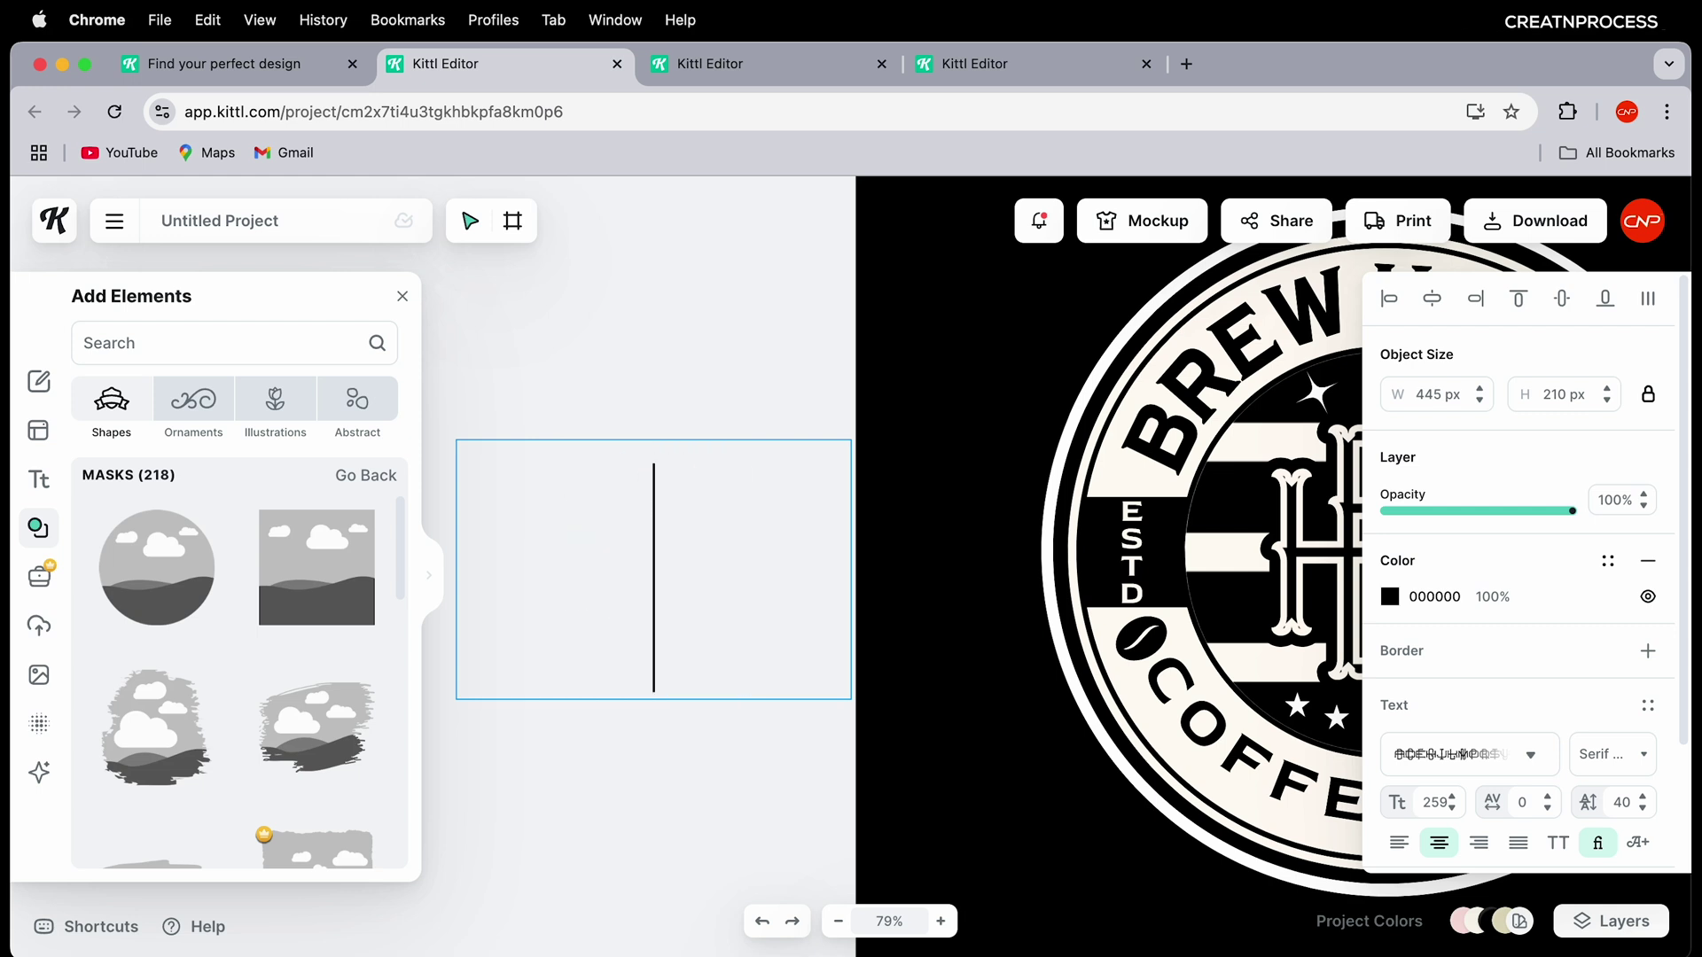
{"action": "type", "text": "EC"}
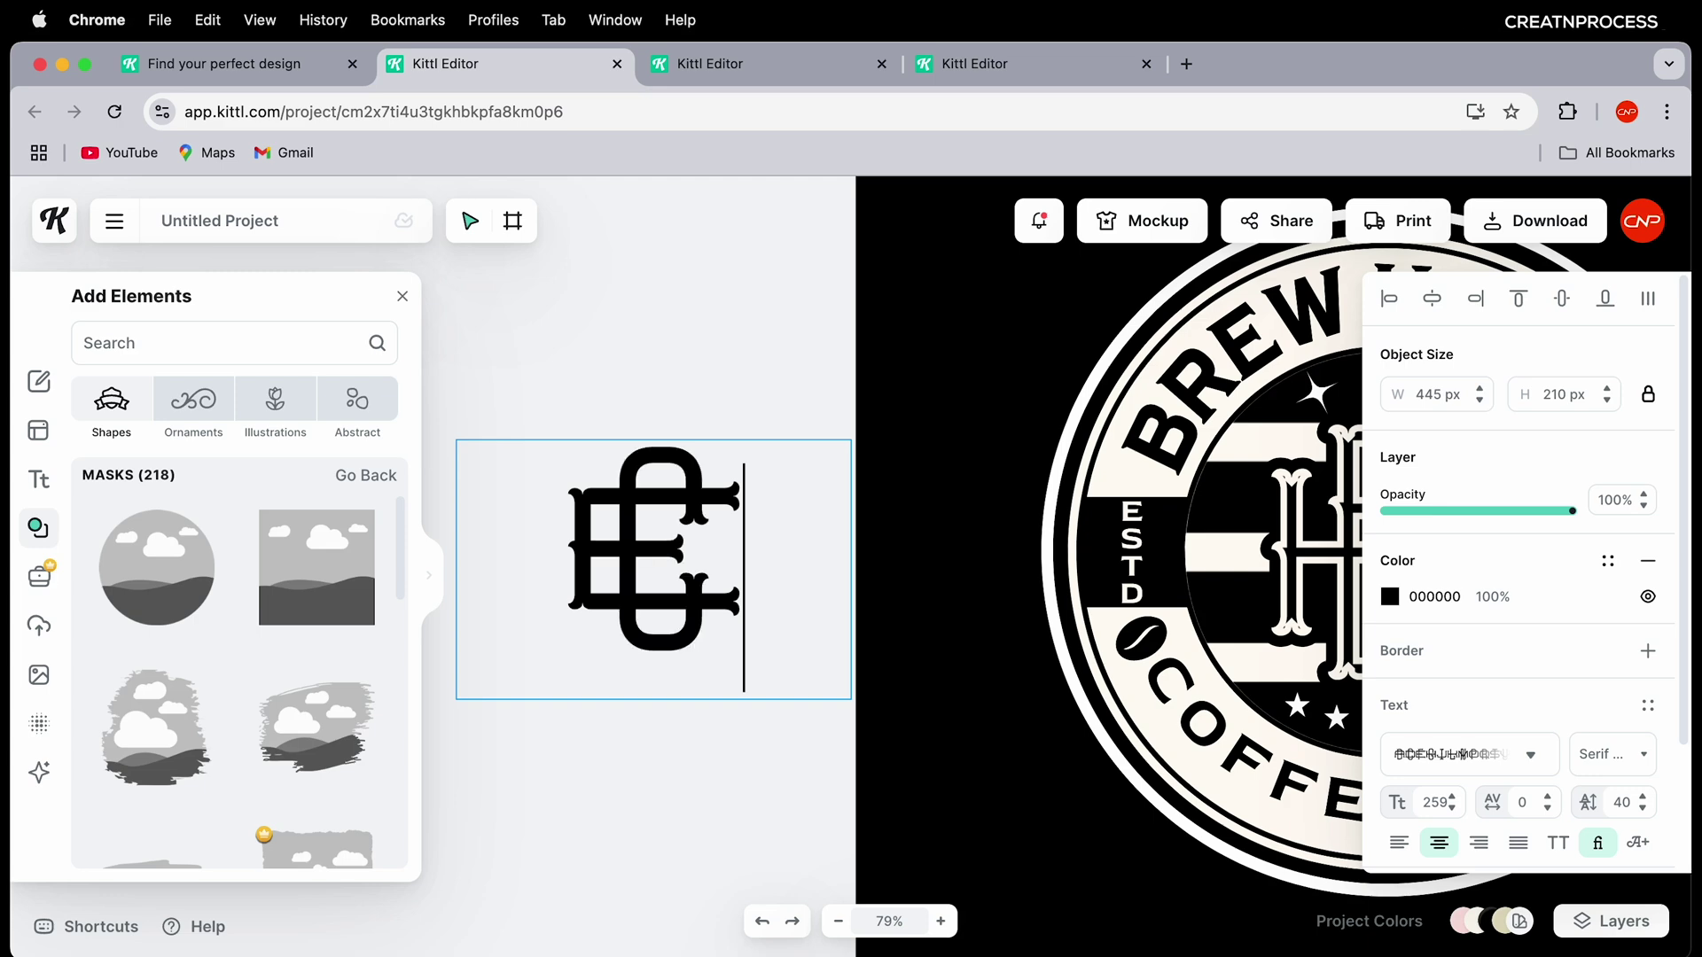
{"action": "key", "text": "BackSpace"}
{"action": "key", "text": "BackSpace"}
{"action": "type", "text": "BH"}
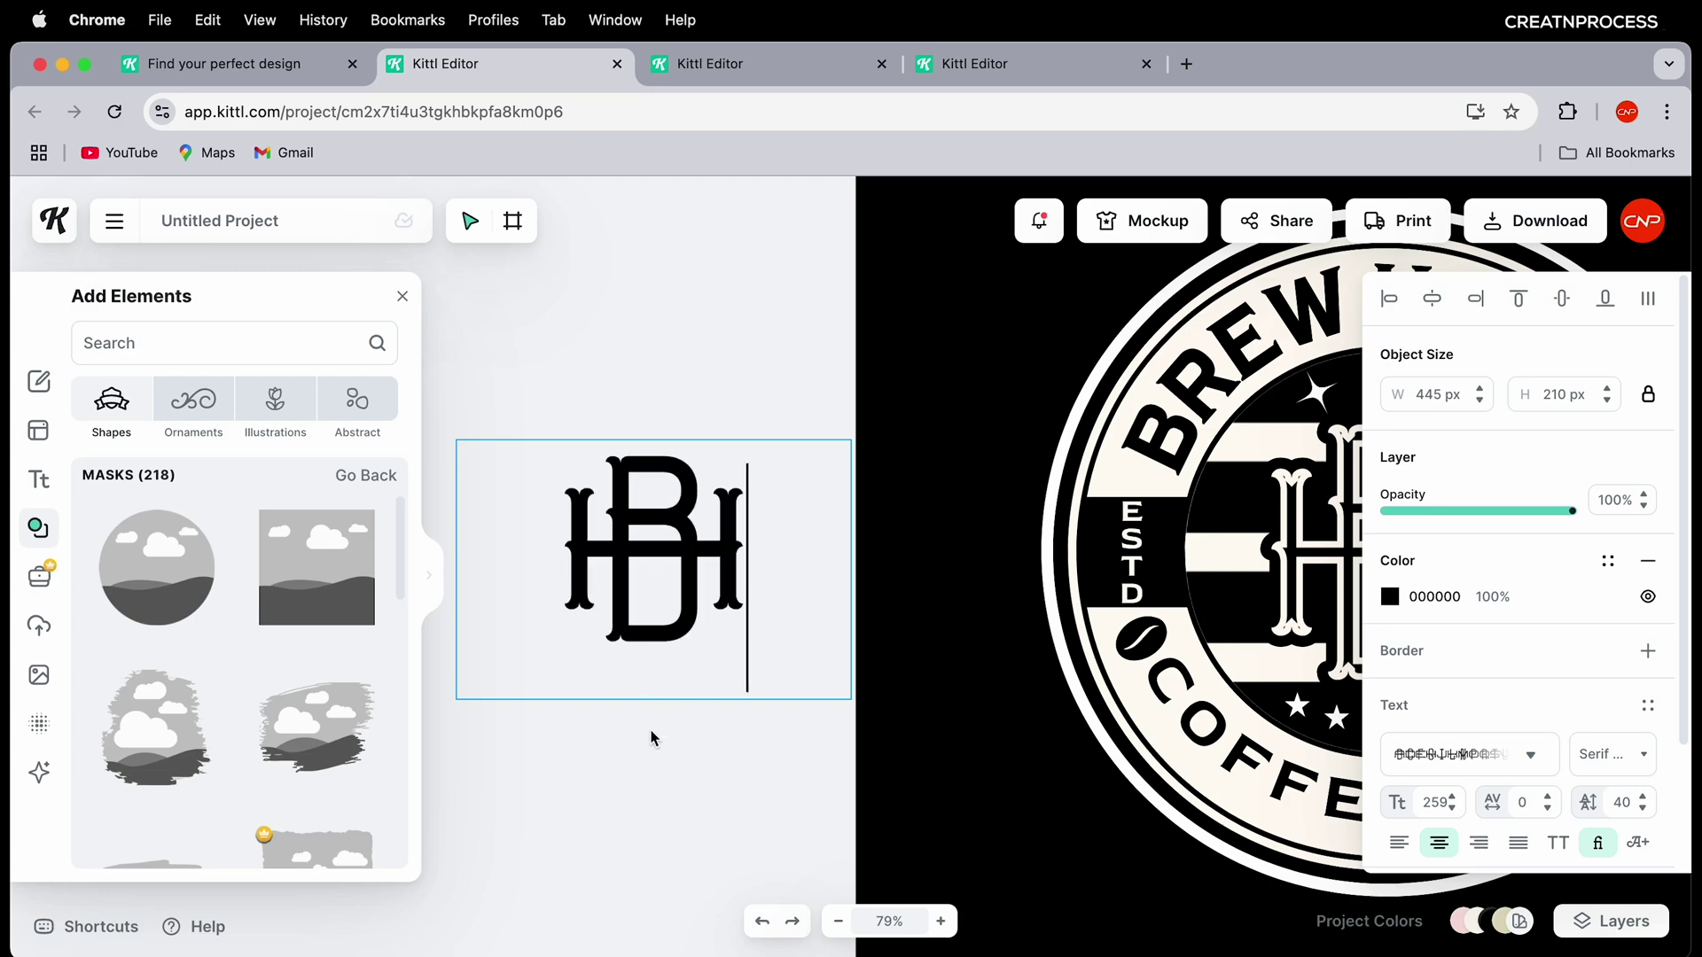
{"action": "key", "text": "Escape"}
Step: Move the BH monogram onto the striped centre of the Standard 3 badge and enlarge it to font size 346
{"action": "scroll", "coordinate": [654, 650], "scroll_direction": "down", "scroll_amount": 10}
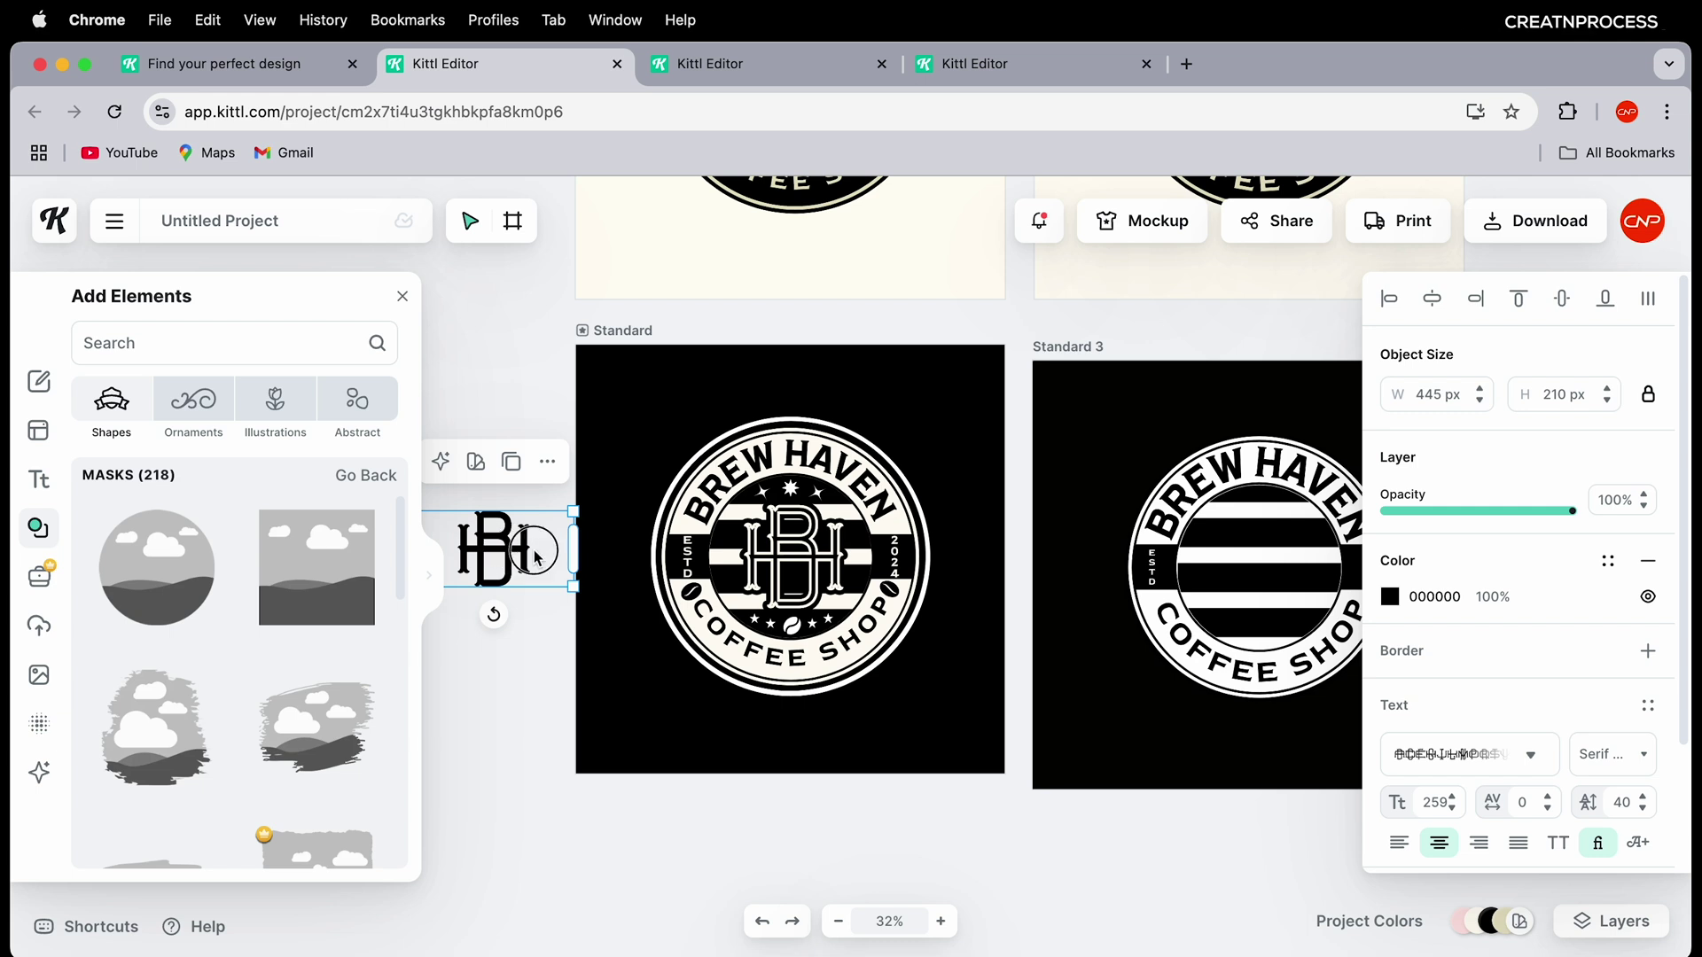
{"action": "left_click_drag", "start_coordinate": [535, 557], "coordinate": [1384, 651]}
{"action": "left_click_drag", "start_coordinate": [1313, 593], "coordinate": [1292, 592]}
Step: Recolour the BH monogram on the Standard 3 badge to E8E2C5
{"action": "left_click", "coordinate": [1389, 596]}
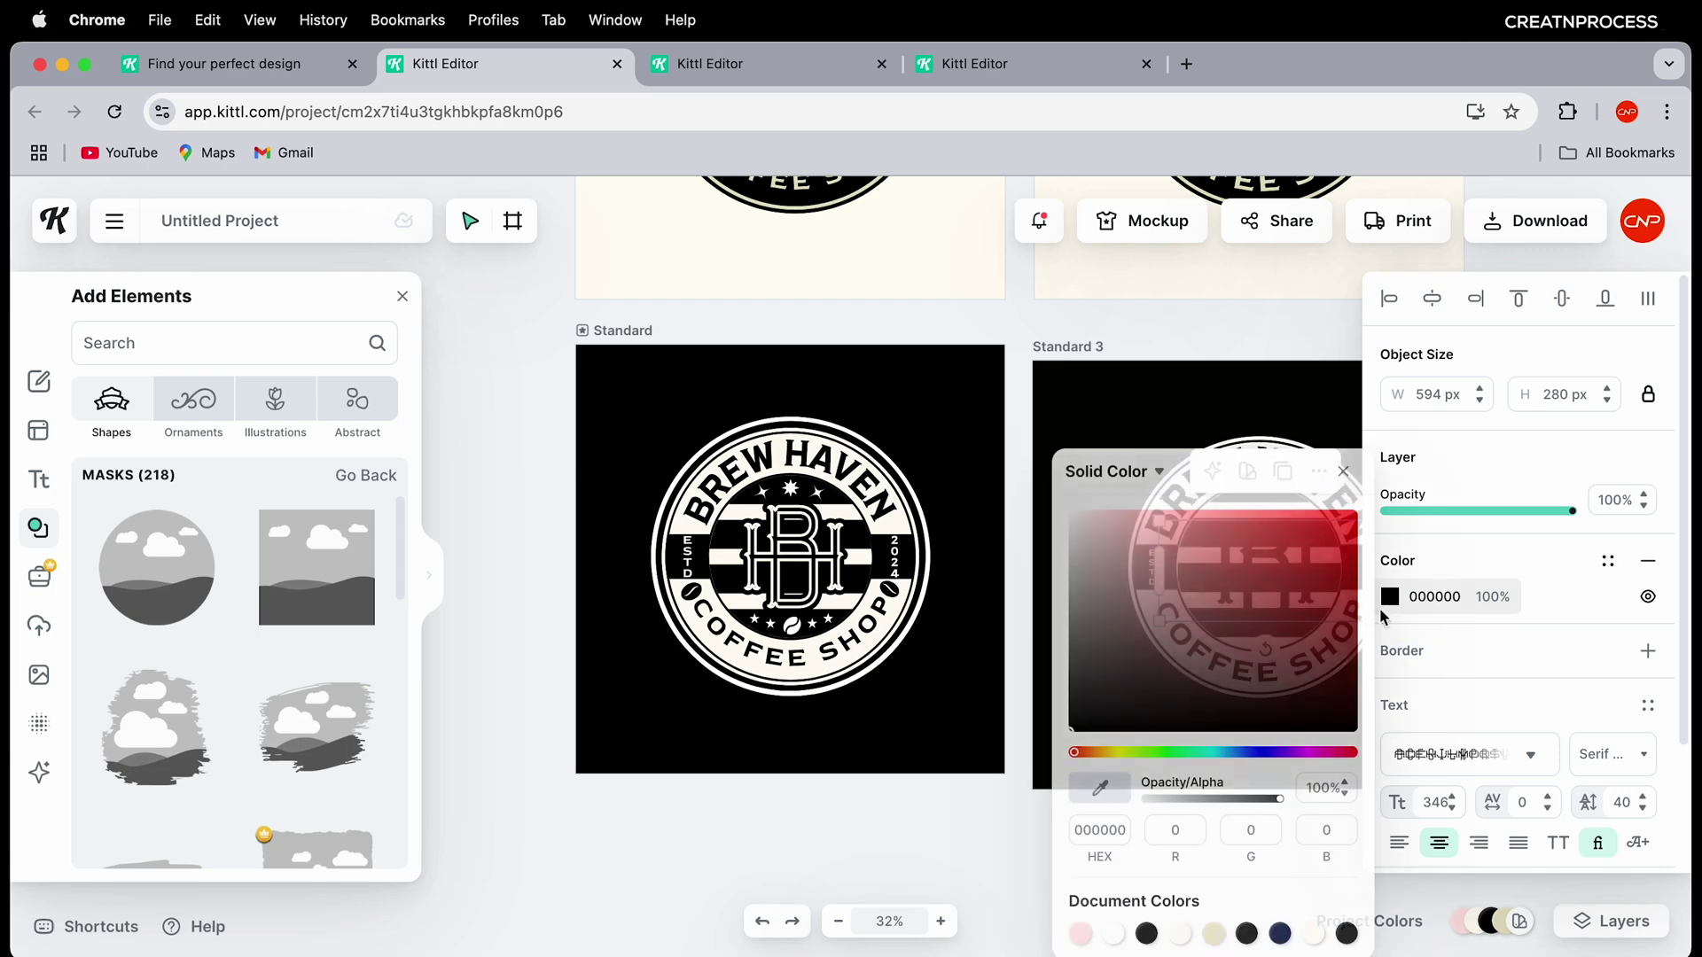
{"action": "left_click", "coordinate": [1219, 932]}
{"action": "left_click", "coordinate": [986, 871]}
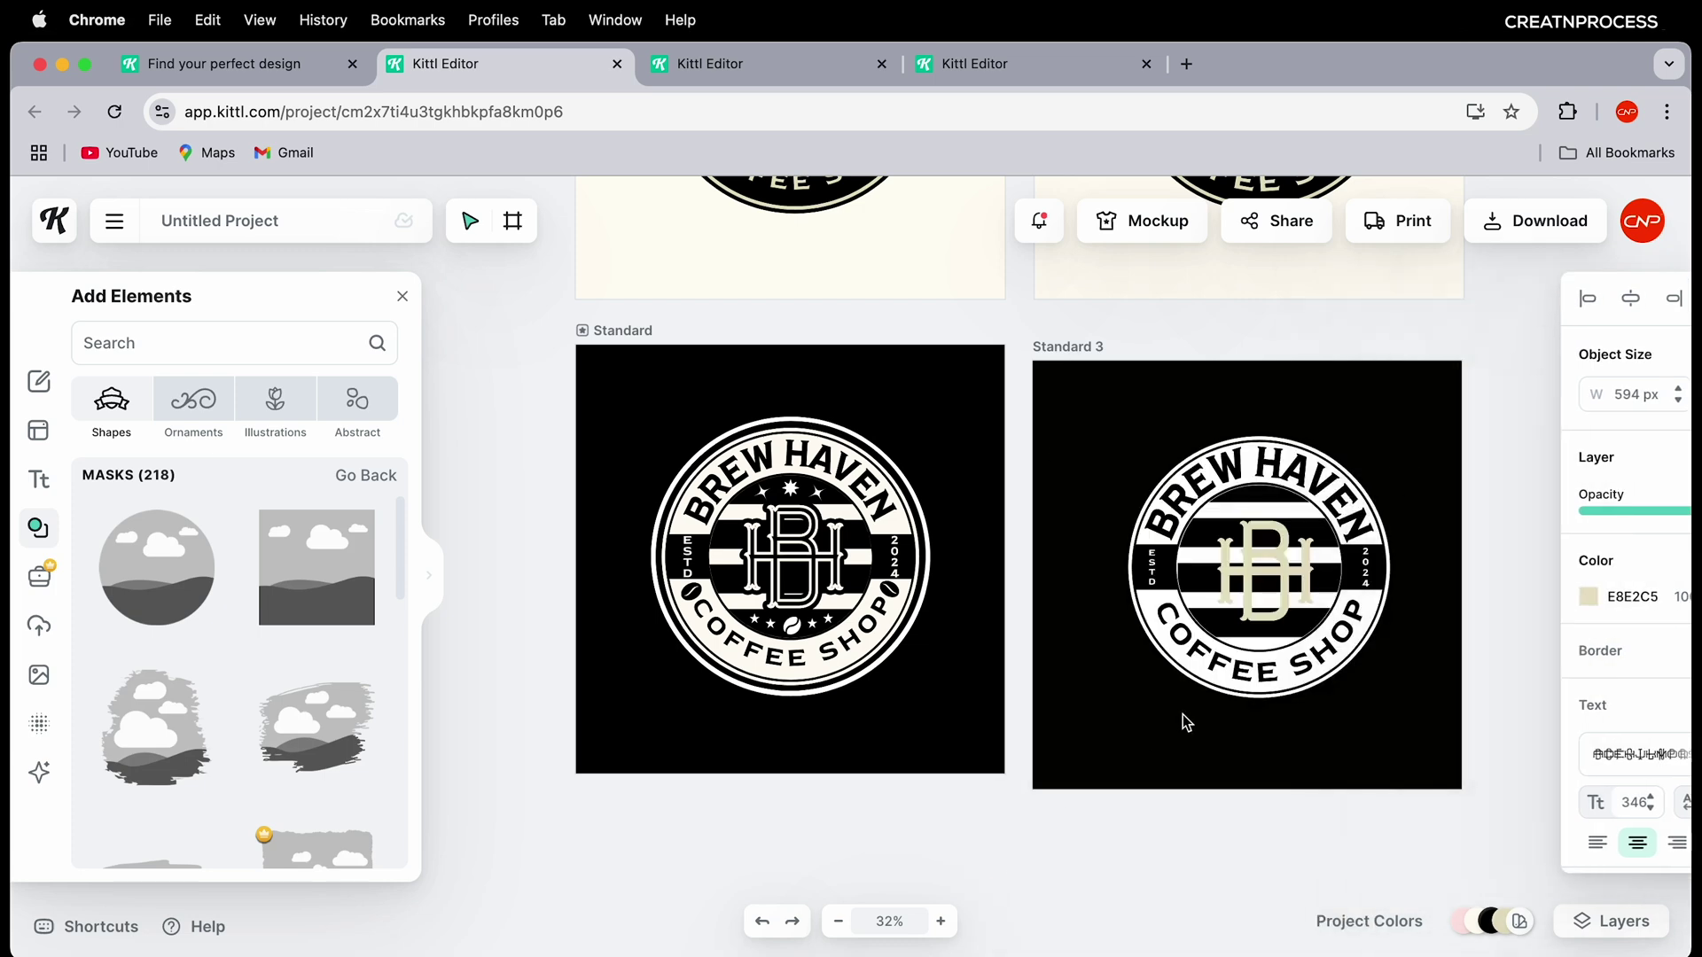
Step: Enlarge the BH monogram on the Standard 3 badge to font size 366 and centre it over the striped circle
{"action": "scroll", "coordinate": [1288, 568], "scroll_direction": "up", "scroll_amount": 3}
{"action": "left_click", "coordinate": [1287, 568]}
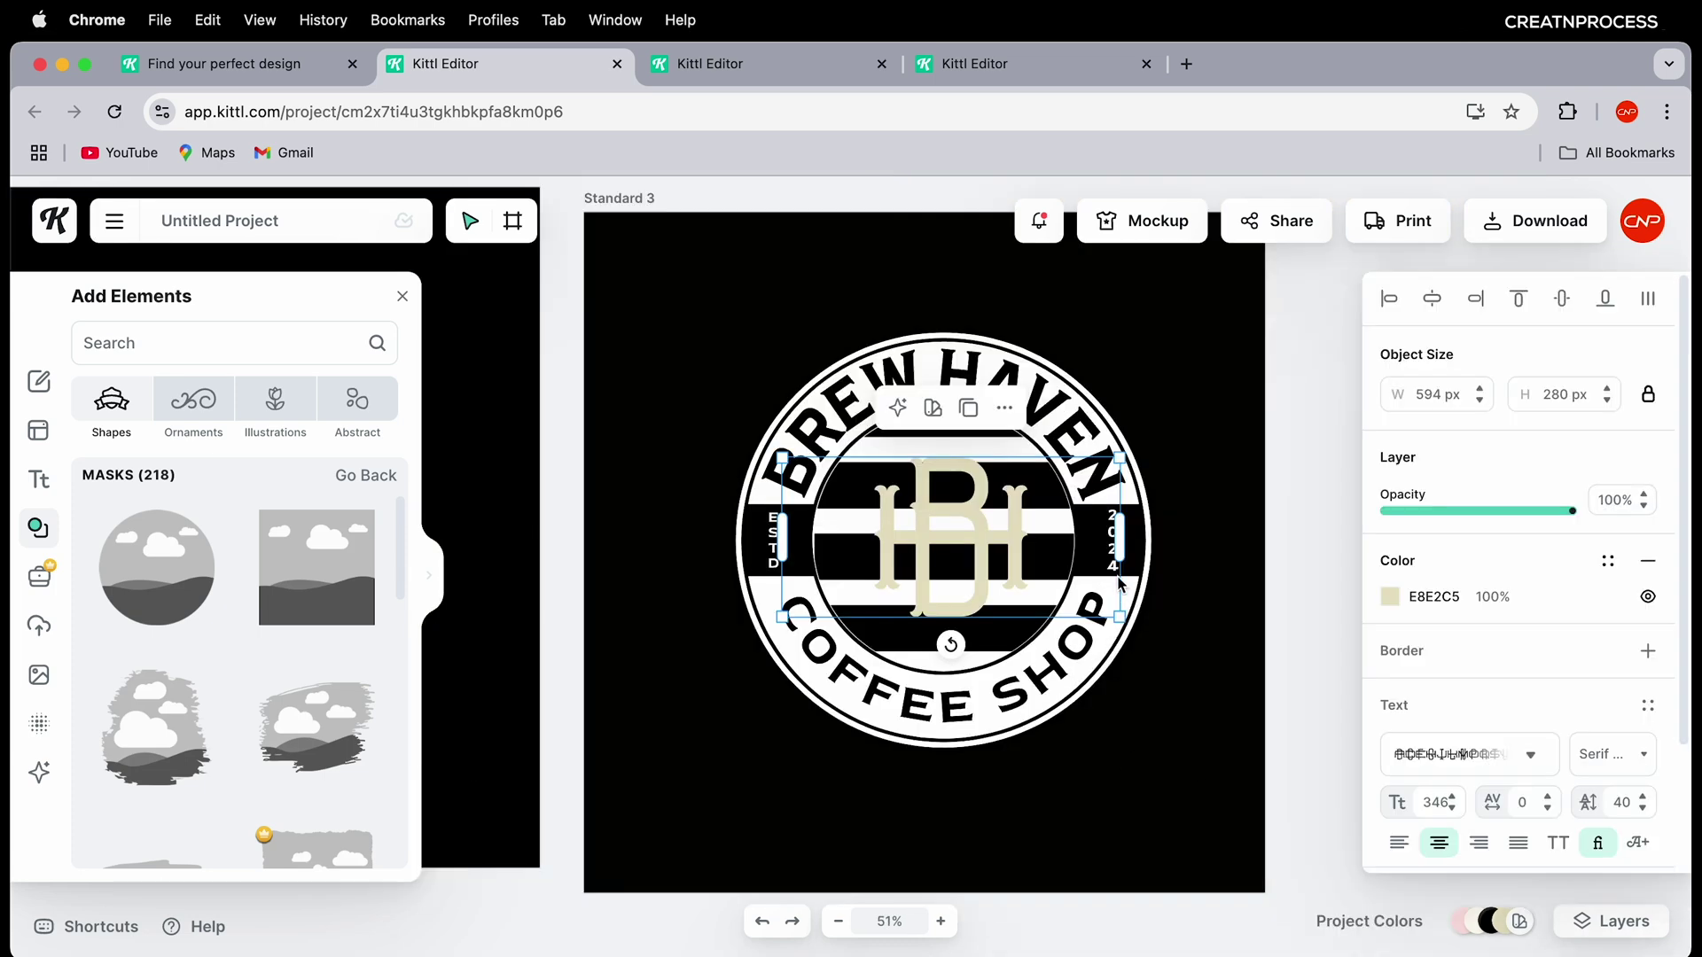
{"action": "left_click_drag", "start_coordinate": [1119, 555], "coordinate": [1009, 559]}
{"action": "left_click_drag", "start_coordinate": [1009, 617], "coordinate": [1040, 639]}
{"action": "left_click_drag", "start_coordinate": [937, 550], "coordinate": [981, 543]}
{"action": "left_click_drag", "start_coordinate": [1083, 632], "coordinate": [1063, 618]}
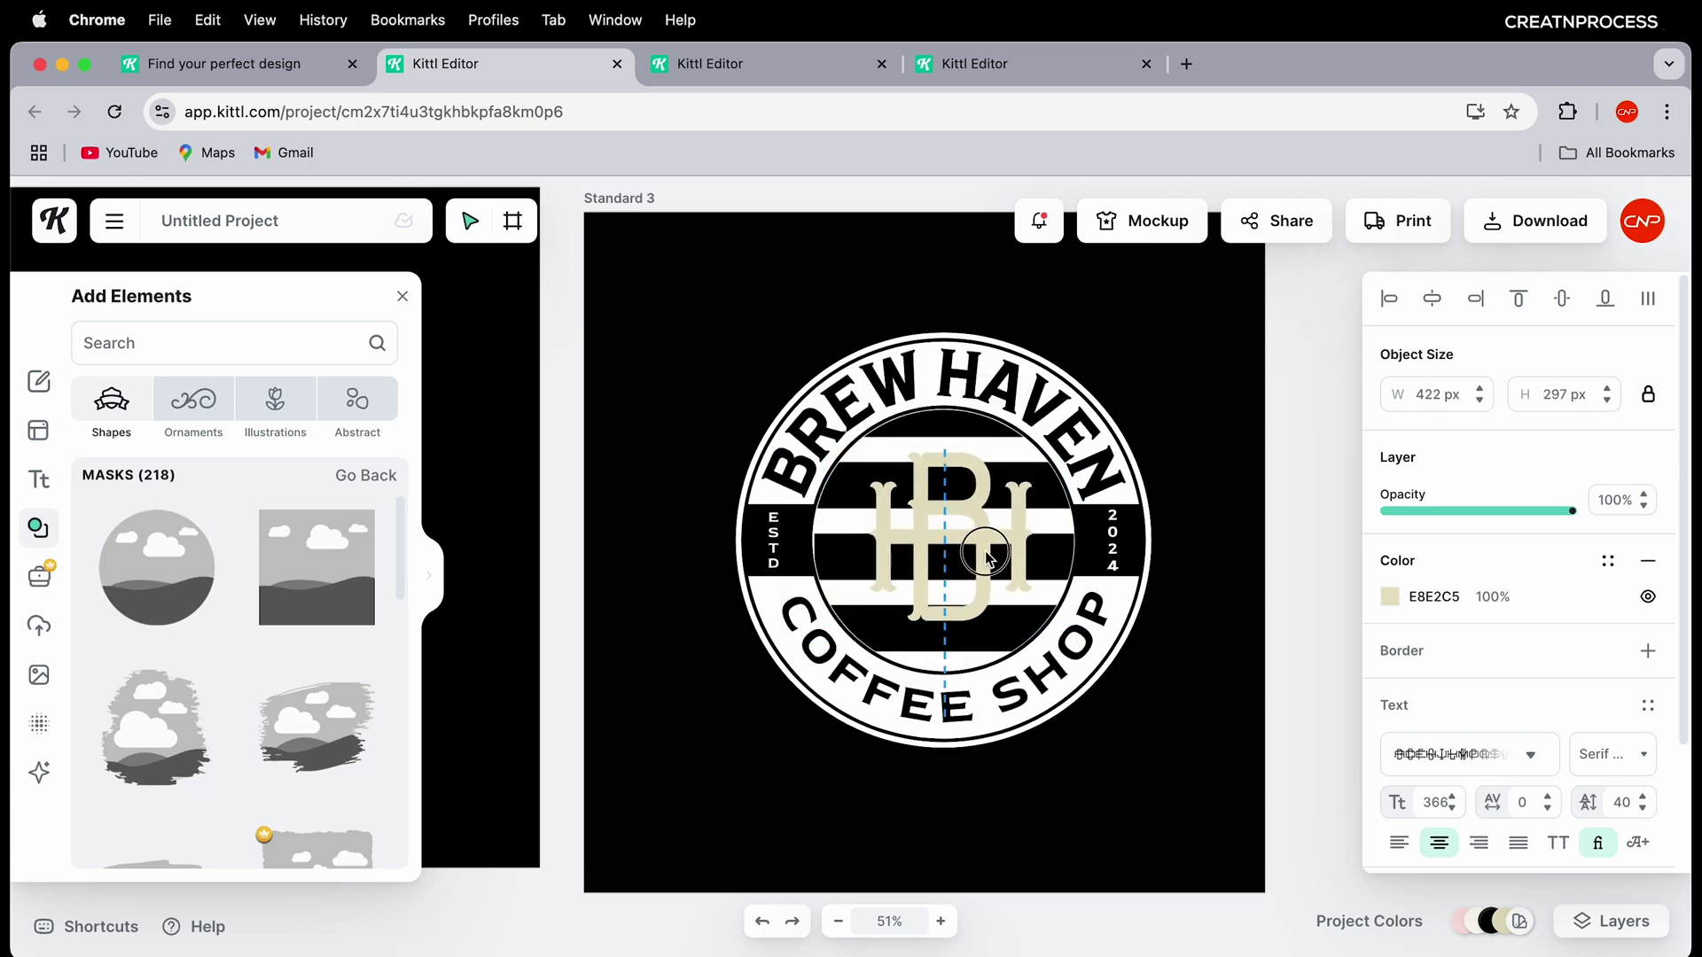
Step: Examine the layered BH monogram on the Standard badge by temporarily shifting its outlined copy, and reselect the Standard 3 monogram
{"action": "scroll", "coordinate": [981, 553], "scroll_direction": "down", "scroll_amount": 3}
{"action": "scroll", "coordinate": [950, 544], "scroll_direction": "left", "scroll_amount": 5}
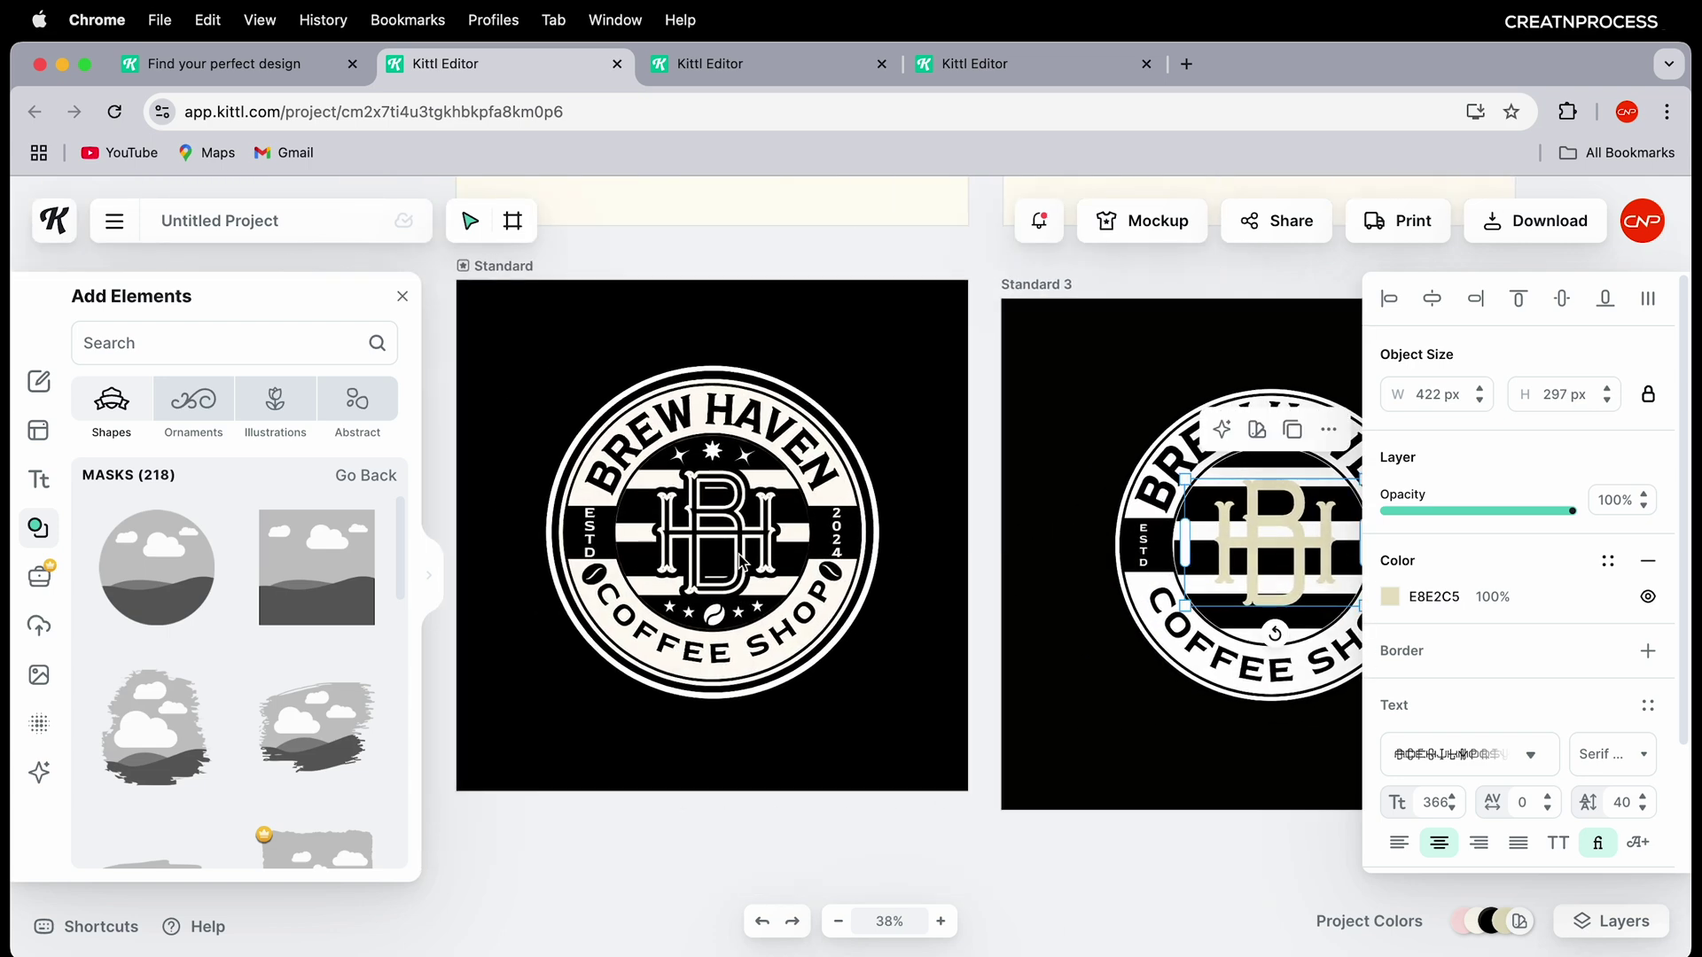
{"action": "scroll", "coordinate": [950, 544], "scroll_direction": "up", "scroll_amount": 5}
{"action": "left_click", "coordinate": [950, 544]}
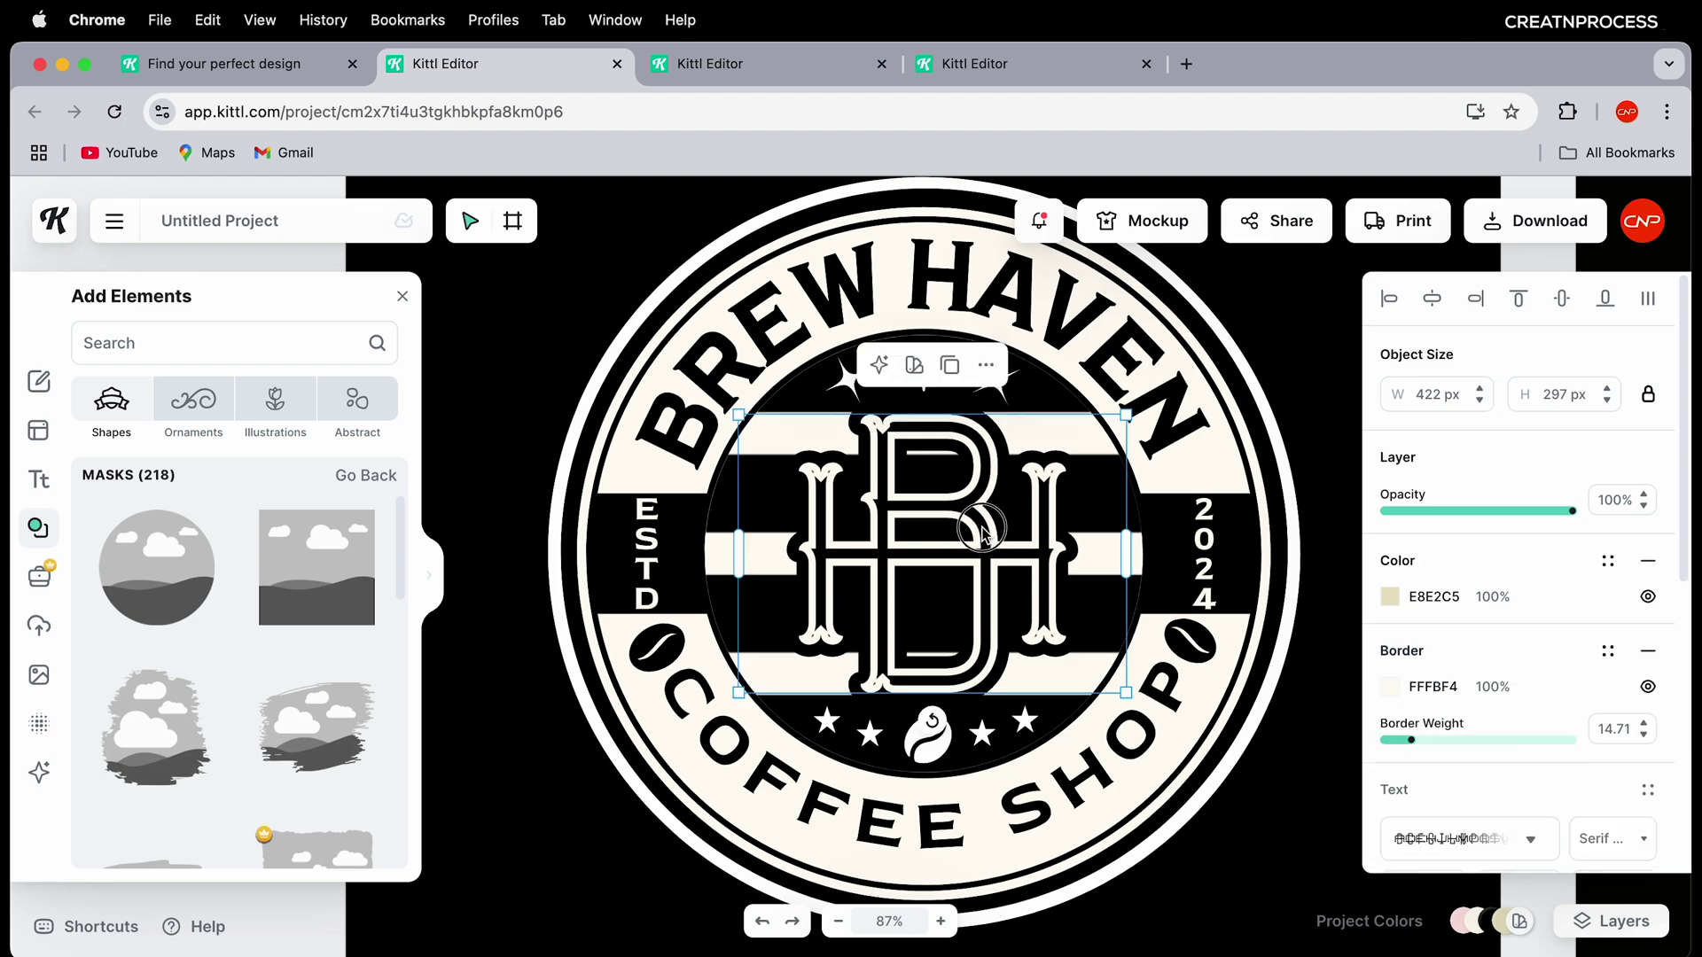
{"action": "left_click_drag", "start_coordinate": [950, 544], "coordinate": [820, 584]}
{"action": "left_click", "coordinate": [995, 476]}
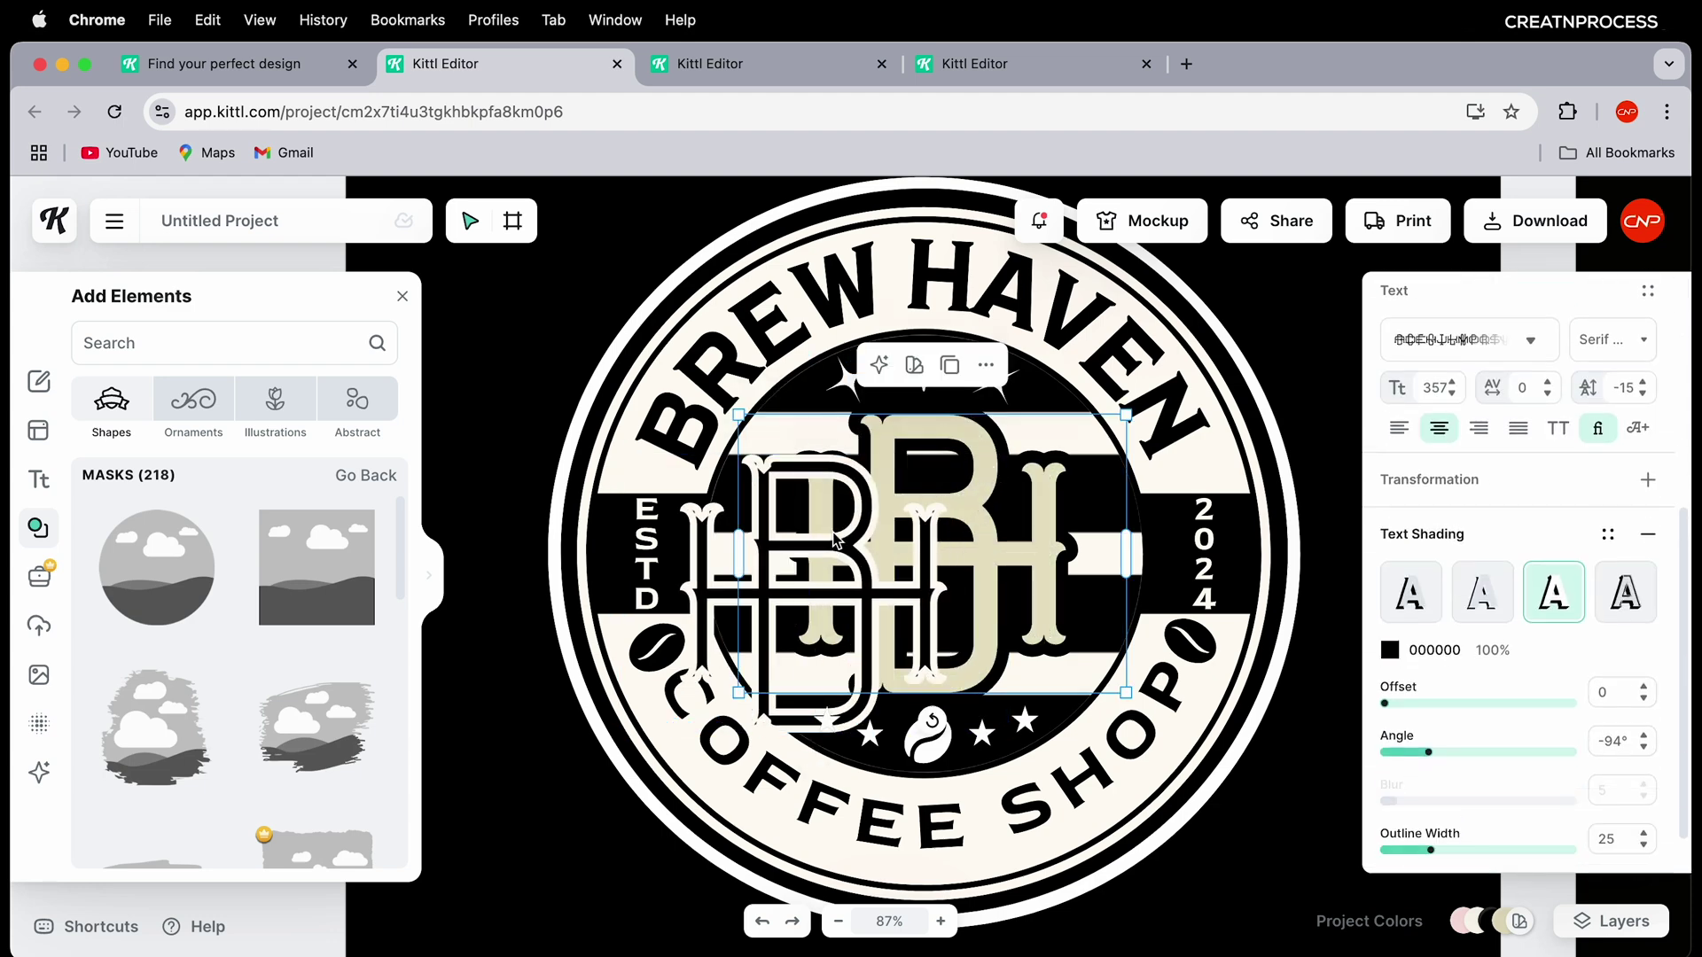
{"action": "key", "text": "super+z"}
{"action": "scroll", "coordinate": [842, 552], "scroll_direction": "down", "scroll_amount": 2}
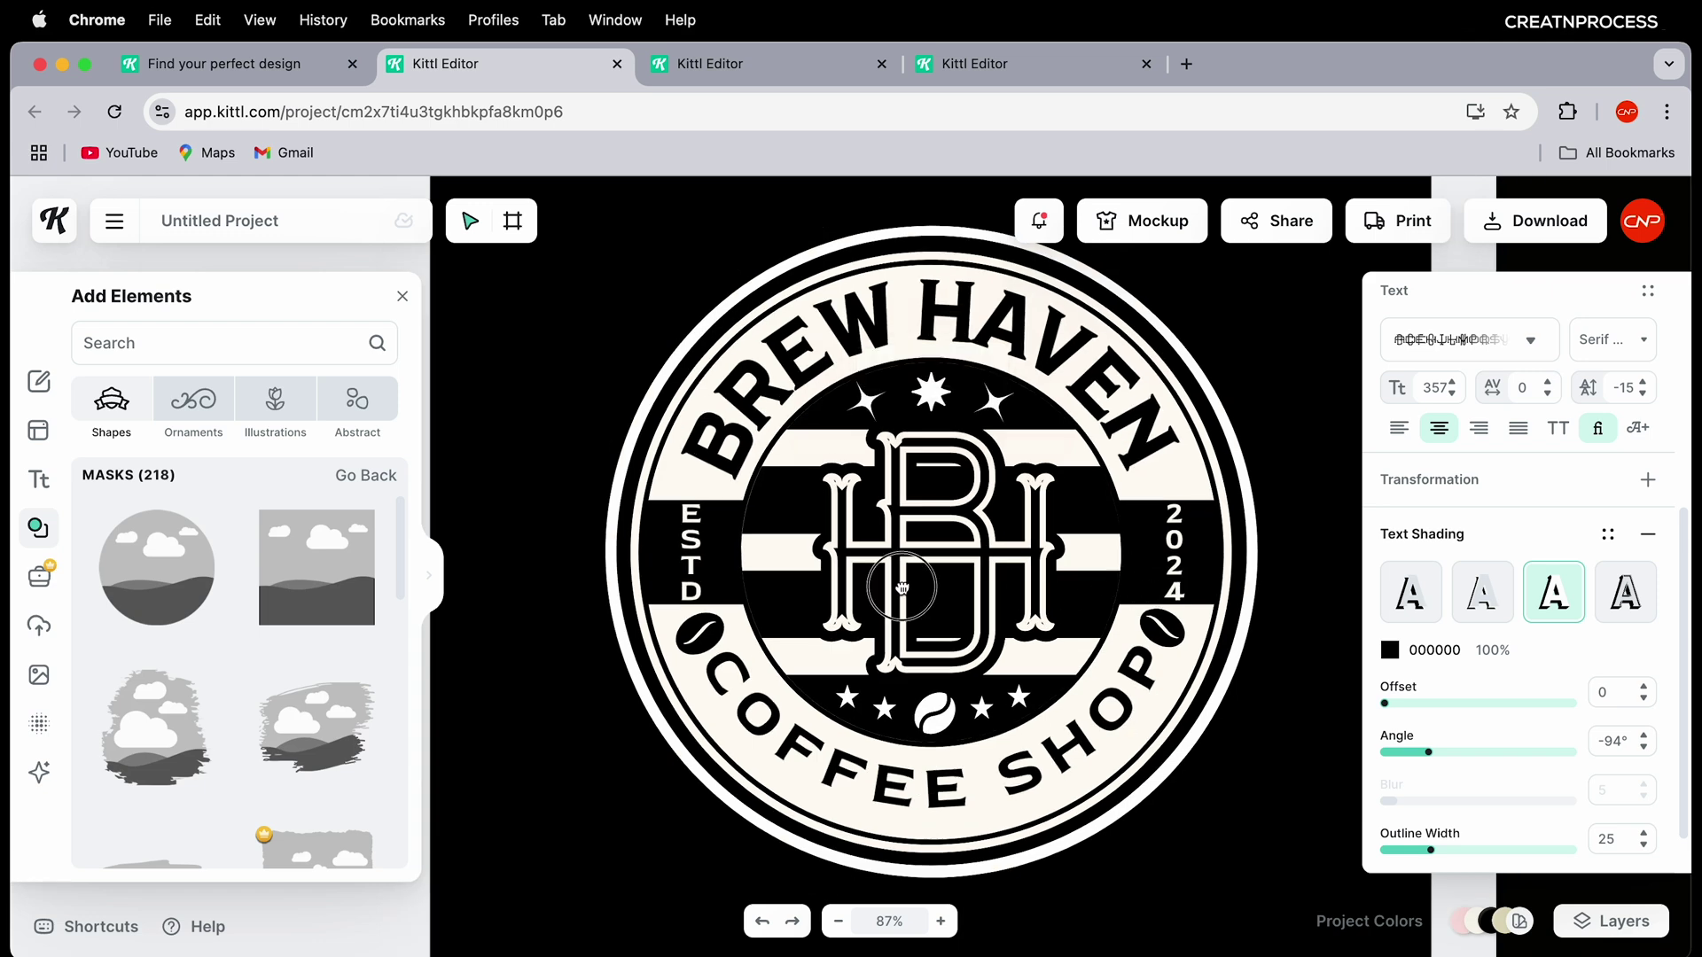
{"action": "left_click_drag", "start_coordinate": [901, 586], "coordinate": [483, 576]}
{"action": "left_click_drag", "start_coordinate": [889, 633], "coordinate": [643, 631]}
{"action": "scroll", "coordinate": [893, 629], "scroll_direction": "right", "scroll_amount": 5}
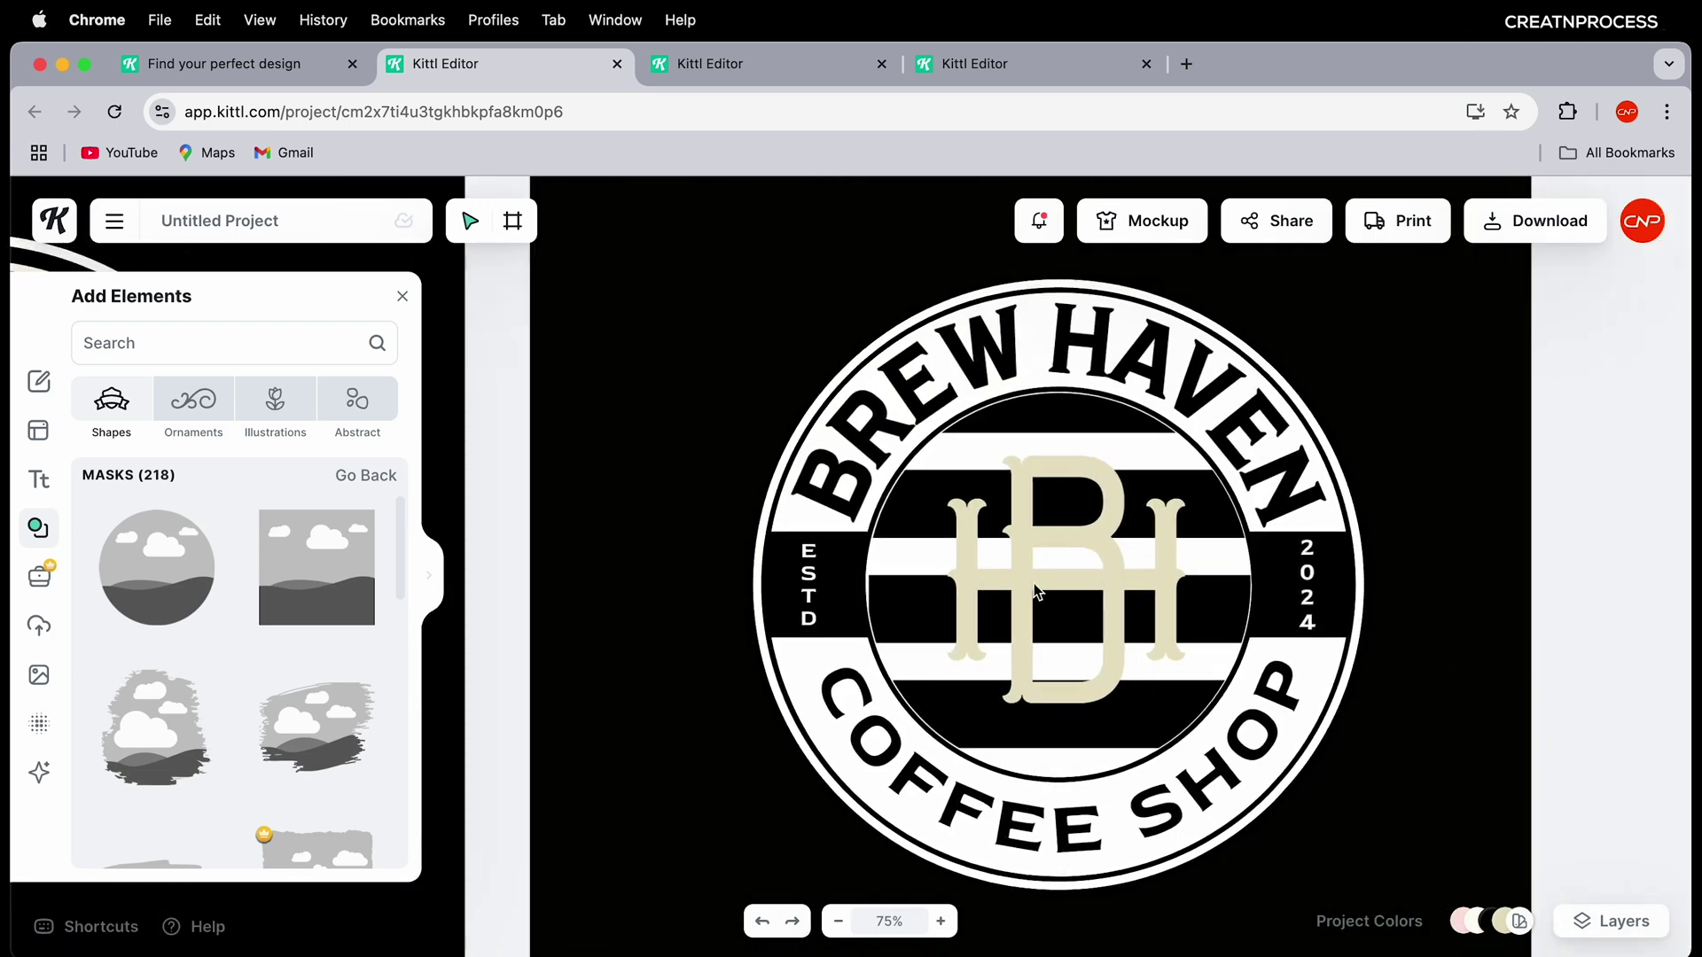
{"action": "left_click", "coordinate": [1096, 564]}
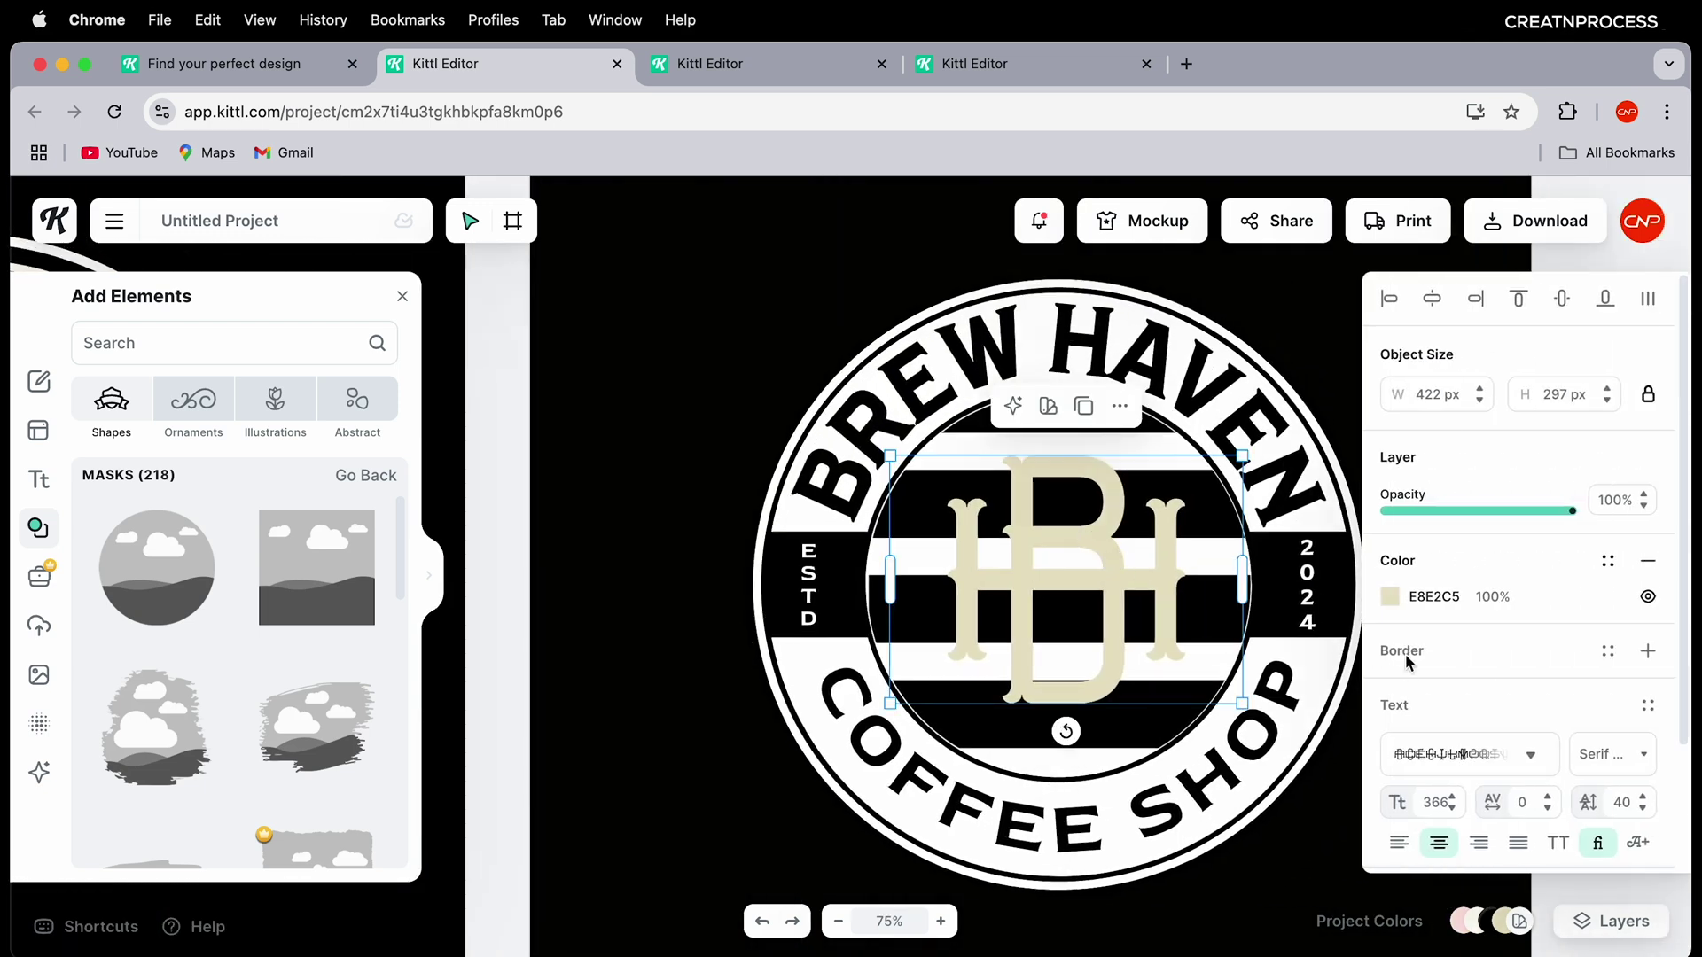
{"action": "left_click", "coordinate": [1646, 653]}
{"action": "mouse_move", "coordinate": [1413, 747]}
{"action": "left_mouse_down"}
{"action": "mouse_move", "coordinate": [1436, 738]}
{"action": "mouse_move", "coordinate": [1378, 748]}
{"action": "left_mouse_up"}
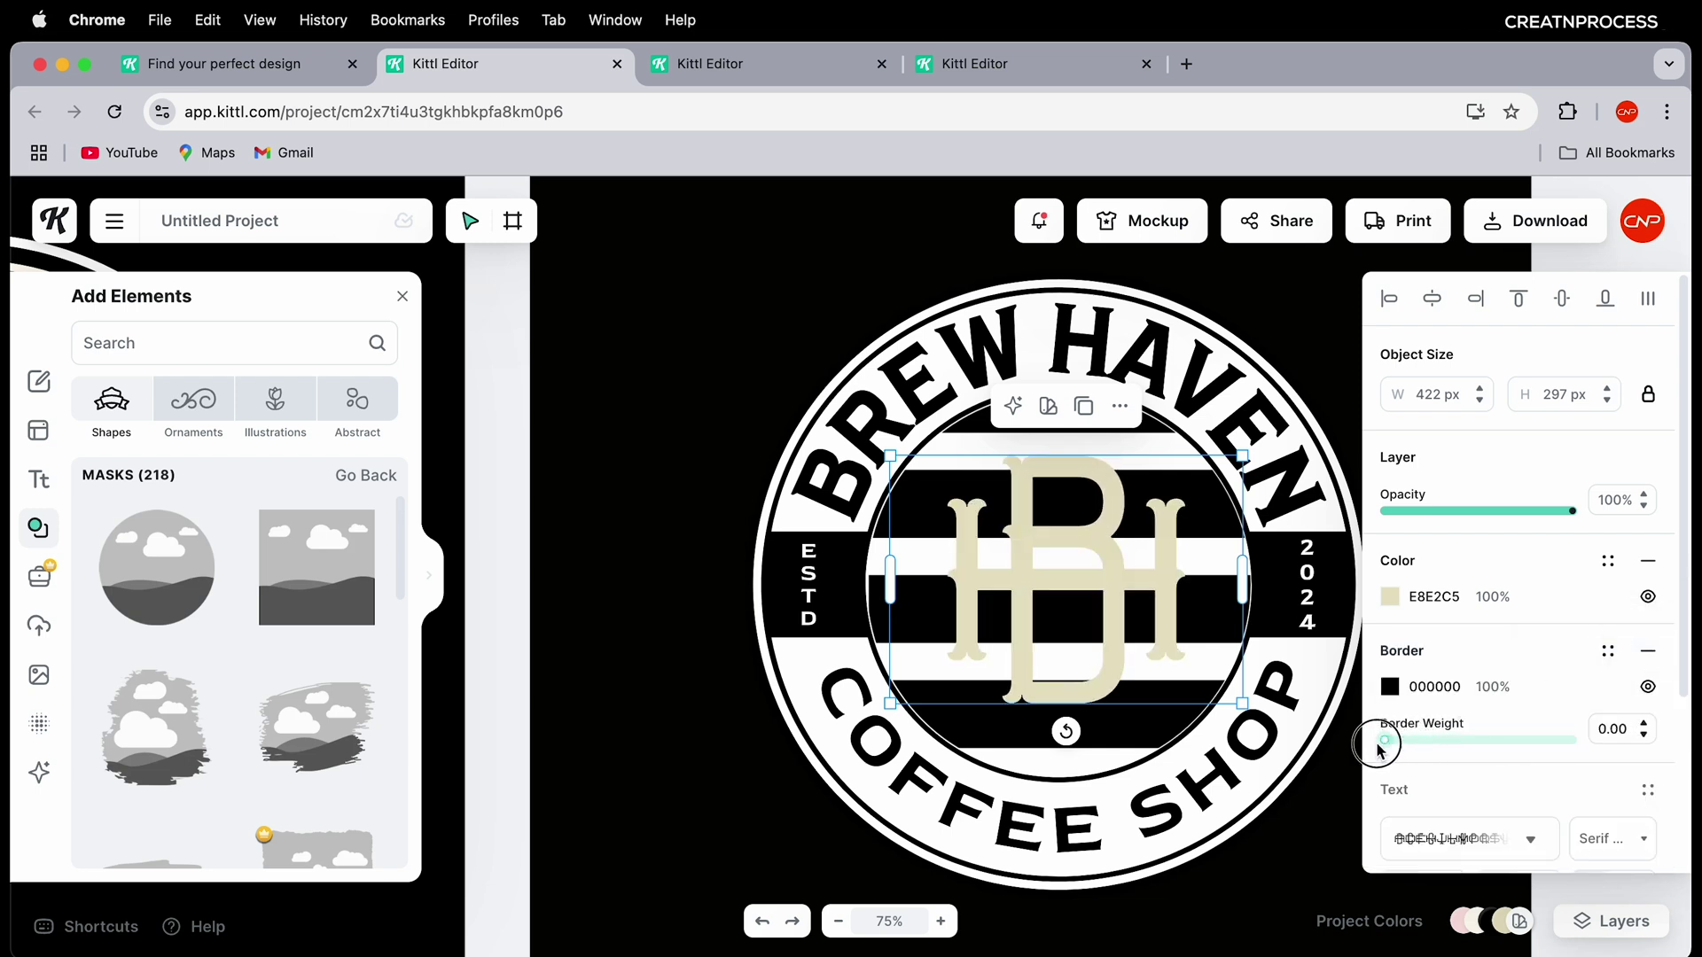
{"action": "left_click", "coordinate": [1646, 654]}
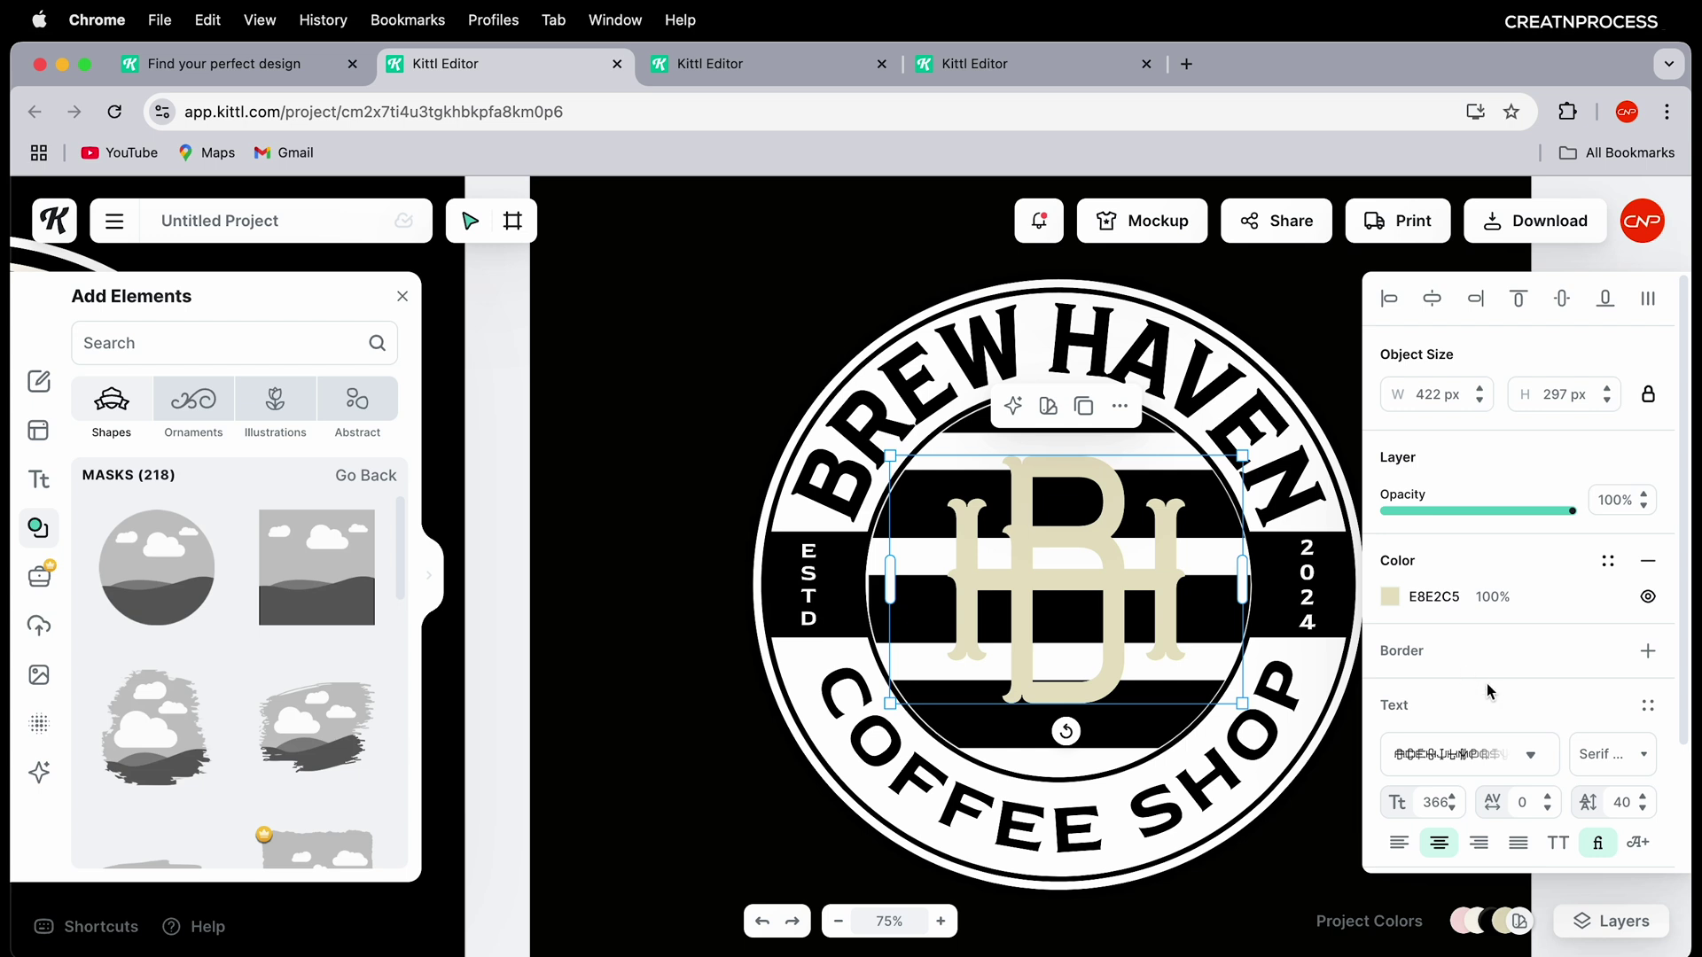
Step: Add a Block Shadow to the BH monogram with offset 0, outline width 20 and colour 000000
{"action": "scroll", "coordinate": [1486, 683], "scroll_direction": "down", "scroll_amount": 2}
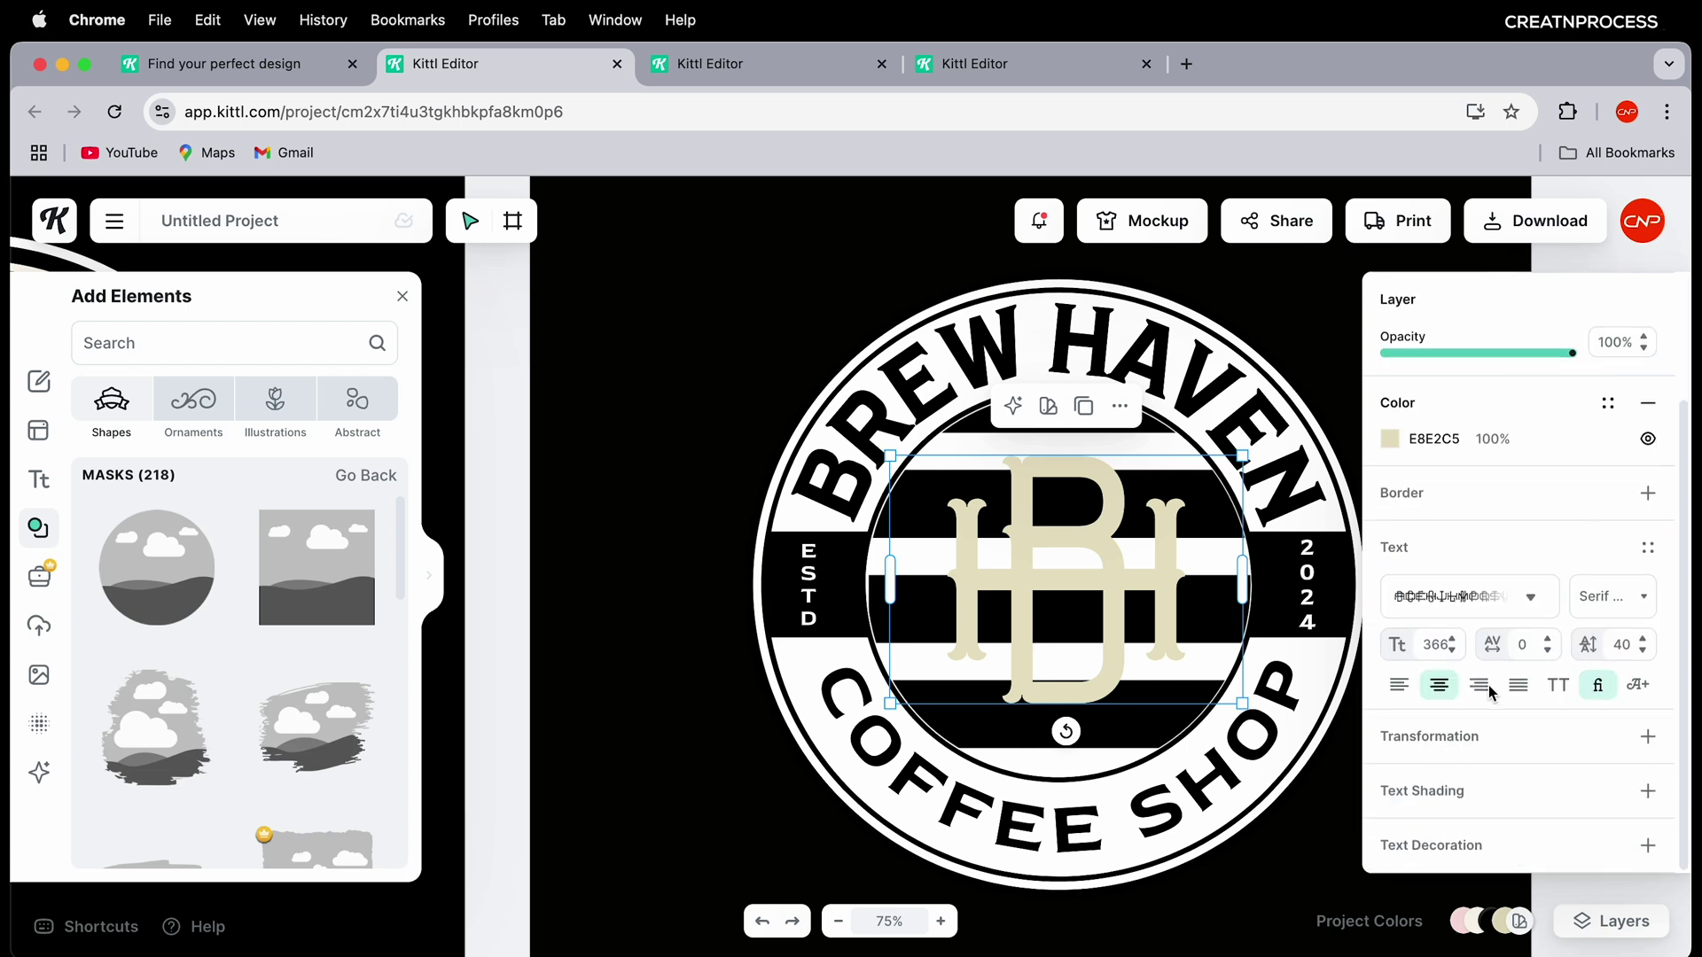
{"action": "left_click", "coordinate": [1646, 791]}
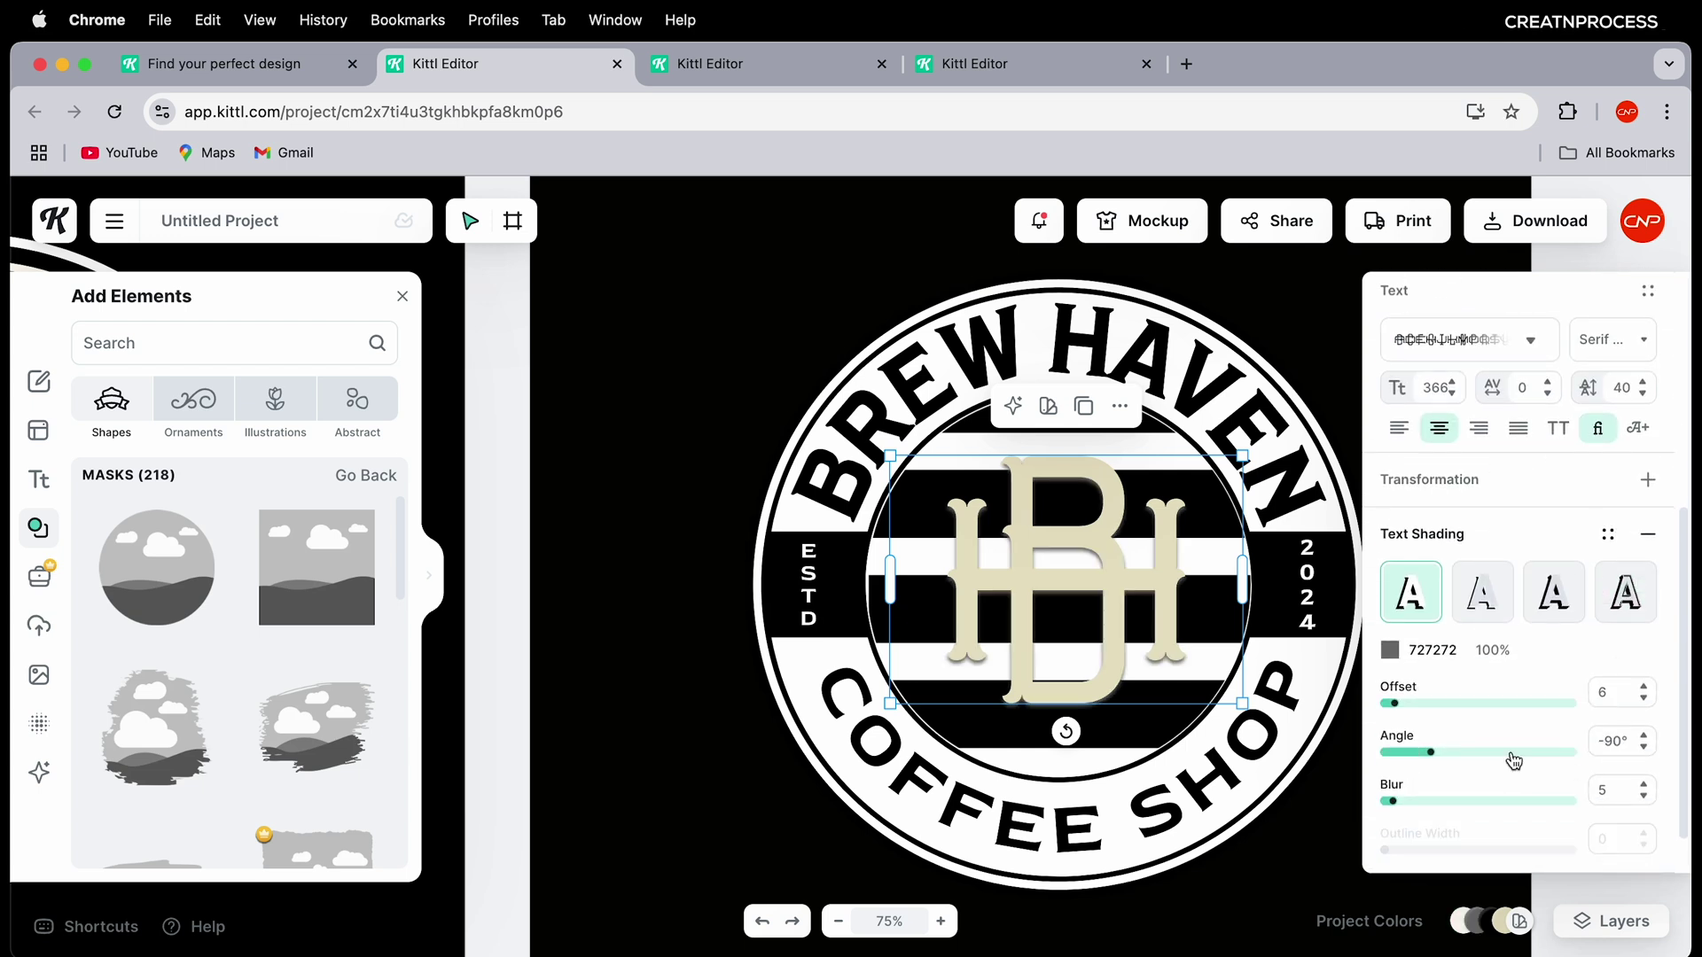
{"action": "left_click", "coordinate": [1560, 605]}
{"action": "mouse_move", "coordinate": [1387, 704]}
{"action": "left_mouse_down"}
{"action": "mouse_move", "coordinate": [1428, 703]}
{"action": "mouse_move", "coordinate": [1384, 712]}
{"action": "left_mouse_up"}
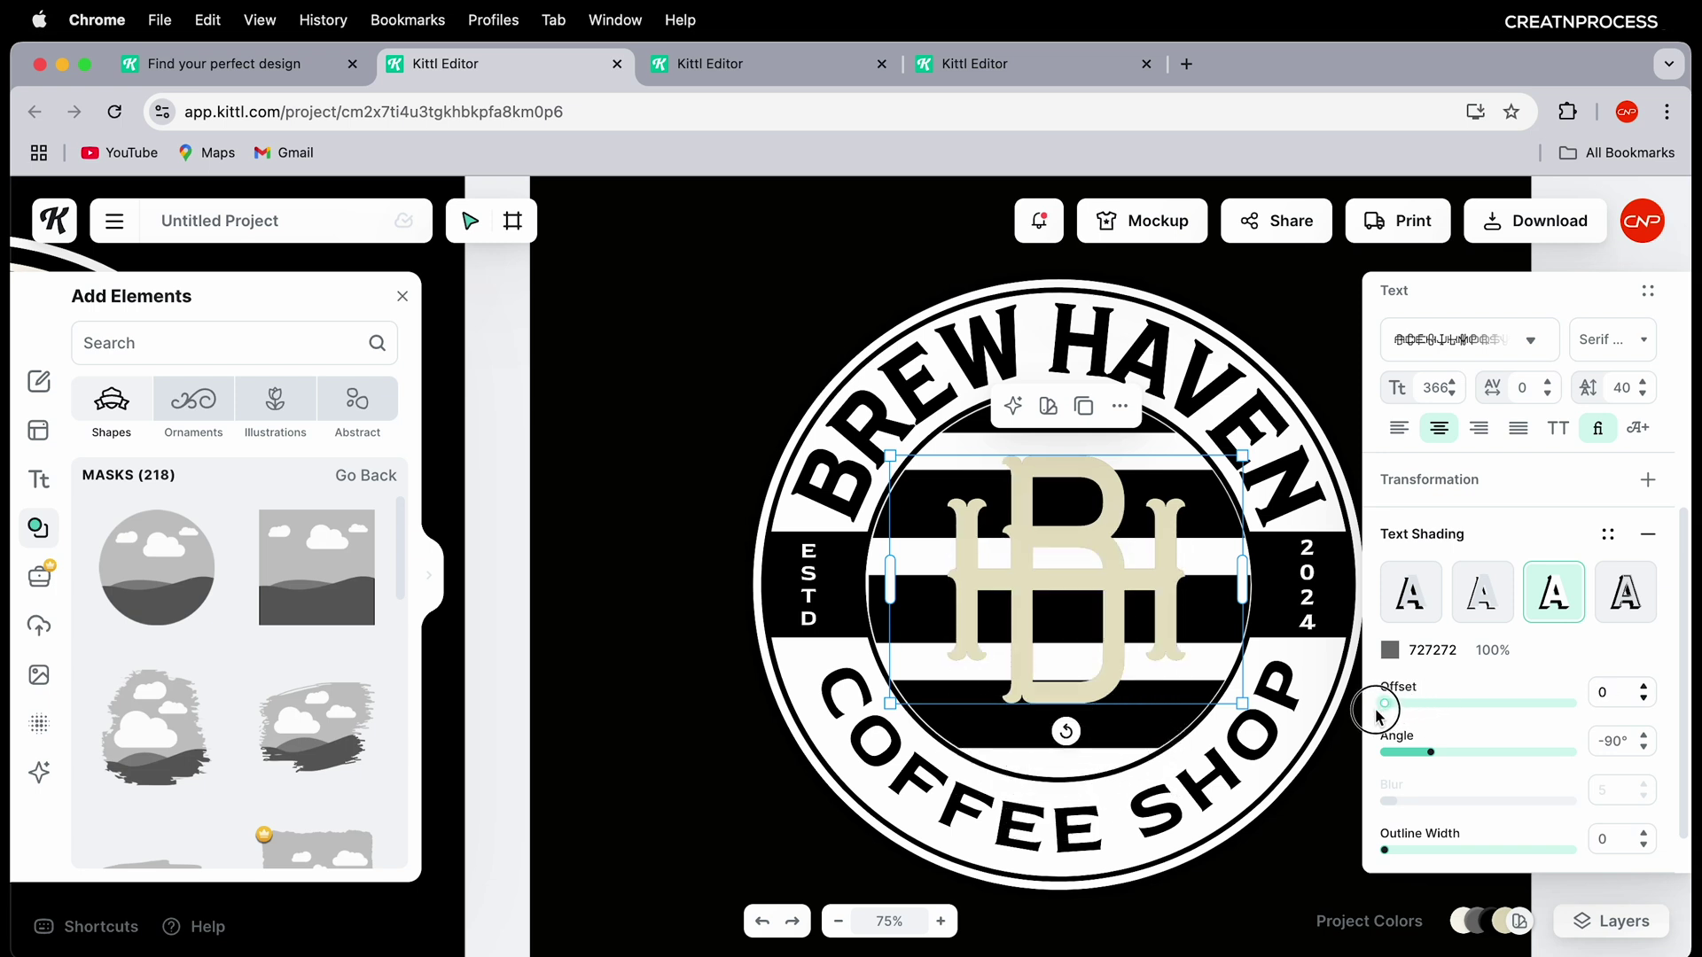
{"action": "left_click_drag", "start_coordinate": [1388, 855], "coordinate": [1422, 853]}
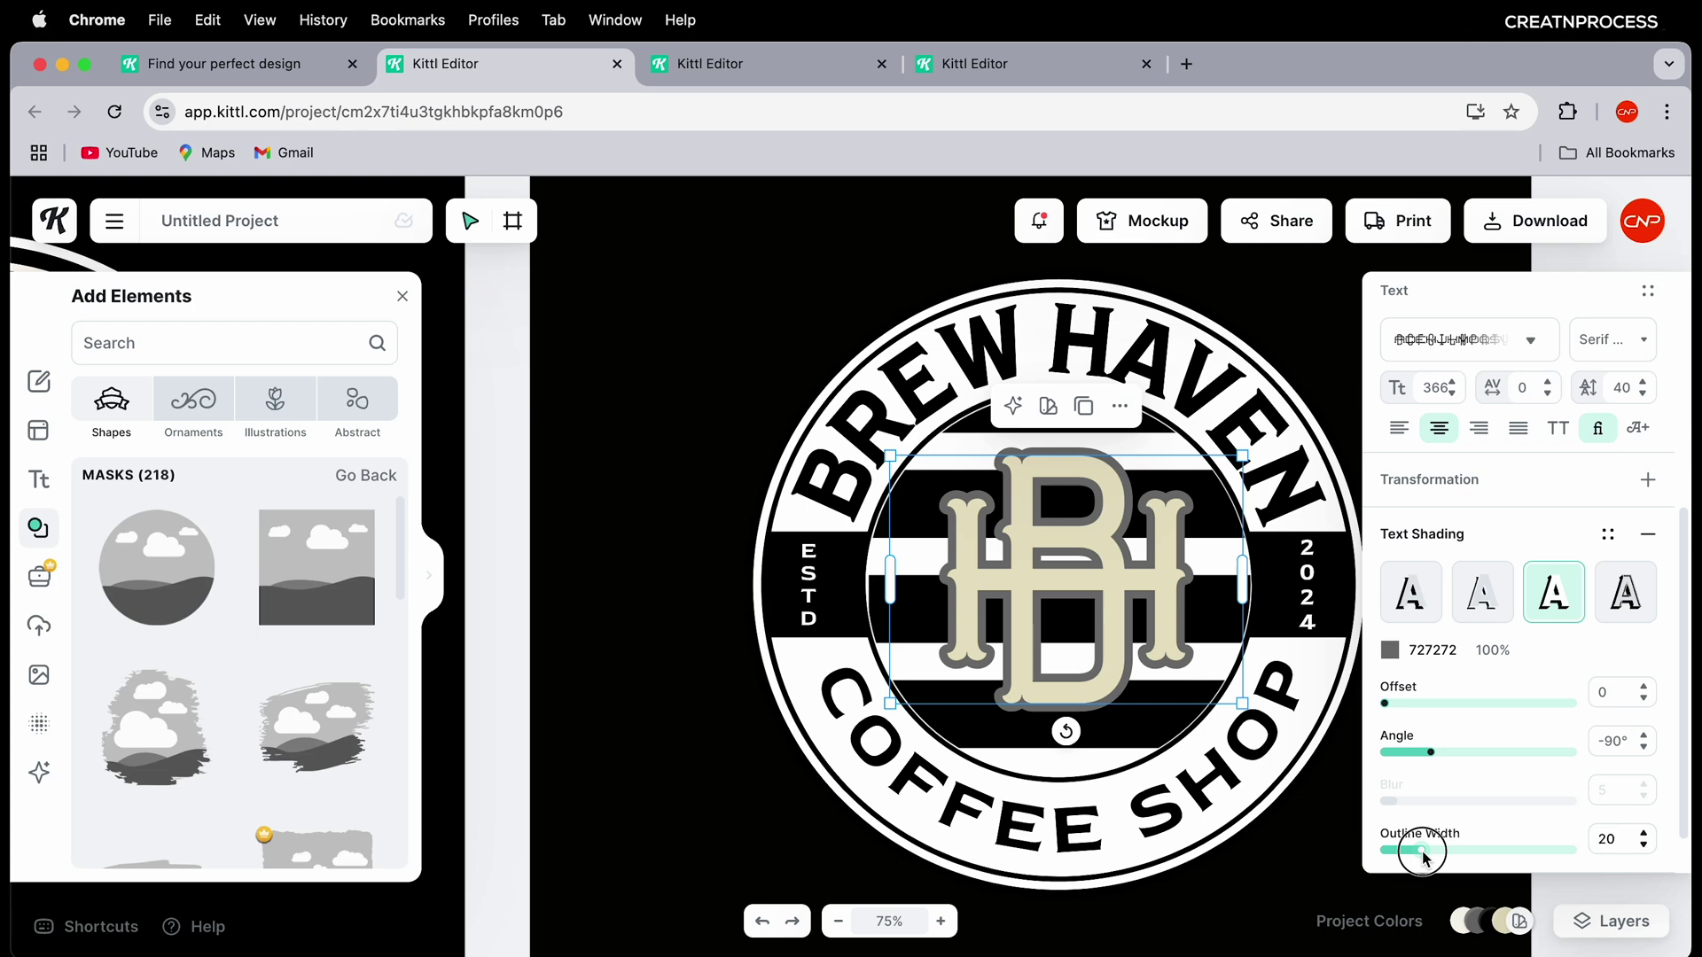
{"action": "left_click", "coordinate": [1390, 652]}
{"action": "left_click_drag", "start_coordinate": [1355, 692], "coordinate": [1363, 697]}
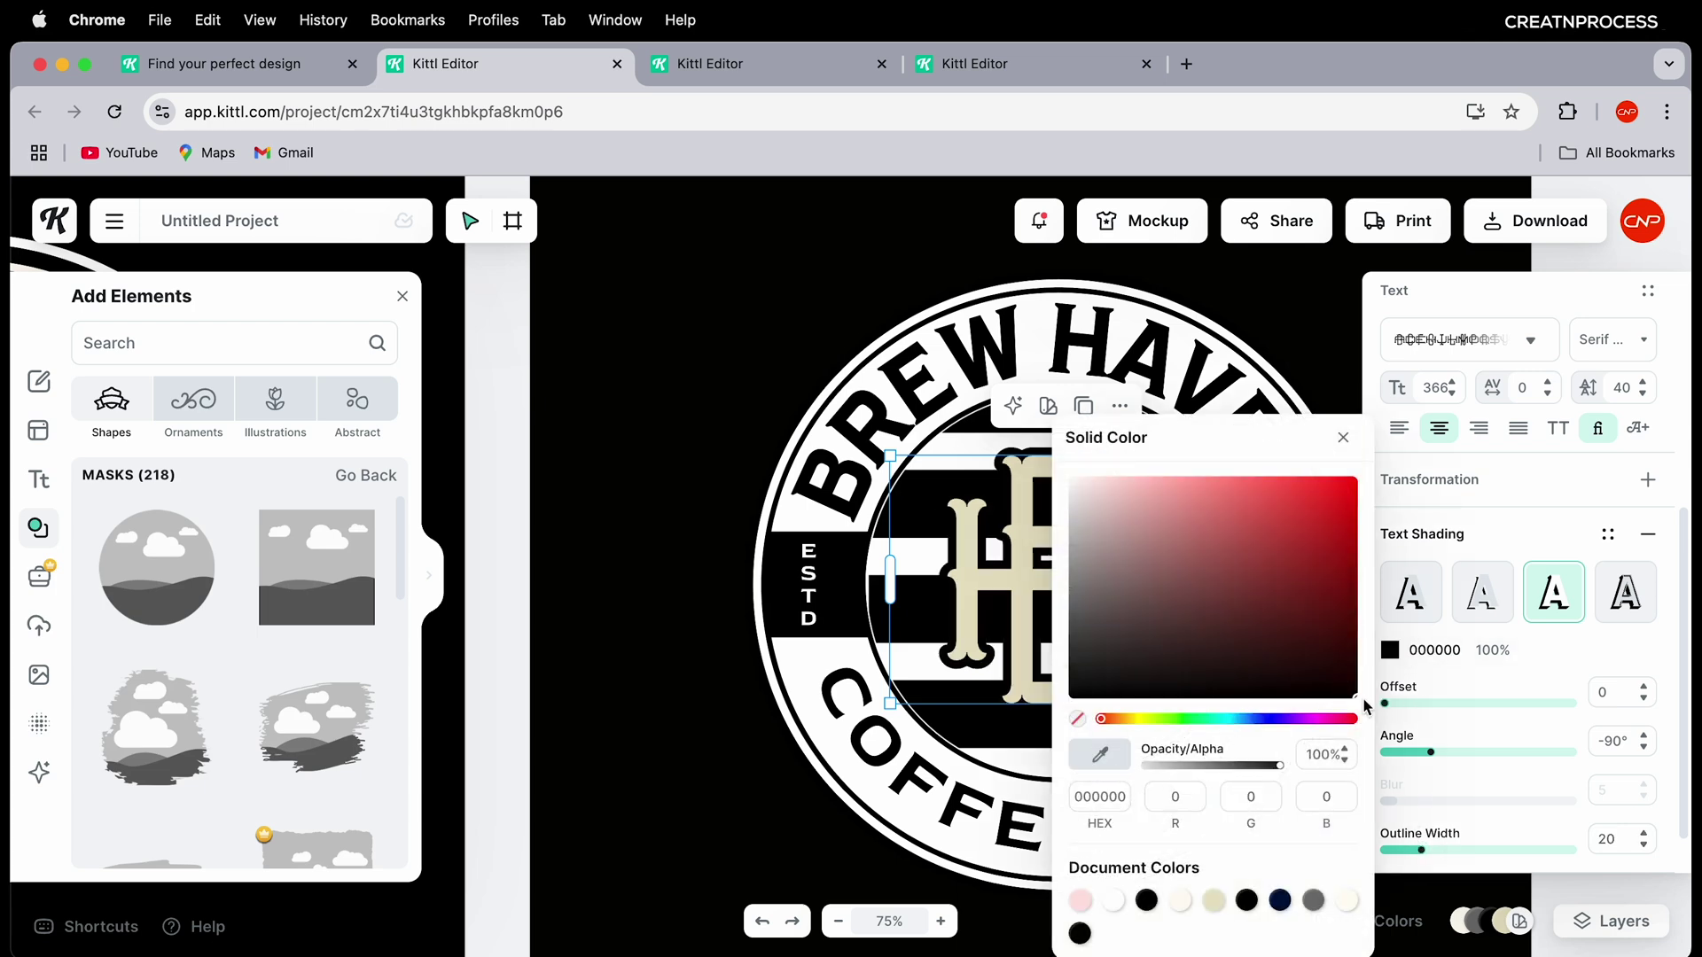
{"action": "left_click", "coordinate": [1509, 498]}
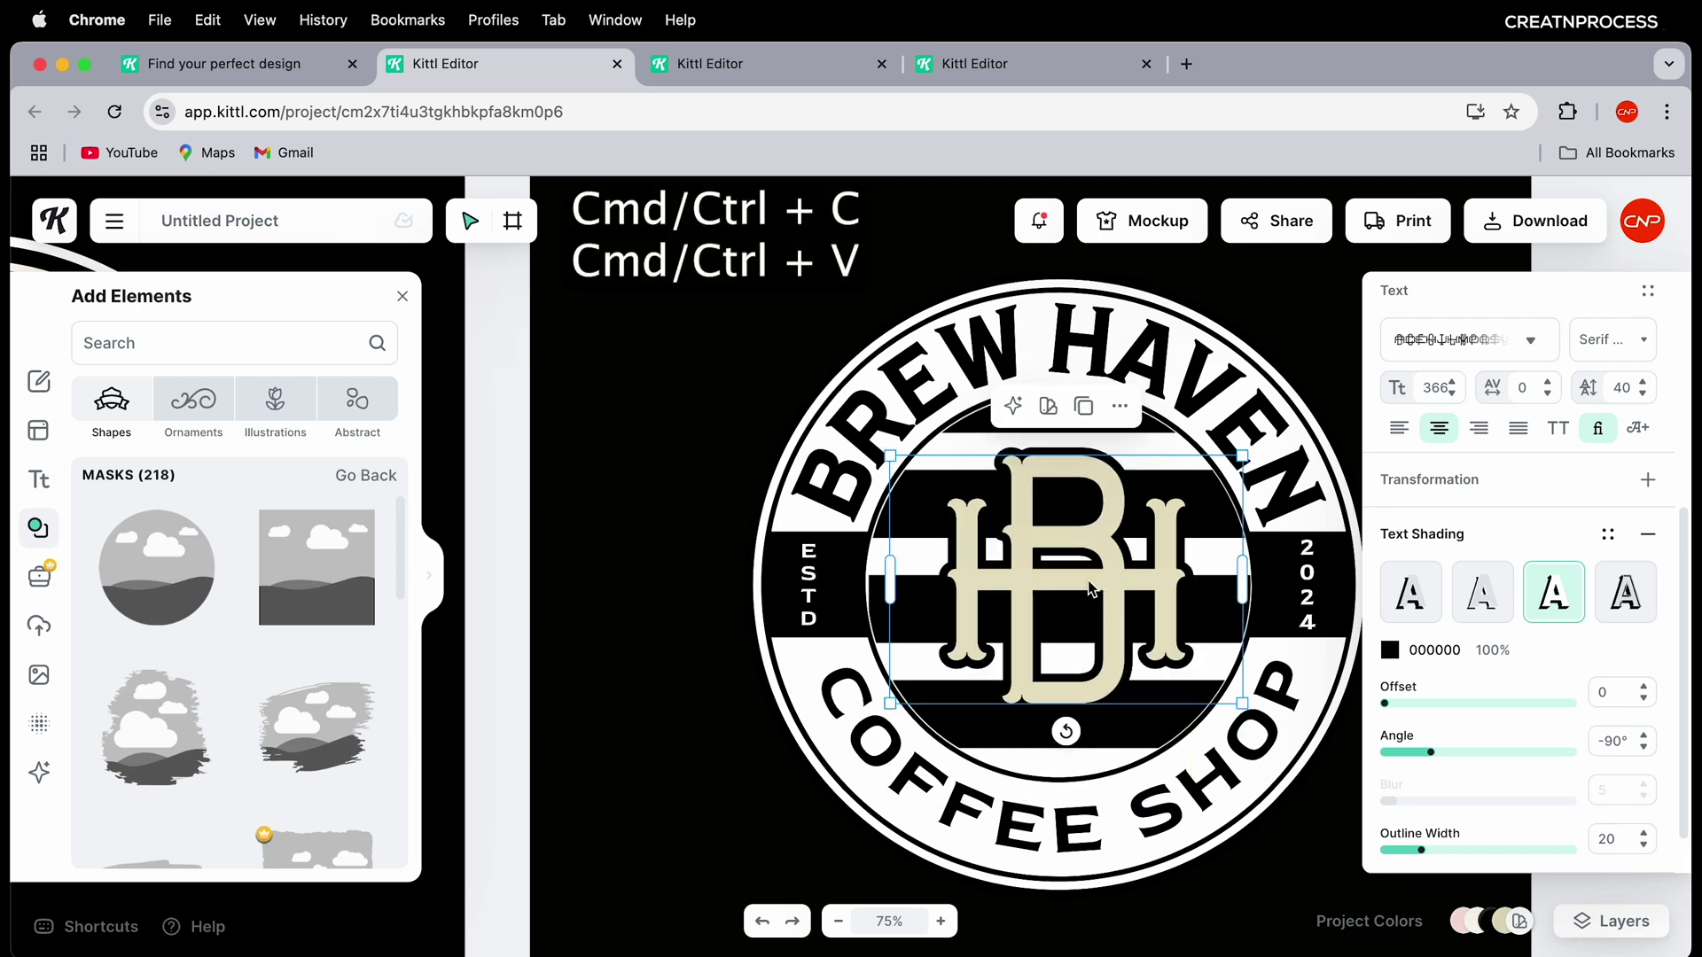
Step: Paste a copy of the BH monogram in place, remove its text shading and recolour it to 020200
{"action": "key", "text": "super+v"}
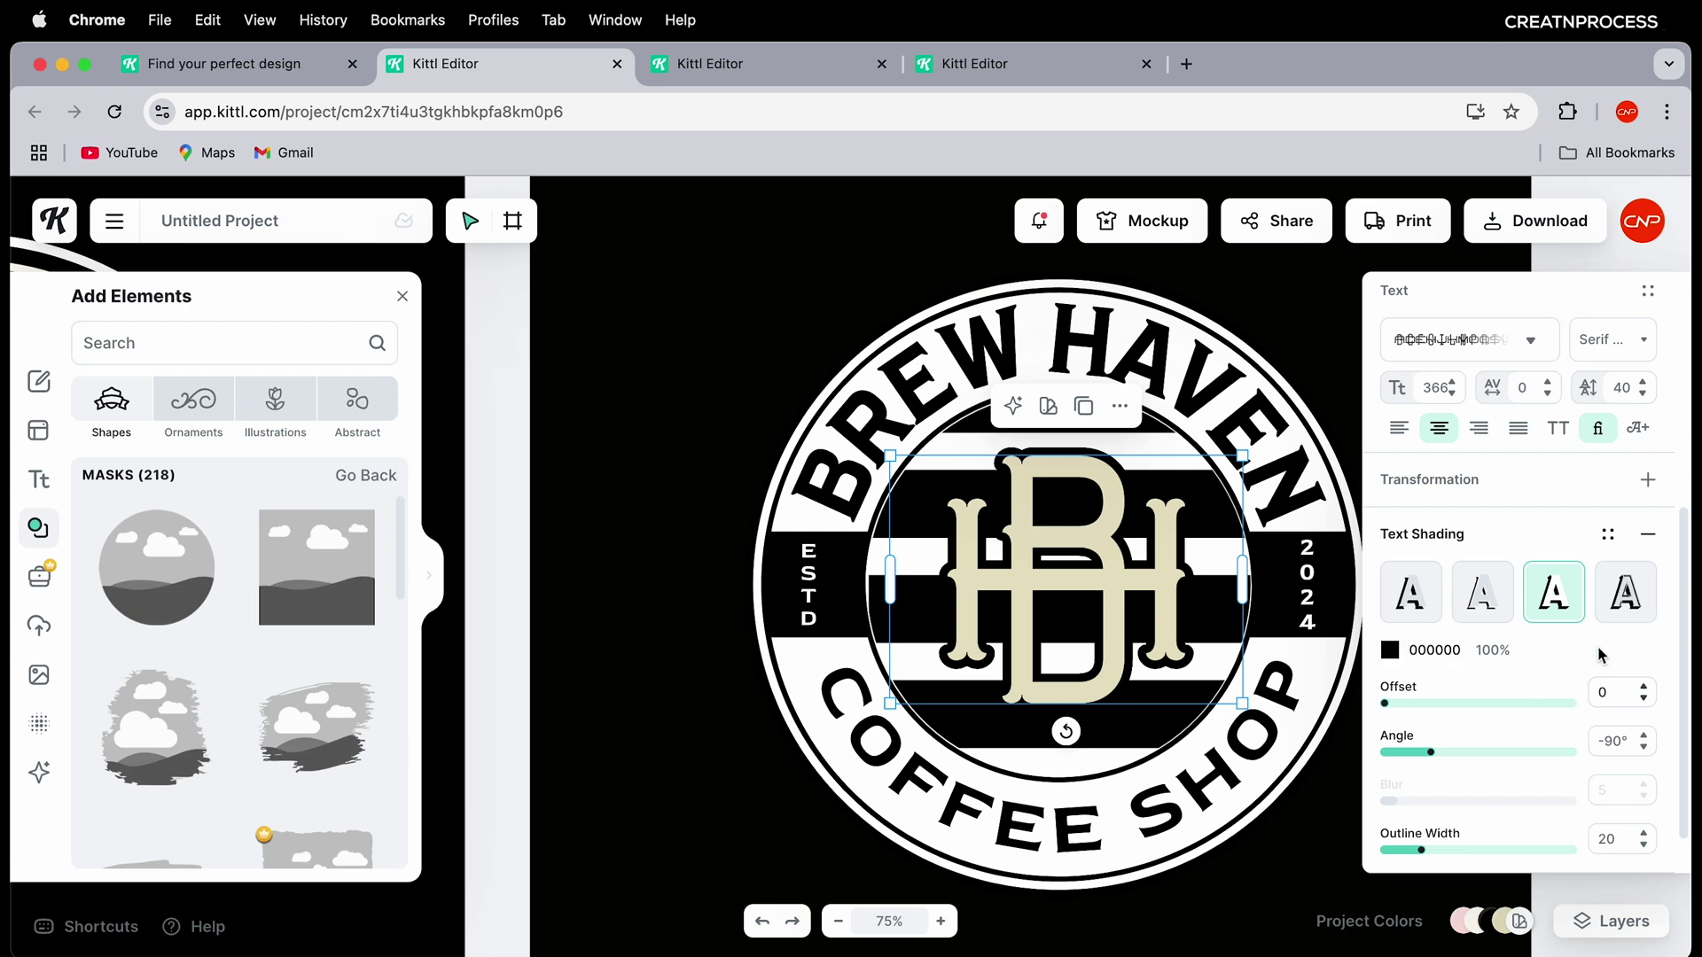
{"action": "left_click", "coordinate": [1647, 534]}
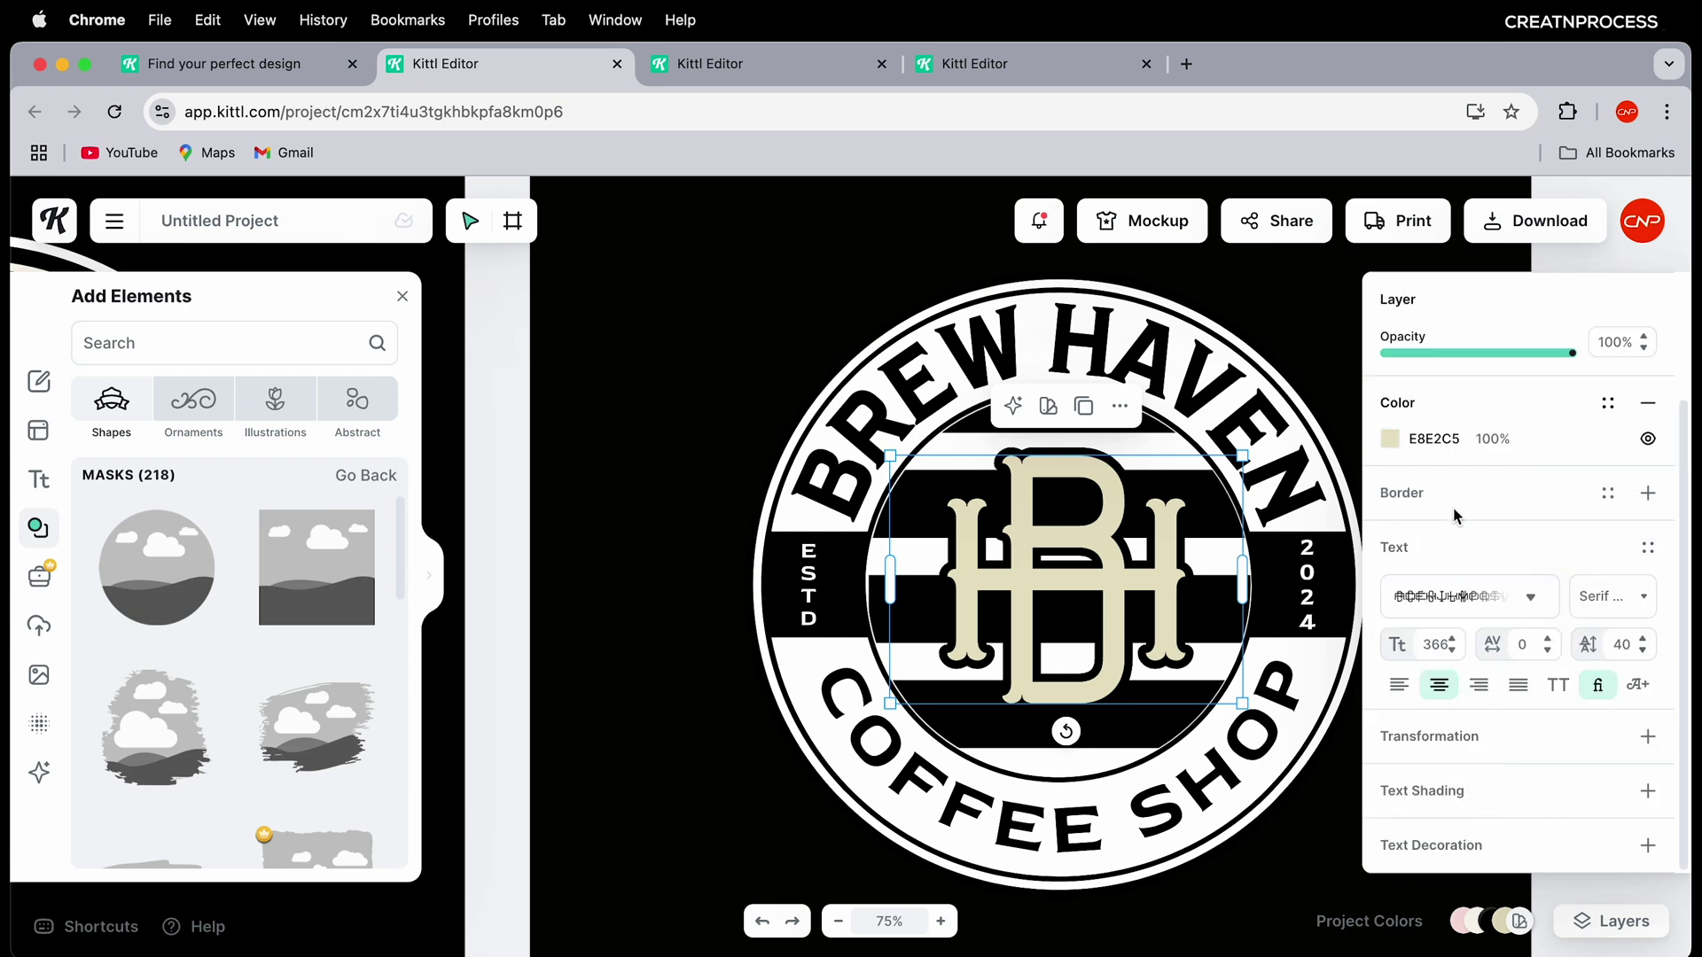
{"action": "left_click", "coordinate": [1391, 441]}
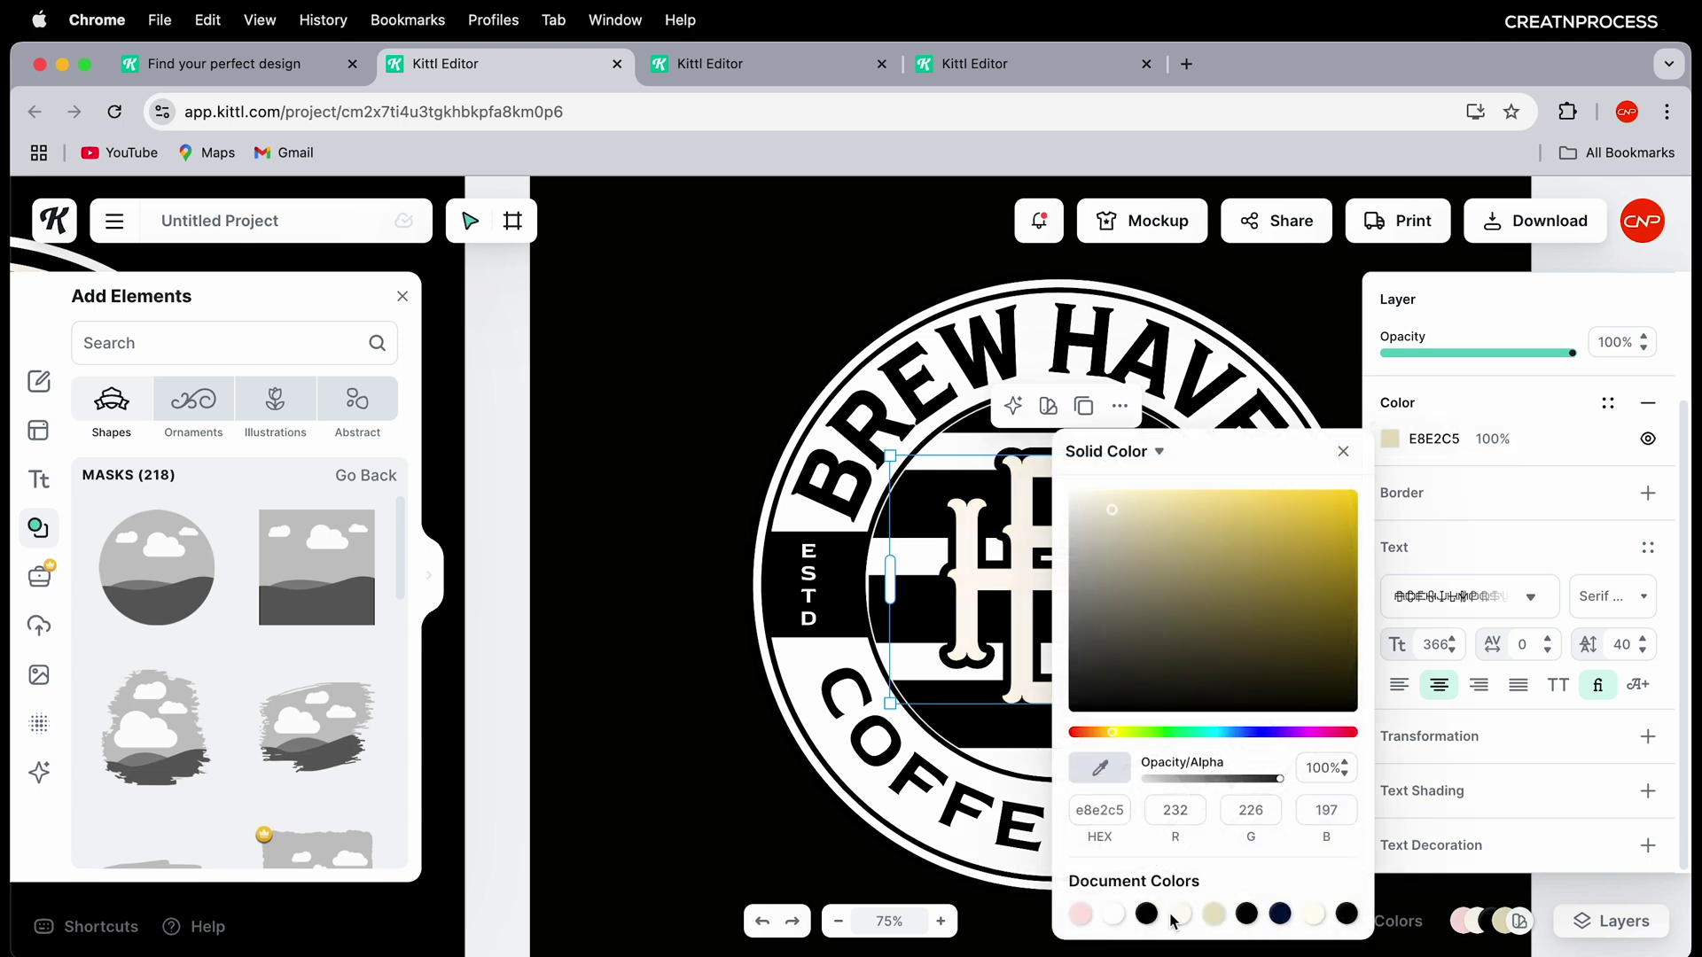
{"action": "left_click_drag", "start_coordinate": [1300, 710], "coordinate": [1363, 714]}
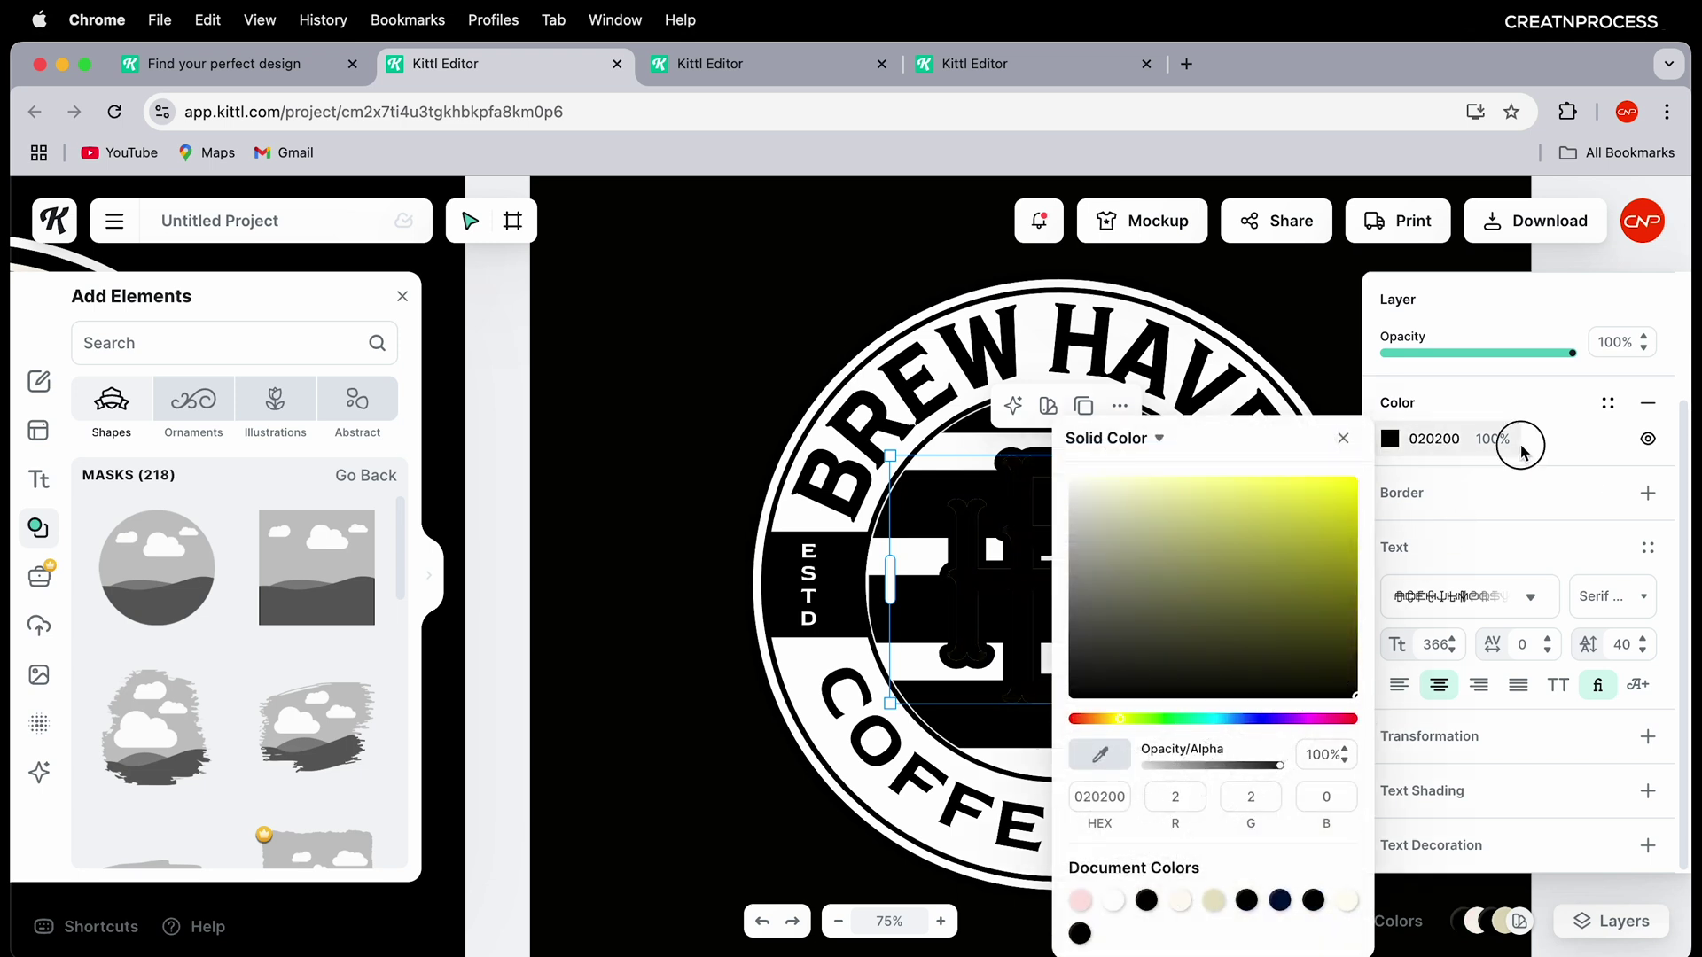
Step: Give the black BH copy a border in FFFFFF with a border weight of 16.40
{"action": "left_click", "coordinate": [1642, 494]}
{"action": "left_click", "coordinate": [1645, 494]}
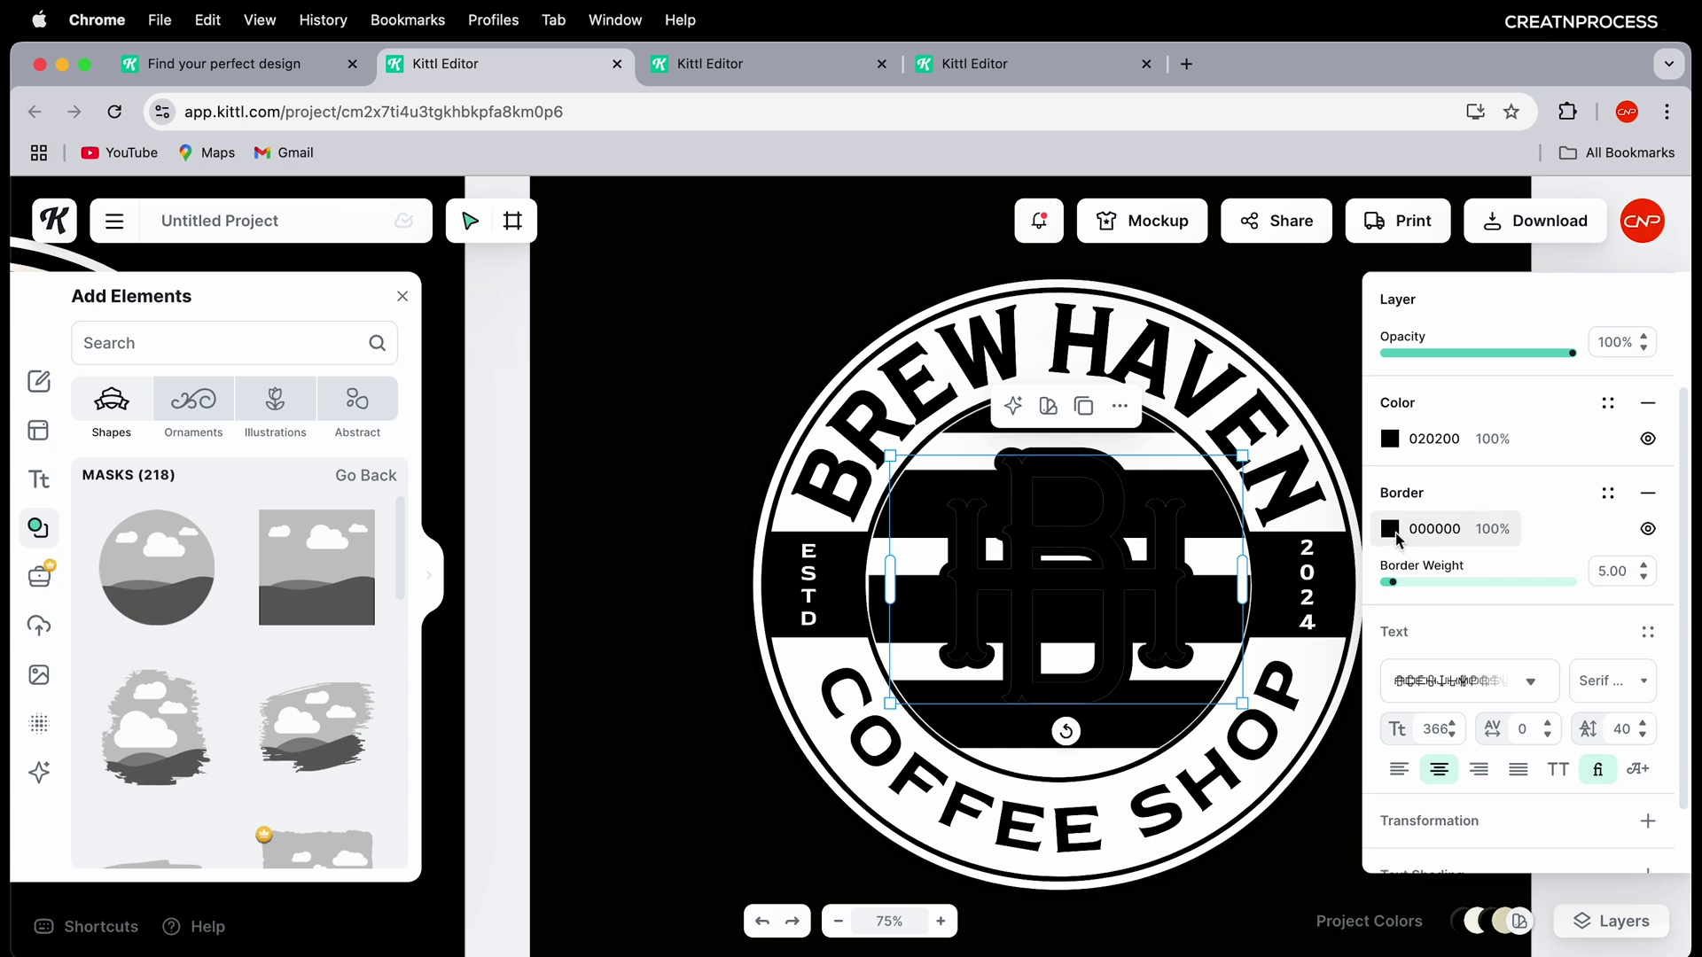
{"action": "left_click", "coordinate": [1392, 532]}
{"action": "left_click", "coordinate": [1113, 902]}
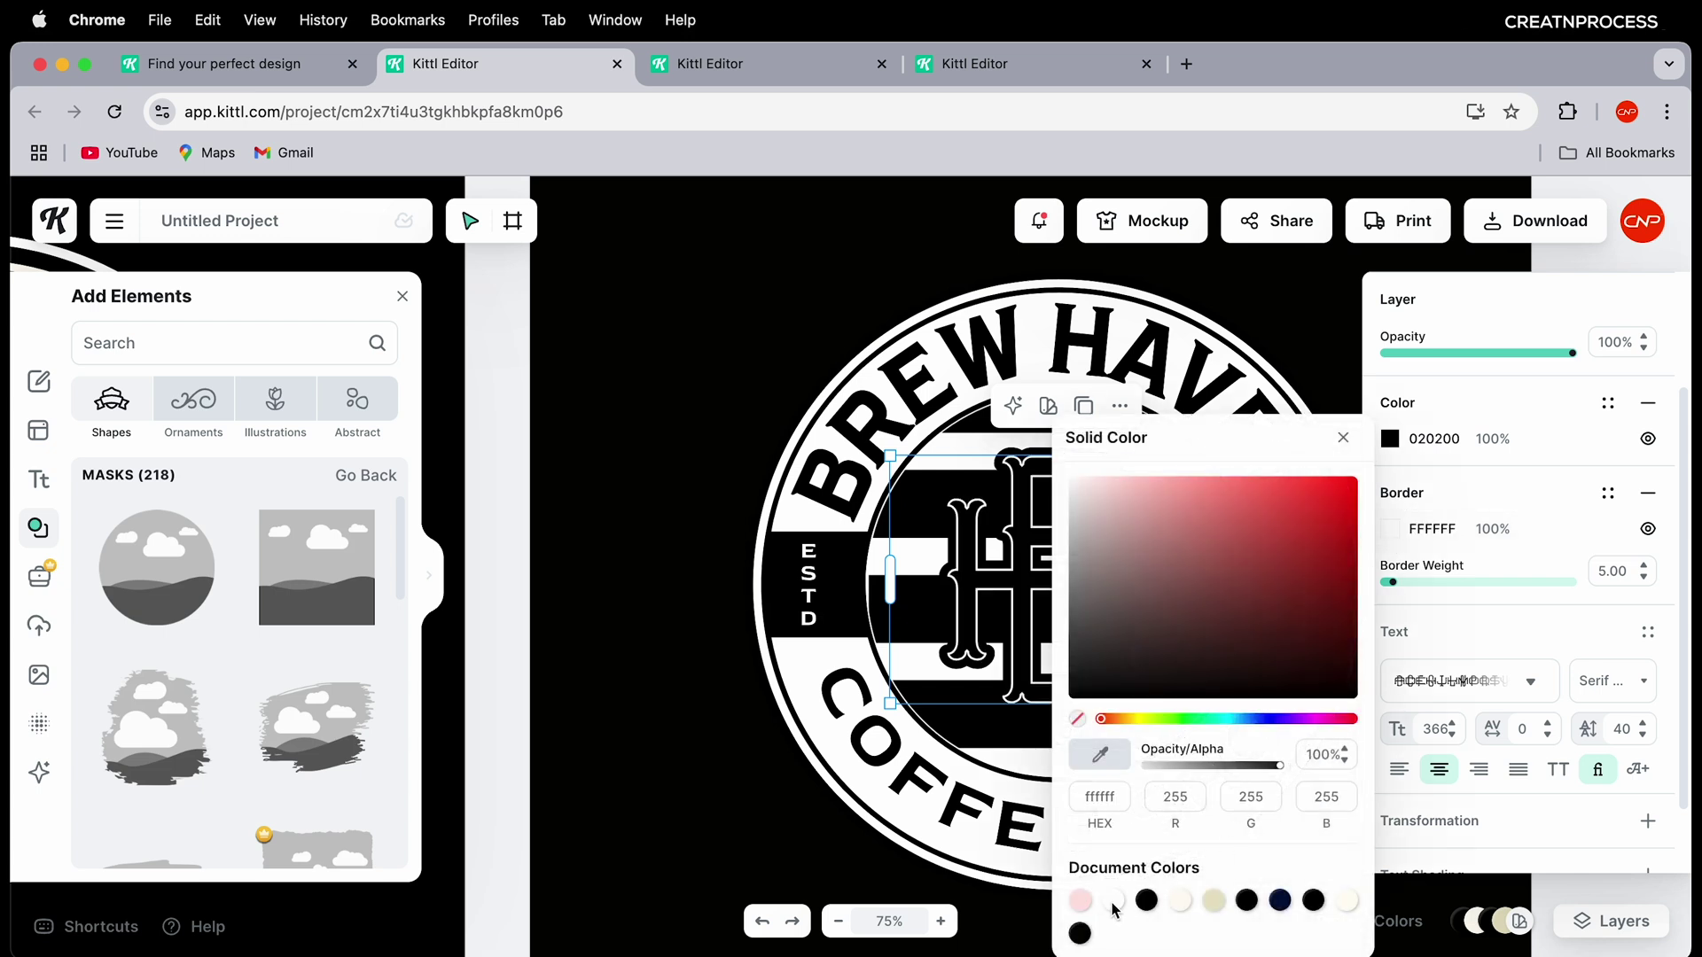
{"action": "left_click", "coordinate": [1514, 409]}
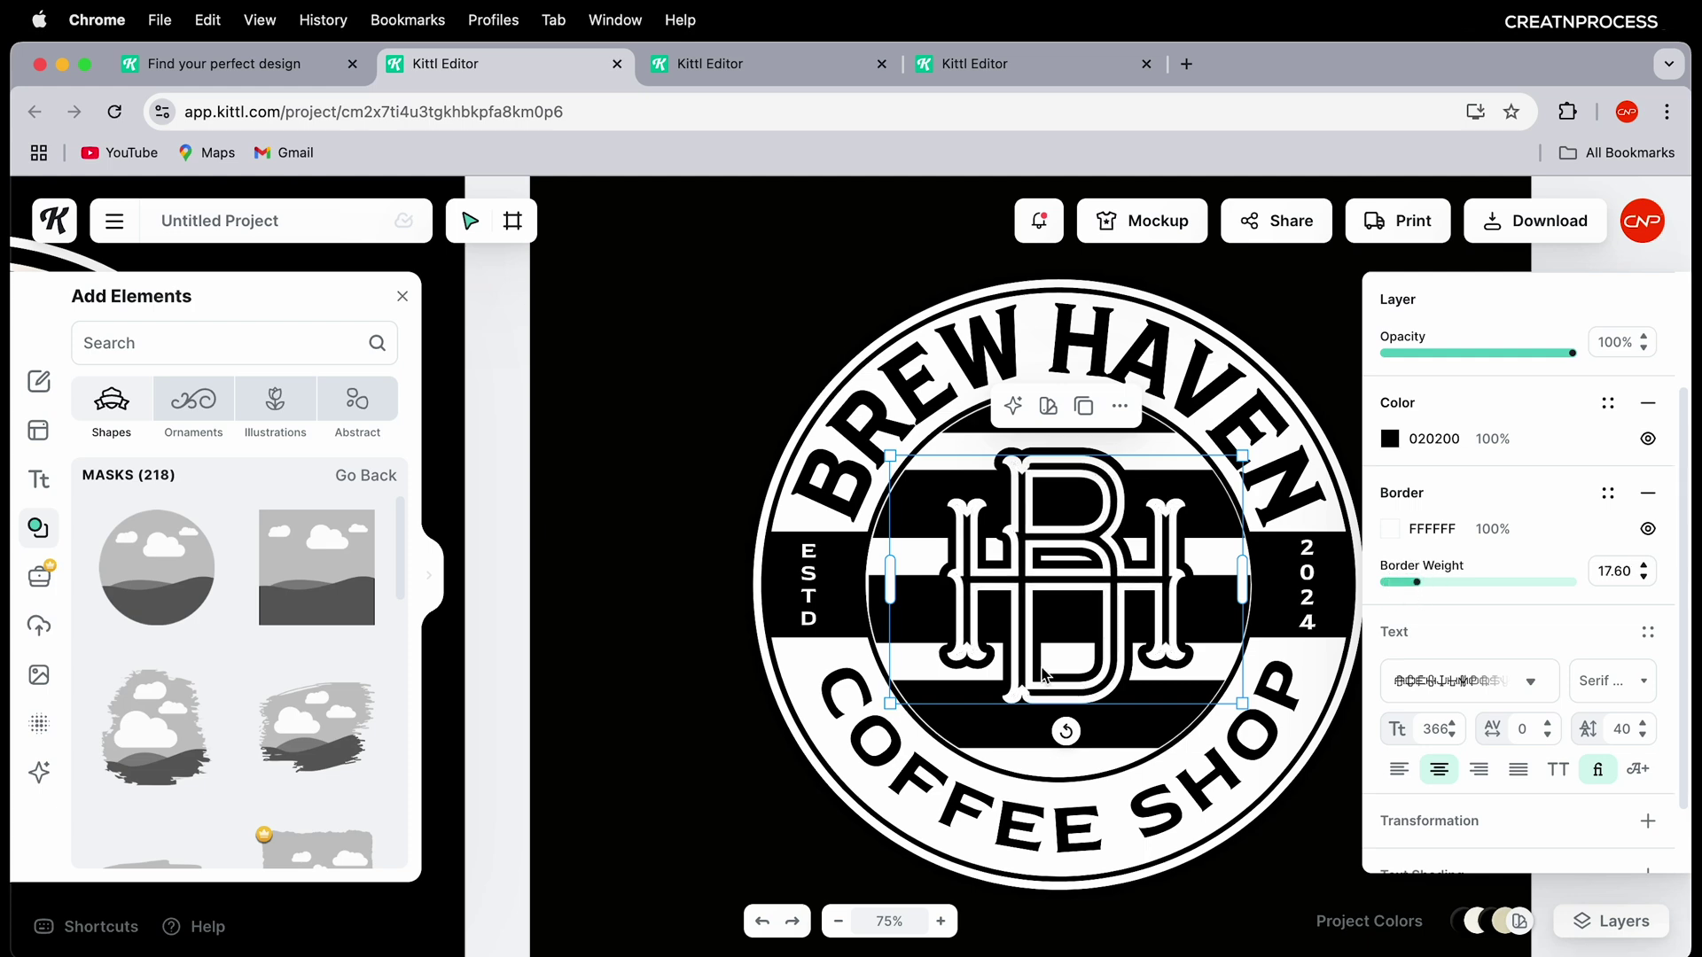
{"action": "scroll", "coordinate": [1044, 675], "scroll_direction": "down", "scroll_amount": 5}
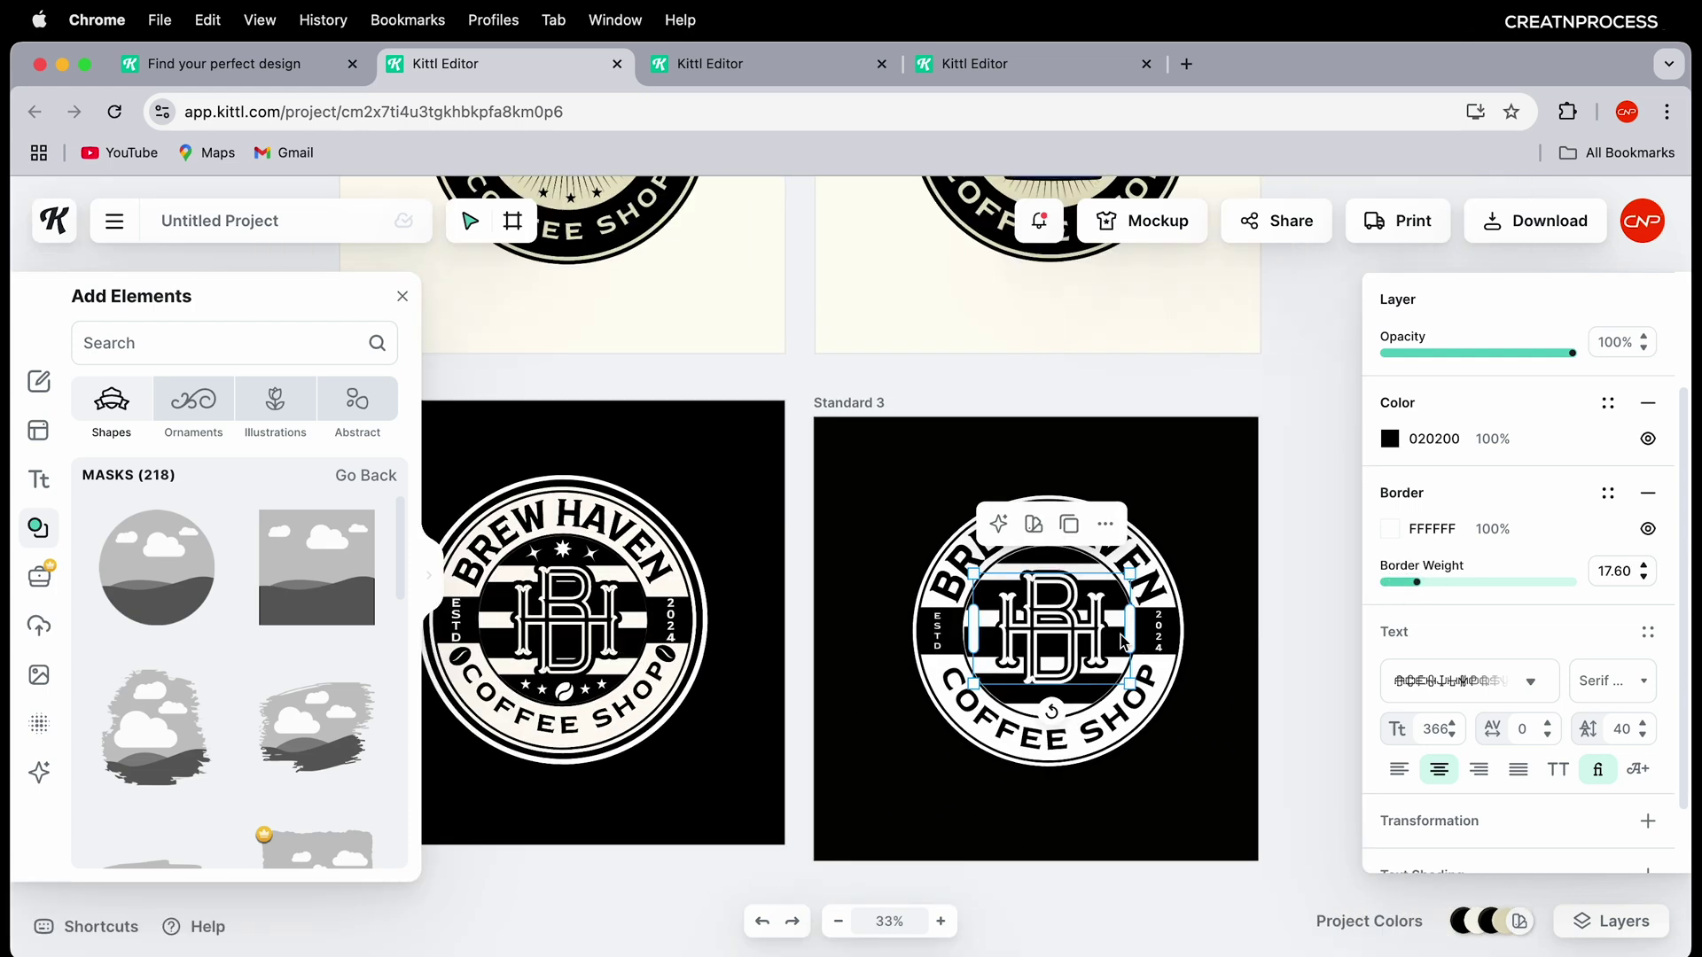
{"action": "scroll", "coordinate": [1075, 651], "scroll_direction": "up", "scroll_amount": 5}
{"action": "left_click_drag", "start_coordinate": [1417, 582], "coordinate": [1415, 589]}
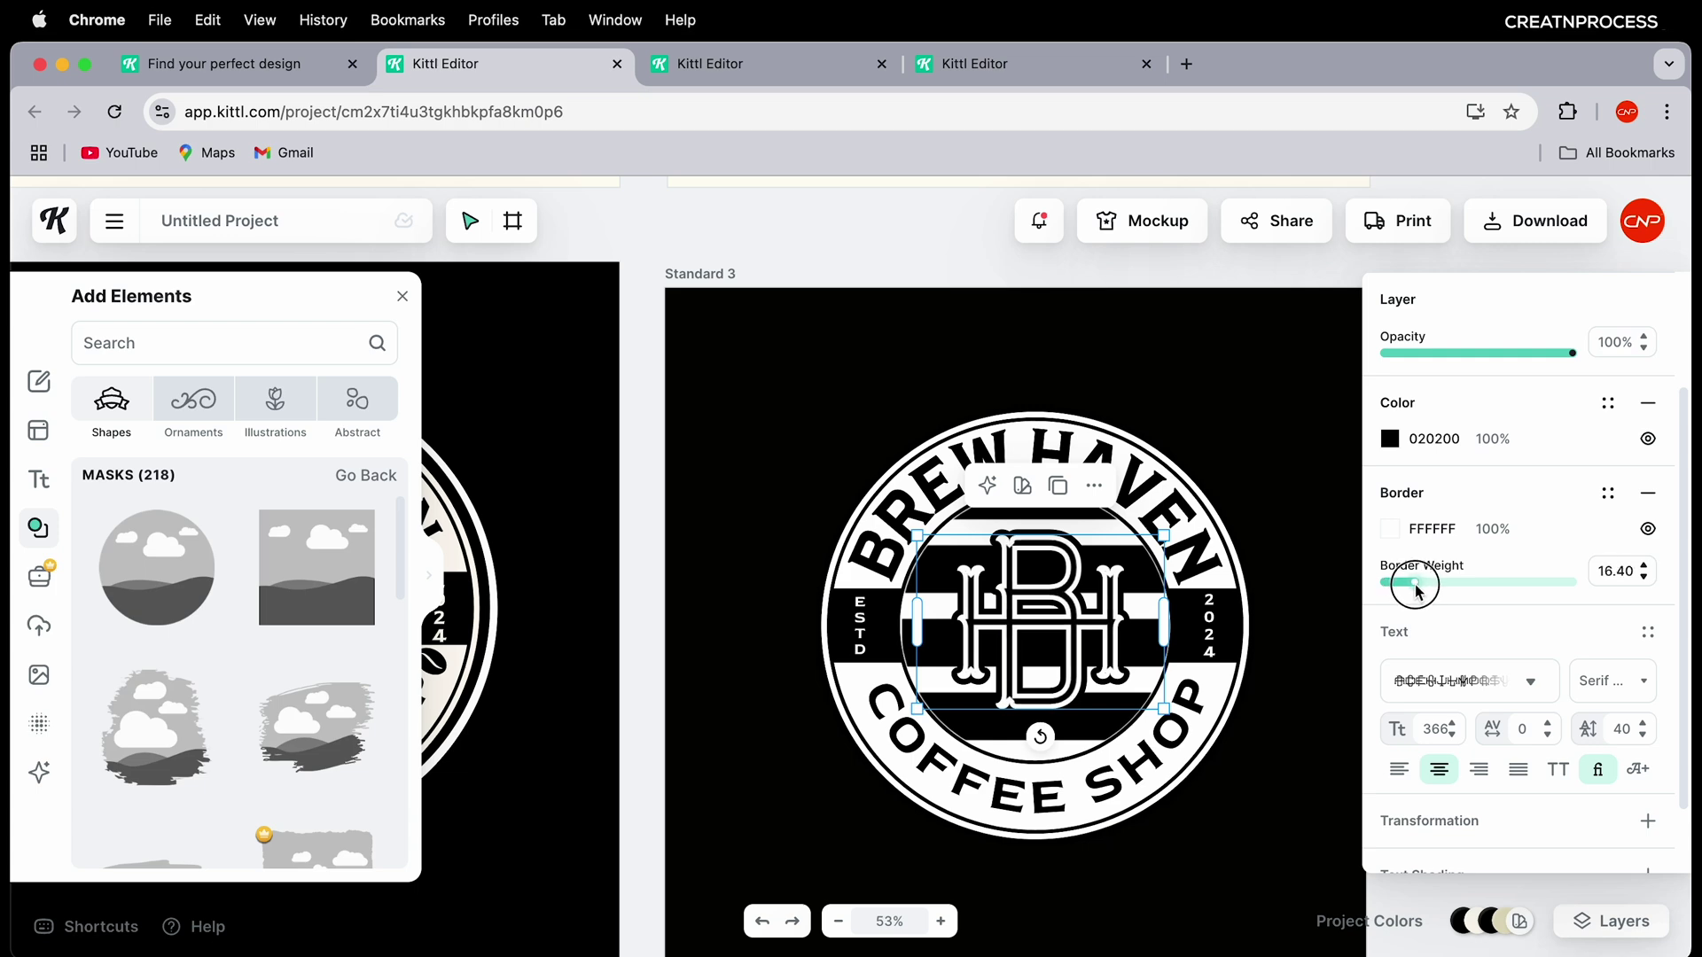
Step: Compare the Standard 3 badge's outlined monogram and overall layout with the Standard badge and the cream badges above
{"action": "left_click", "coordinate": [1279, 753]}
{"action": "scroll", "coordinate": [1155, 826], "scroll_direction": "down", "scroll_amount": 3}
{"action": "left_click_drag", "start_coordinate": [802, 730], "coordinate": [1189, 716]}
{"action": "scroll", "coordinate": [892, 727], "scroll_direction": "up", "scroll_amount": 3}
{"action": "scroll", "coordinate": [930, 647], "scroll_direction": "down", "scroll_amount": 3}
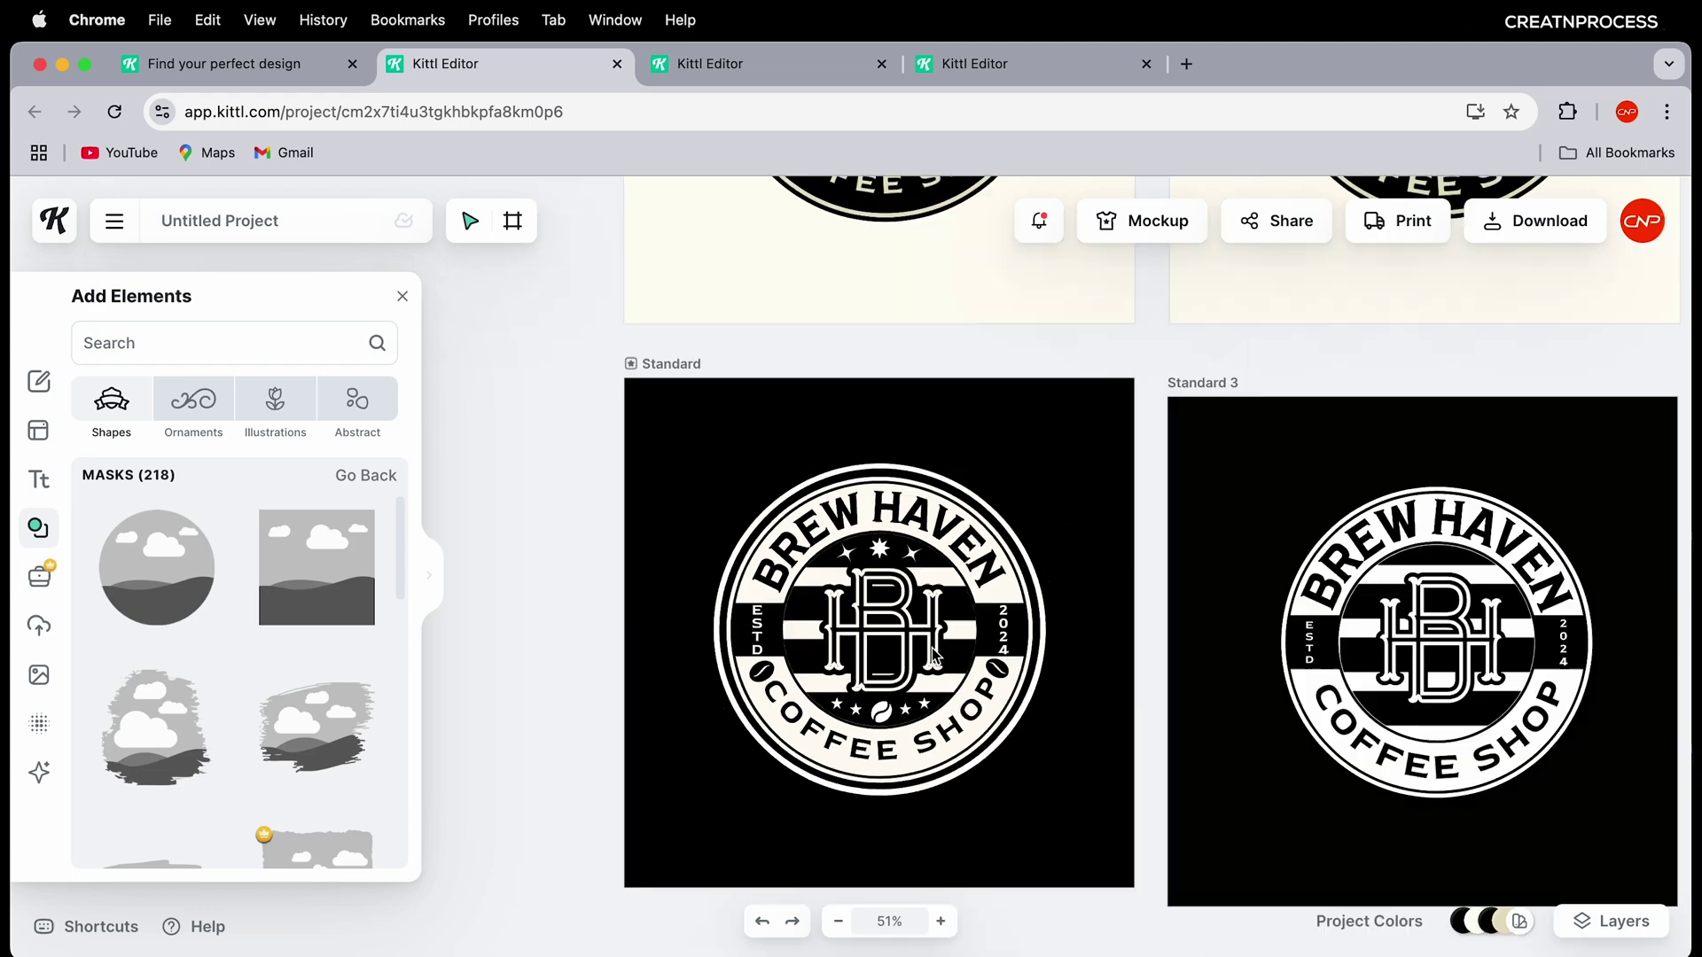
{"action": "left_click_drag", "start_coordinate": [1379, 594], "coordinate": [985, 785]}
{"action": "scroll", "coordinate": [1019, 767], "scroll_direction": "down", "scroll_amount": 1}
{"action": "scroll", "coordinate": [1019, 767], "scroll_direction": "down", "scroll_amount": 5}
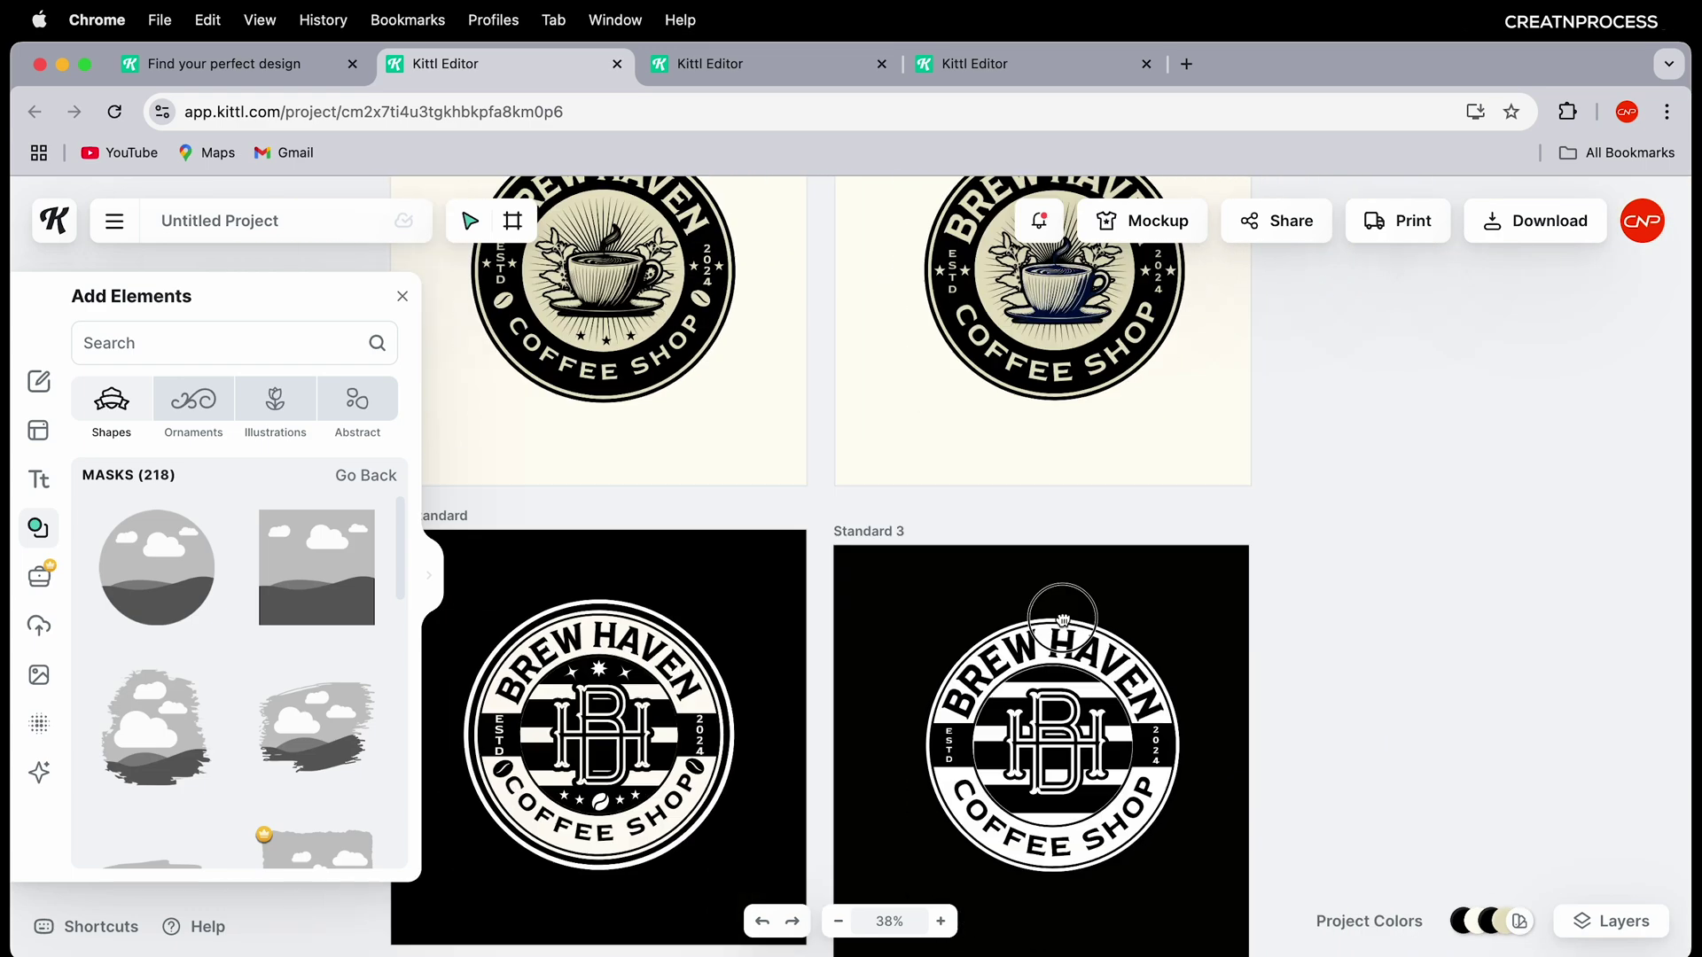
Step: Search the elements for "coffee" and add the brown coffee bean illustration to the Standard 3 artboard
{"action": "scroll", "coordinate": [1070, 610], "scroll_direction": "up", "scroll_amount": 3}
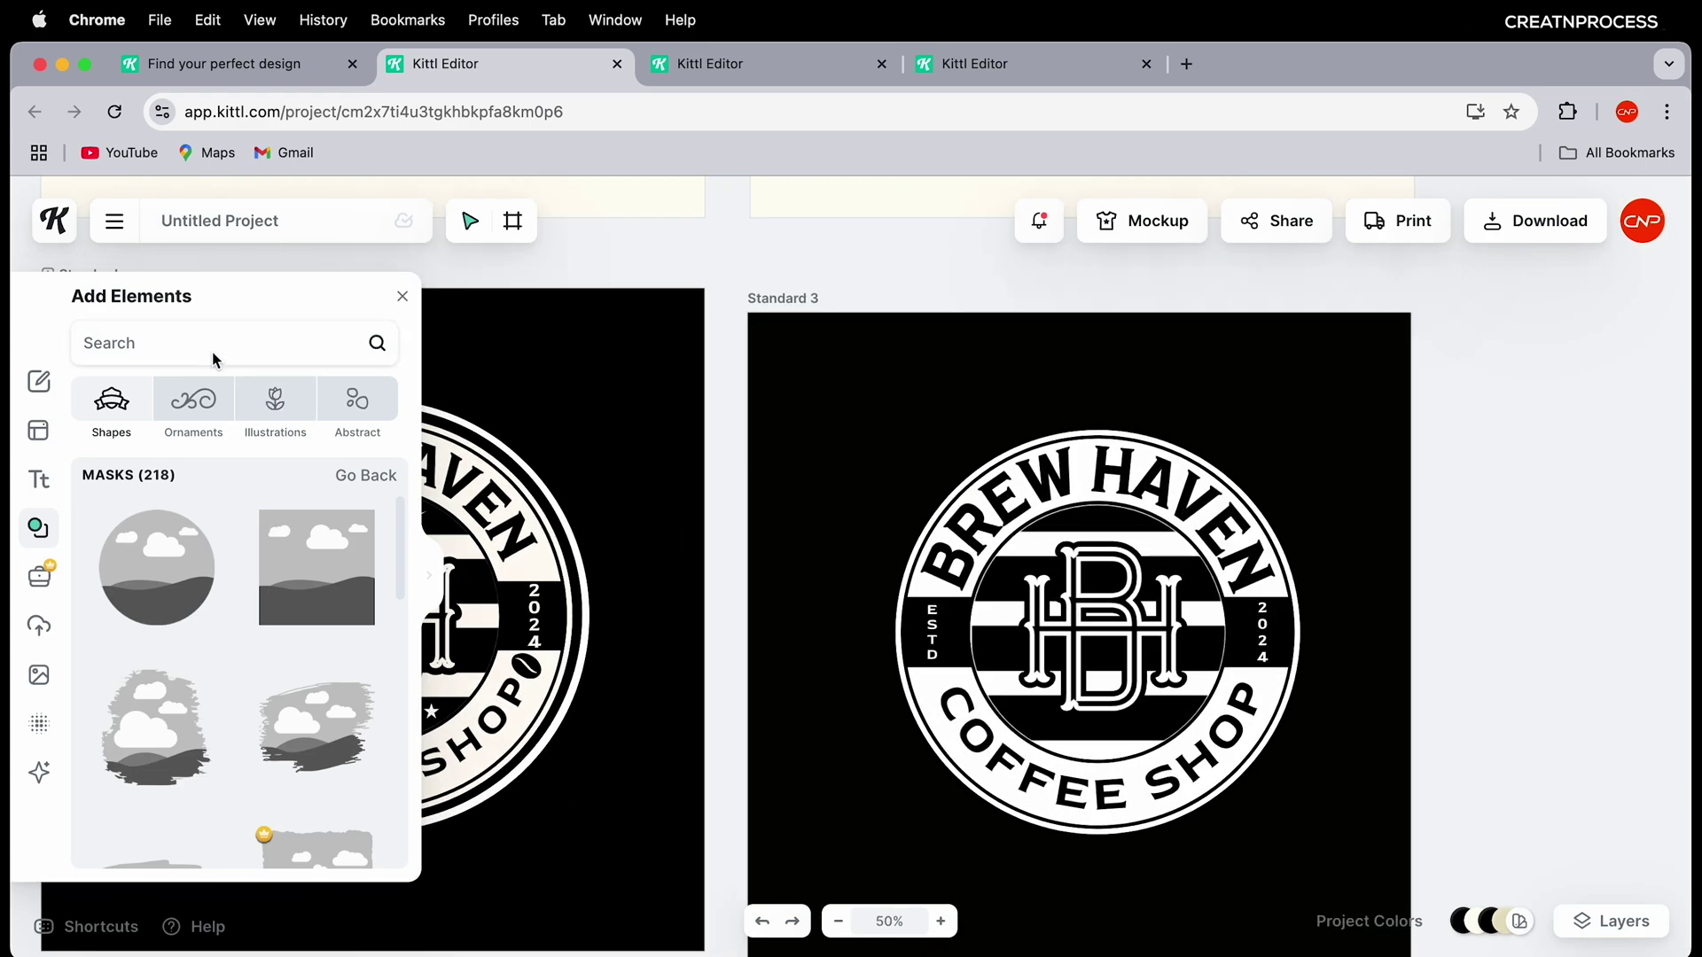
{"action": "type", "text": "coffee"}
{"action": "key", "text": "Return"}
{"action": "left_click_drag", "start_coordinate": [152, 562], "coordinate": [1075, 622]}
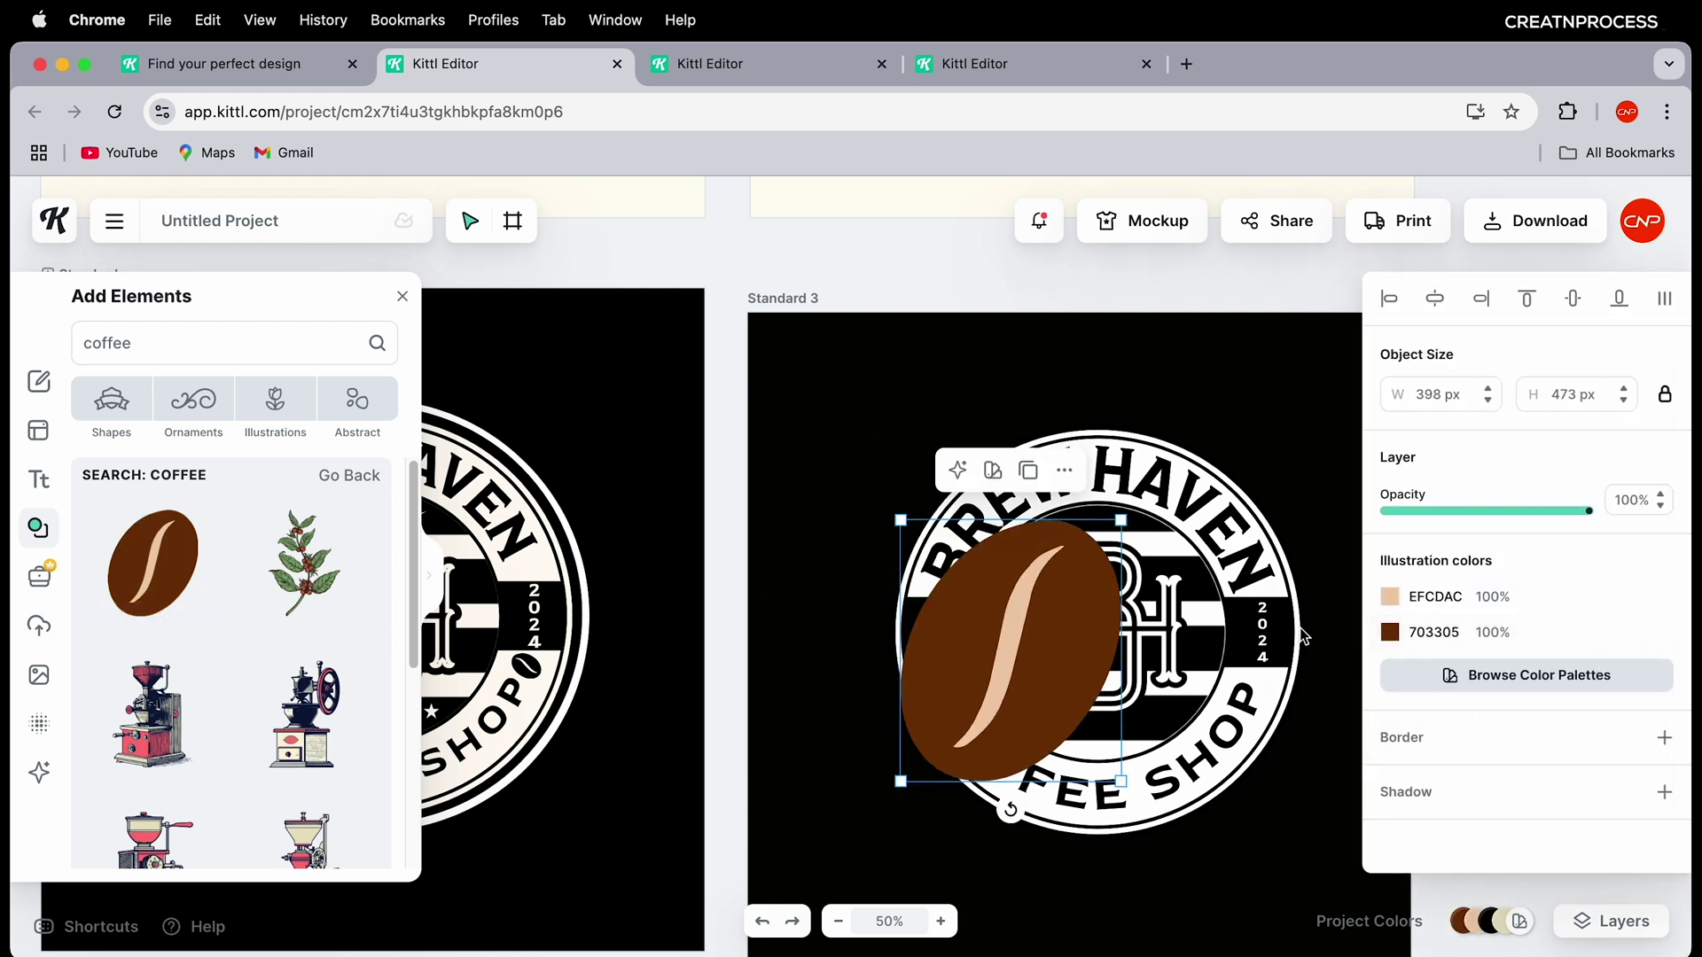
Step: Recolour the coffee bean's light stripe to FFFFFF and its brown body to 000000
{"action": "left_click", "coordinate": [1384, 601]}
{"action": "left_click_drag", "start_coordinate": [1178, 647], "coordinate": [1068, 452]}
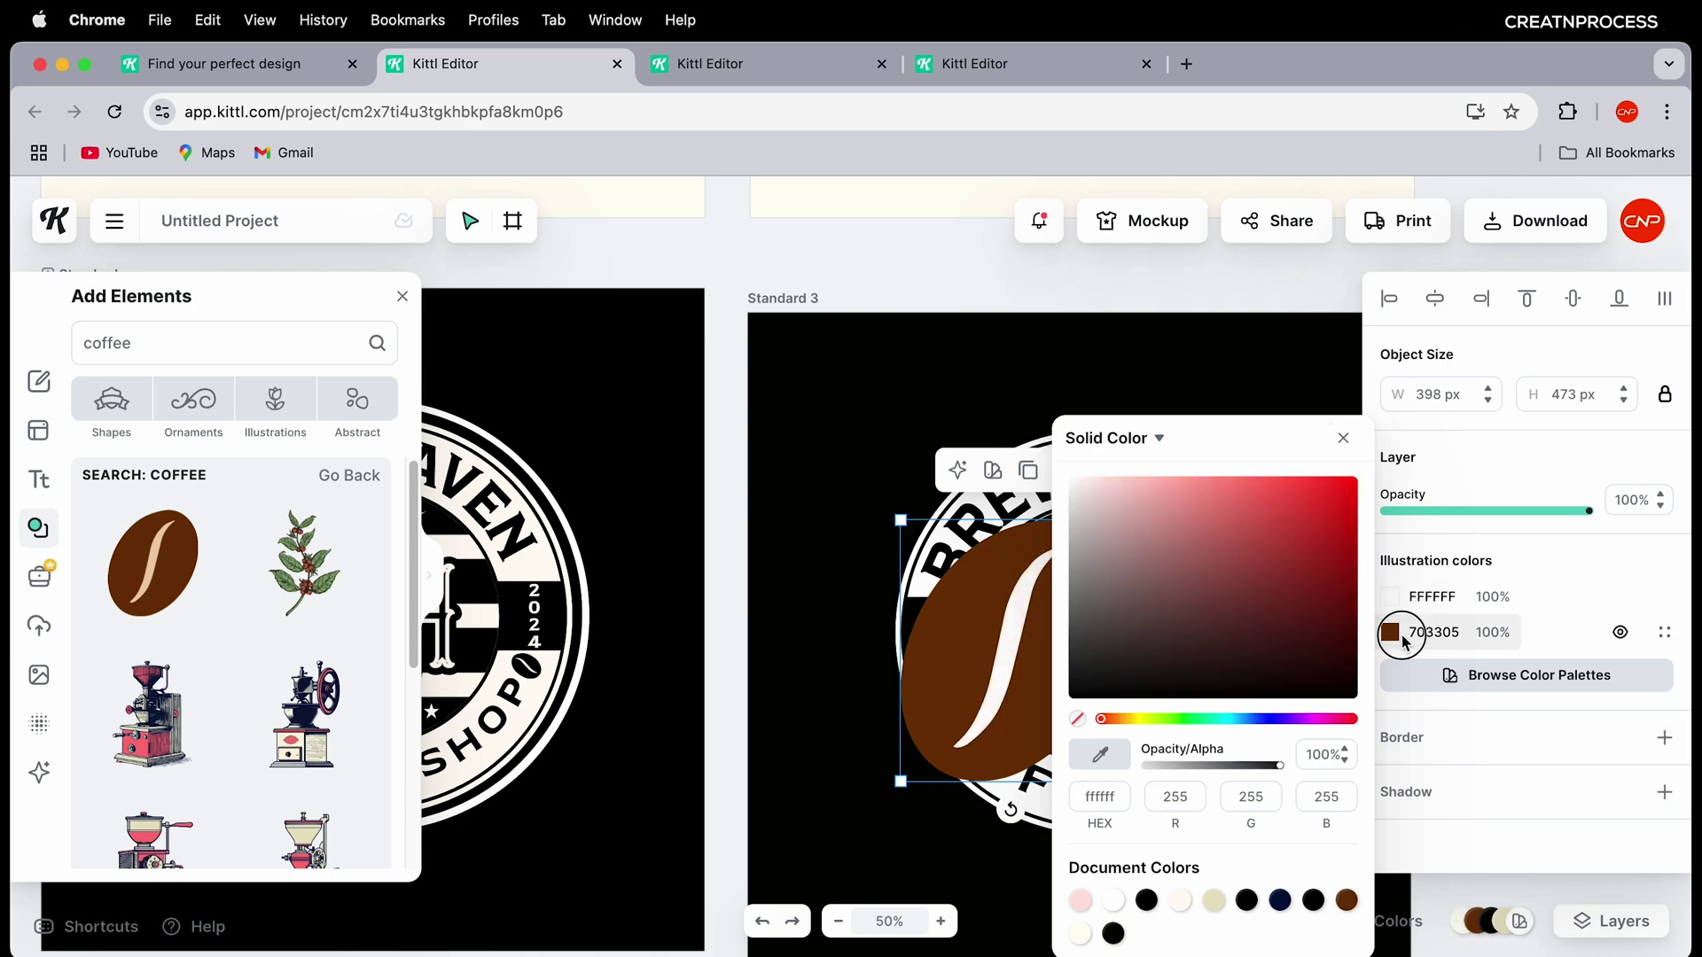
{"action": "left_click", "coordinate": [1390, 632]}
{"action": "left_click", "coordinate": [1391, 632]}
{"action": "left_click_drag", "start_coordinate": [1264, 669], "coordinate": [1373, 717]}
{"action": "left_click", "coordinate": [1461, 810]}
Step: Shrink the coffee bean to 63 × 75 px and move it just below the BH monogram inside the inner circle
{"action": "left_click_drag", "start_coordinate": [1037, 652], "coordinate": [1159, 678]}
{"action": "left_click_drag", "start_coordinate": [1242, 547], "coordinate": [1099, 752]}
{"action": "scroll", "coordinate": [1101, 755], "scroll_direction": "up", "scroll_amount": 5}
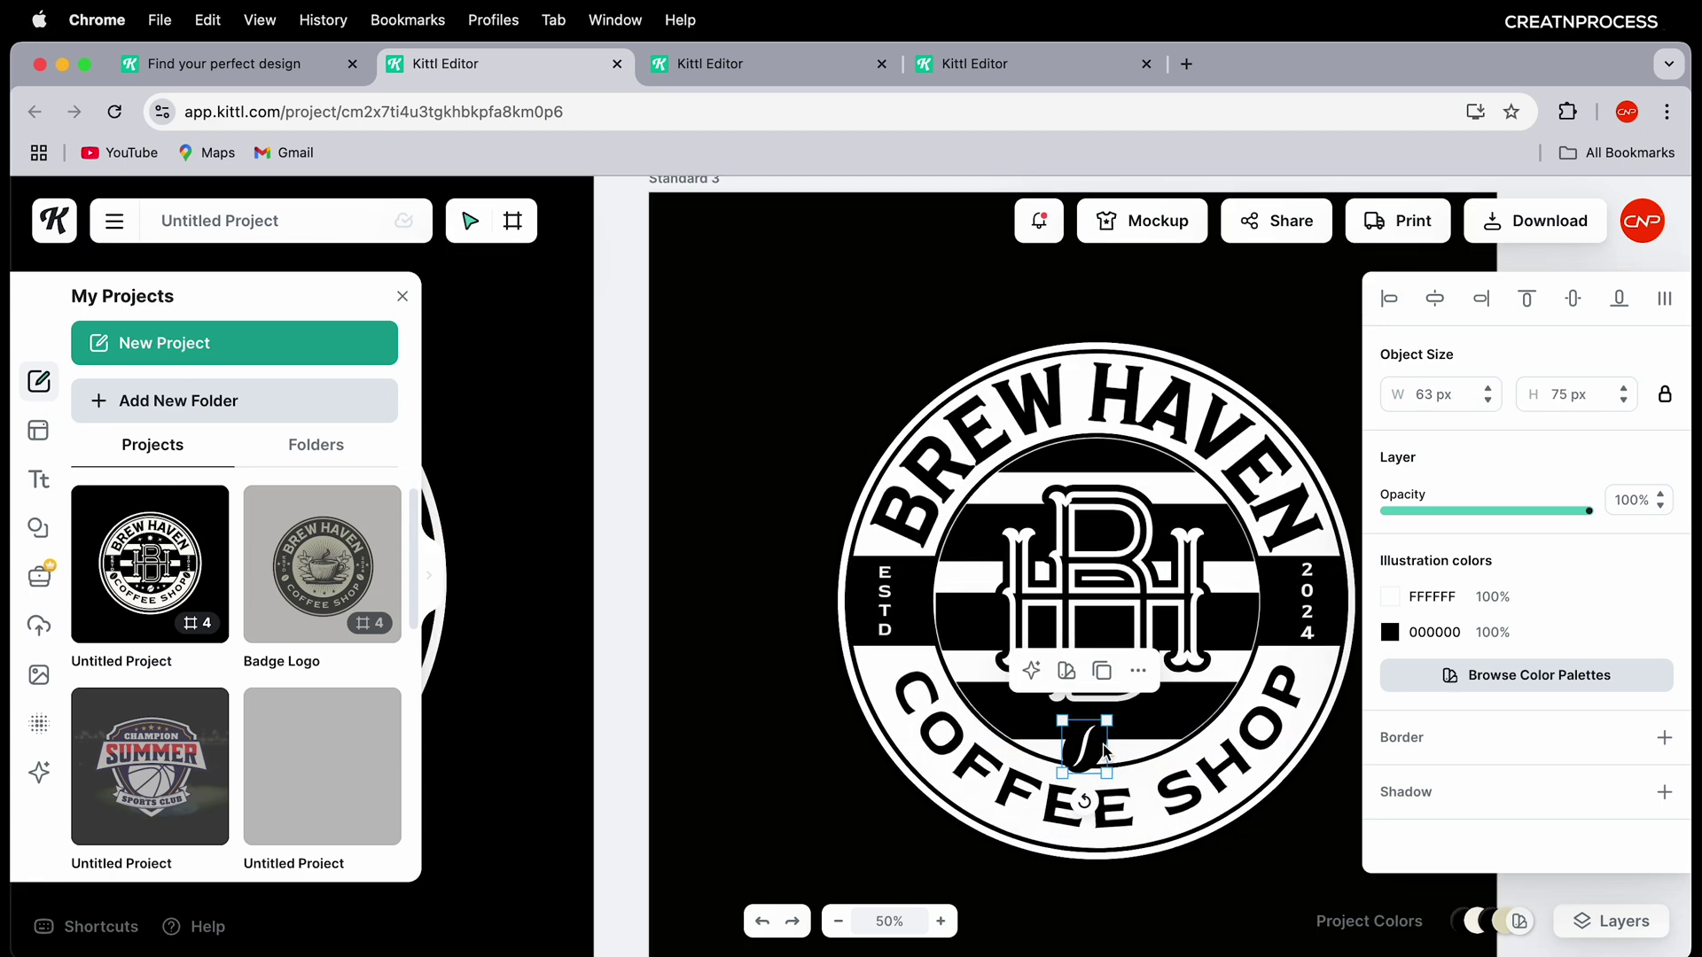
Step: Shift the stripes upward inside the circular mask, and fit the coffee bean at 46 × 55 px into the white area below the monogram
{"action": "left_click", "coordinate": [1188, 720]}
{"action": "left_click", "coordinate": [1192, 709]}
{"action": "left_click_drag", "start_coordinate": [1192, 709], "coordinate": [1193, 667]}
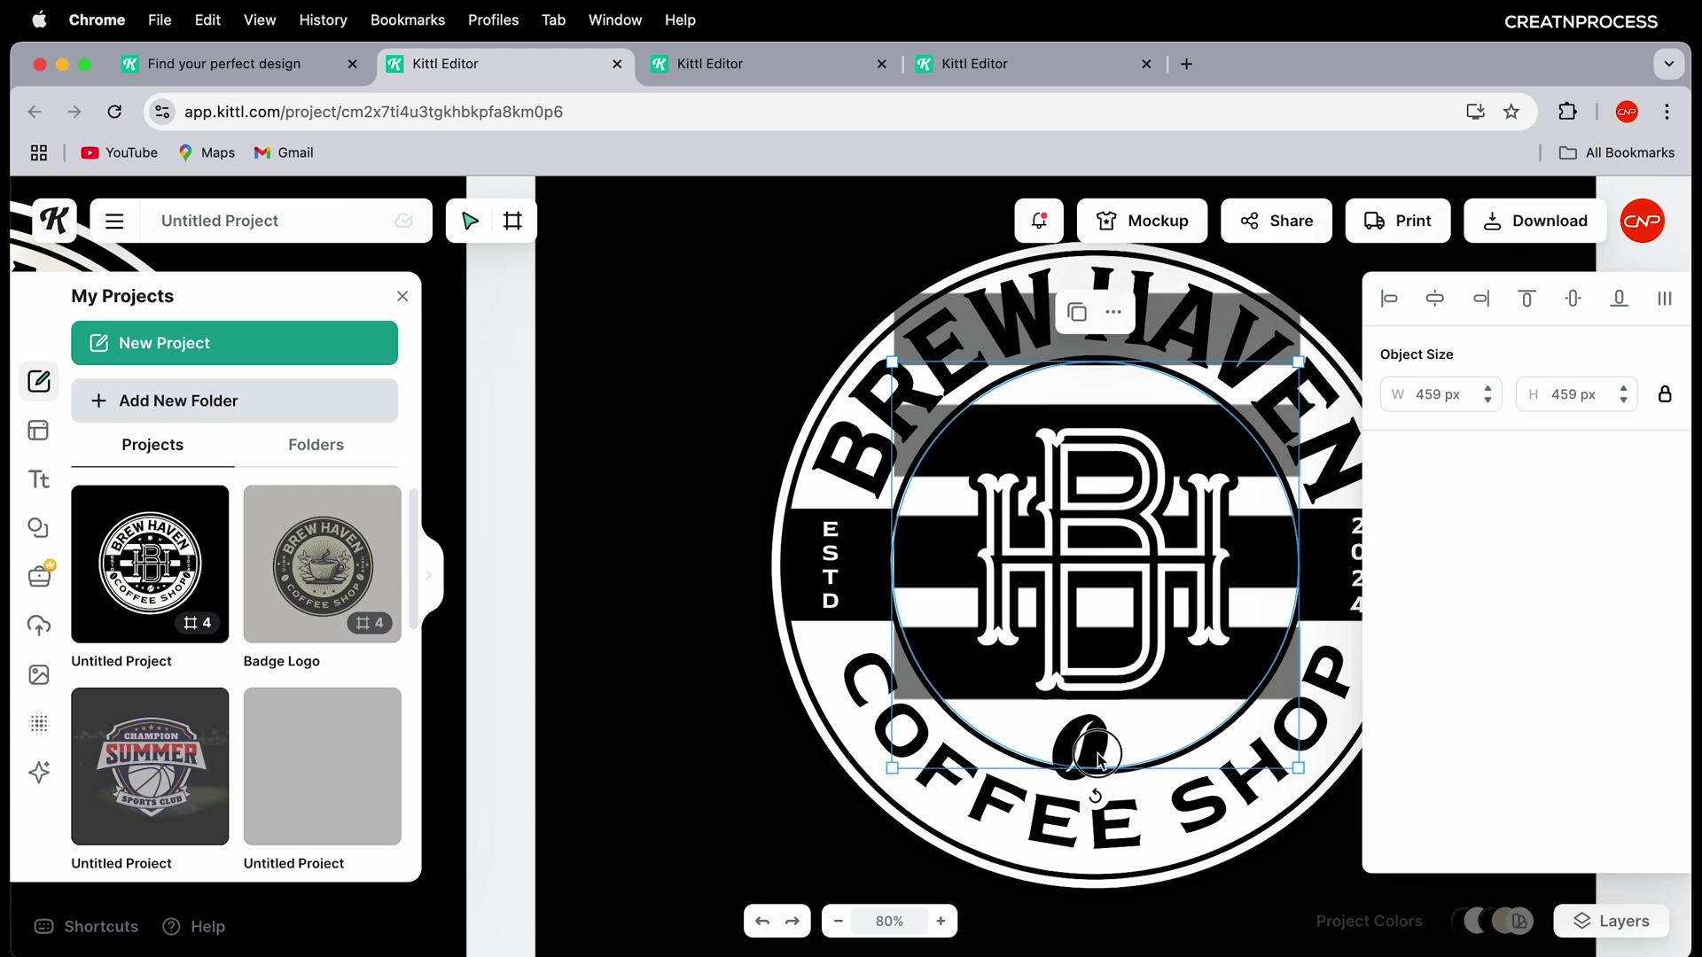
{"action": "mouse_move", "coordinate": [1099, 750]}
{"action": "left_mouse_down"}
{"action": "mouse_move", "coordinate": [1122, 739]}
{"action": "mouse_move", "coordinate": [1117, 716]}
{"action": "mouse_move", "coordinate": [1099, 732]}
{"action": "left_mouse_up"}
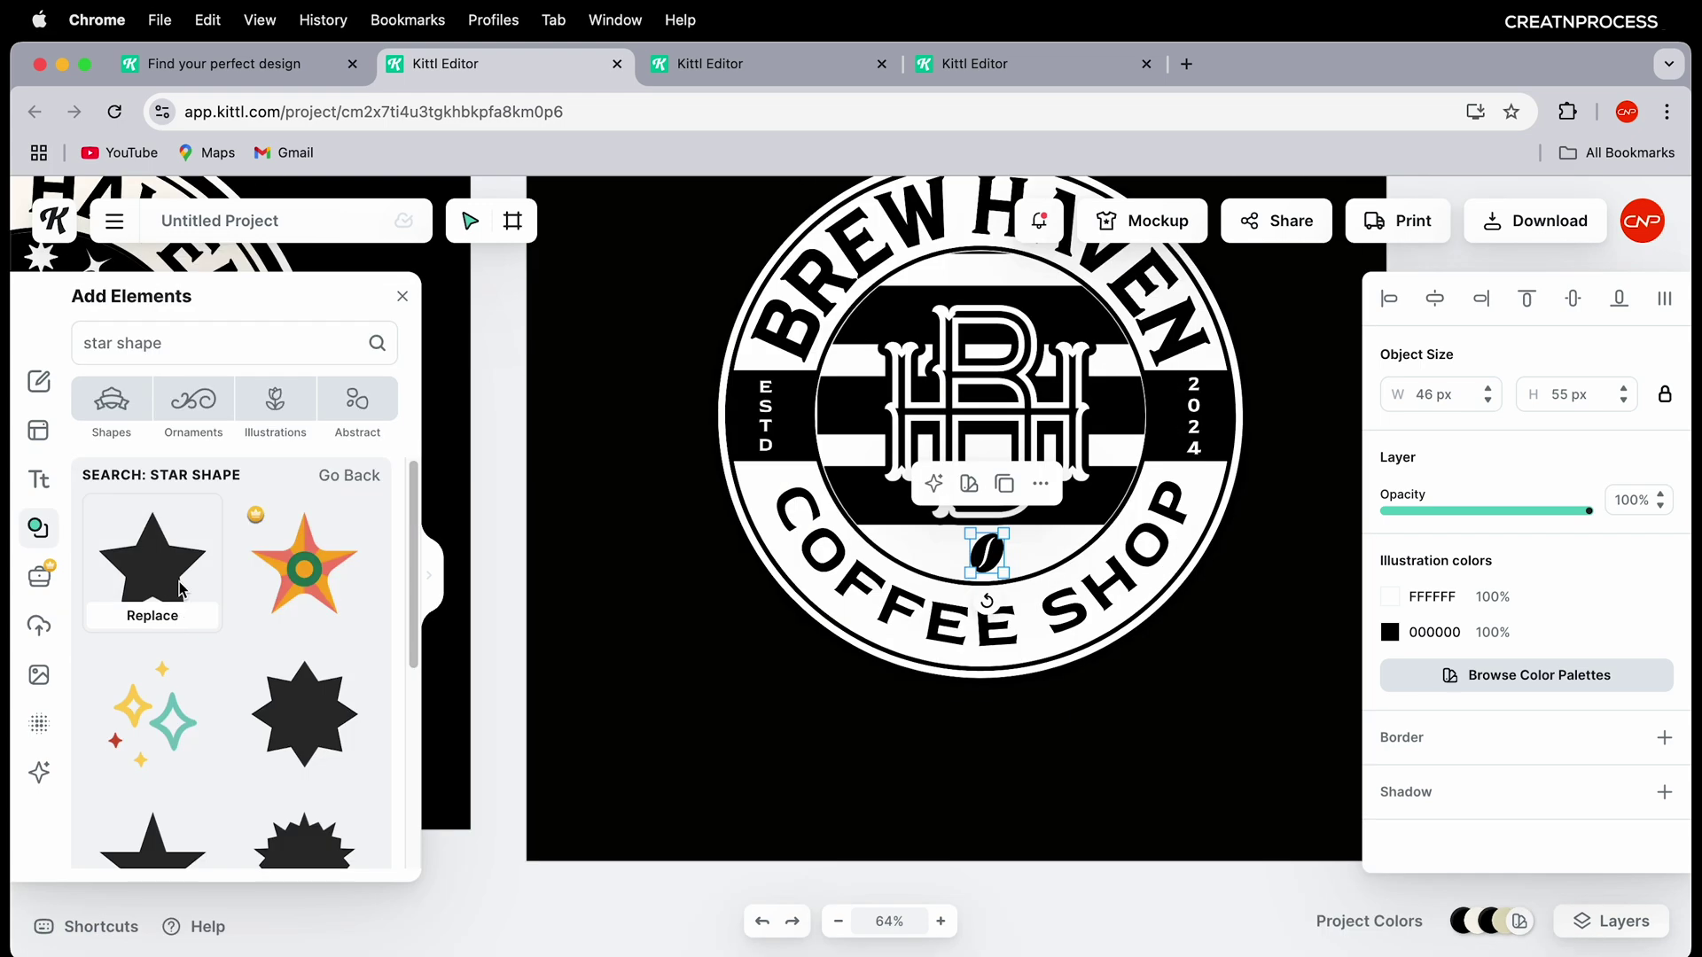
Step: Add a five-pointed star from the "star shape" results in 000000 at 42 × 40 px and place one on each side of the bean
{"action": "left_click", "coordinate": [180, 589]}
{"action": "left_click_drag", "start_coordinate": [981, 445], "coordinate": [1016, 563]}
{"action": "left_click", "coordinate": [1390, 598]}
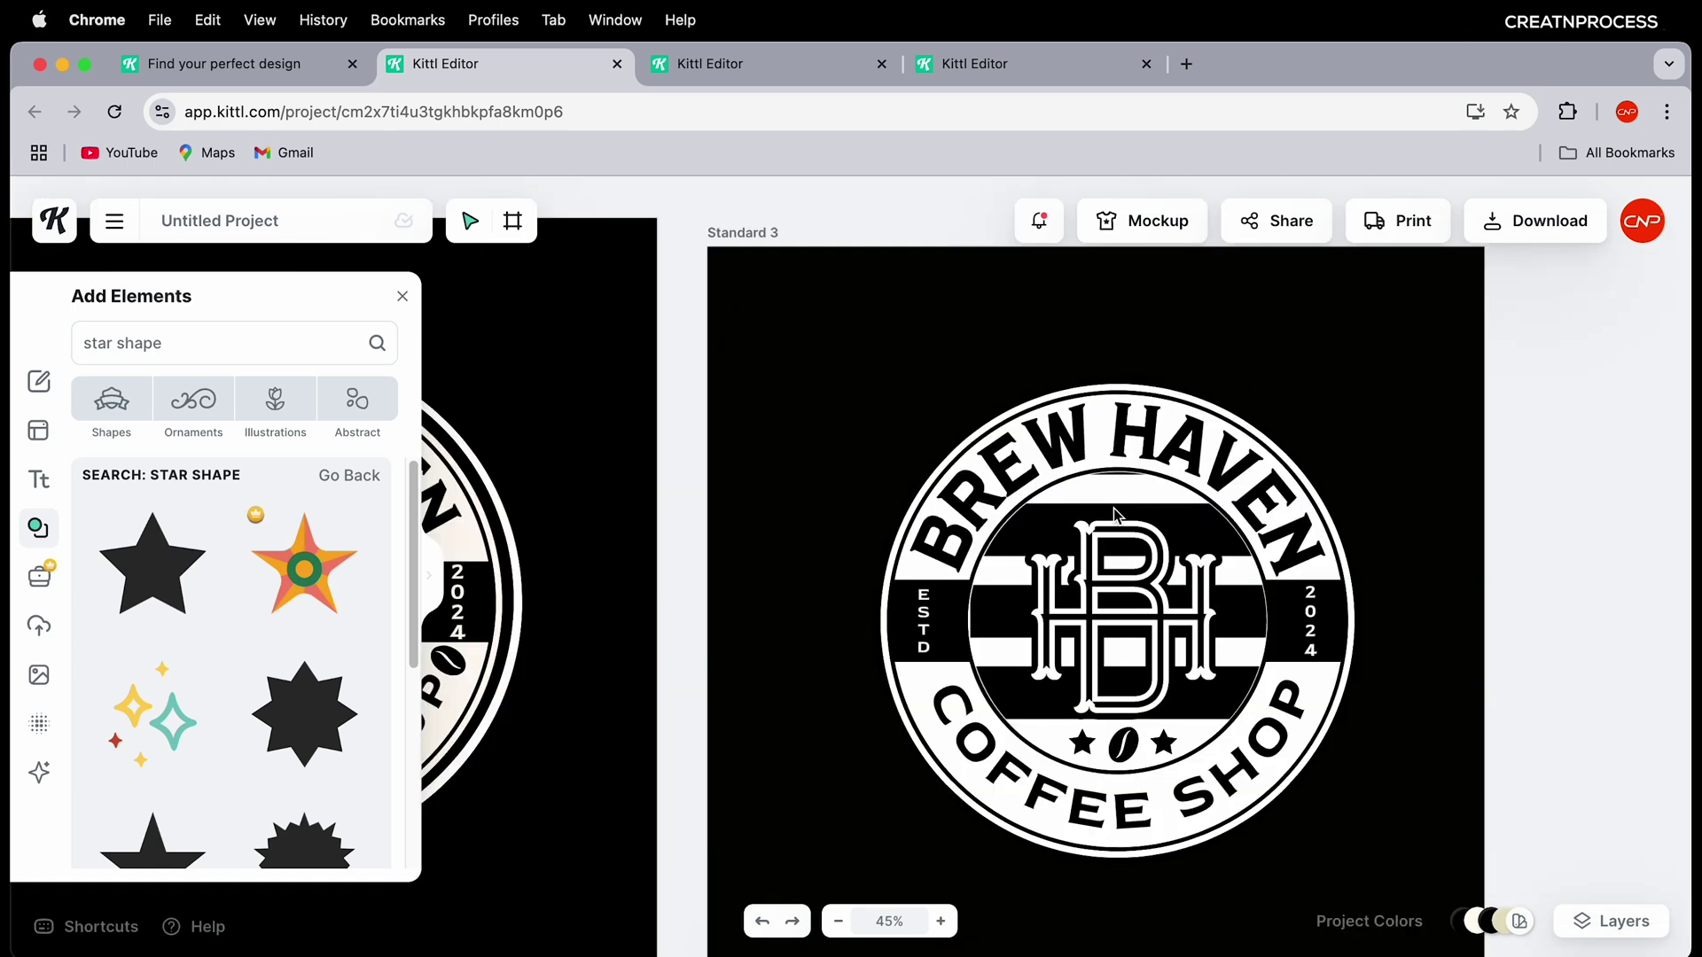
Step: Add a four-pointed star from the Spot Elements ornaments and shrink it to 60 × 60 px in the white band above the BH monogram
{"action": "scroll", "coordinate": [1101, 519], "scroll_direction": "up", "scroll_amount": 3}
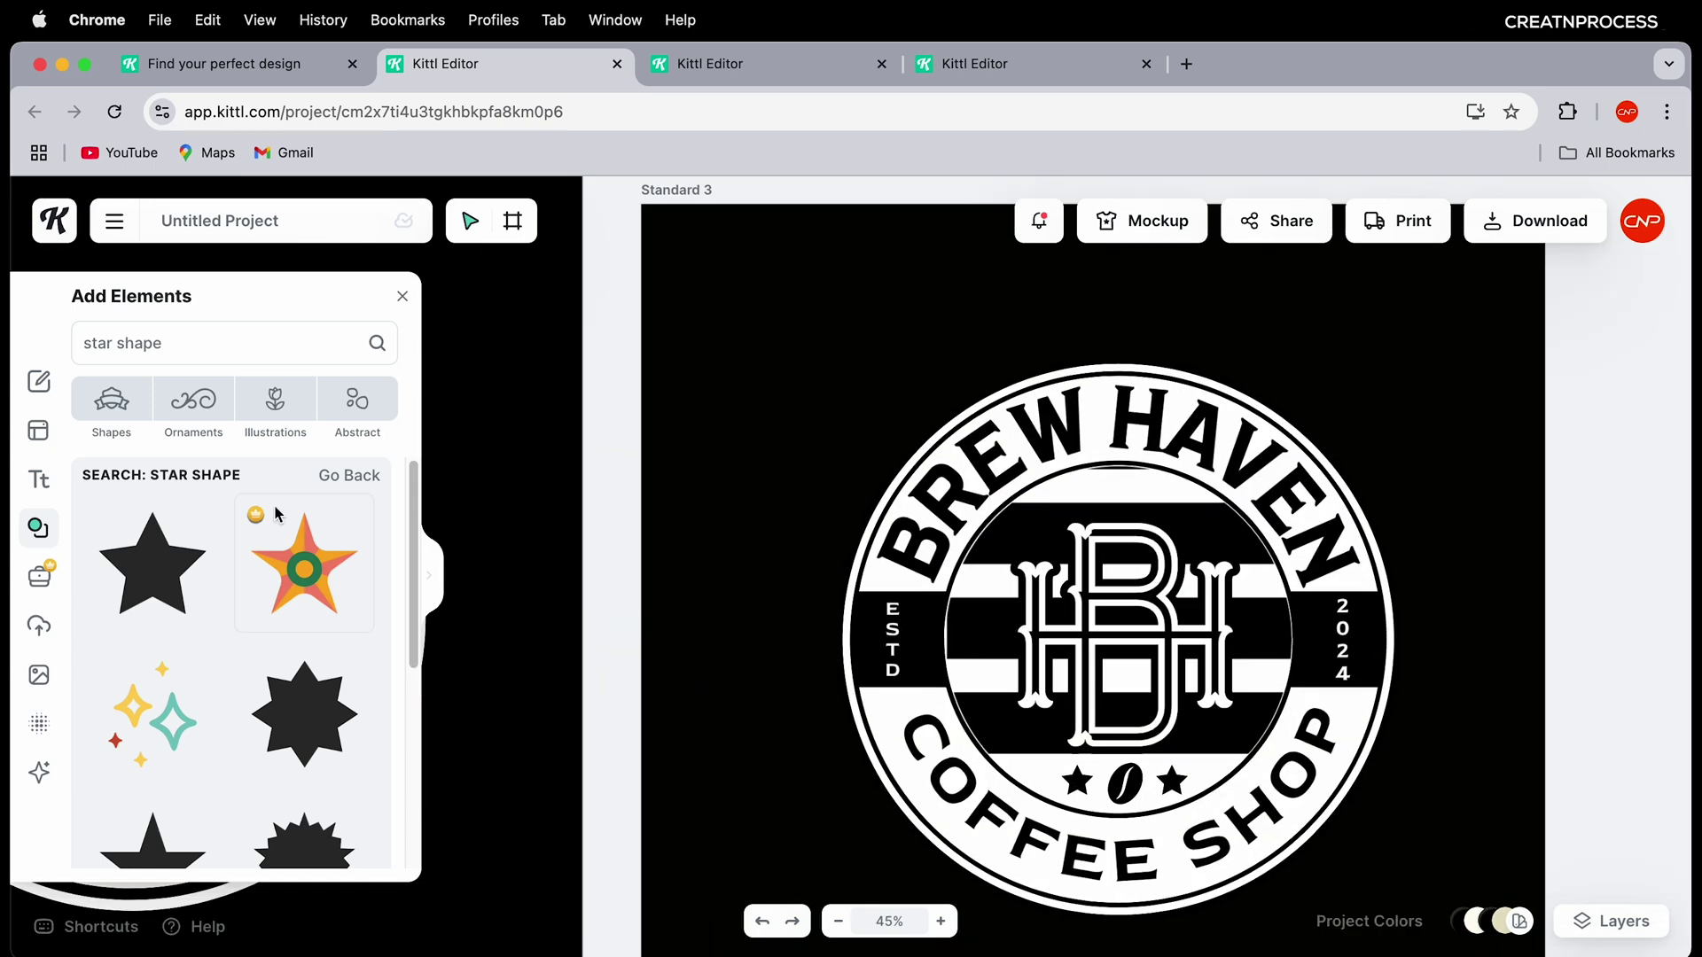
{"action": "scroll", "coordinate": [235, 635], "scroll_direction": "down", "scroll_amount": 5}
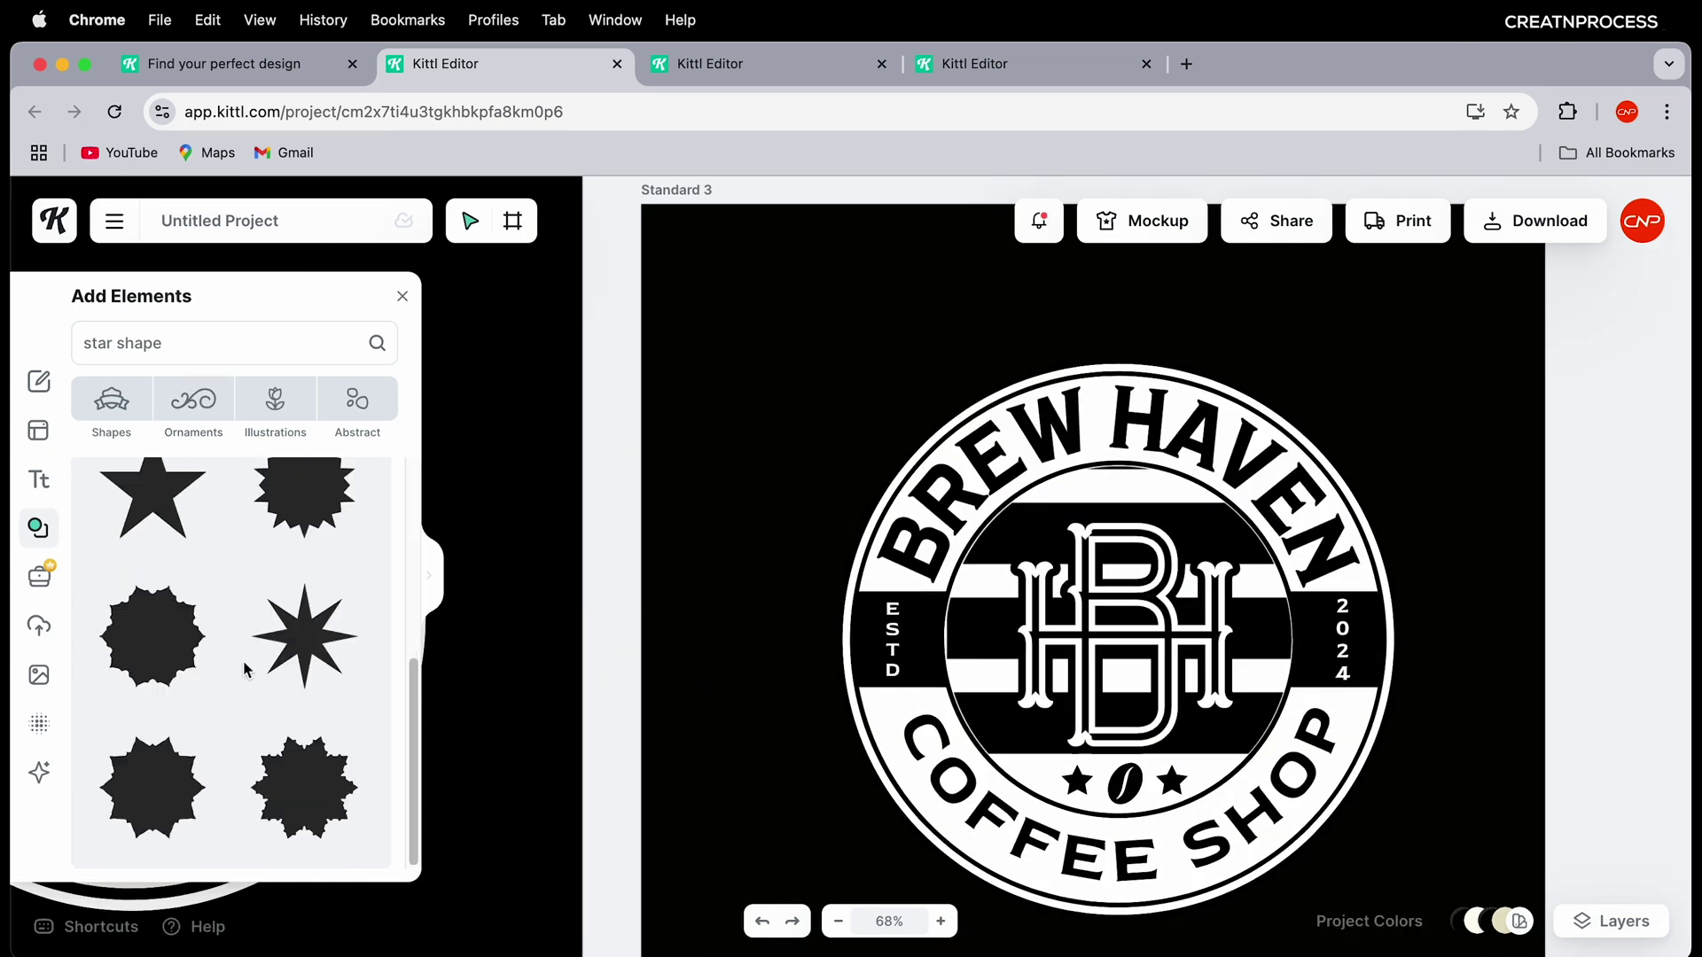
{"action": "left_click", "coordinate": [267, 409]}
{"action": "left_click", "coordinate": [195, 398]}
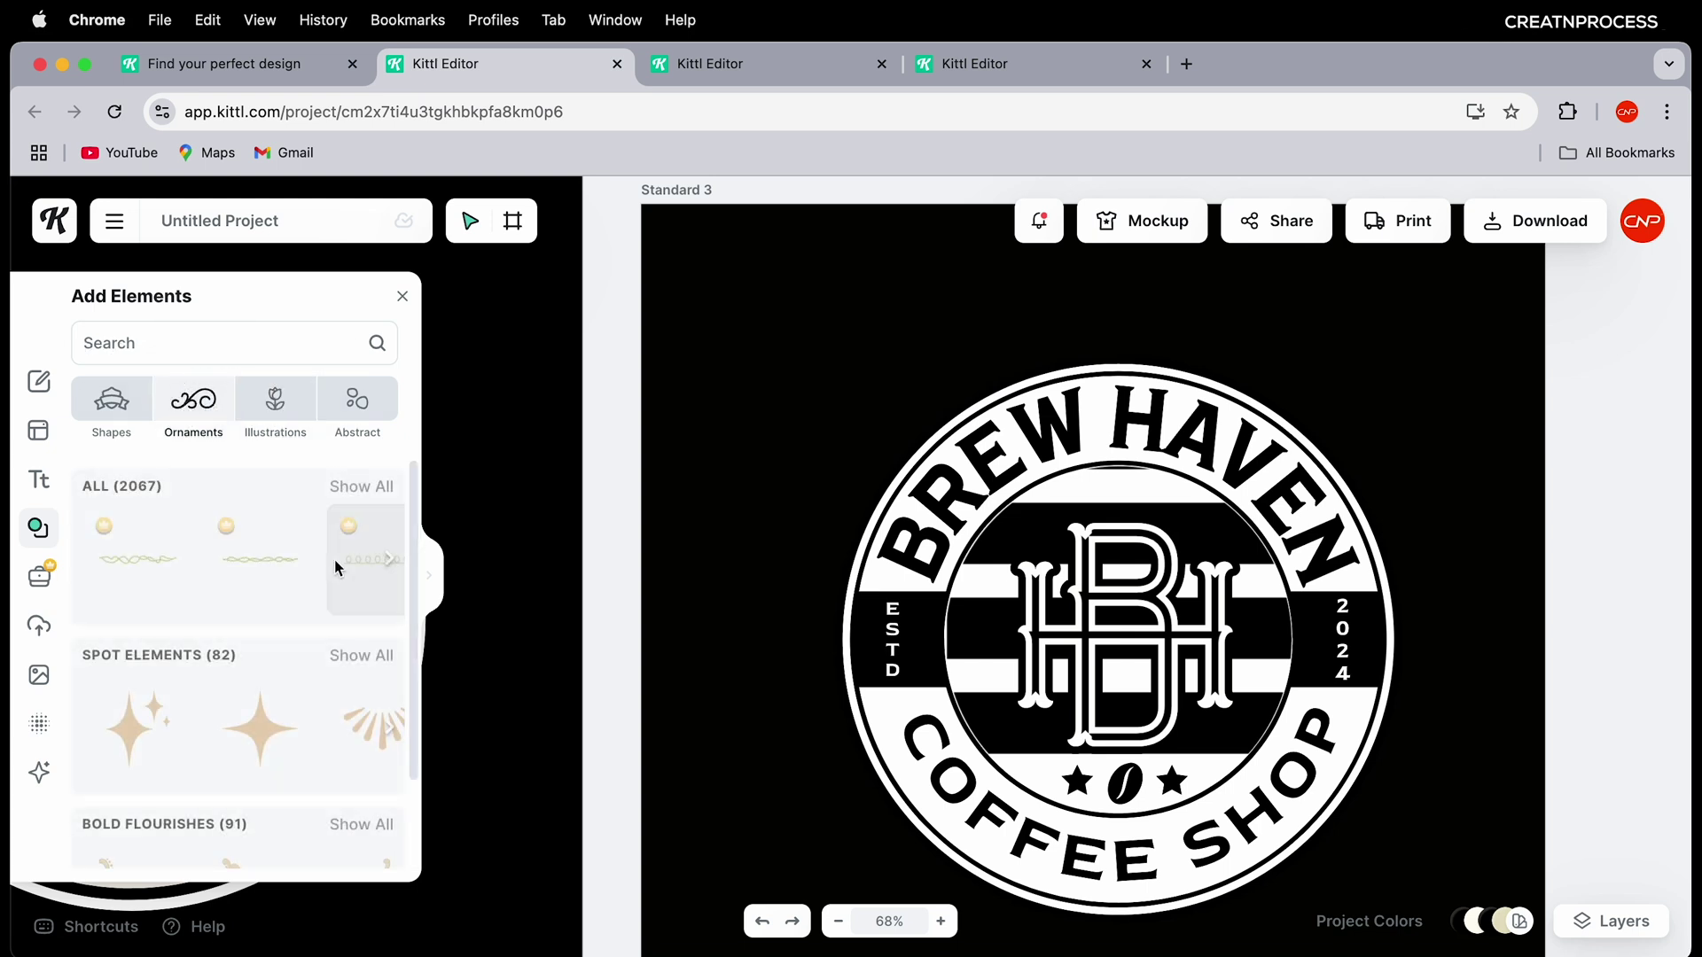
{"action": "scroll", "coordinate": [336, 567], "scroll_direction": "down", "scroll_amount": 2}
{"action": "left_click", "coordinate": [346, 553]}
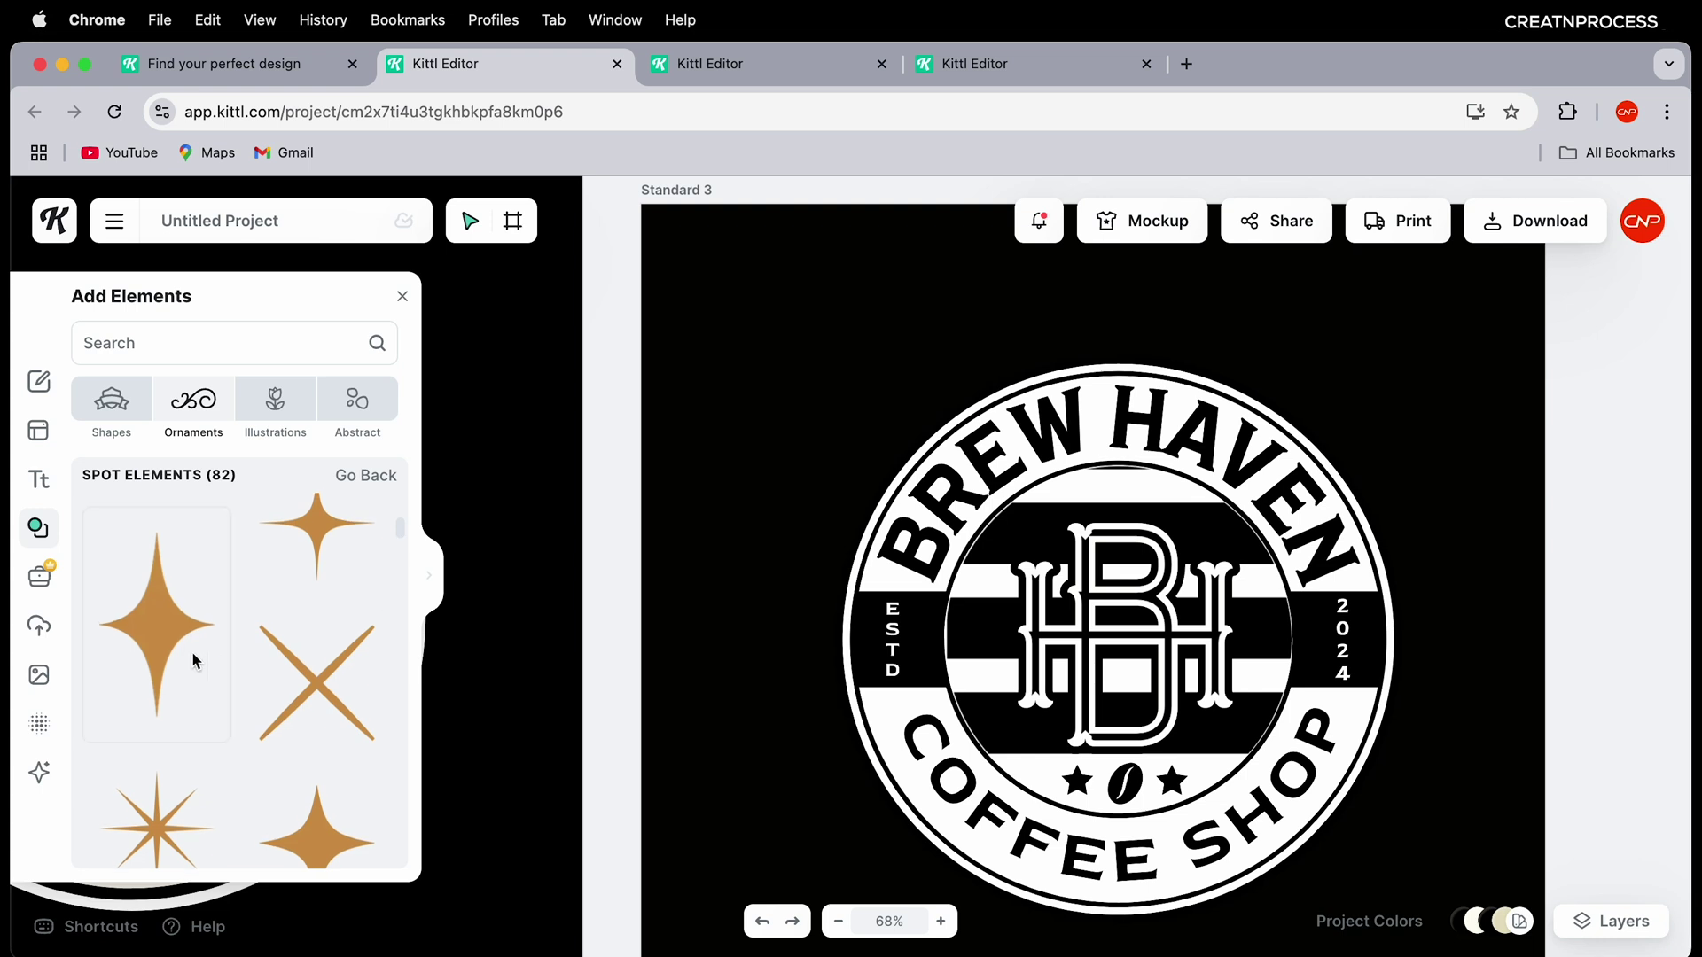
{"action": "left_click", "coordinate": [358, 556]}
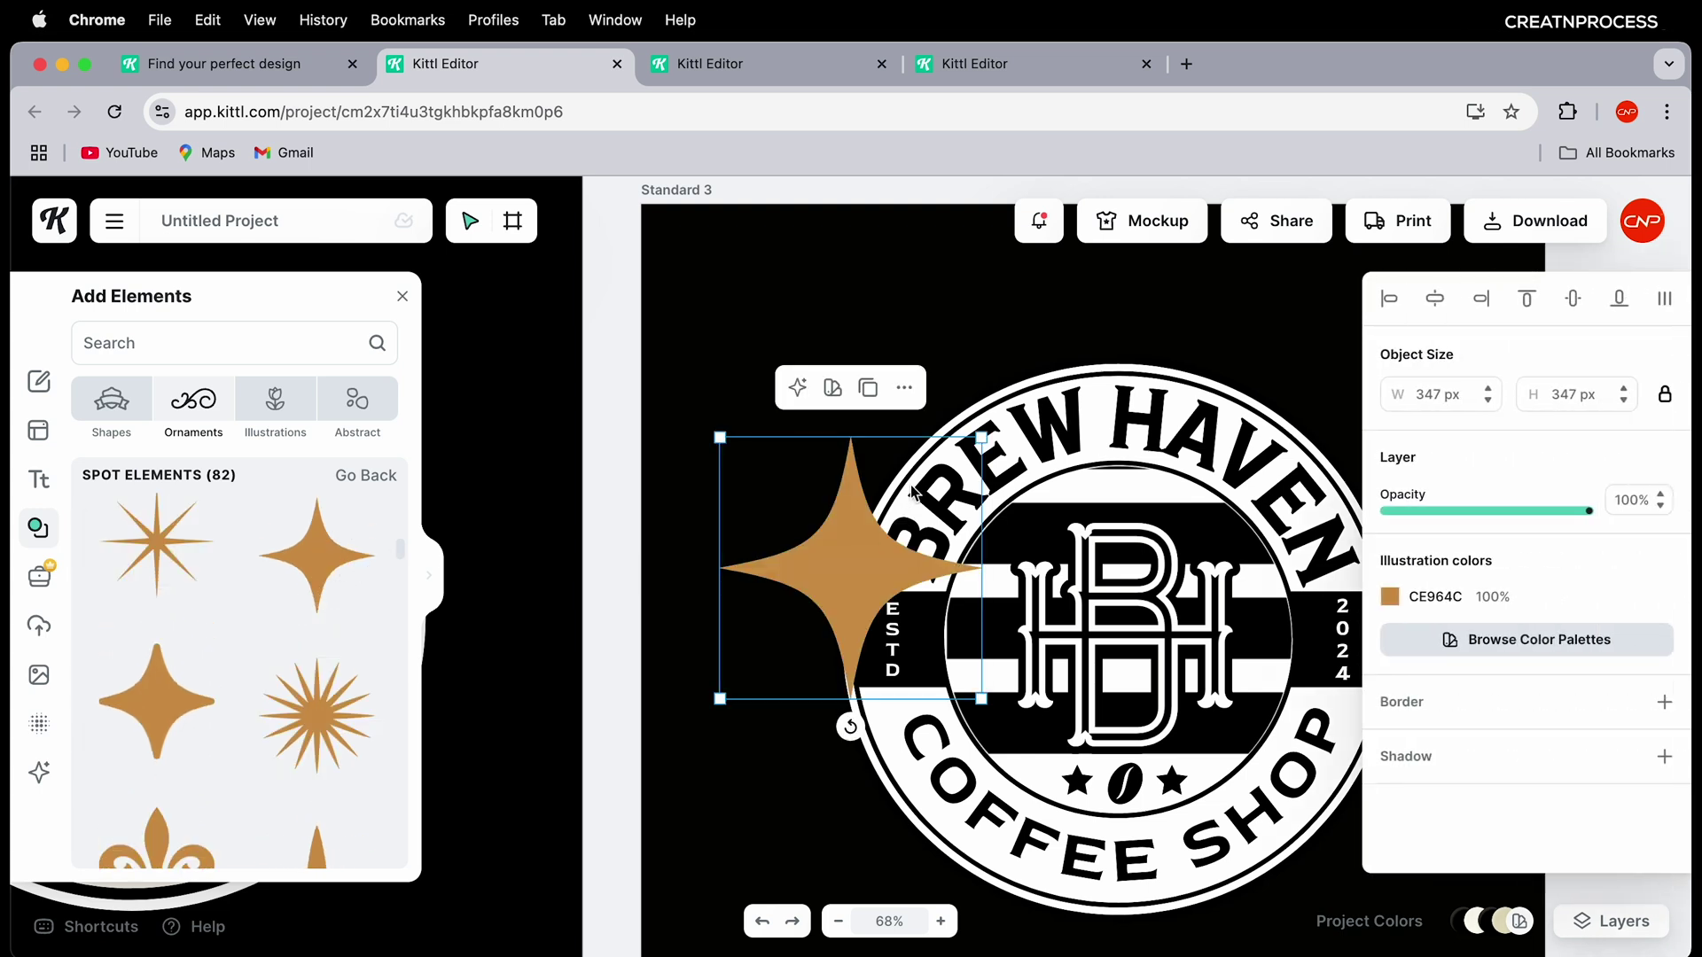
{"action": "left_click_drag", "start_coordinate": [981, 437], "coordinate": [1076, 501]}
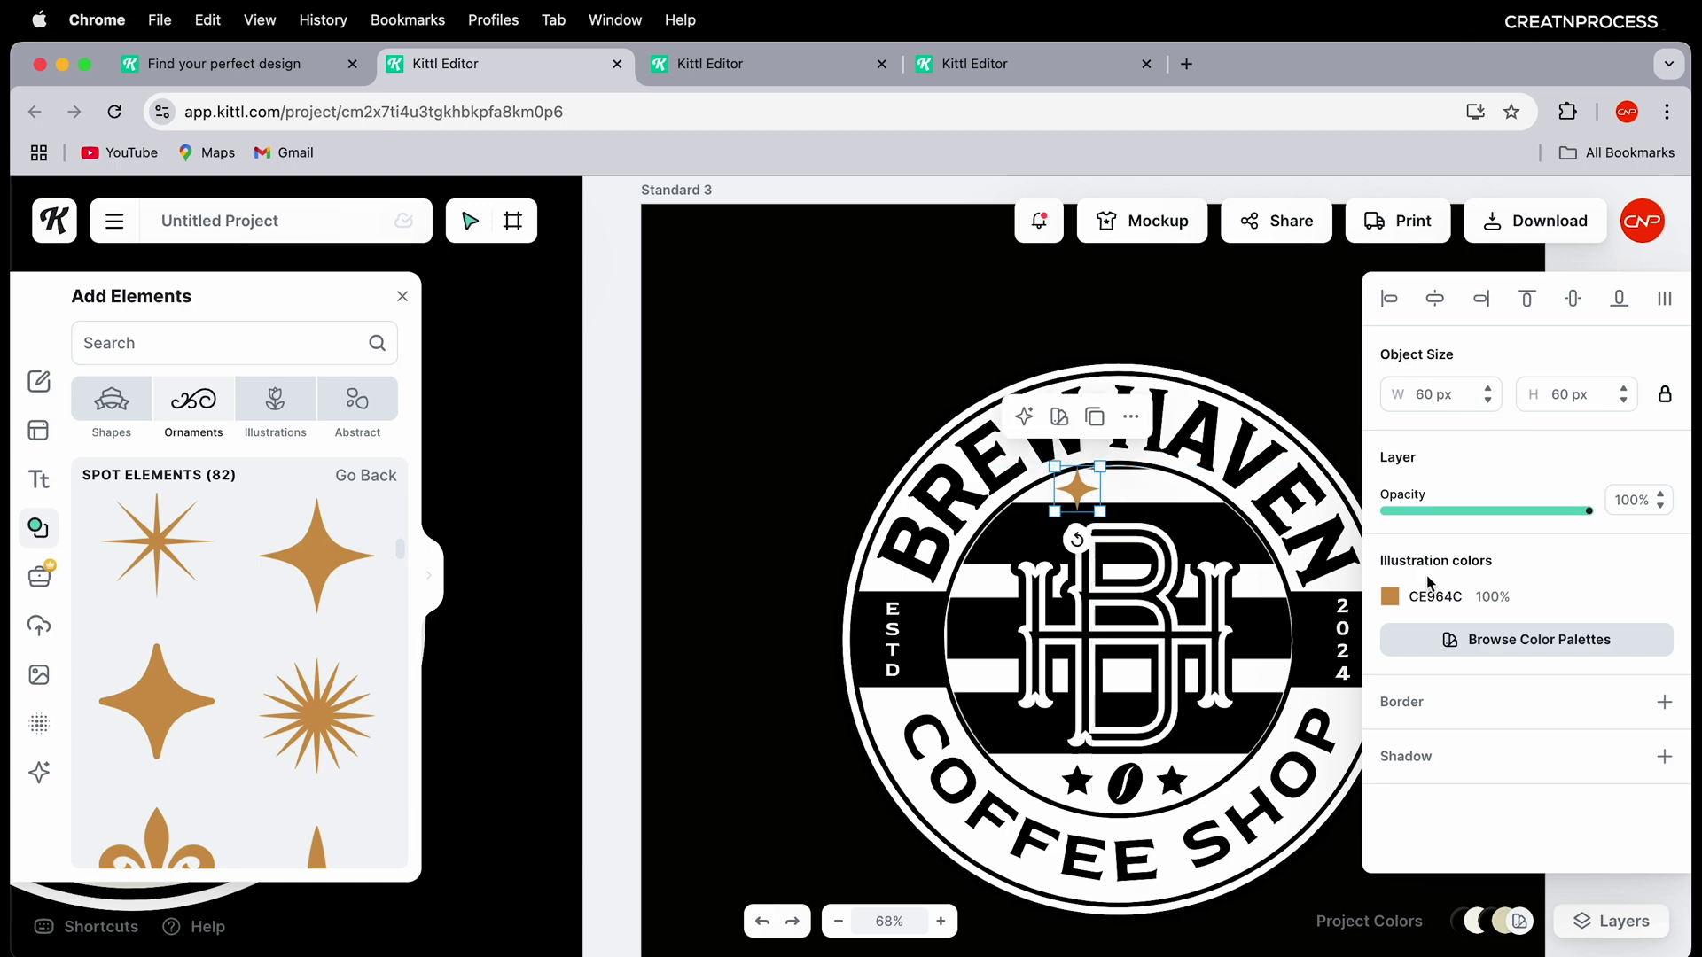
Step: Recolour the four-pointed star to 000000, shrink it to 33 × 33 px, and copy it into a row of three above the monogram
{"action": "left_click", "coordinate": [1392, 597]}
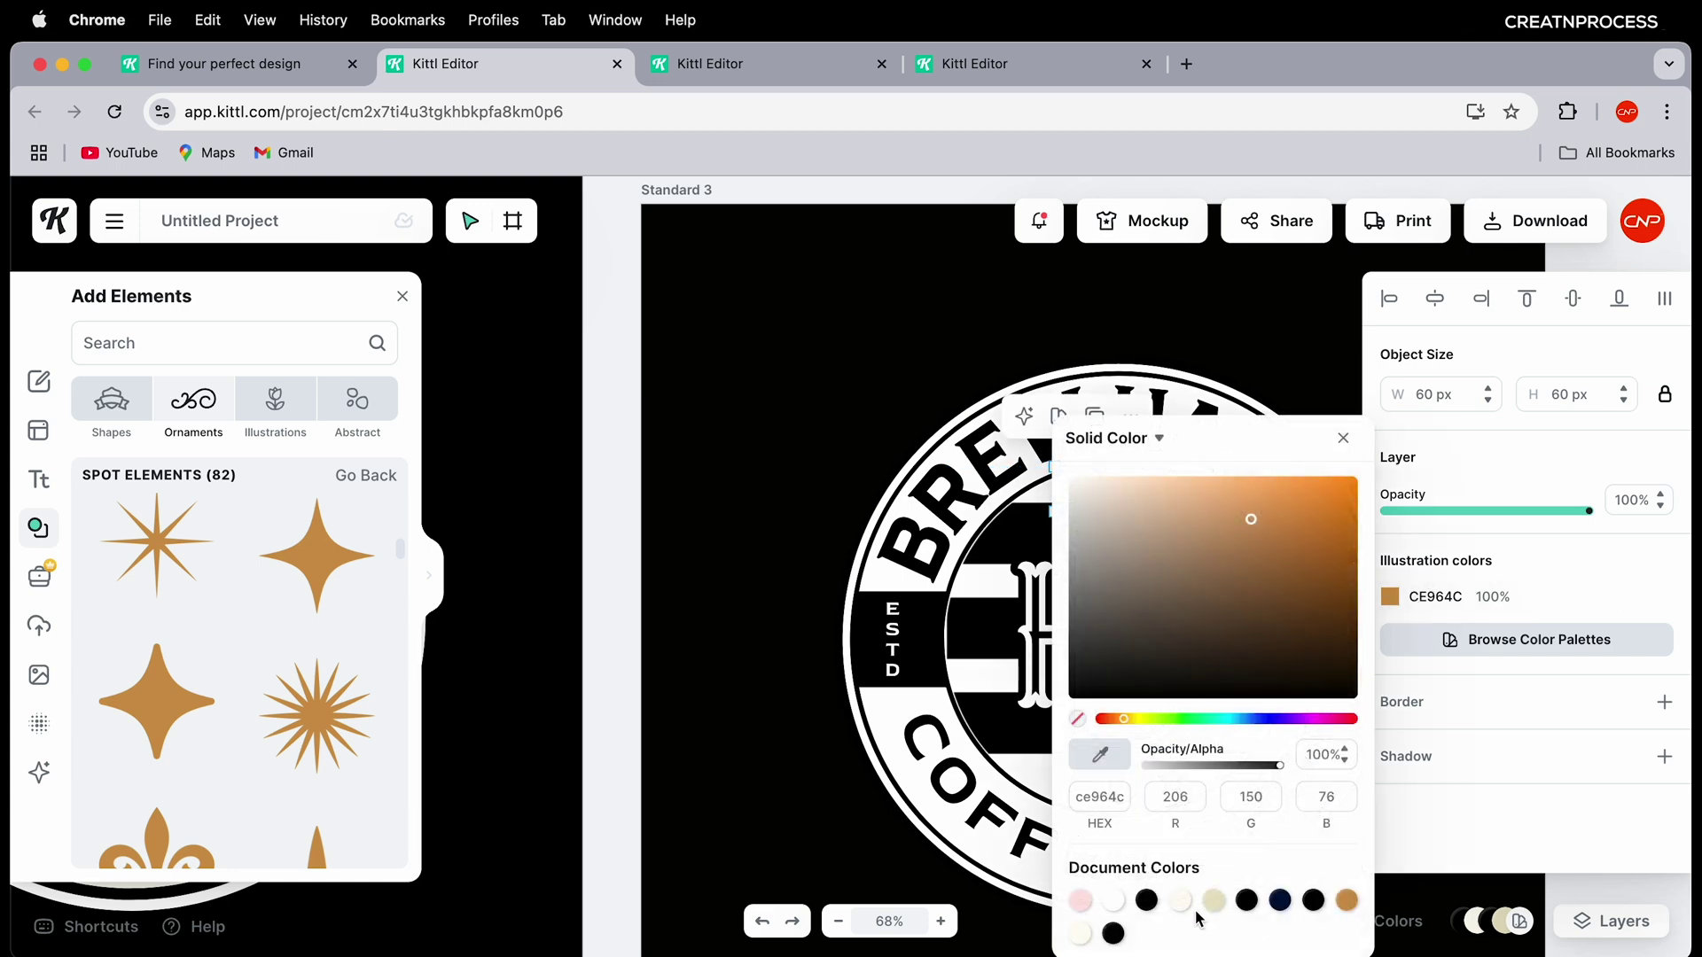
{"action": "left_click", "coordinate": [1146, 901]}
{"action": "left_click", "coordinate": [1003, 731]}
{"action": "left_click_drag", "start_coordinate": [1078, 491], "coordinate": [1168, 490]}
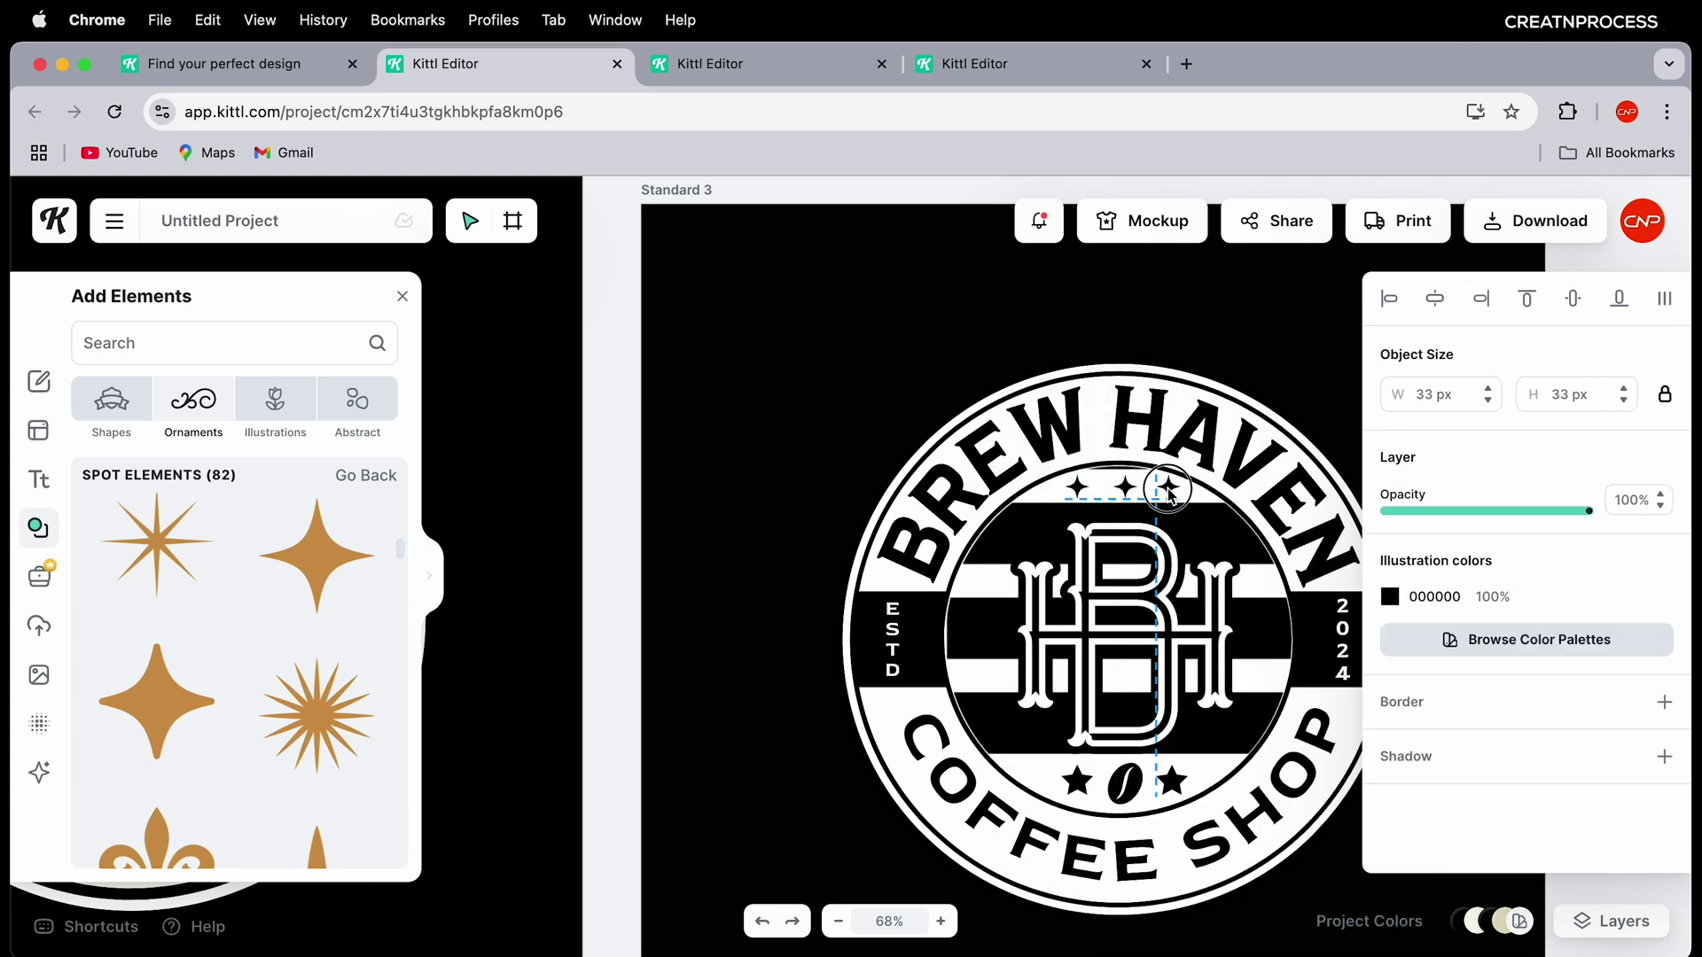
{"action": "scroll", "coordinate": [1178, 638], "scroll_direction": "down", "scroll_amount": 10}
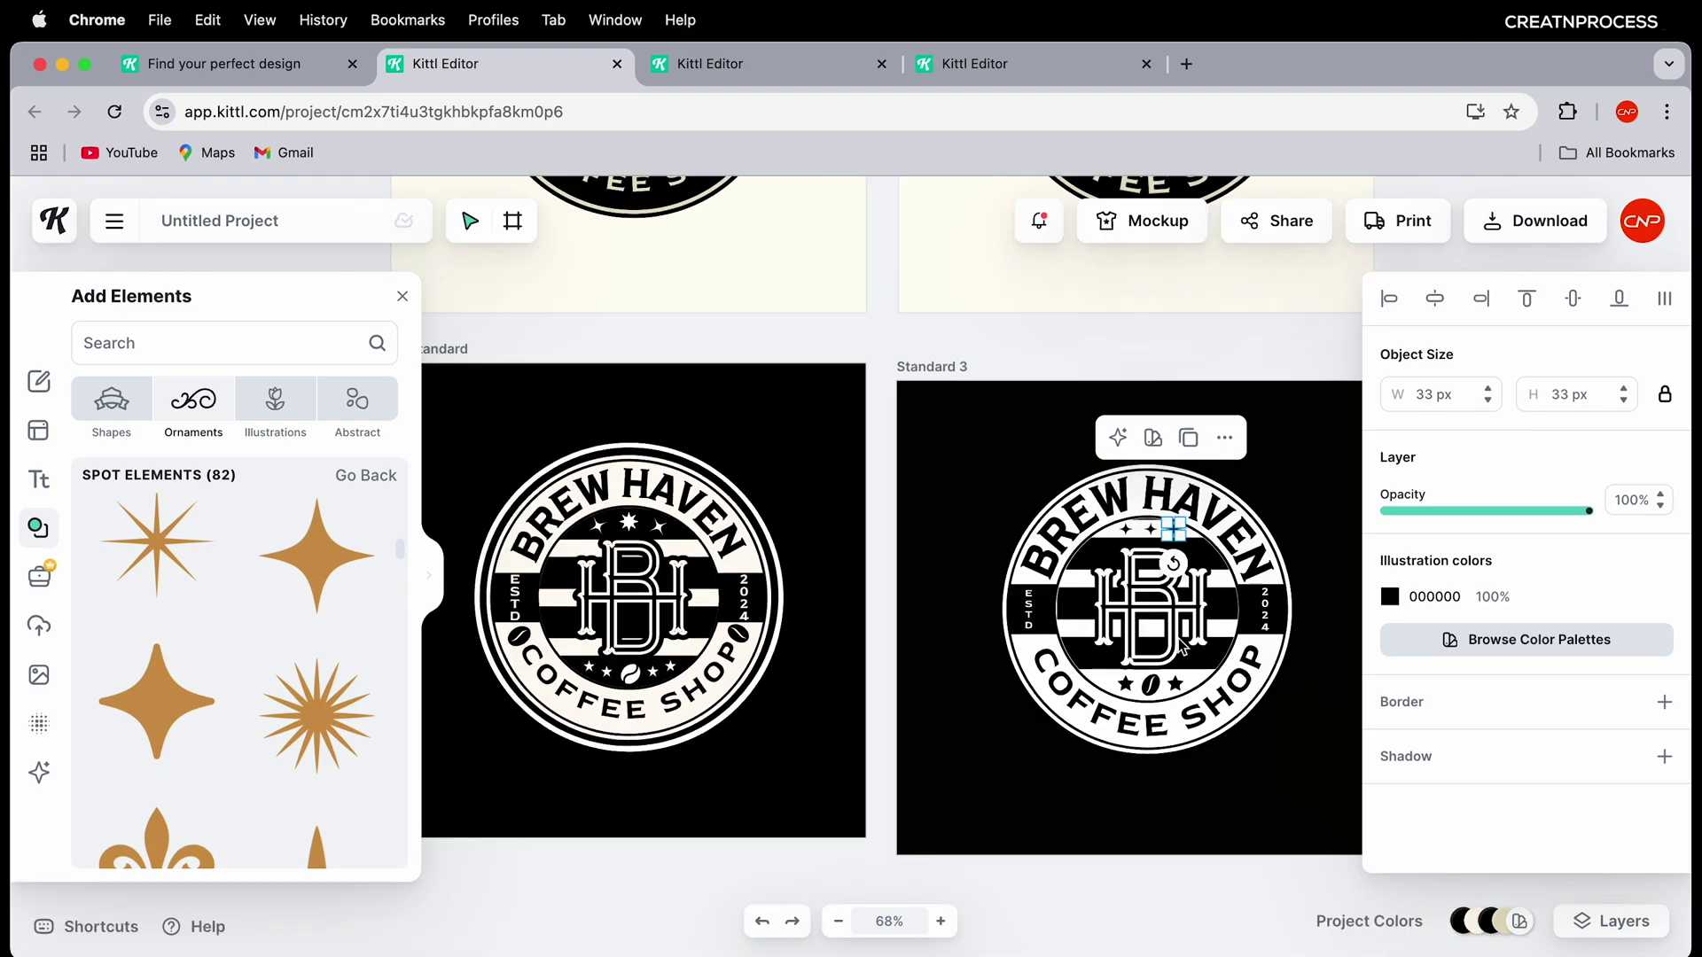
{"action": "left_click", "coordinate": [1226, 872]}
{"action": "left_click_drag", "start_coordinate": [1219, 841], "coordinate": [1015, 819]}
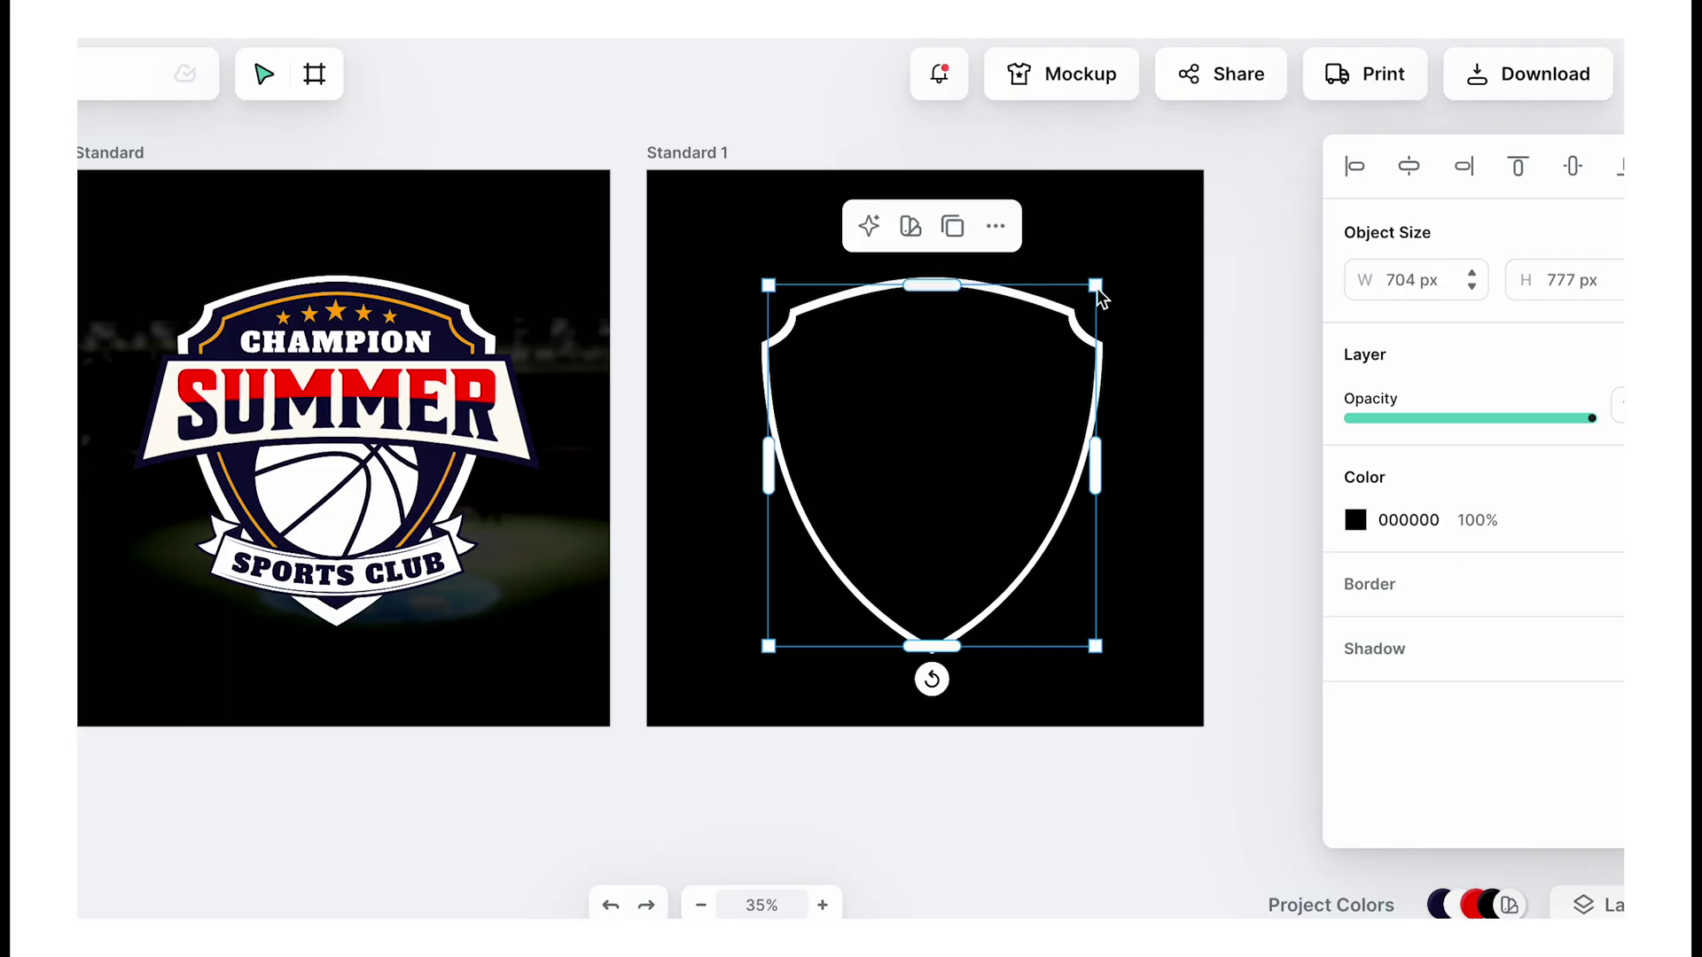
{"action": "left_click", "coordinate": [1099, 453]}
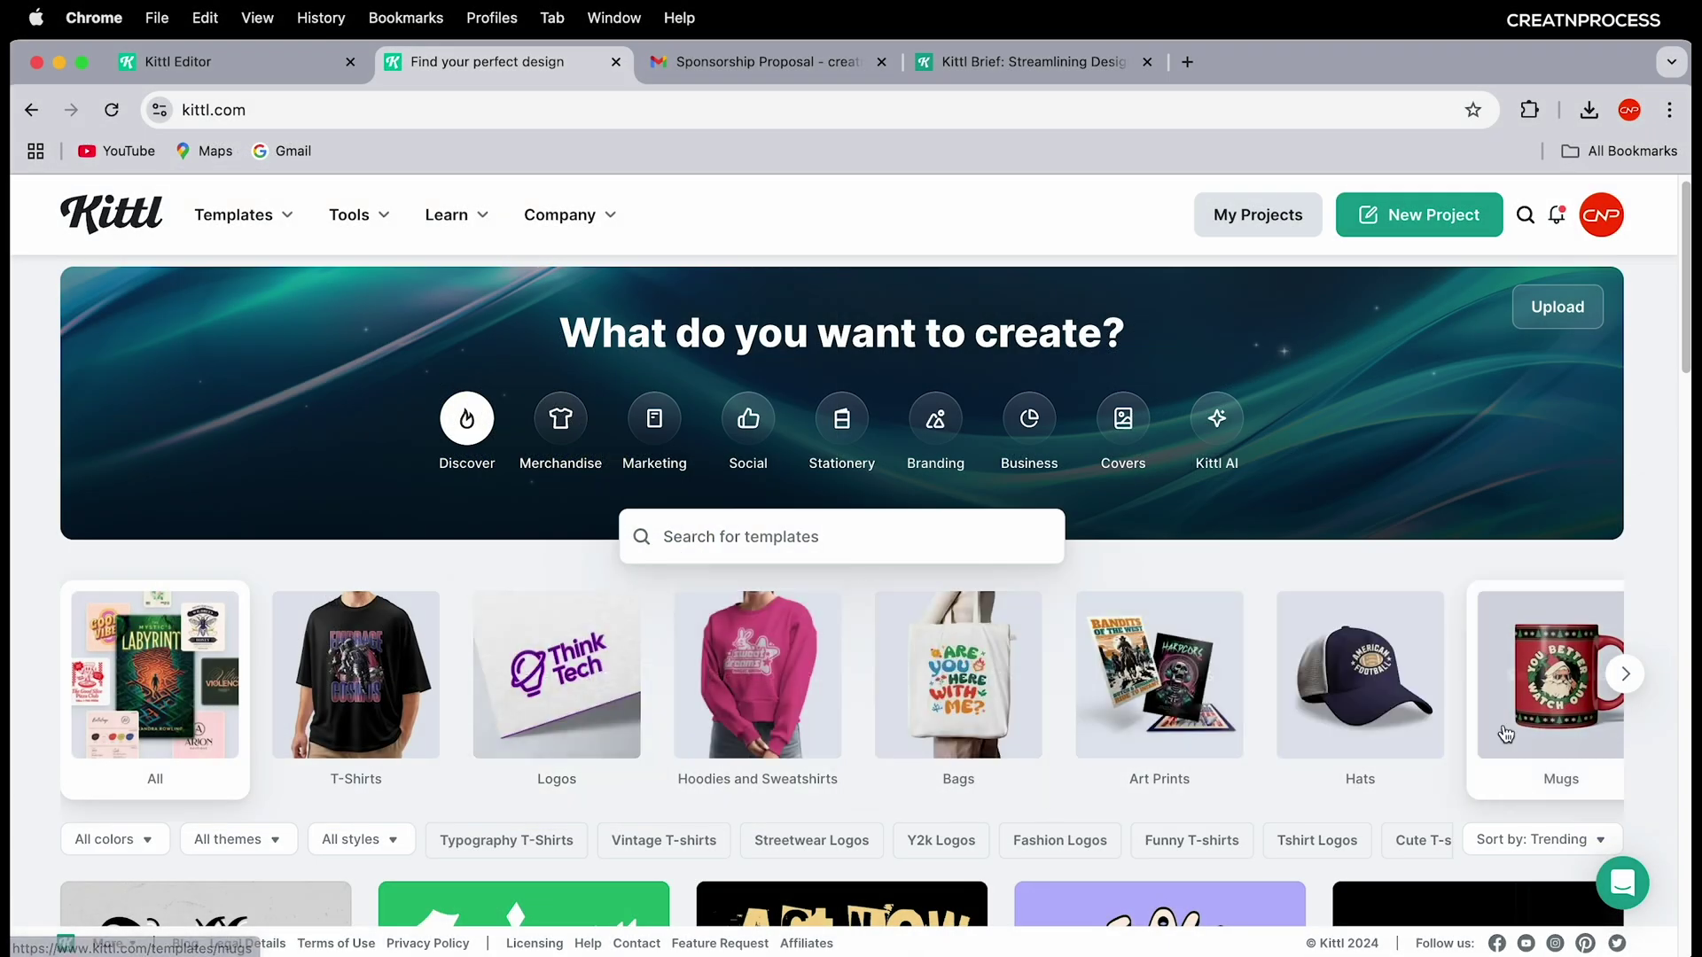
Step: Browse Kittl's T-Shirts and Logos template categories and look through their designs
{"action": "scroll", "coordinate": [886, 665], "scroll_direction": "down", "scroll_amount": 2}
{"action": "left_click", "coordinate": [373, 514]}
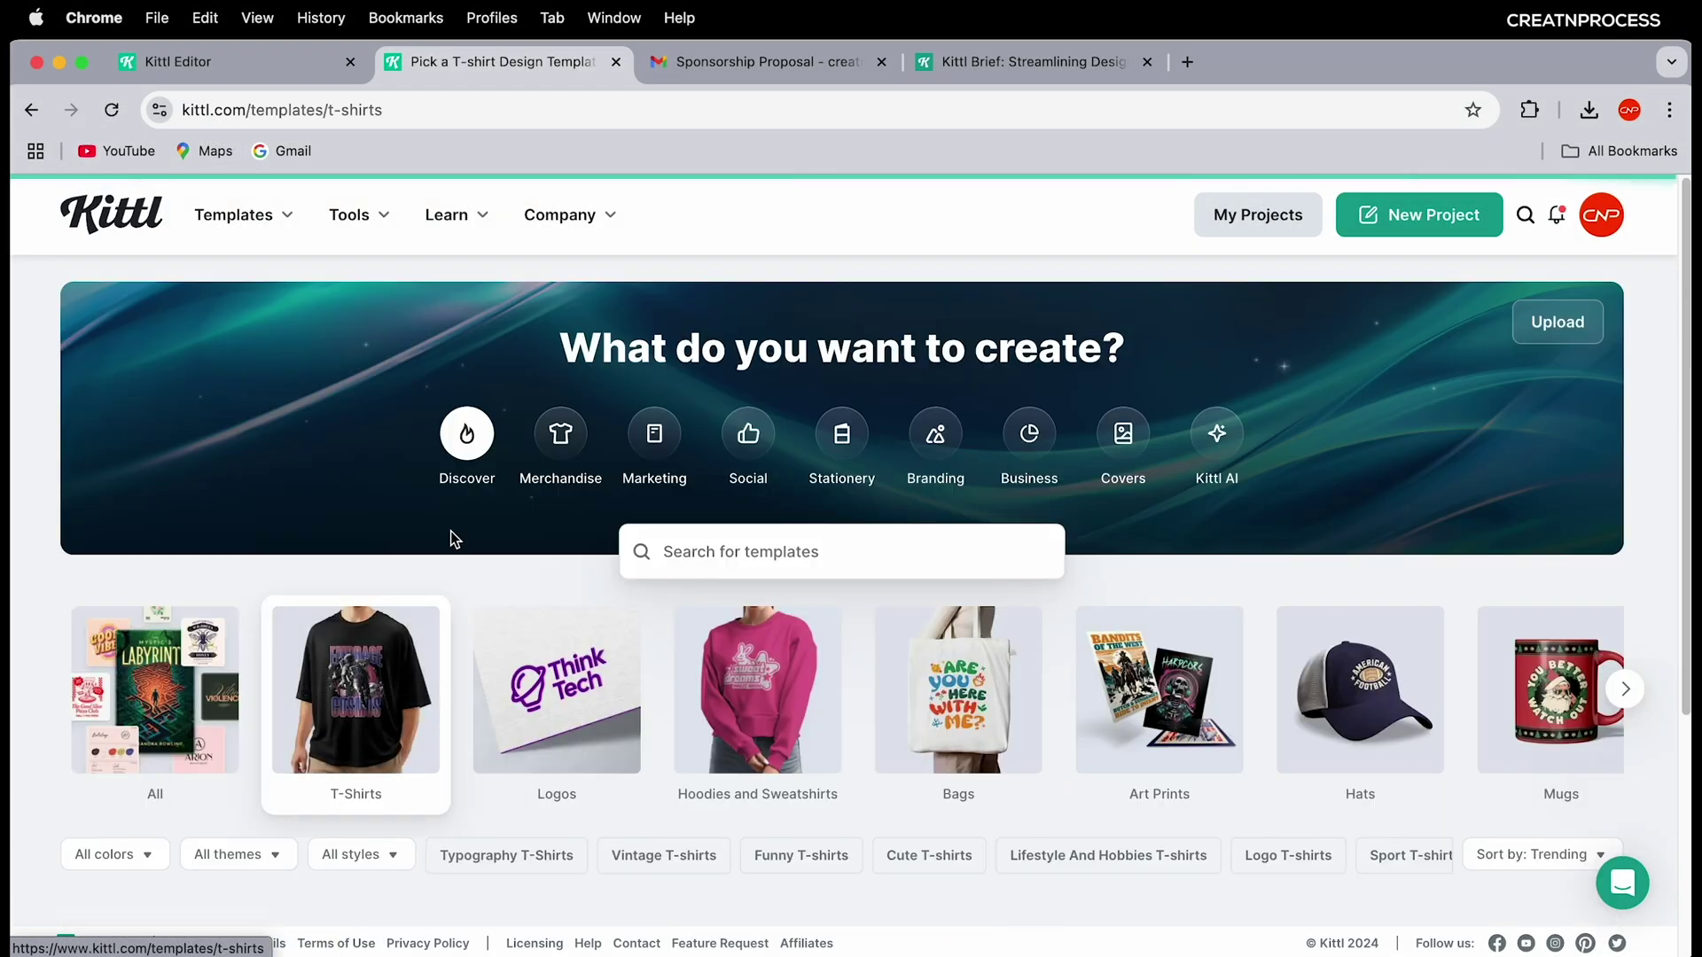
{"action": "scroll", "coordinate": [886, 686], "scroll_direction": "down", "scroll_amount": 15}
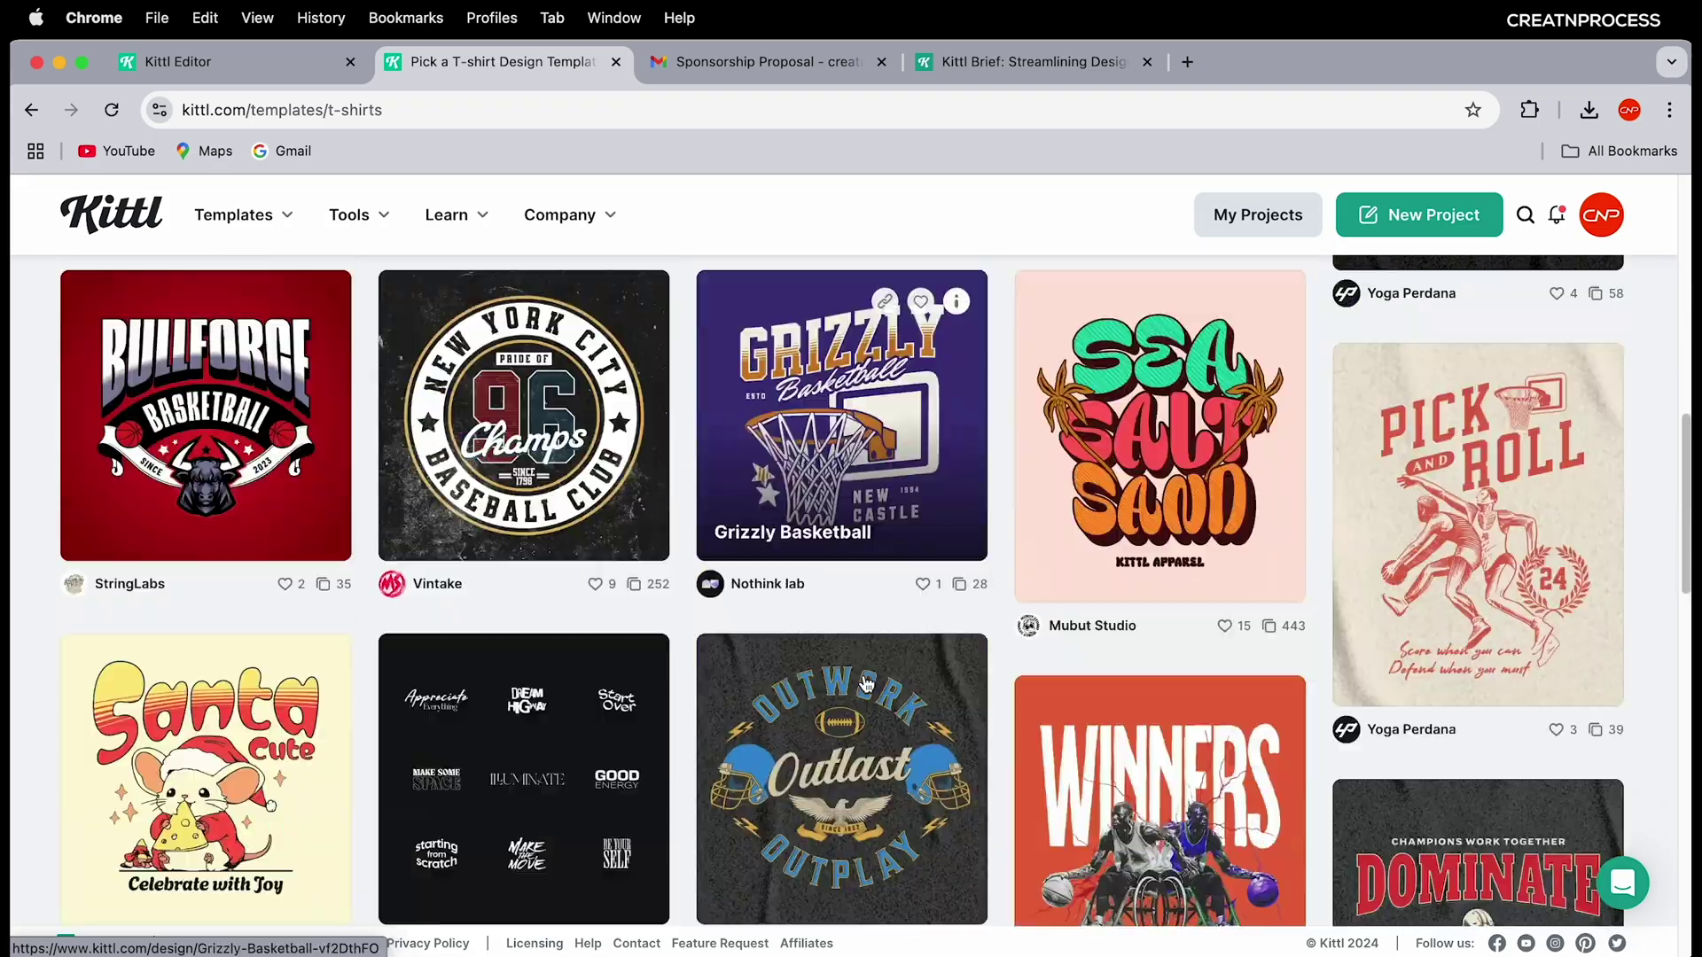
{"action": "scroll", "coordinate": [864, 684], "scroll_direction": "up", "scroll_amount": 18}
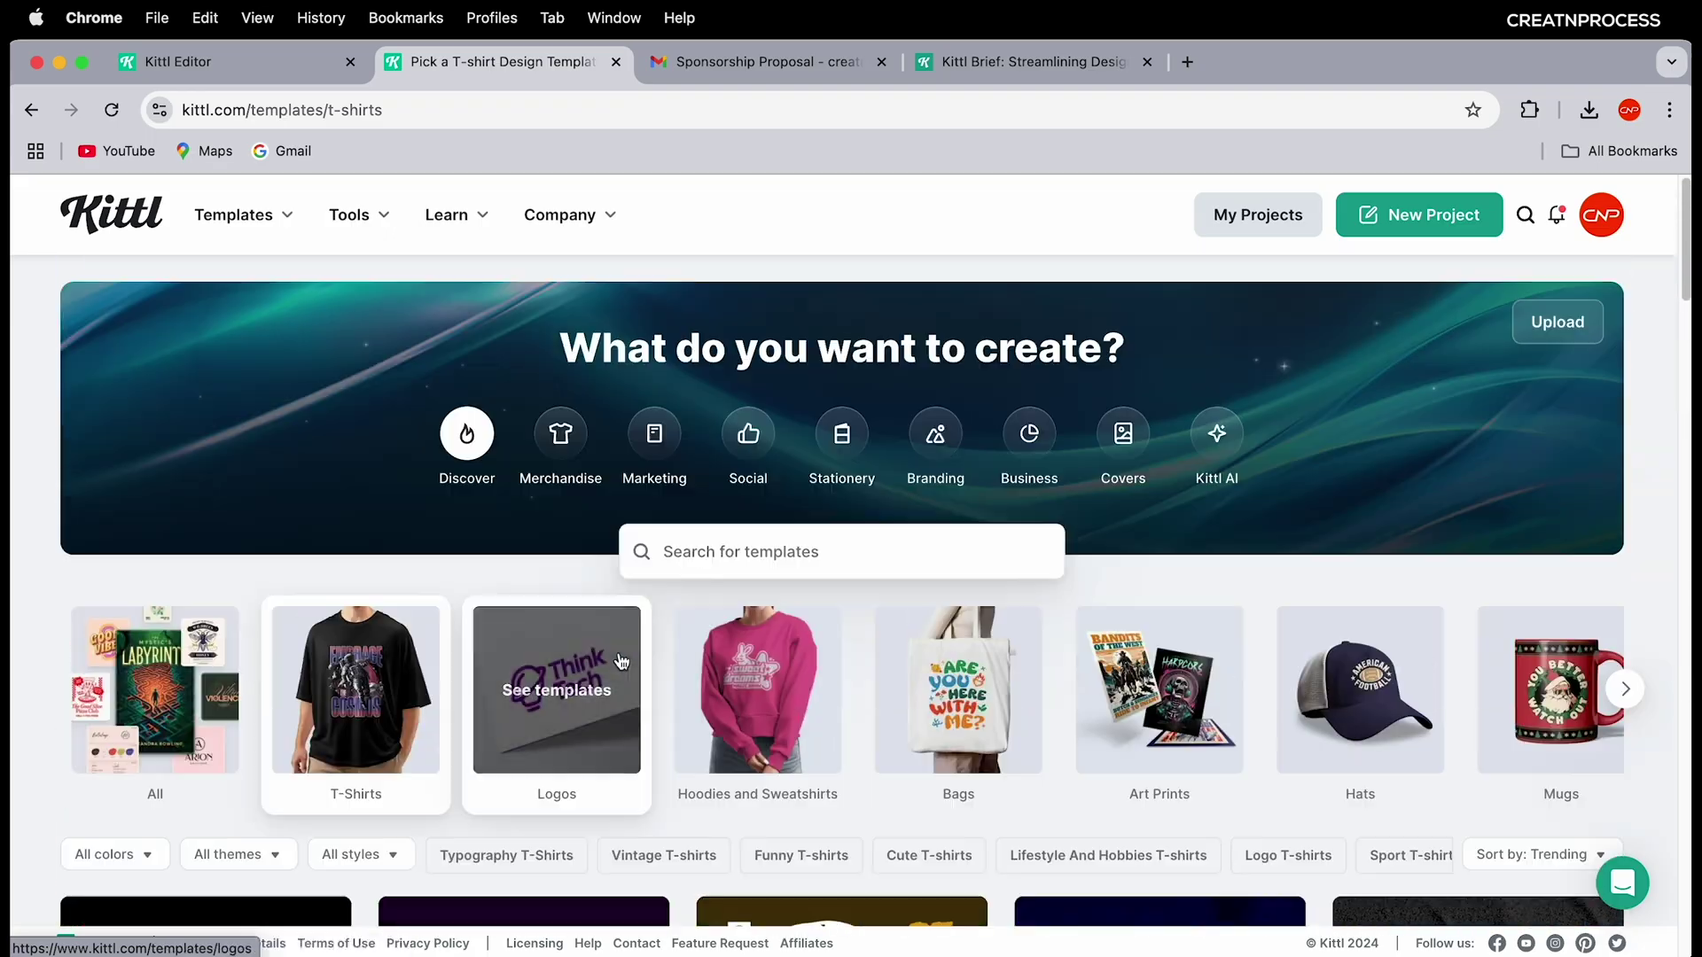
{"action": "left_click", "coordinate": [578, 731]}
{"action": "scroll", "coordinate": [585, 709], "scroll_direction": "down", "scroll_amount": 15}
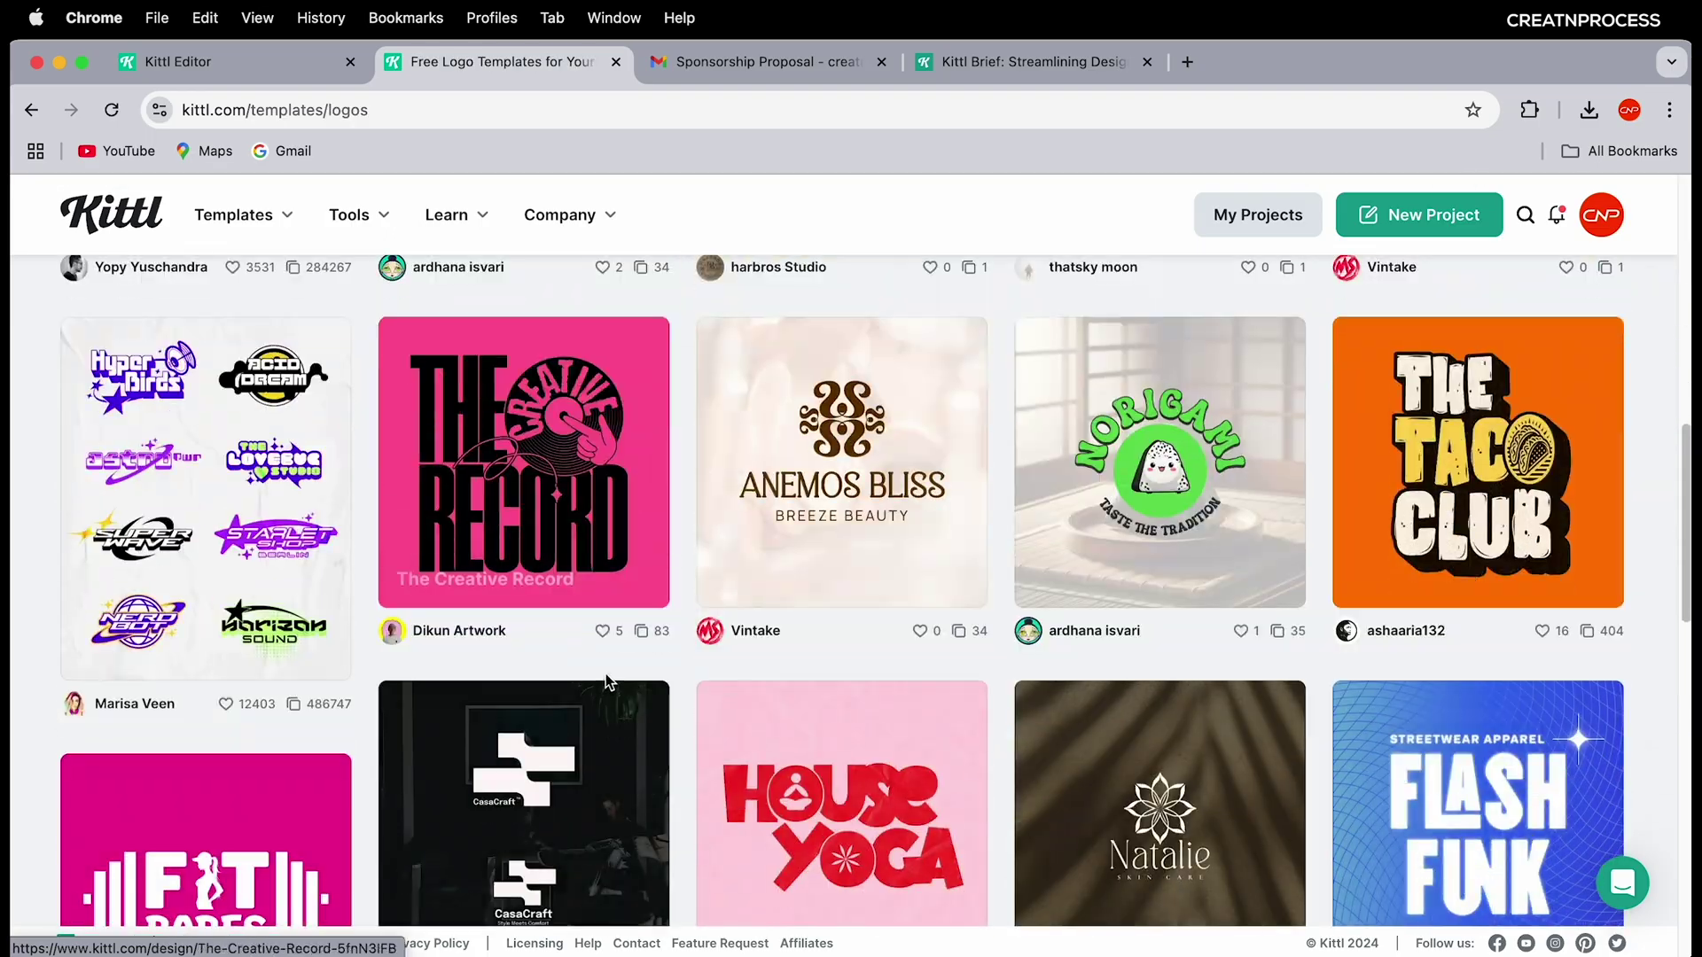
{"action": "scroll", "coordinate": [609, 686], "scroll_direction": "down", "scroll_amount": 10}
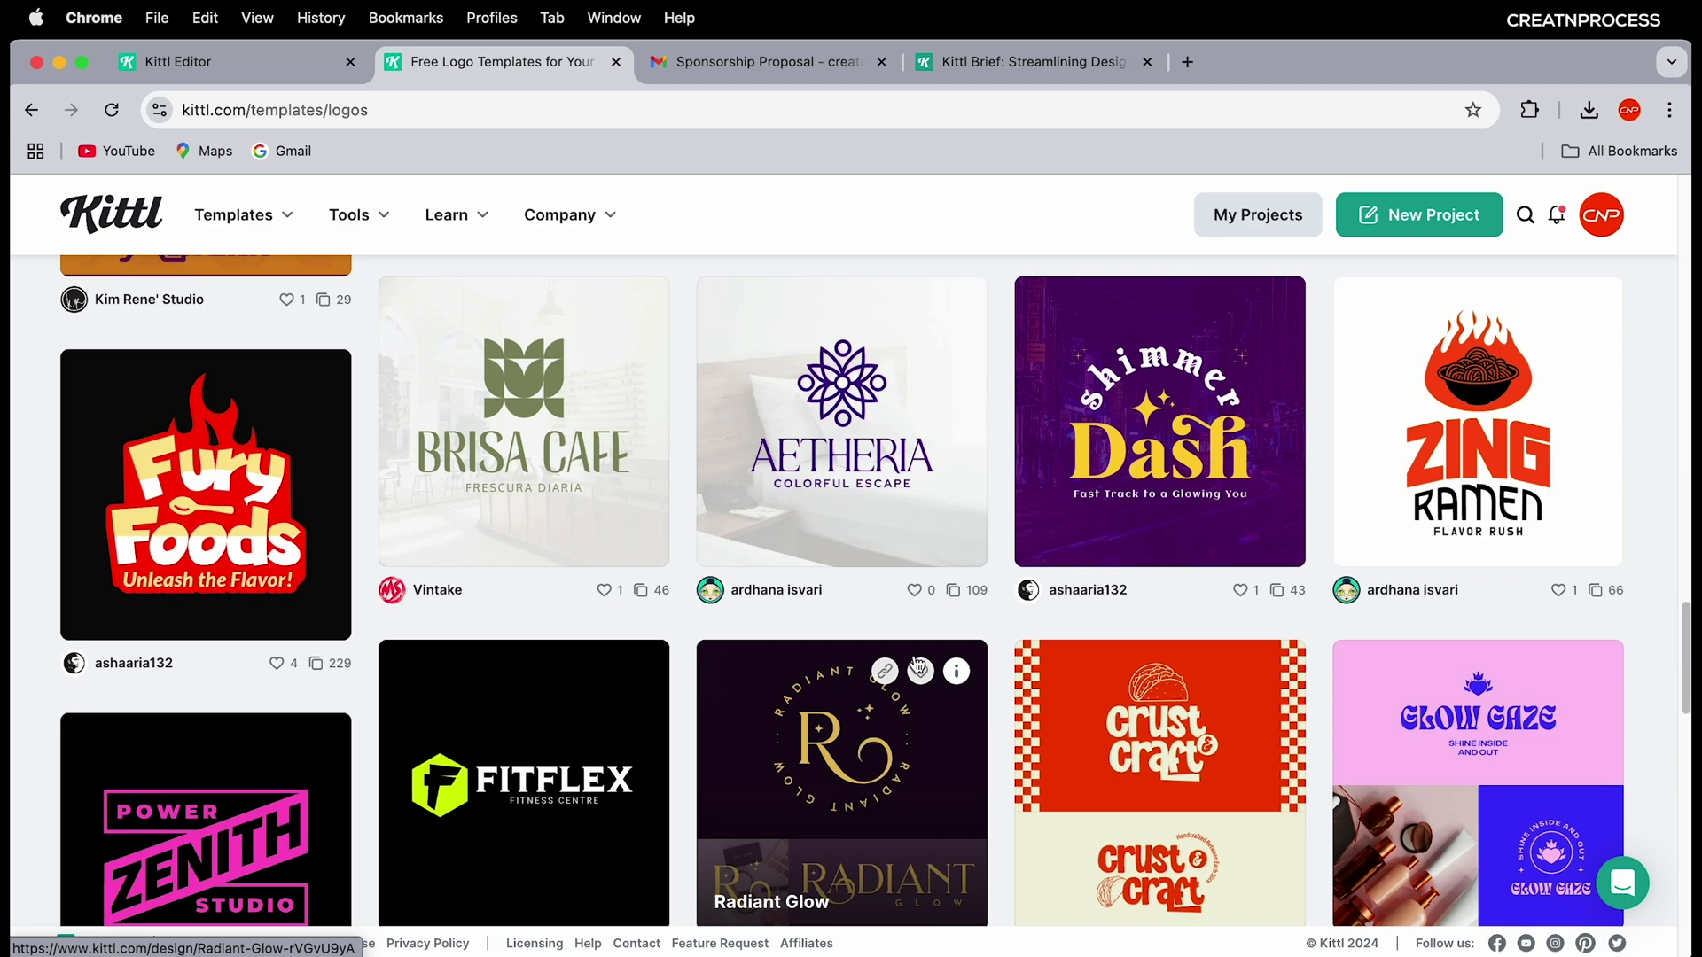
{"action": "scroll", "coordinate": [913, 682], "scroll_direction": "down", "scroll_amount": 10}
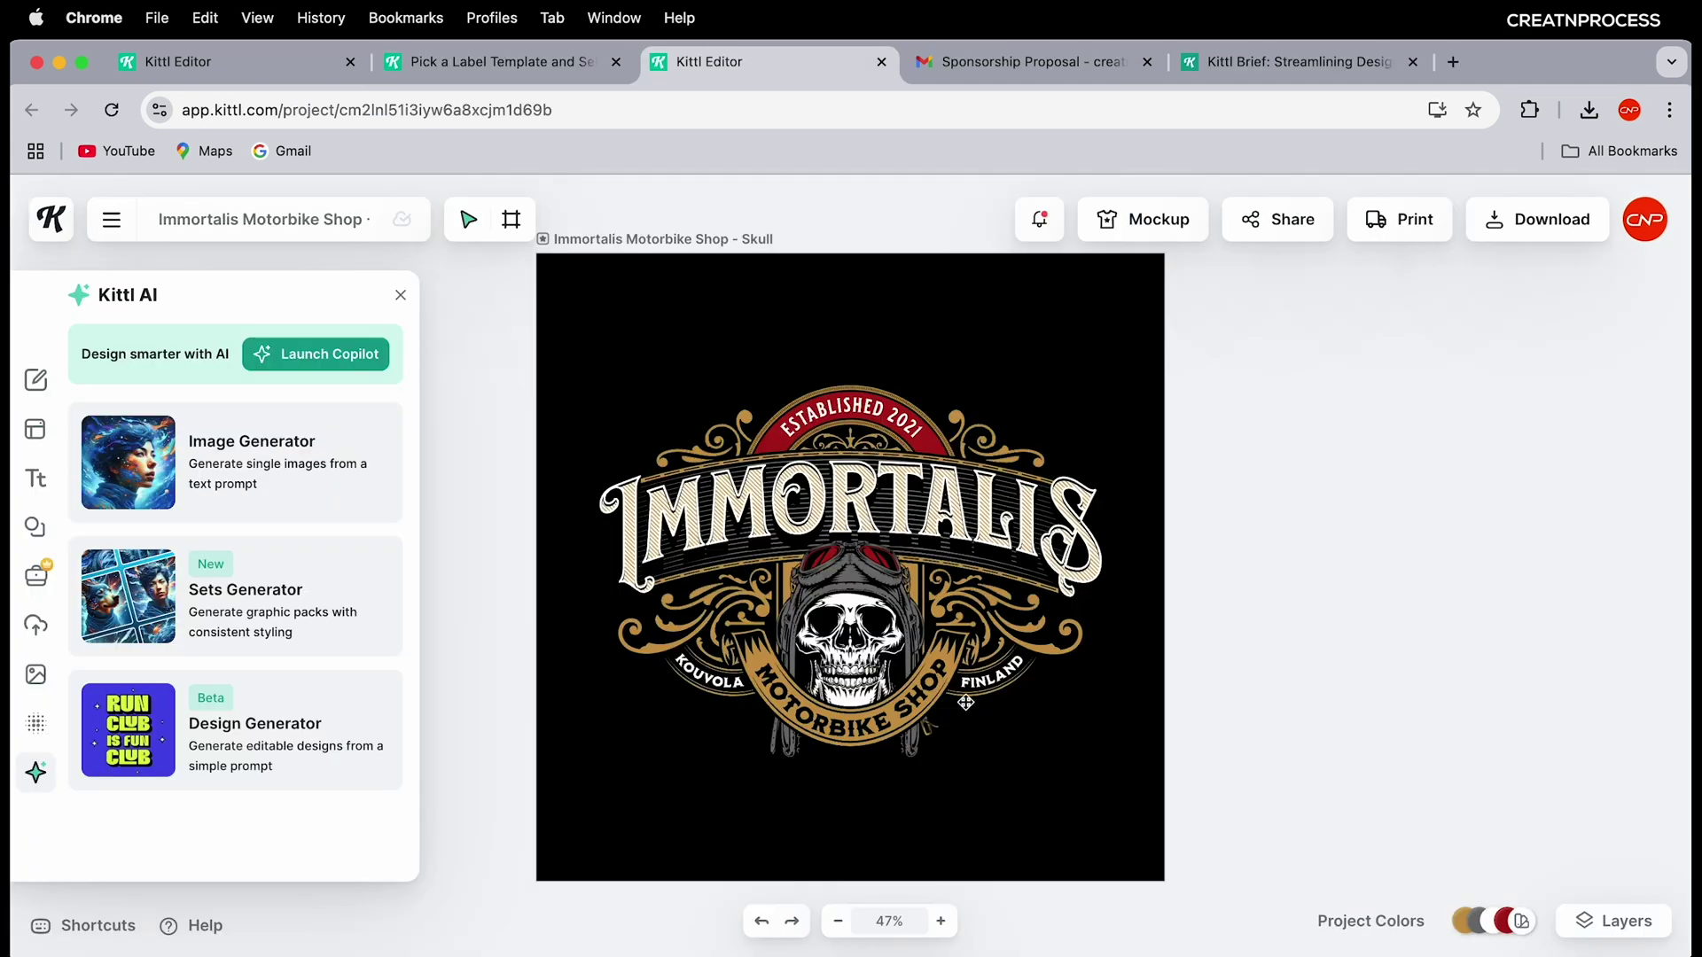
Step: Examine the individual ornaments, skull and text elements that make up the Immortalis Motorbike Shop - Skull template
{"action": "left_click", "coordinate": [745, 436]}
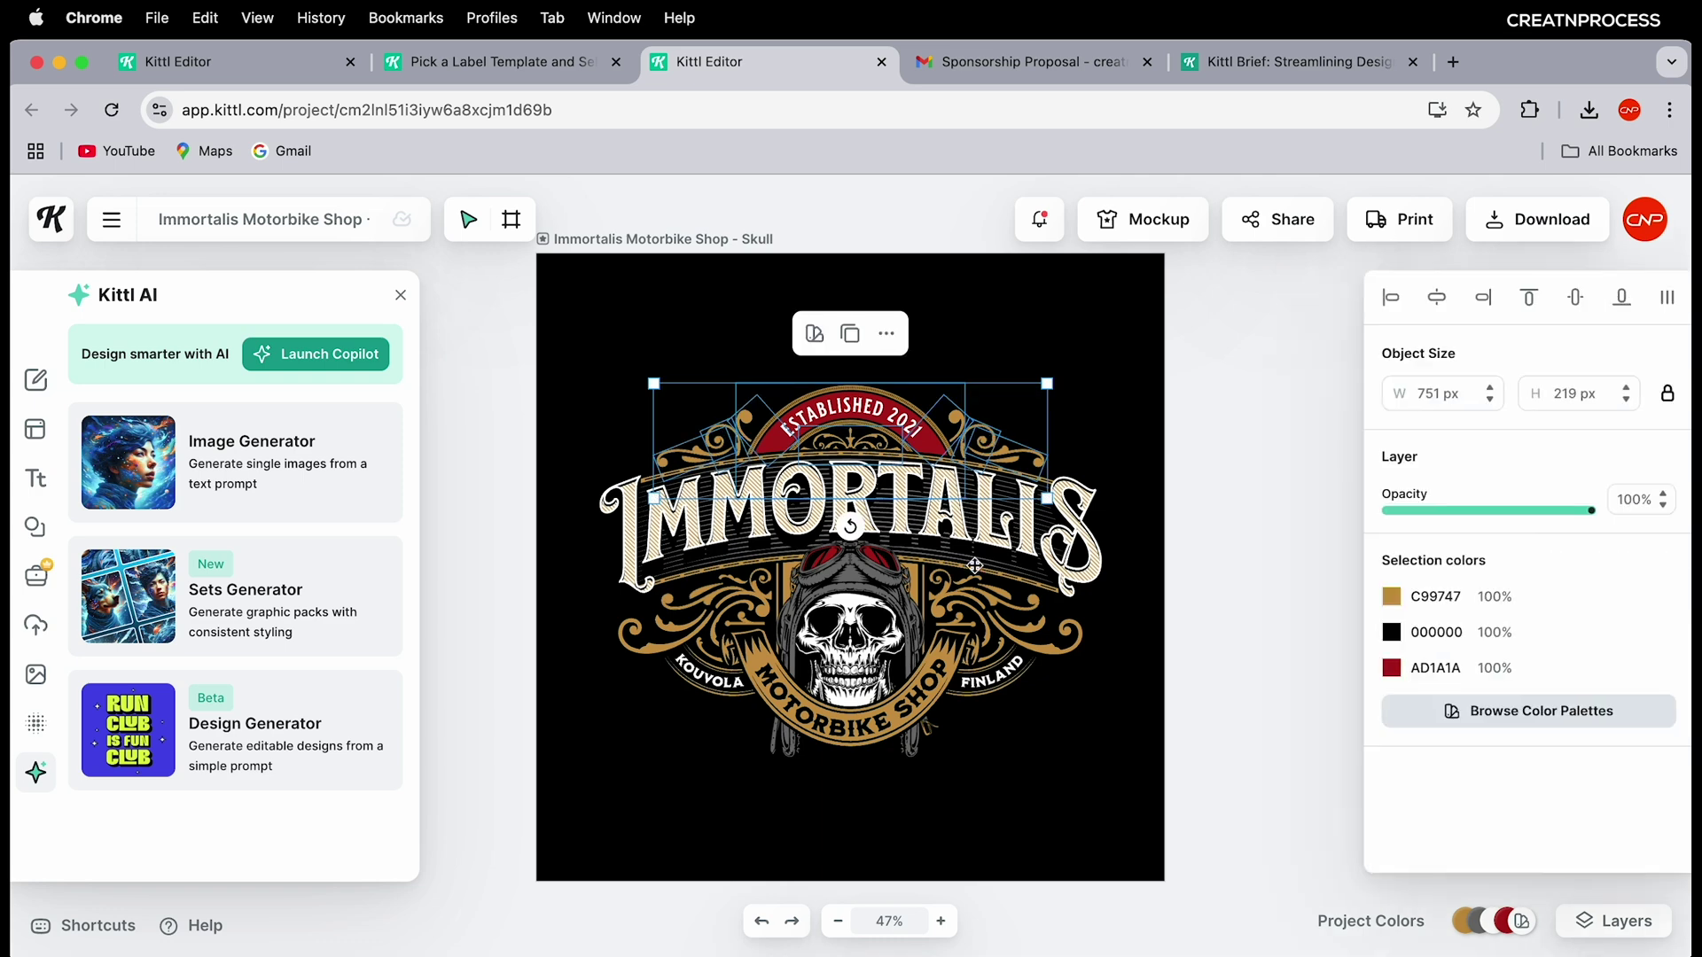
{"action": "left_click", "coordinate": [820, 593]}
{"action": "left_click", "coordinate": [712, 671]}
{"action": "left_click", "coordinate": [993, 672]}
{"action": "left_click", "coordinate": [877, 590]}
{"action": "left_click", "coordinate": [849, 409]}
{"action": "left_click", "coordinate": [877, 516]}
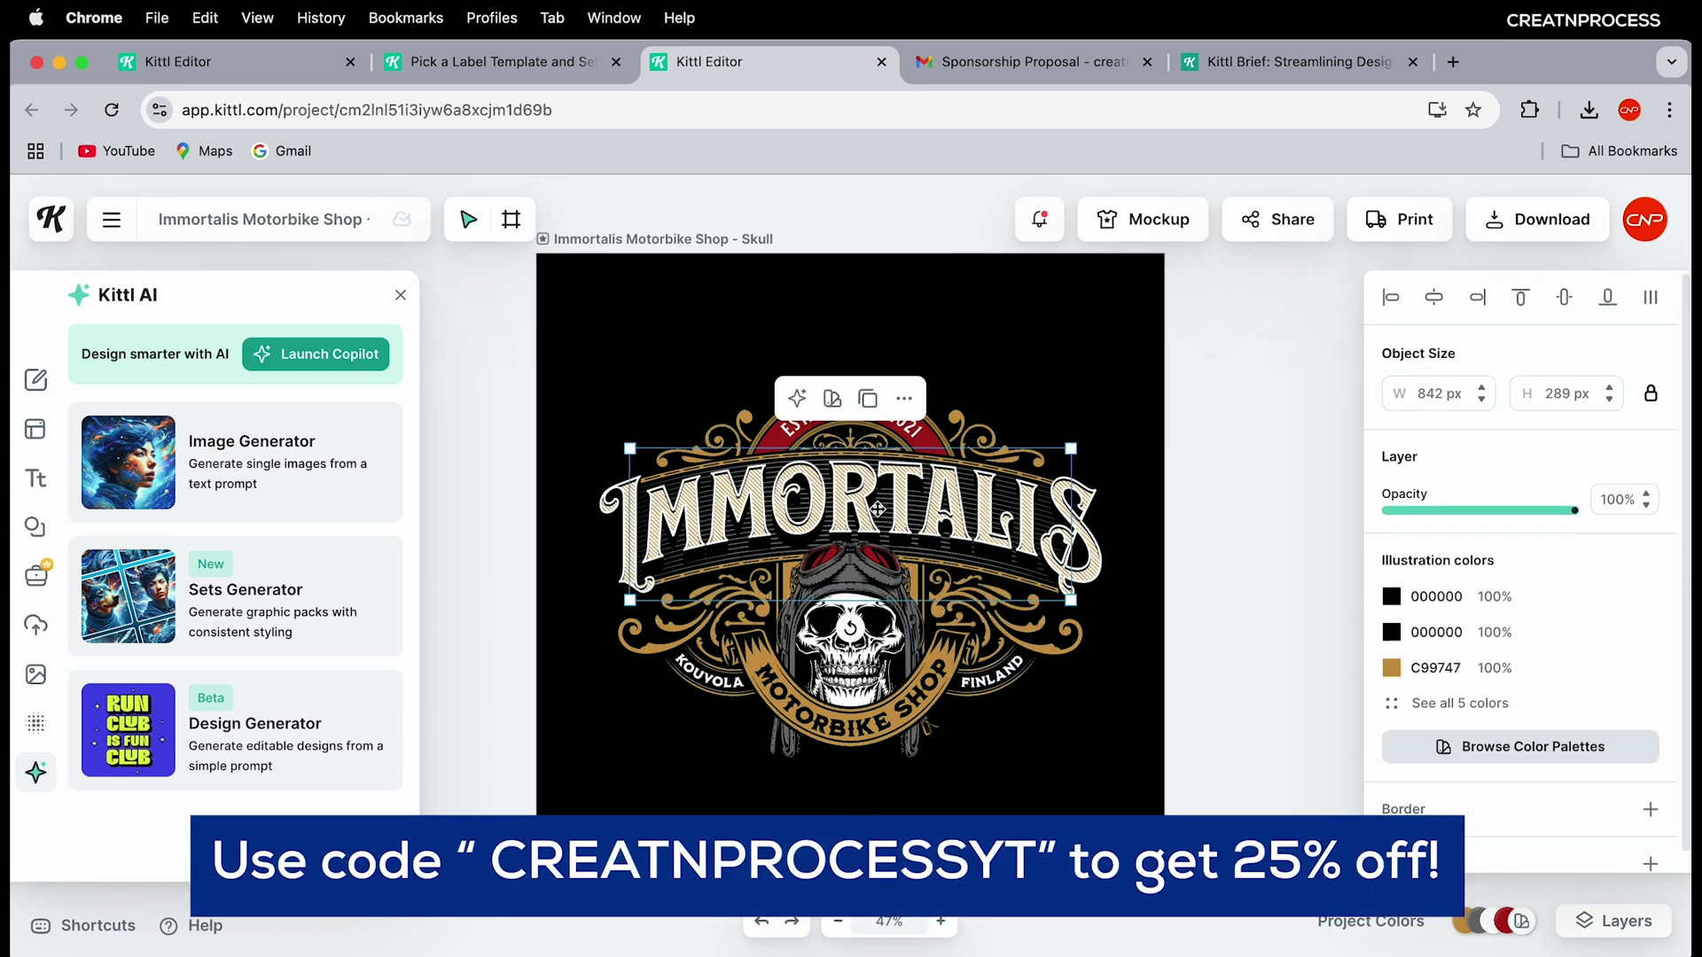
Step: Replace the template's arched IMMORTALIS headline with "MOuntain"
{"action": "double_click", "coordinate": [880, 519]}
{"action": "type", "text": "MOnuntain"}
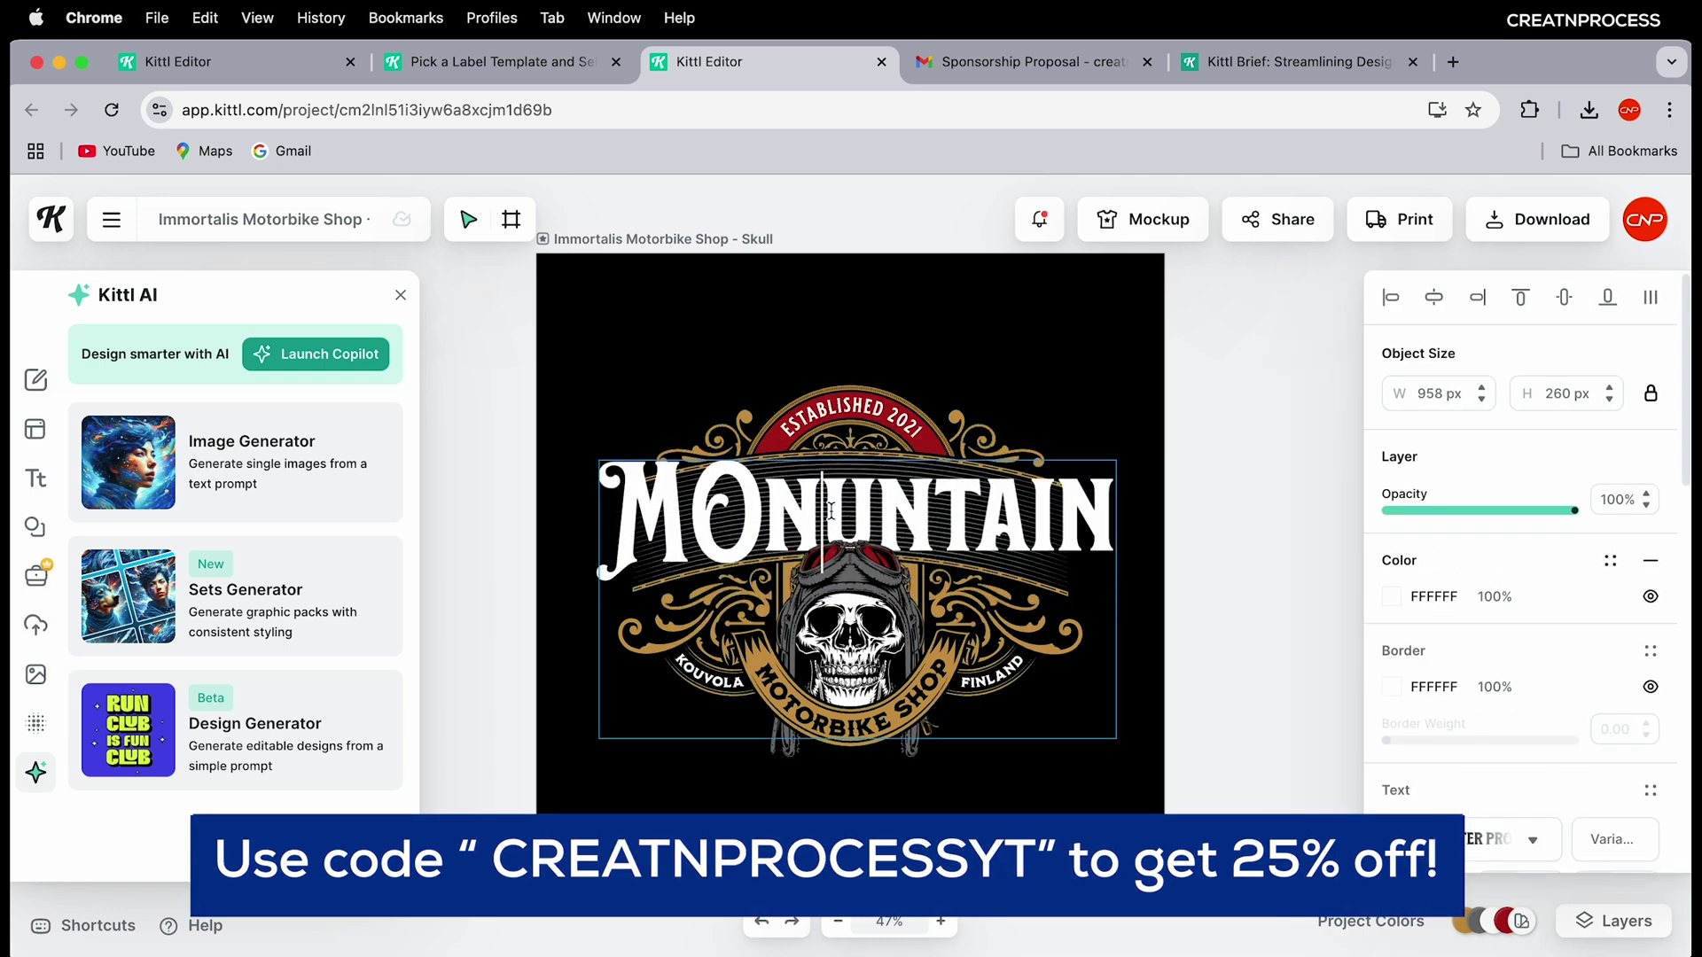
{"action": "key", "text": "BackSpace"}
{"action": "left_click", "coordinate": [1016, 634]}
Step: Replace the curved MOTORBIKE SHOP text on the gold banner below the skull with "CLIMBING CLUB"
{"action": "double_click", "coordinate": [865, 711]}
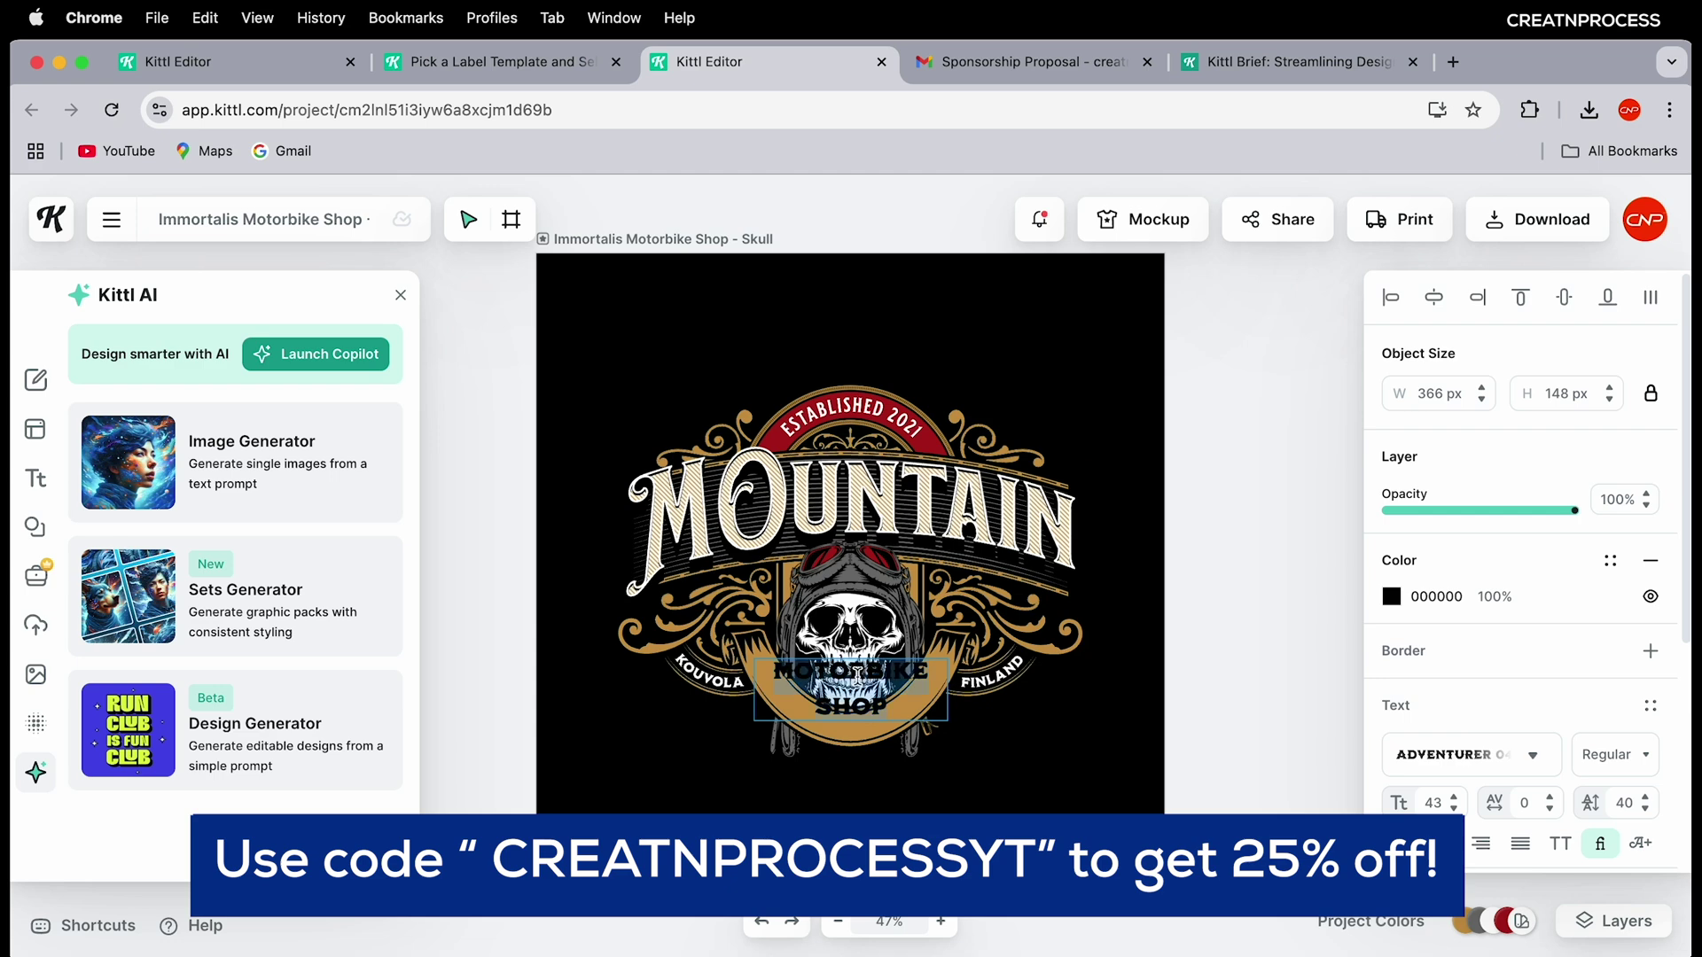
{"action": "key", "text": "BackSpace"}
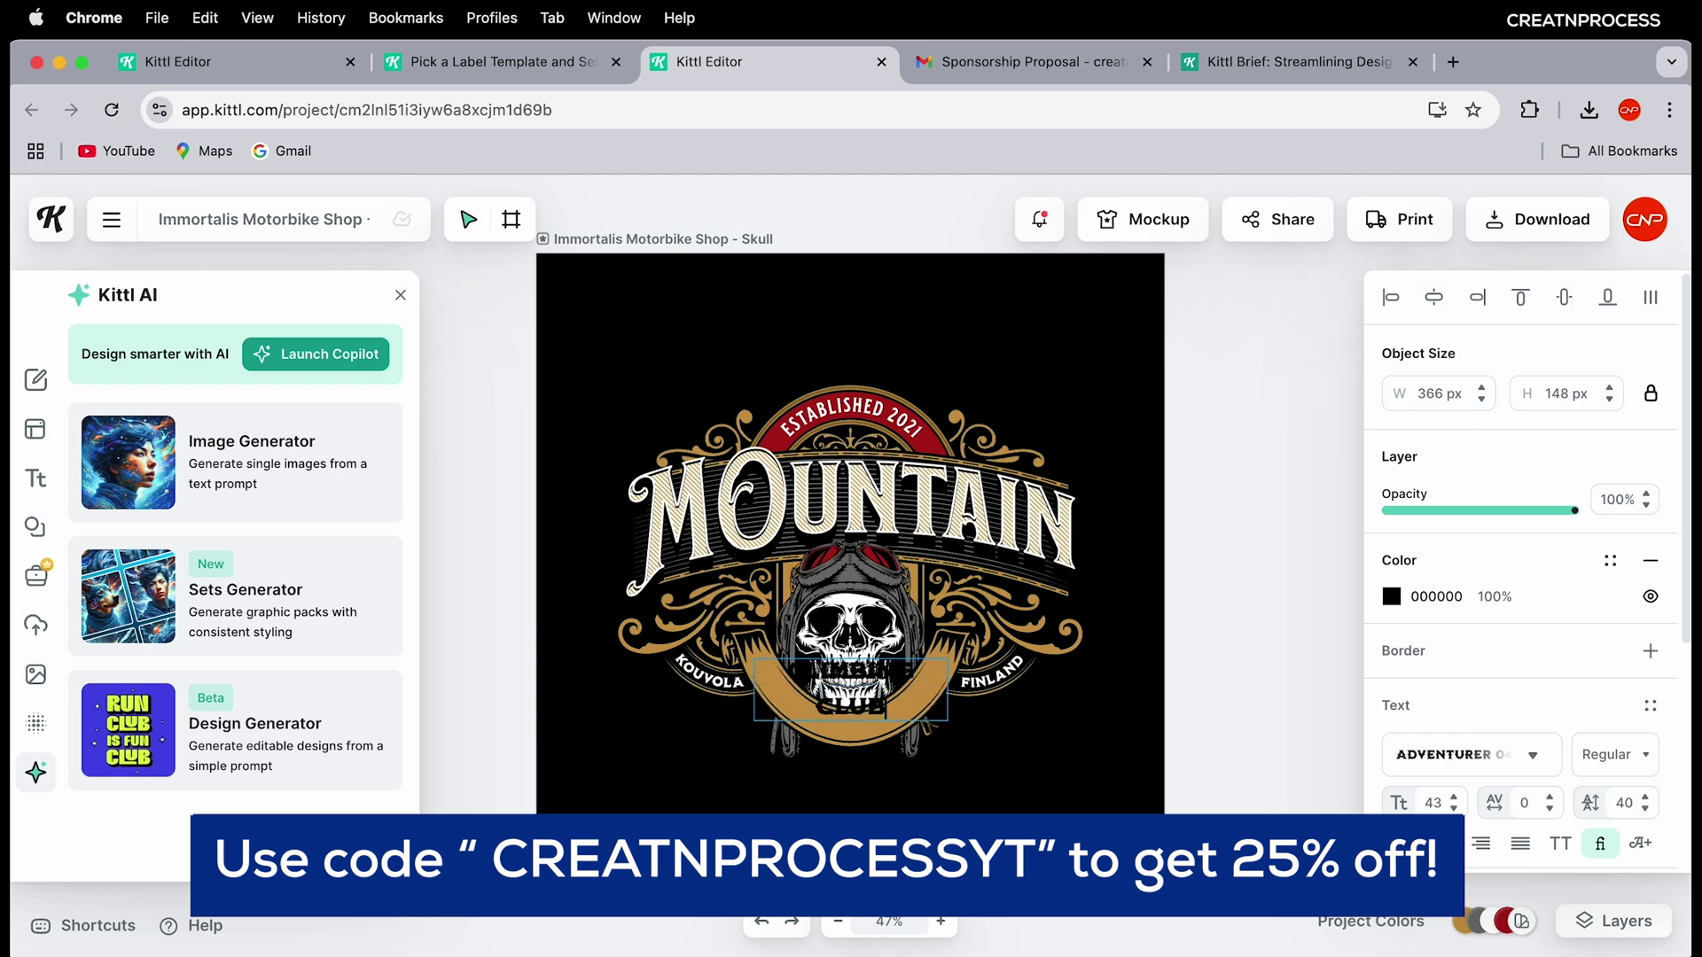
{"action": "type", "text": "CLIMBING CLUB"}
{"action": "key", "text": "Escape"}
{"action": "key", "text": "Escape"}
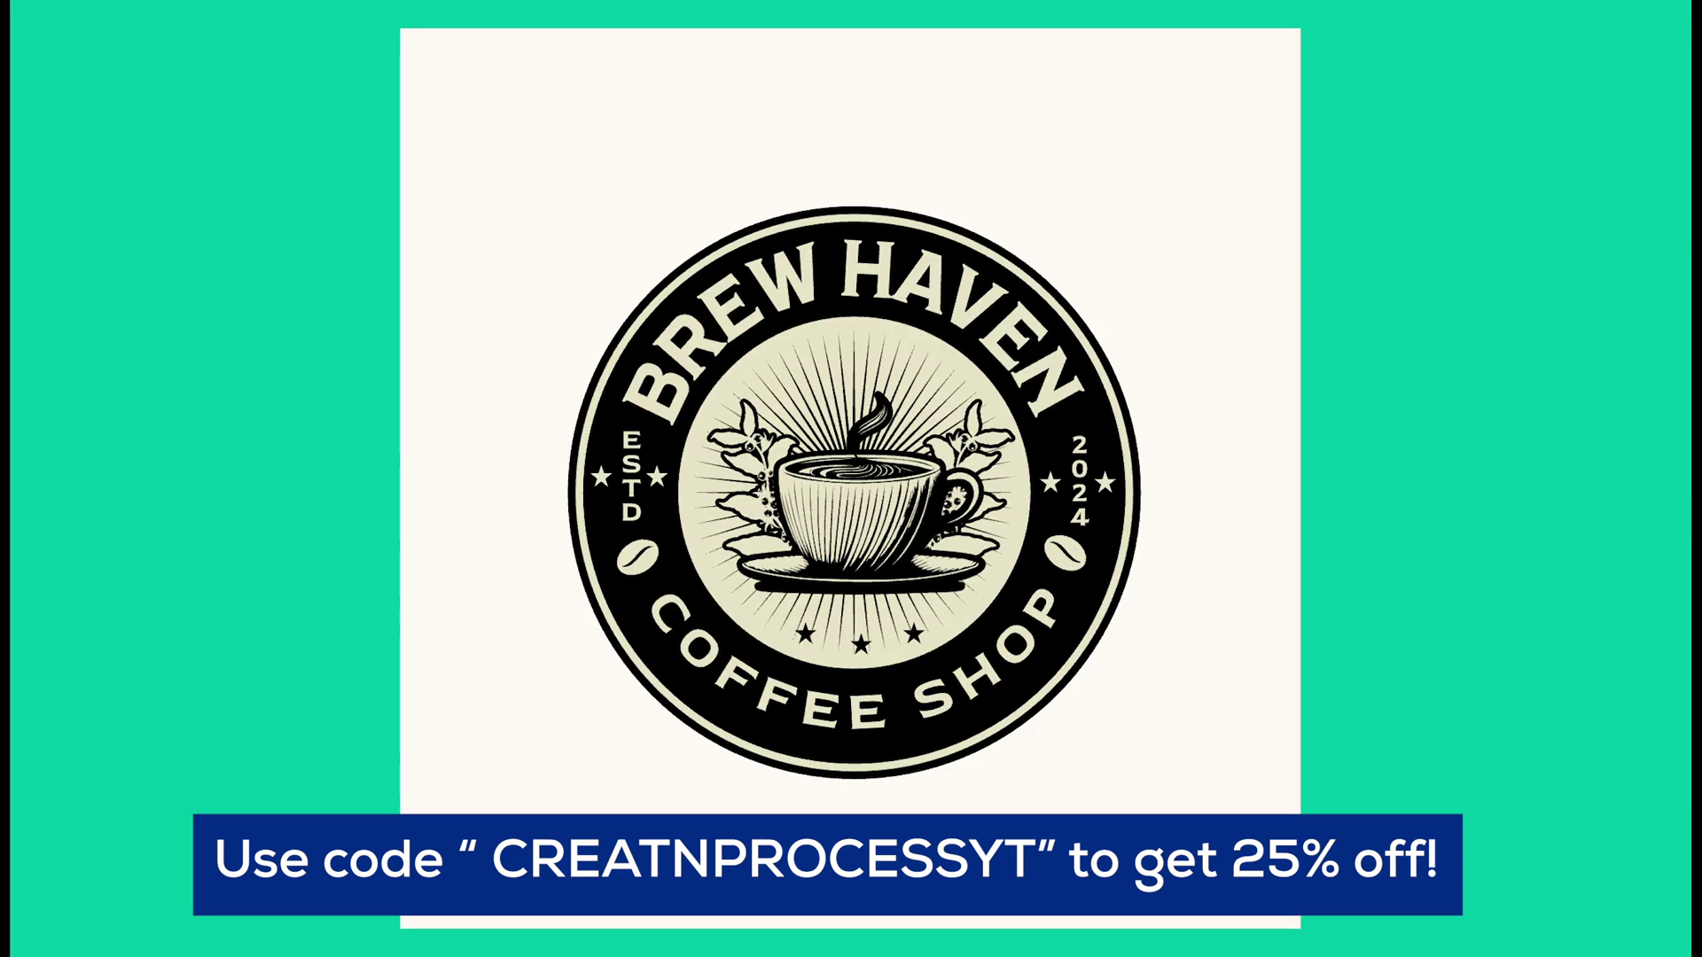